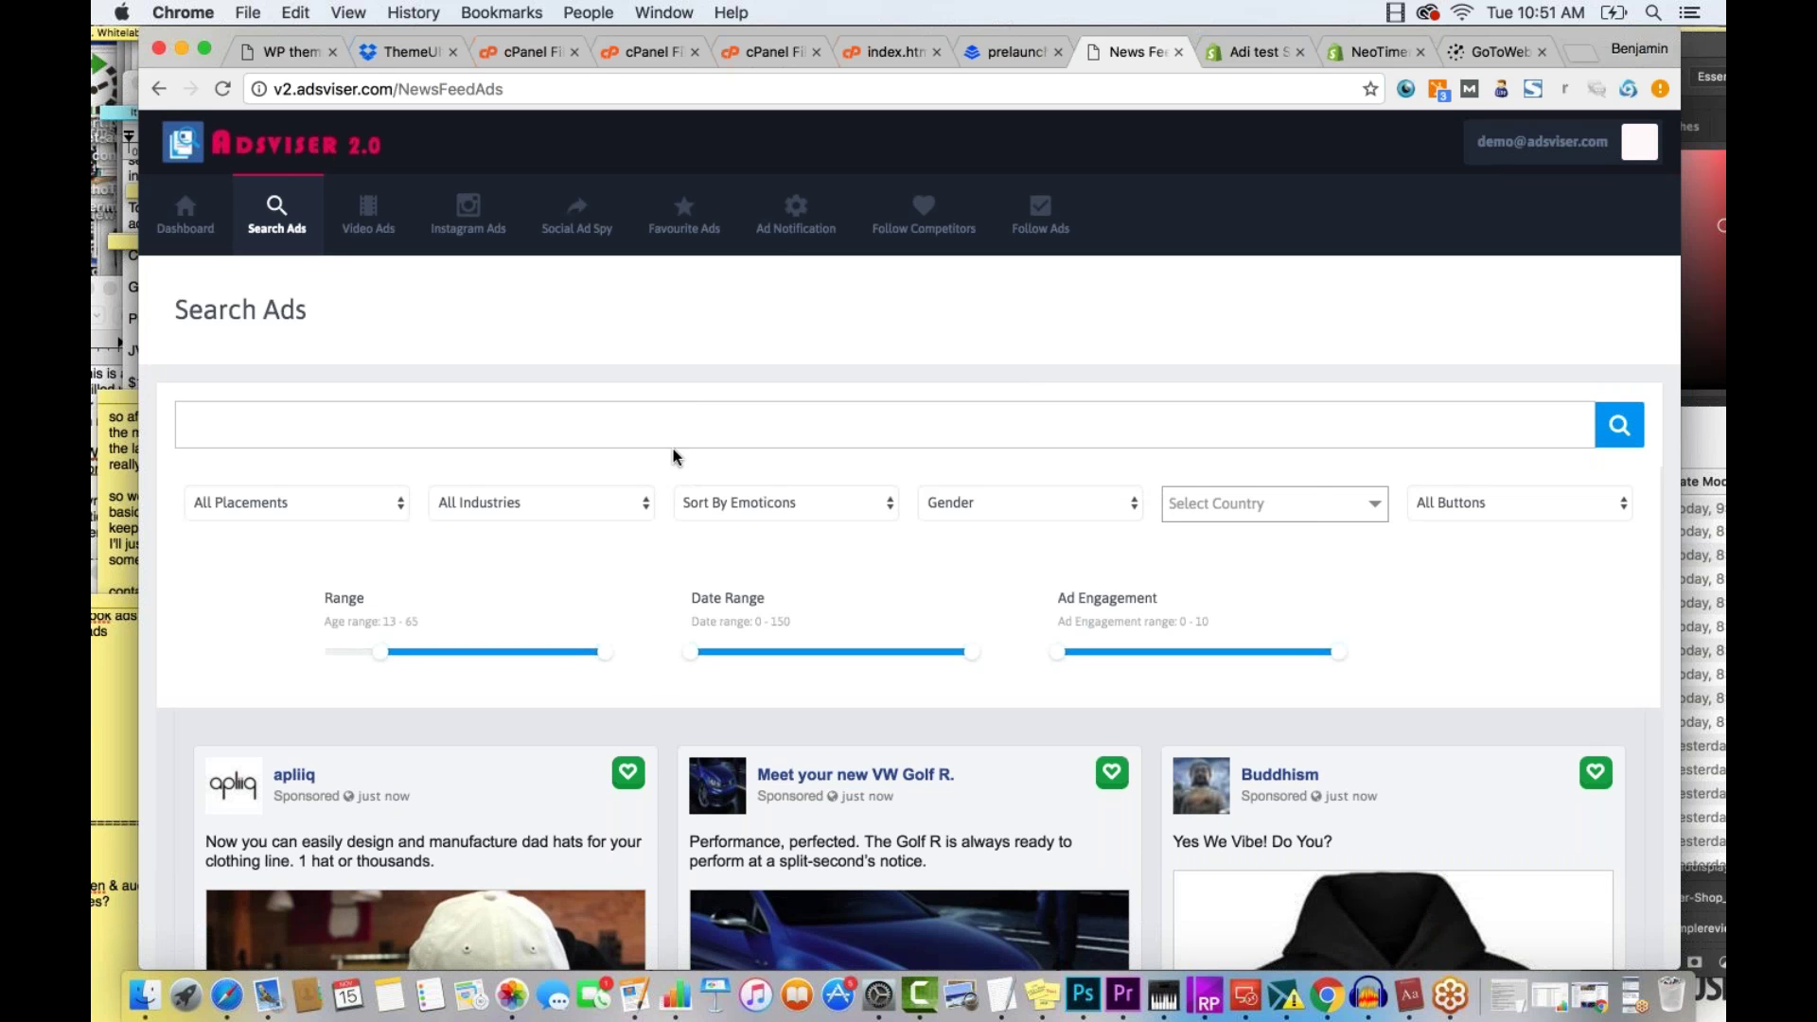
Look over the Search Ads page, examining its search filters, the placement options and the feed of sponsored ads
click(557, 442)
scroll(596, 426, down, 1)
scroll(594, 419, down, 5)
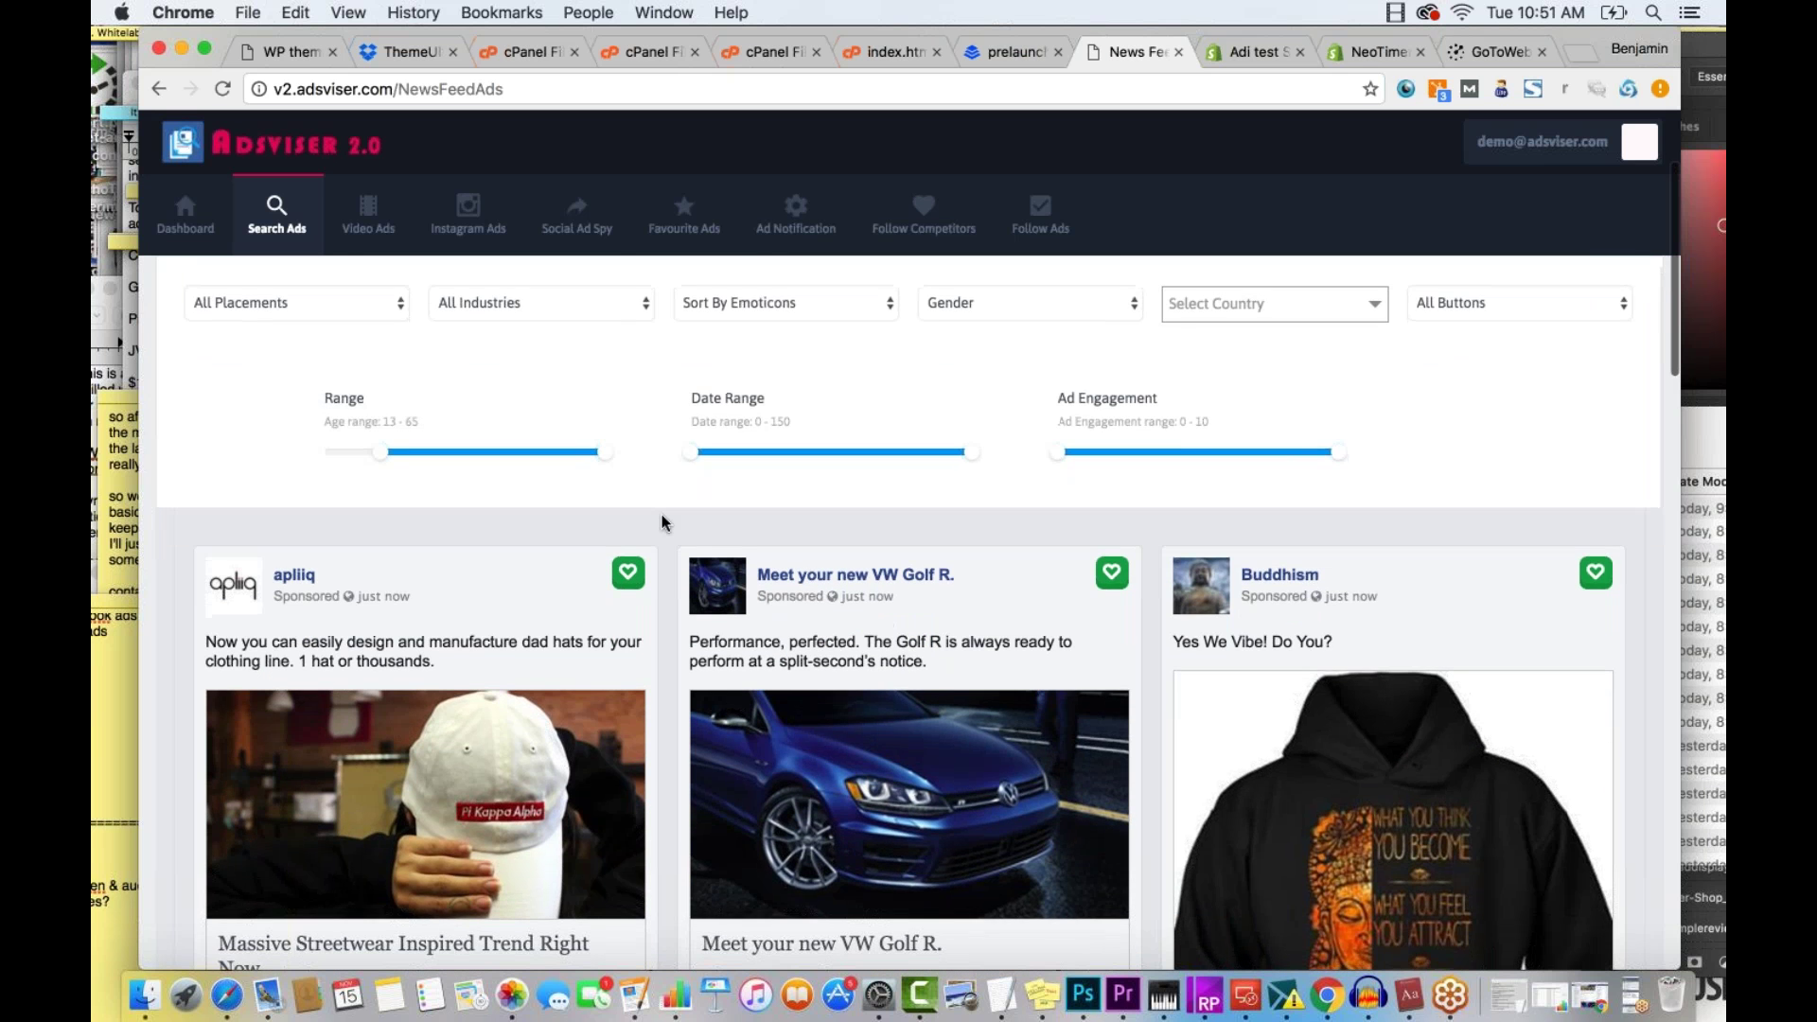
scroll(662, 516, down, 4)
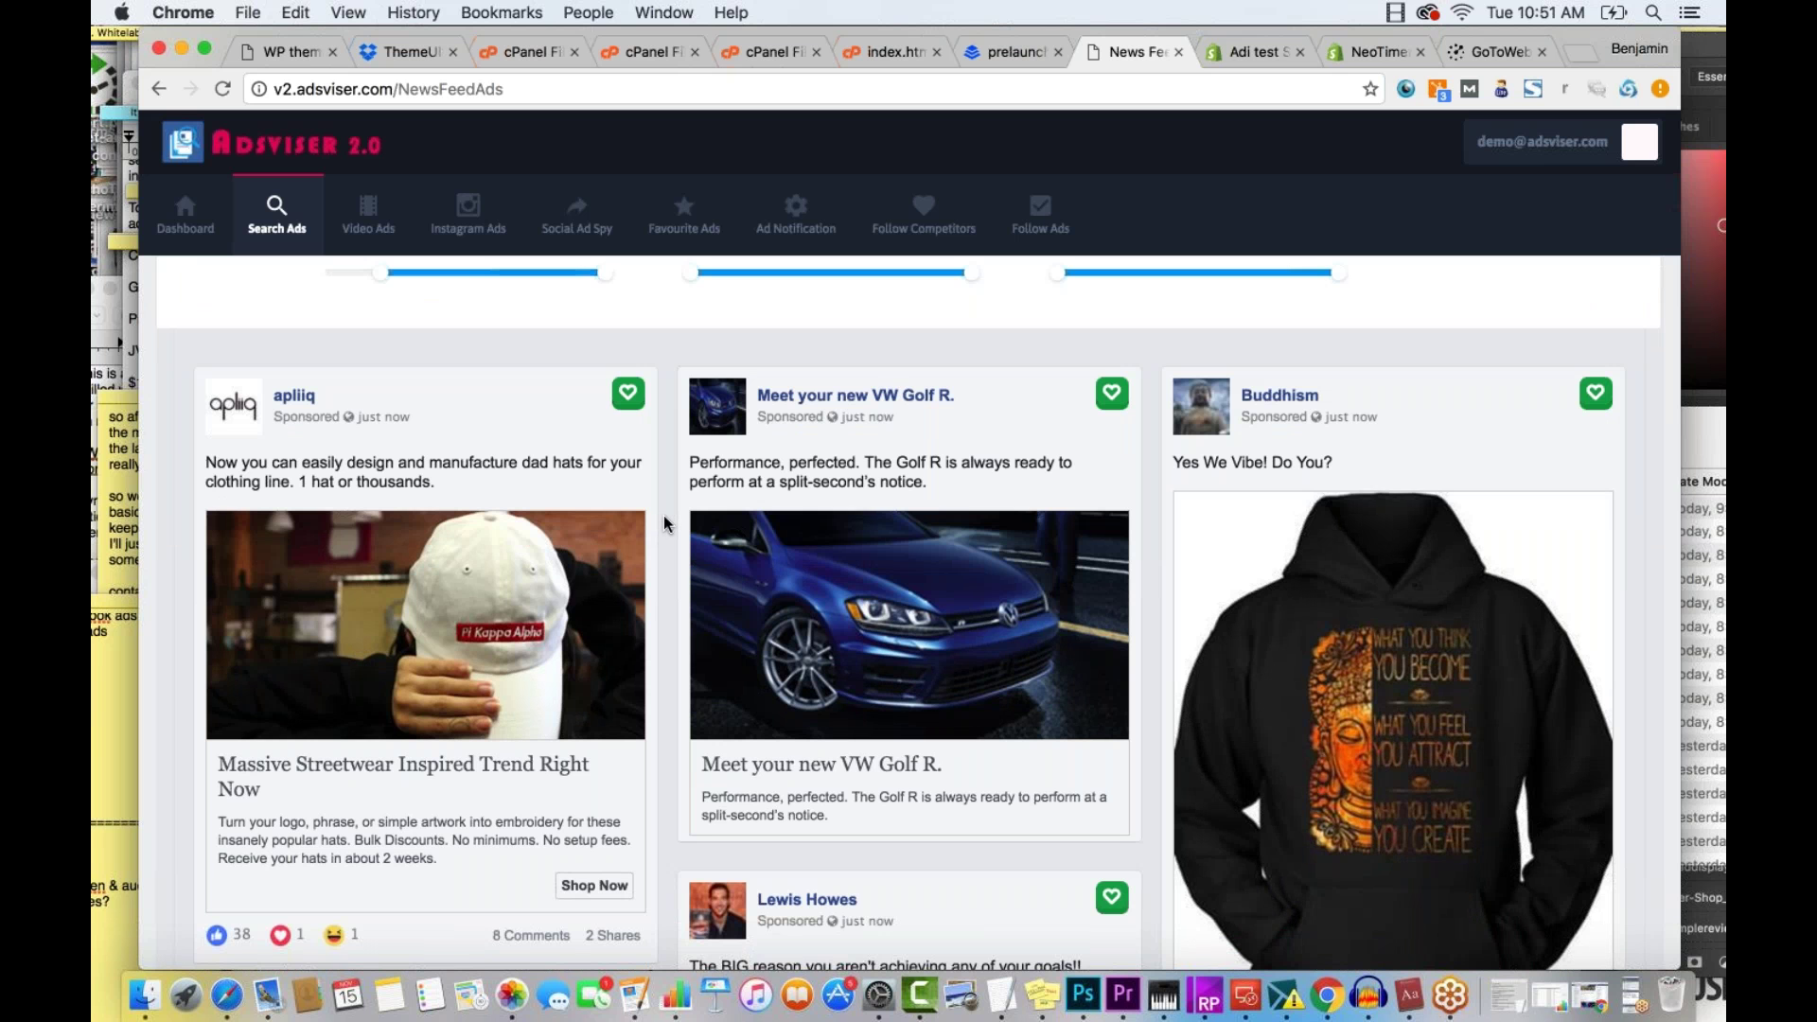
scroll(667, 524, up, 1)
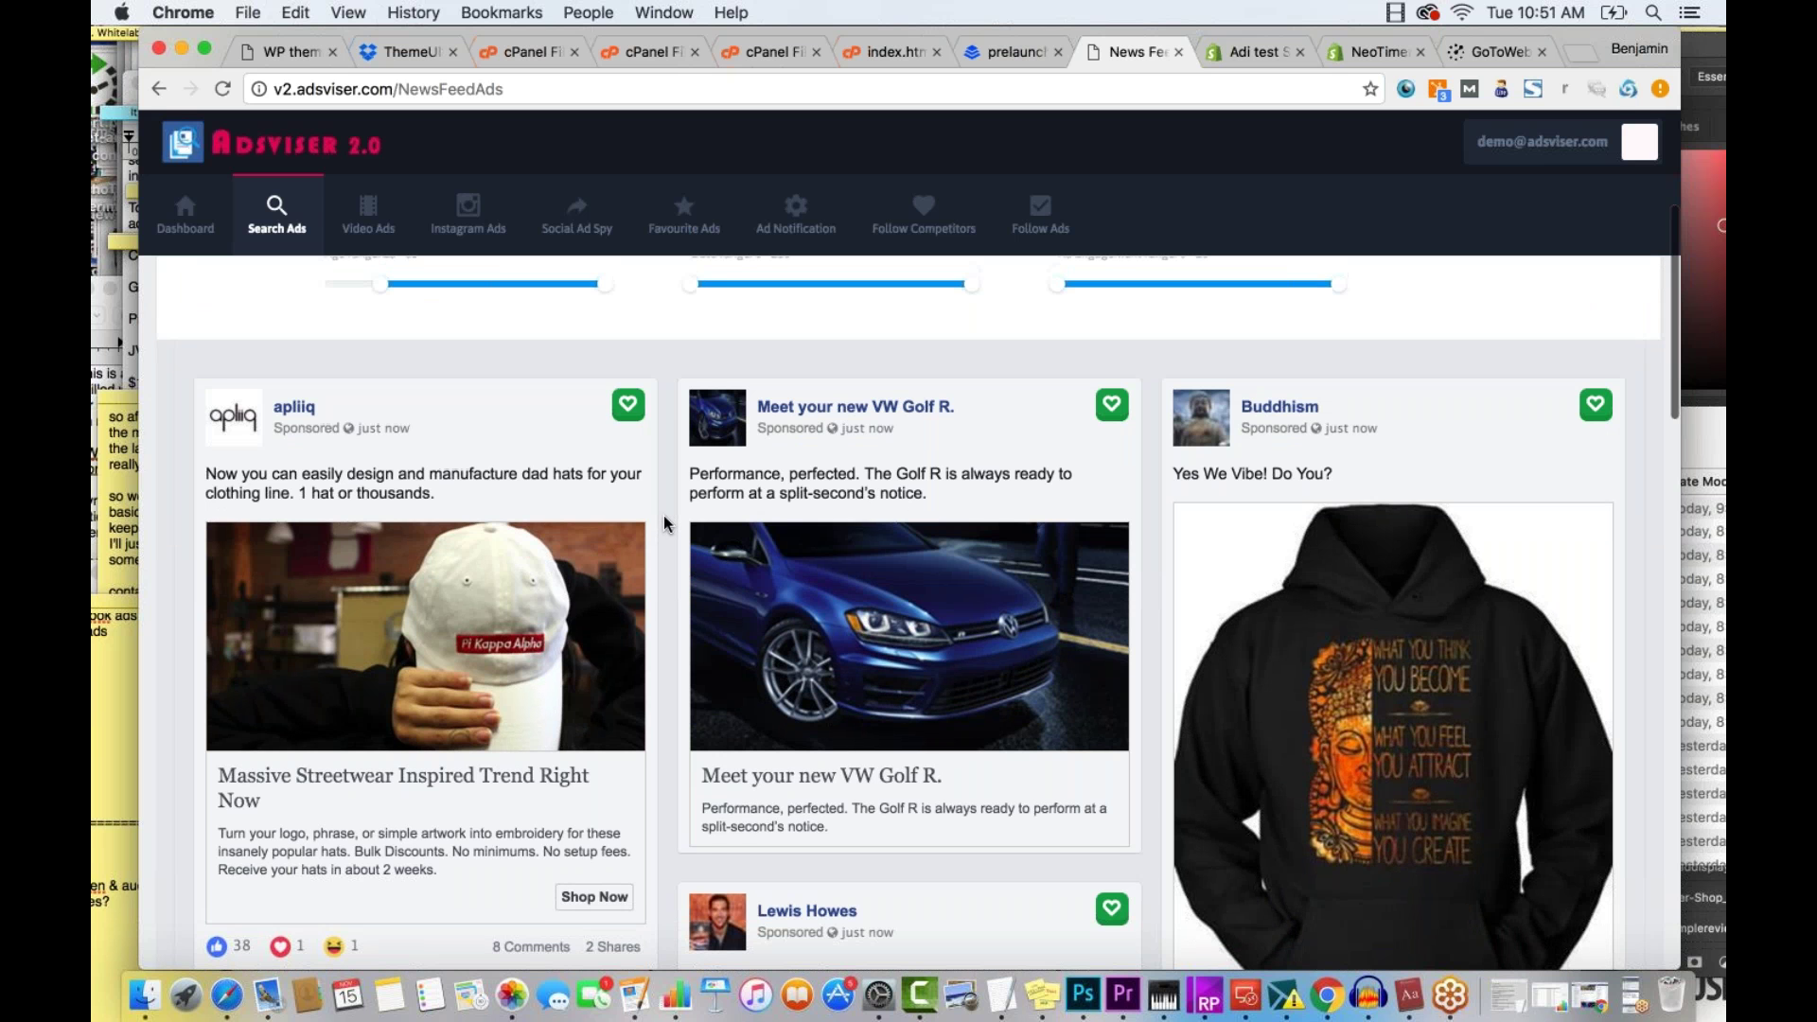
scroll(665, 524, up, 8)
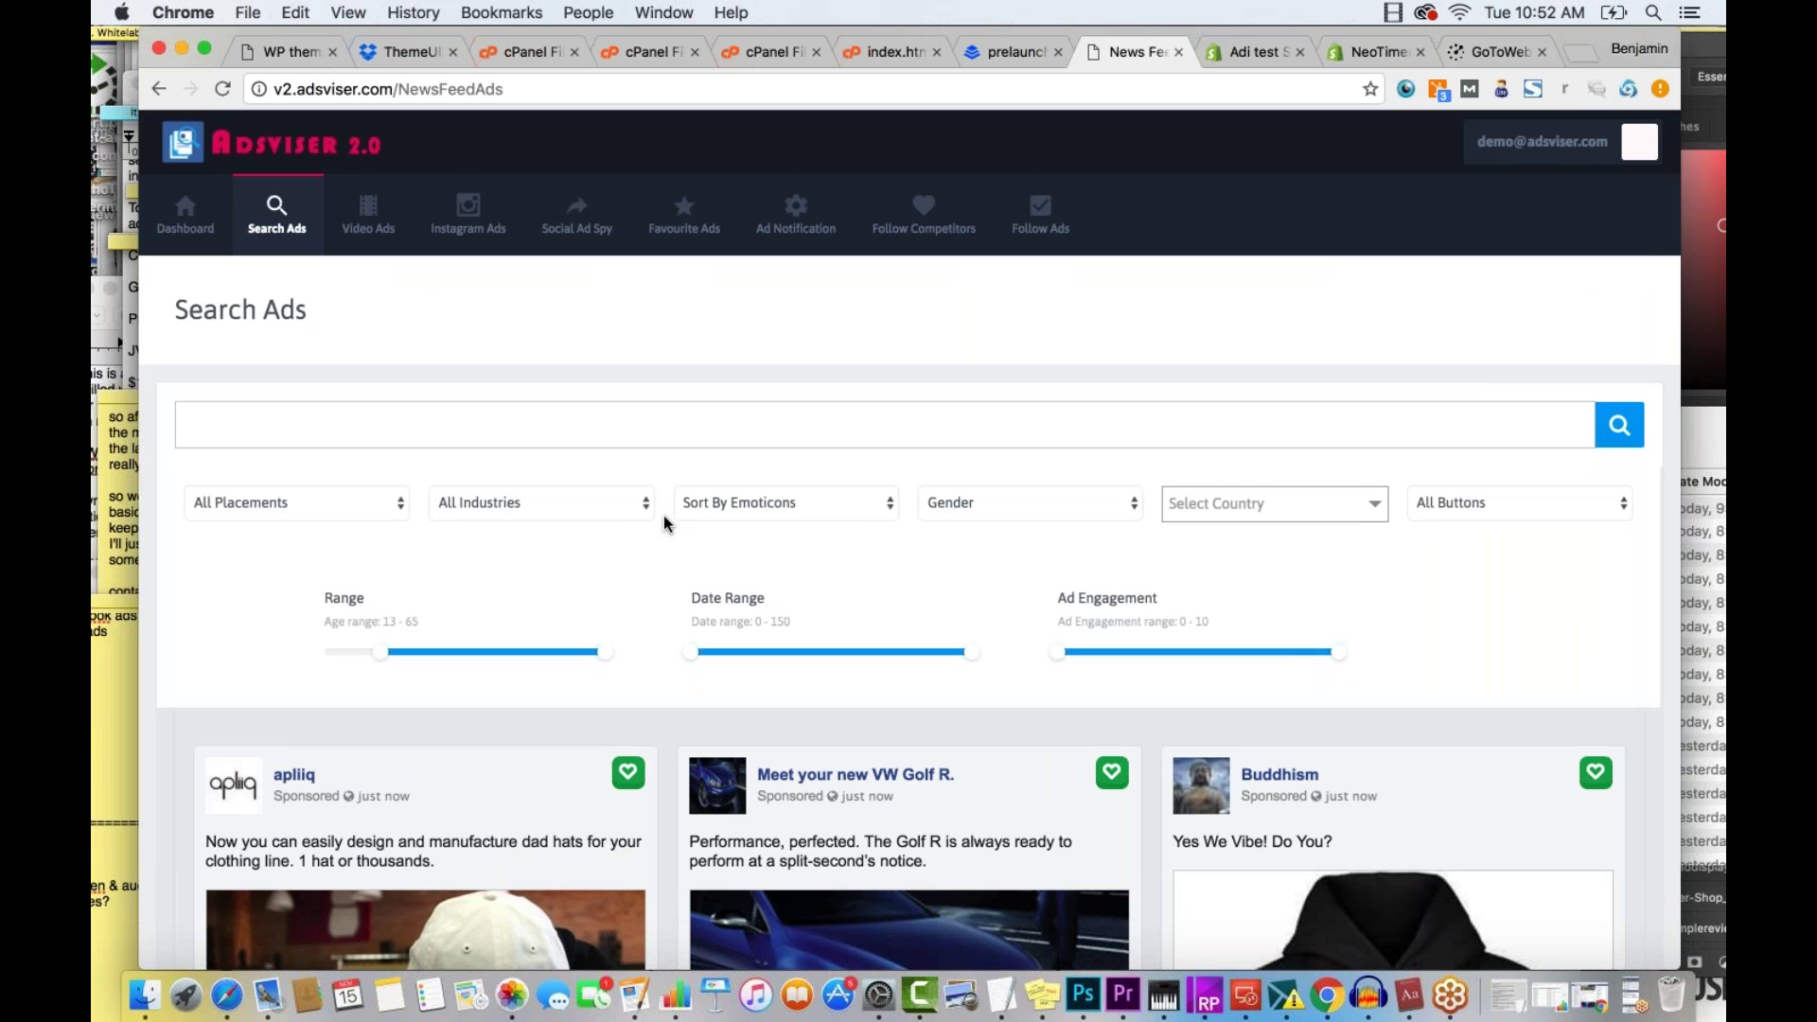
scroll(662, 519, up, 1)
scroll(663, 591, down, 1)
scroll(660, 603, down, 3)
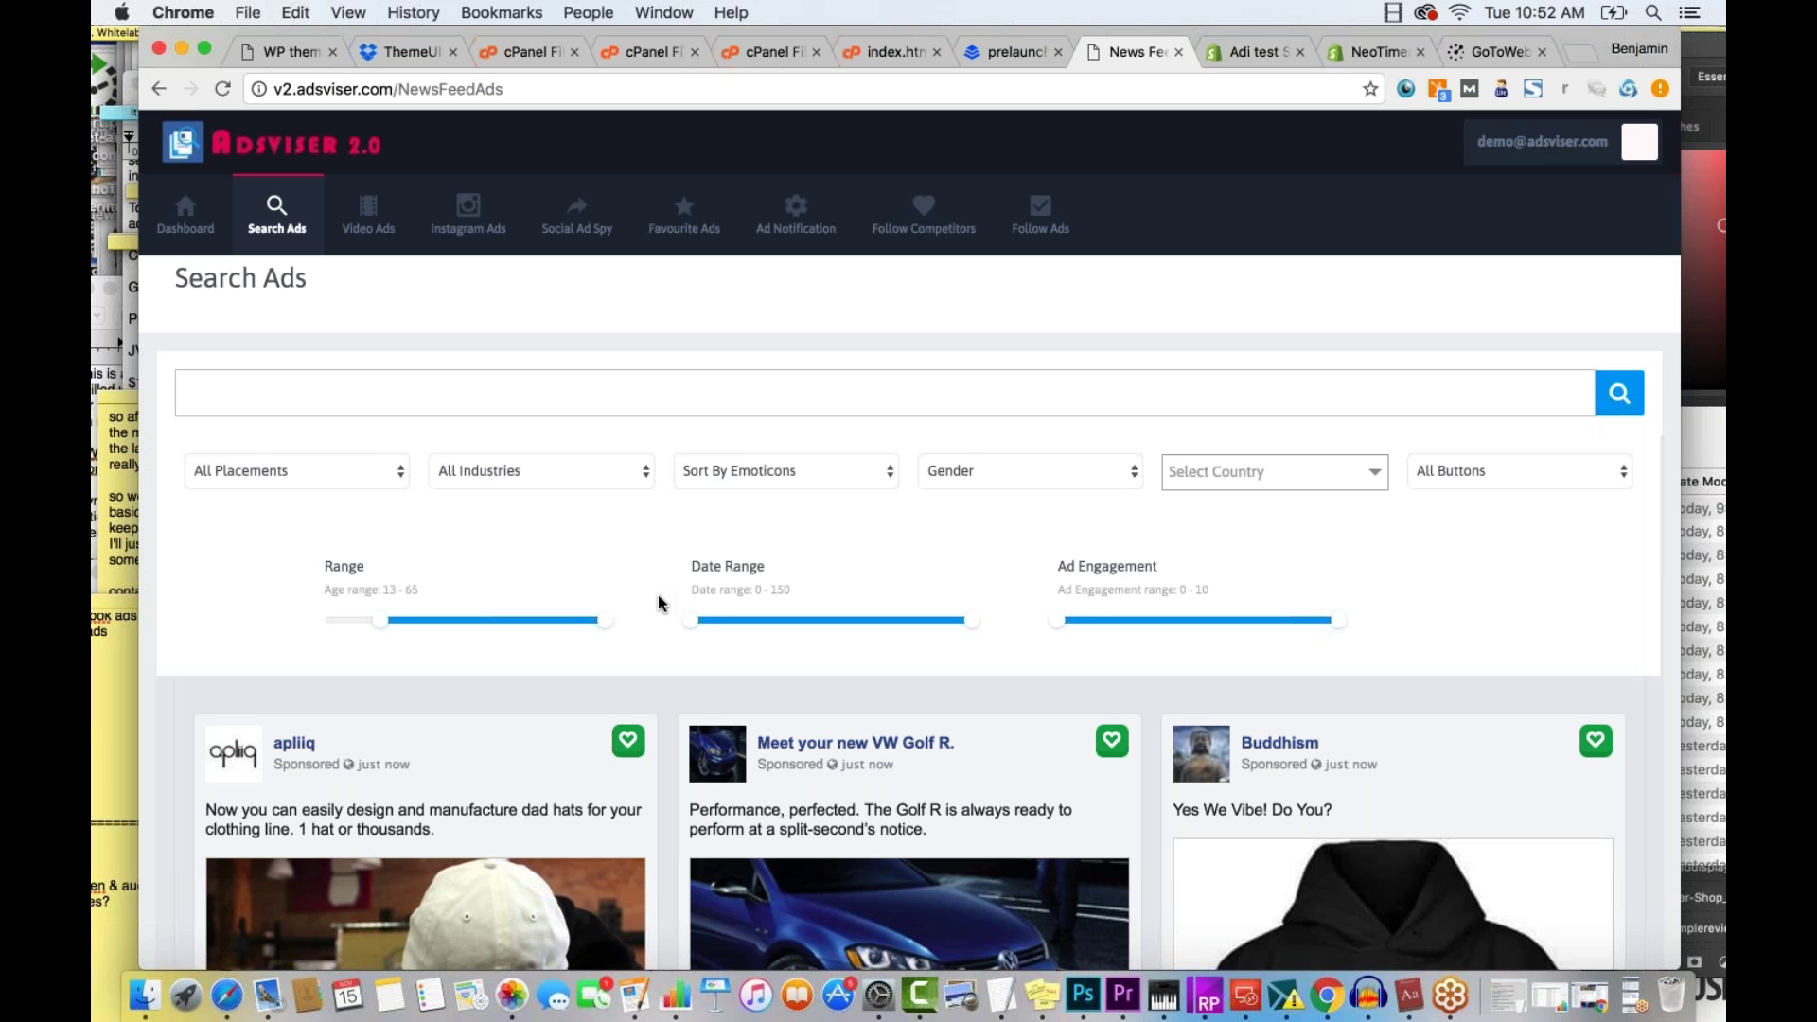
scroll(660, 603, down, 3)
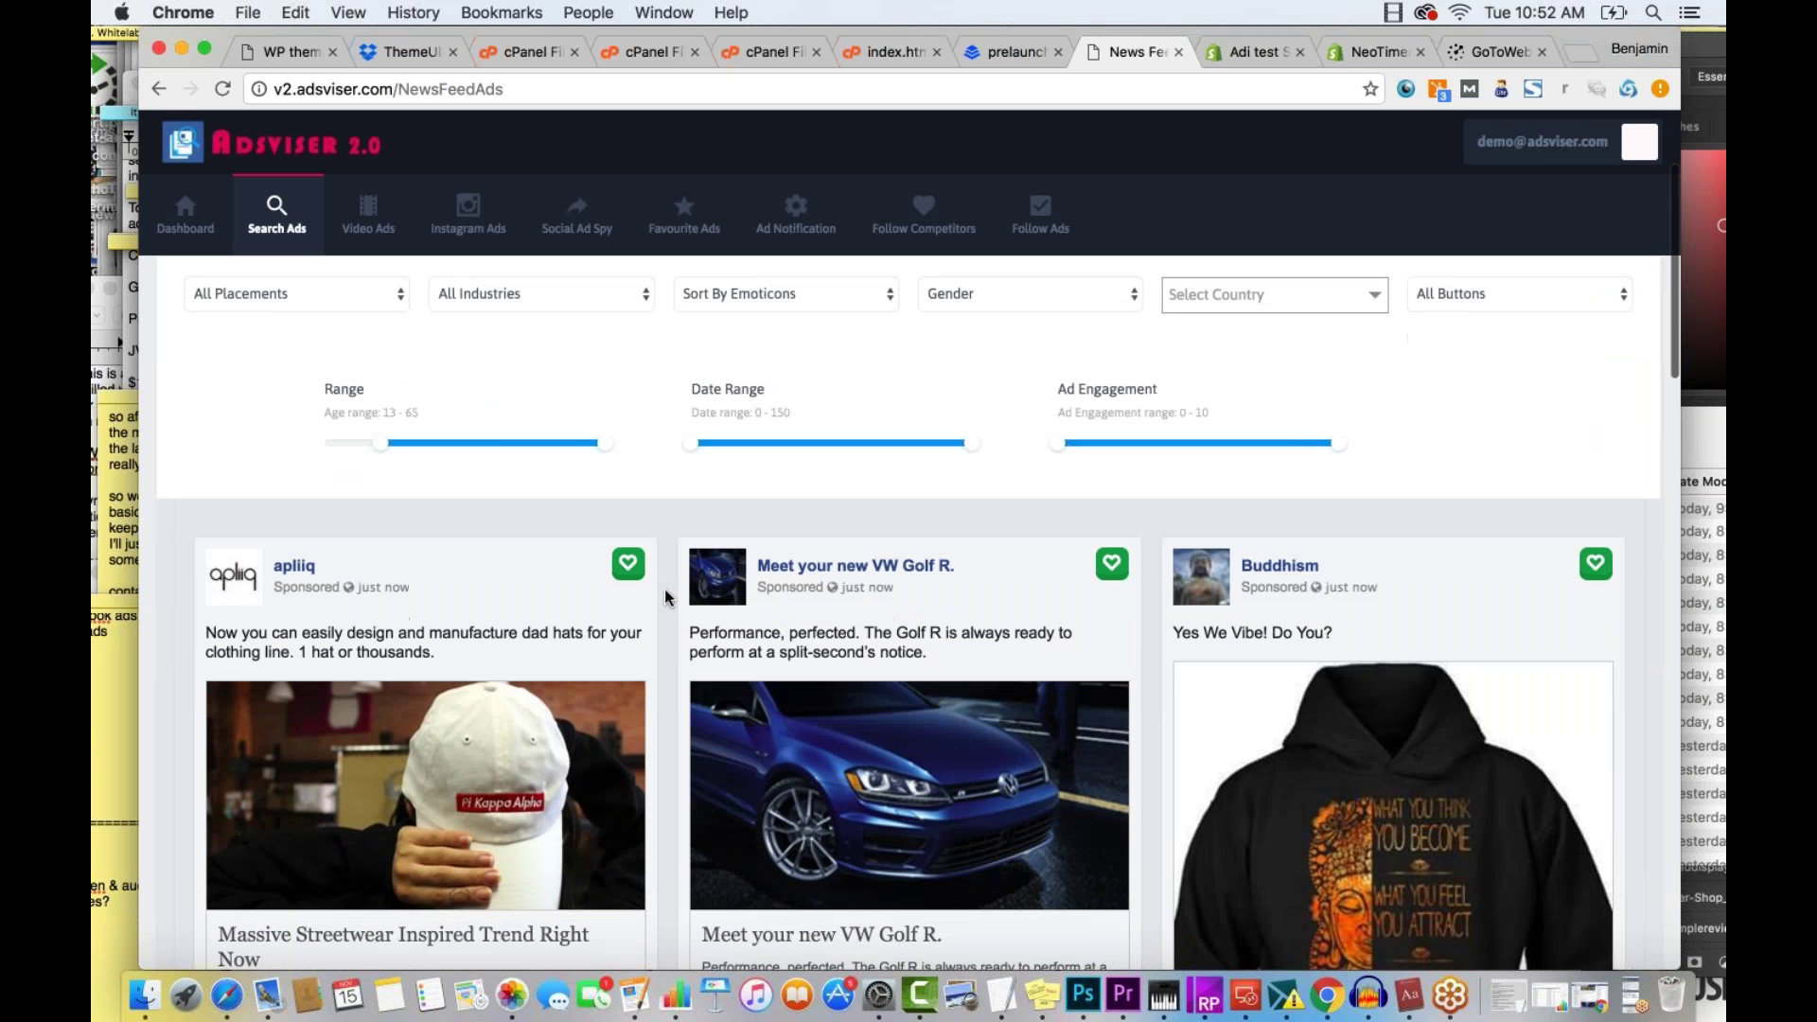
scroll(664, 589, up, 5)
scroll(664, 596, up, 1)
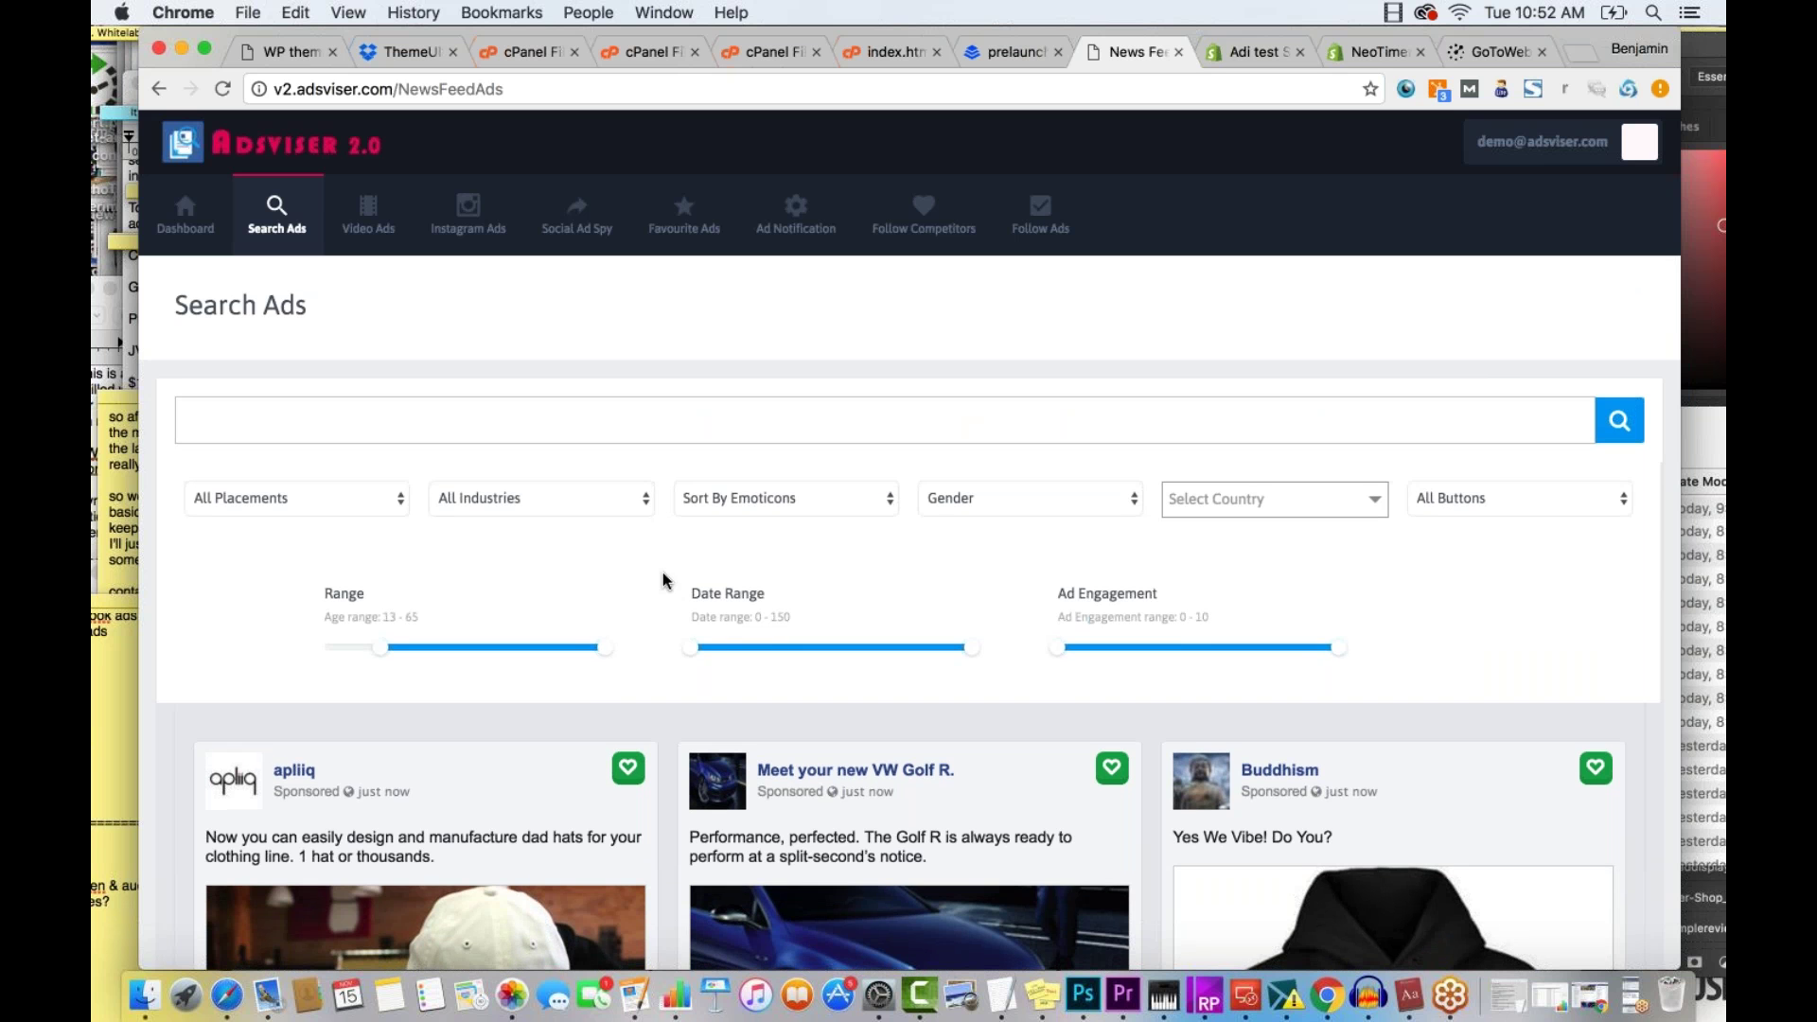
scroll(663, 578, down, 1)
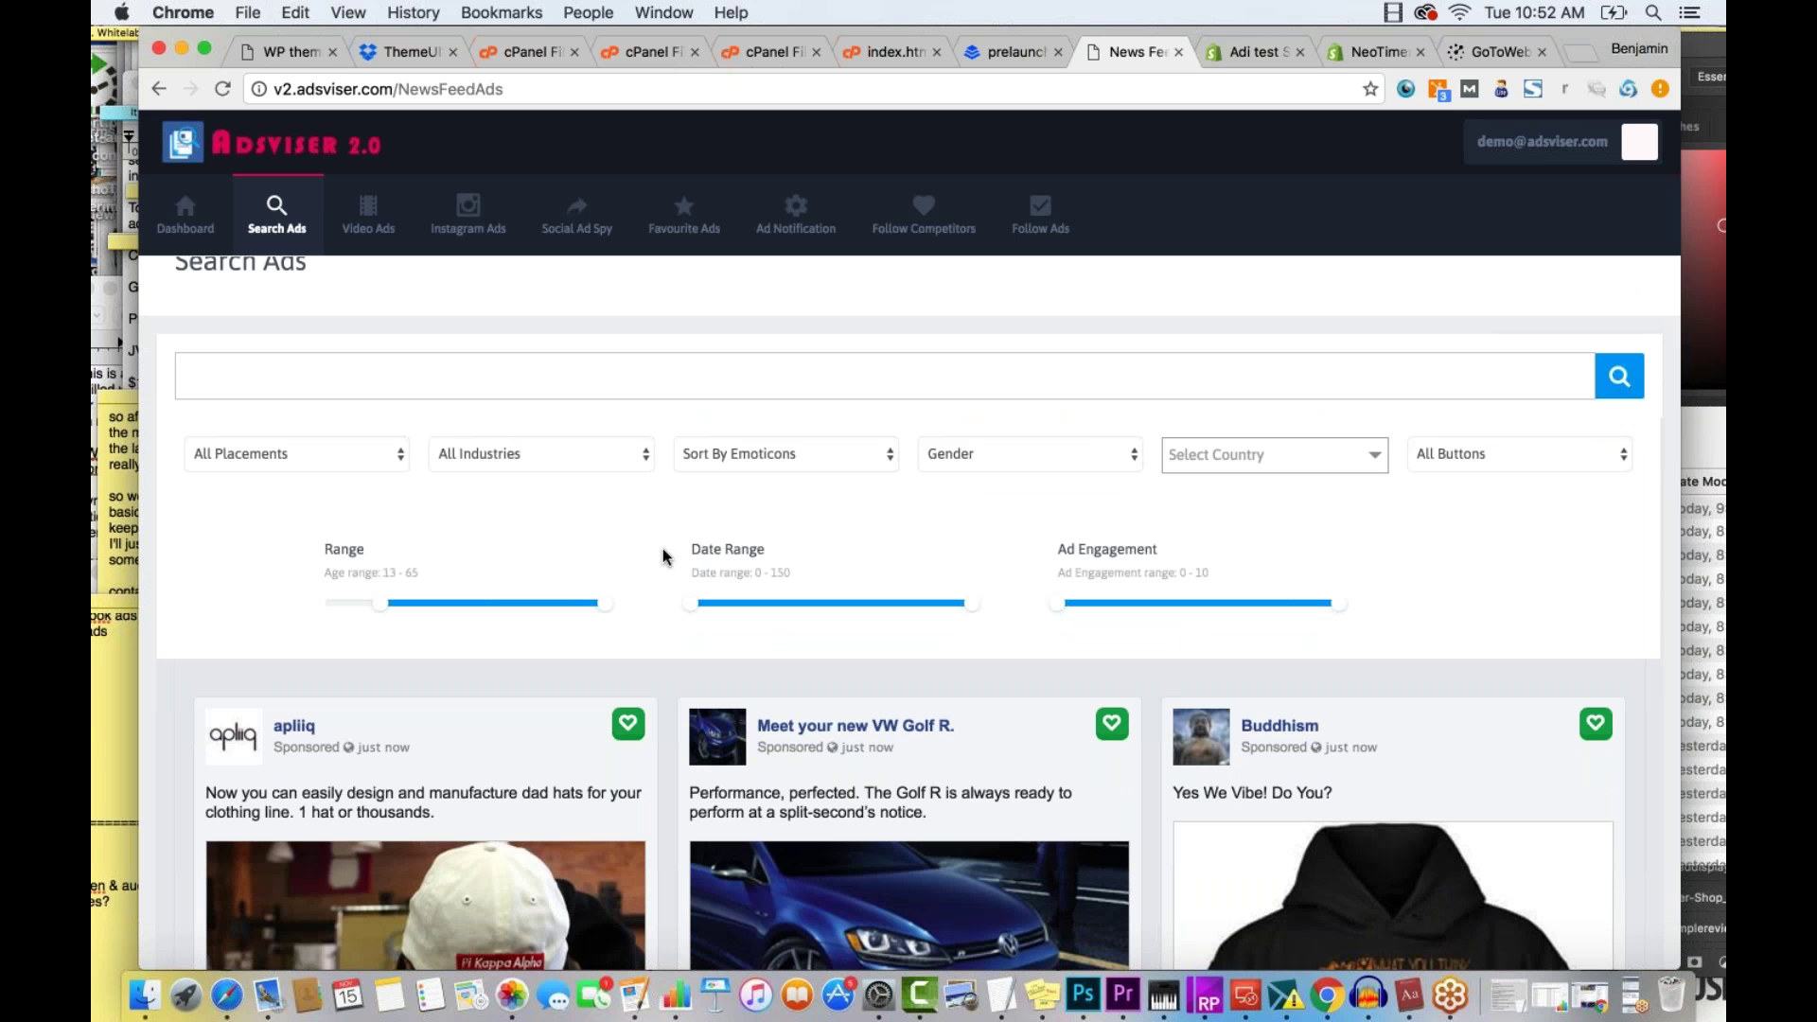
scroll(663, 556, down, 1)
scroll(665, 557, down, 10)
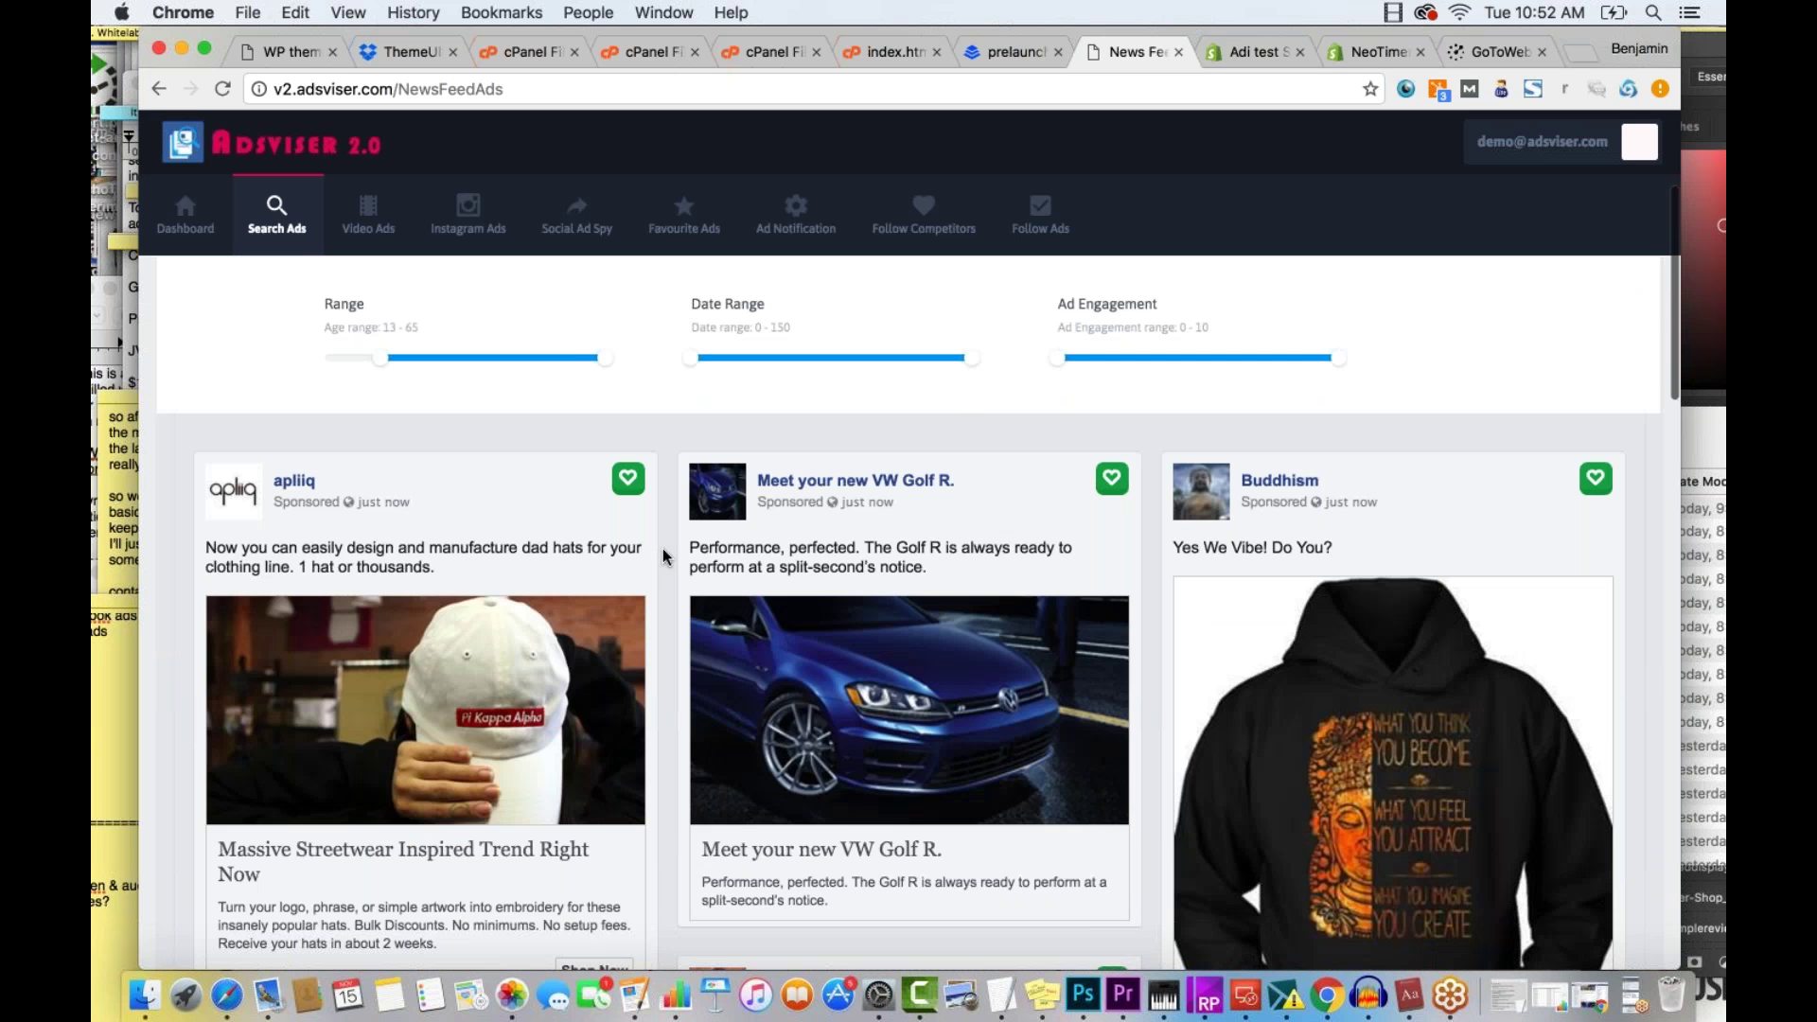
scroll(430, 286, up, 12)
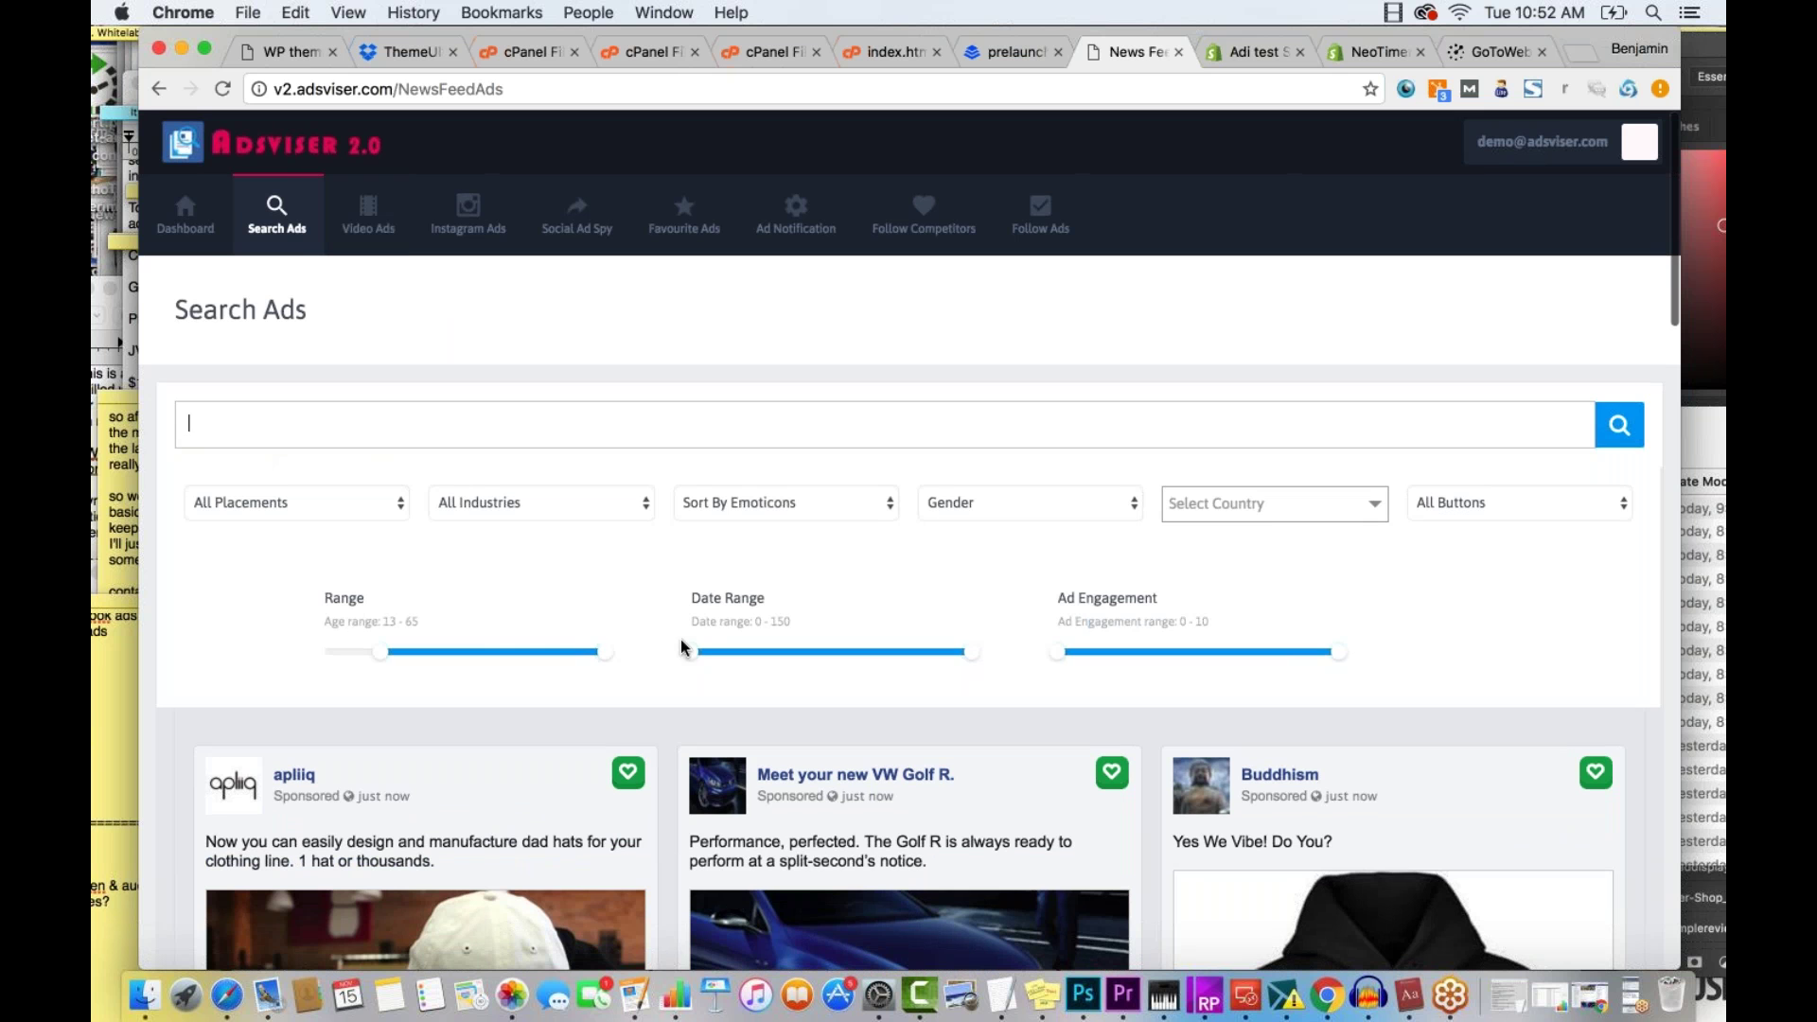
scroll(680, 639, down, 4)
scroll(456, 571, up, 4)
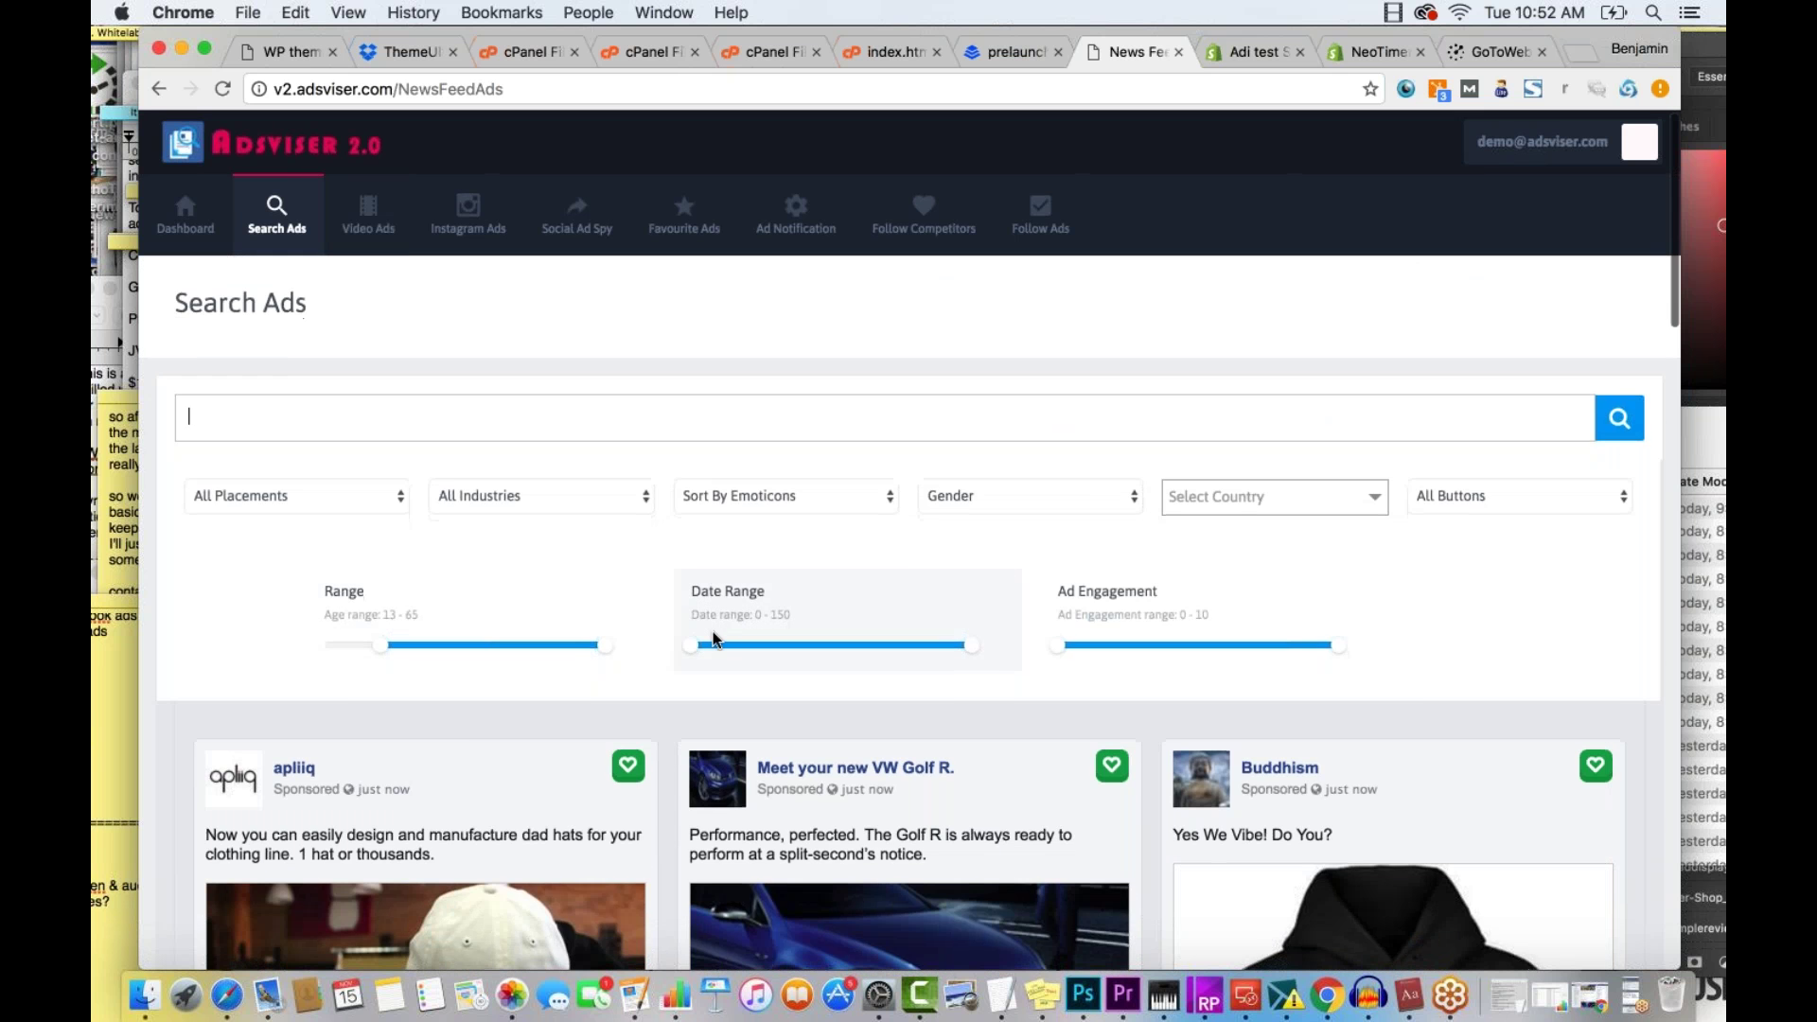
scroll(713, 632, down, 4)
scroll(668, 702, down, 3)
scroll(668, 702, down, 5)
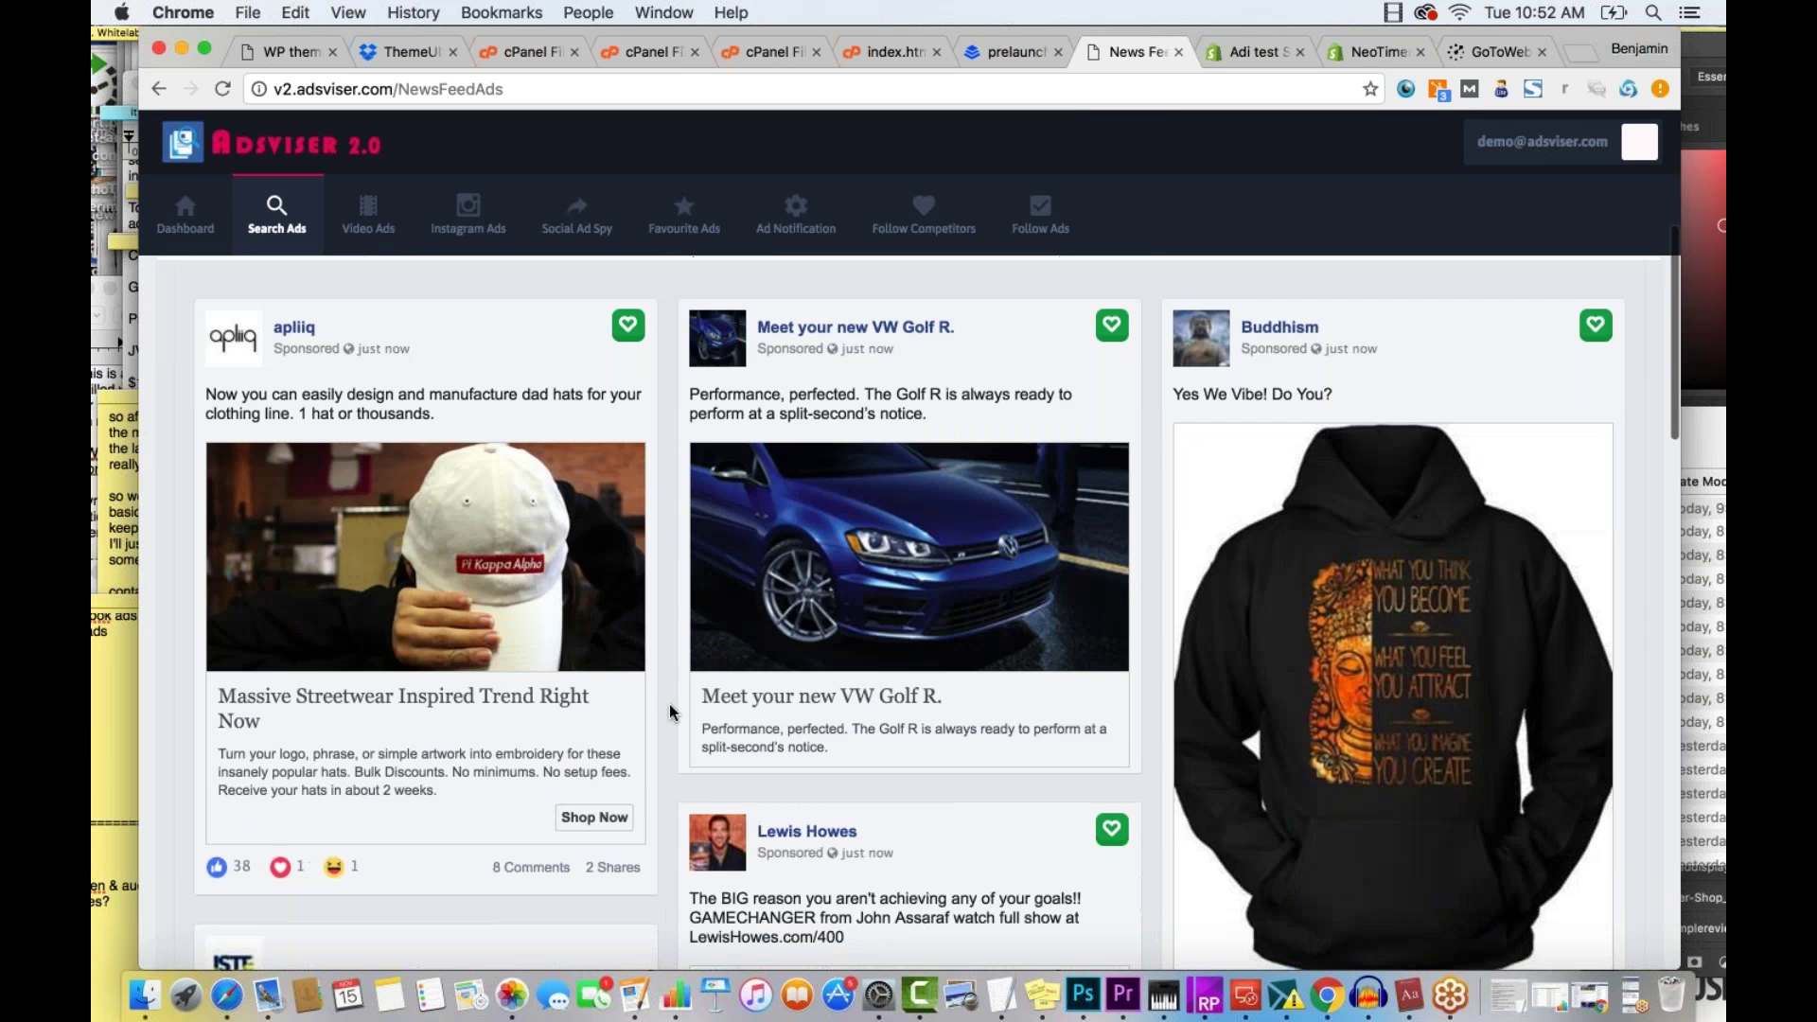
scroll(668, 702, down, 4)
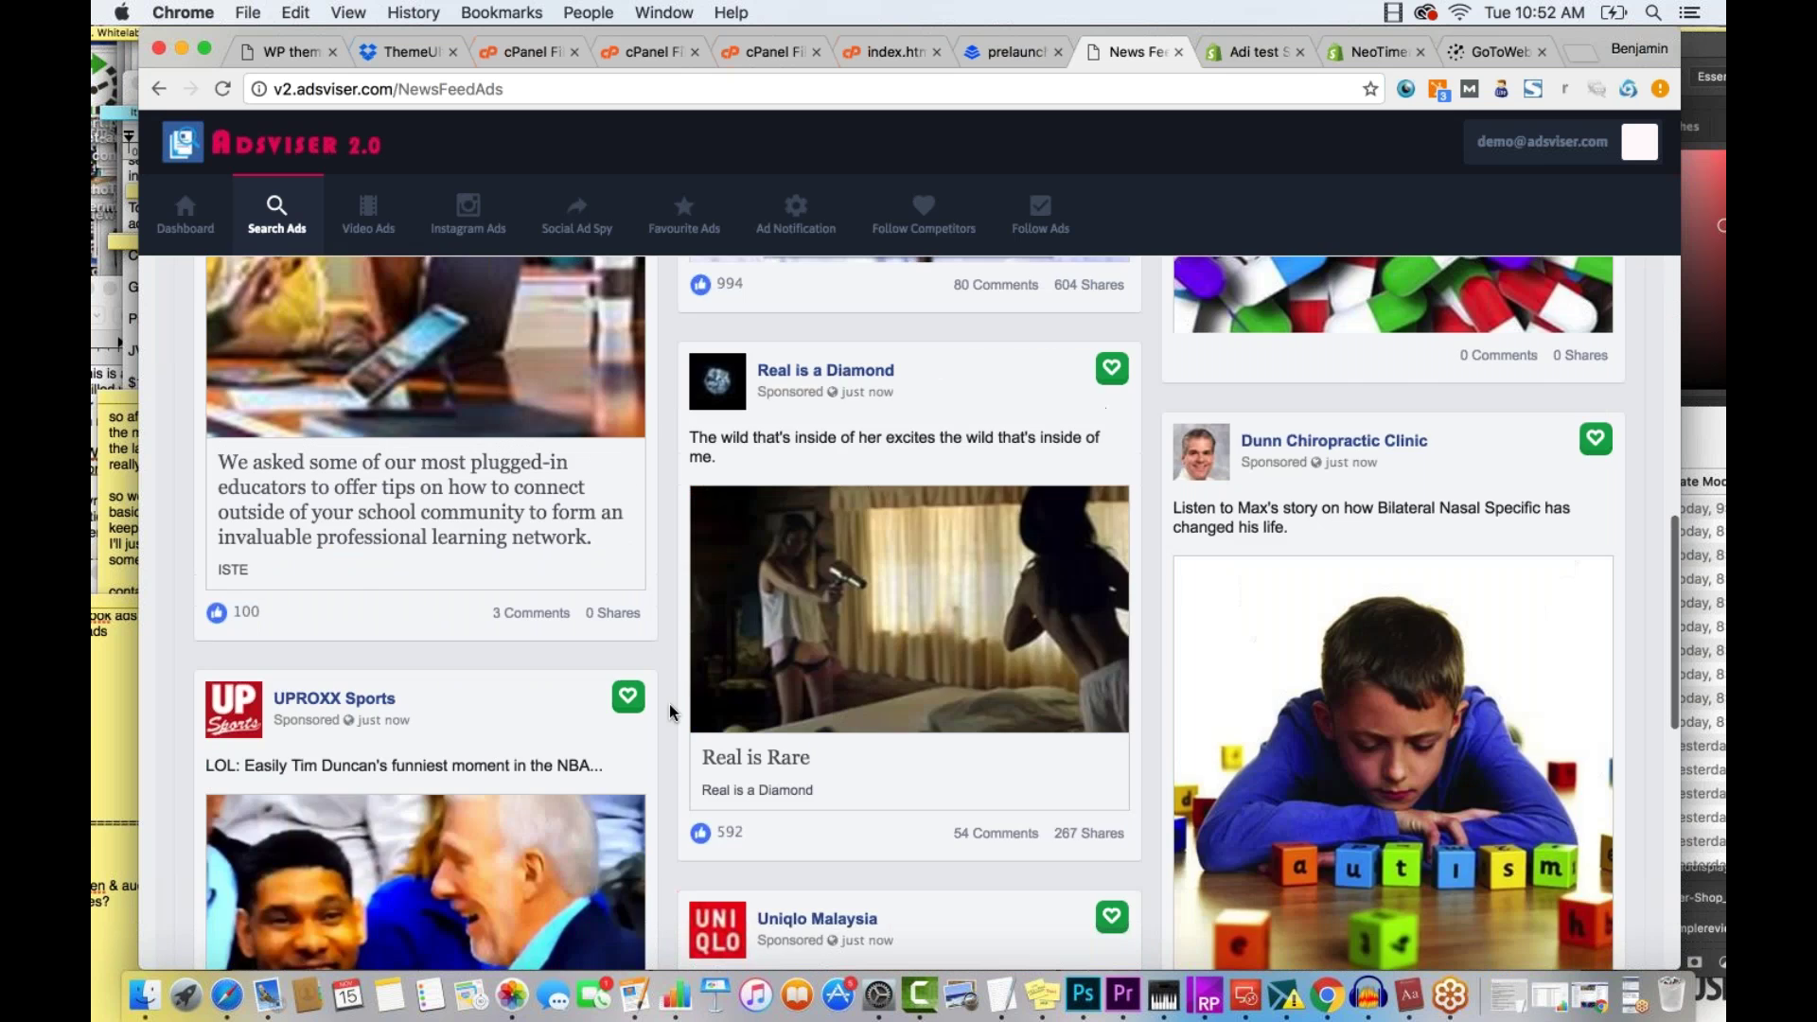
scroll(668, 702, up, 12)
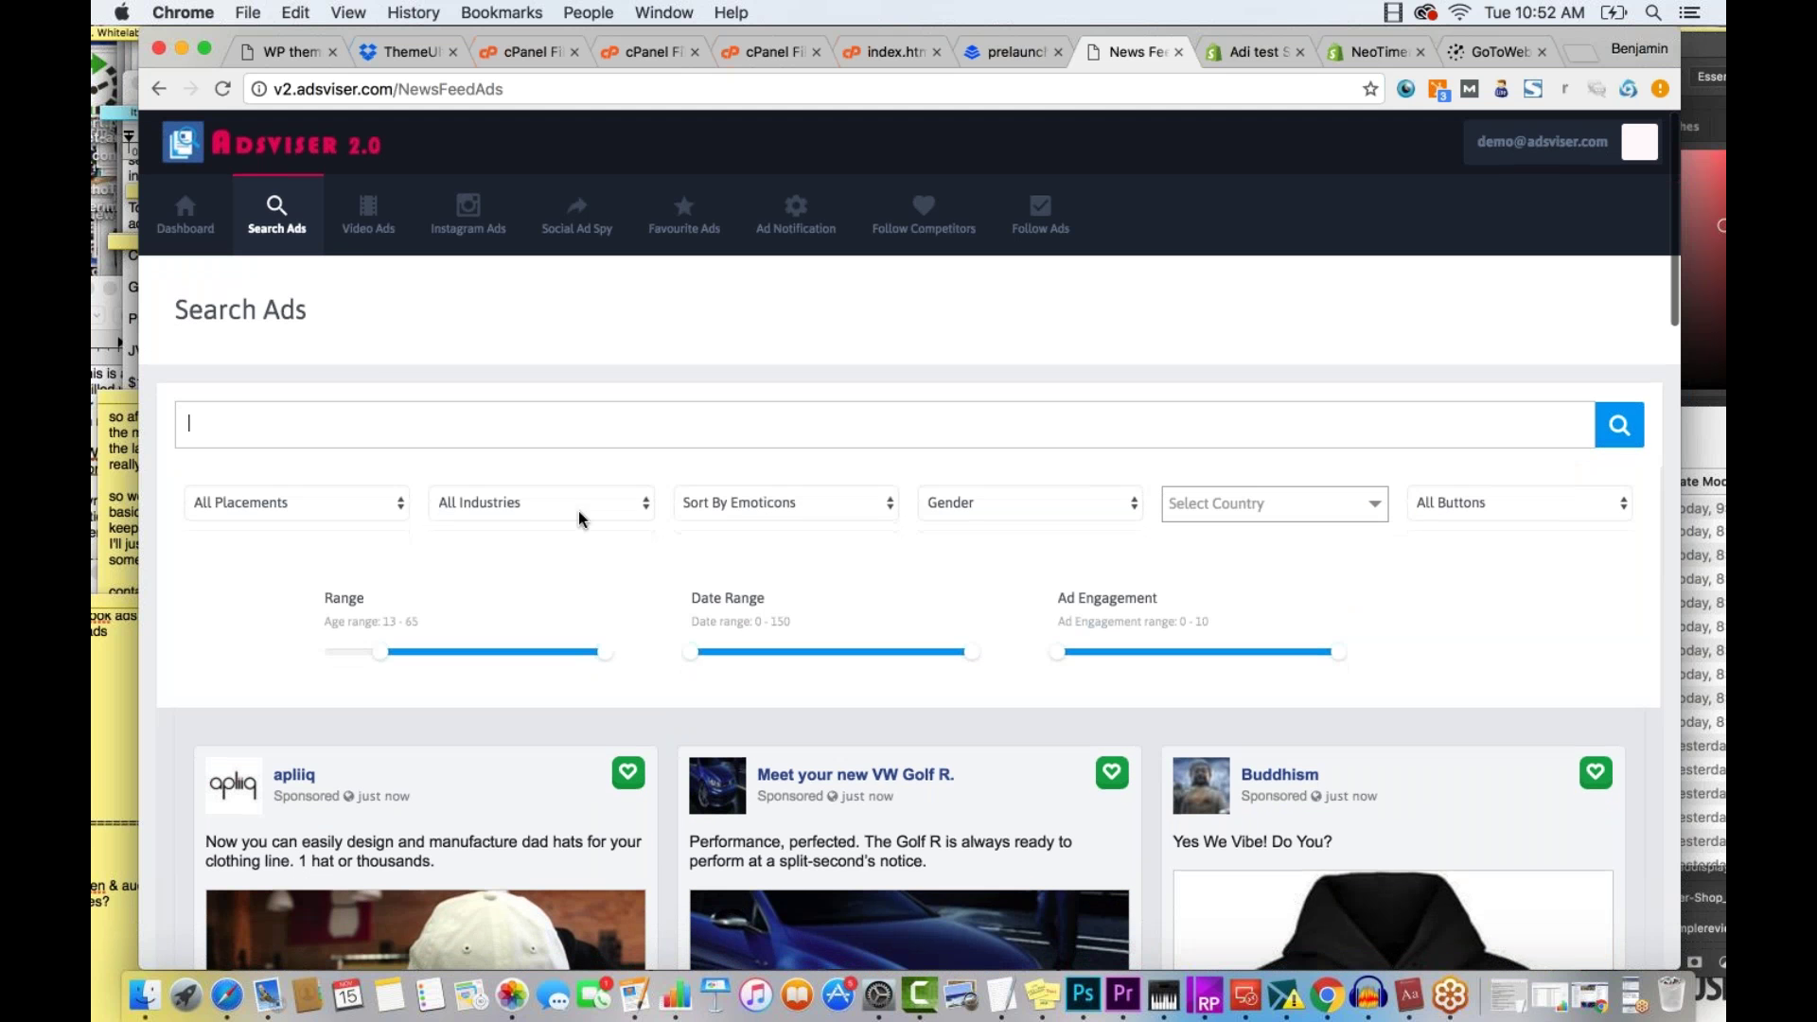
click(289, 504)
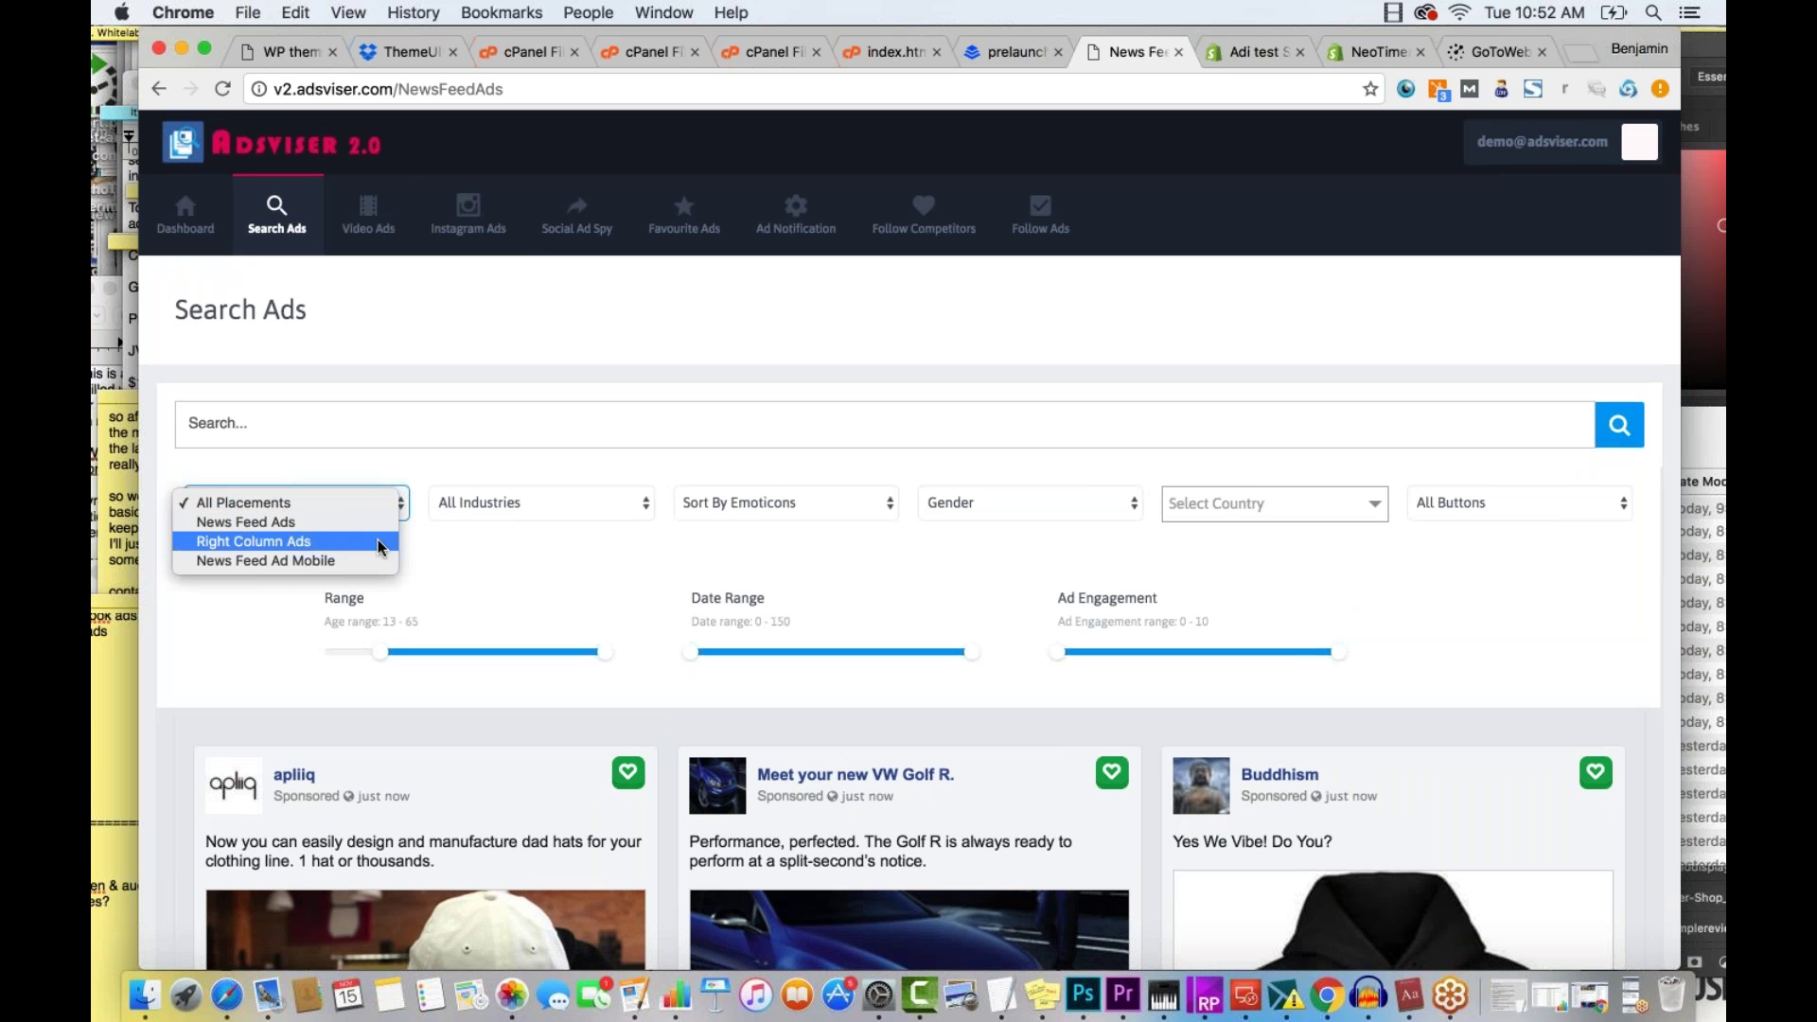
click(453, 422)
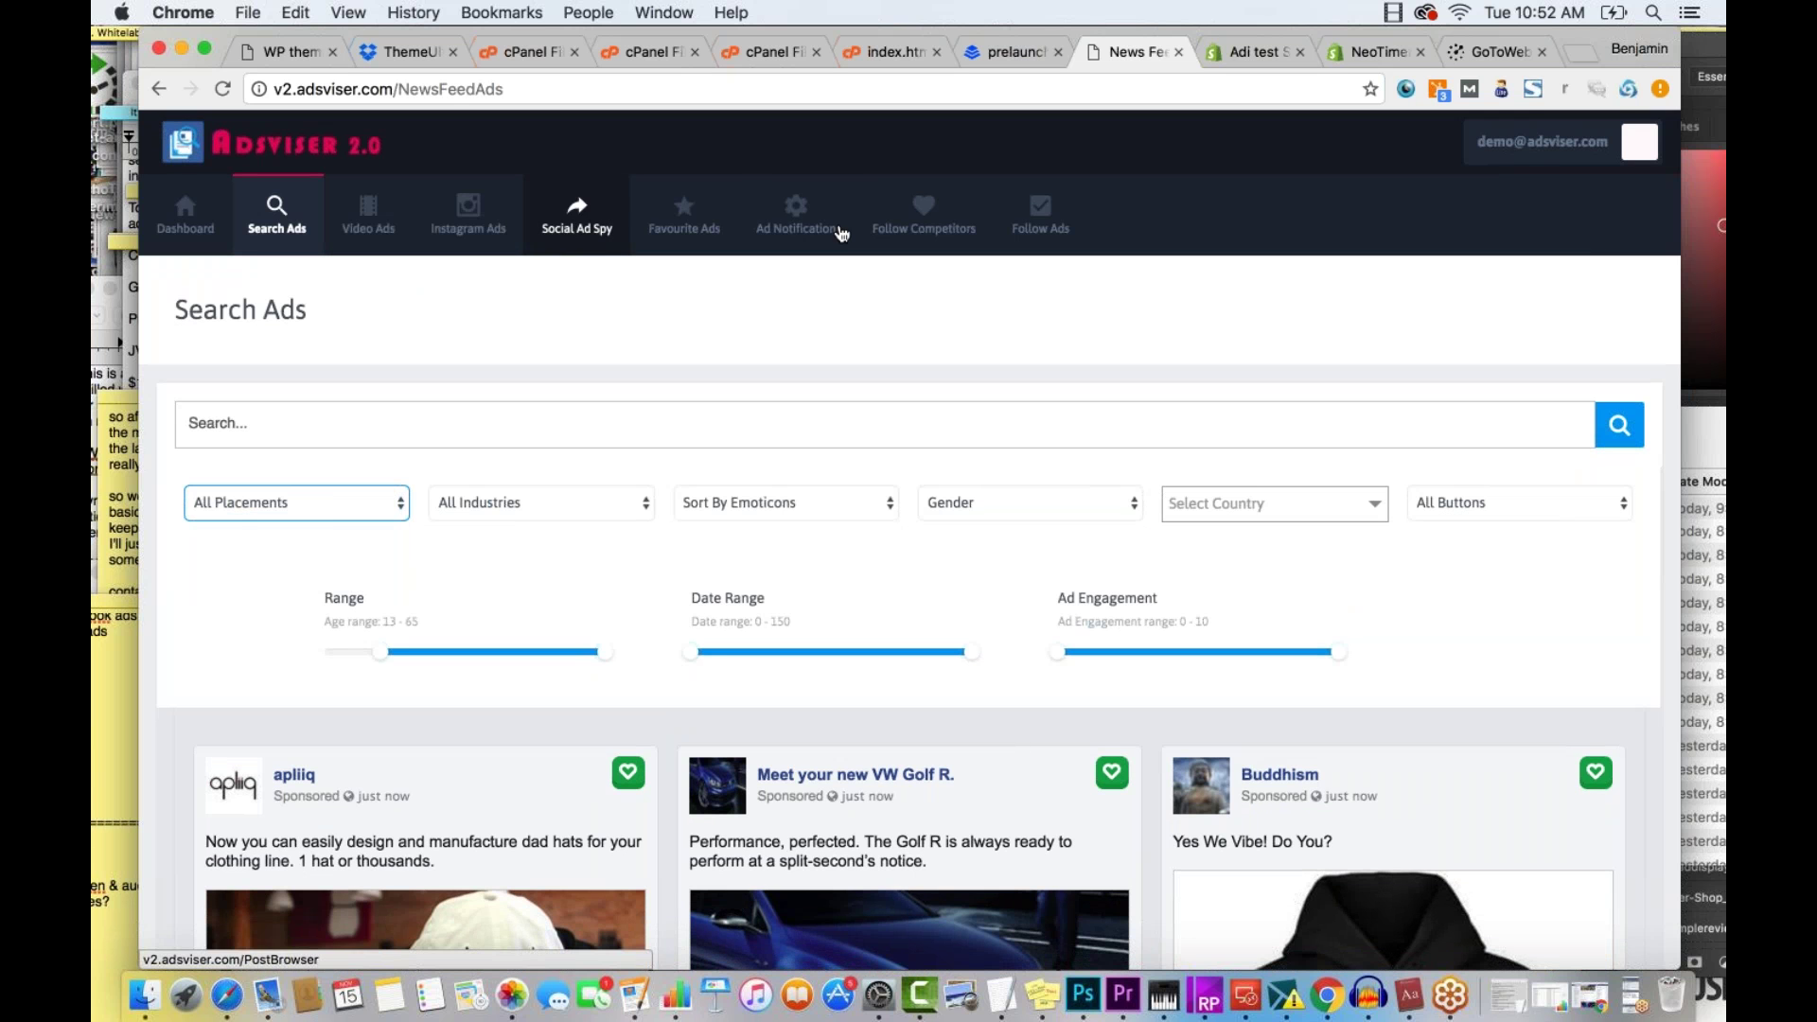
Search the ads for the keyword "paleo diet"
scroll(668, 467, down, 1)
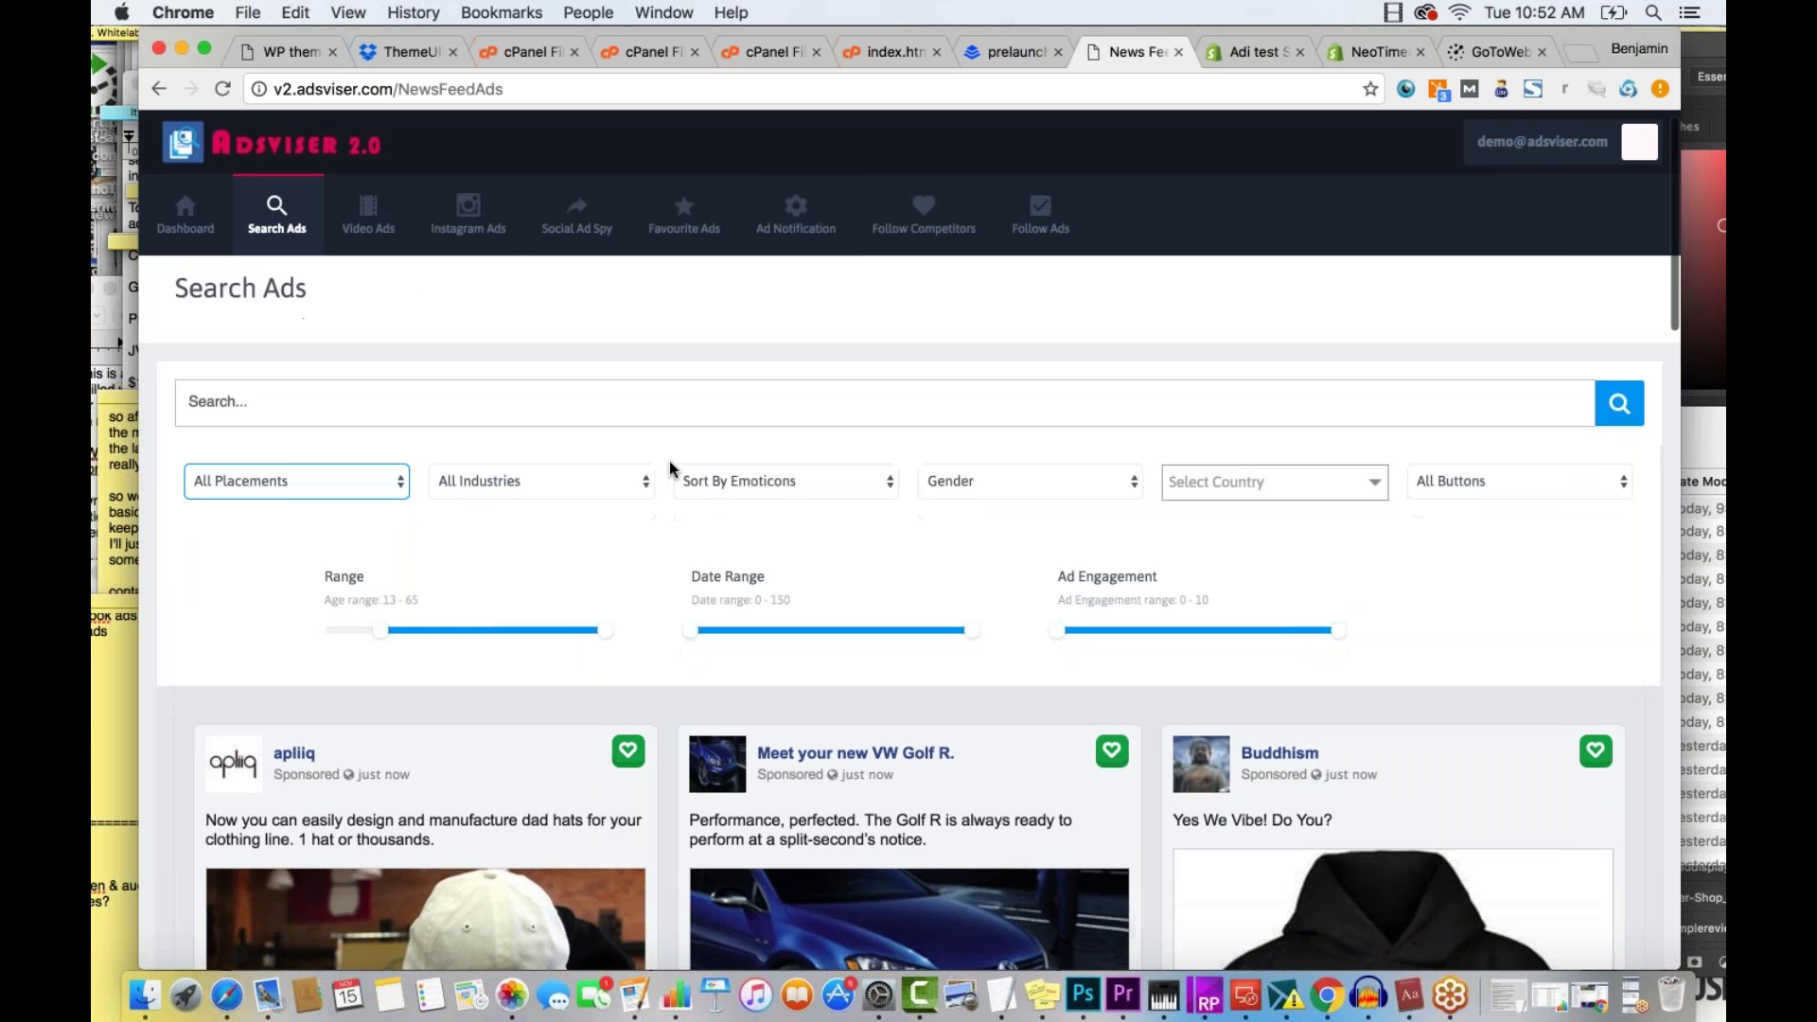
scroll(668, 462, down, 2)
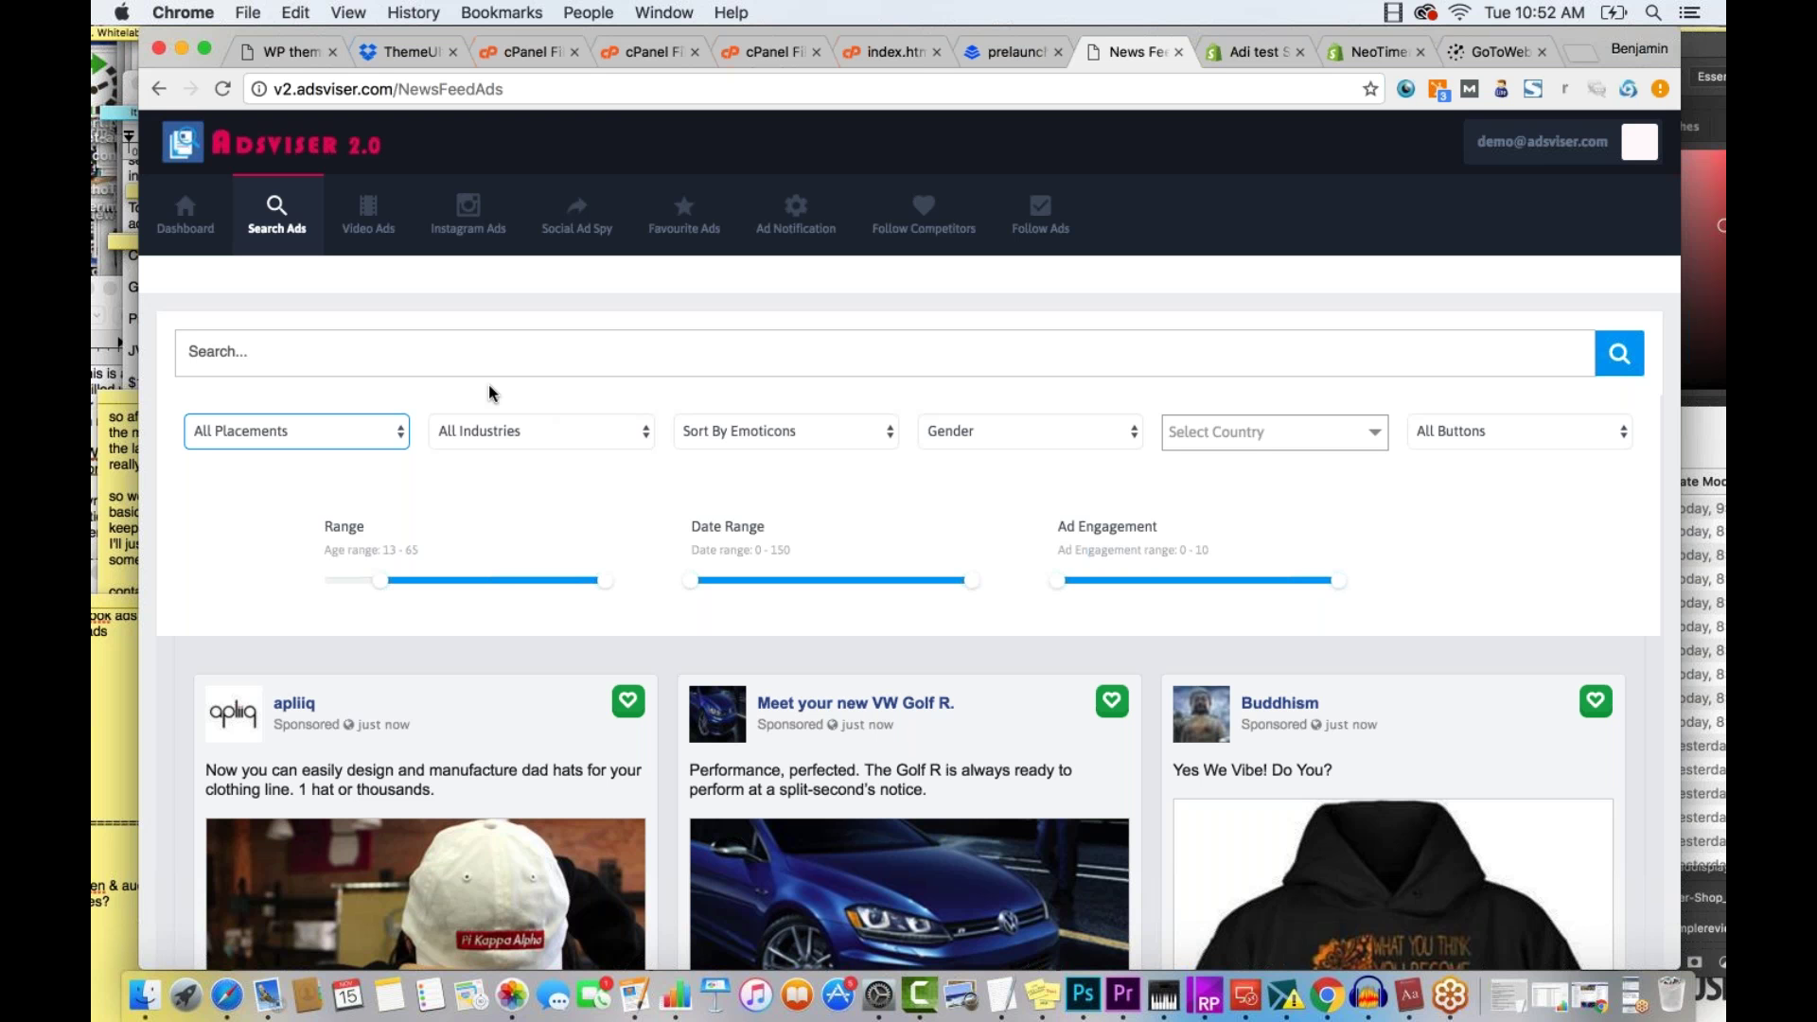
click(219, 352)
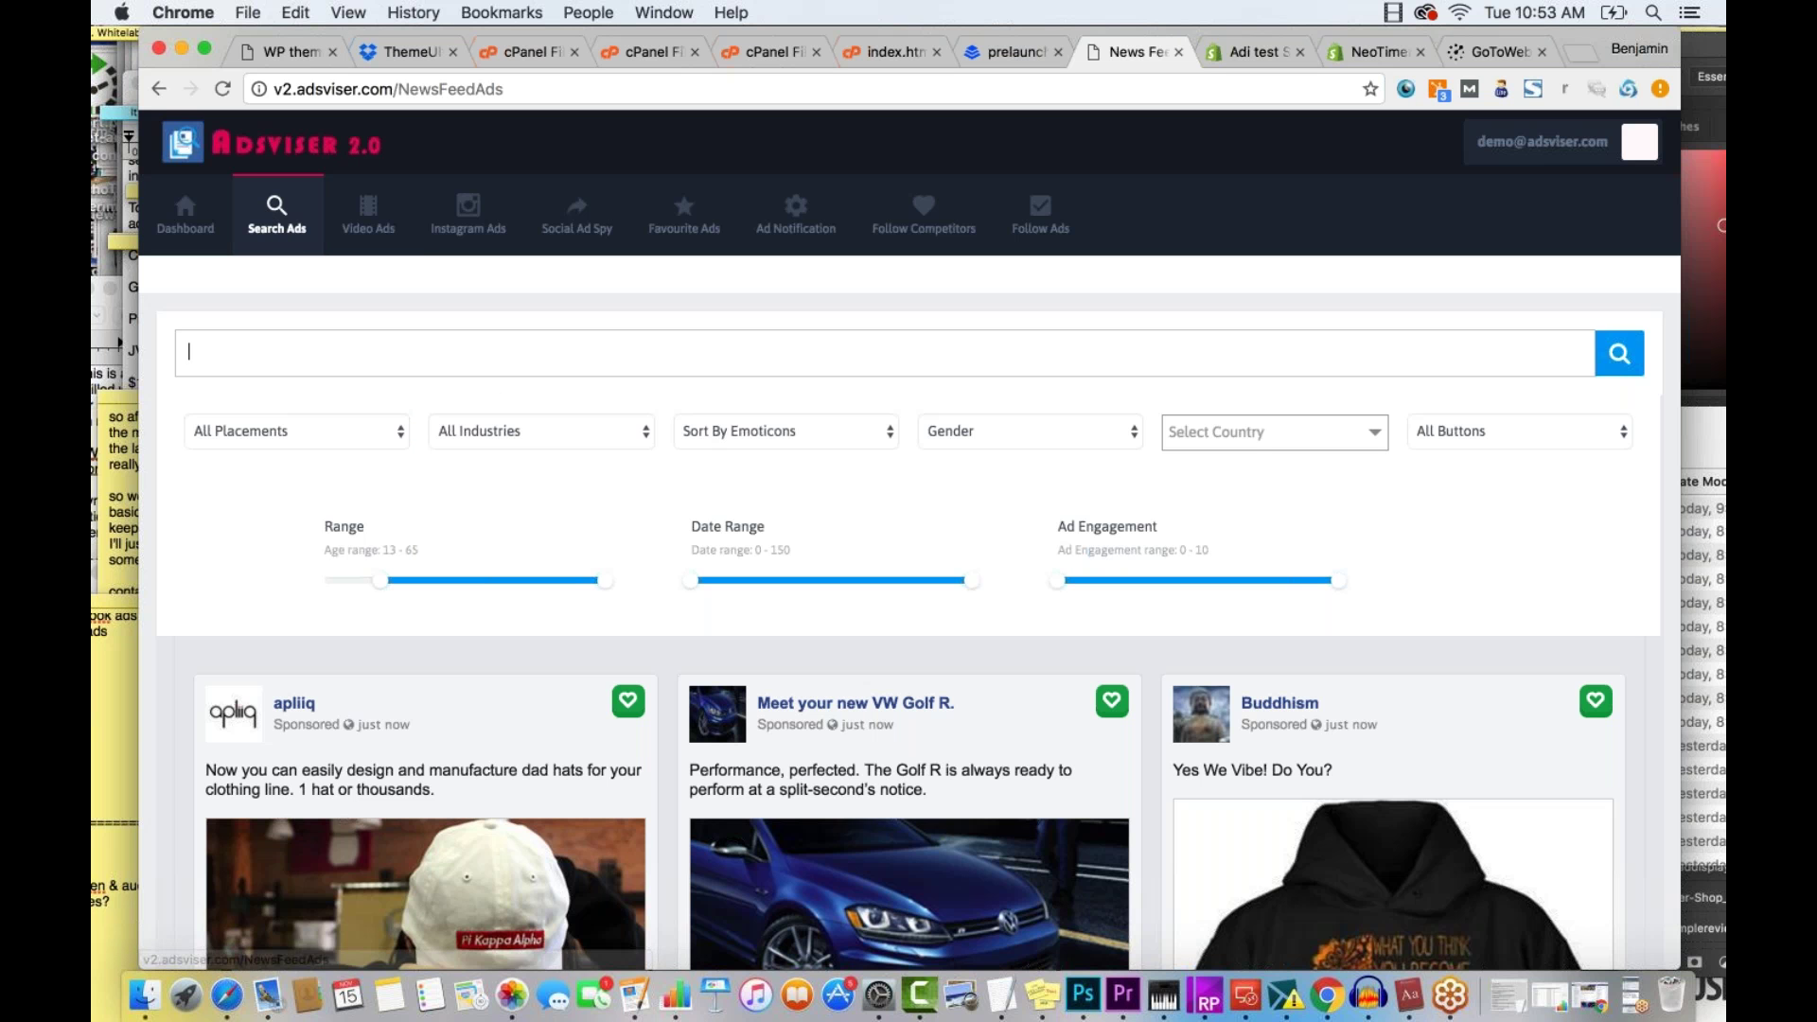
text(paleo diet)
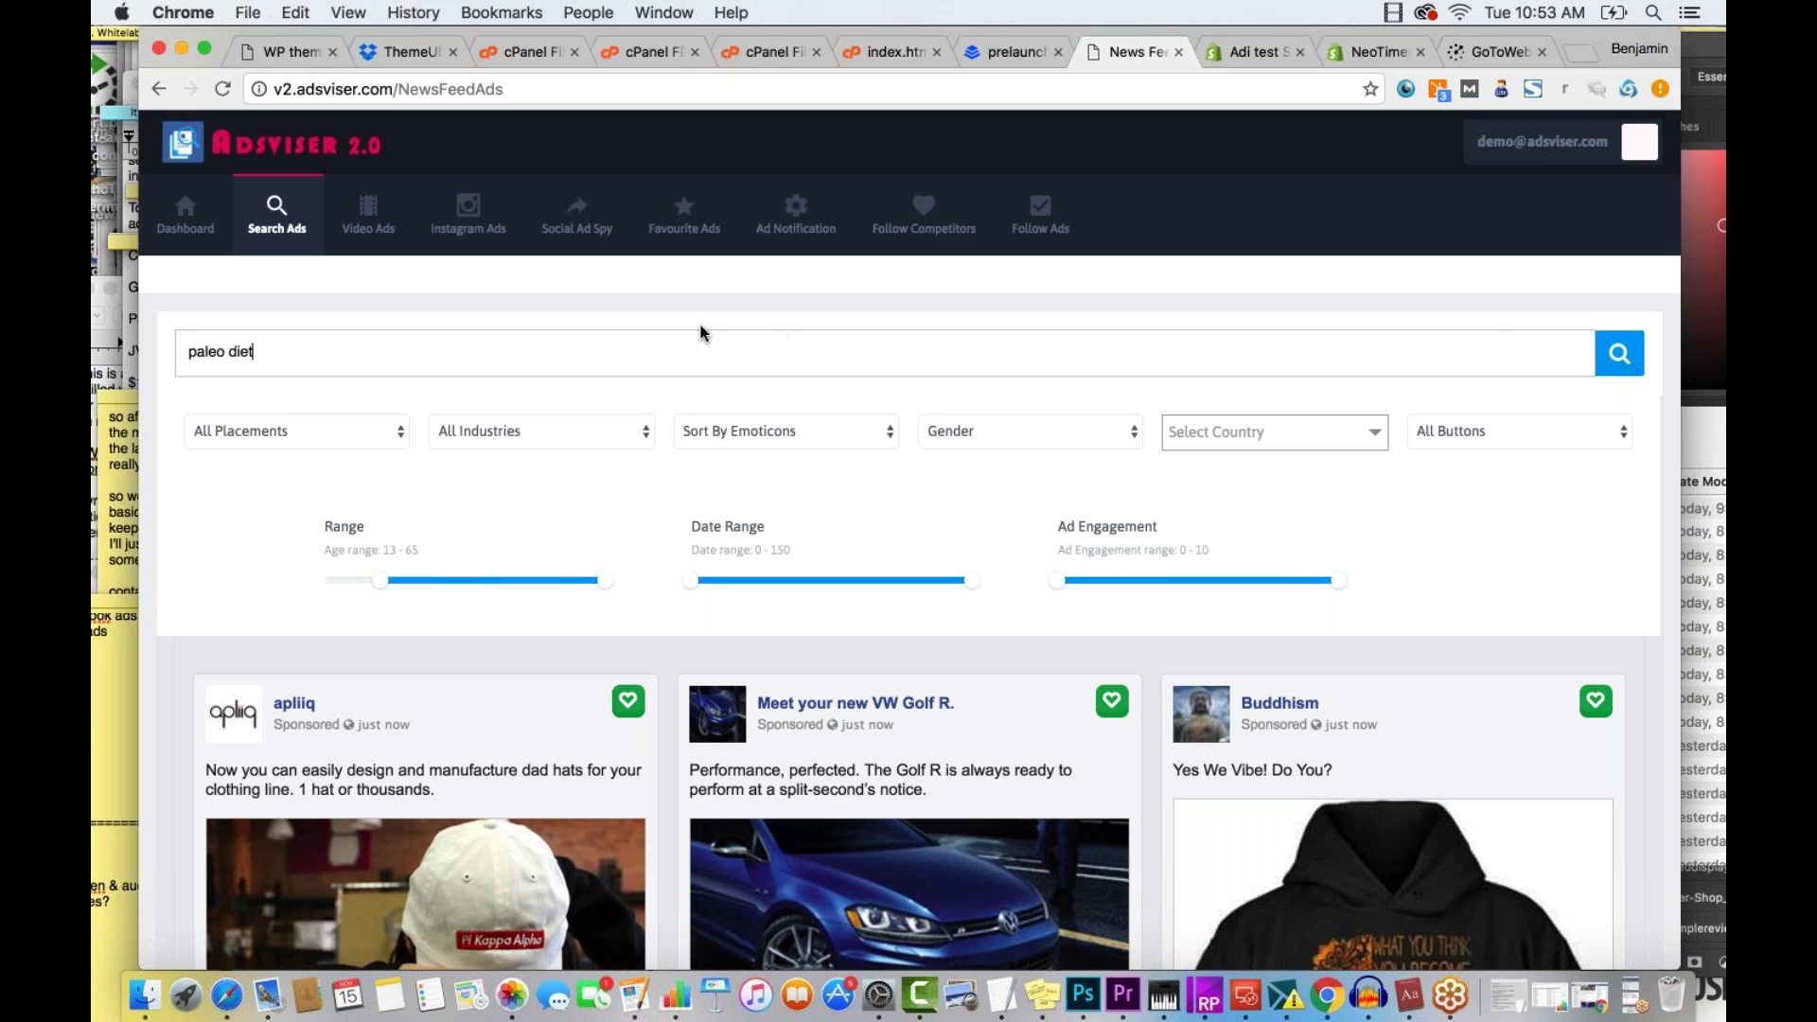
click(1622, 354)
click(1623, 355)
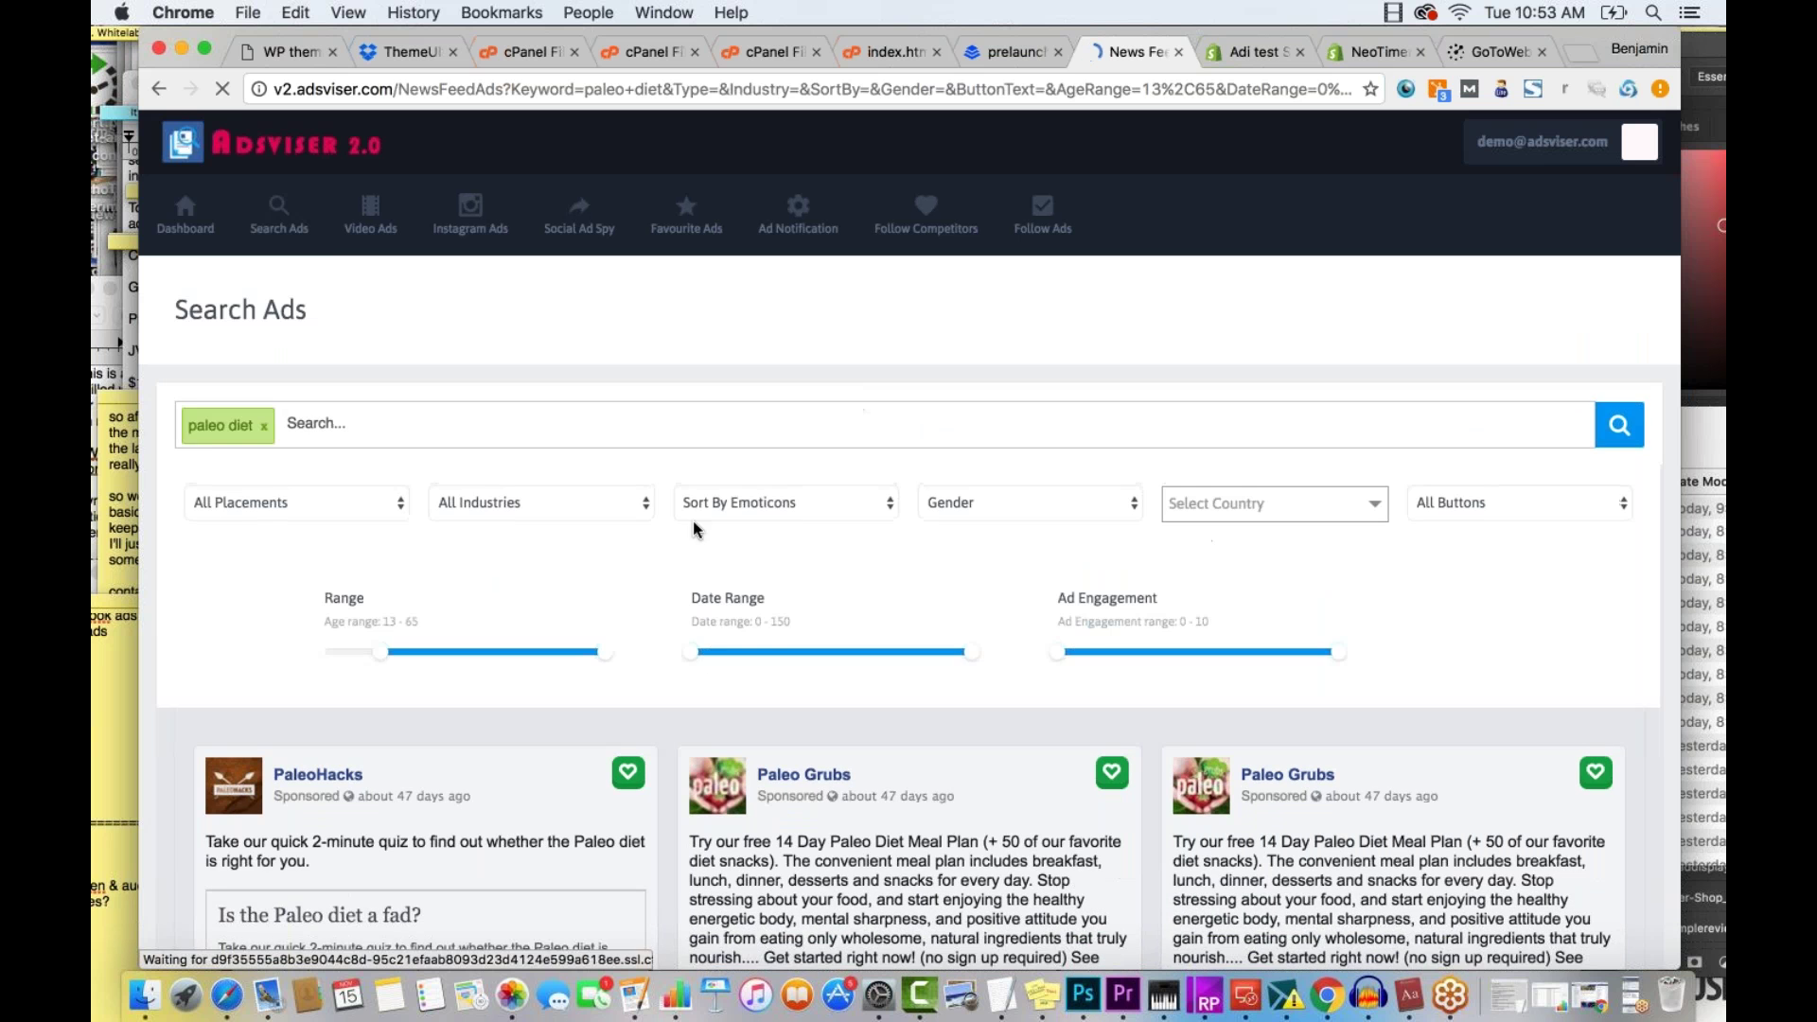
Browse the paleo diet ads, examining their ad copy, images and engagement figures
scroll(660, 581, down, 5)
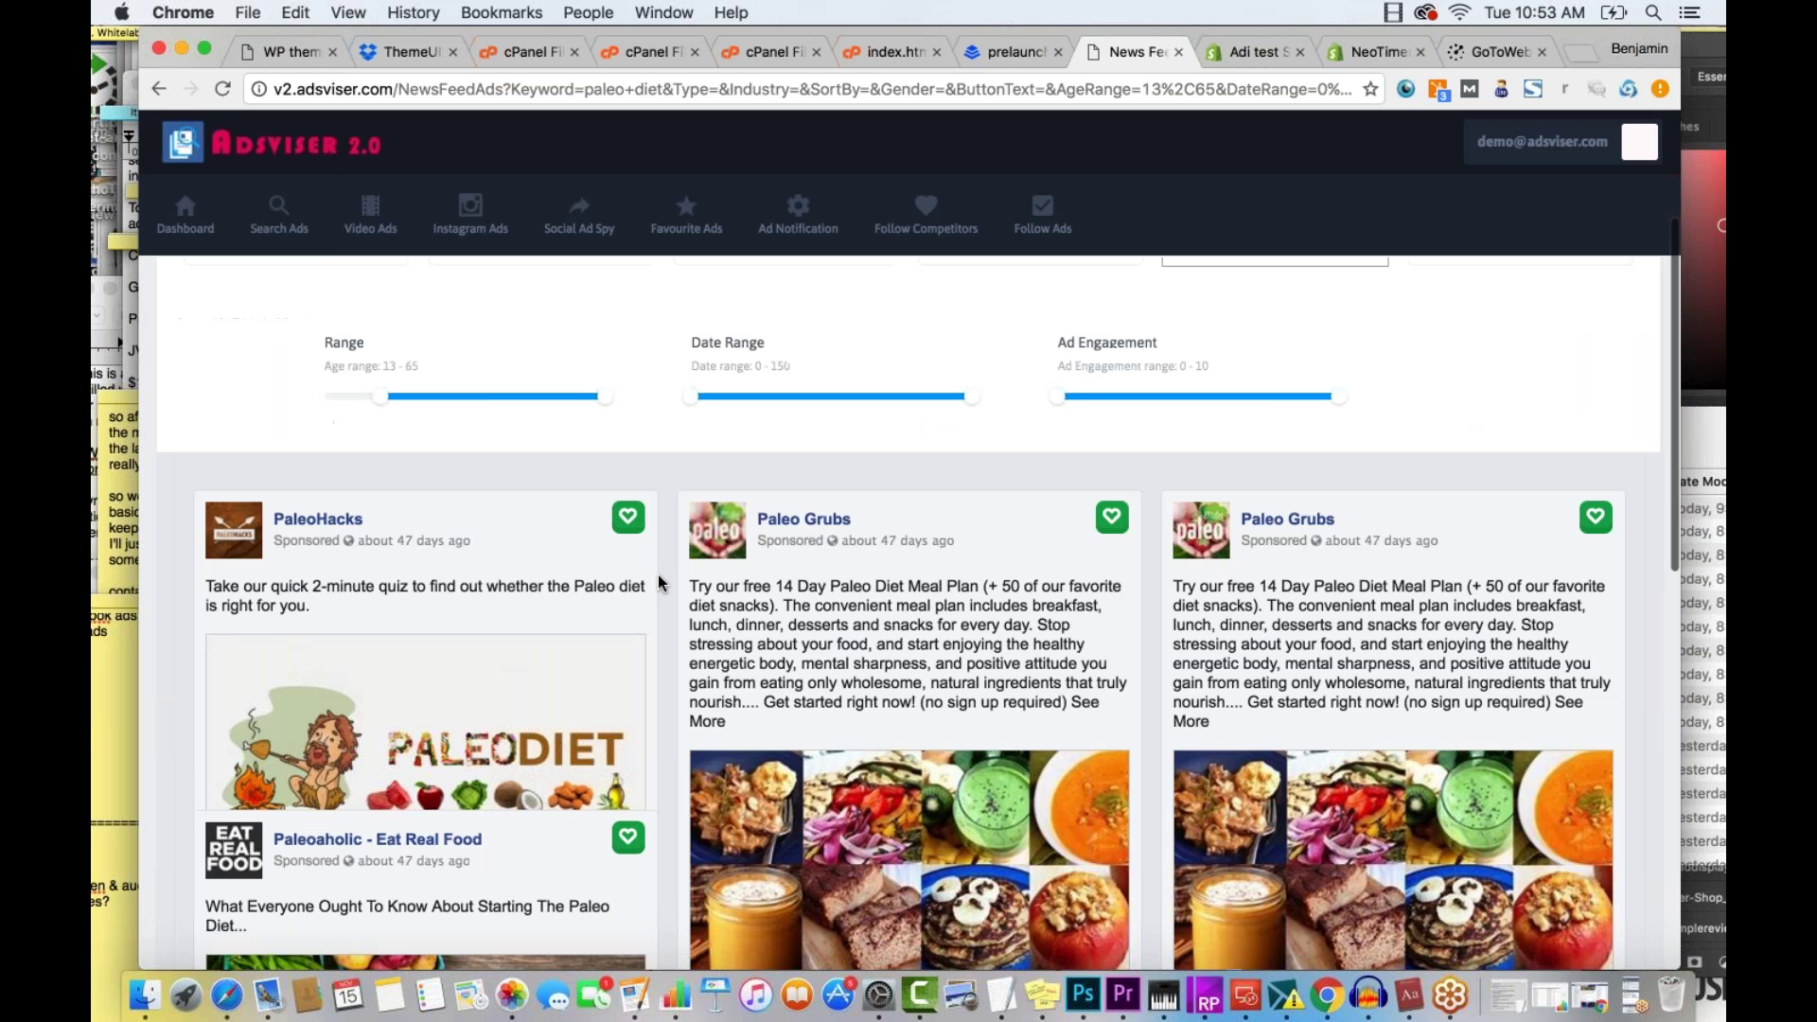
scroll(659, 582, down, 4)
scroll(657, 575, down, 5)
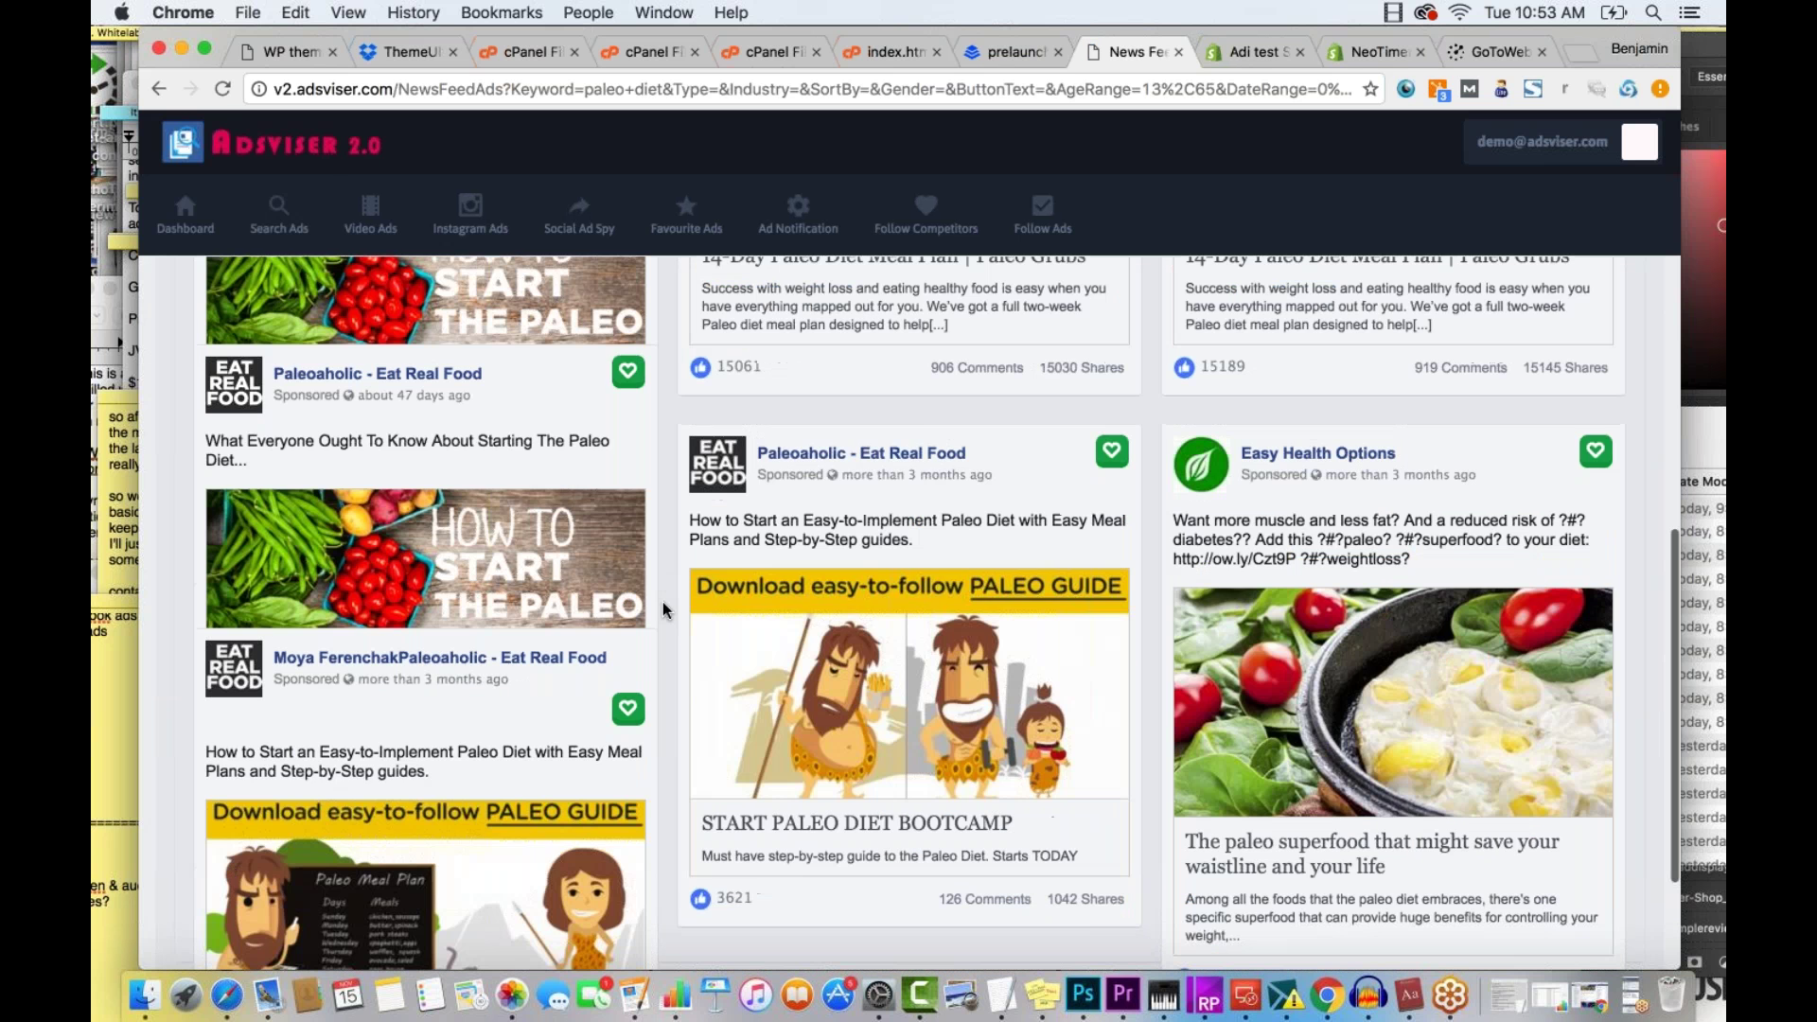
scroll(663, 602, down, 5)
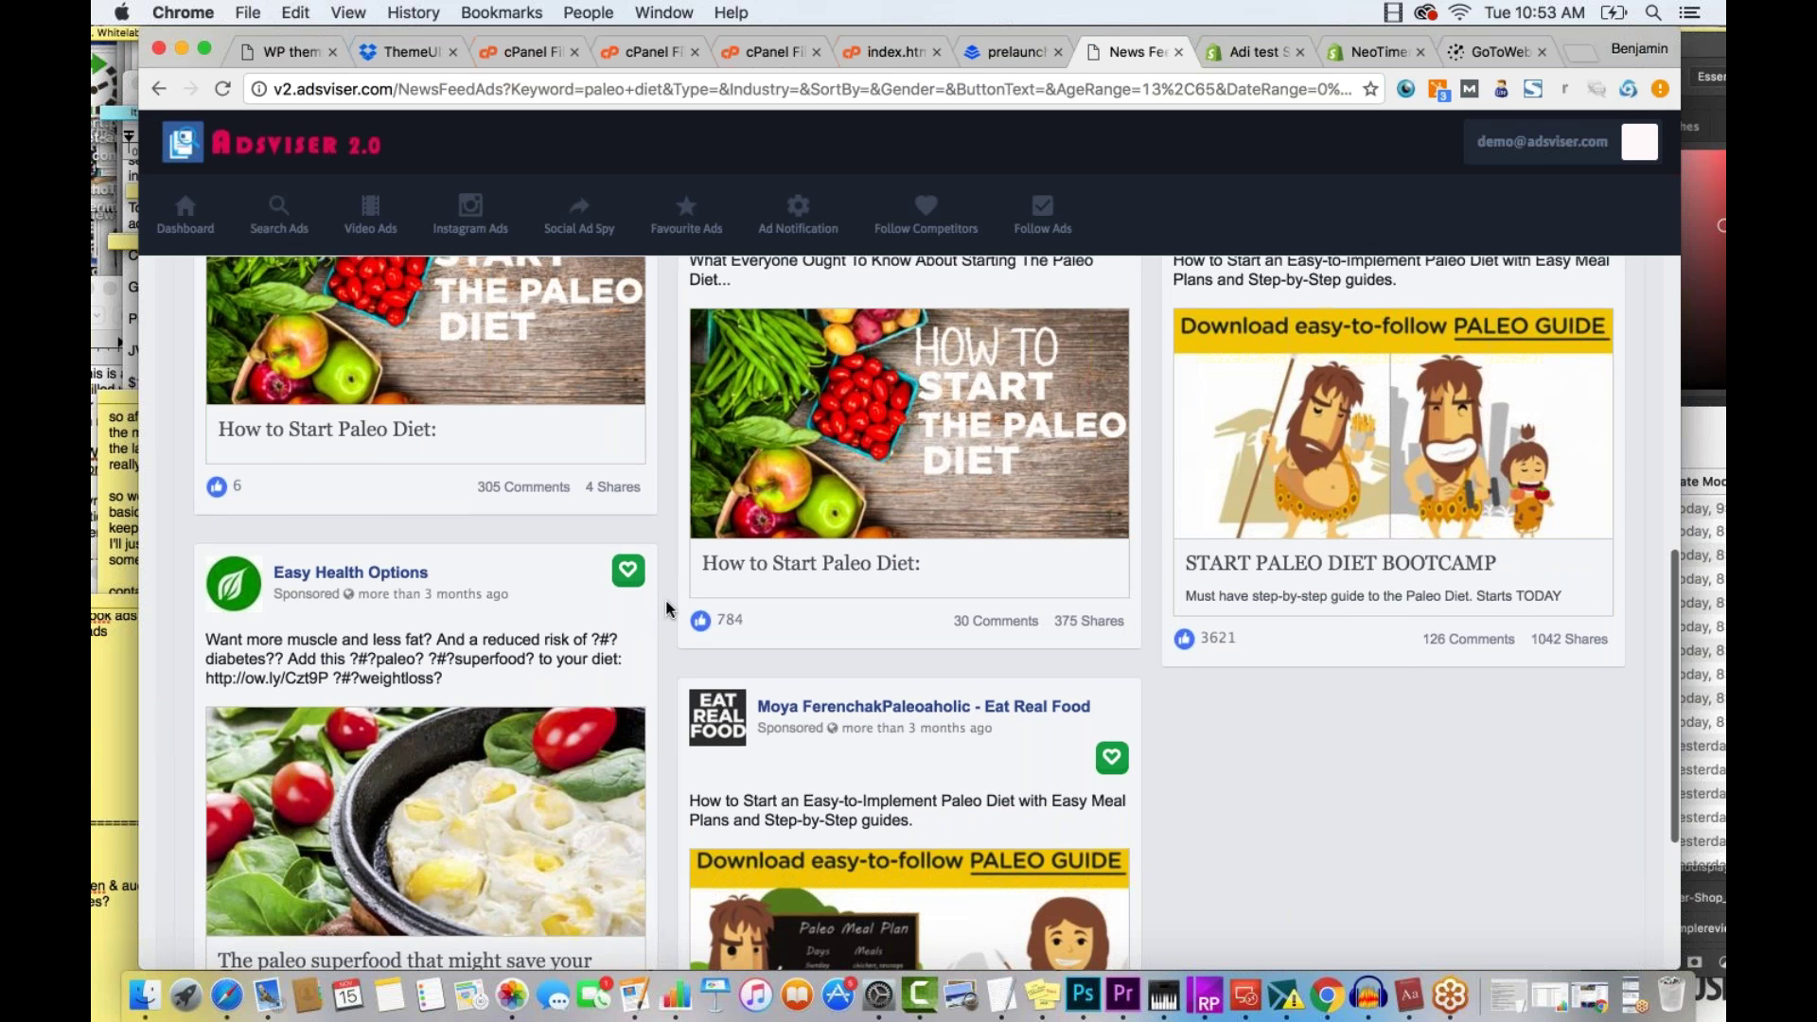
scroll(667, 608, up, 10)
scroll(668, 608, down, 2)
scroll(474, 473, up, 5)
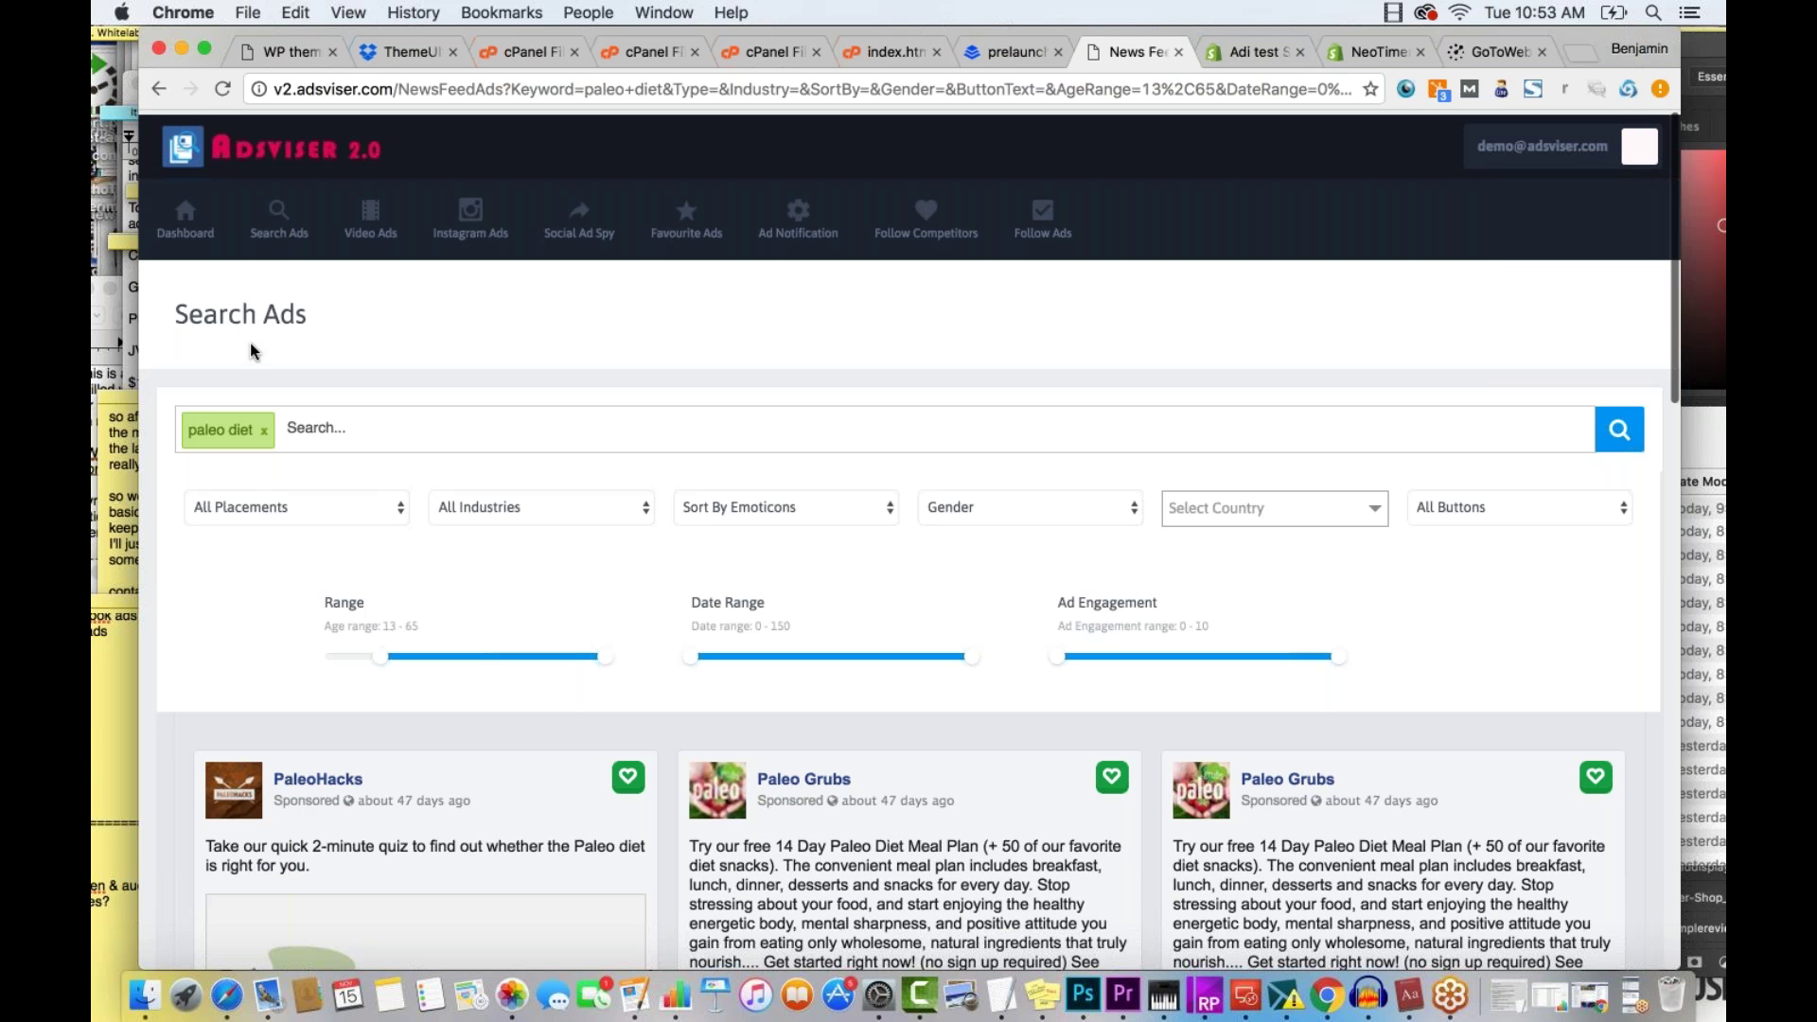
scroll(664, 752, down, 5)
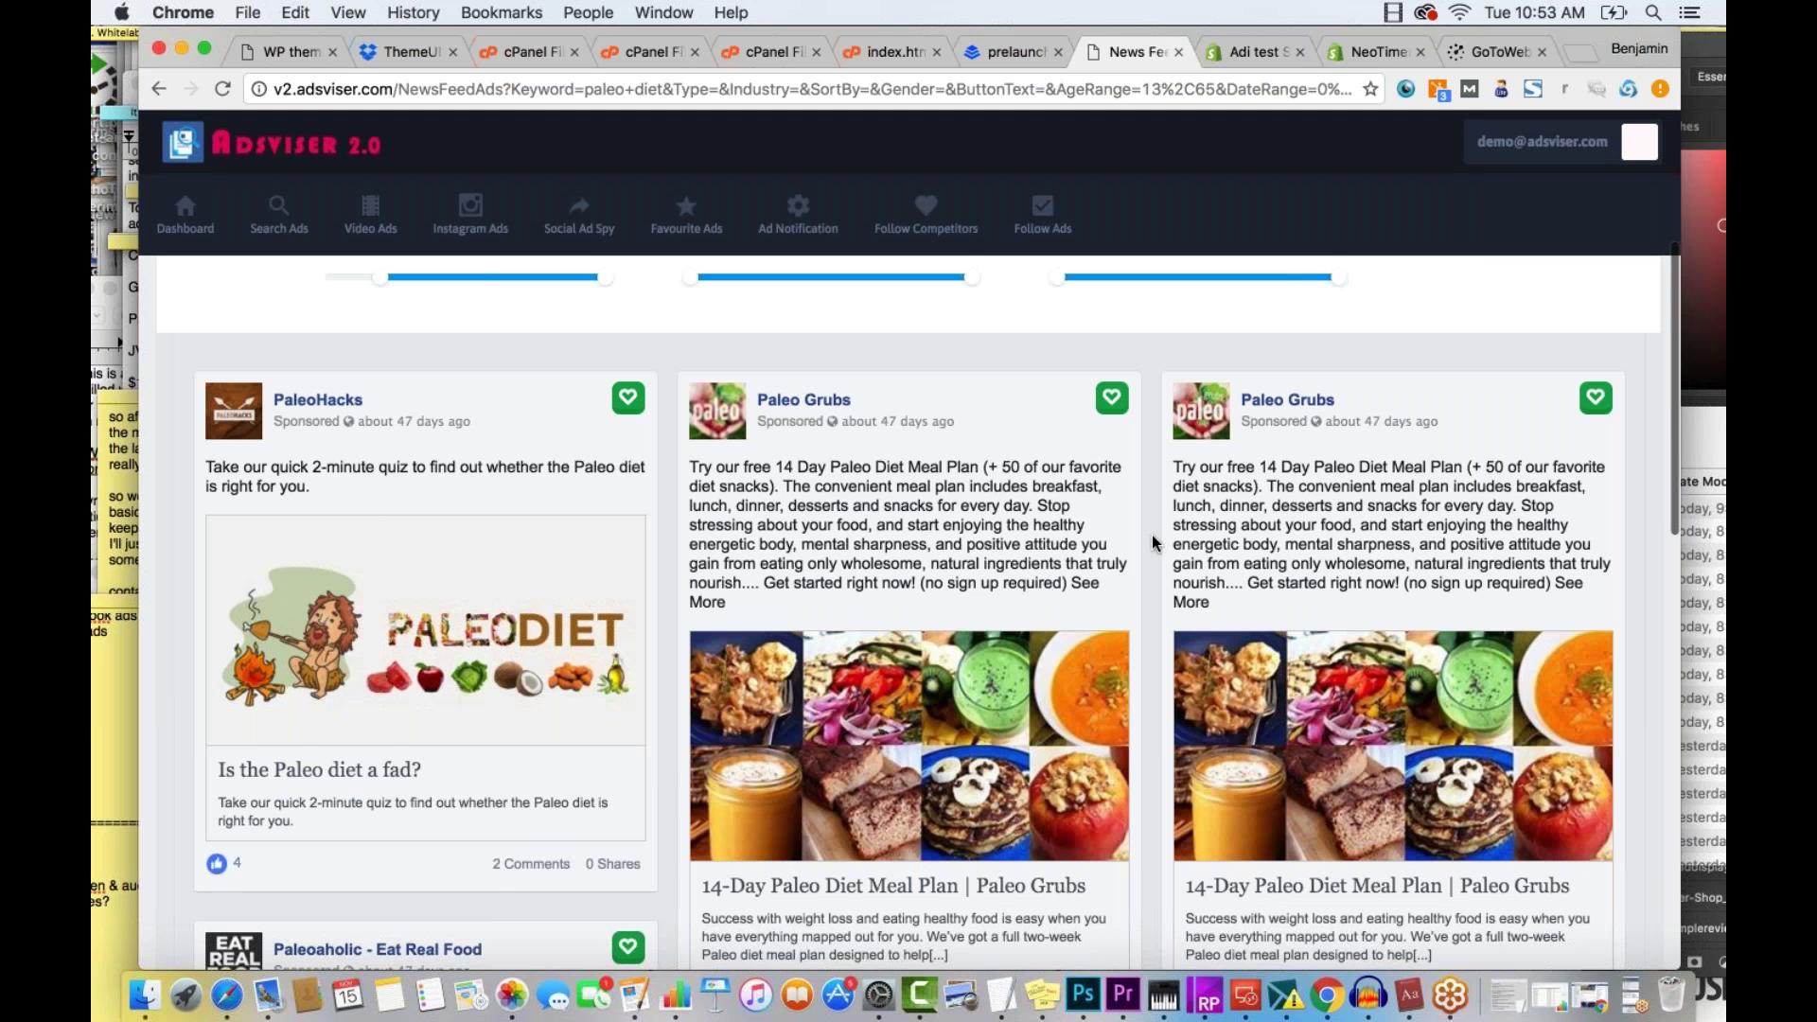
scroll(1151, 536, down, 1)
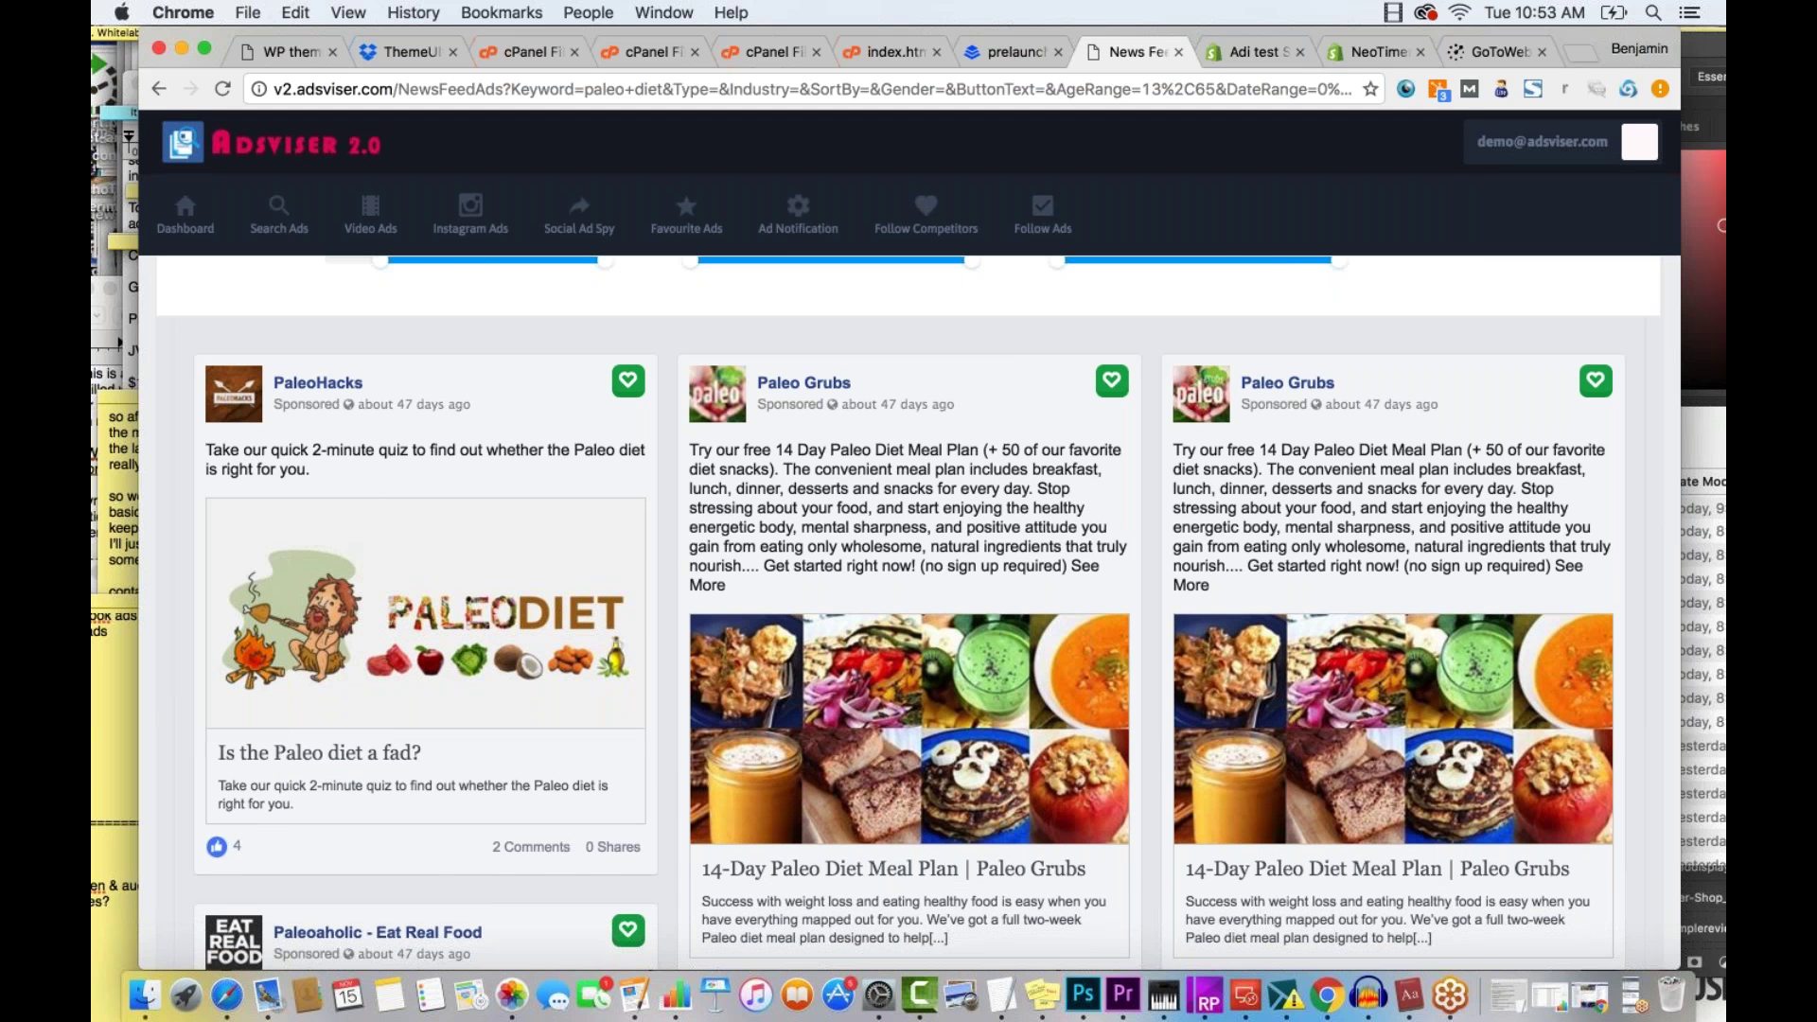
scroll(669, 657, down, 5)
scroll(669, 658, up, 1)
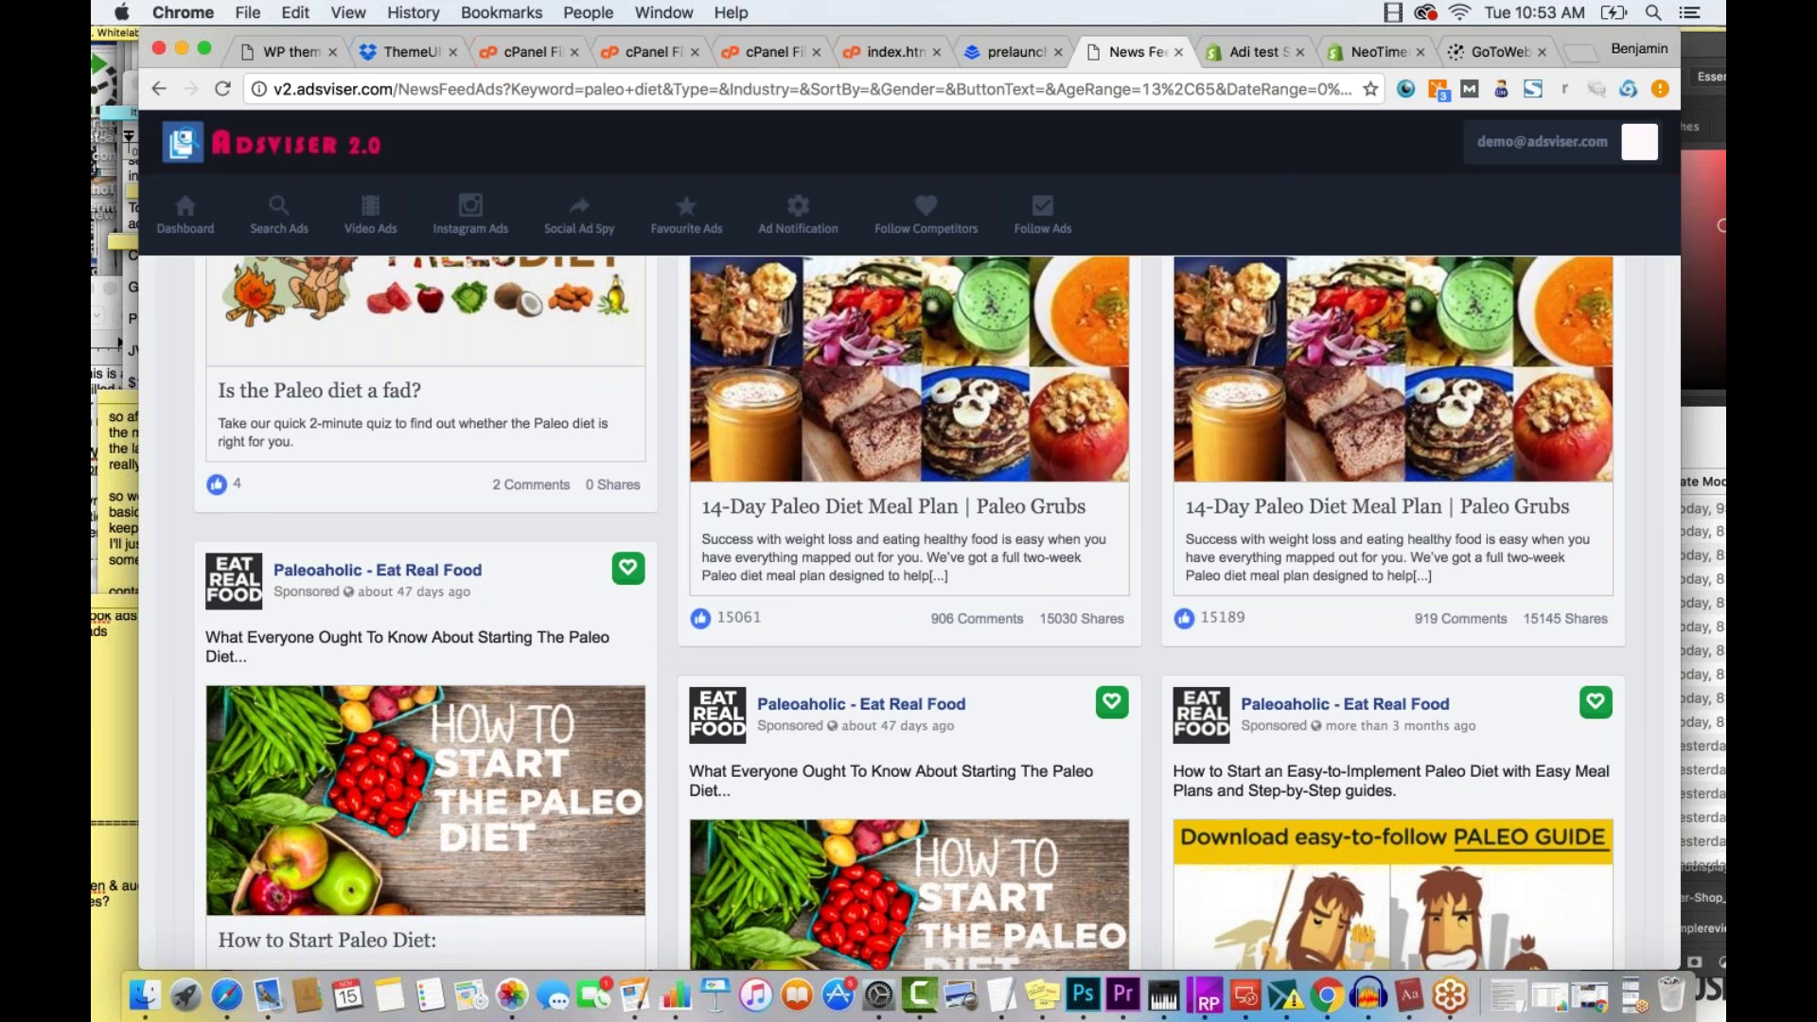
scroll(908, 611, up, 6)
scroll(741, 660, up, 4)
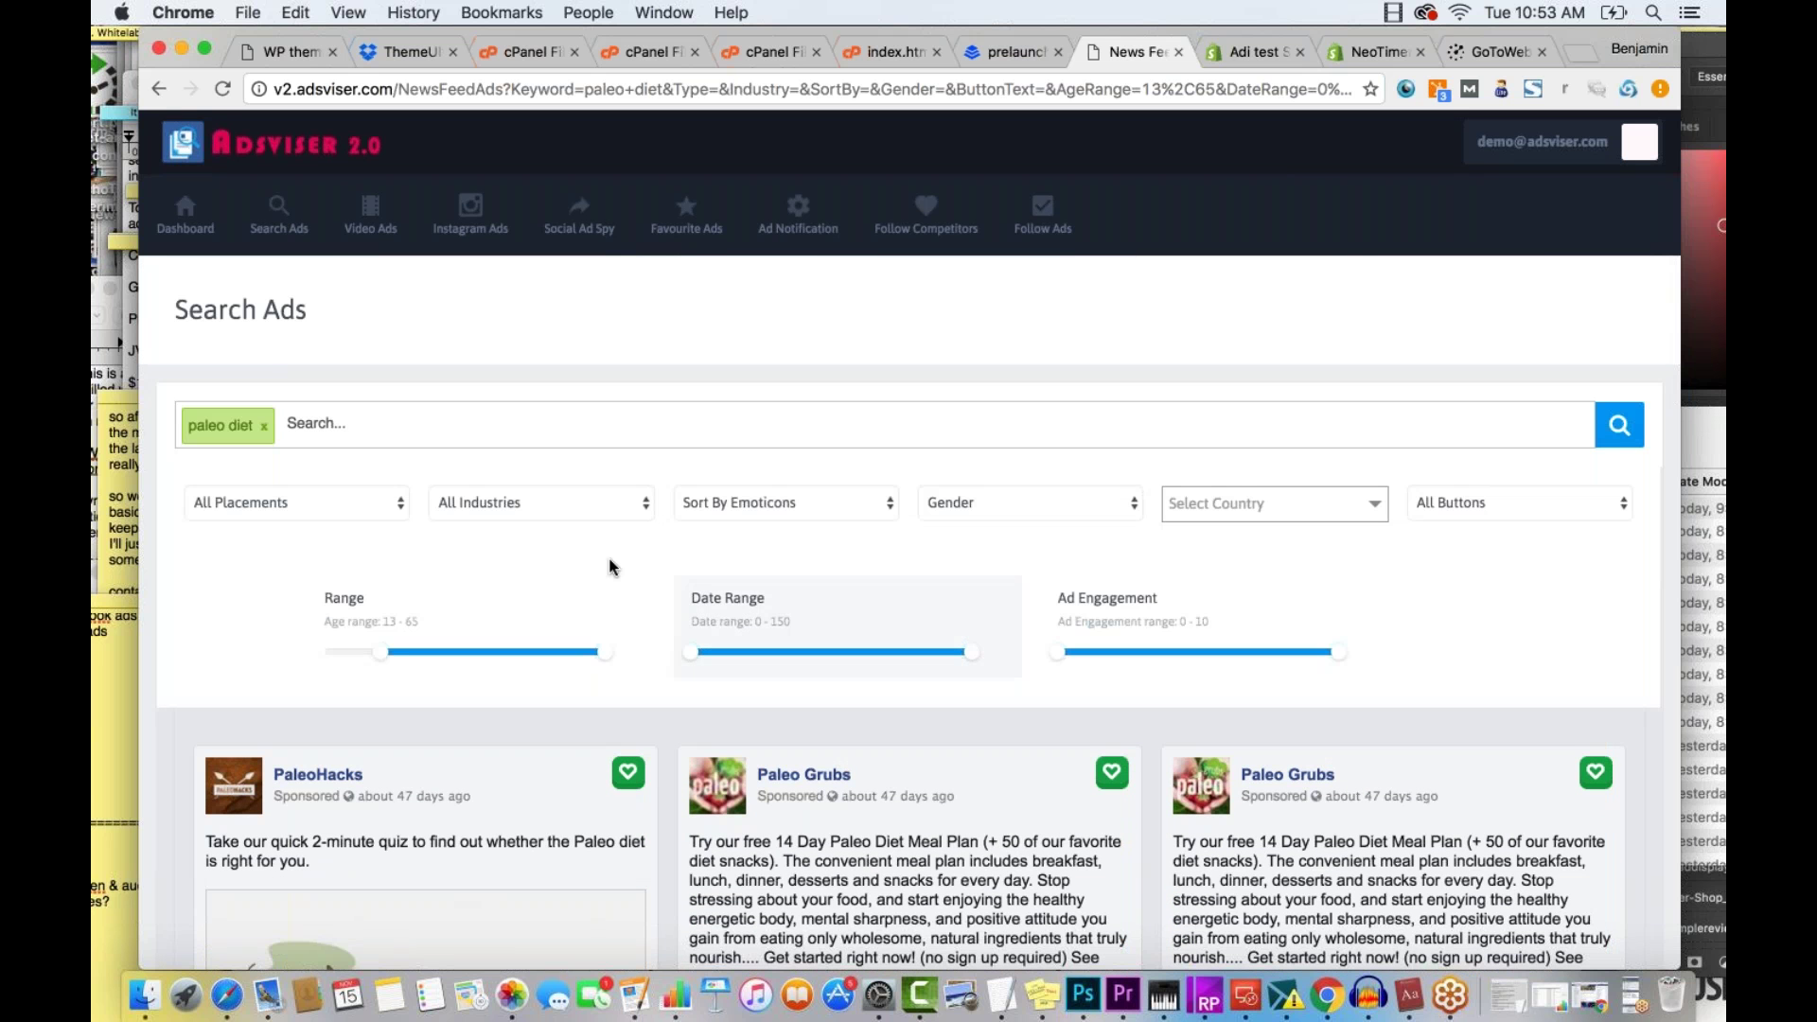
Review the options offered by the placement, industry and emoticon sorting filters
click(390, 502)
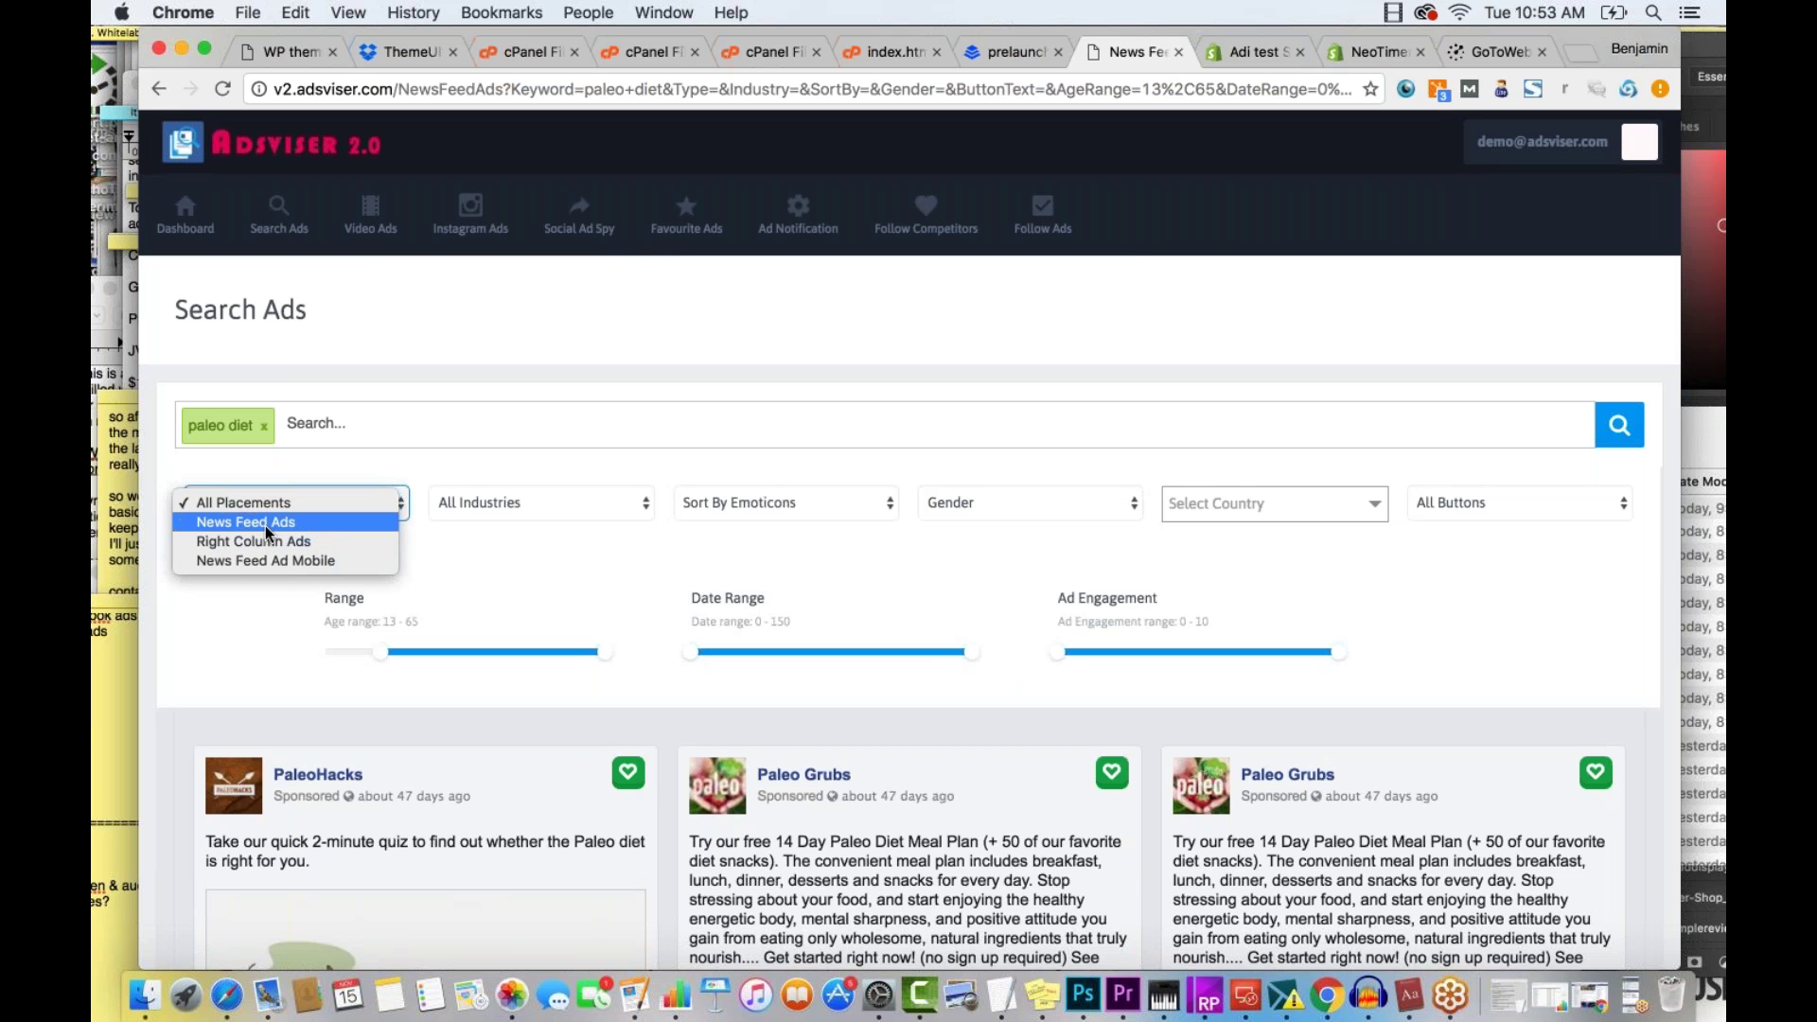
click(572, 531)
click(596, 509)
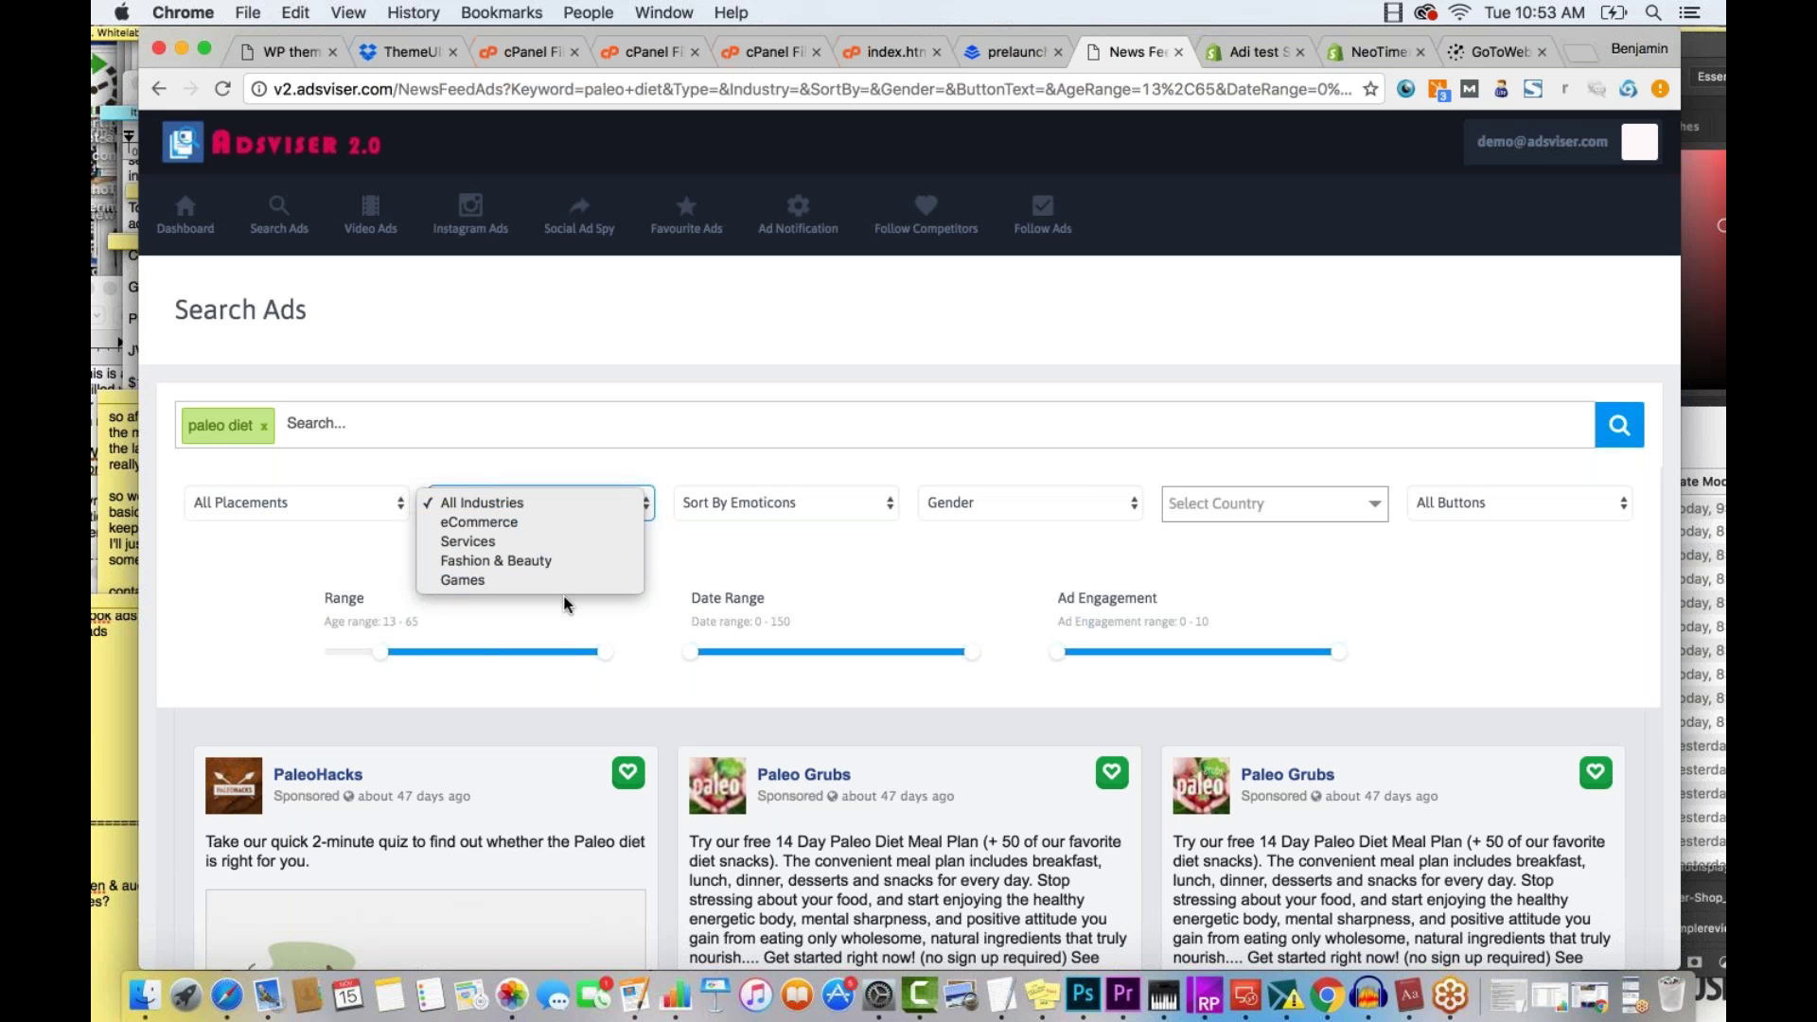
click(690, 473)
click(713, 497)
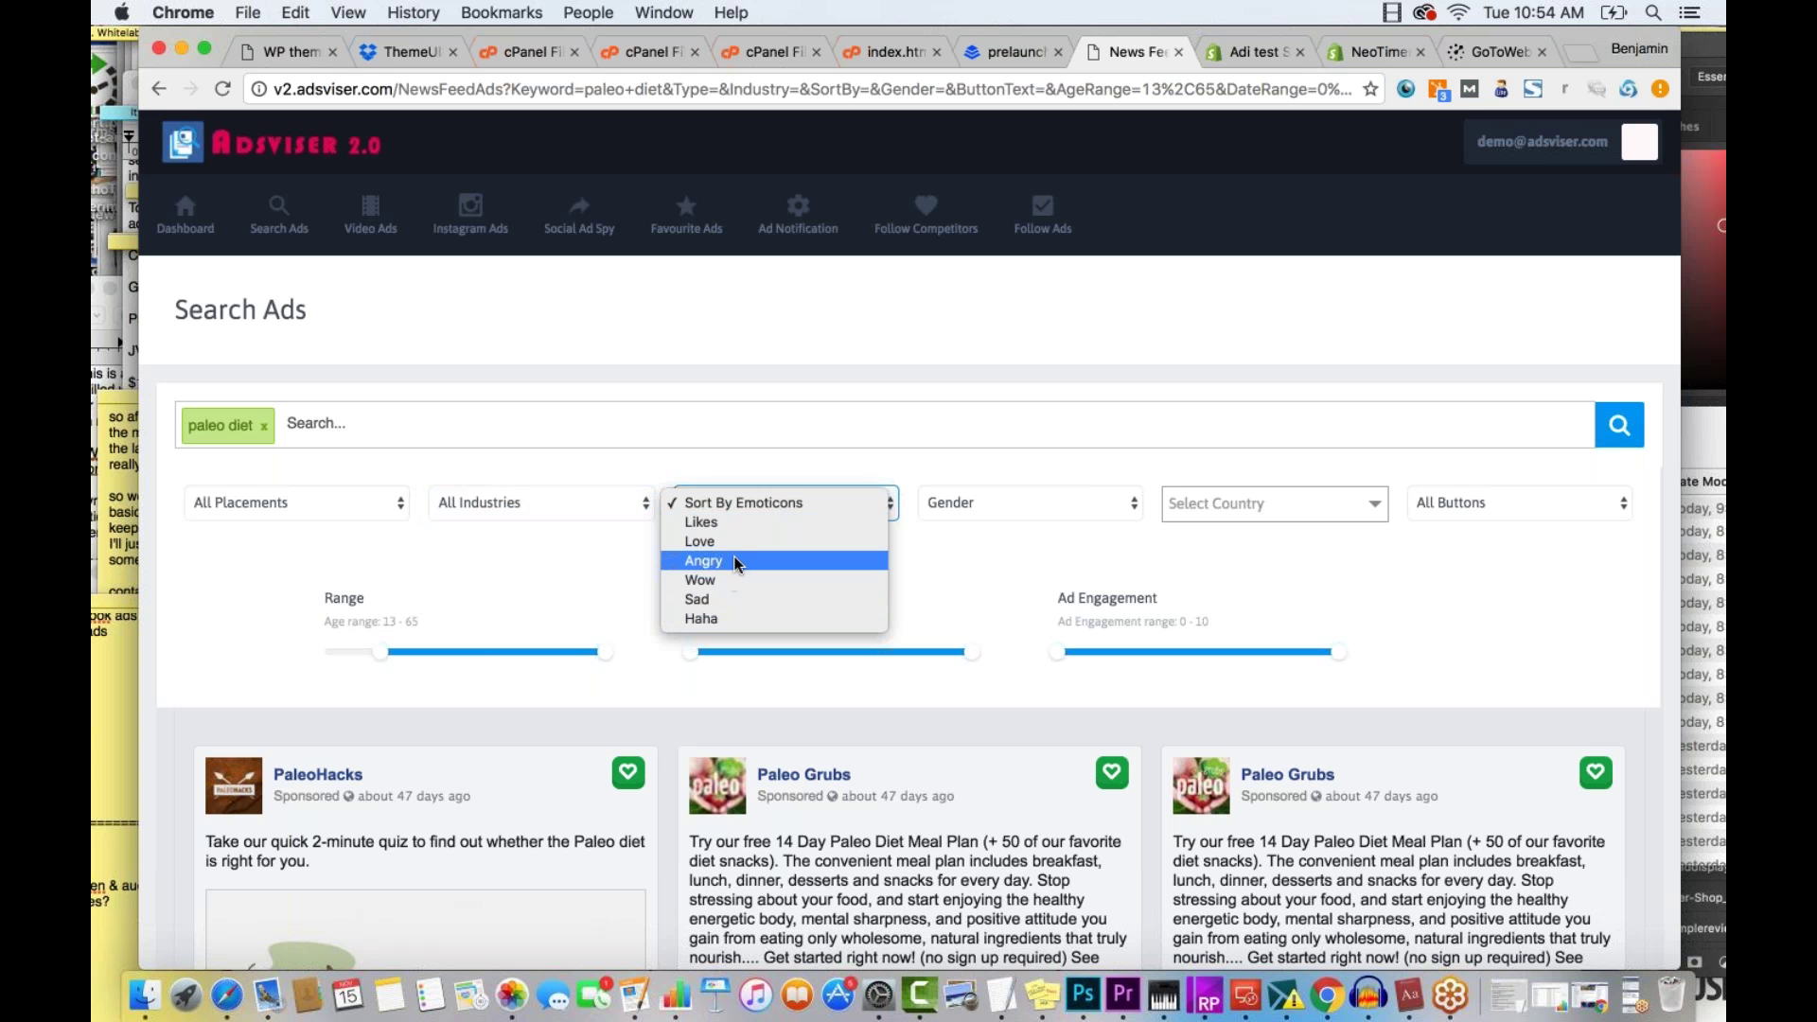
click(858, 446)
Review the options offered by the gender, country and call-to-action button filters
click(1014, 505)
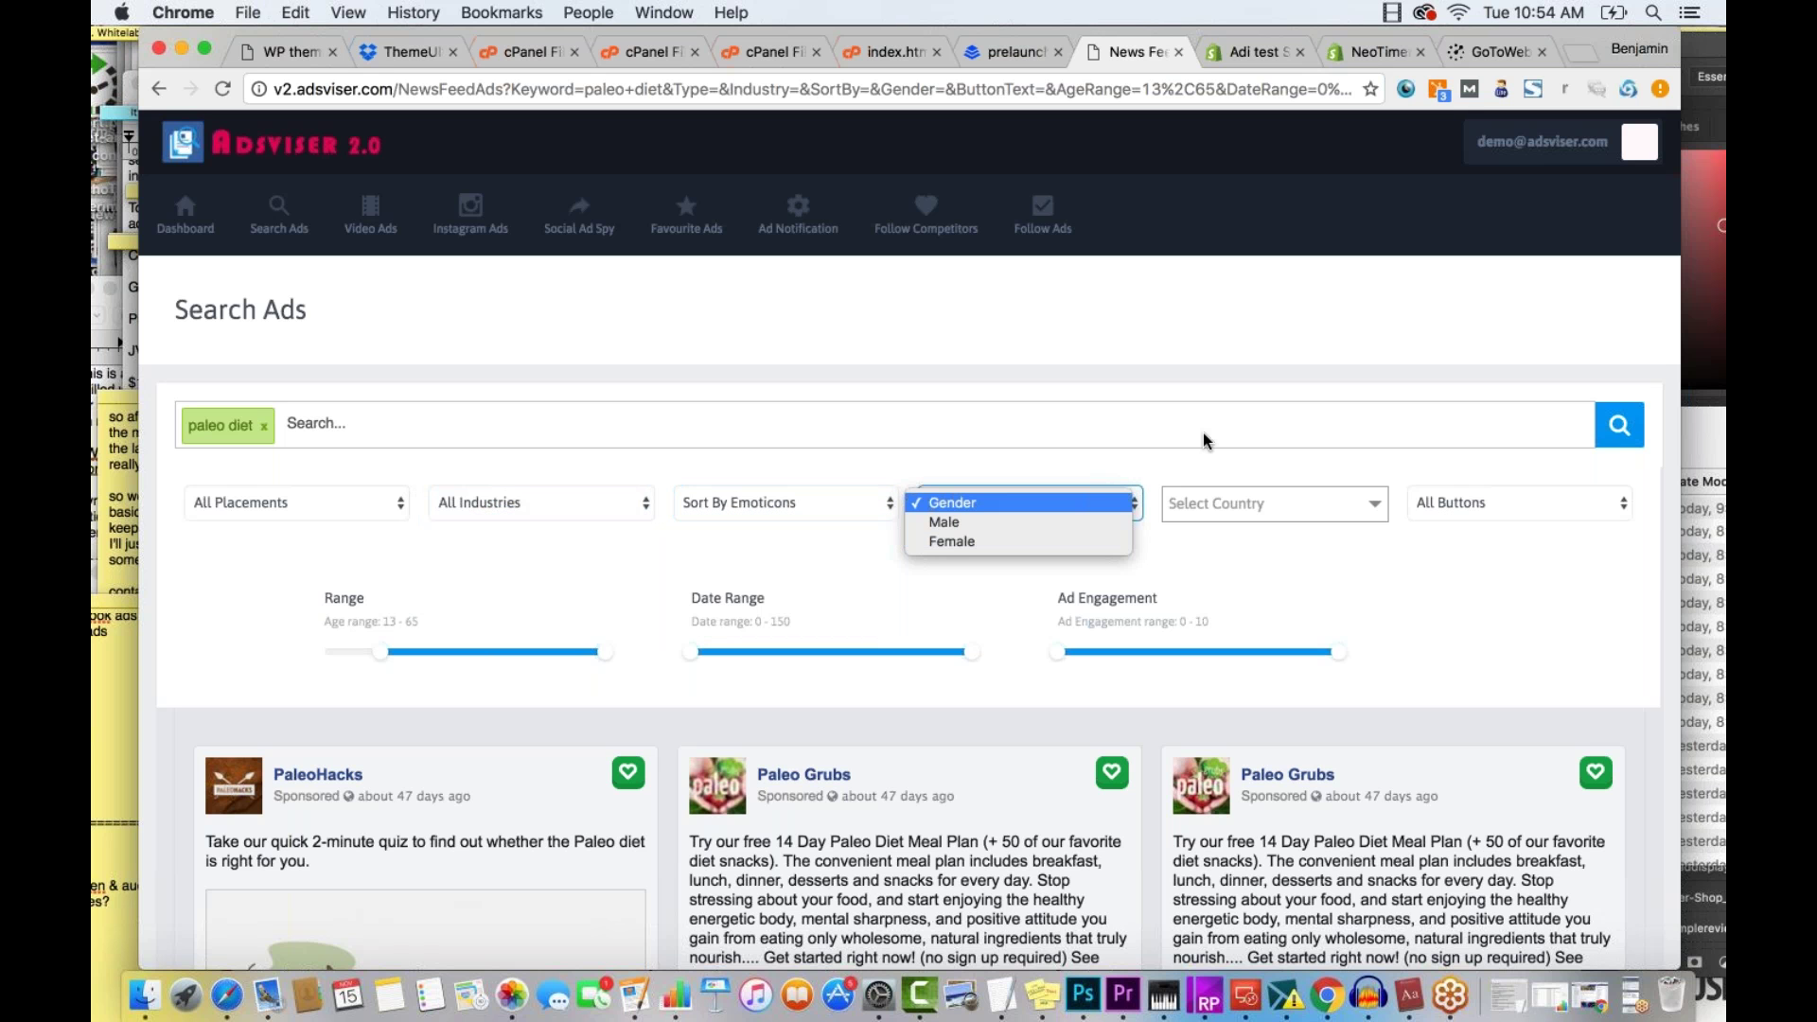
click(1230, 512)
click(1229, 512)
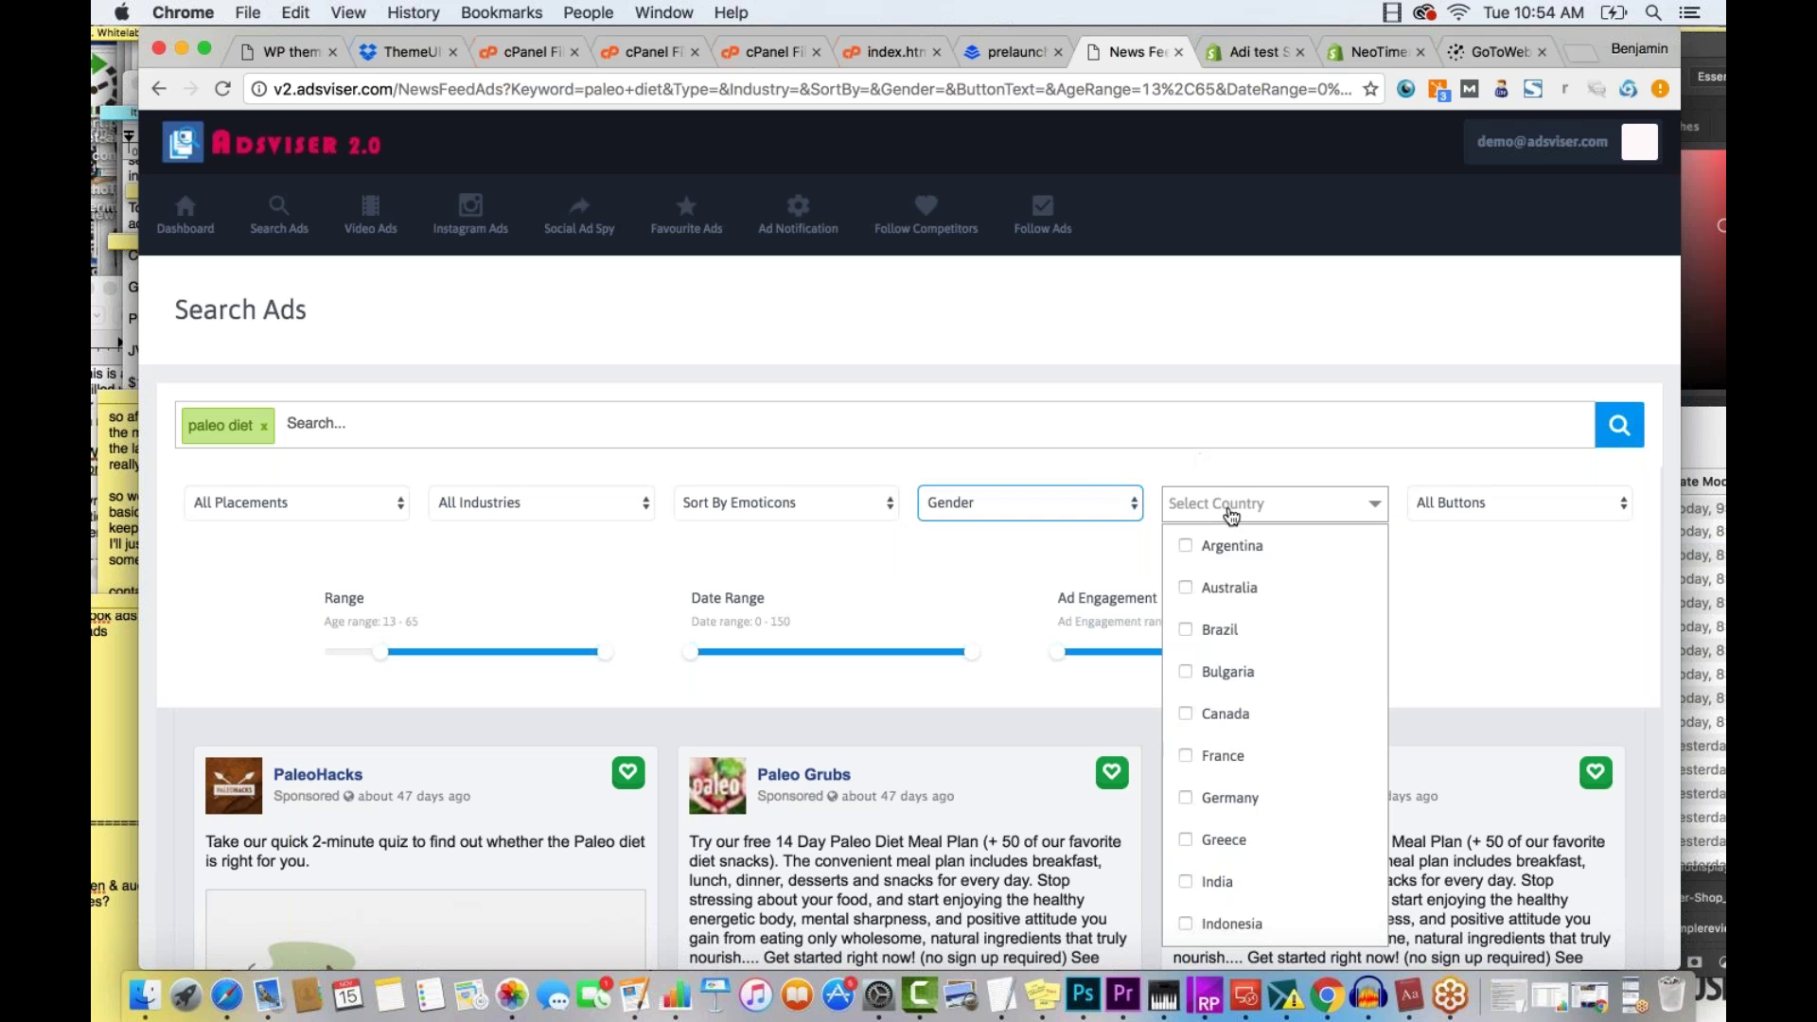
scroll(1253, 746, down, 10)
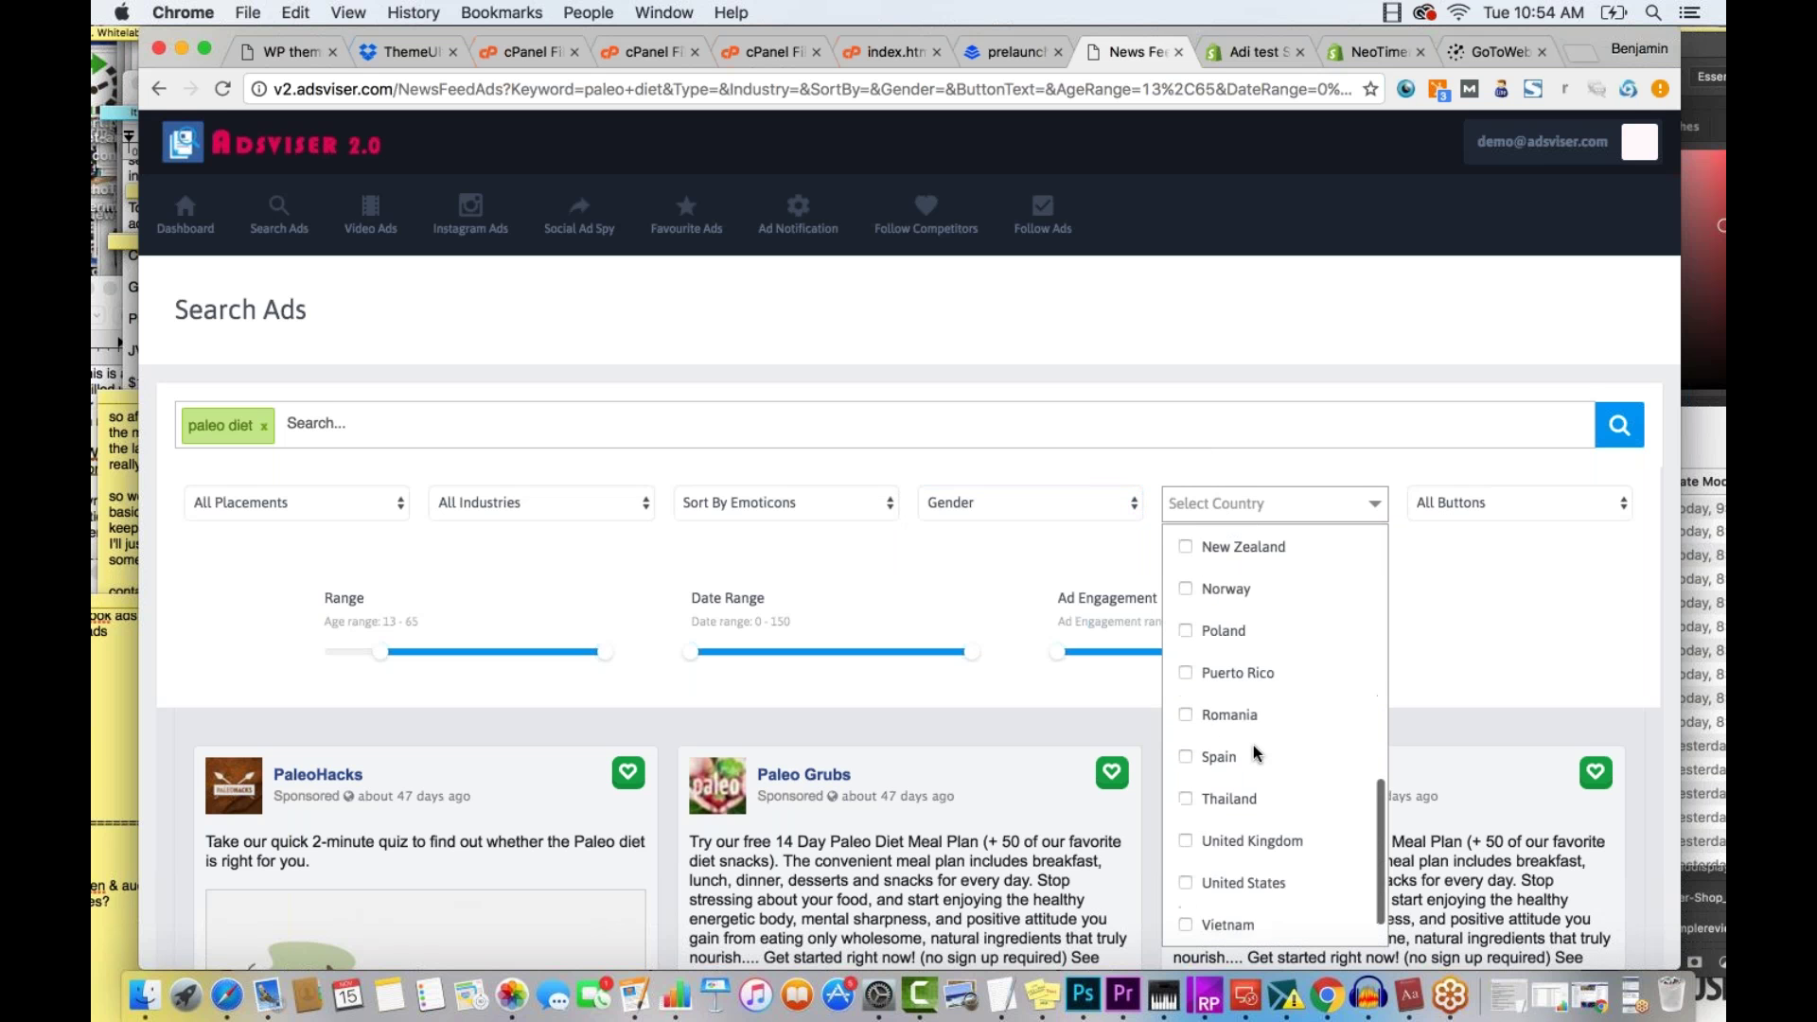
scroll(1253, 745, up, 12)
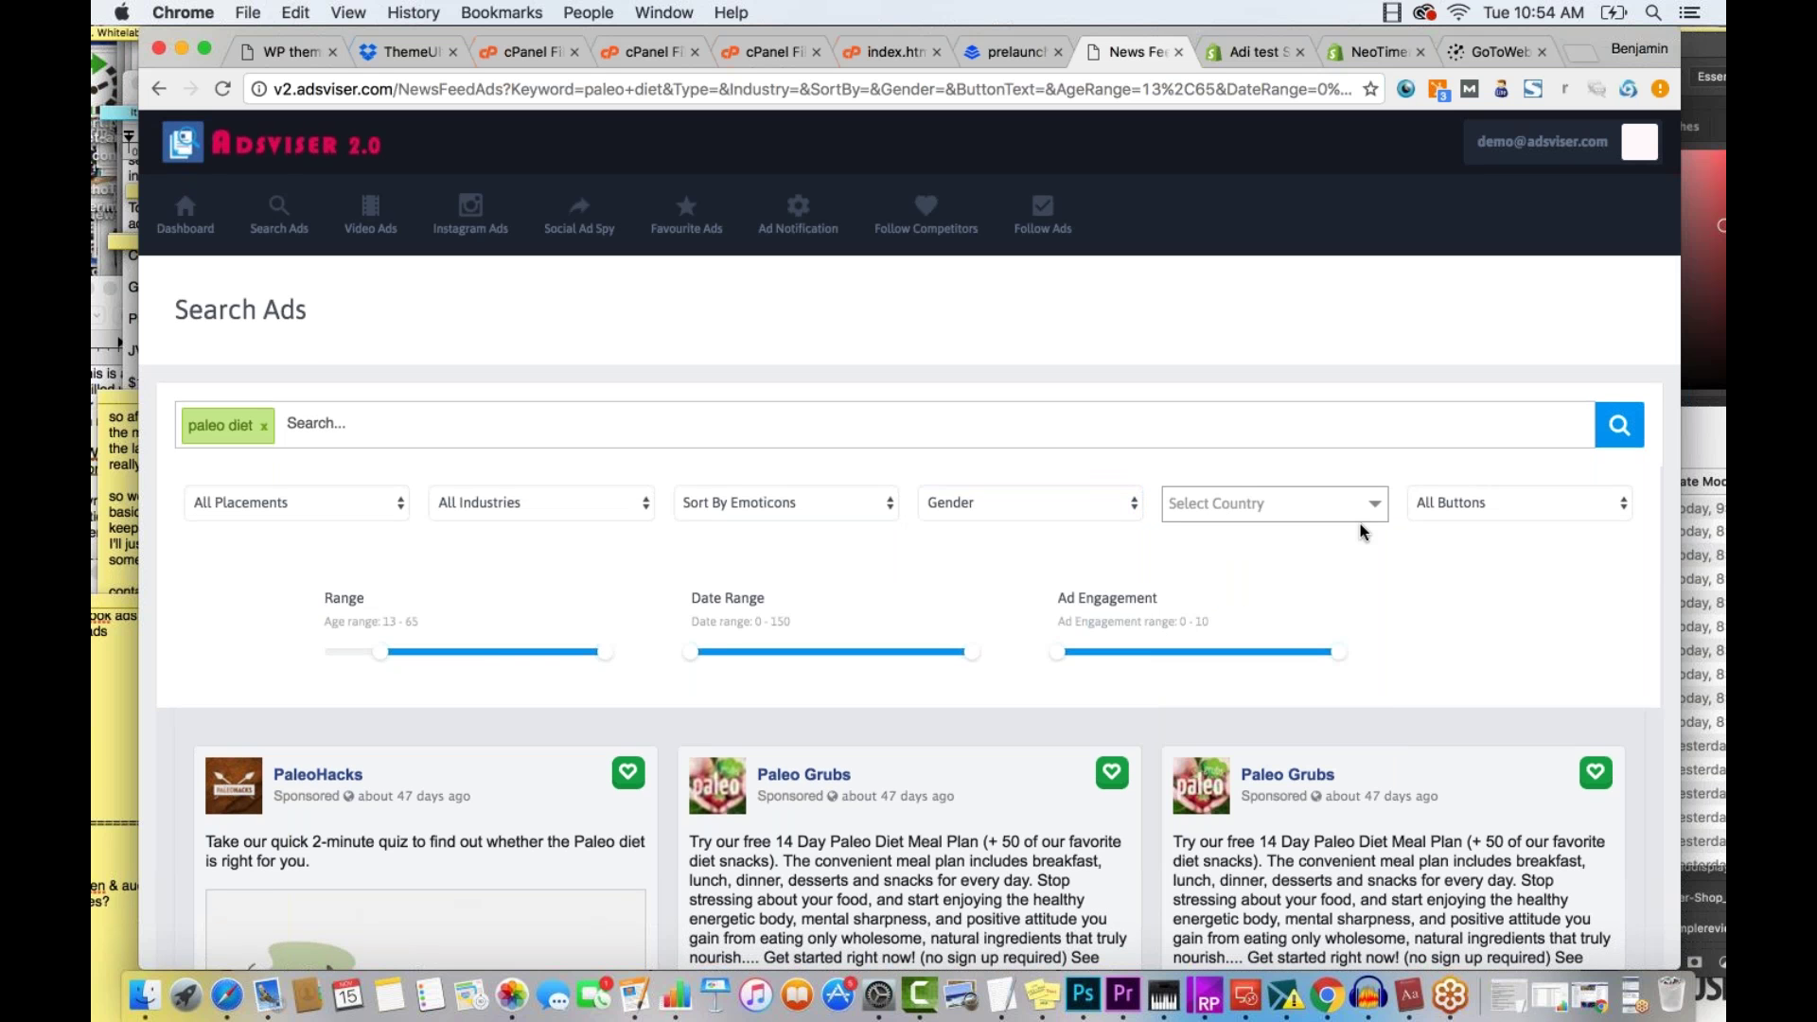
click(1438, 510)
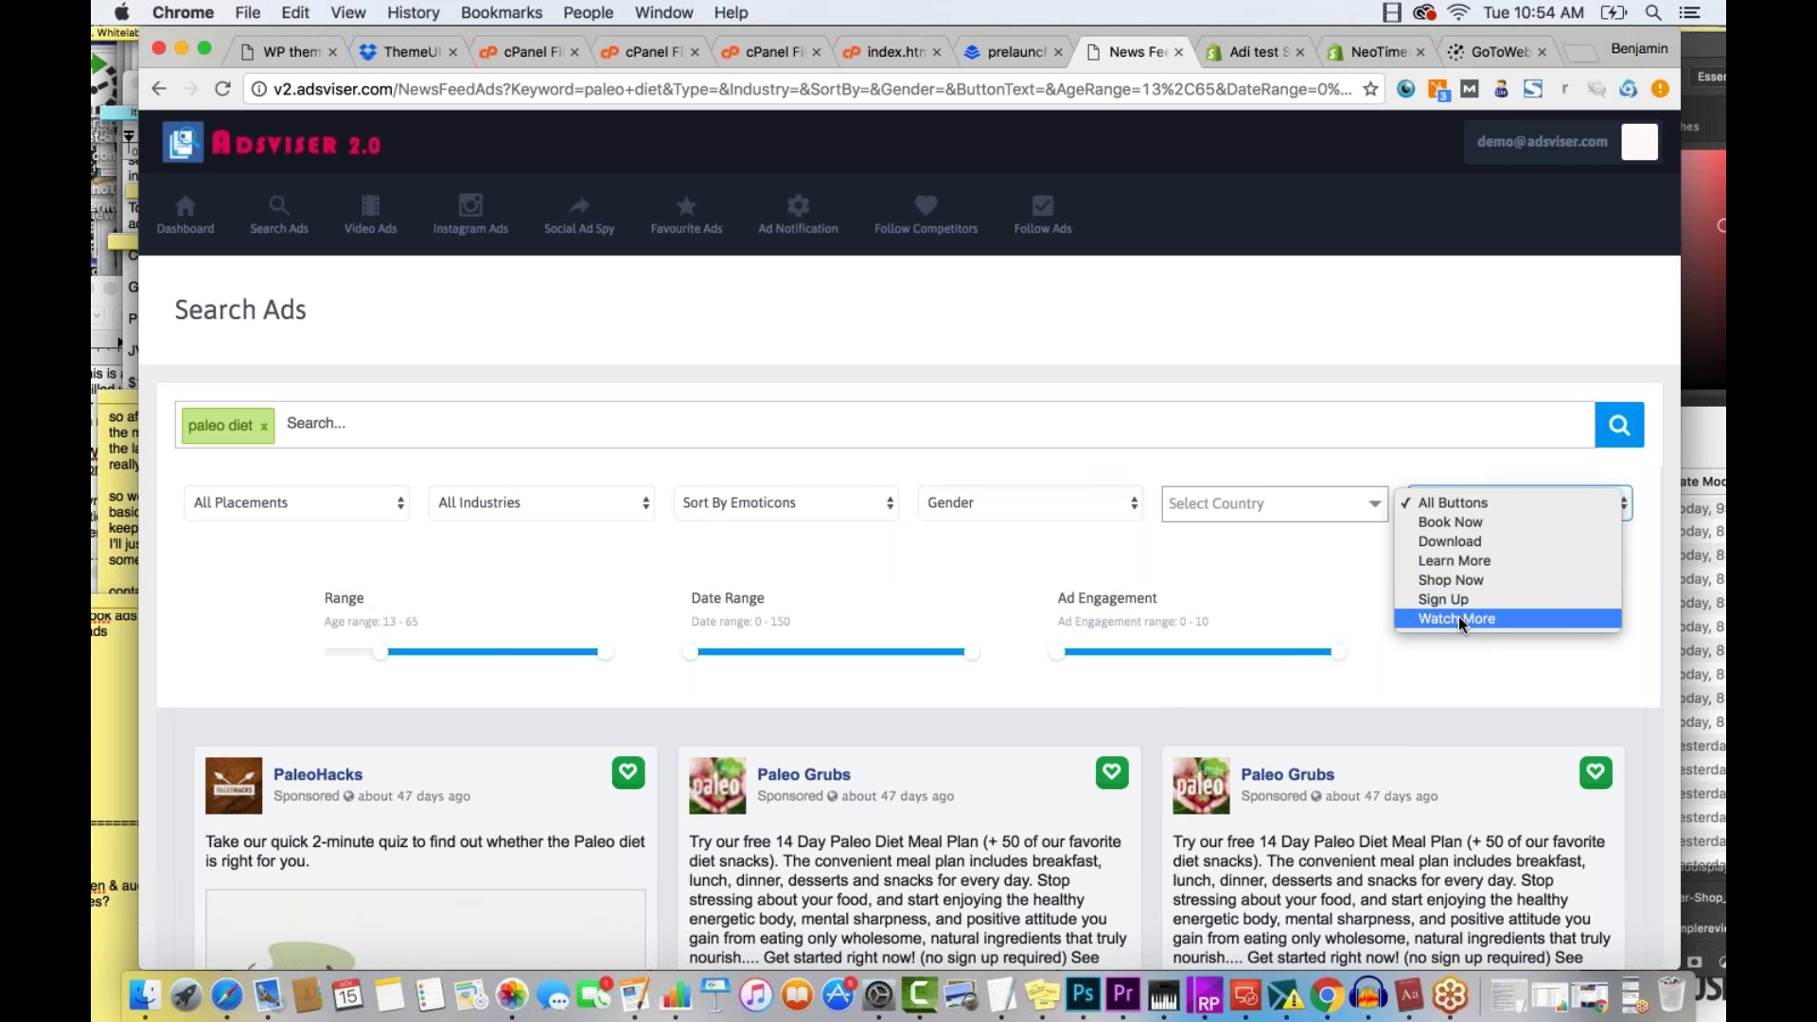
click(1310, 549)
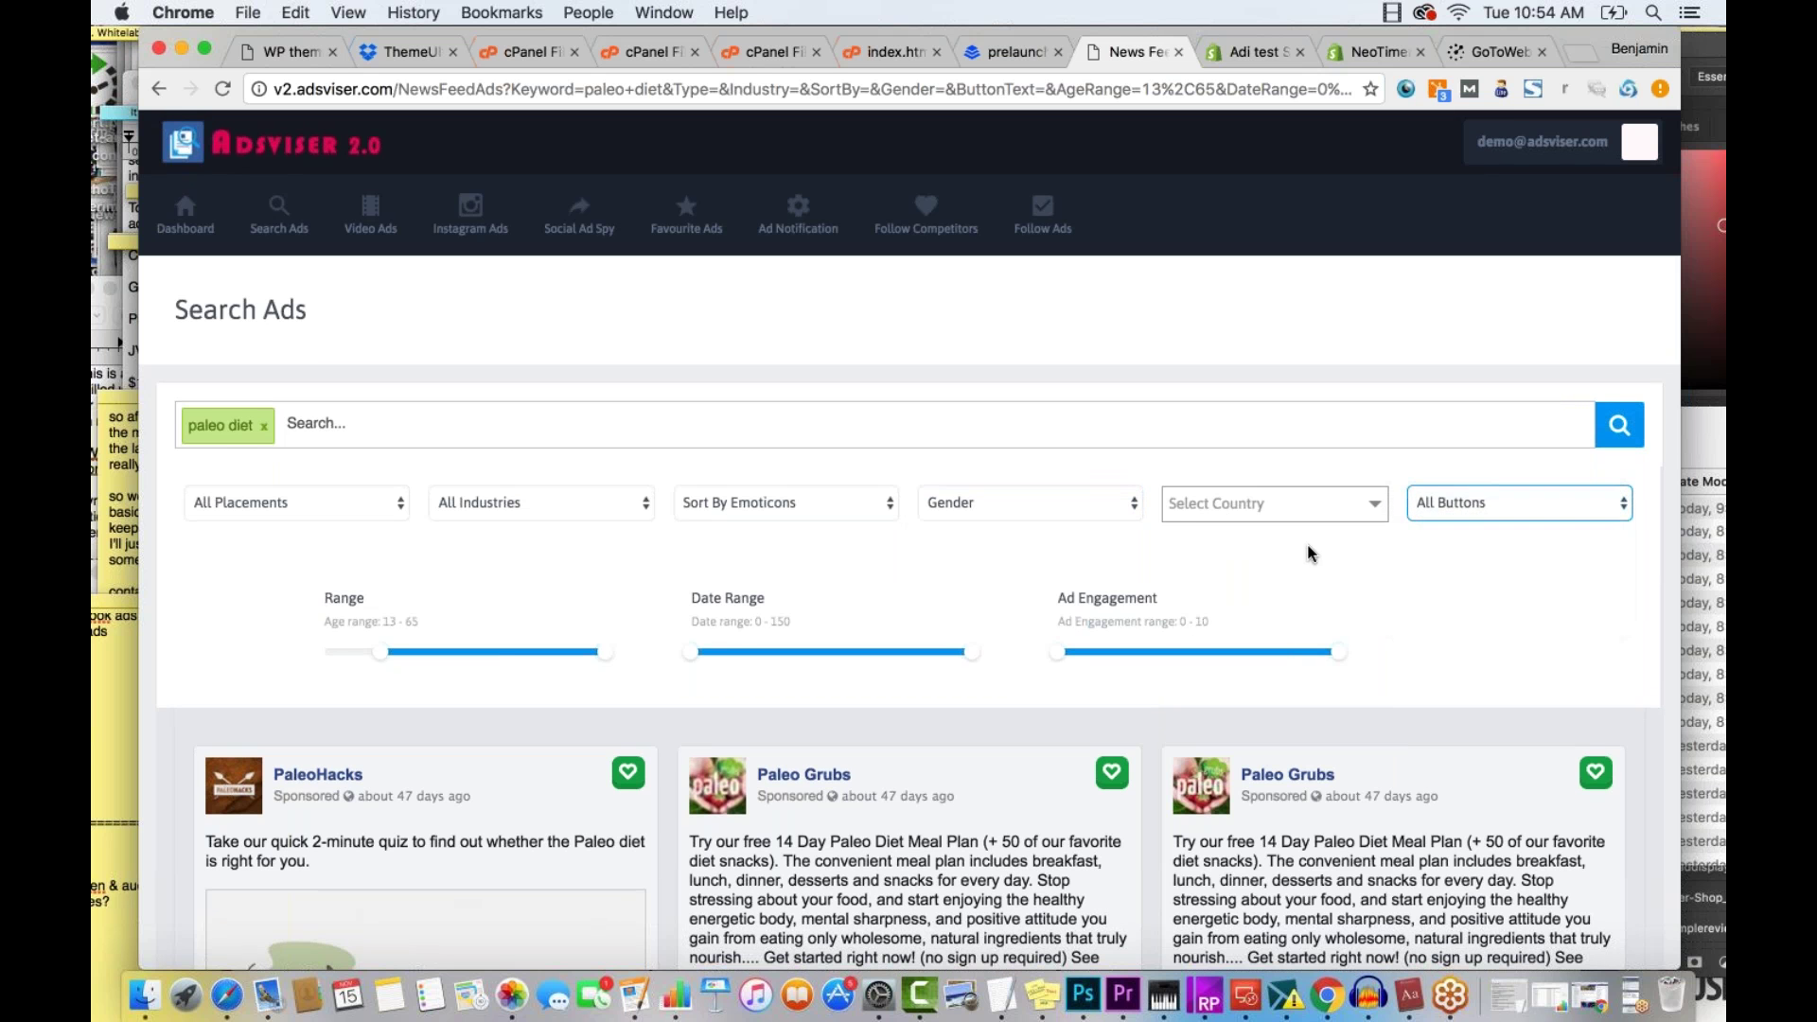
Raise the lower limit of the age range filter to 14
scroll(844, 595, down, 1)
scroll(845, 594, down, 2)
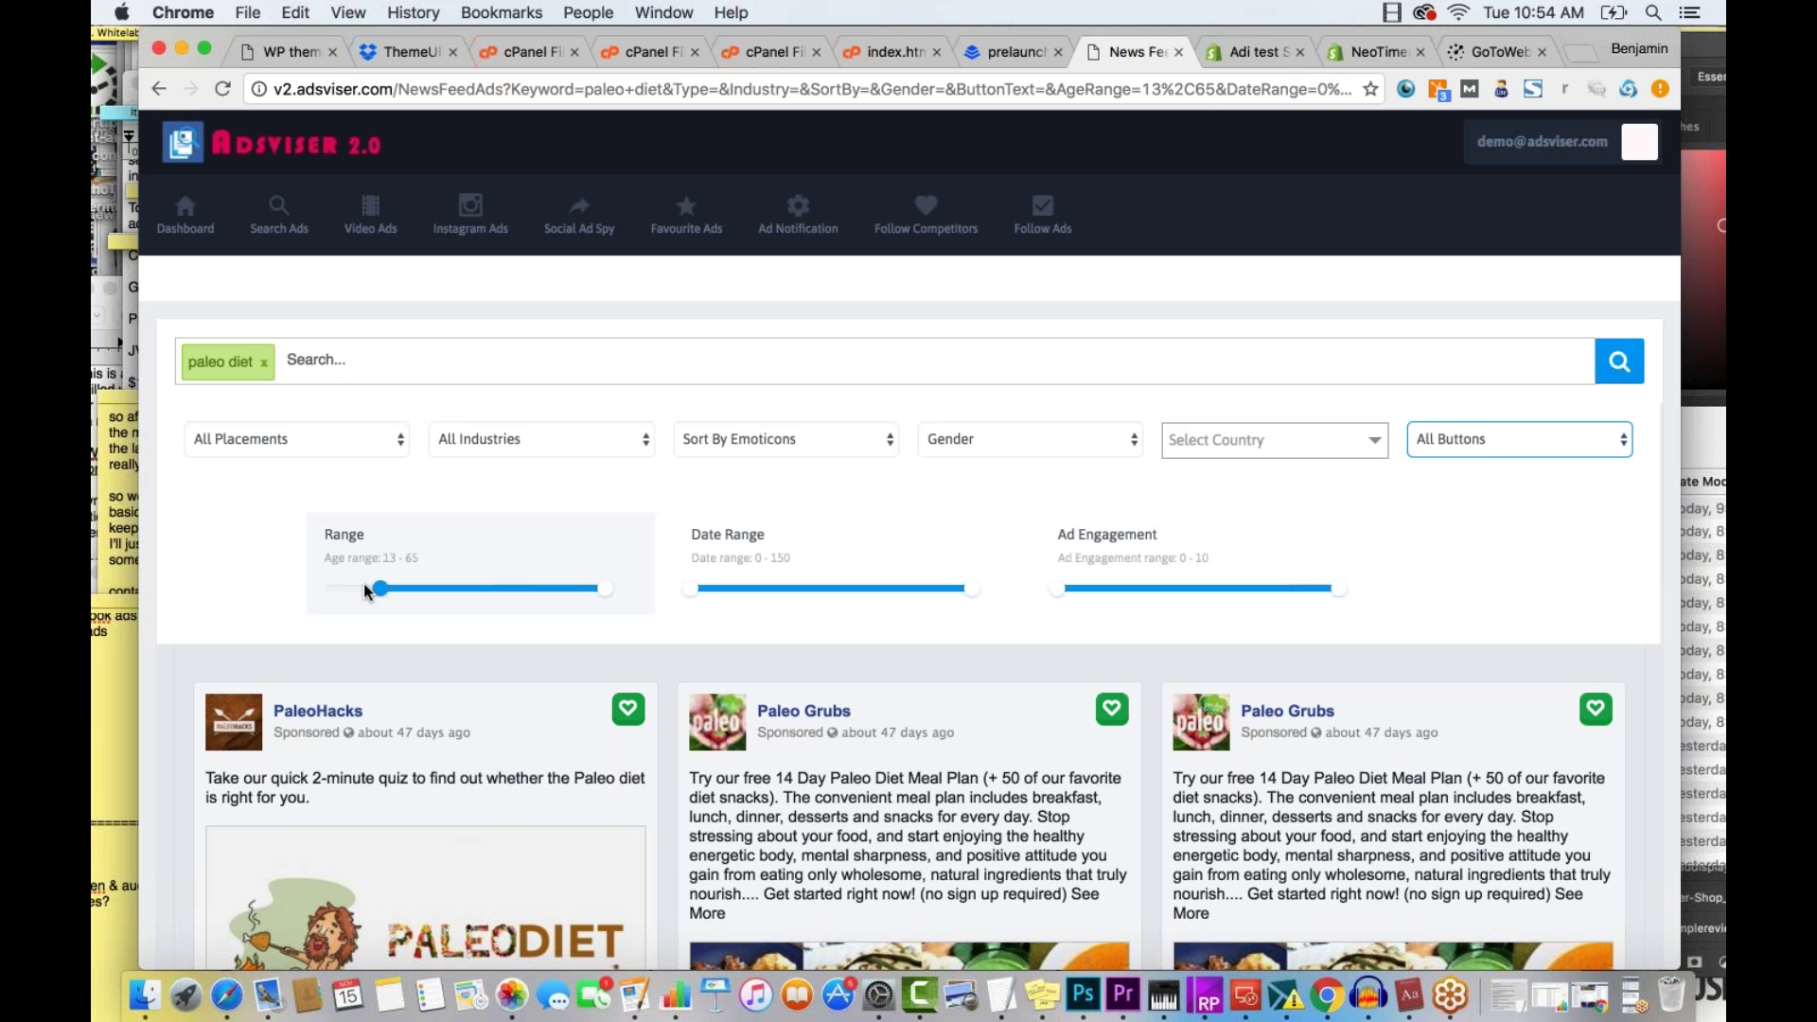
click(416, 556)
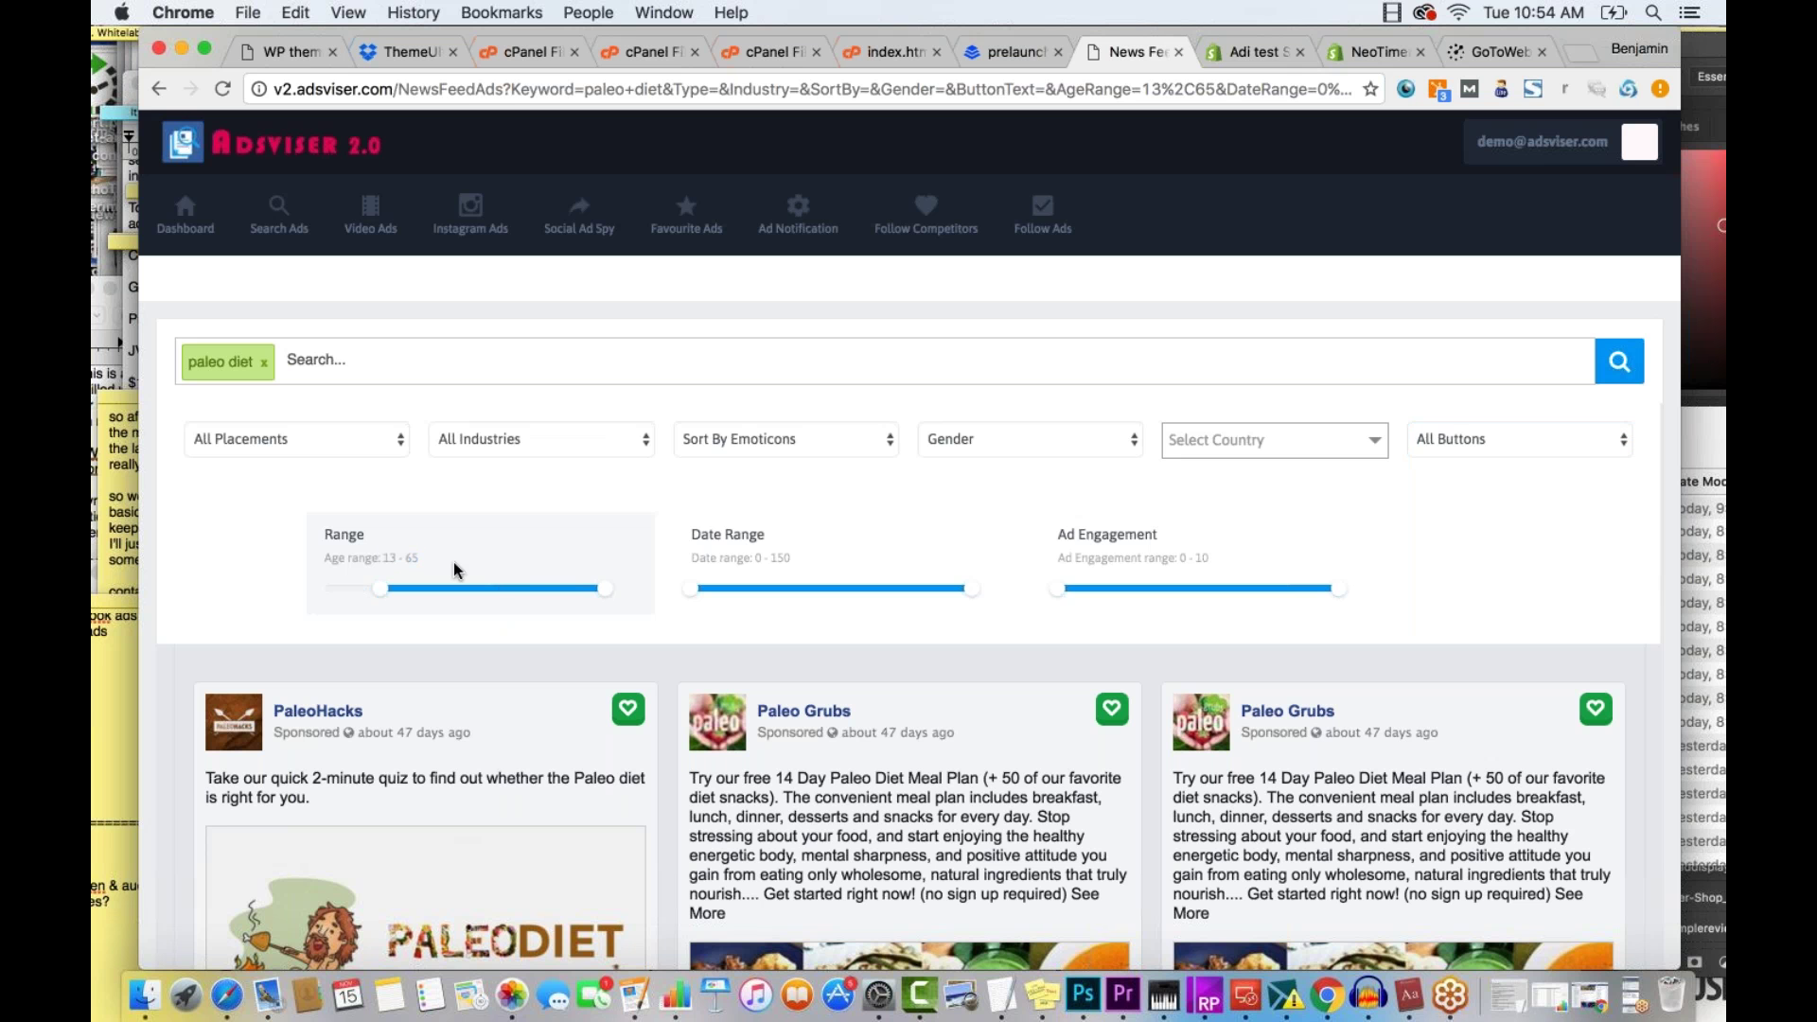
click(381, 588)
click(383, 587)
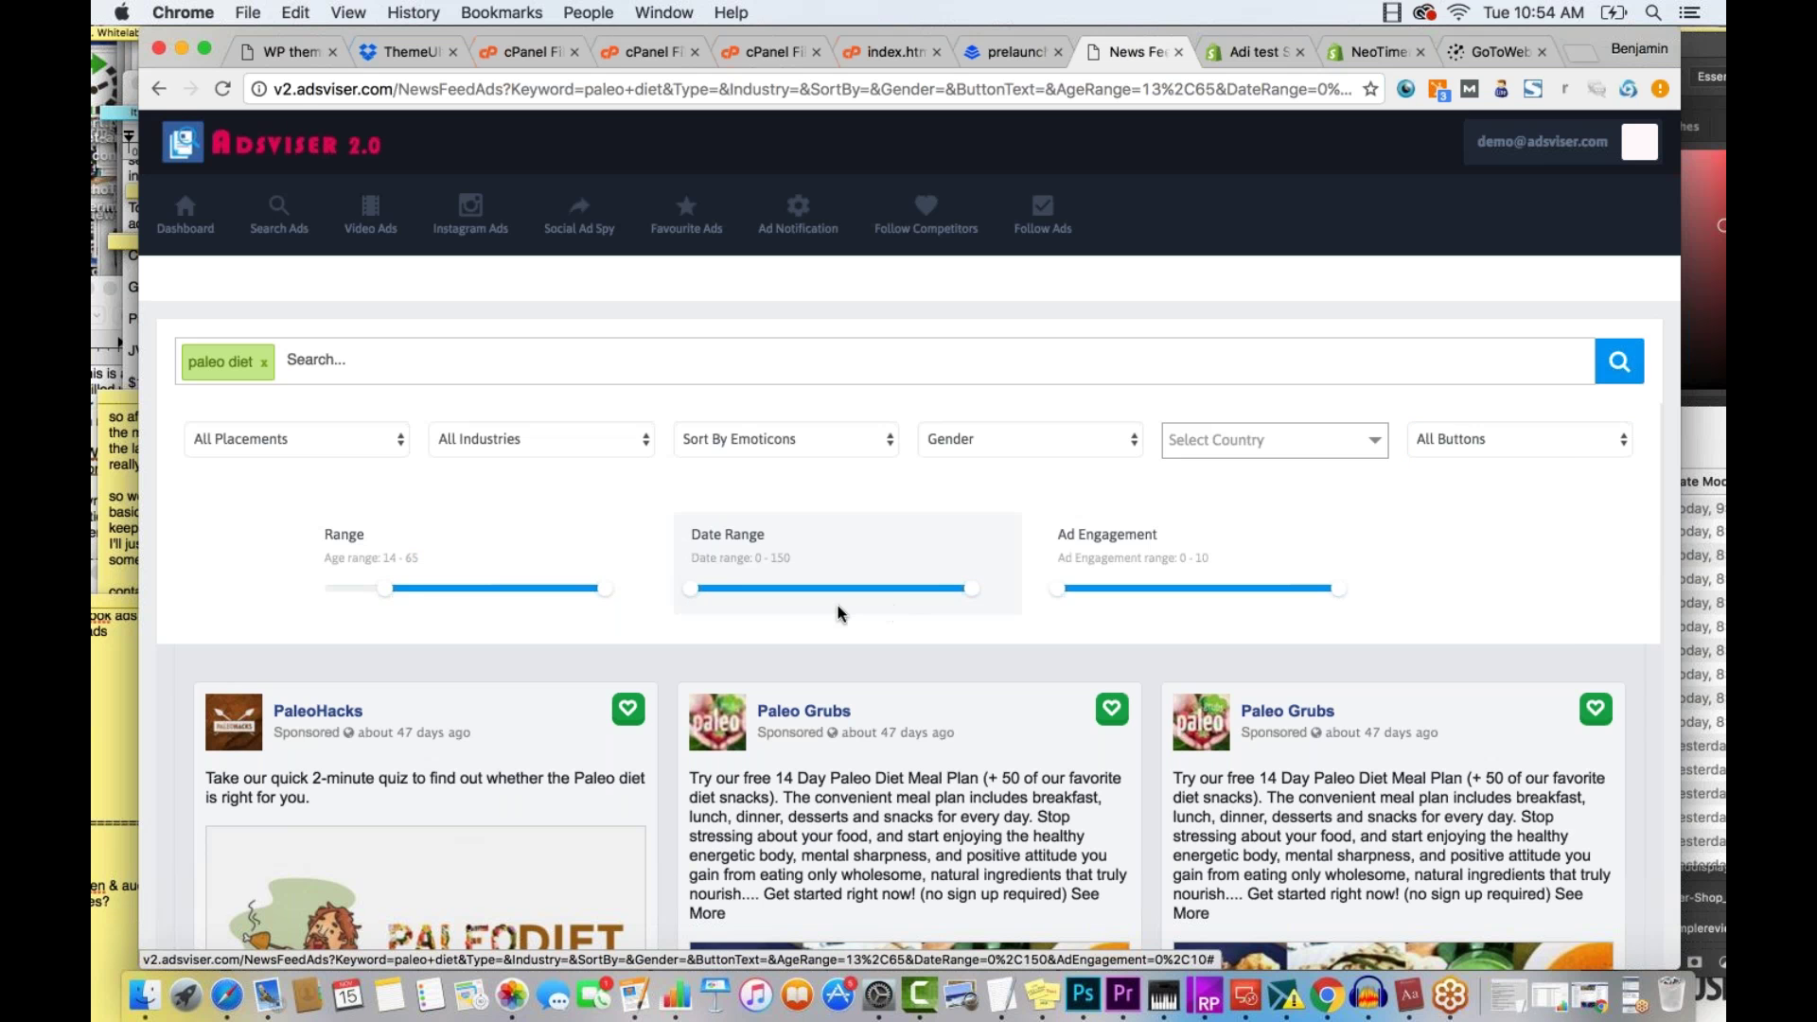
Look over the date range and ad engagement range filters
scroll(838, 612, down, 1)
scroll(837, 612, down, 3)
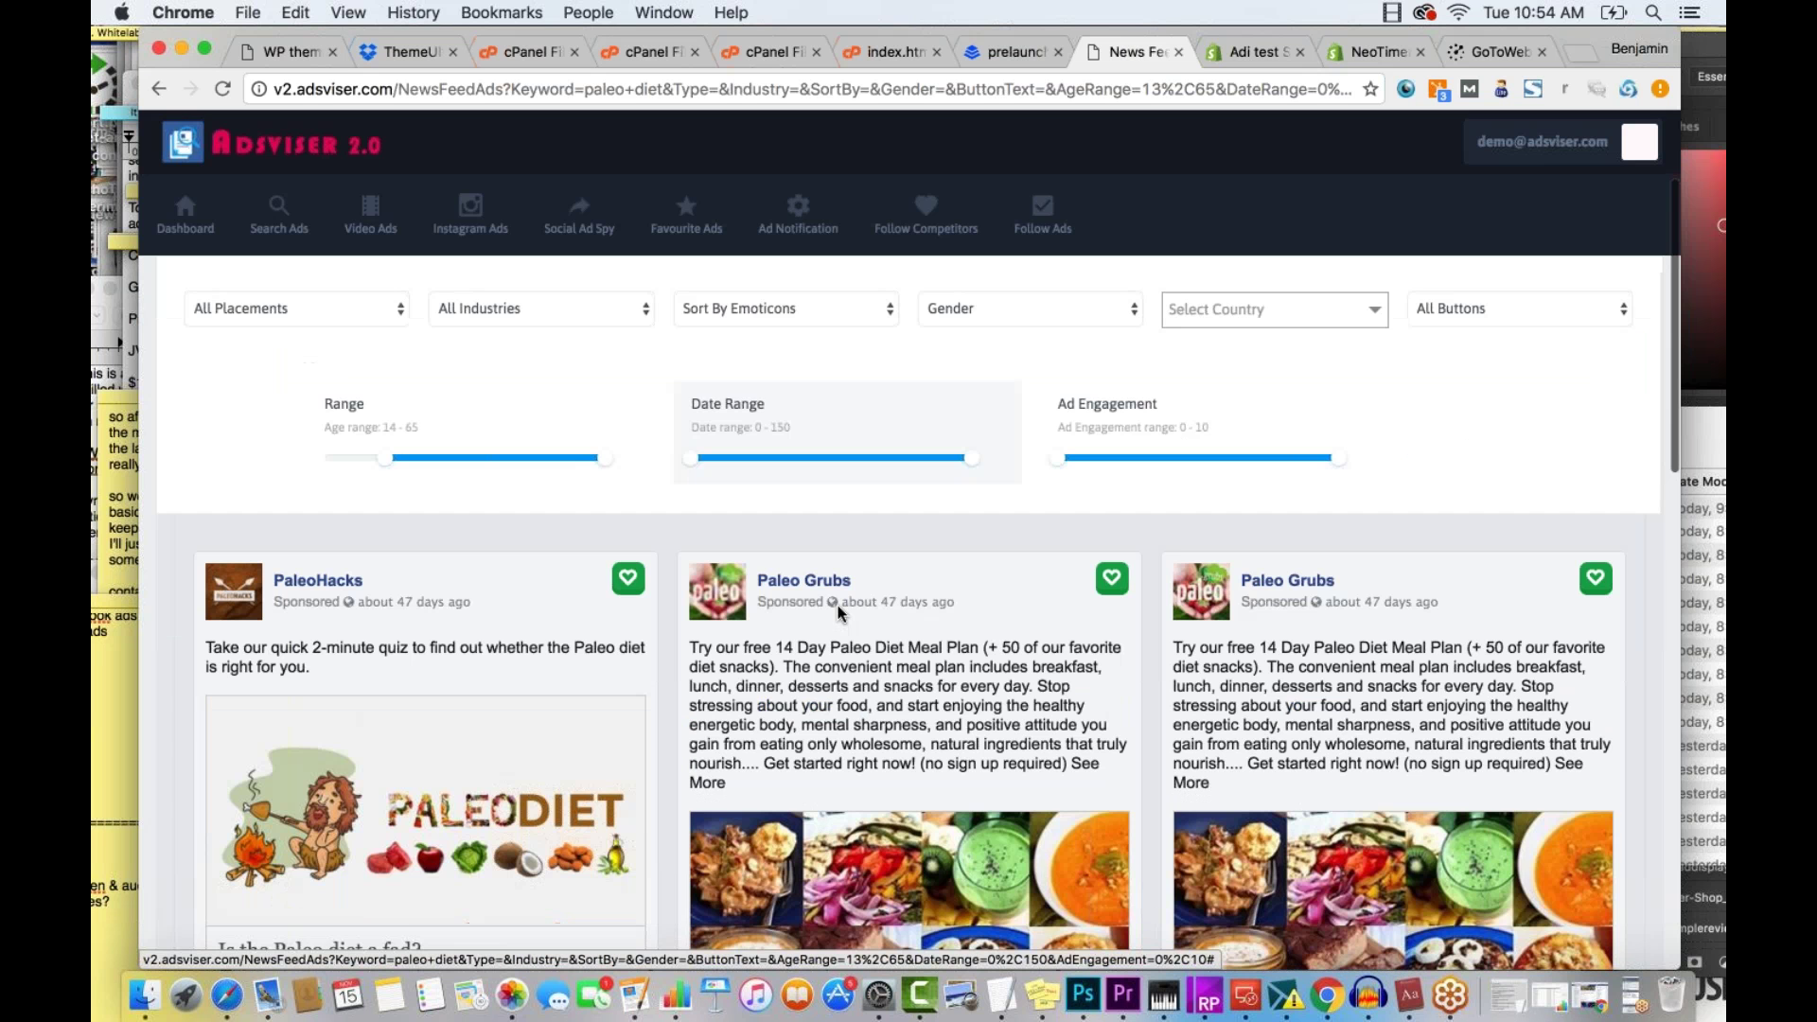
scroll(809, 612, up, 4)
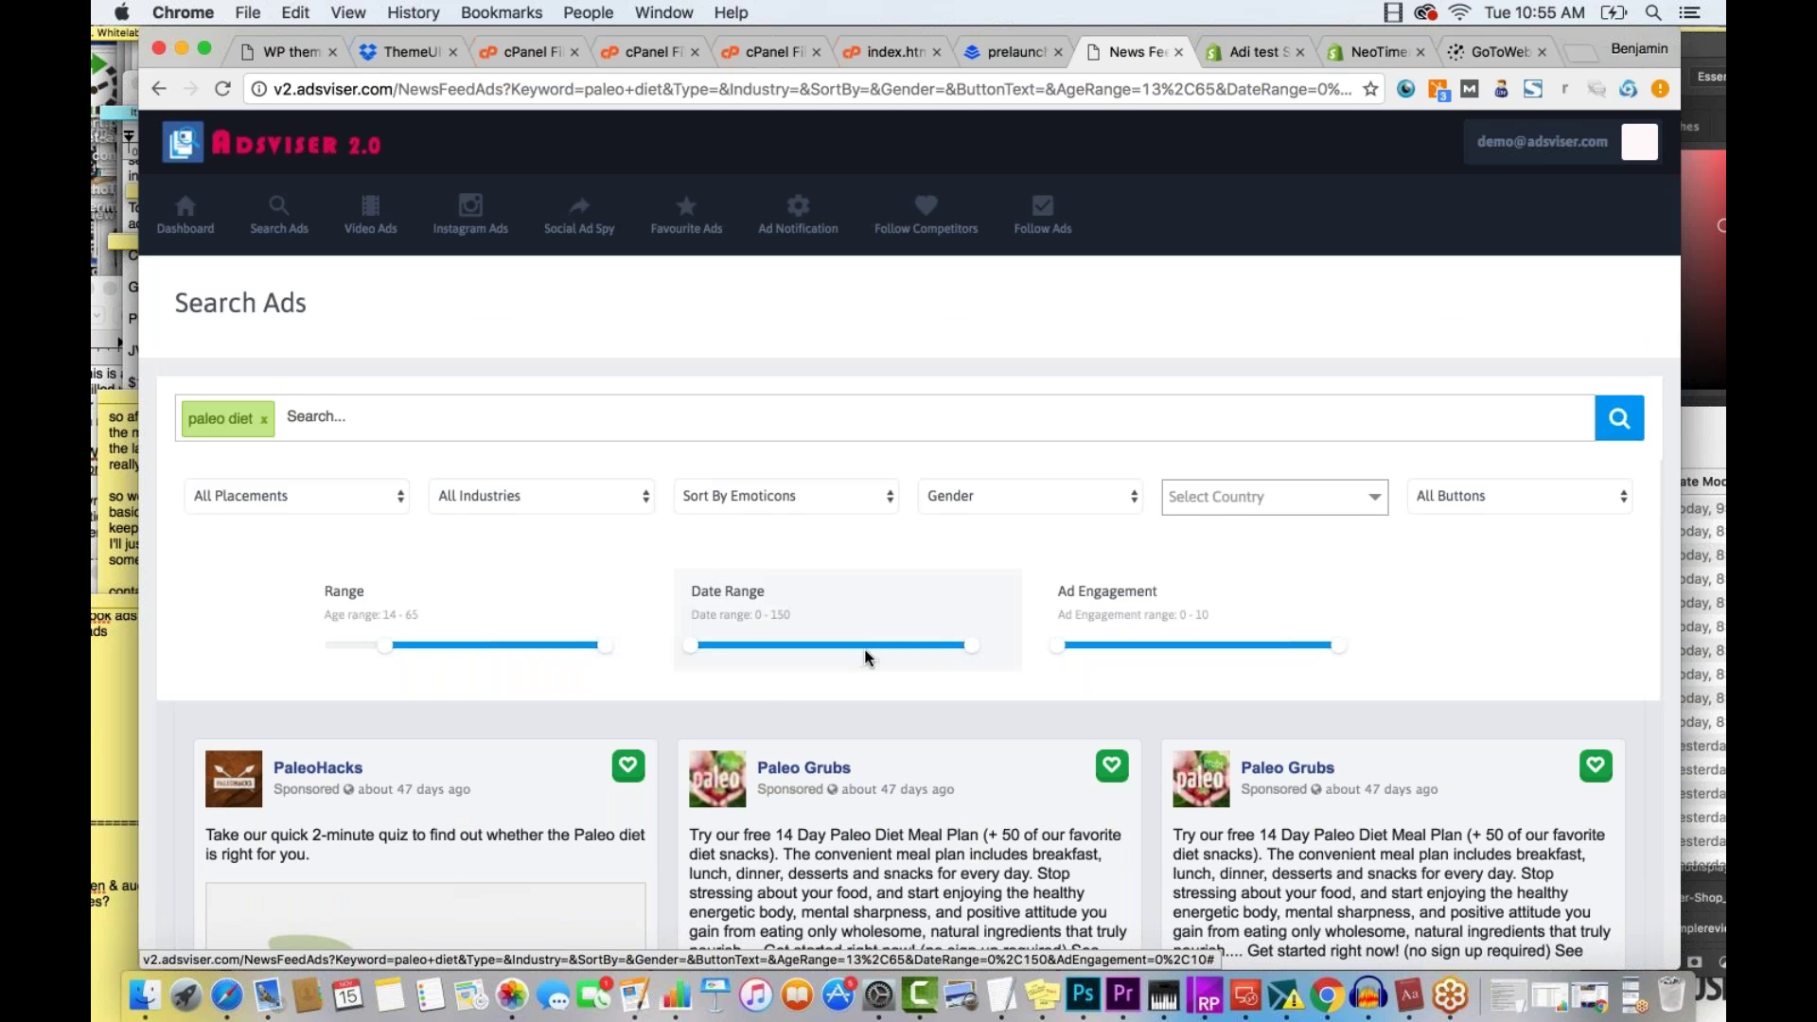
scroll(895, 666, down, 1)
scroll(898, 673, down, 1)
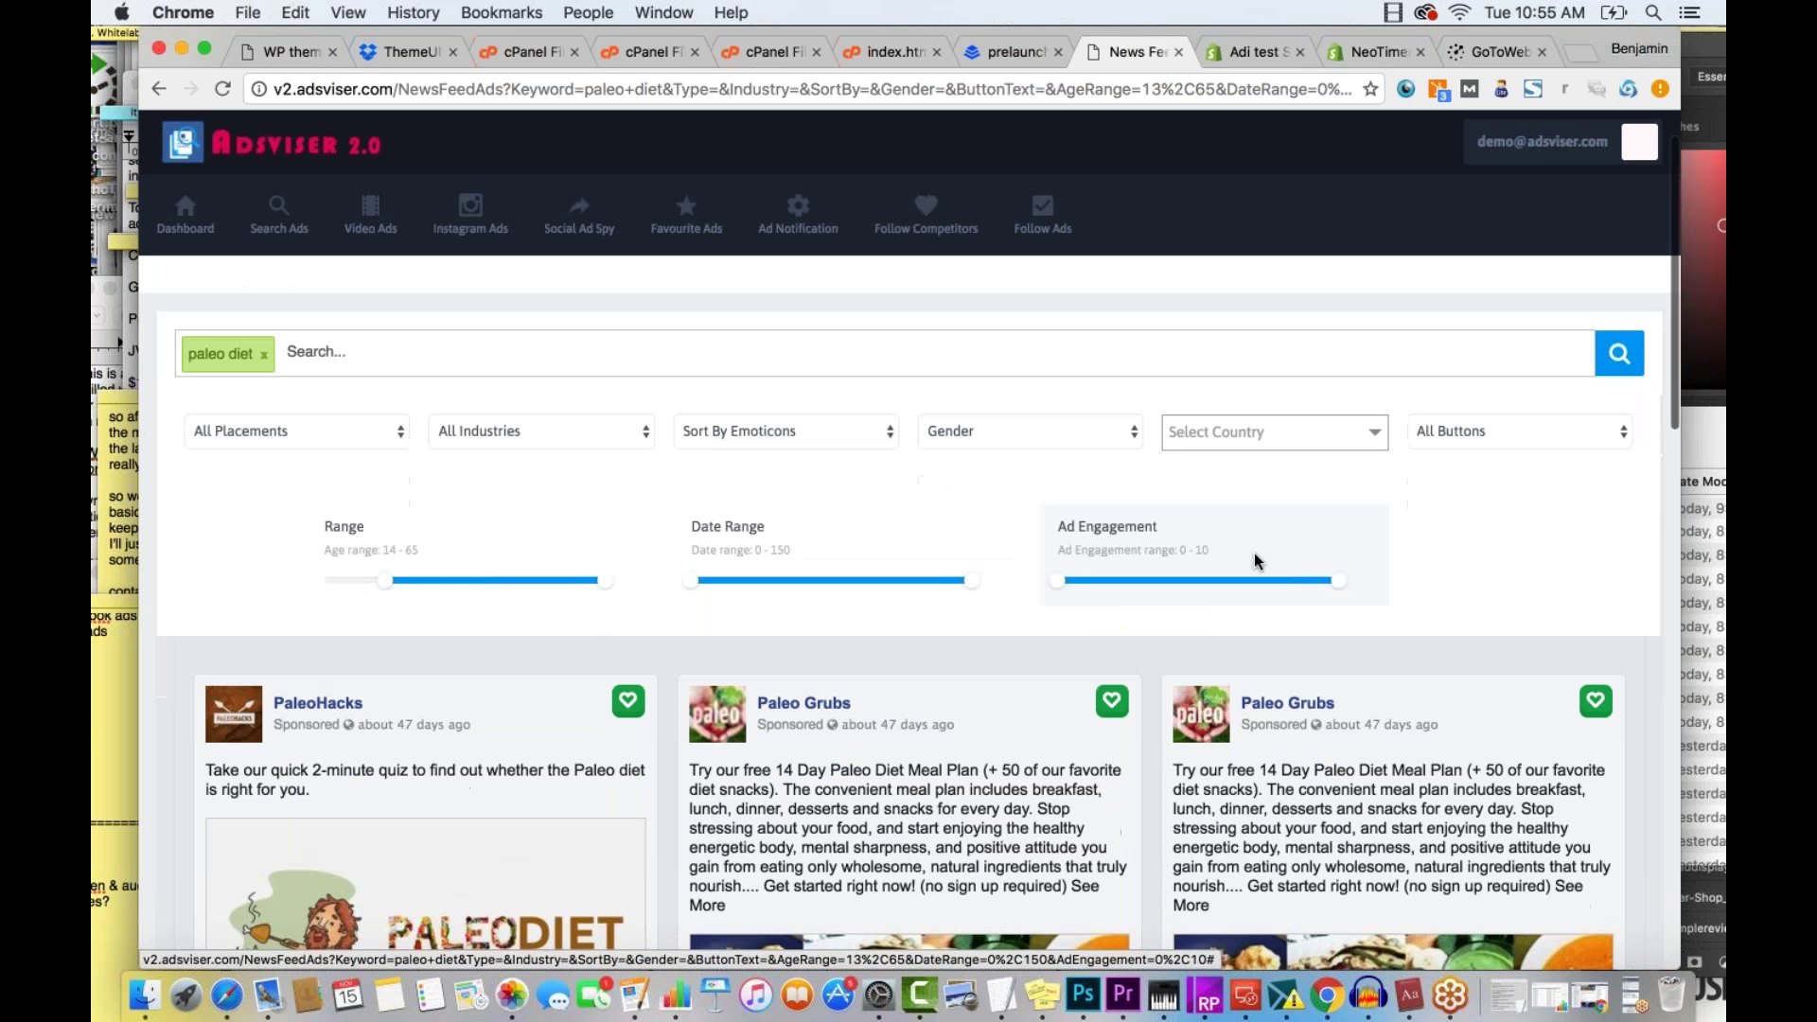
mouse_move(1067, 527)
mouse_down()
mouse_move(1138, 527)
mouse_move(1058, 527)
mouse_up()
click(1057, 527)
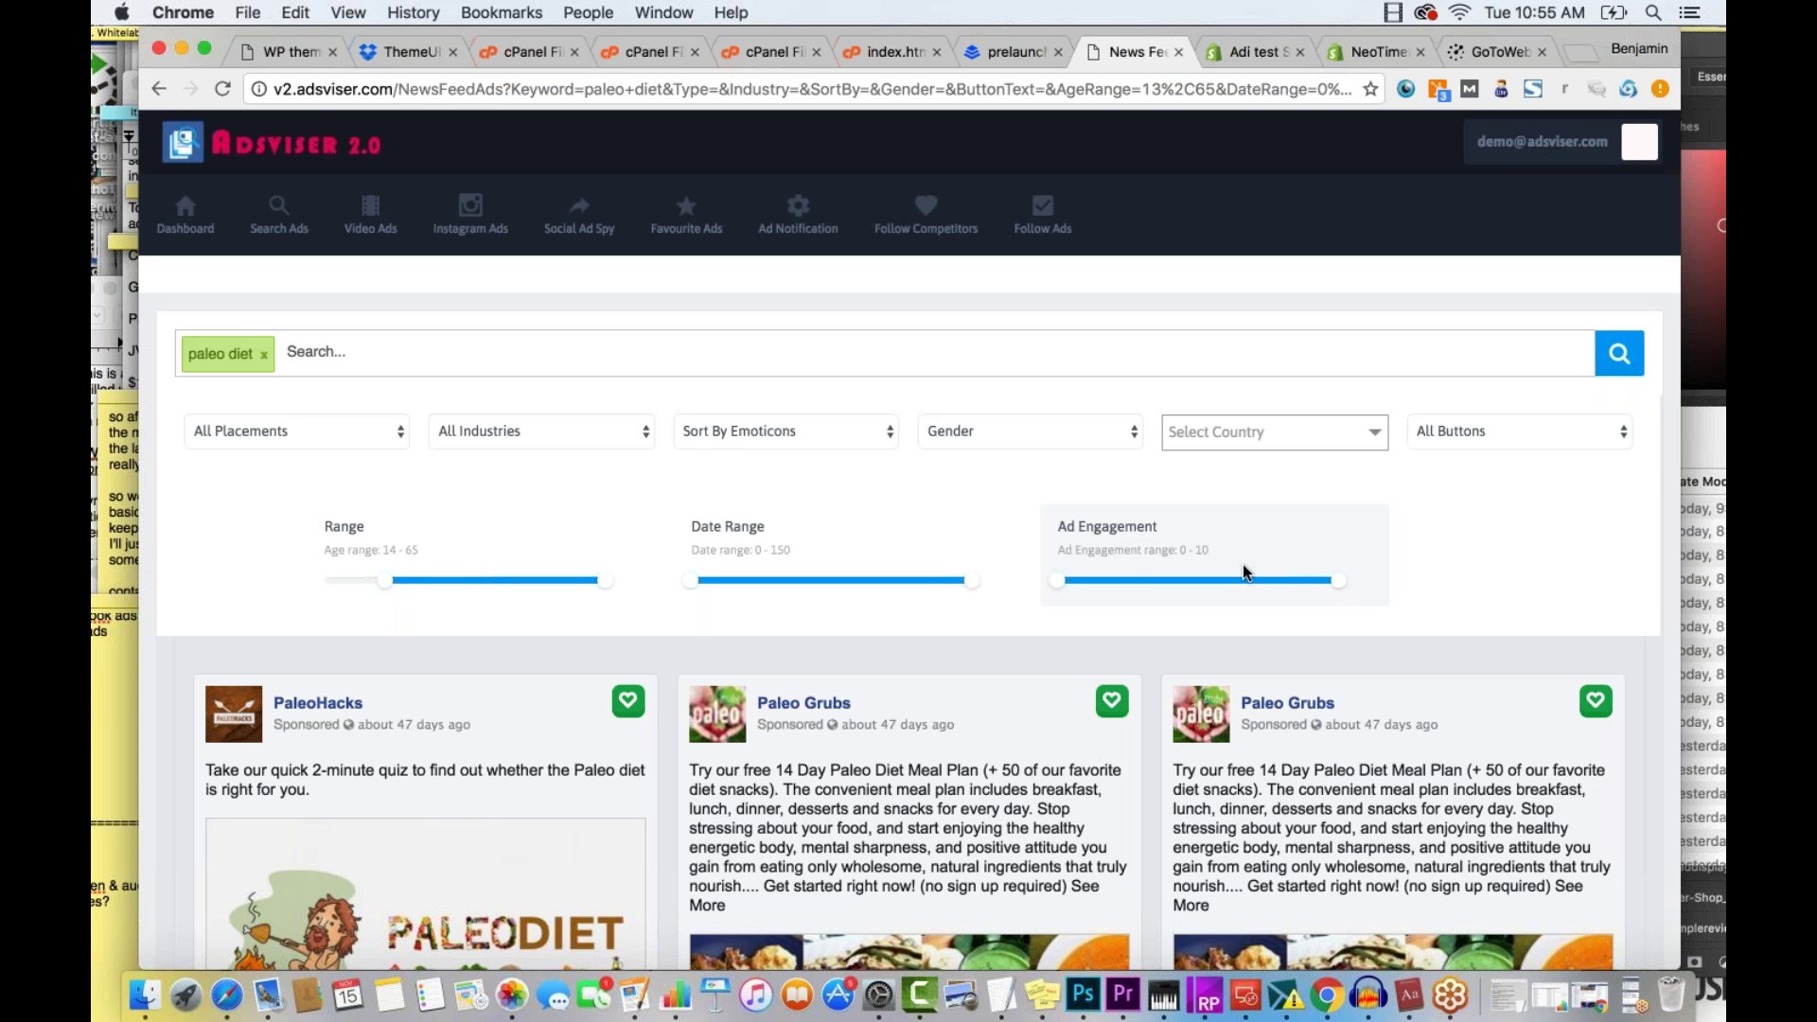
Compare the likes, comments and shares of the PaleoHacks, Paleo Grubs and Paleoaholic ads in the results
scroll(1191, 600, down, 1)
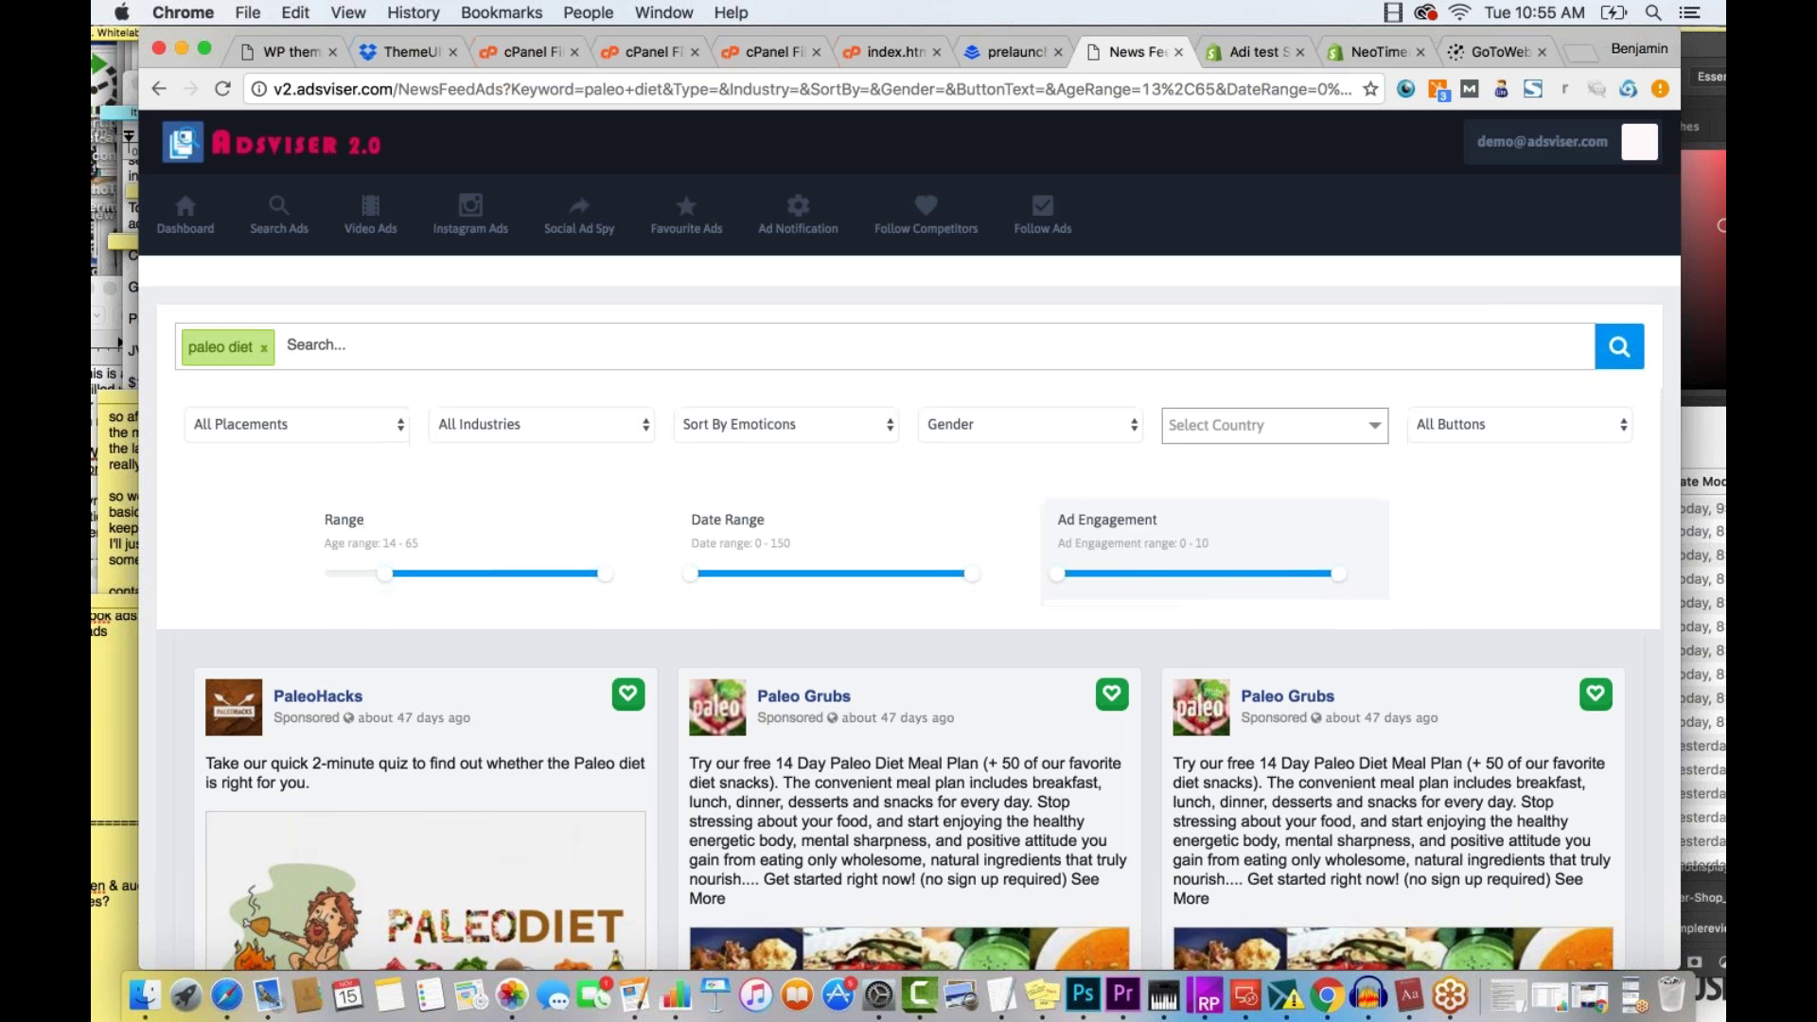
scroll(1134, 615, down, 2)
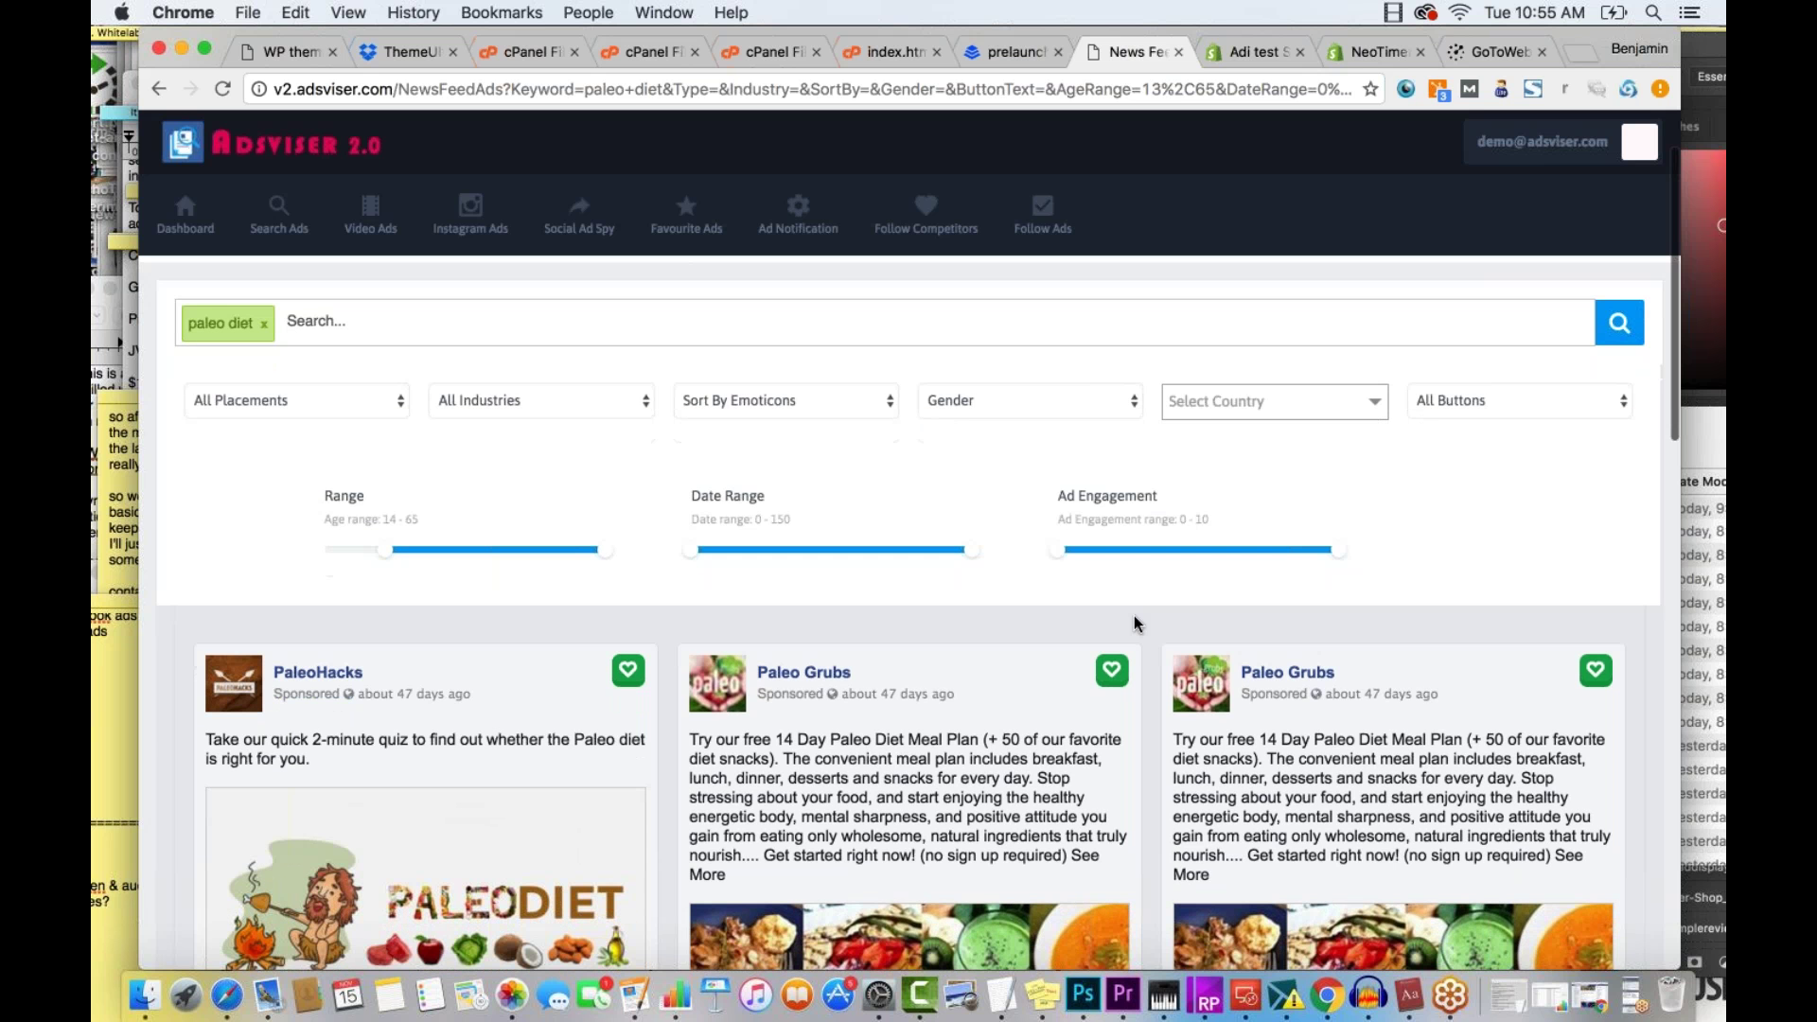
scroll(917, 608, down, 5)
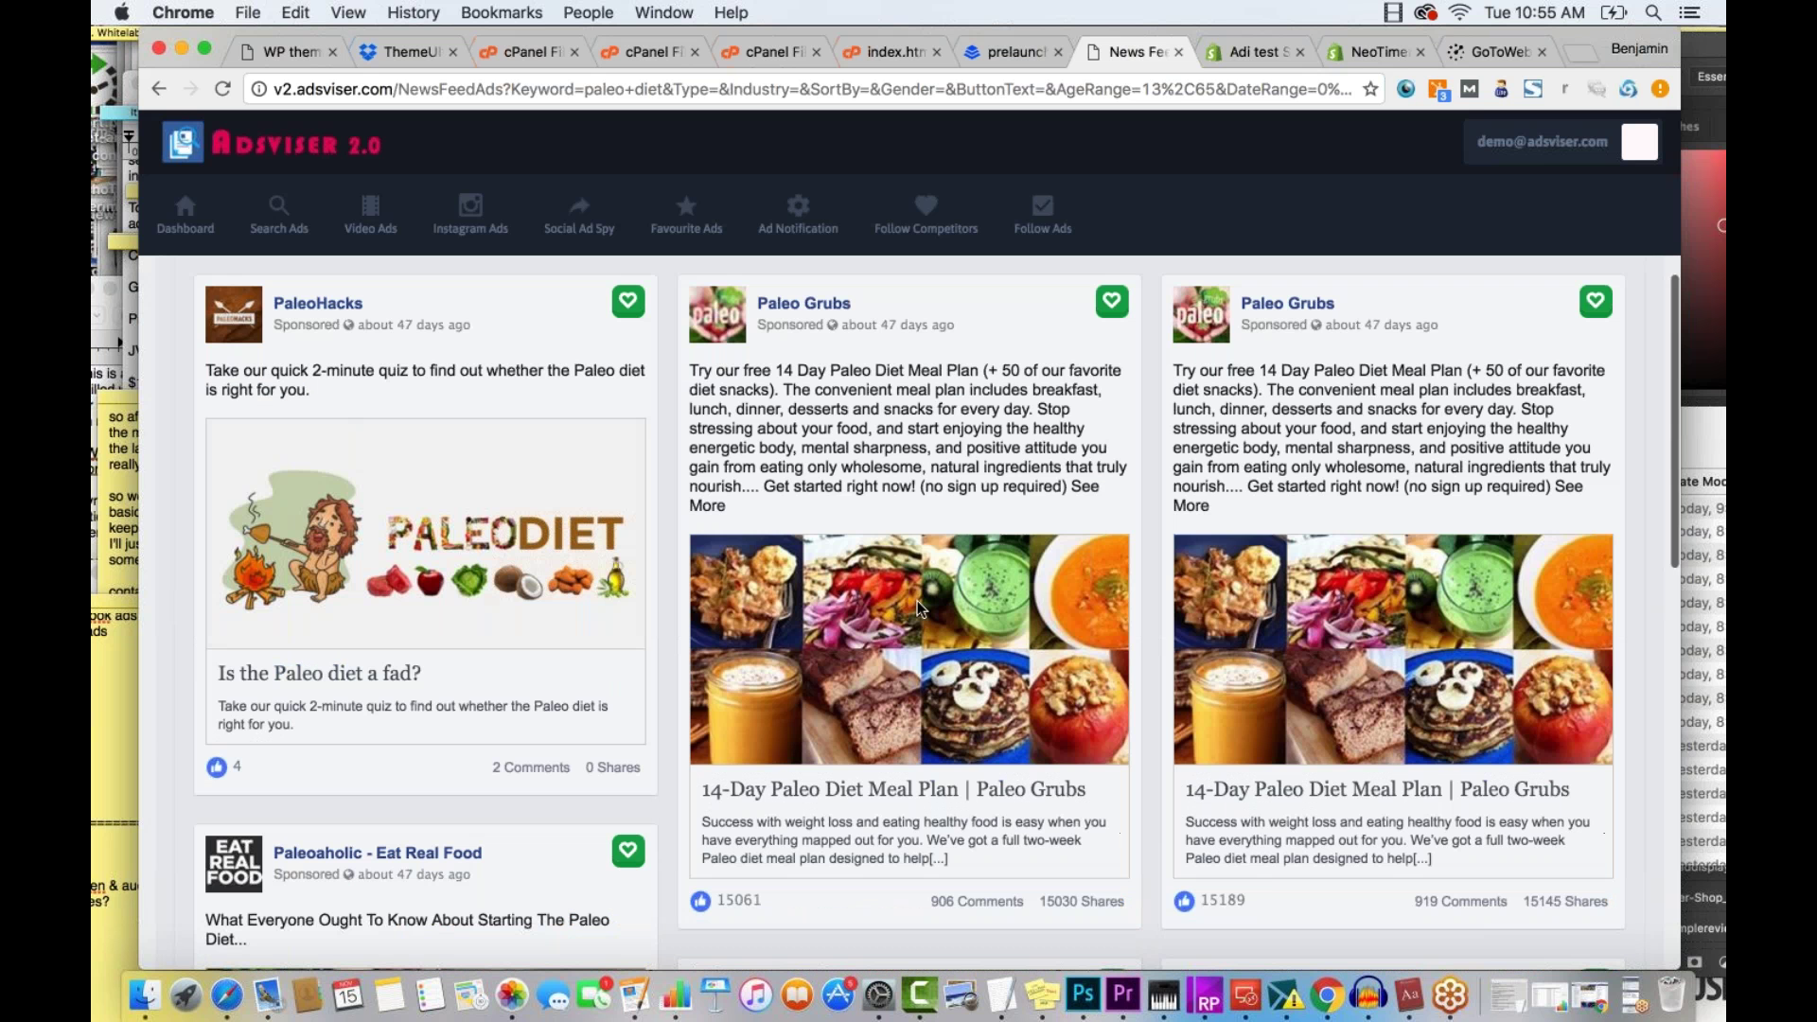
scroll(917, 608, down, 8)
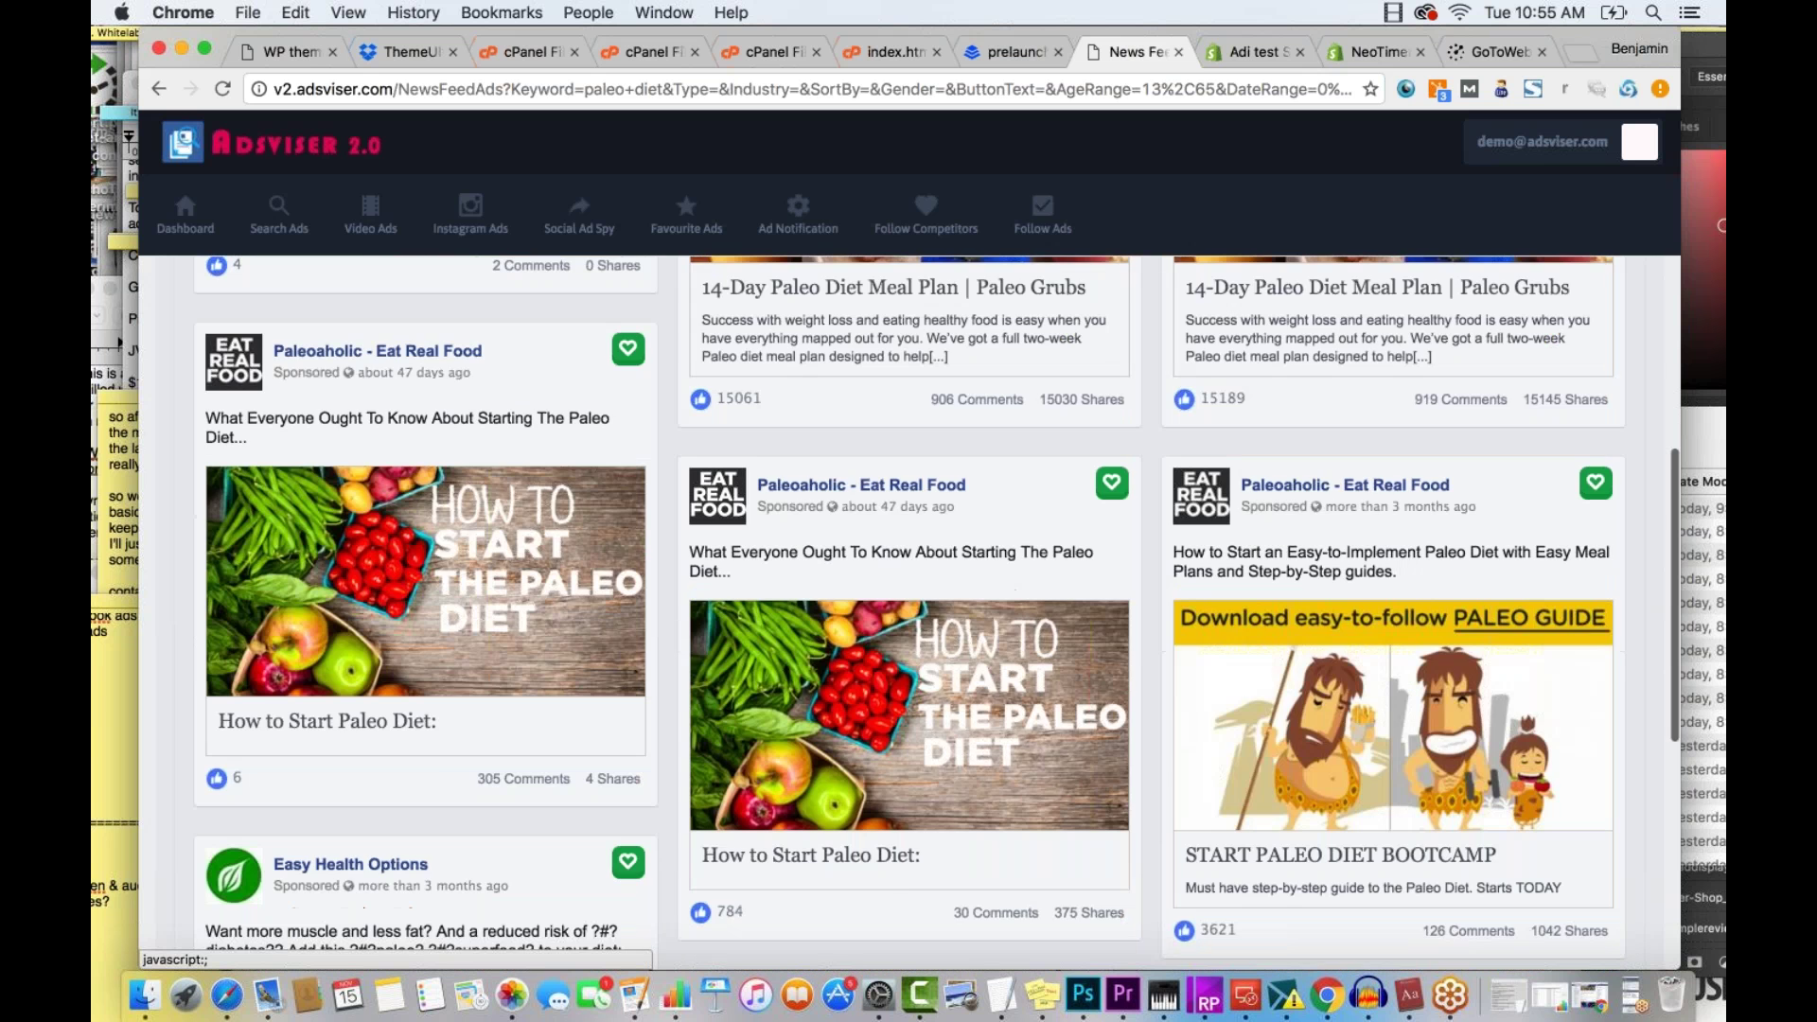
scroll(909, 610, up, 1)
scroll(910, 610, up, 5)
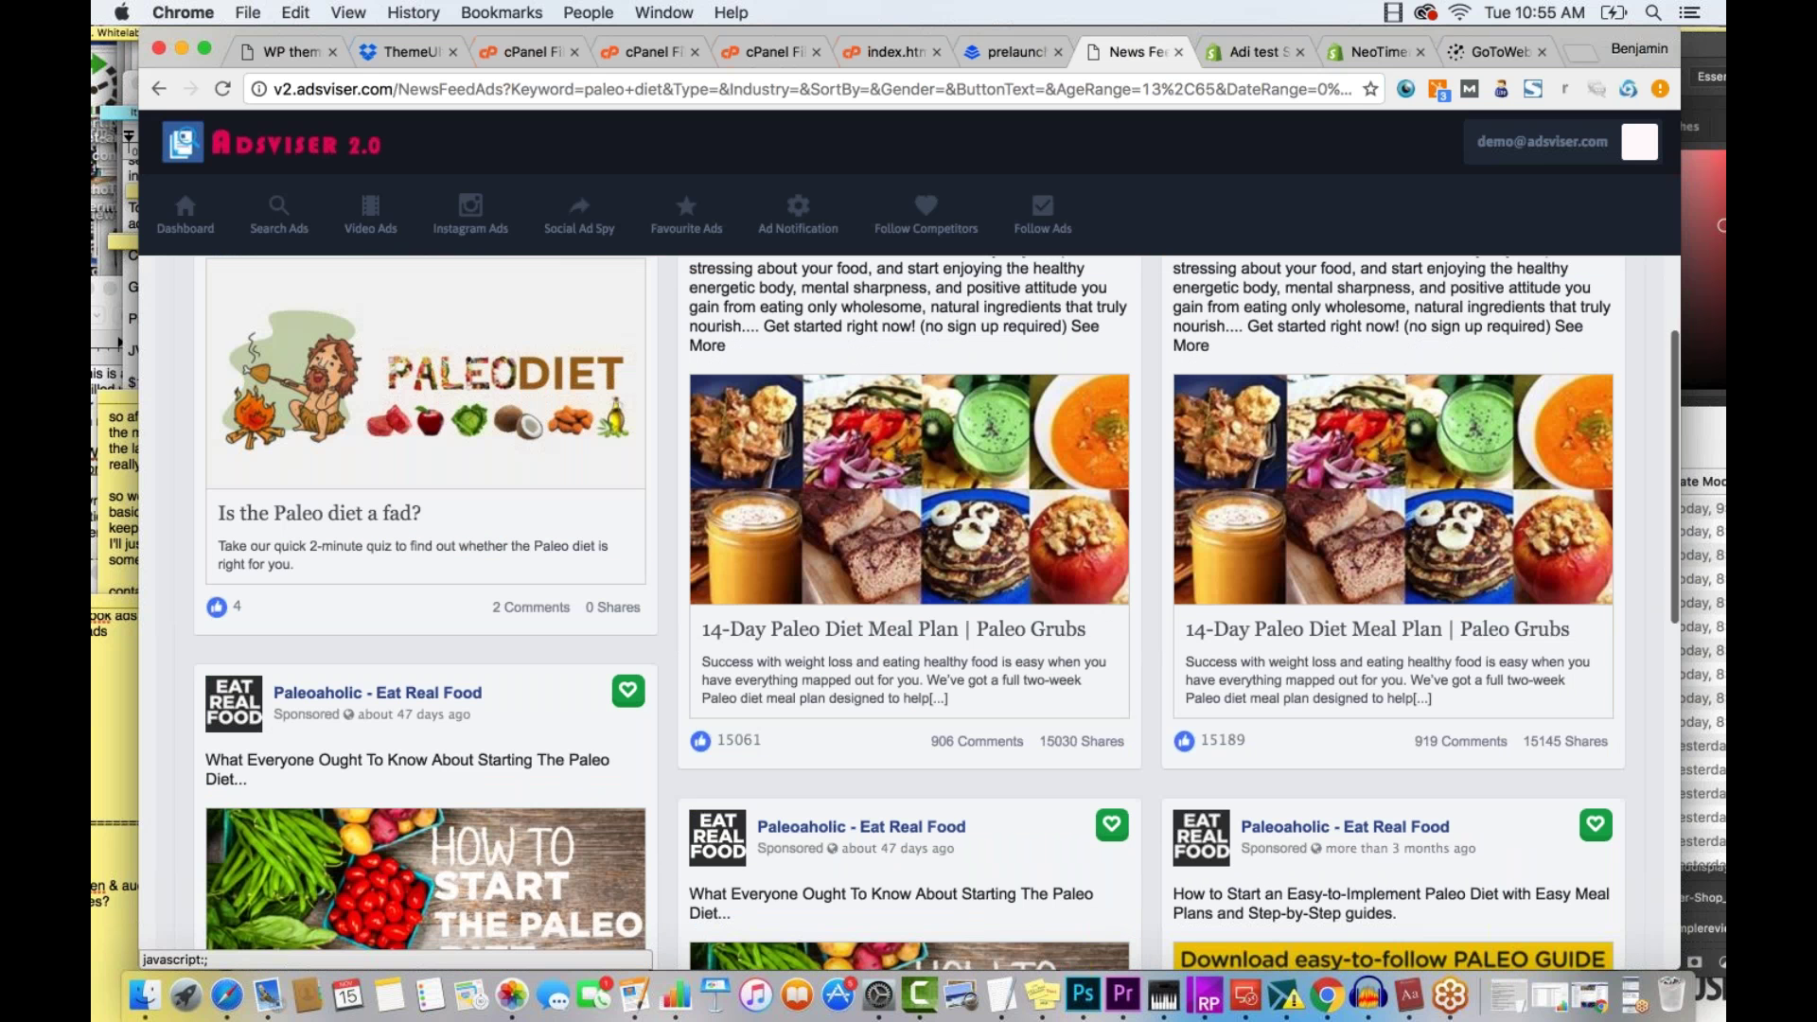
scroll(909, 611, up, 5)
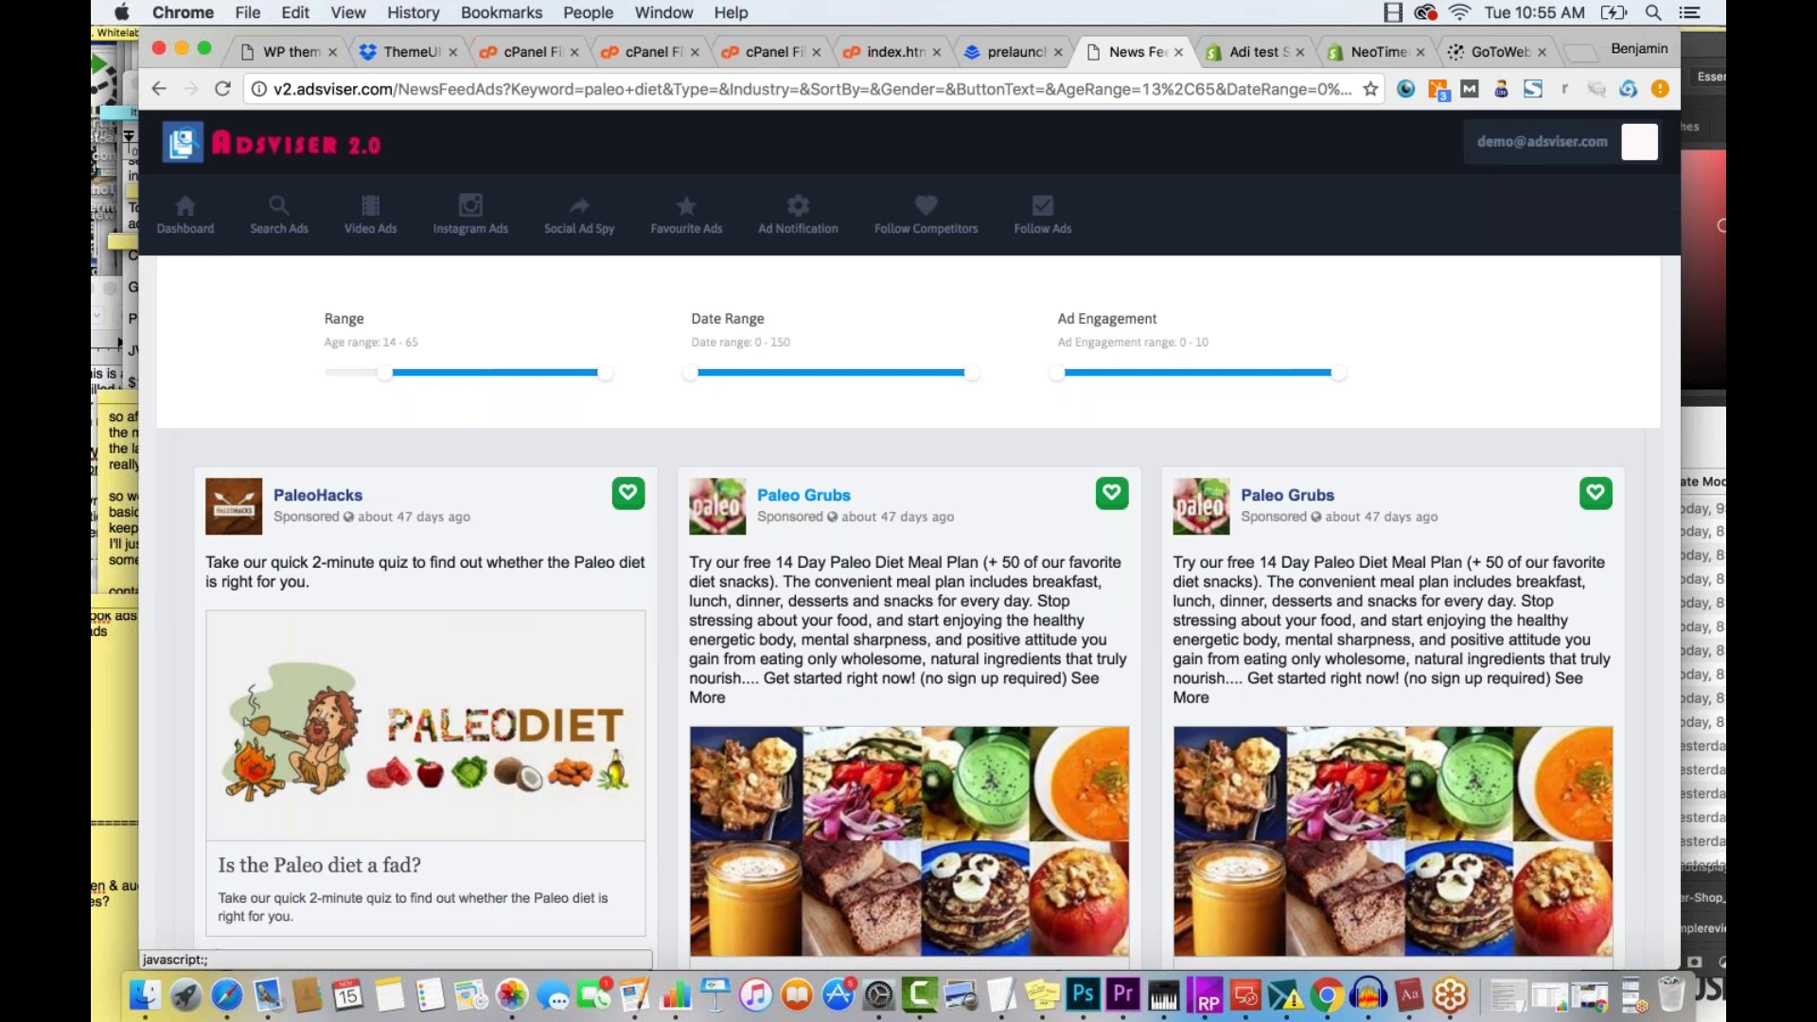
scroll(737, 508, down, 1)
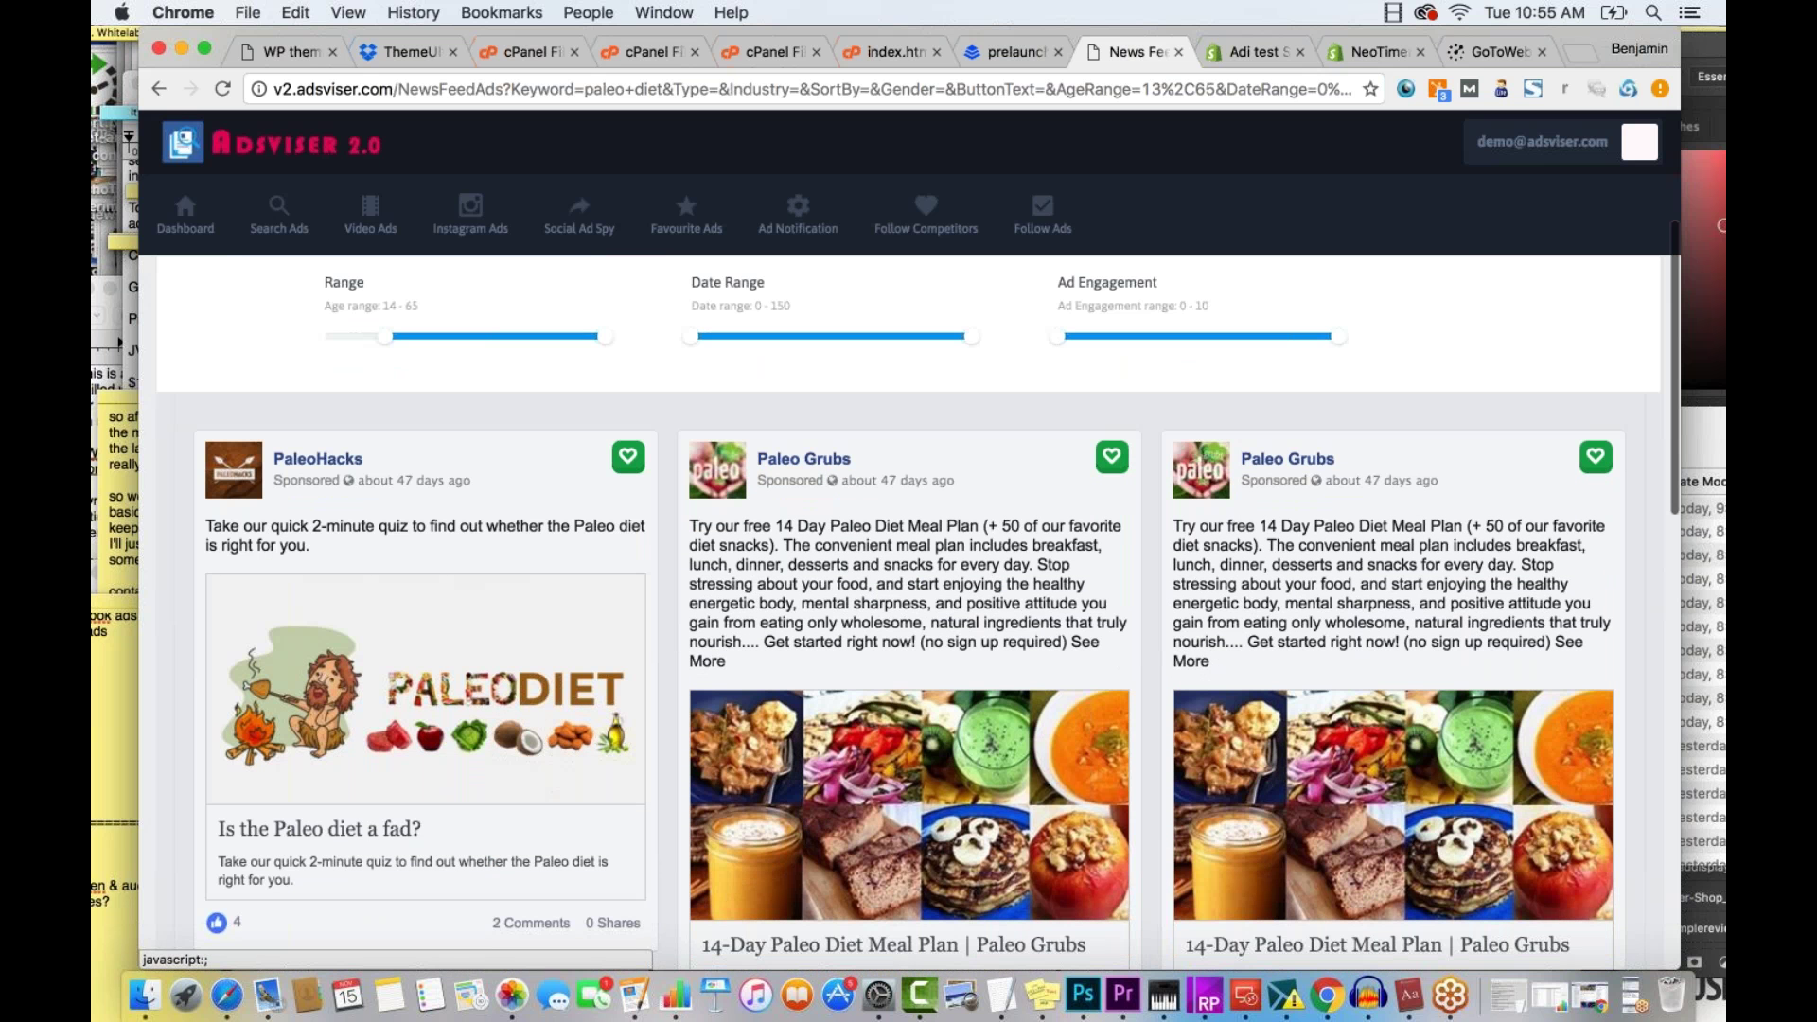
scroll(248, 440, down, 1)
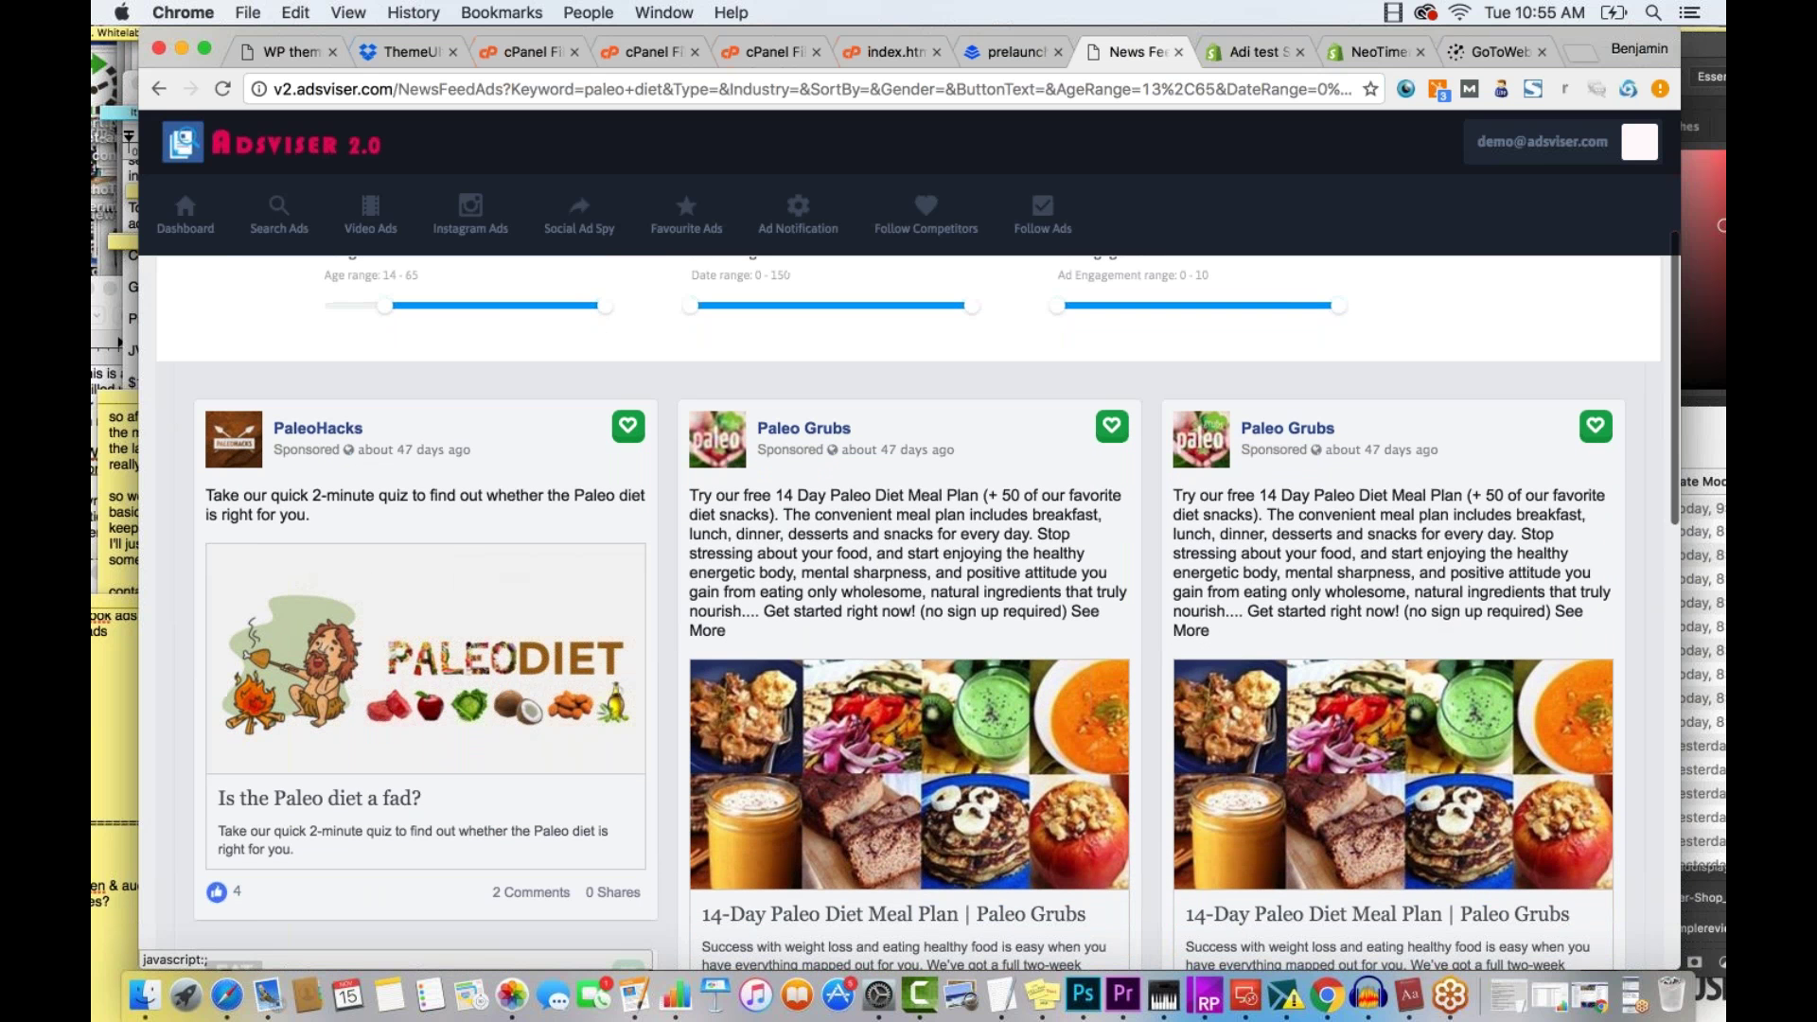
scroll(299, 395, down, 5)
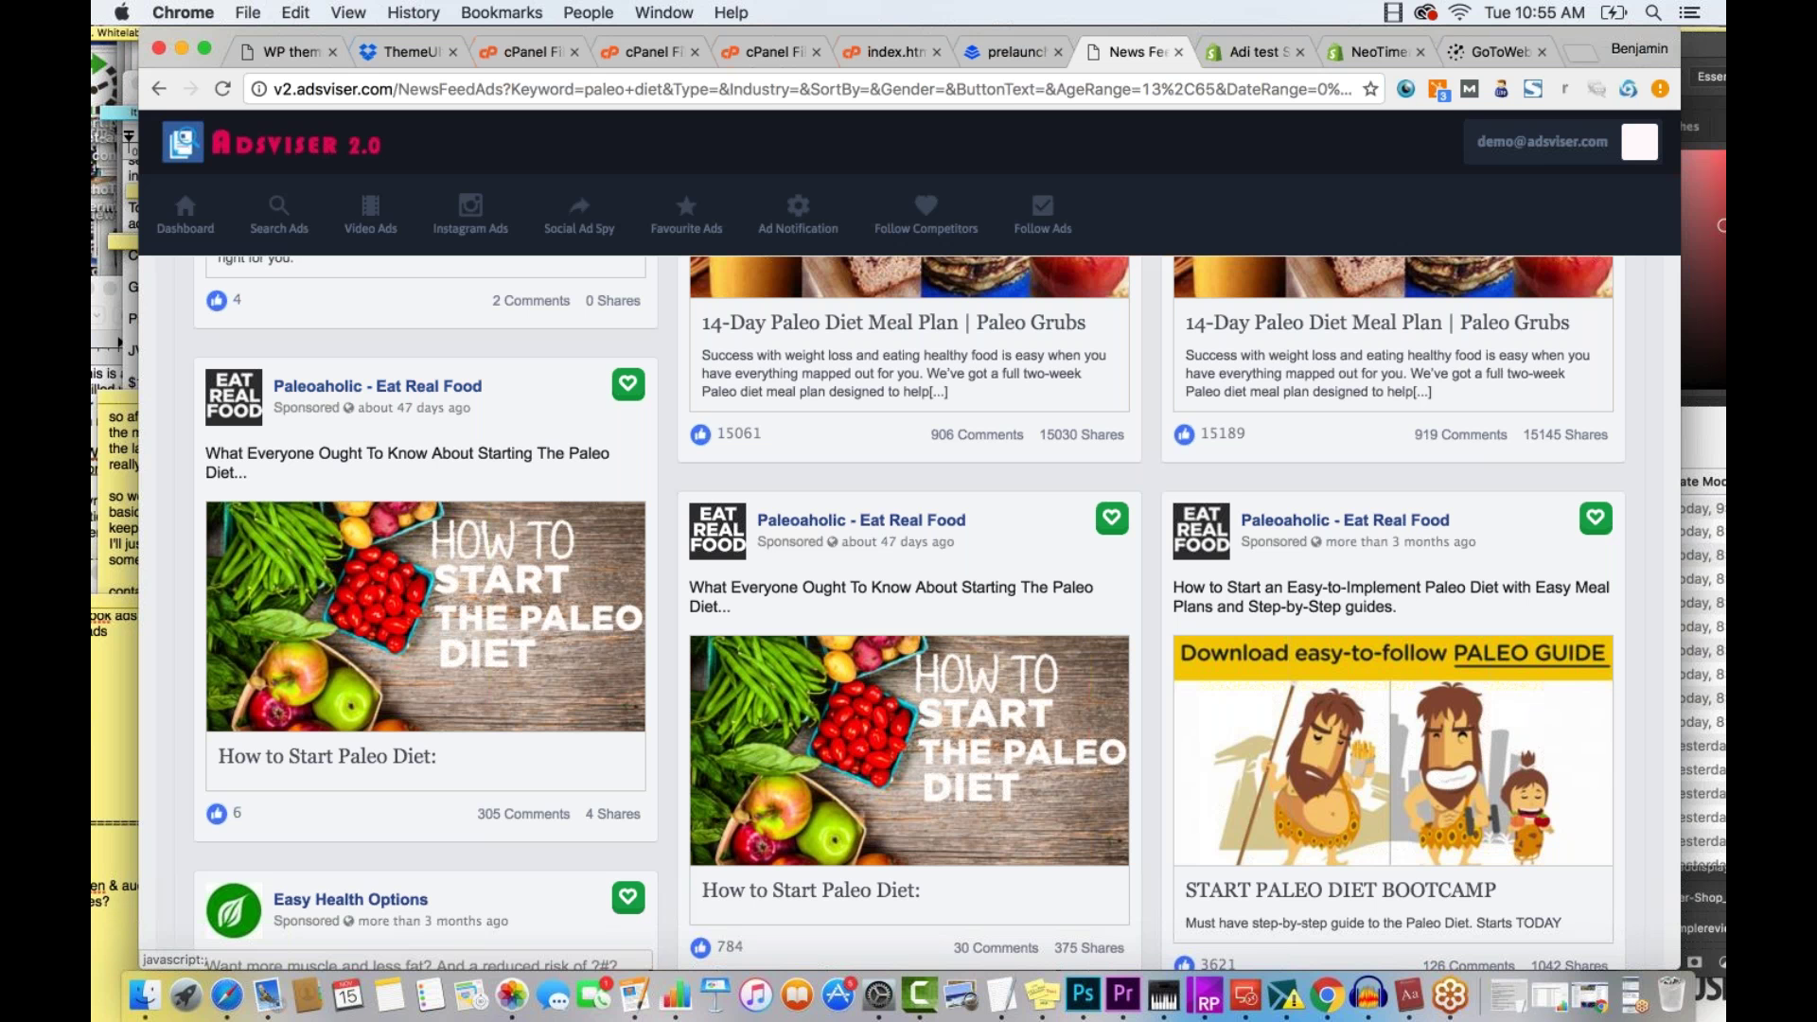
scroll(909, 612, up, 1)
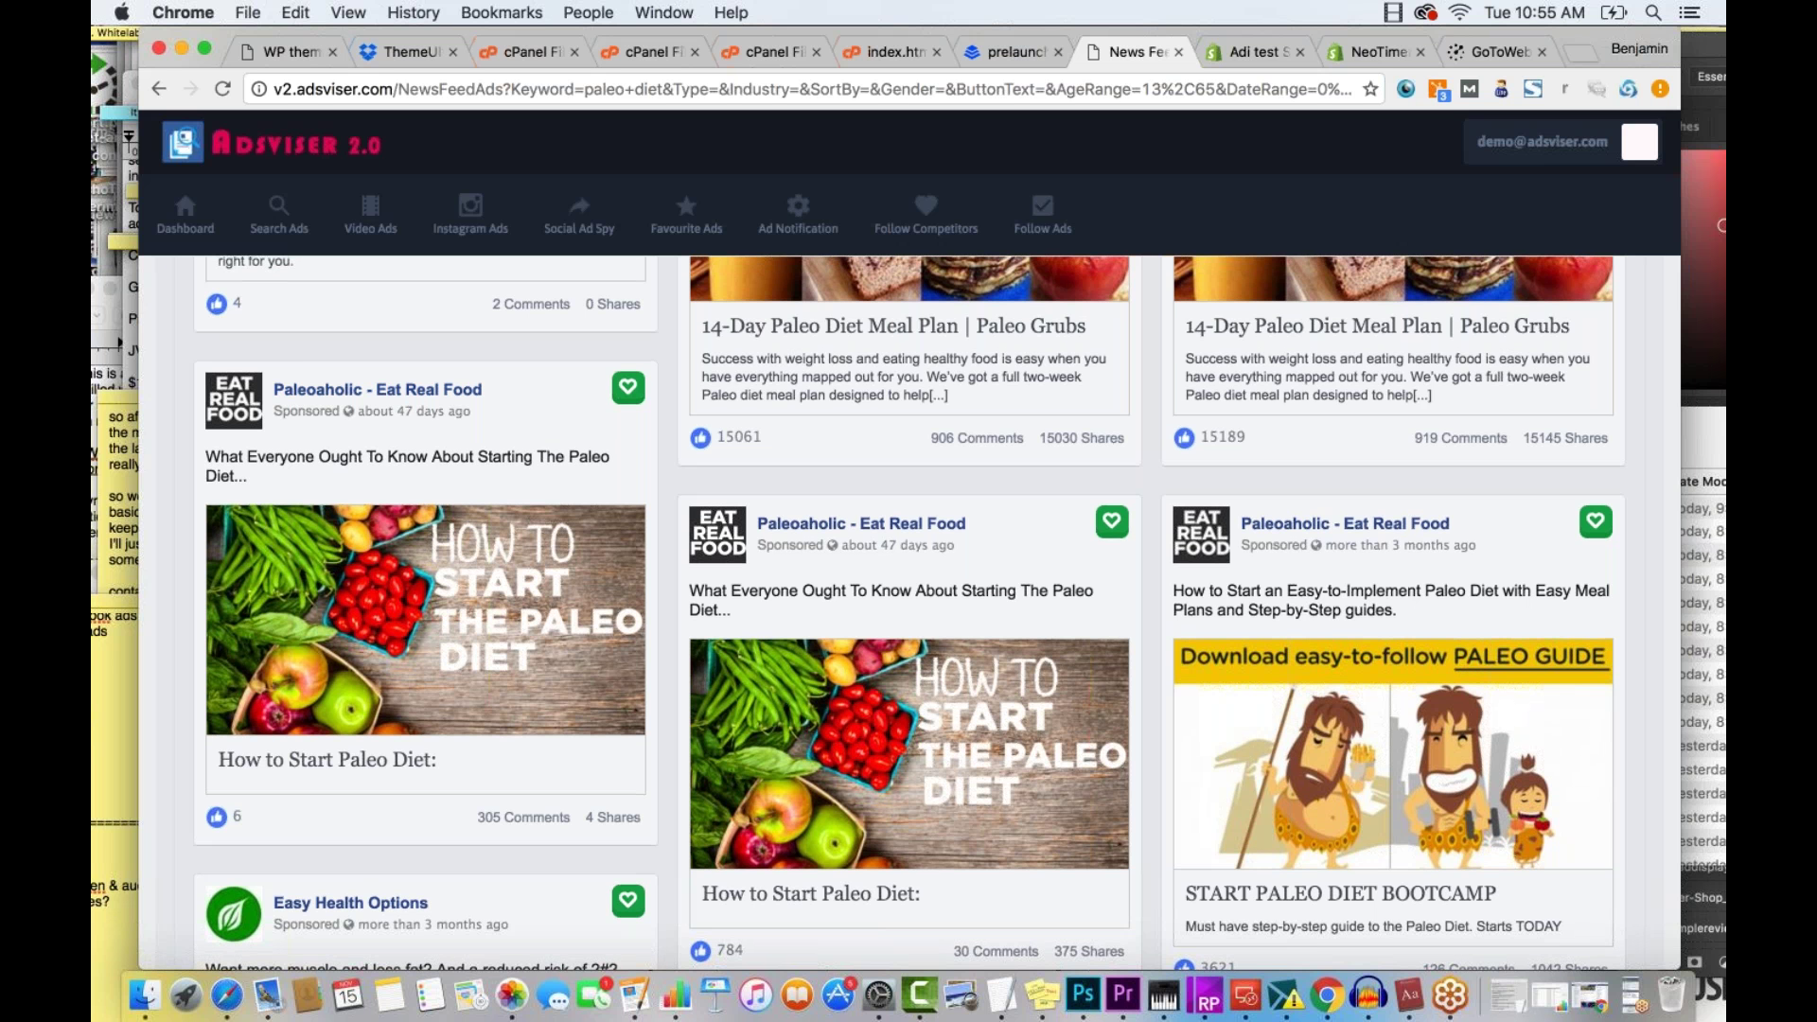
scroll(909, 612, up, 5)
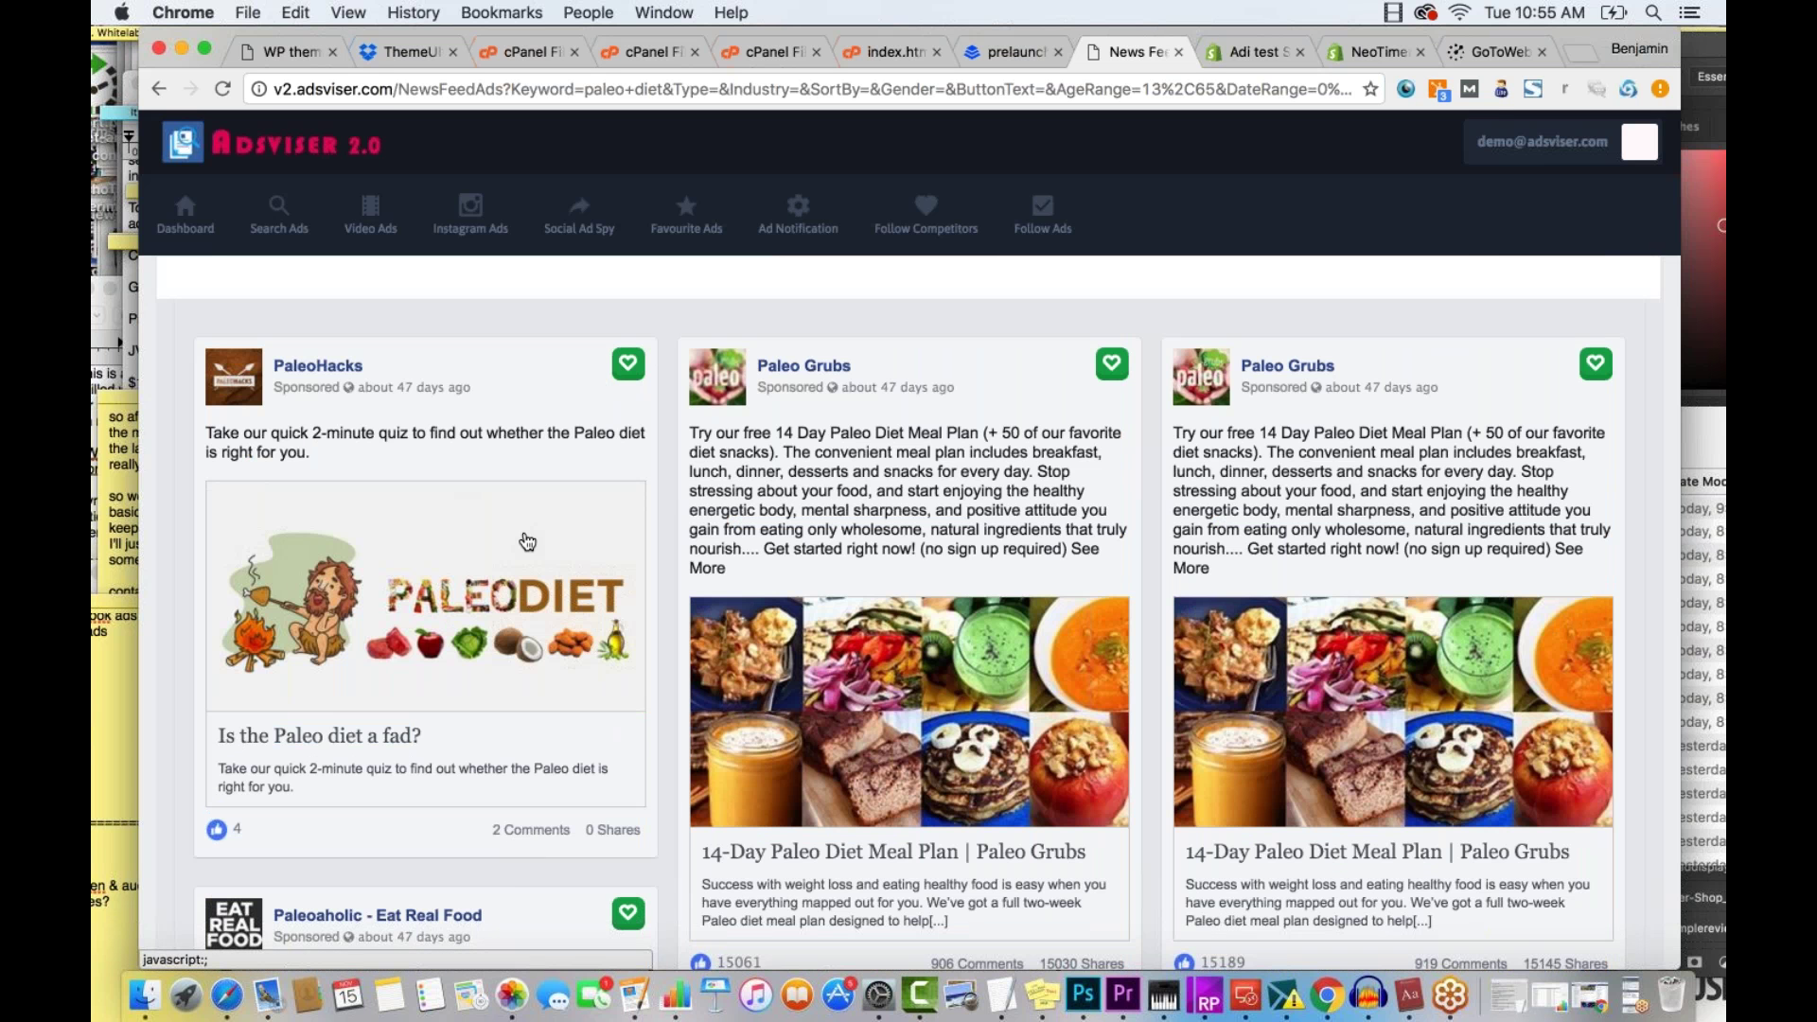
Open Paleoaholic's "How to Start Paleo Diet" ad with 305 comments, examine its placement, rank, audience, spend and ad history, and close its details
scroll(909, 615, down, 1)
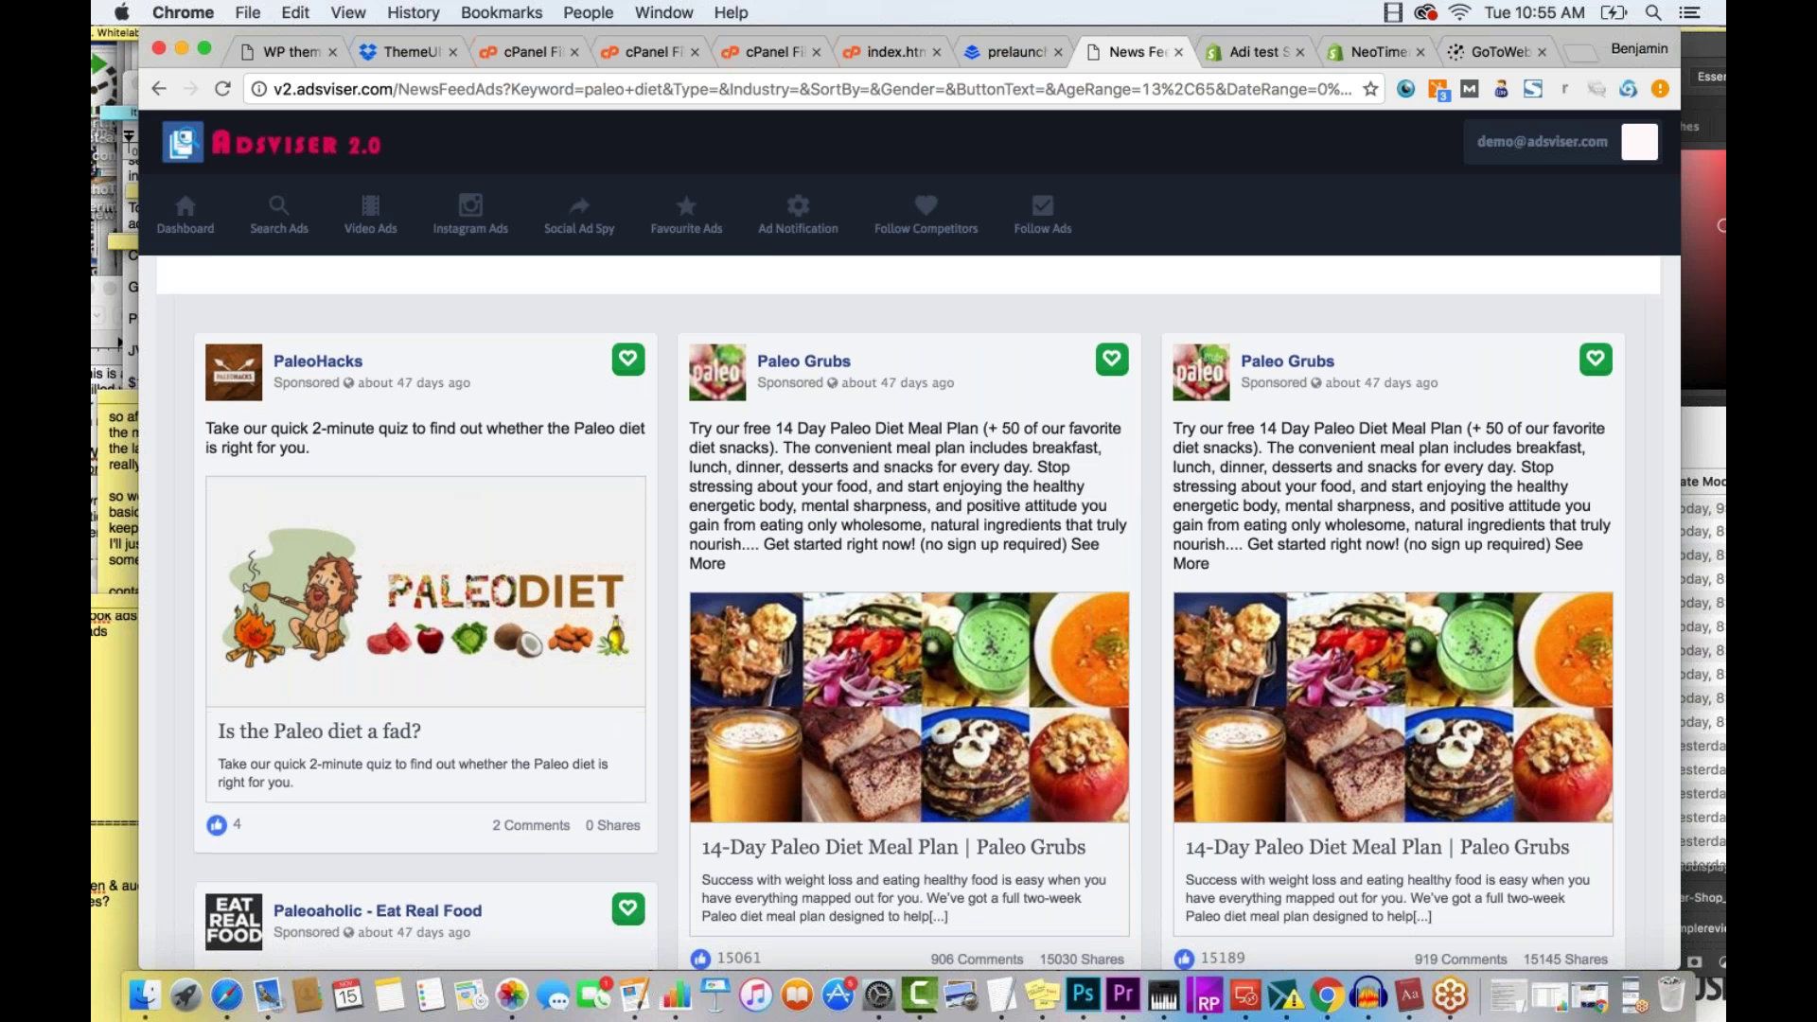
scroll(909, 616, down, 2)
scroll(909, 615, down, 5)
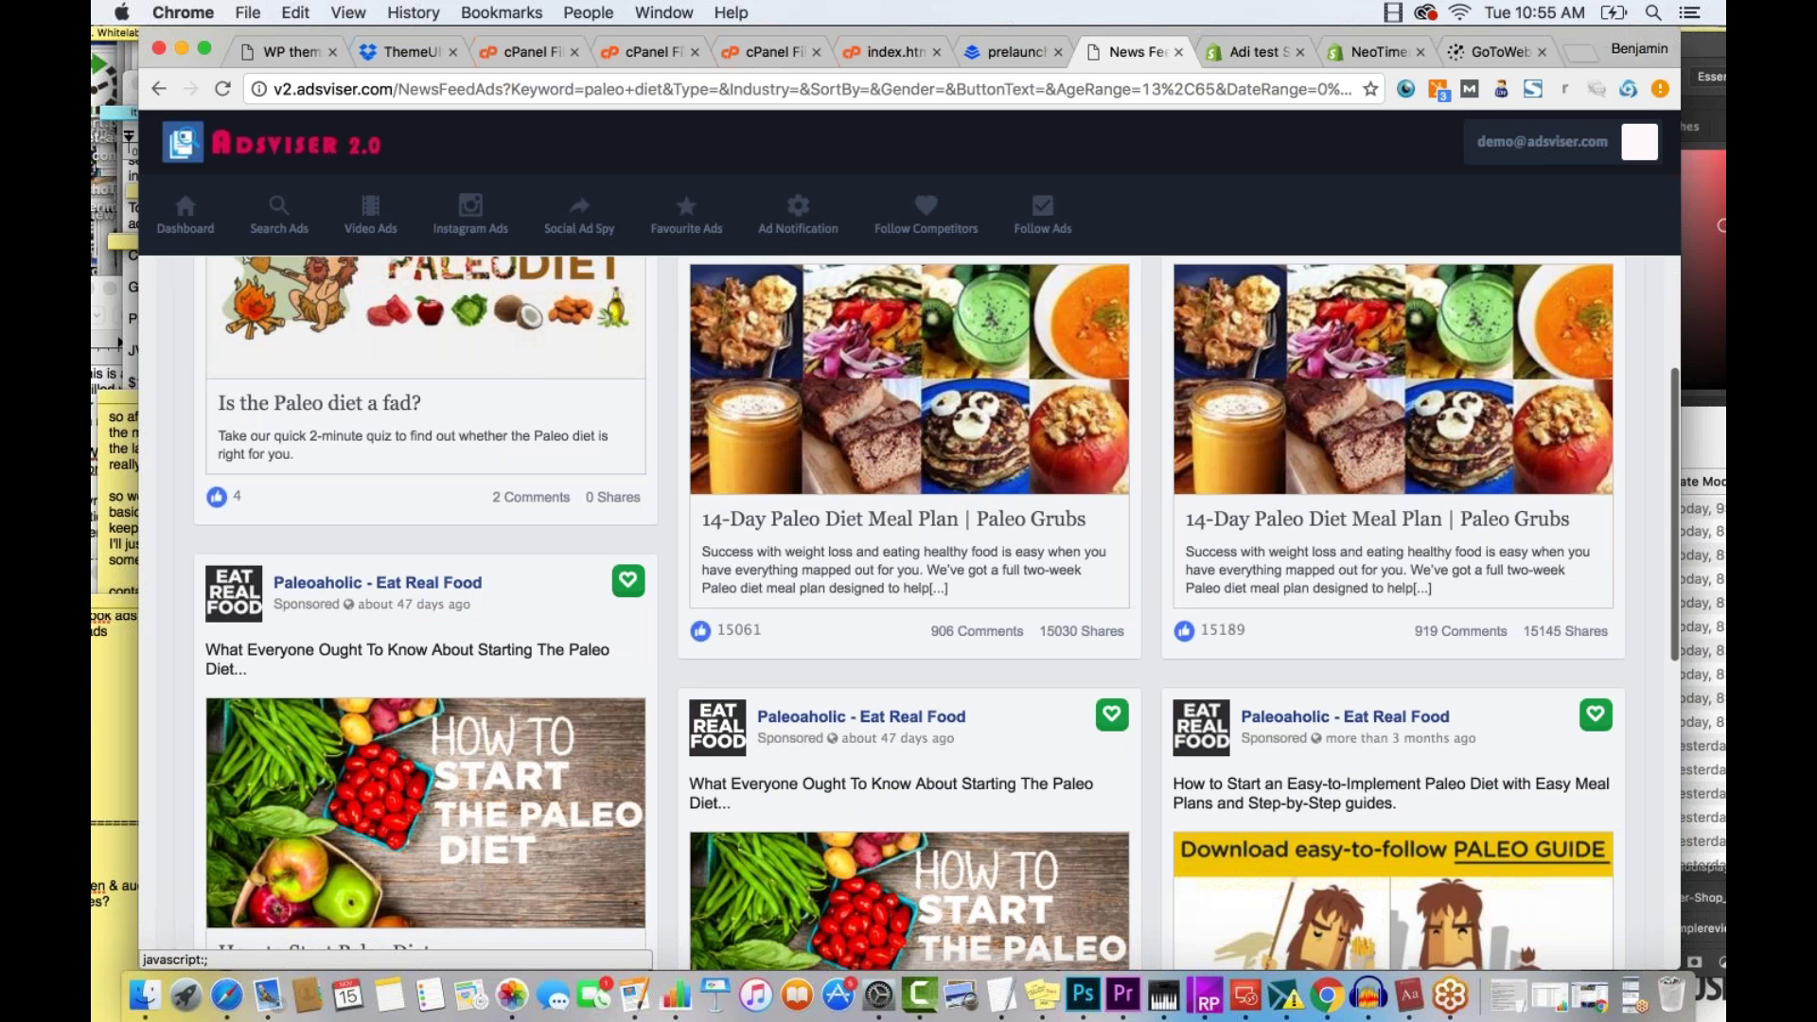
scroll(423, 470, down, 5)
click(423, 470)
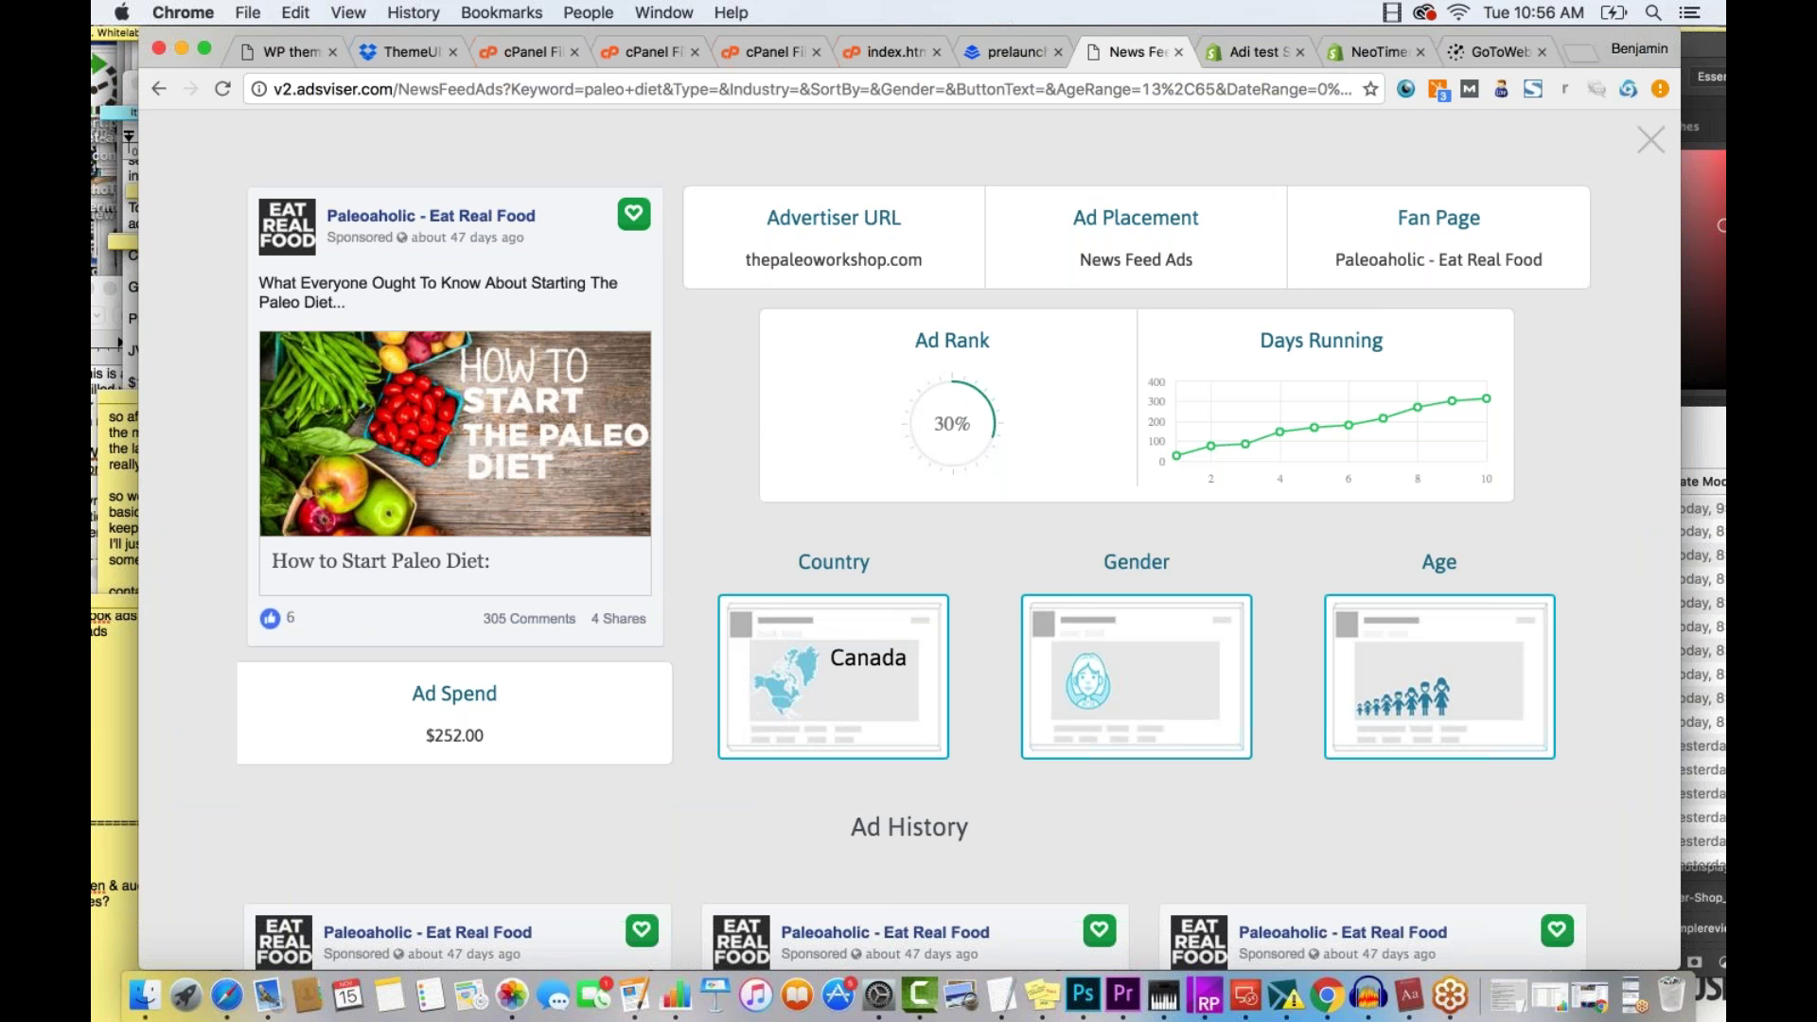
drag(1079, 259, 1224, 268)
click(1225, 268)
scroll(1282, 531, down, 1)
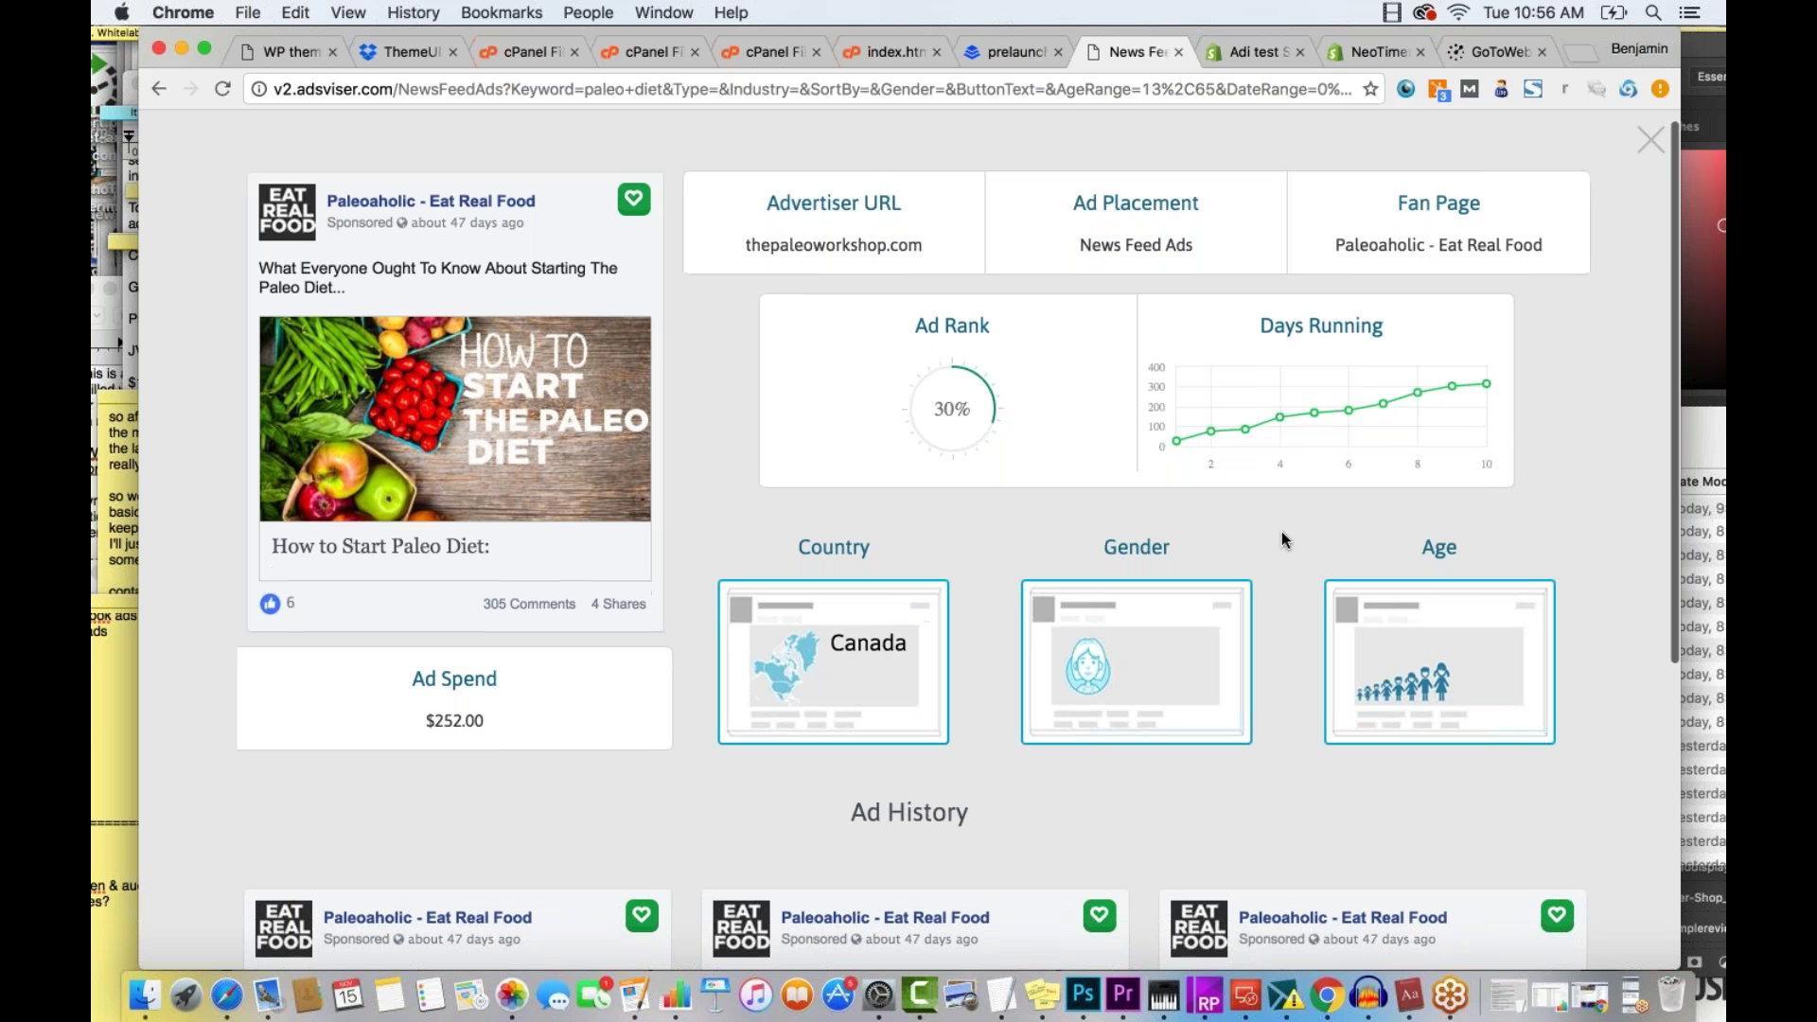
scroll(1282, 541, down, 2)
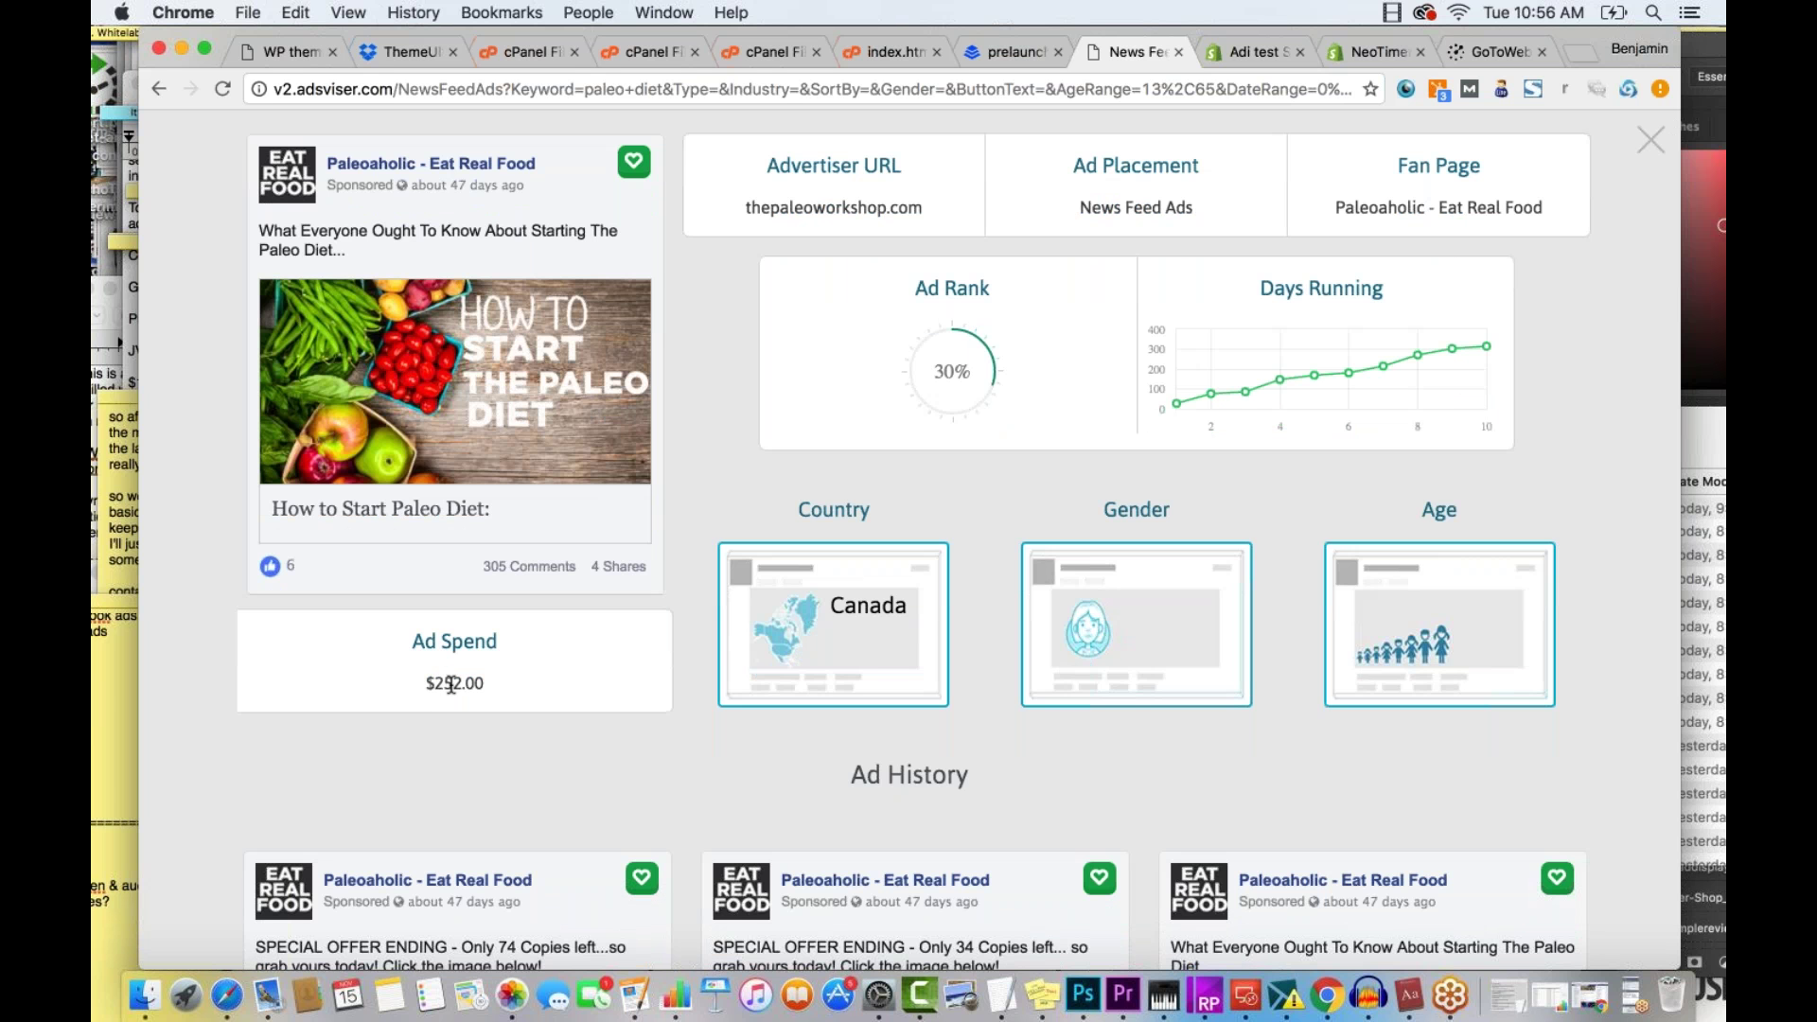
scroll(452, 684, up, 1)
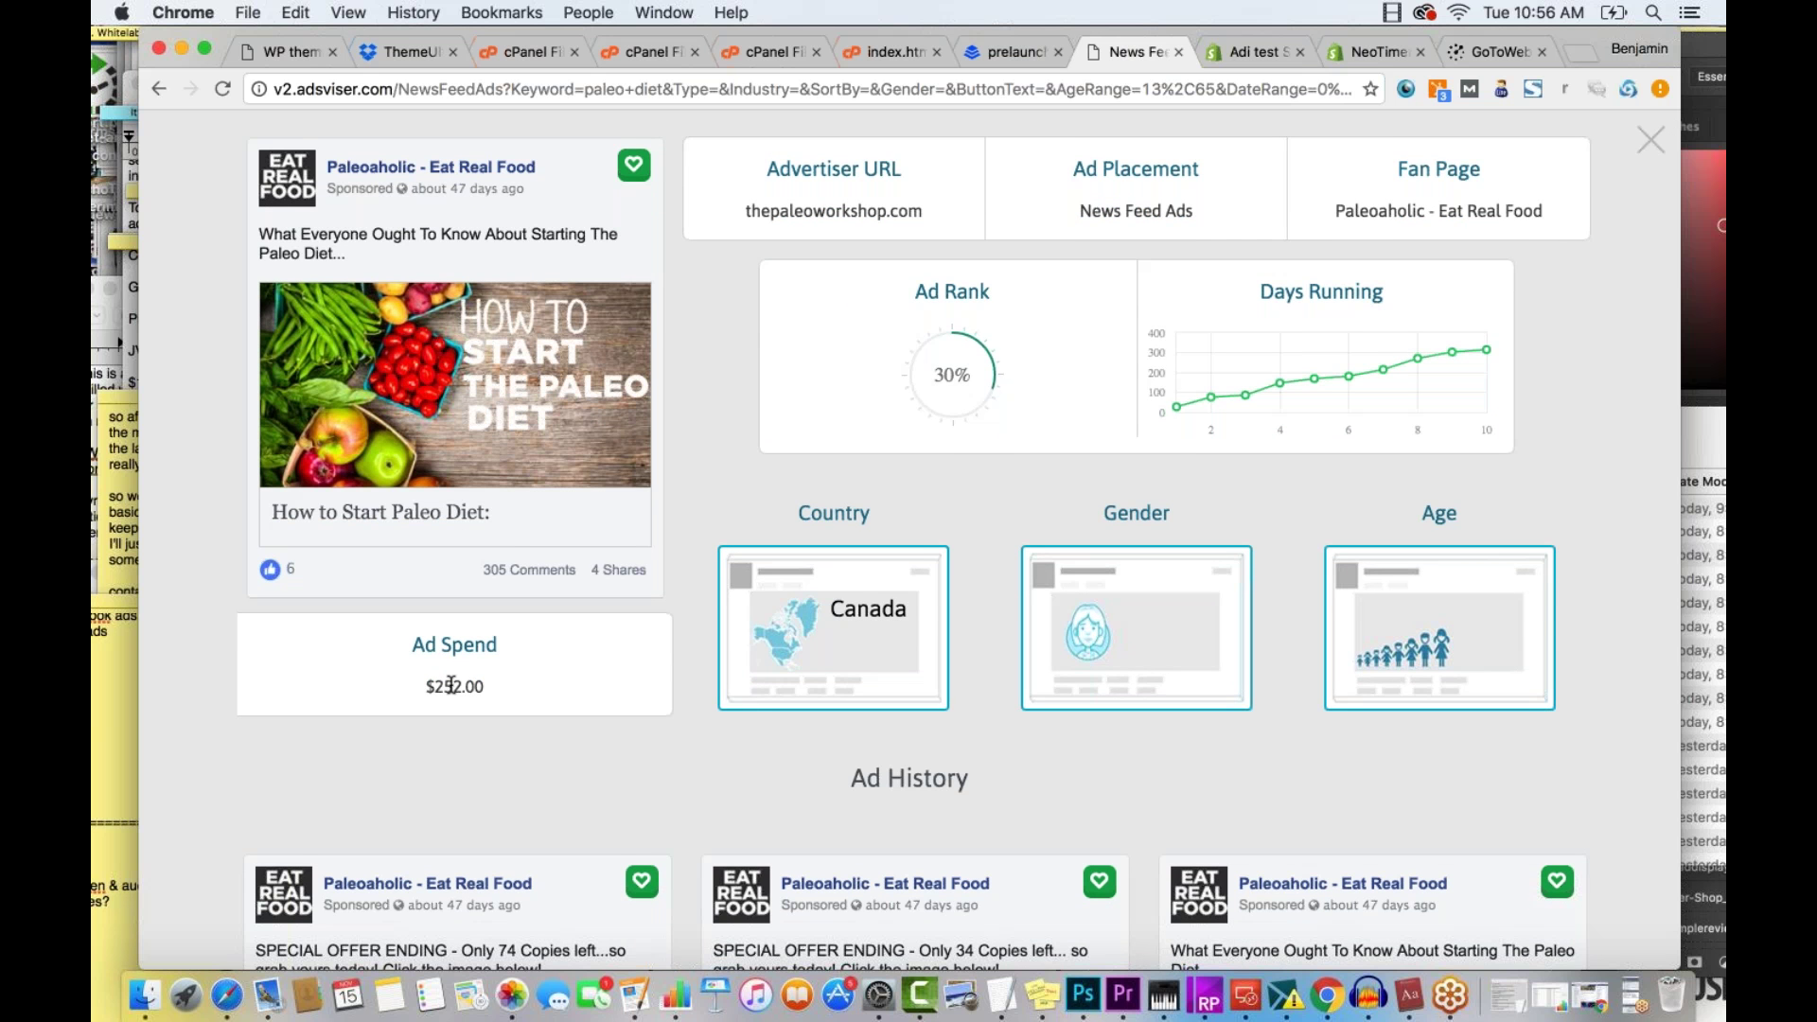
scroll(451, 685, up, 1)
scroll(1612, 155, up, 10)
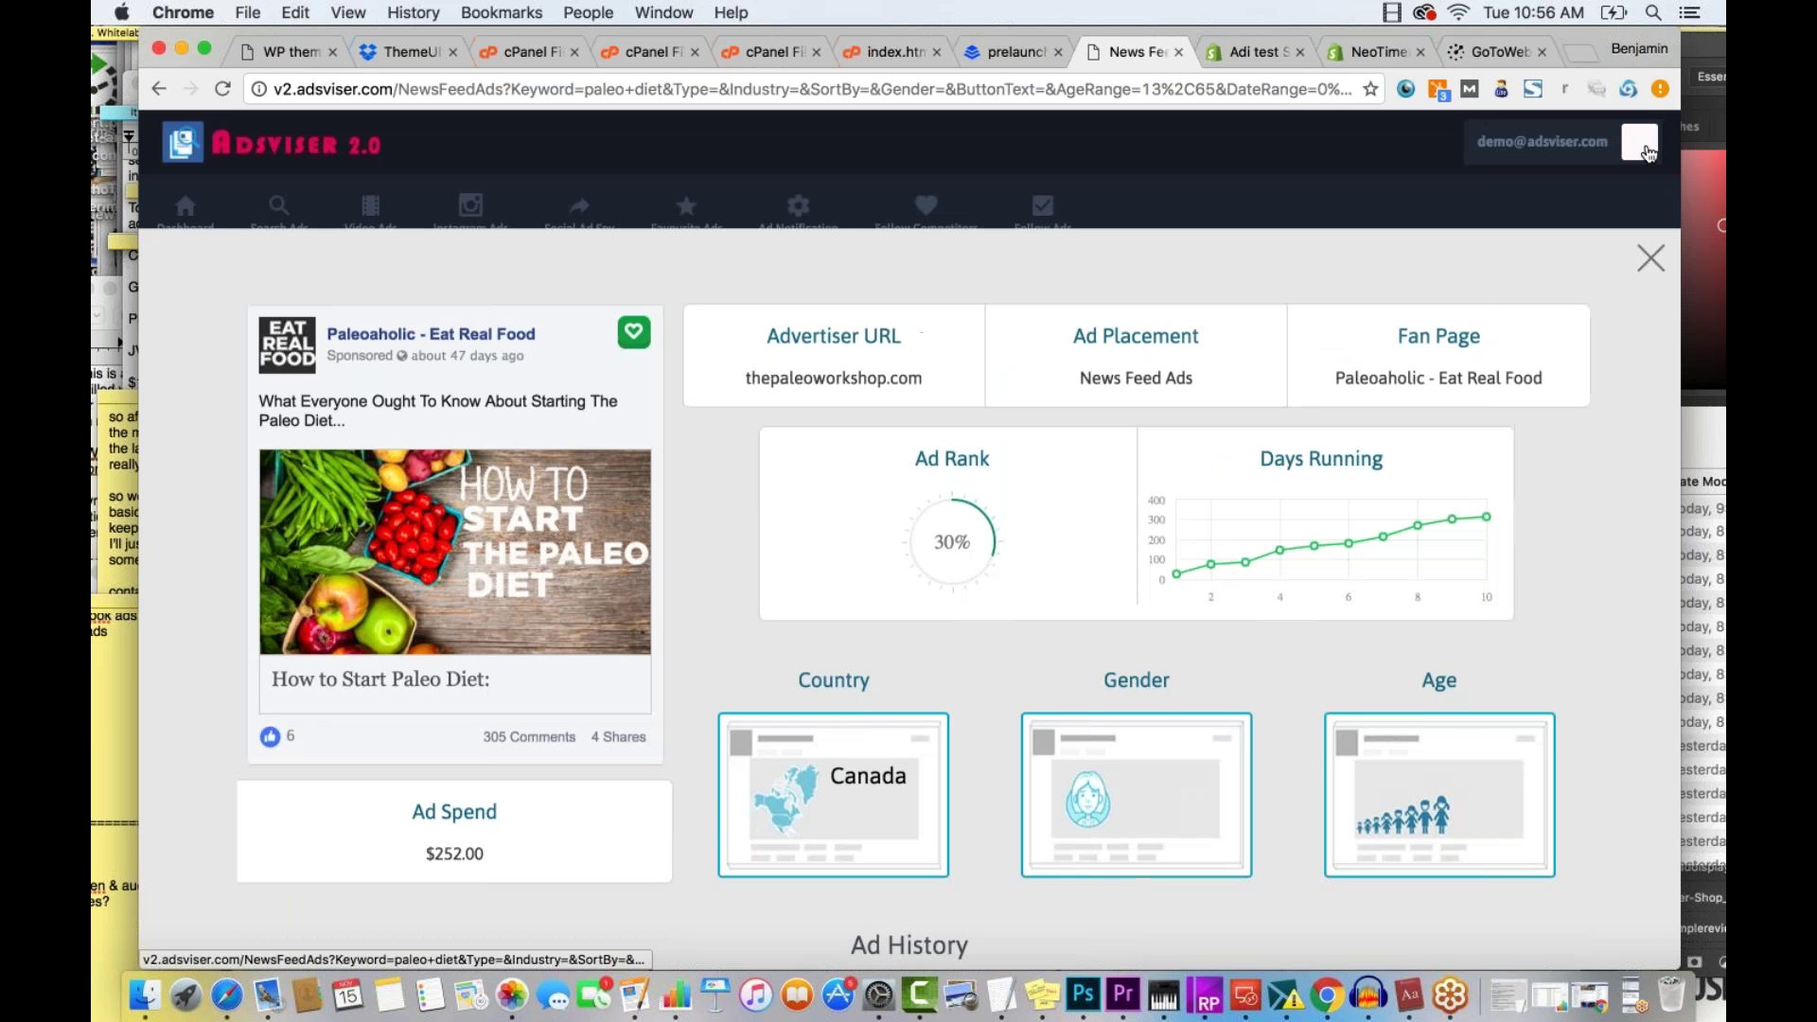
Open the Paleo Grubs "14-Day Paleo Diet Meal Plan" ad with 15061 likes and examine its rank, days running, audience and ad spend
scroll(822, 656, up, 3)
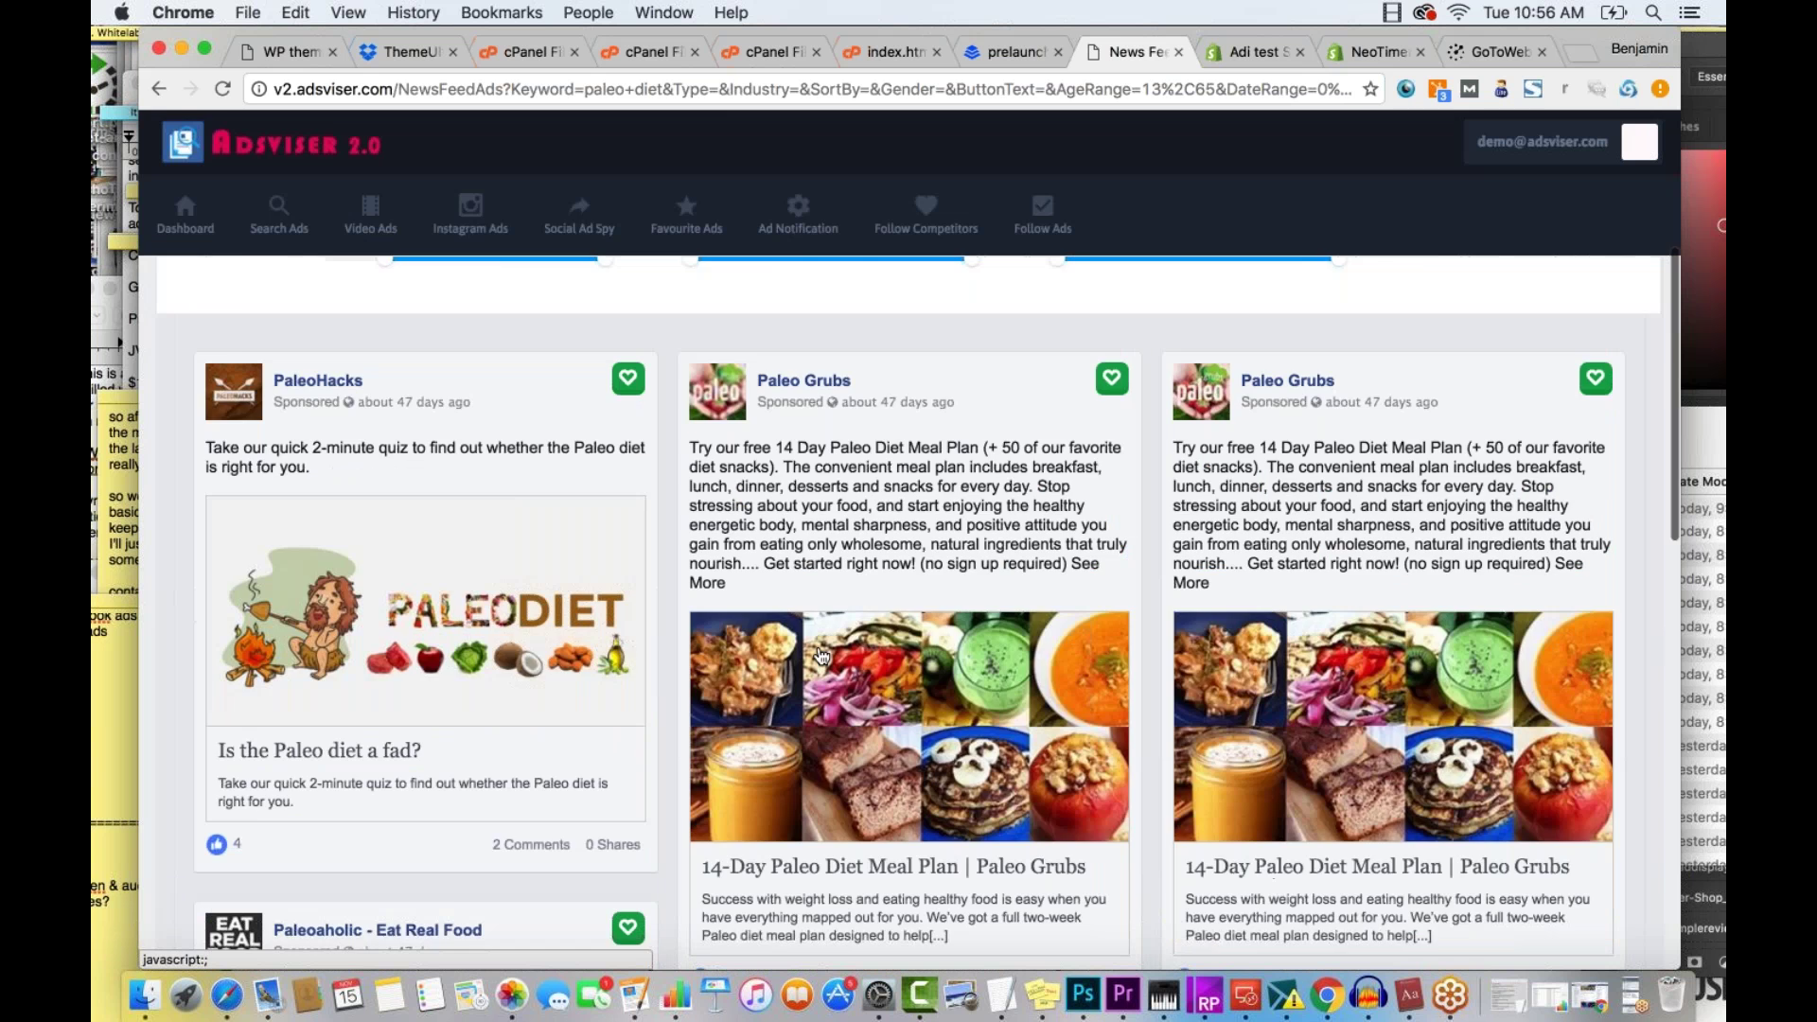
click(821, 655)
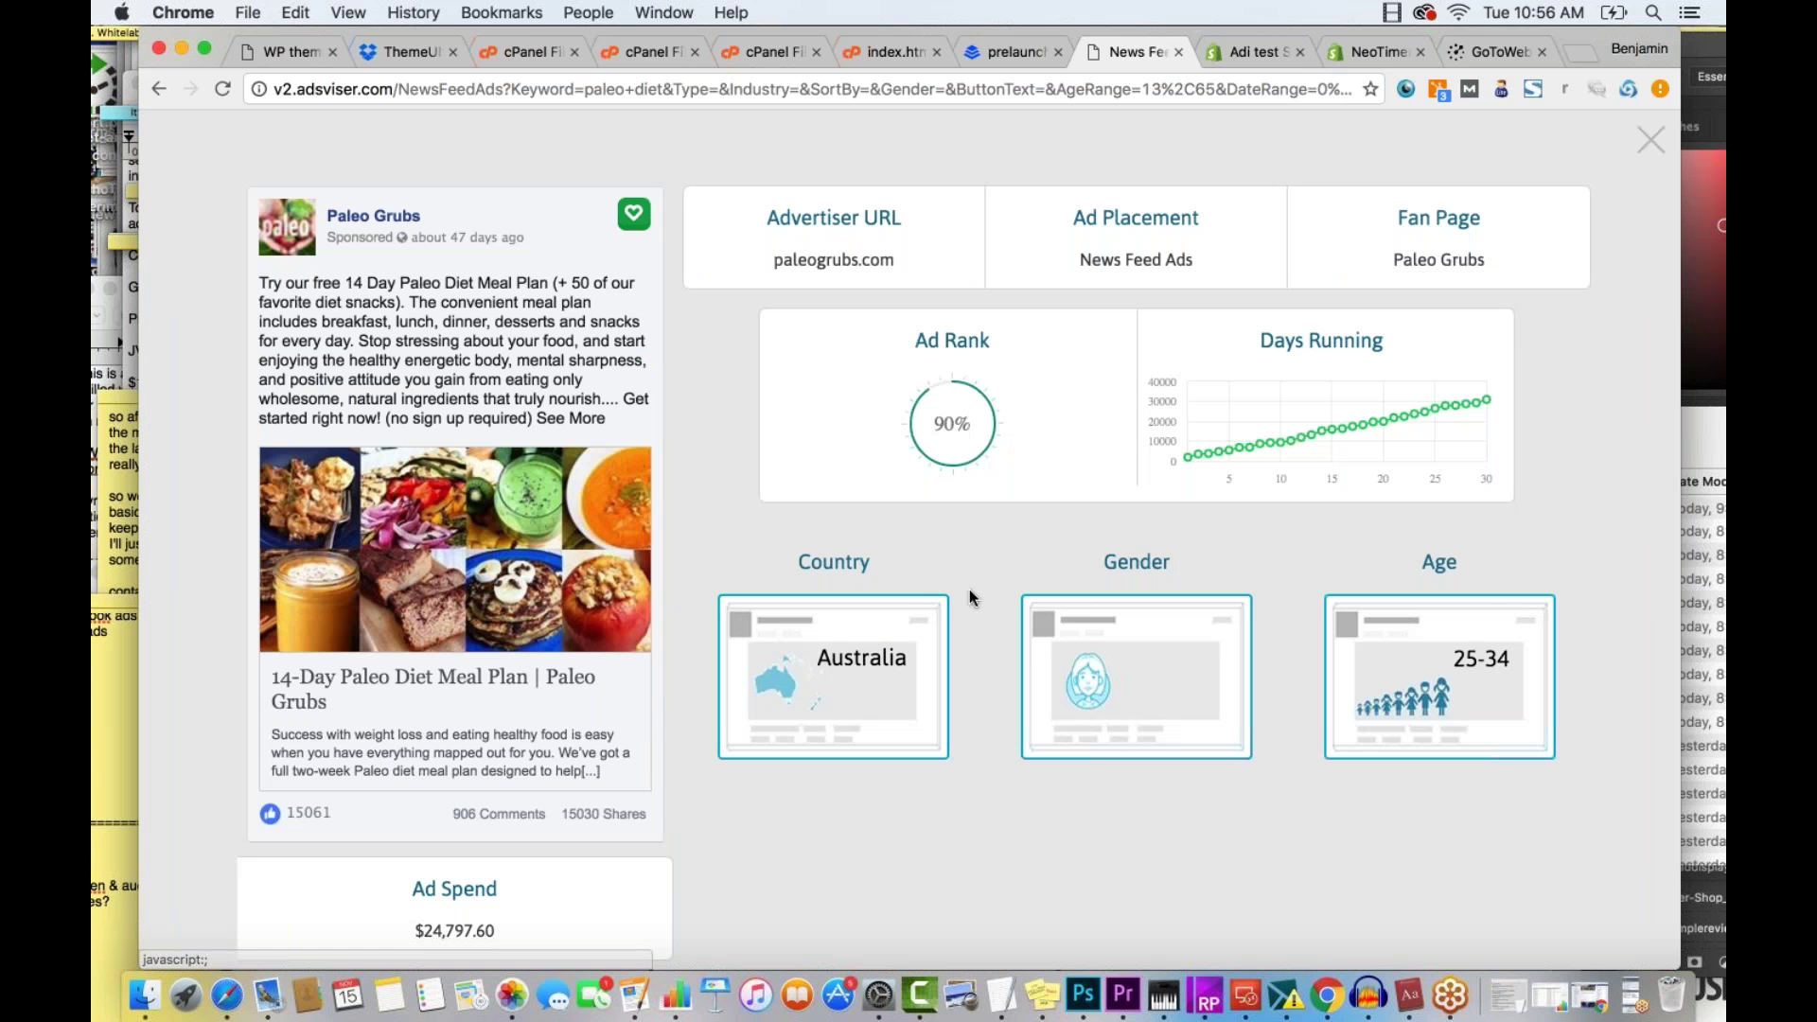
scroll(970, 596, down, 1)
scroll(969, 596, down, 1)
scroll(969, 597, up, 2)
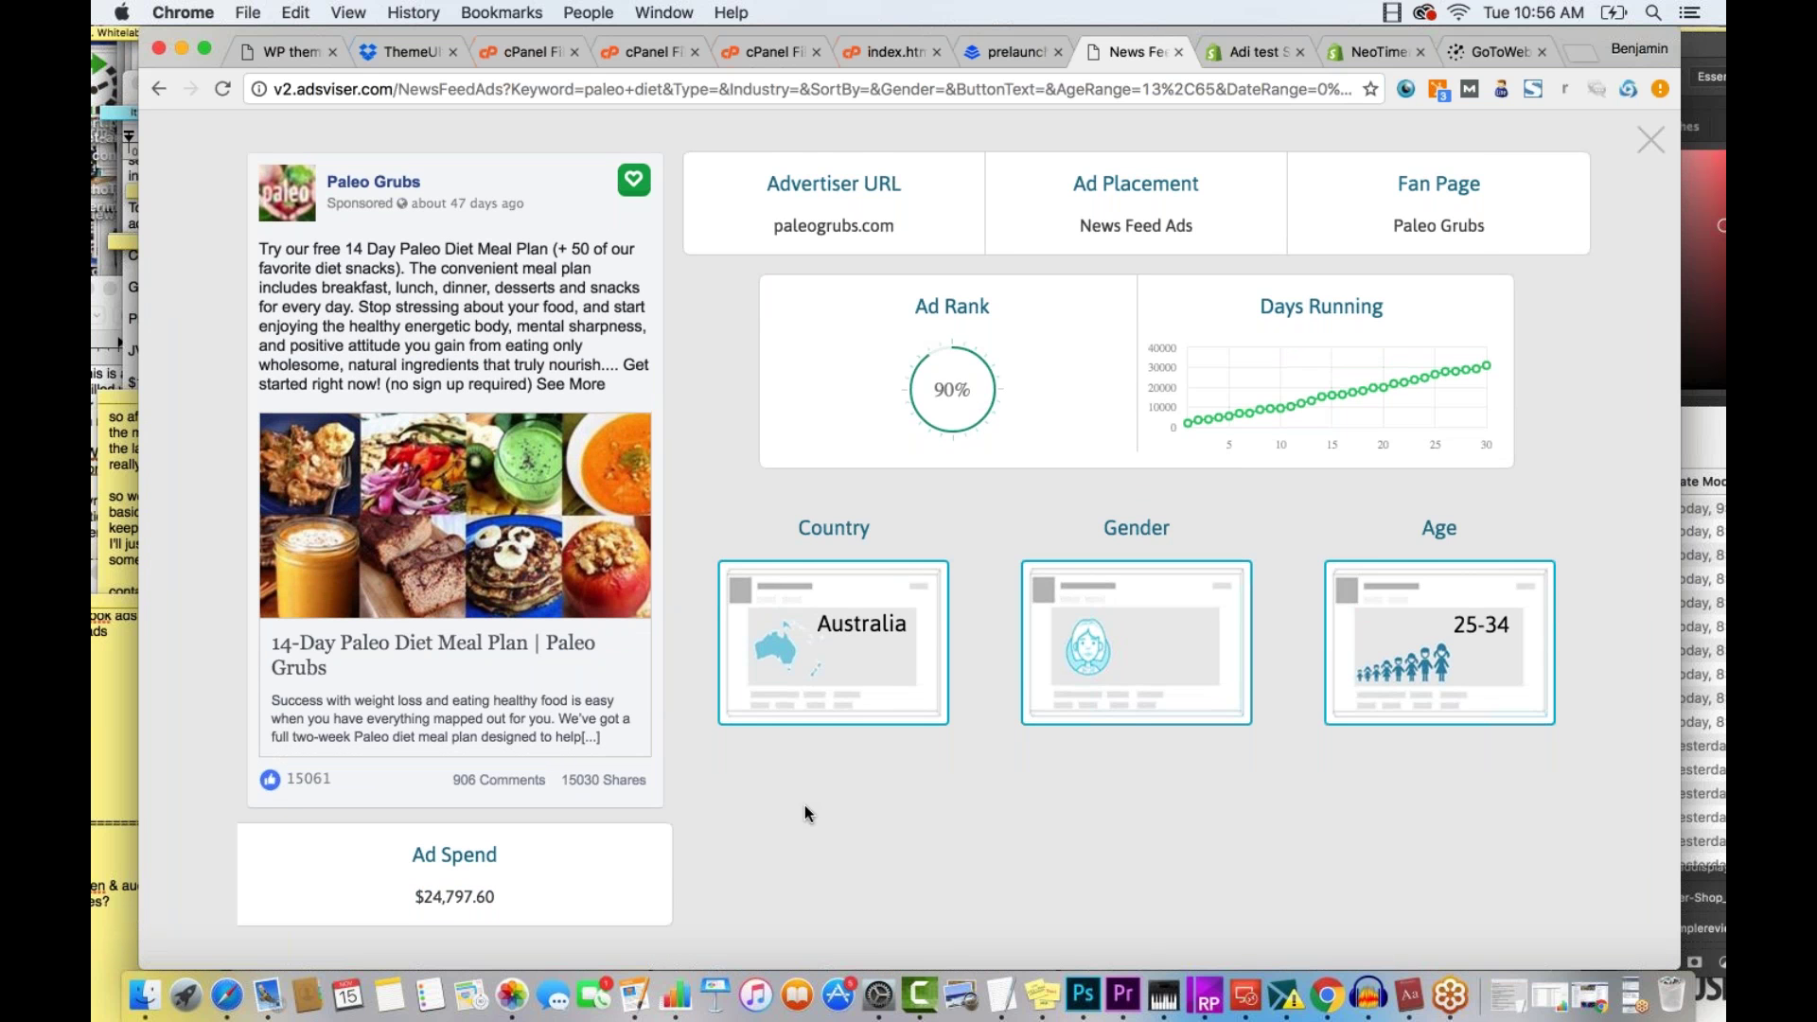
scroll(842, 795, up, 1)
scroll(878, 769, up, 3)
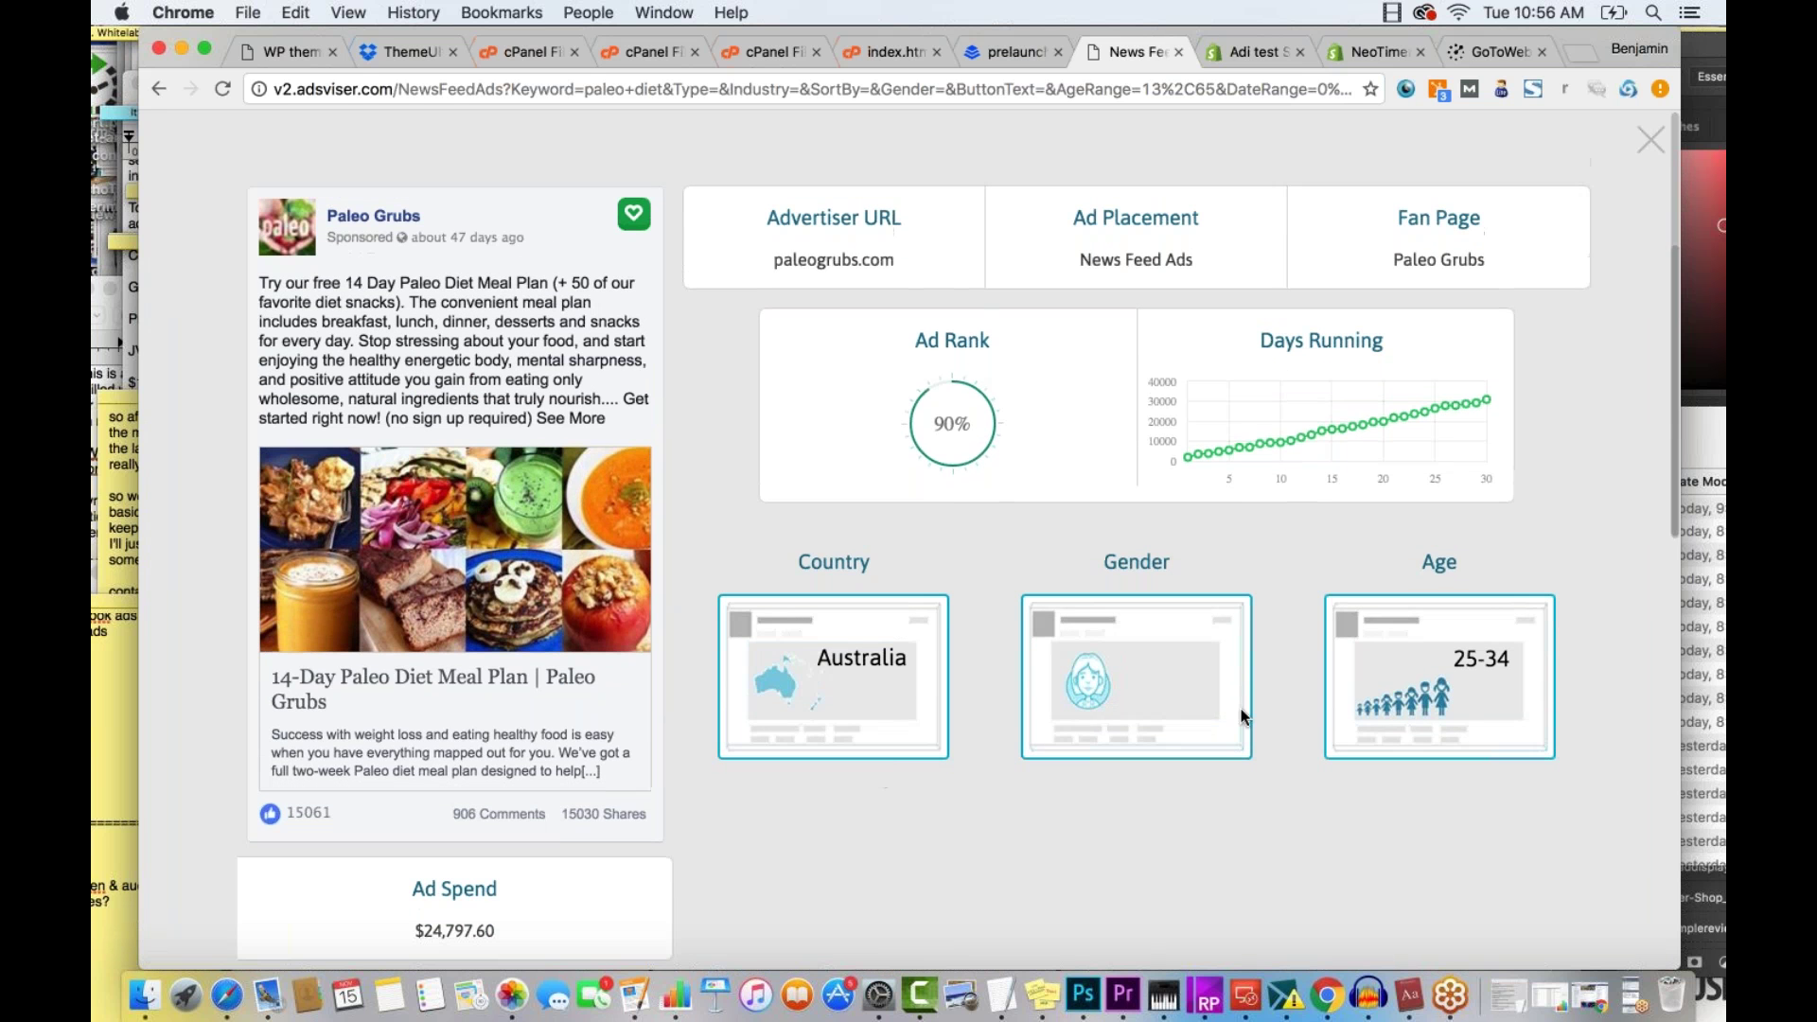
Examine the country, gender and age targeting of the Paleo Grubs ad and close its details
drag(1456, 660, 1488, 660)
click(1511, 660)
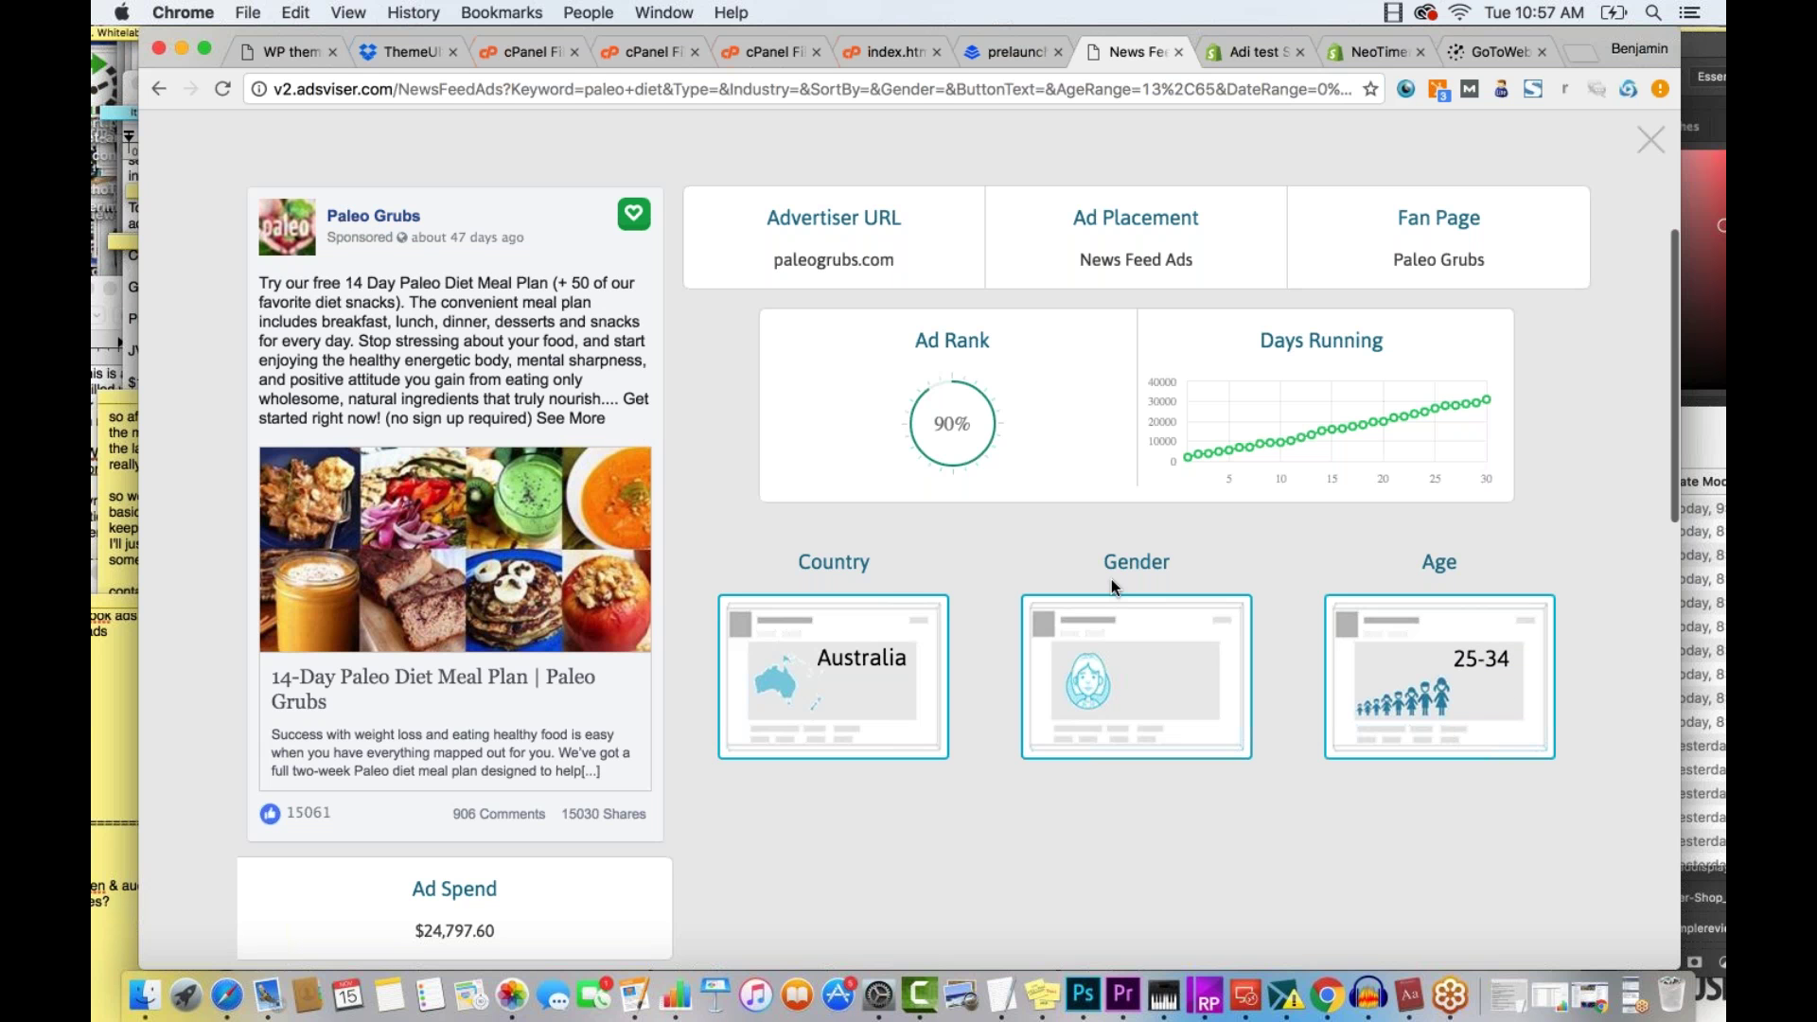
scroll(1111, 579, up, 4)
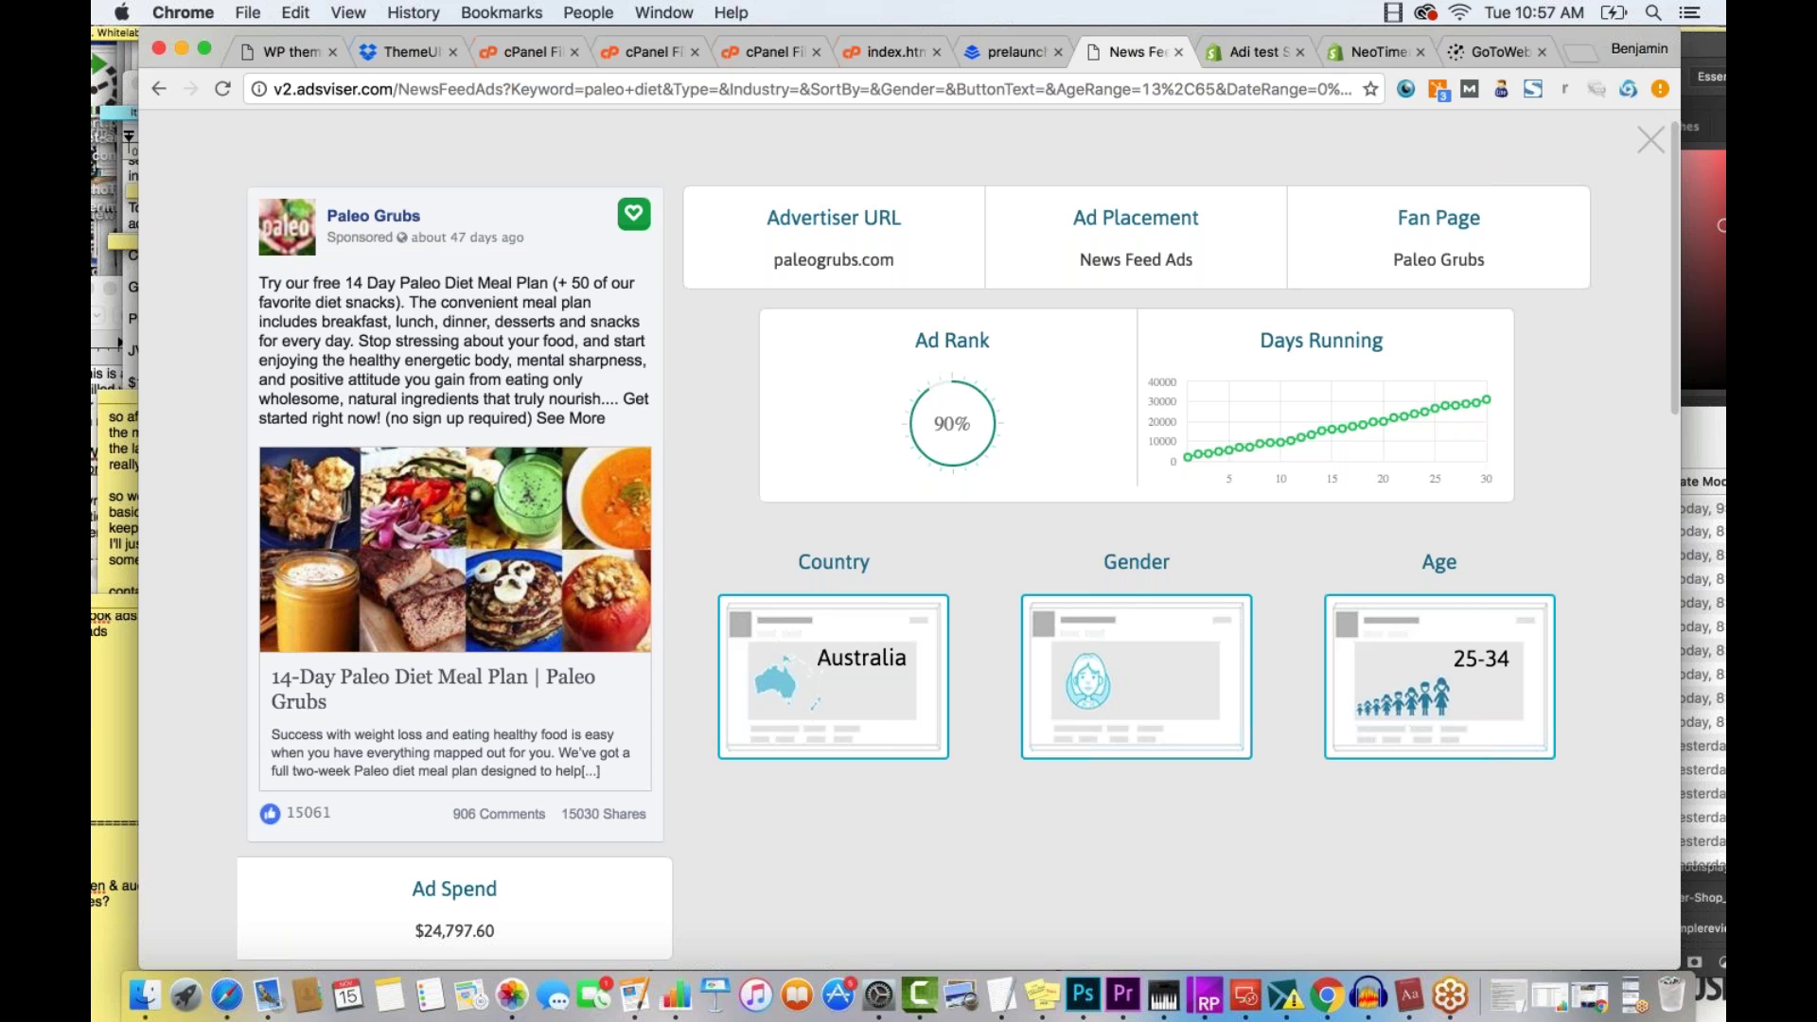
click(1648, 144)
Open Paleoaholic's "START PALEO DIET BOOTCAMP" ad, examine its rank, days running, audience and ad spend, and close its details
scroll(1019, 615, down, 10)
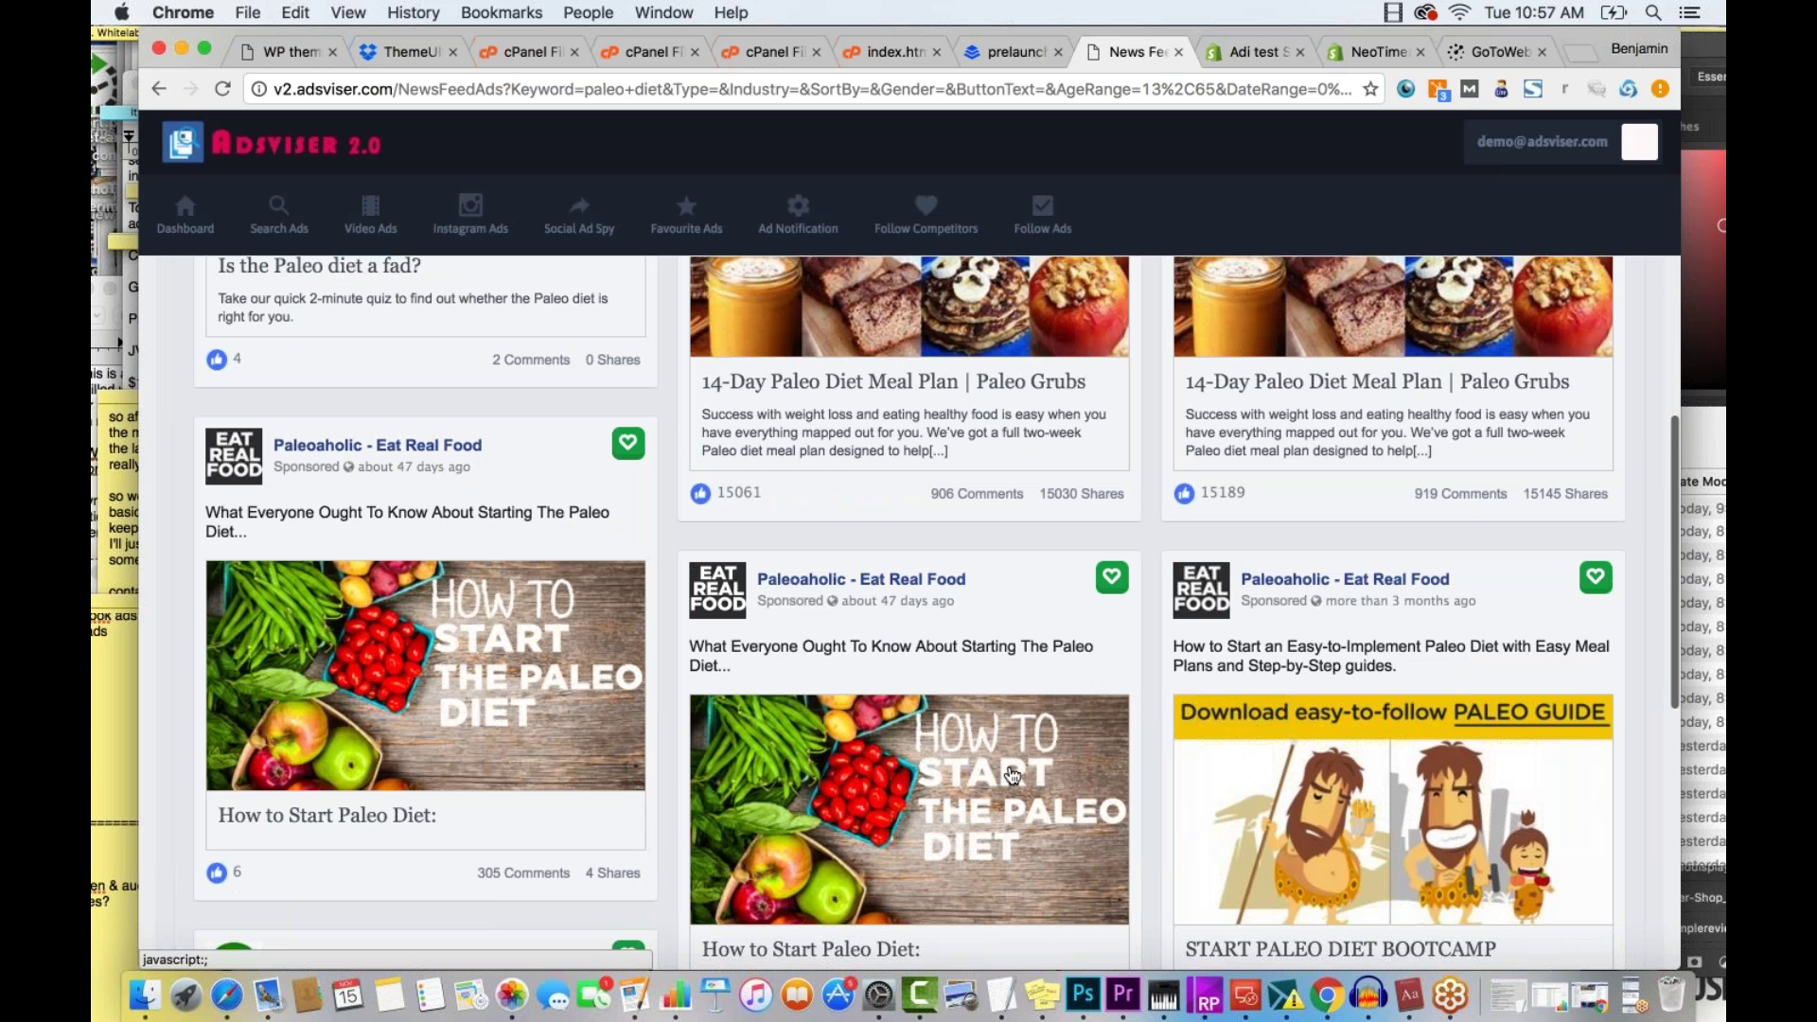
click(1394, 810)
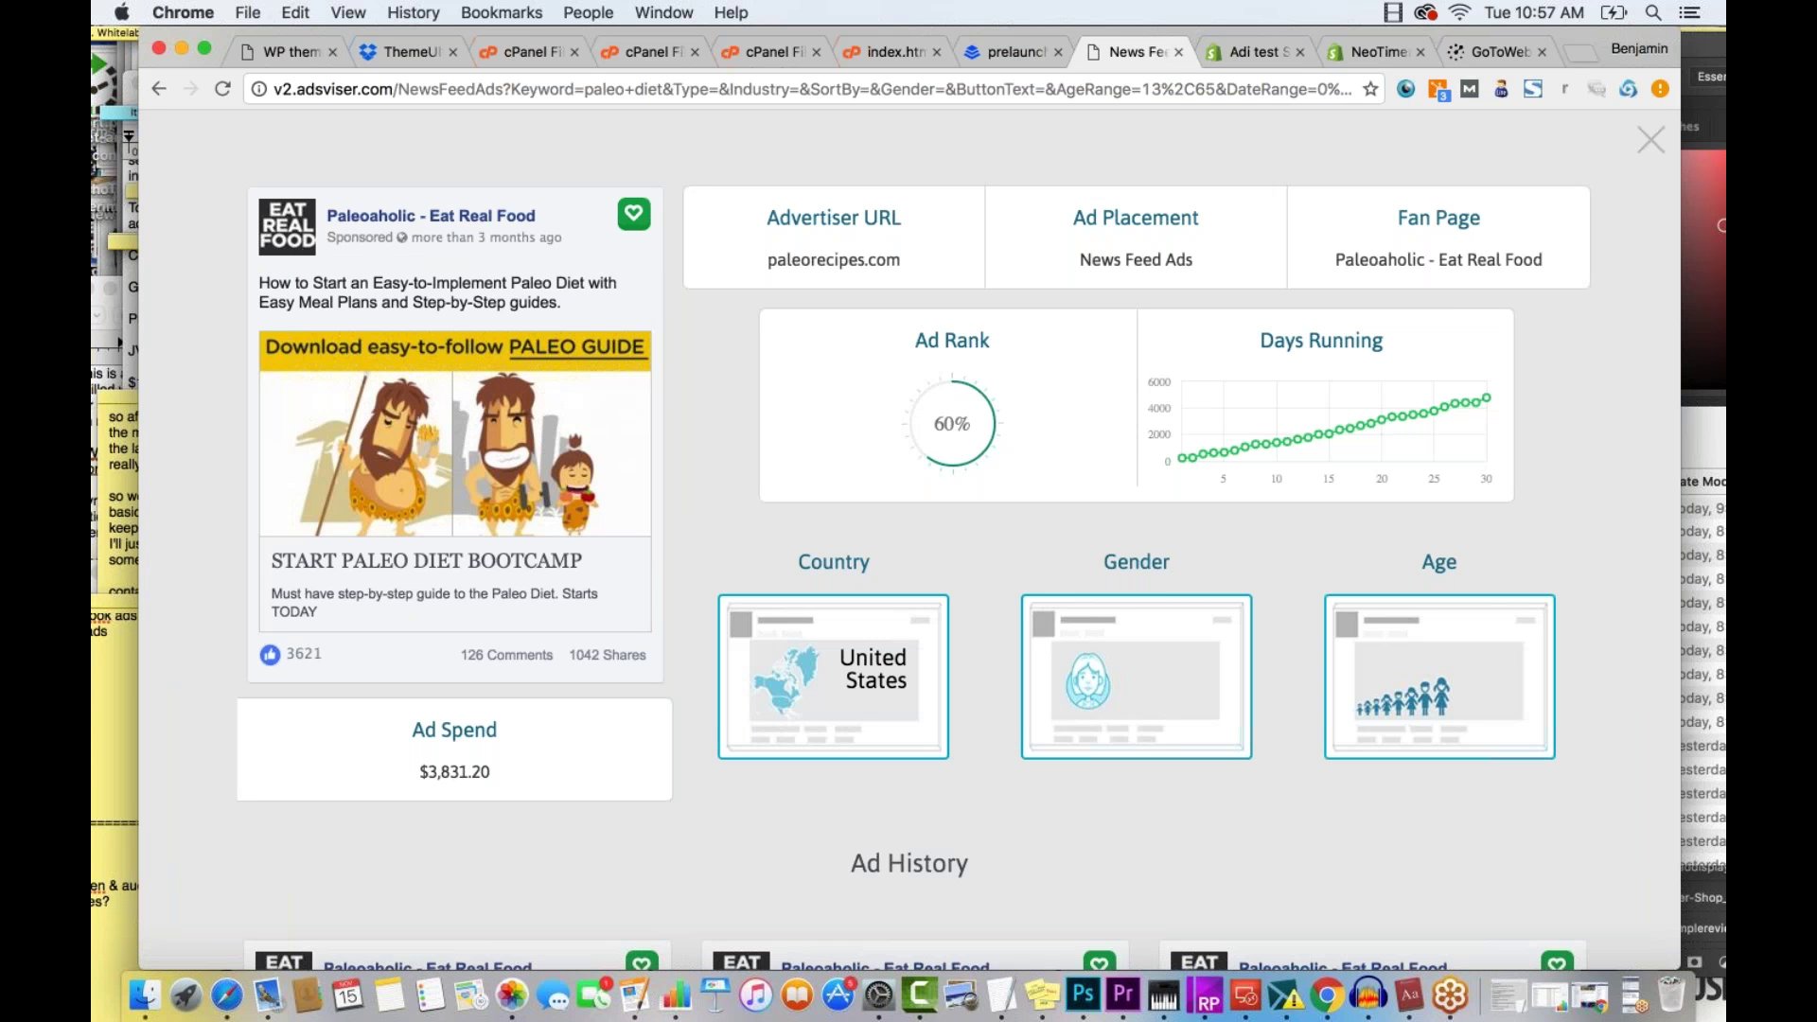
scroll(1100, 408, up, 1)
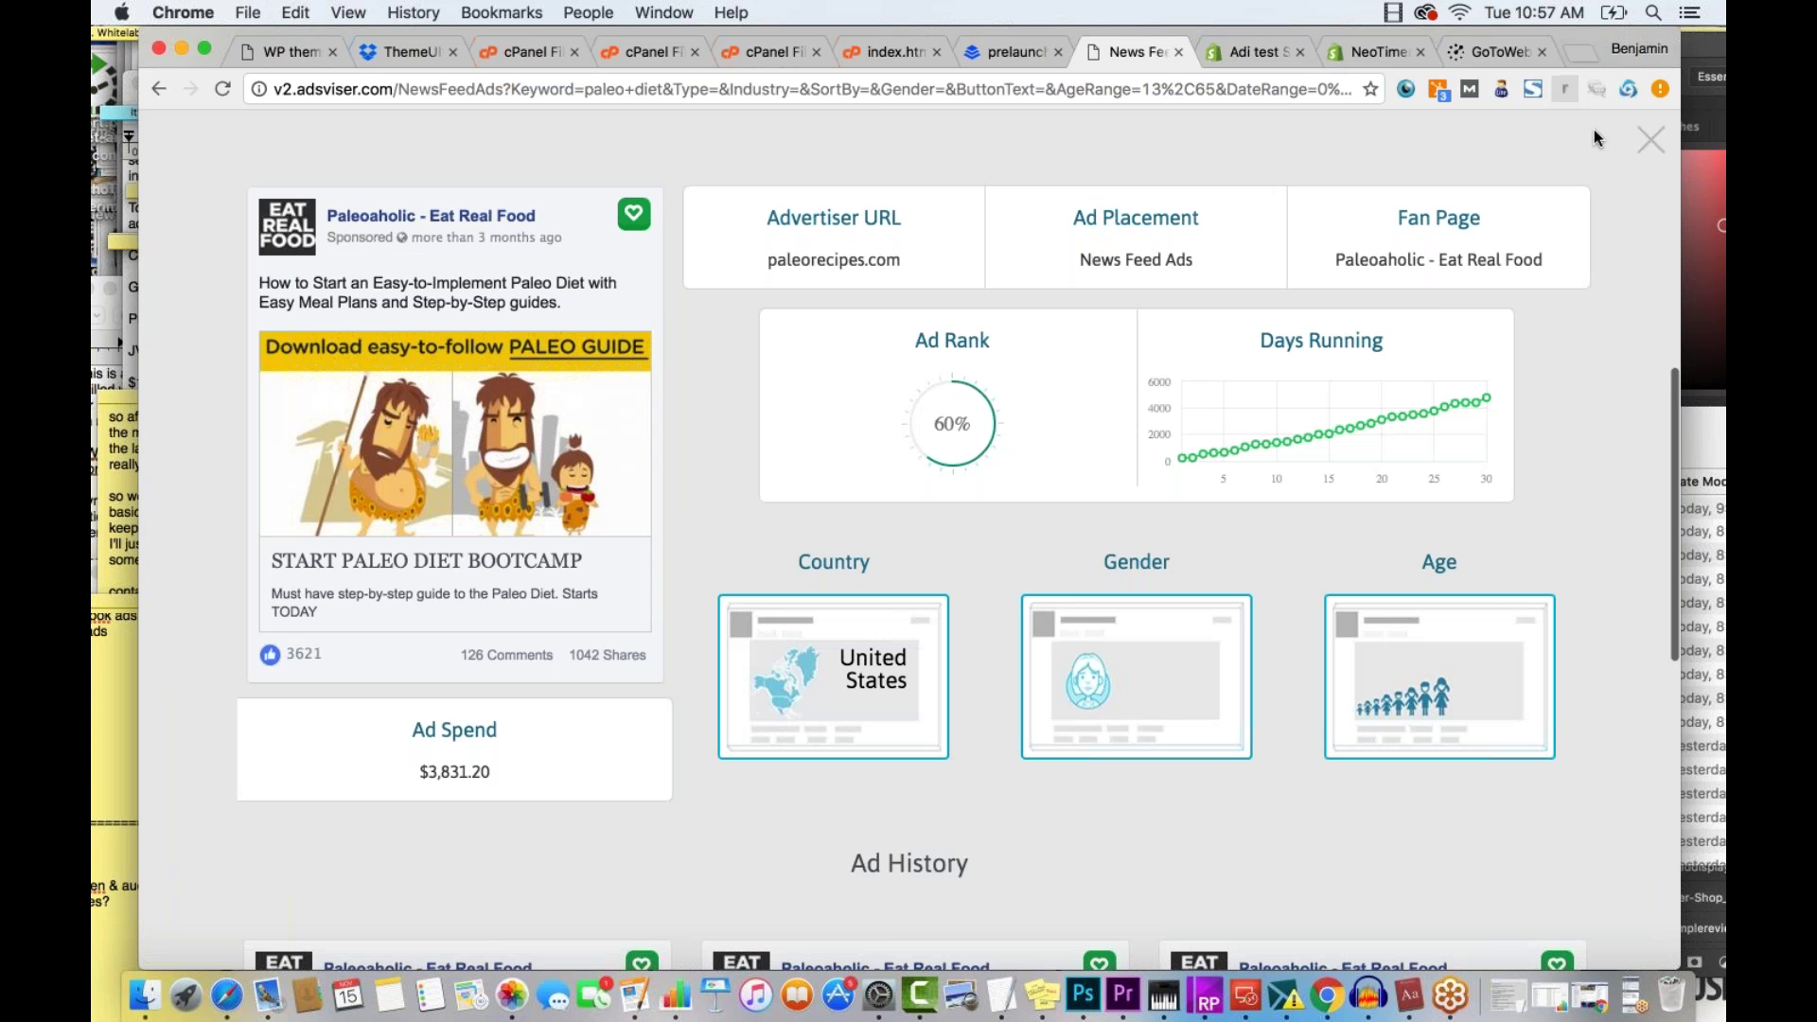
scroll(909, 540, up, 1)
click(1651, 158)
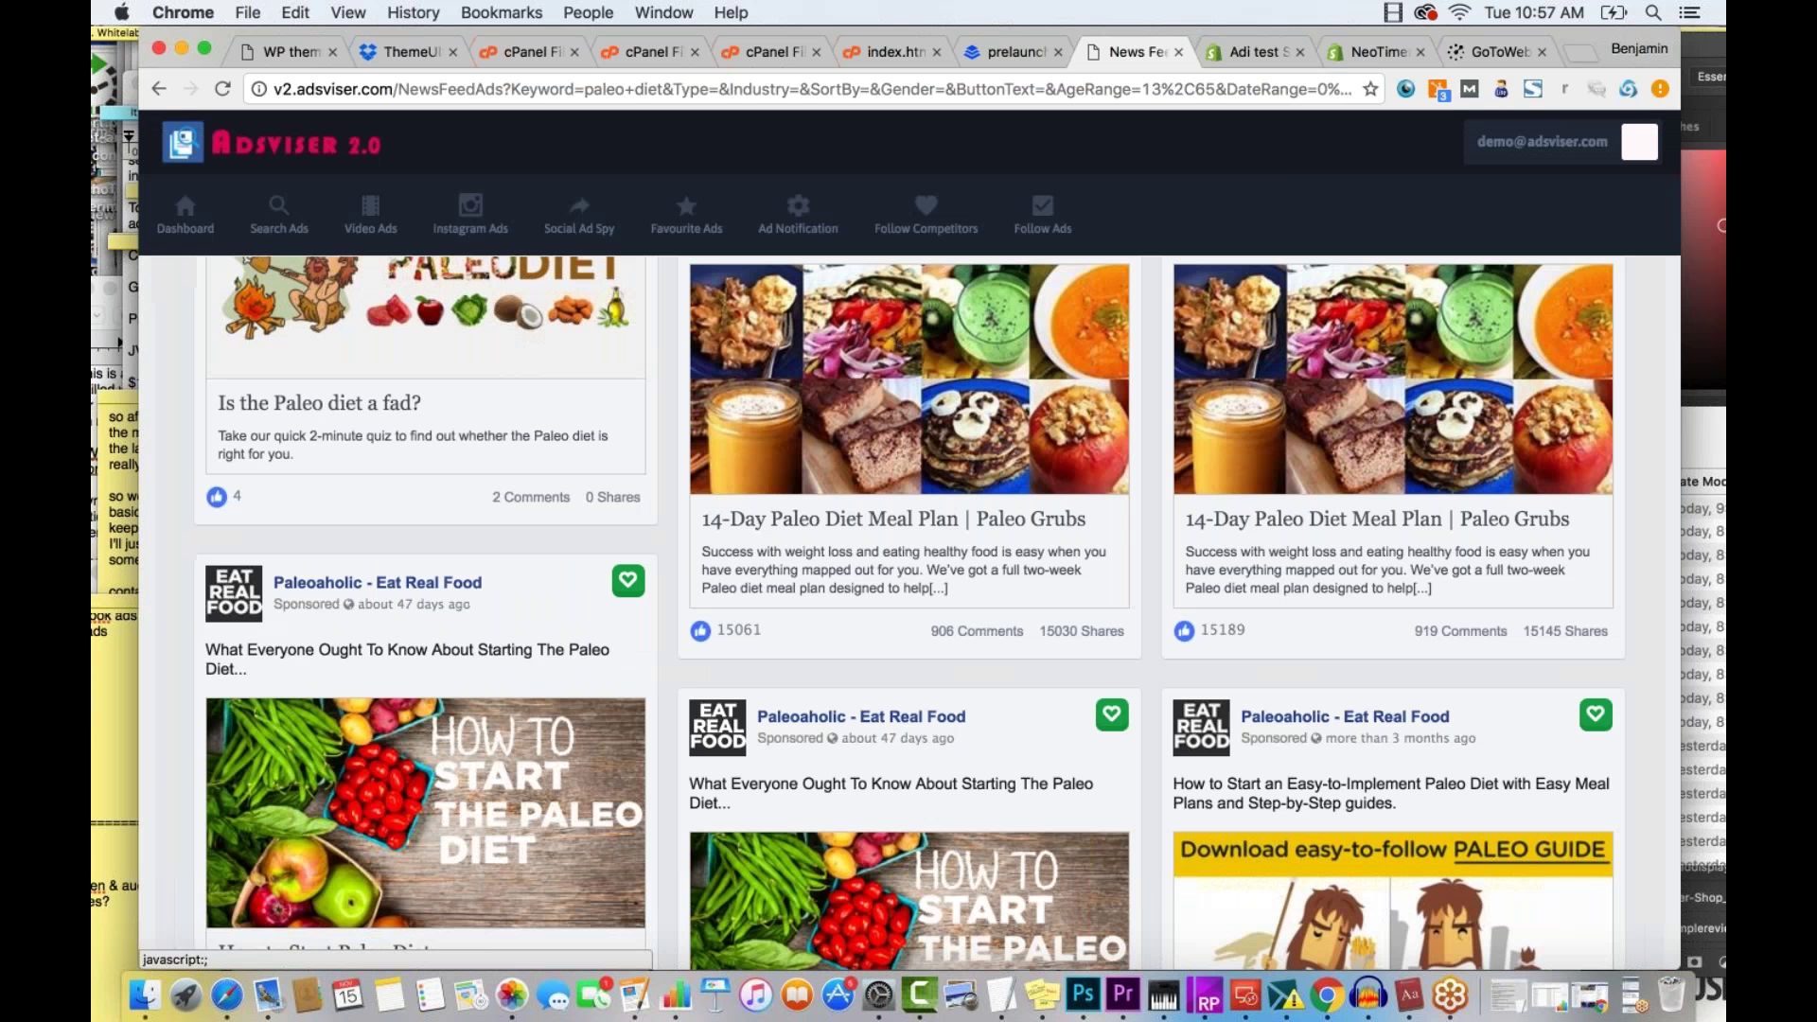
Add Paleoaholic's paleo guide ad to the favourites and look through the Favourite Ads page
click(1596, 717)
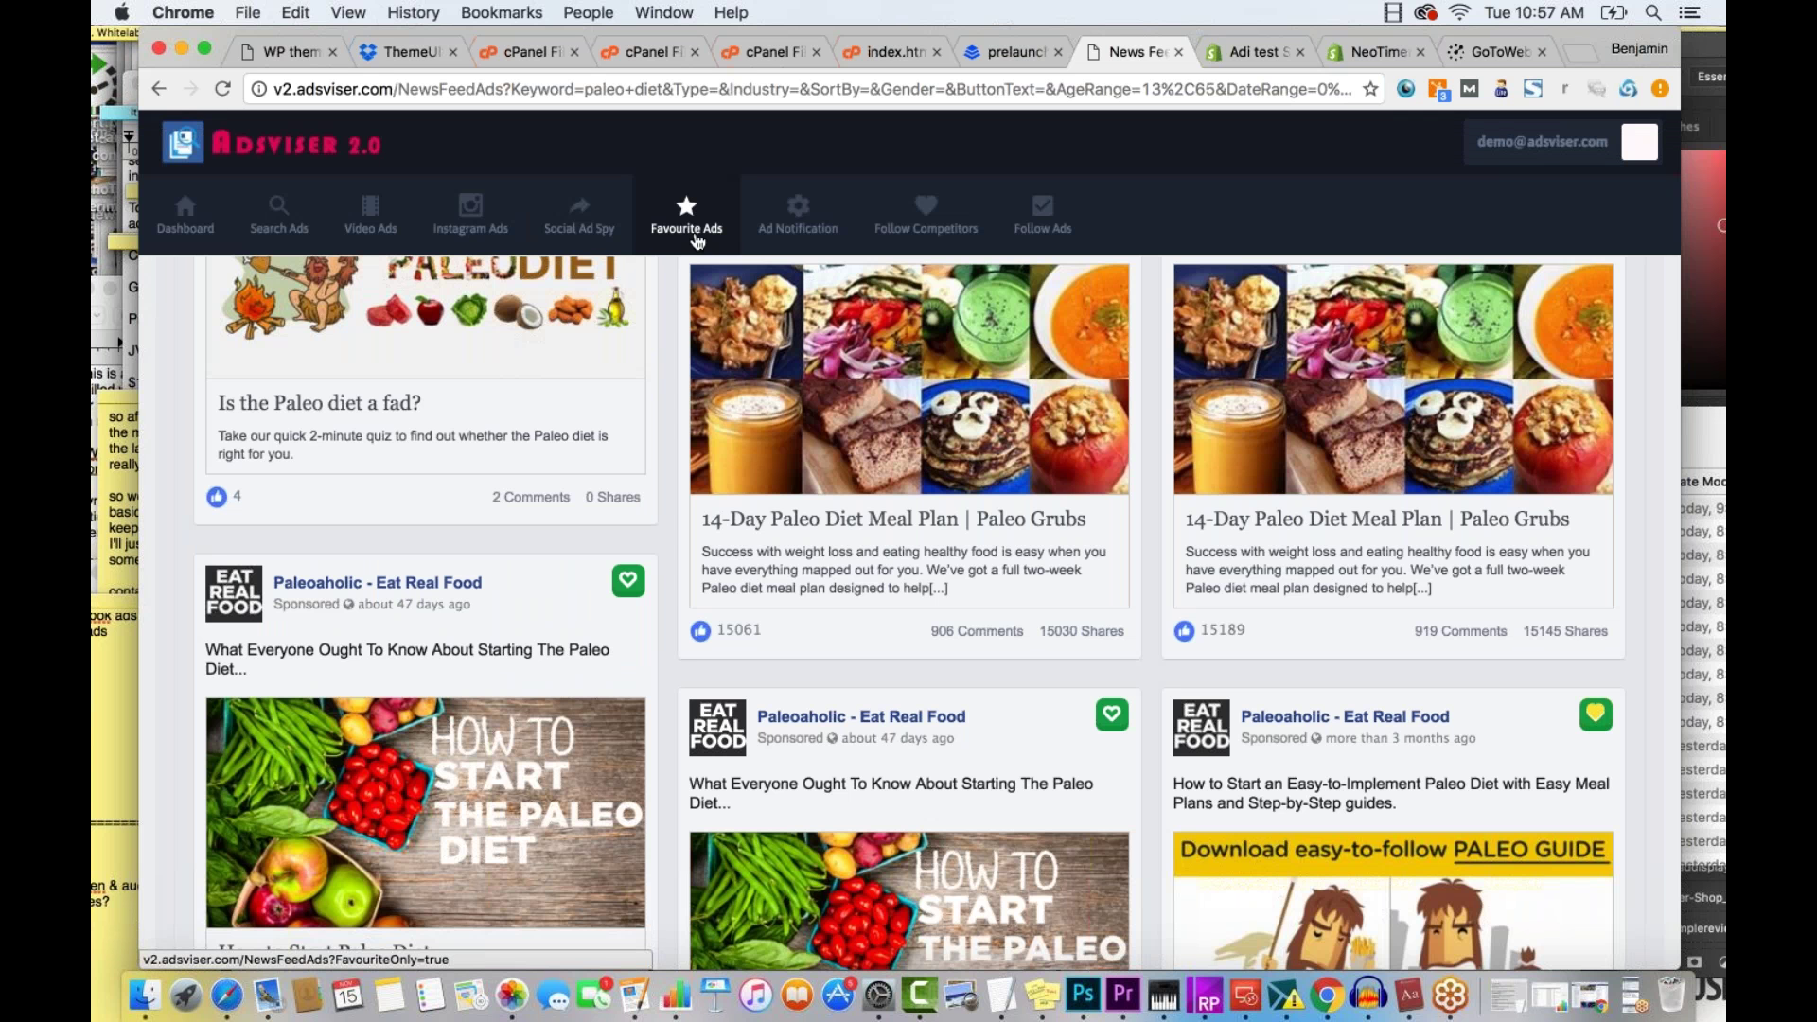
click(691, 225)
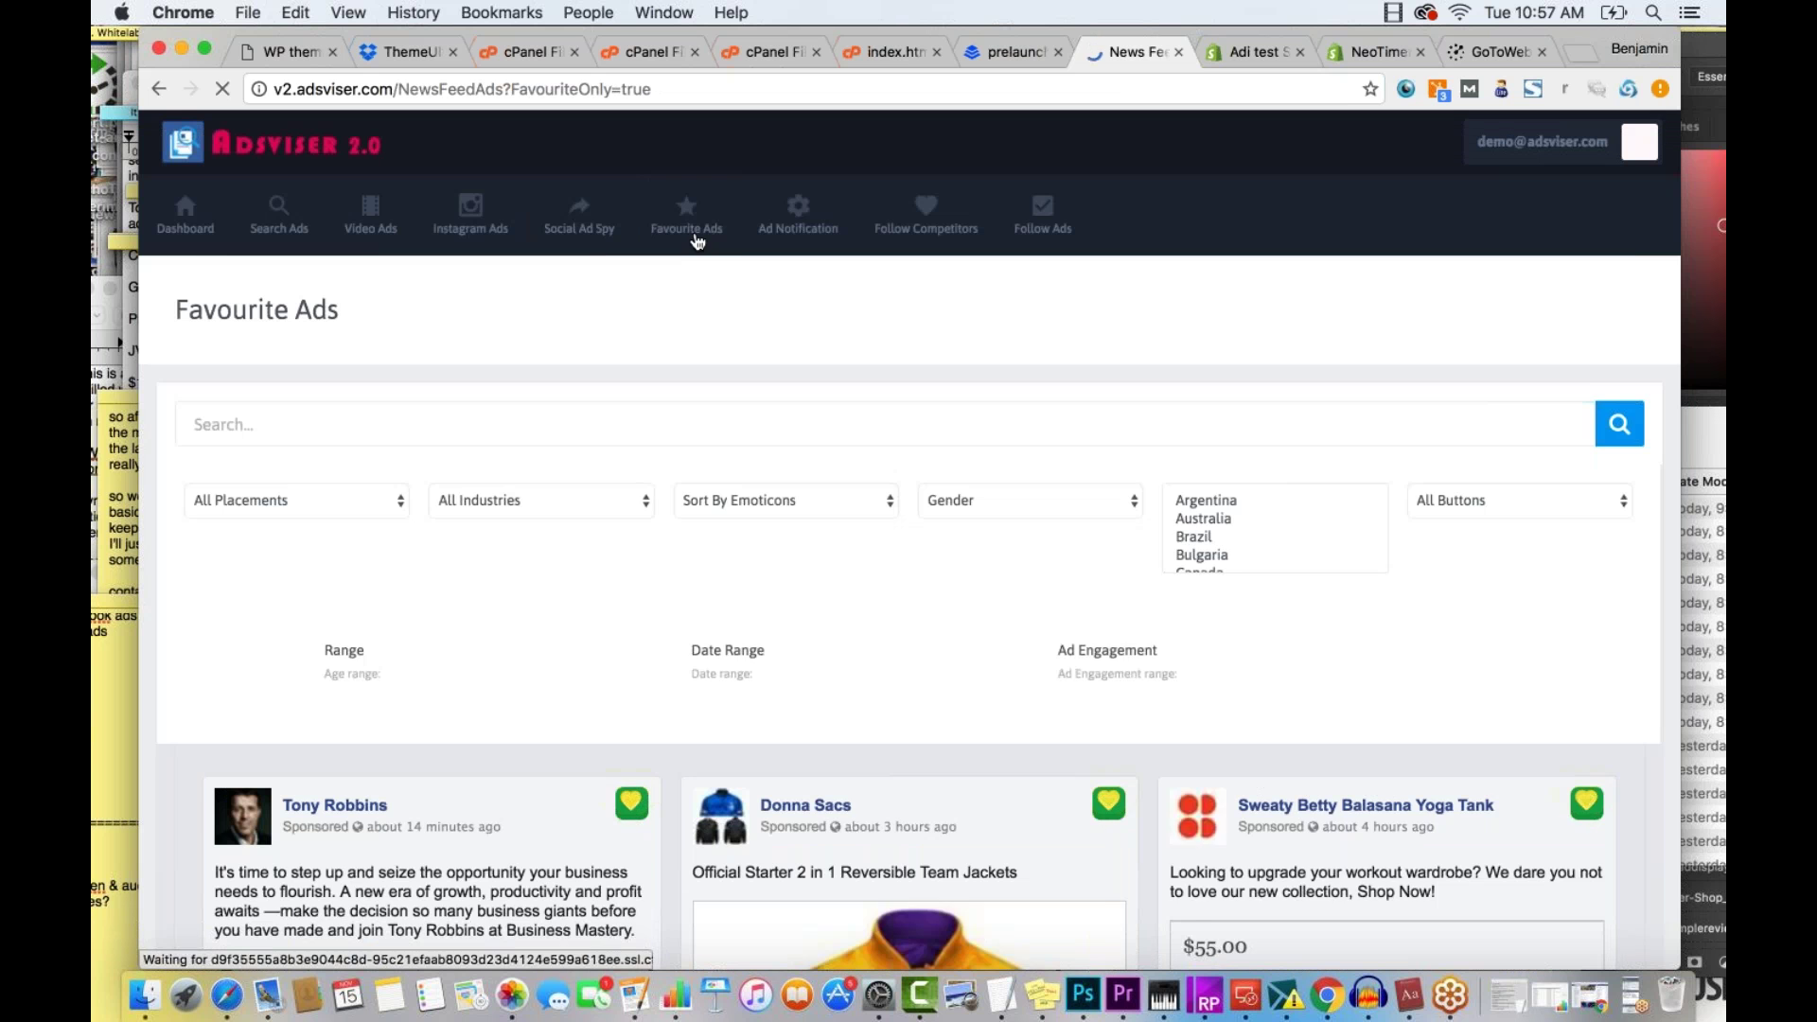
scroll(657, 610, down, 5)
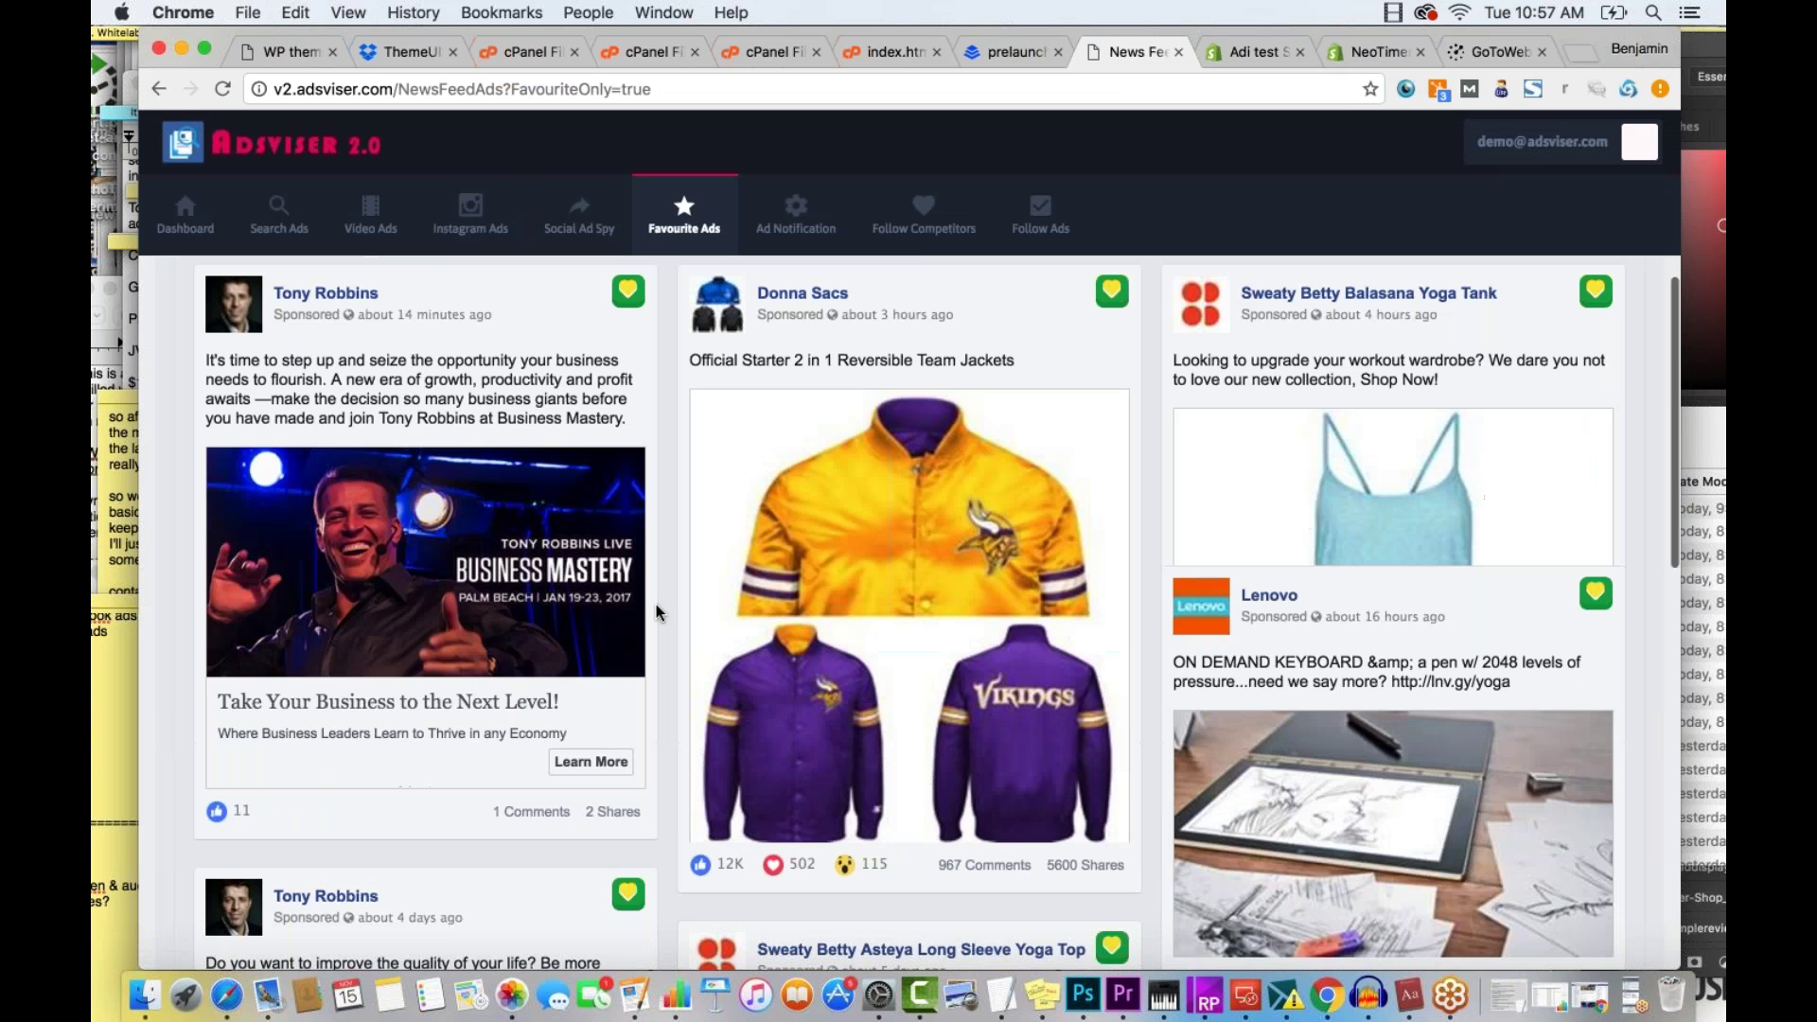
scroll(657, 611, up, 5)
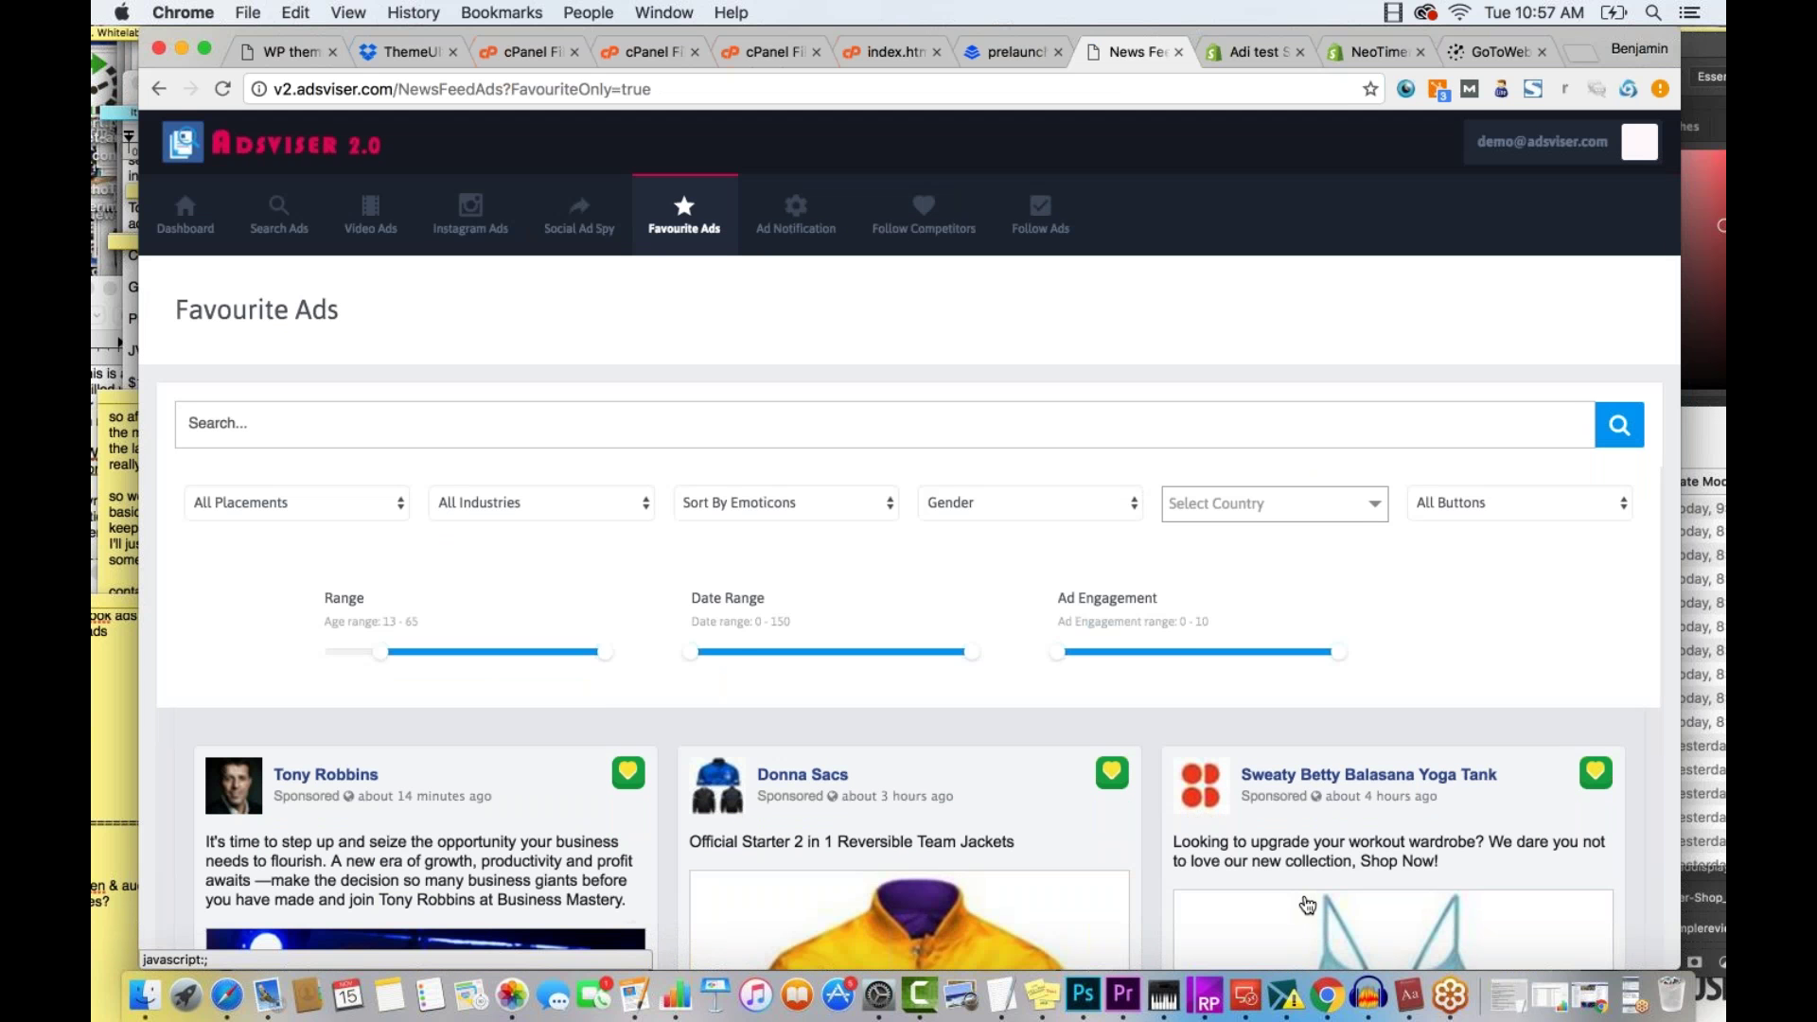
scroll(1307, 906, down, 1)
scroll(612, 648, down, 8)
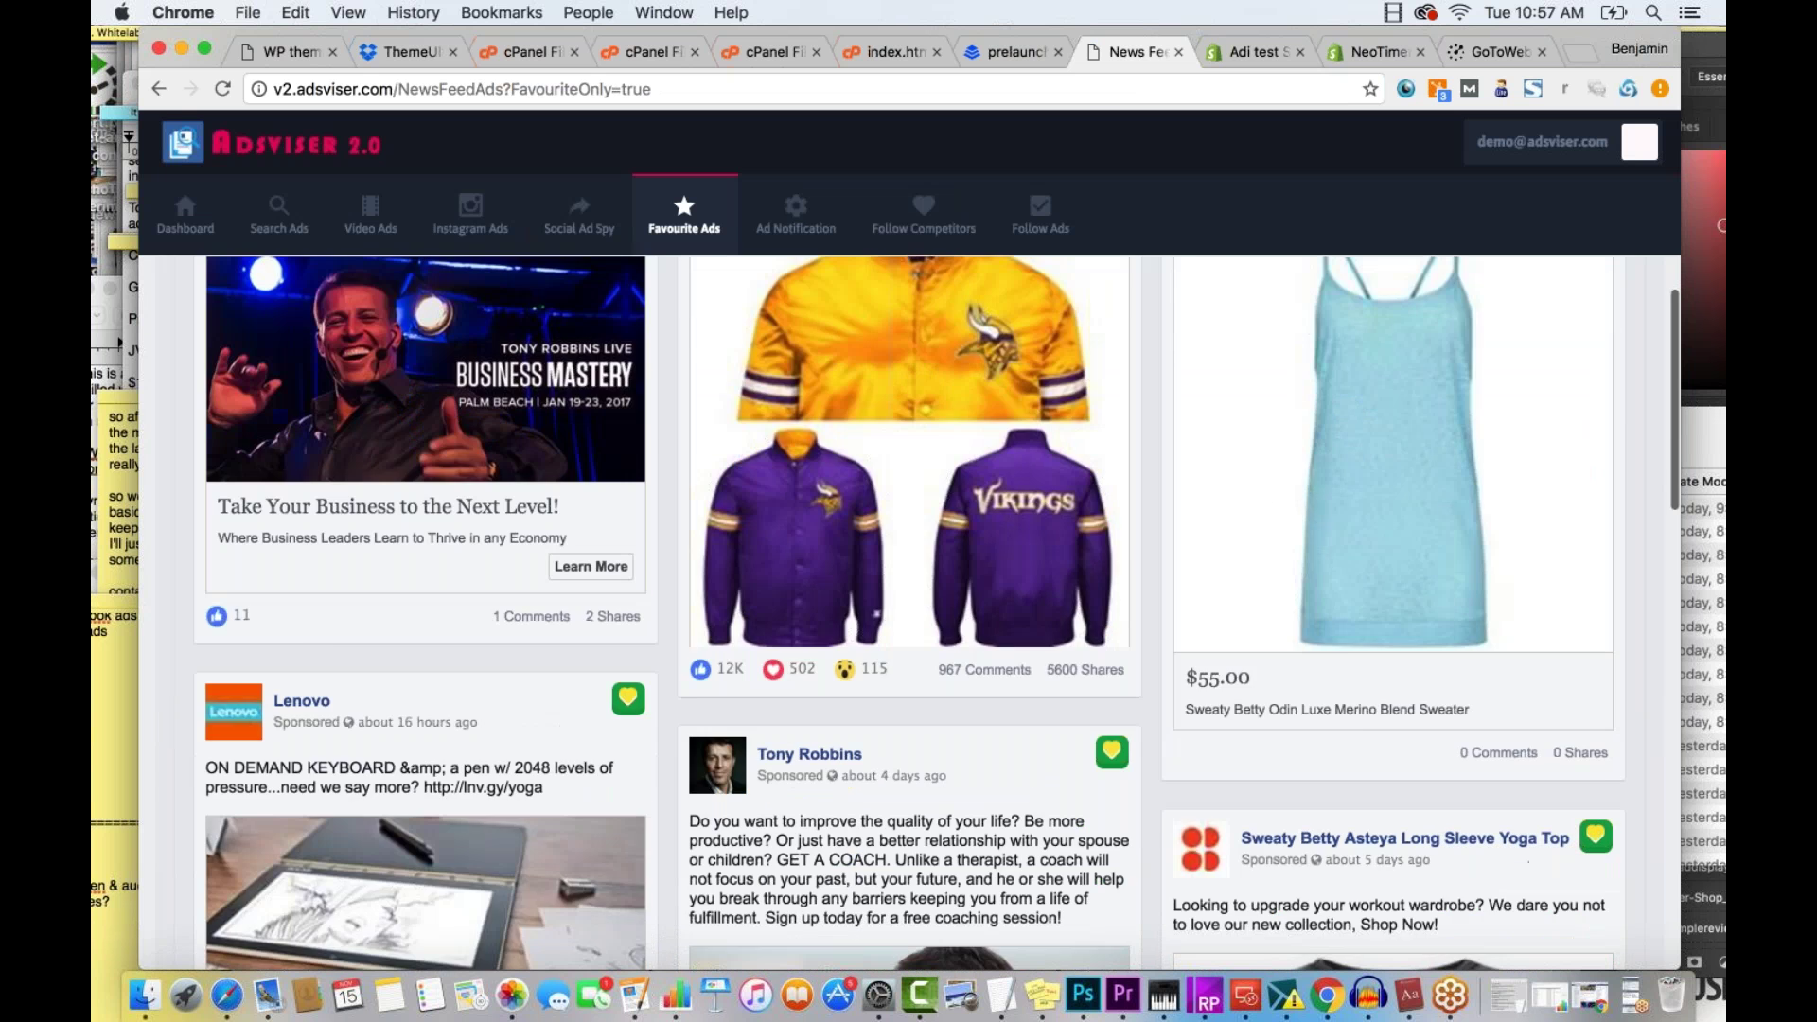
scroll(612, 648, up, 5)
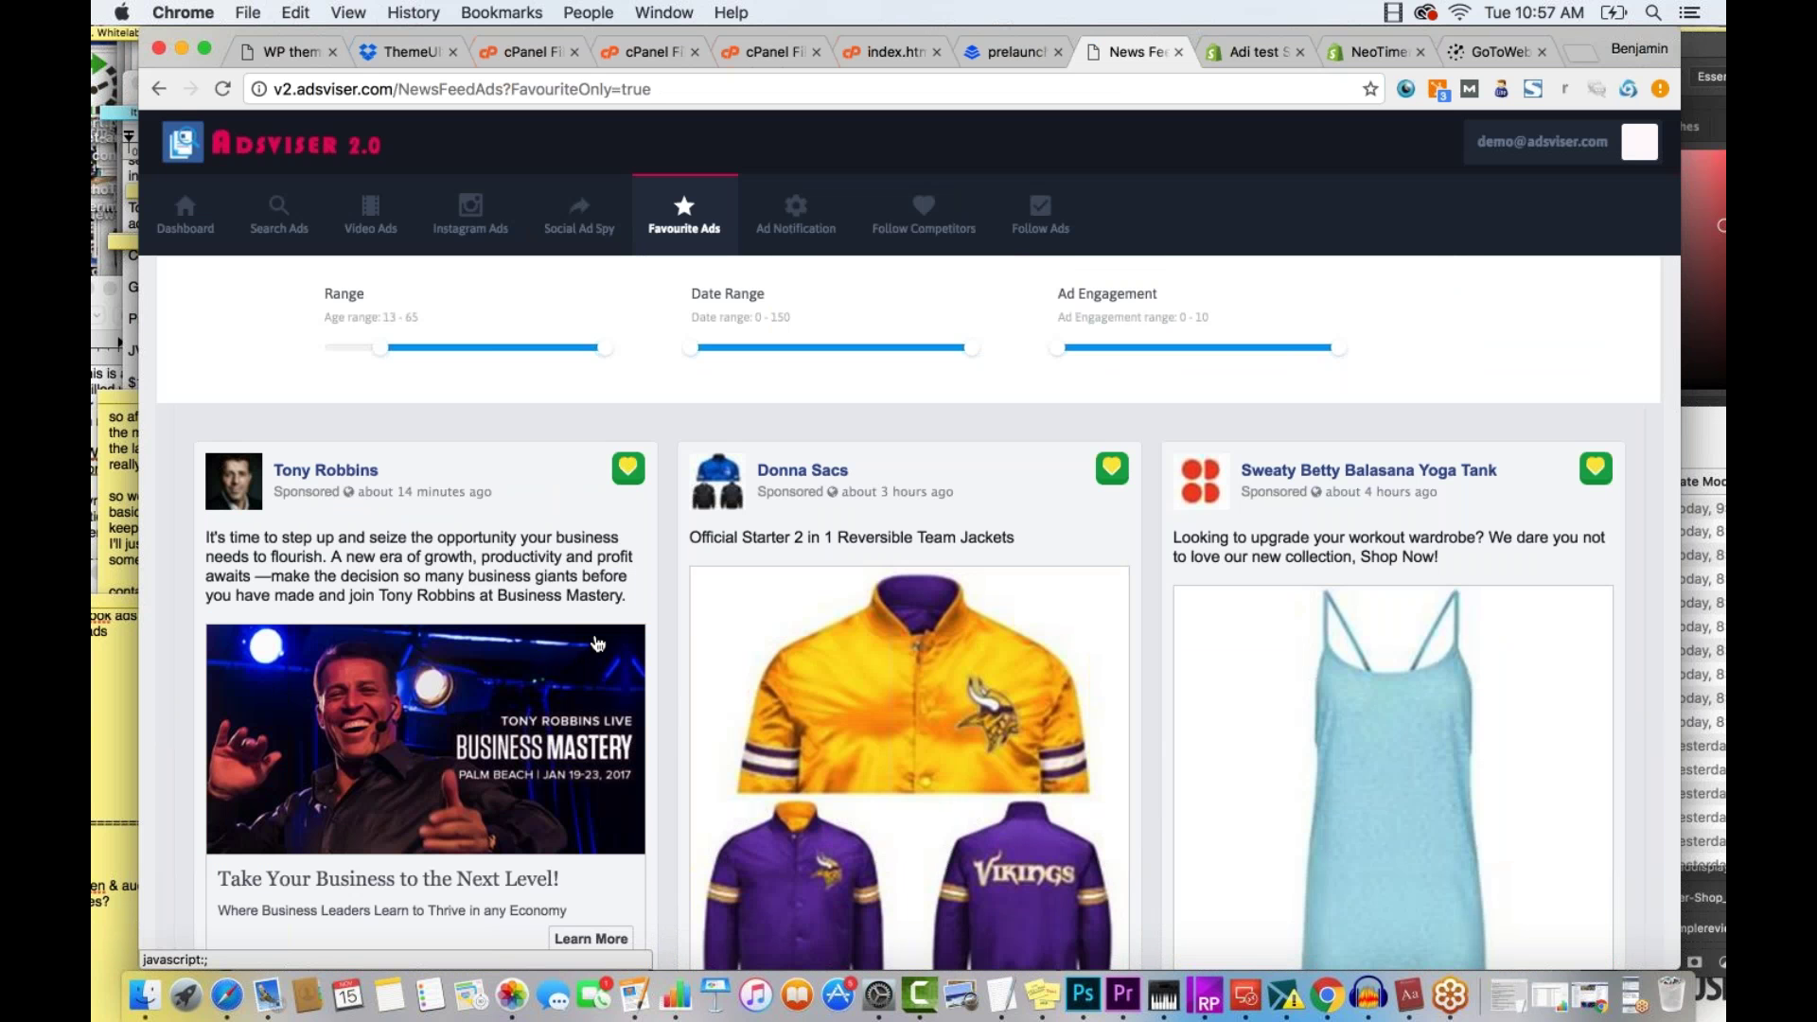
scroll(568, 511, up, 5)
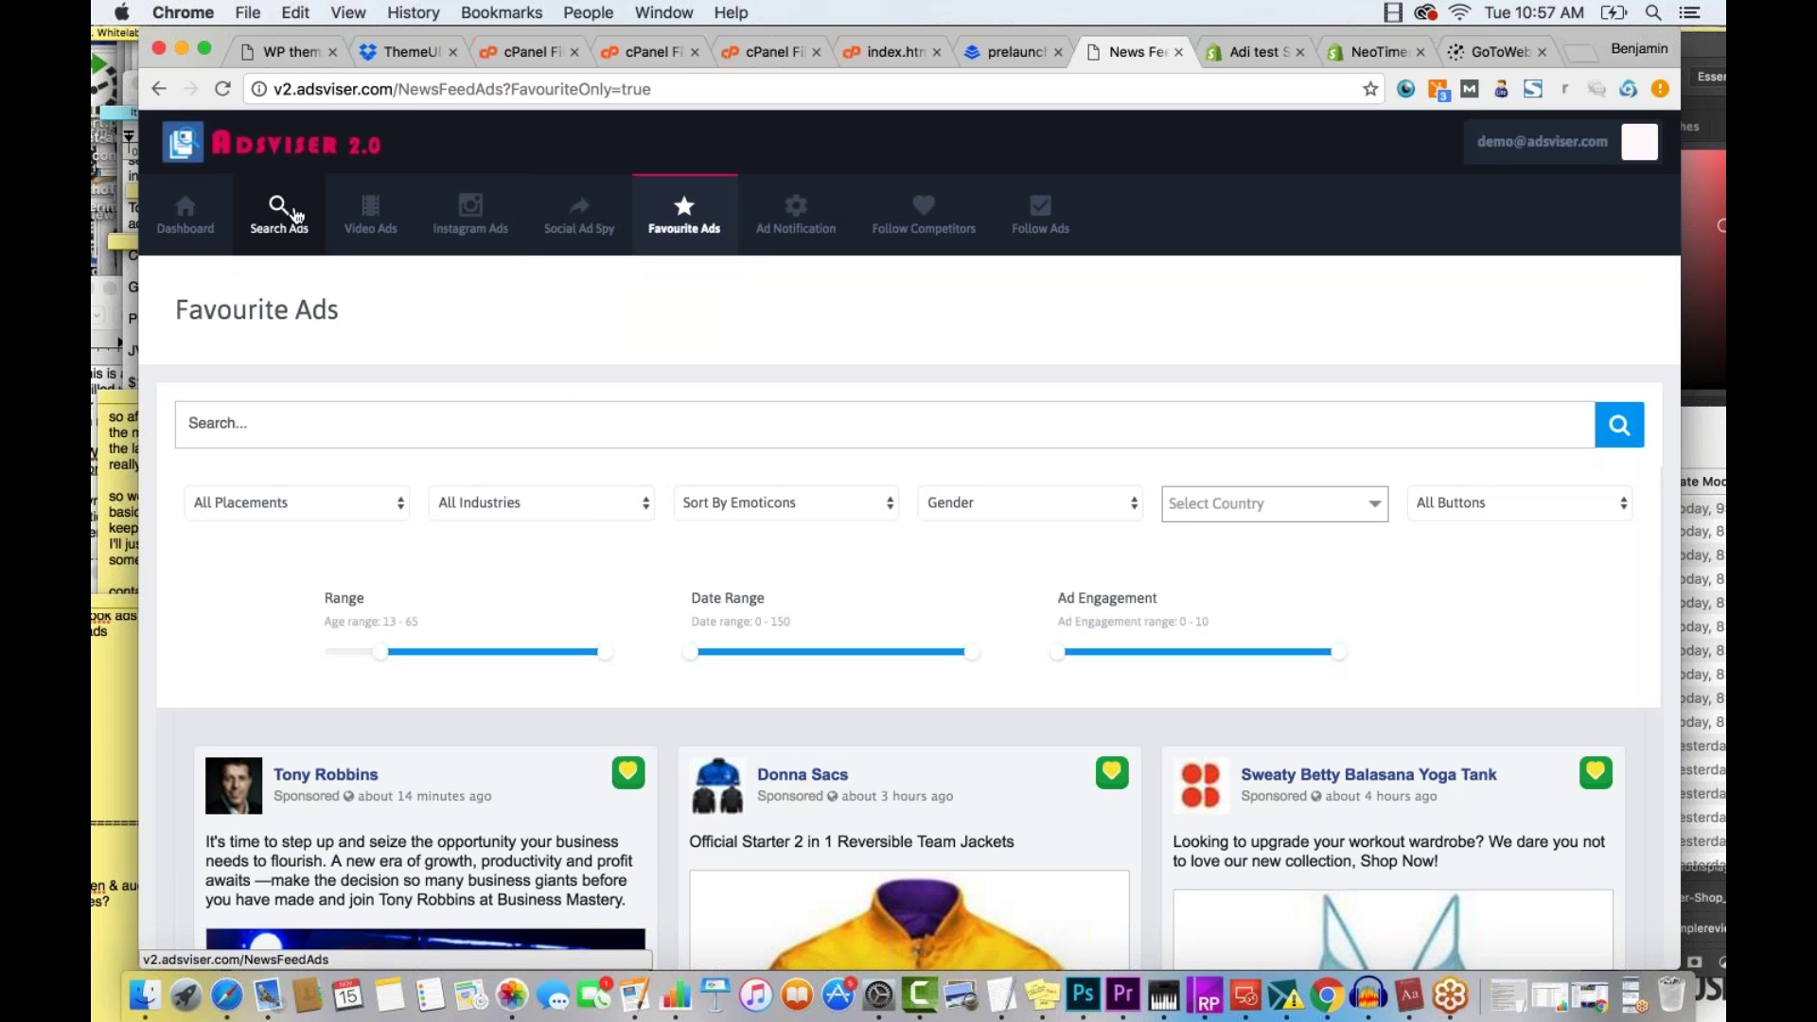
Return to Search Ads and view the available ad placement options without changing the filter
click(279, 216)
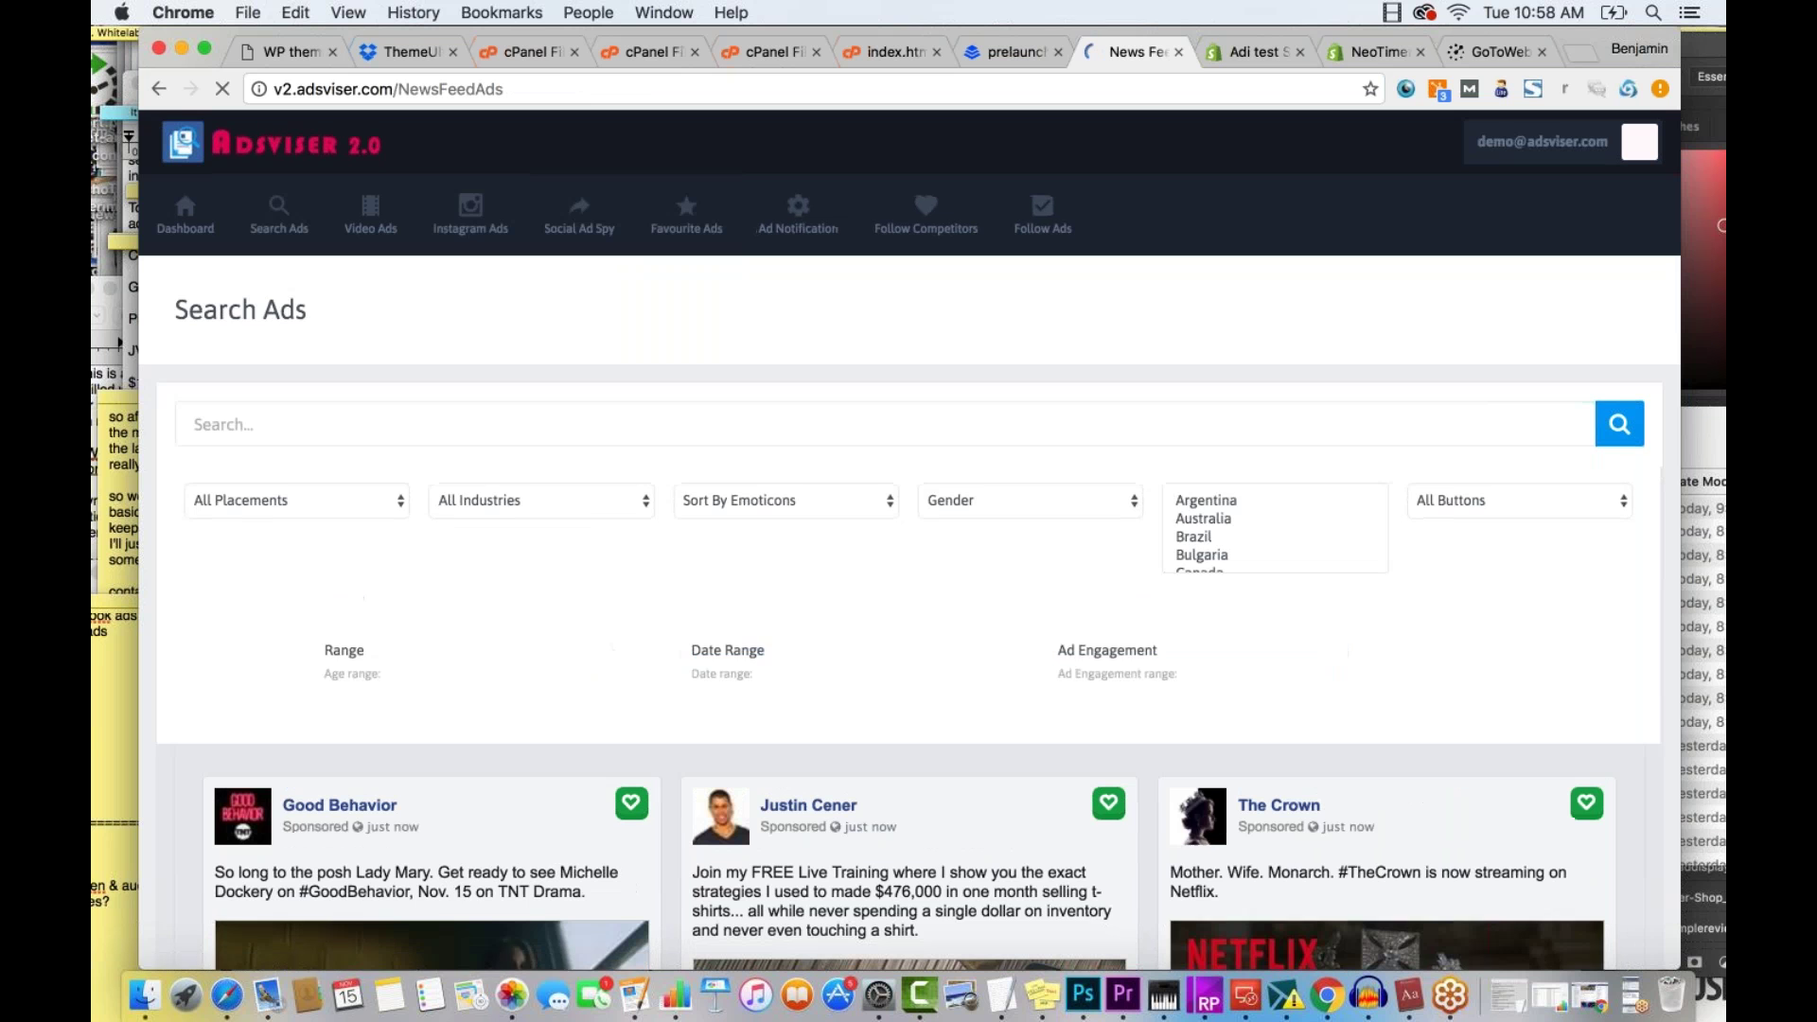
click(322, 513)
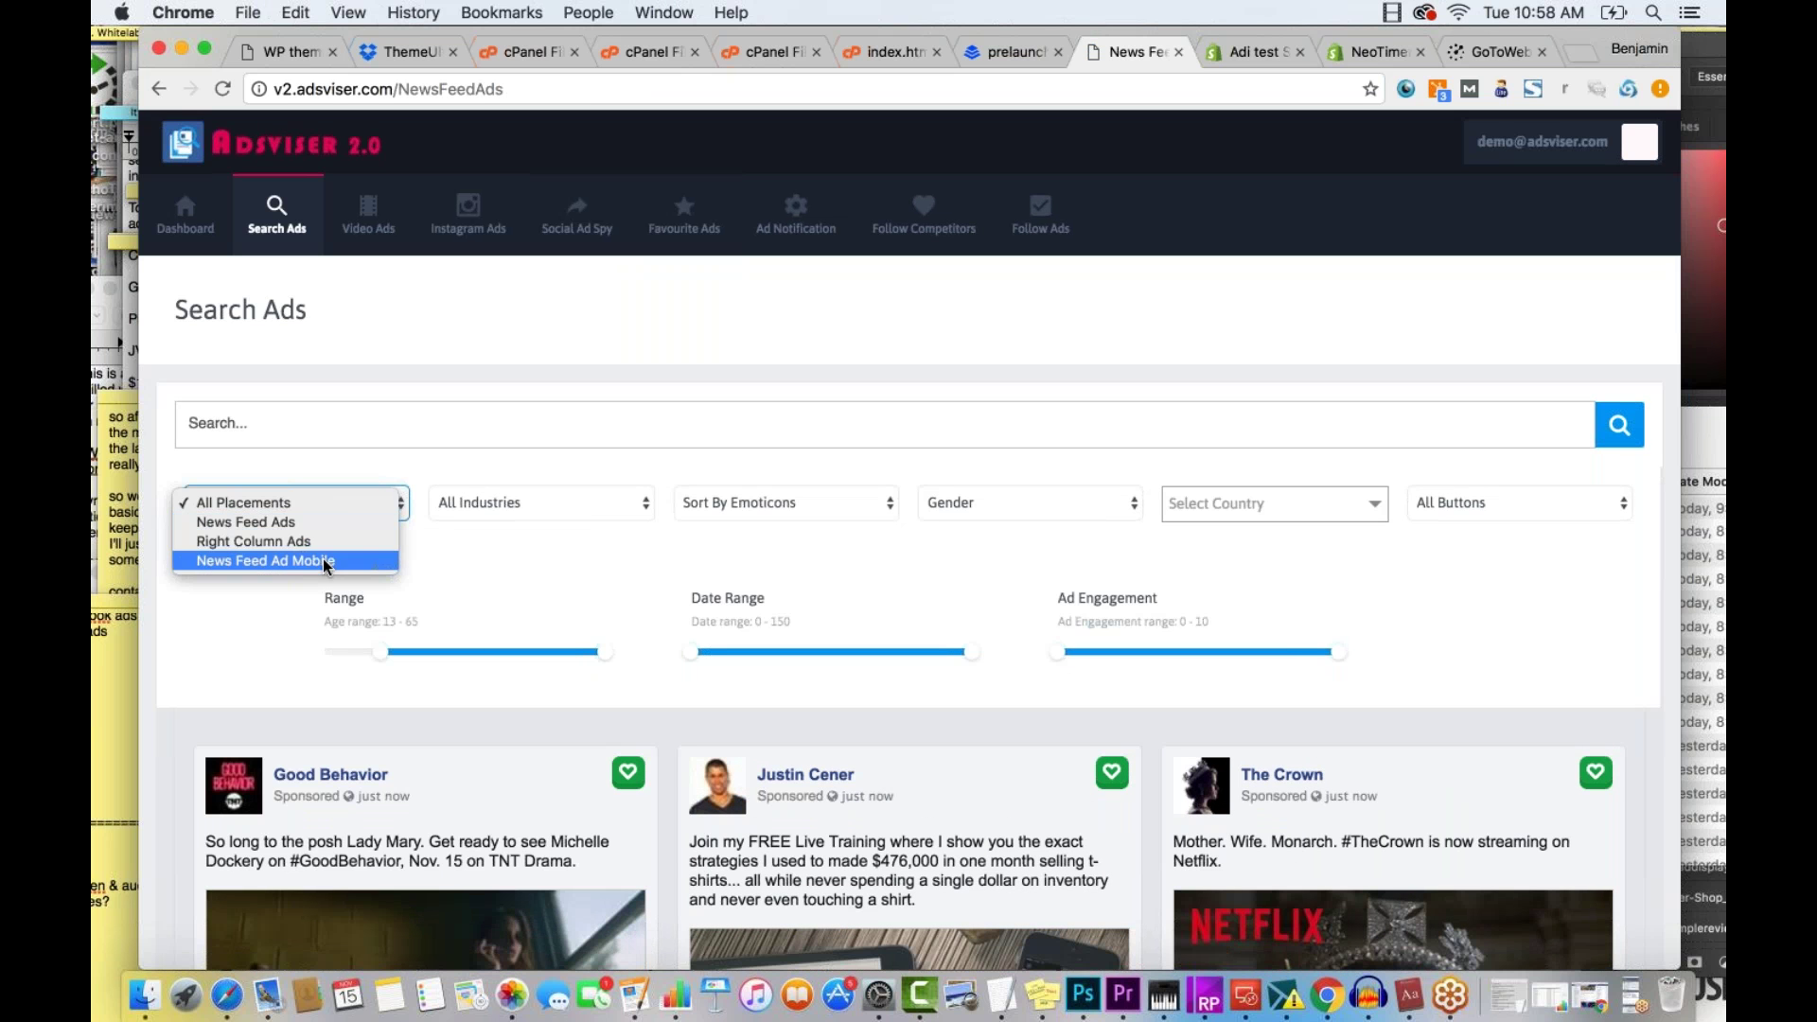
click(450, 469)
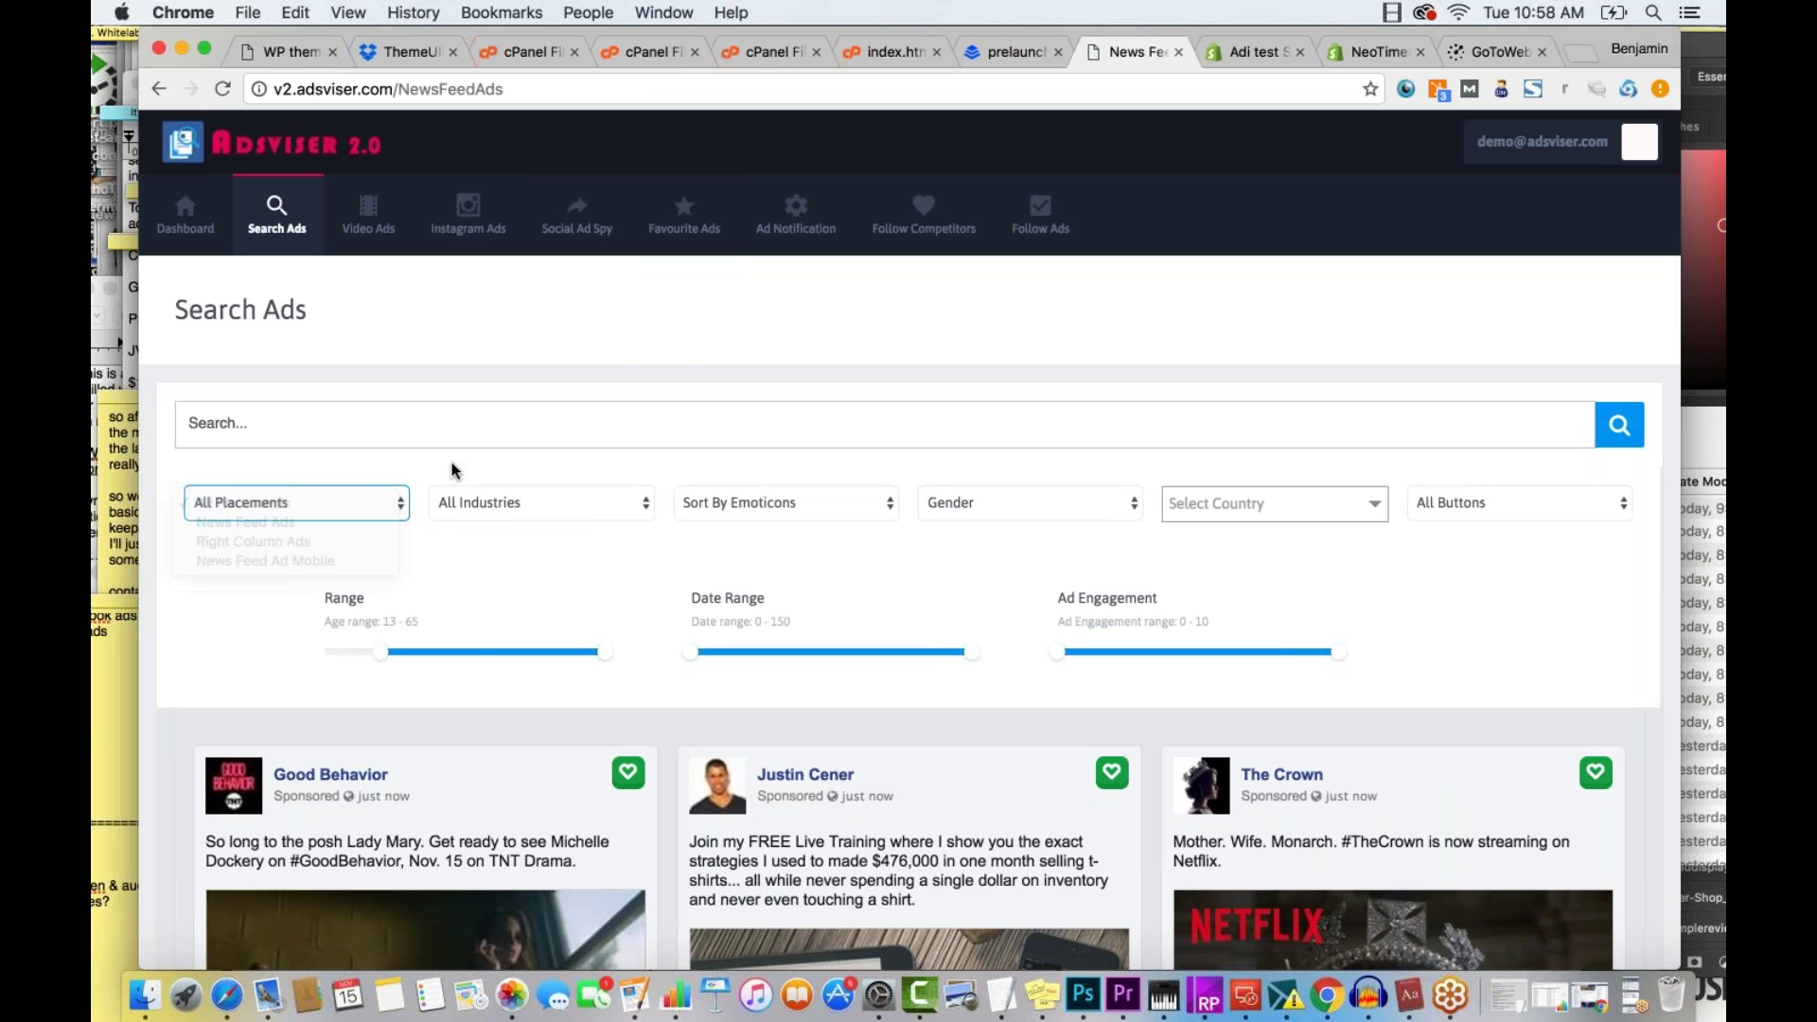
Search the video ads for "weight loss" and look over the matching ads
click(378, 238)
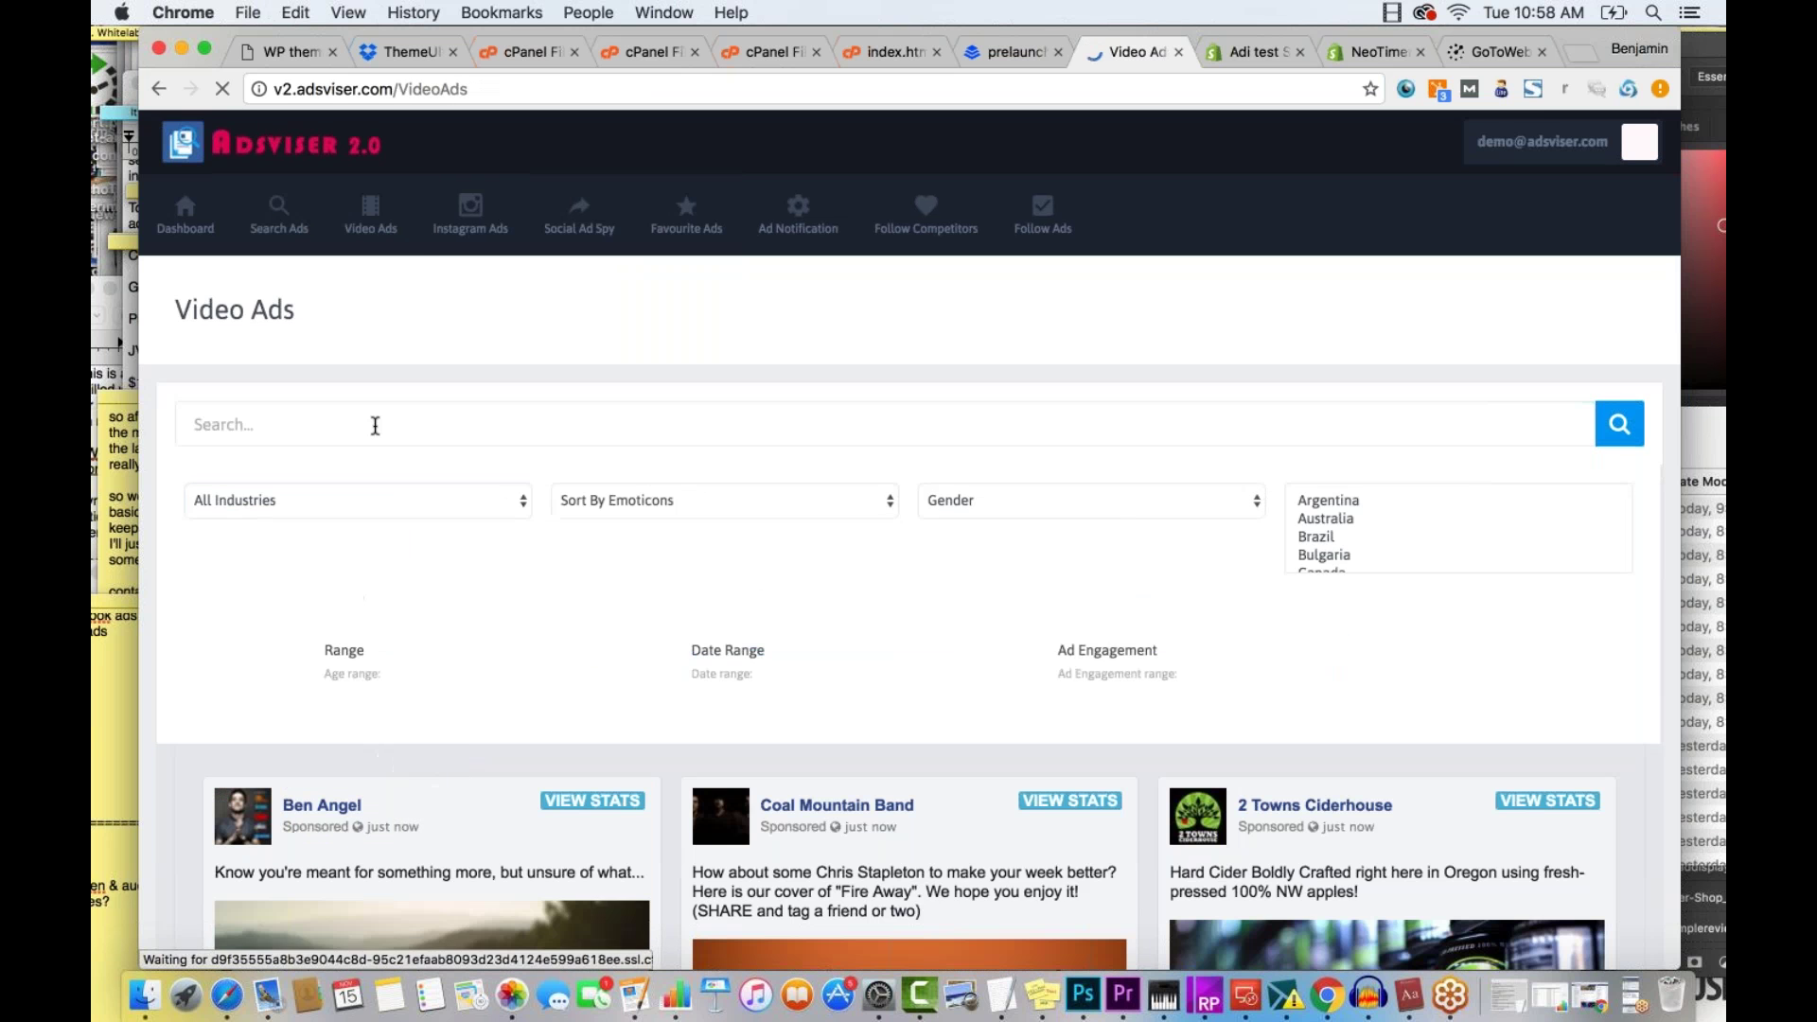
click(346, 424)
text(weight loss)
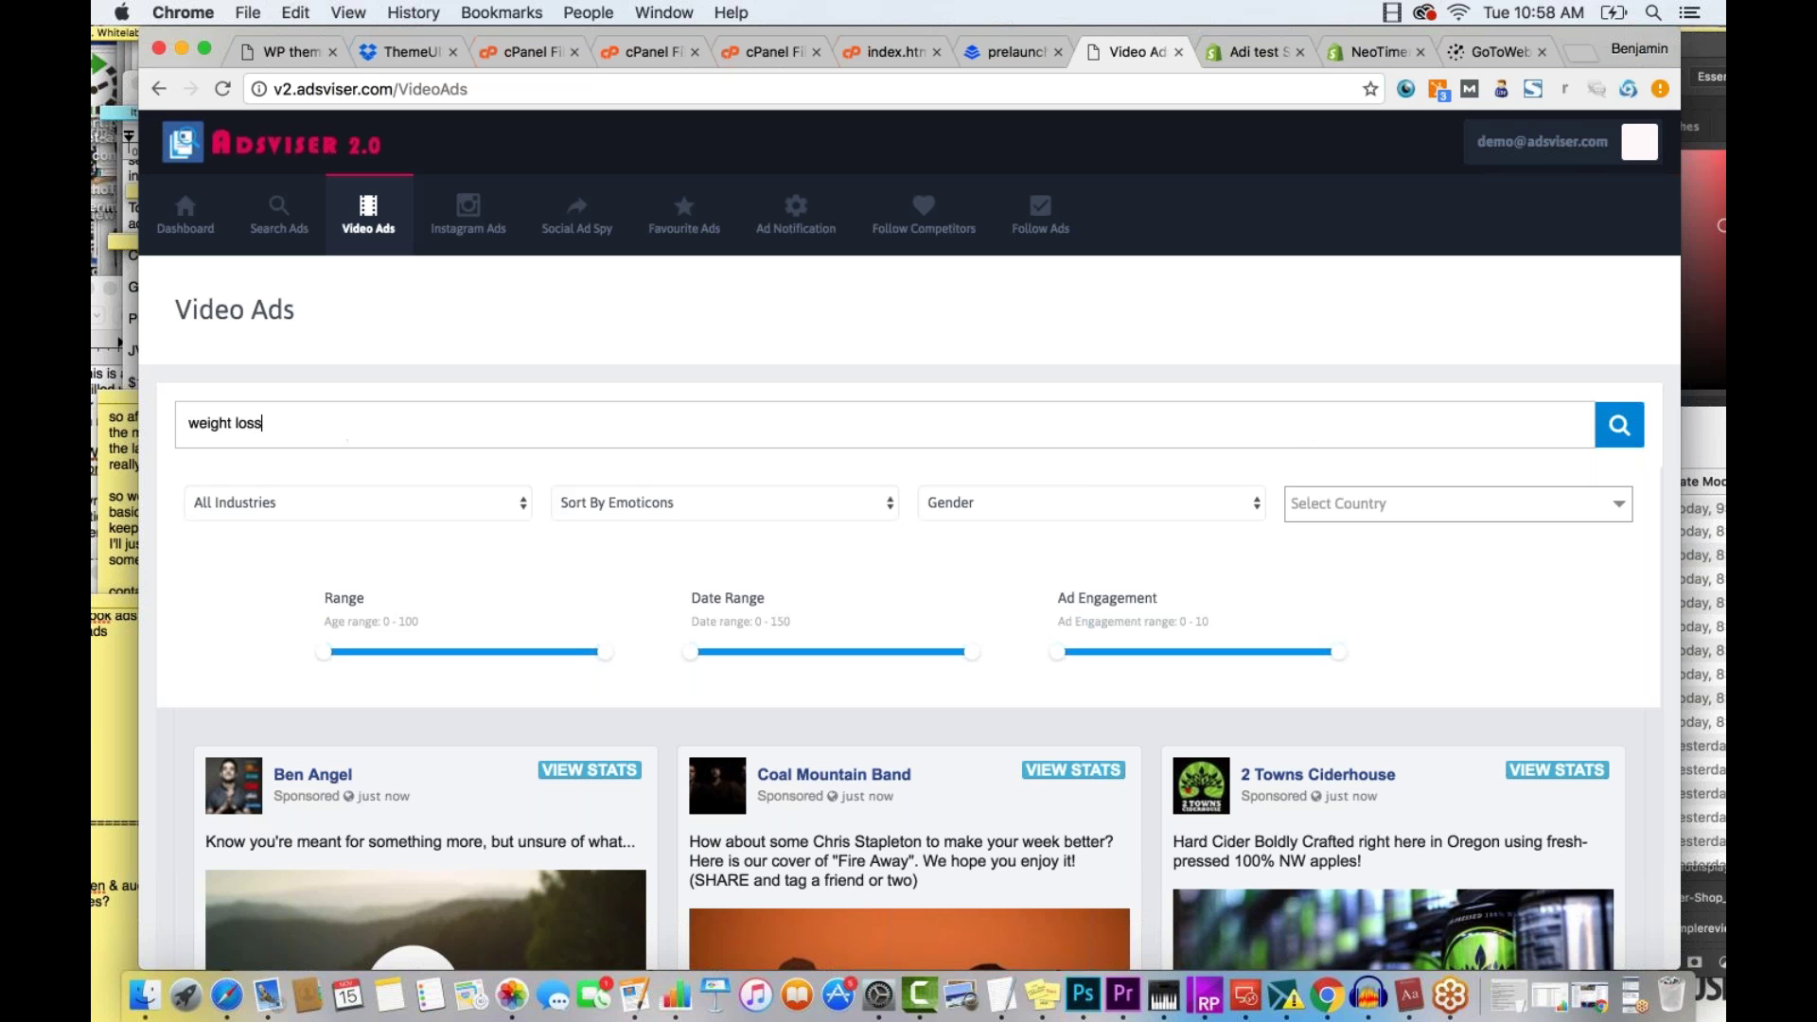
click(1619, 424)
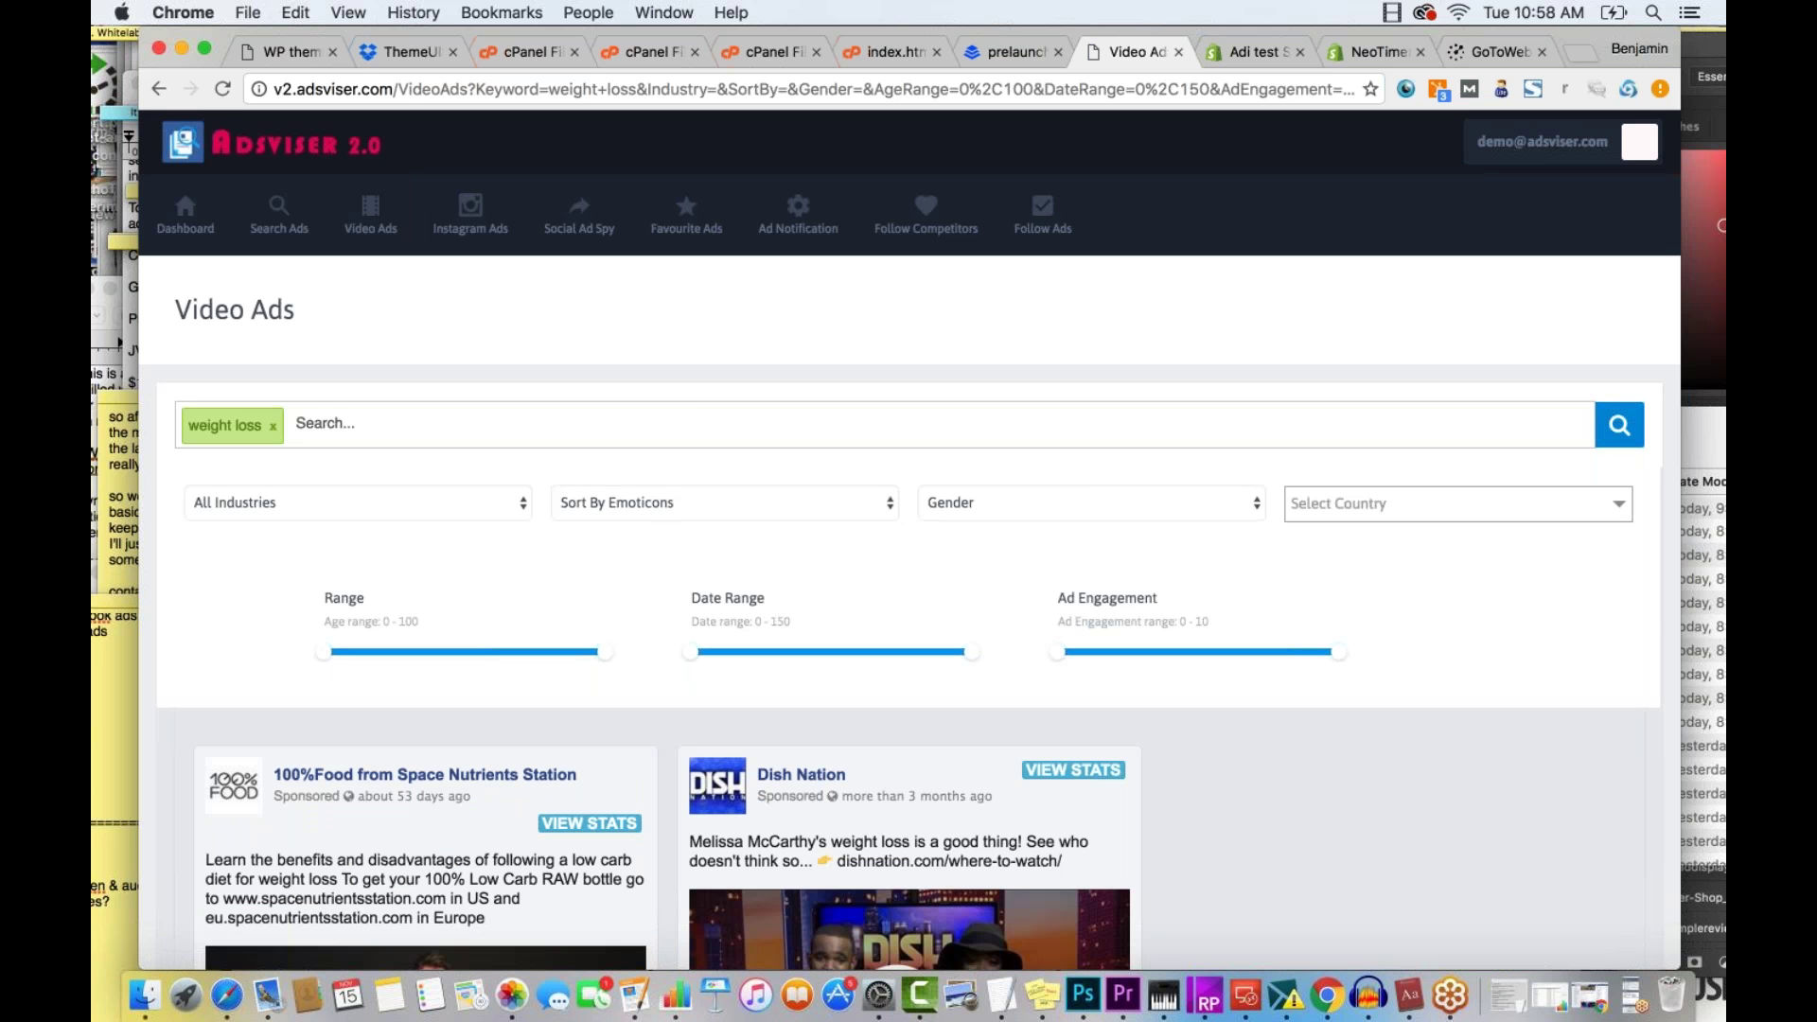
scroll(384, 511, down, 1)
scroll(383, 514, down, 5)
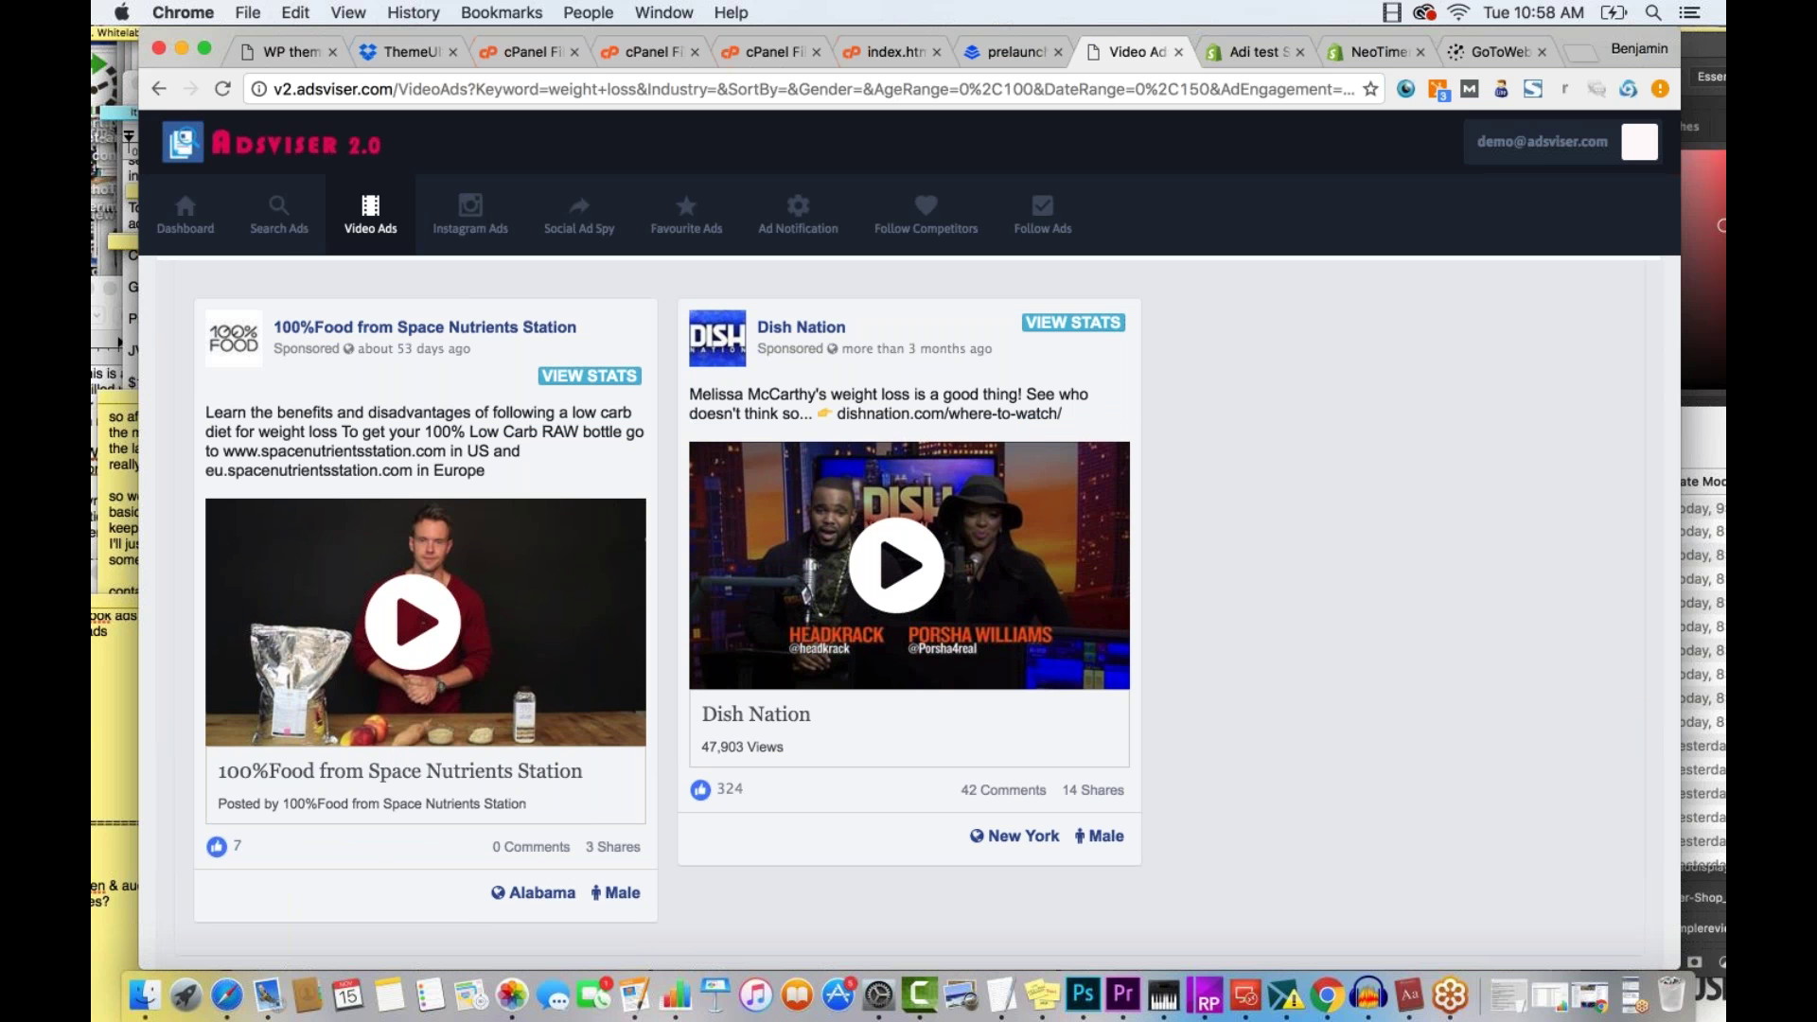
Open the 100%Food from Space Nutrients Station video ad, play it briefly, pause it and close the player
click(366, 239)
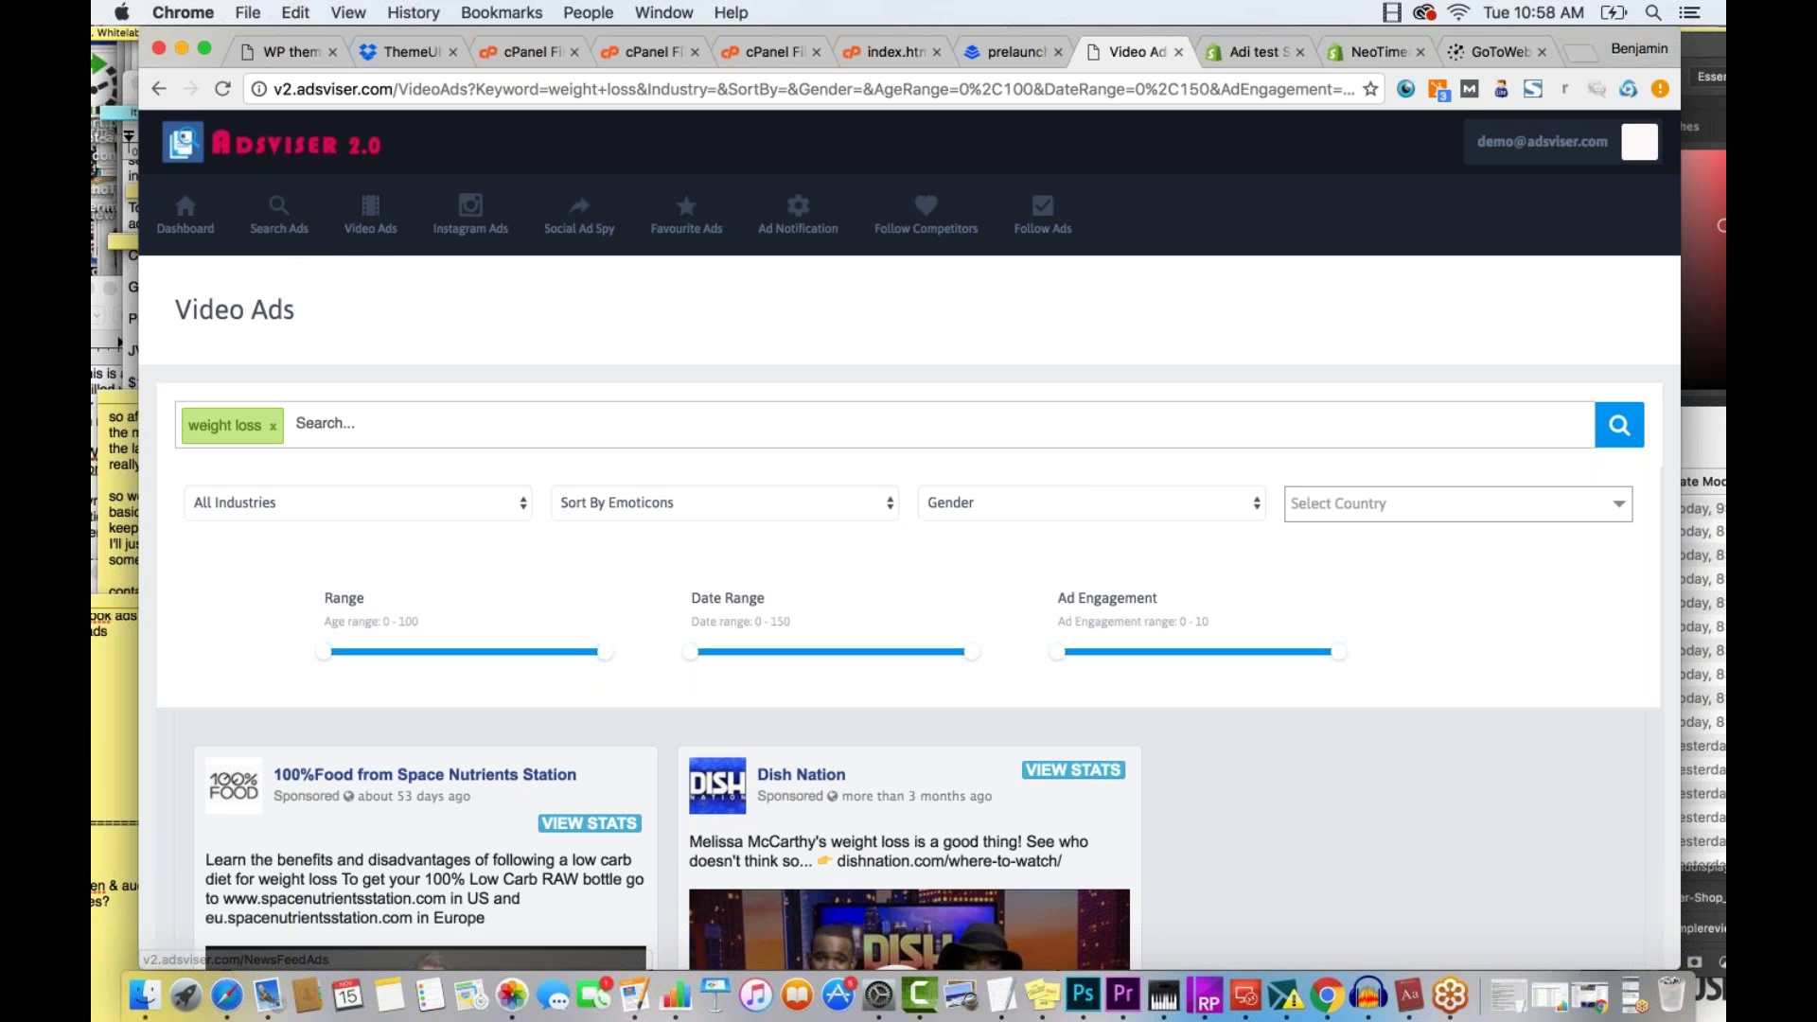
click(370, 237)
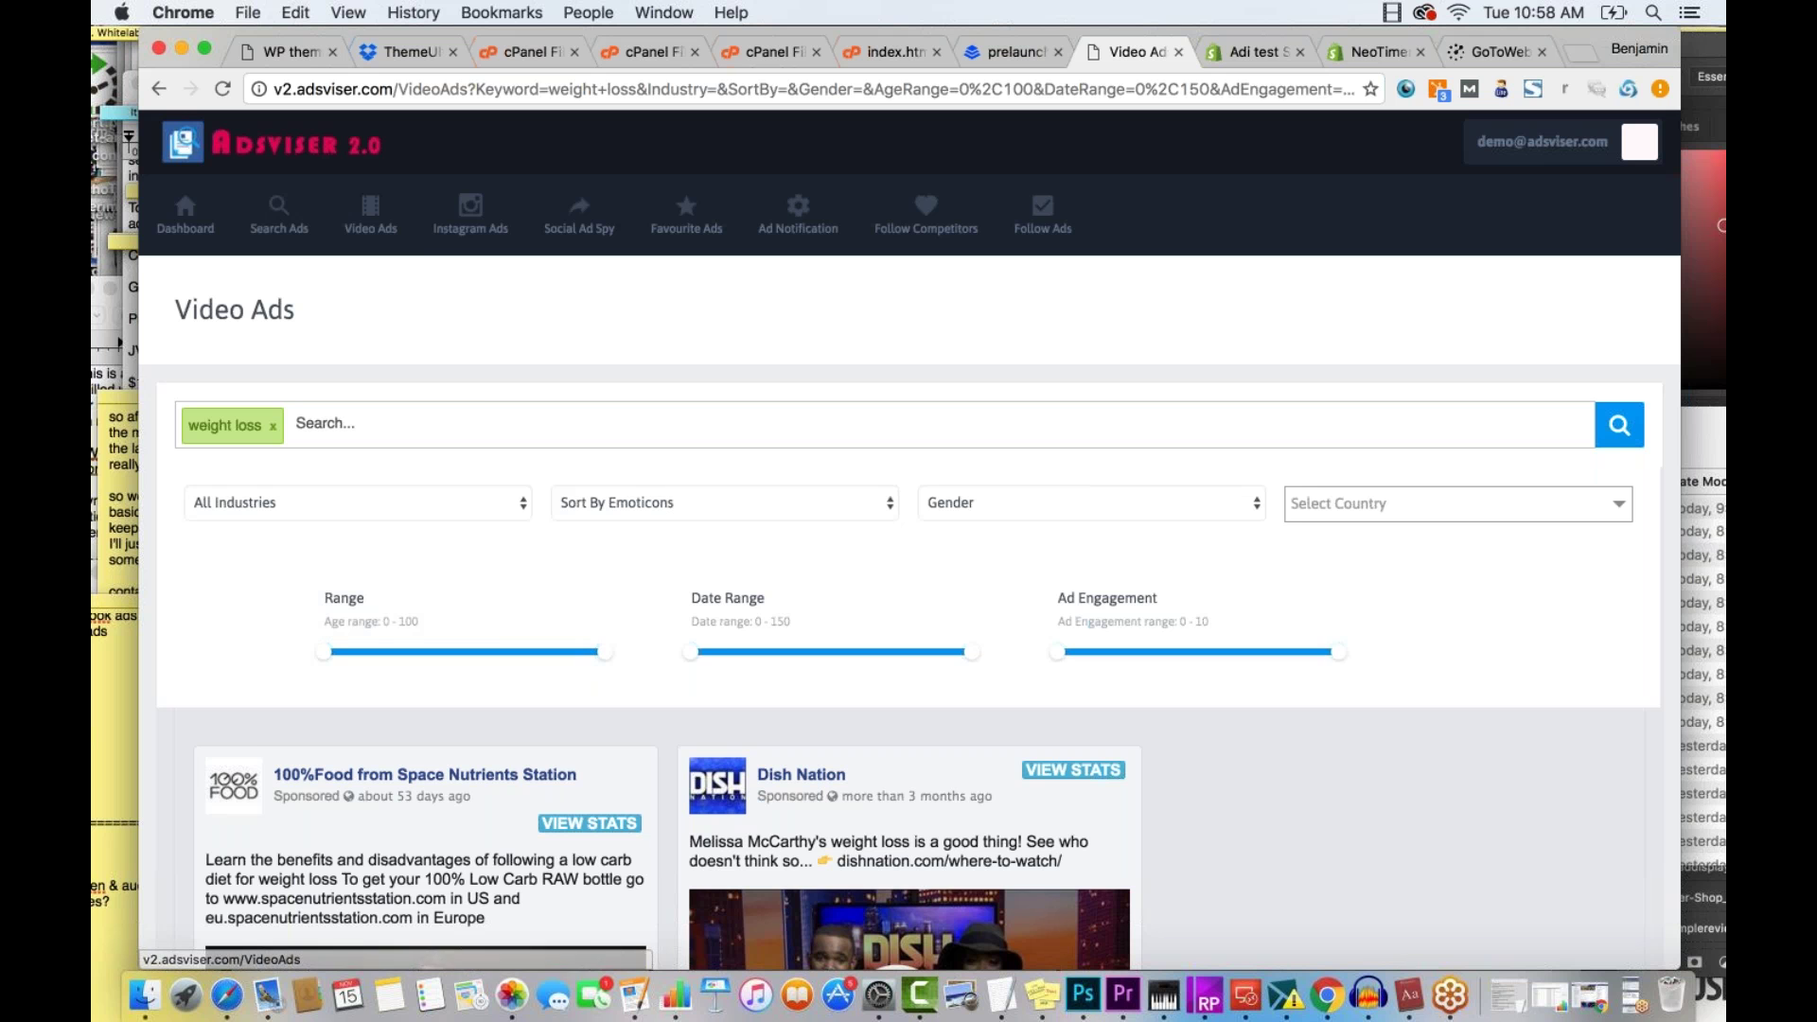
scroll(909, 616, down, 5)
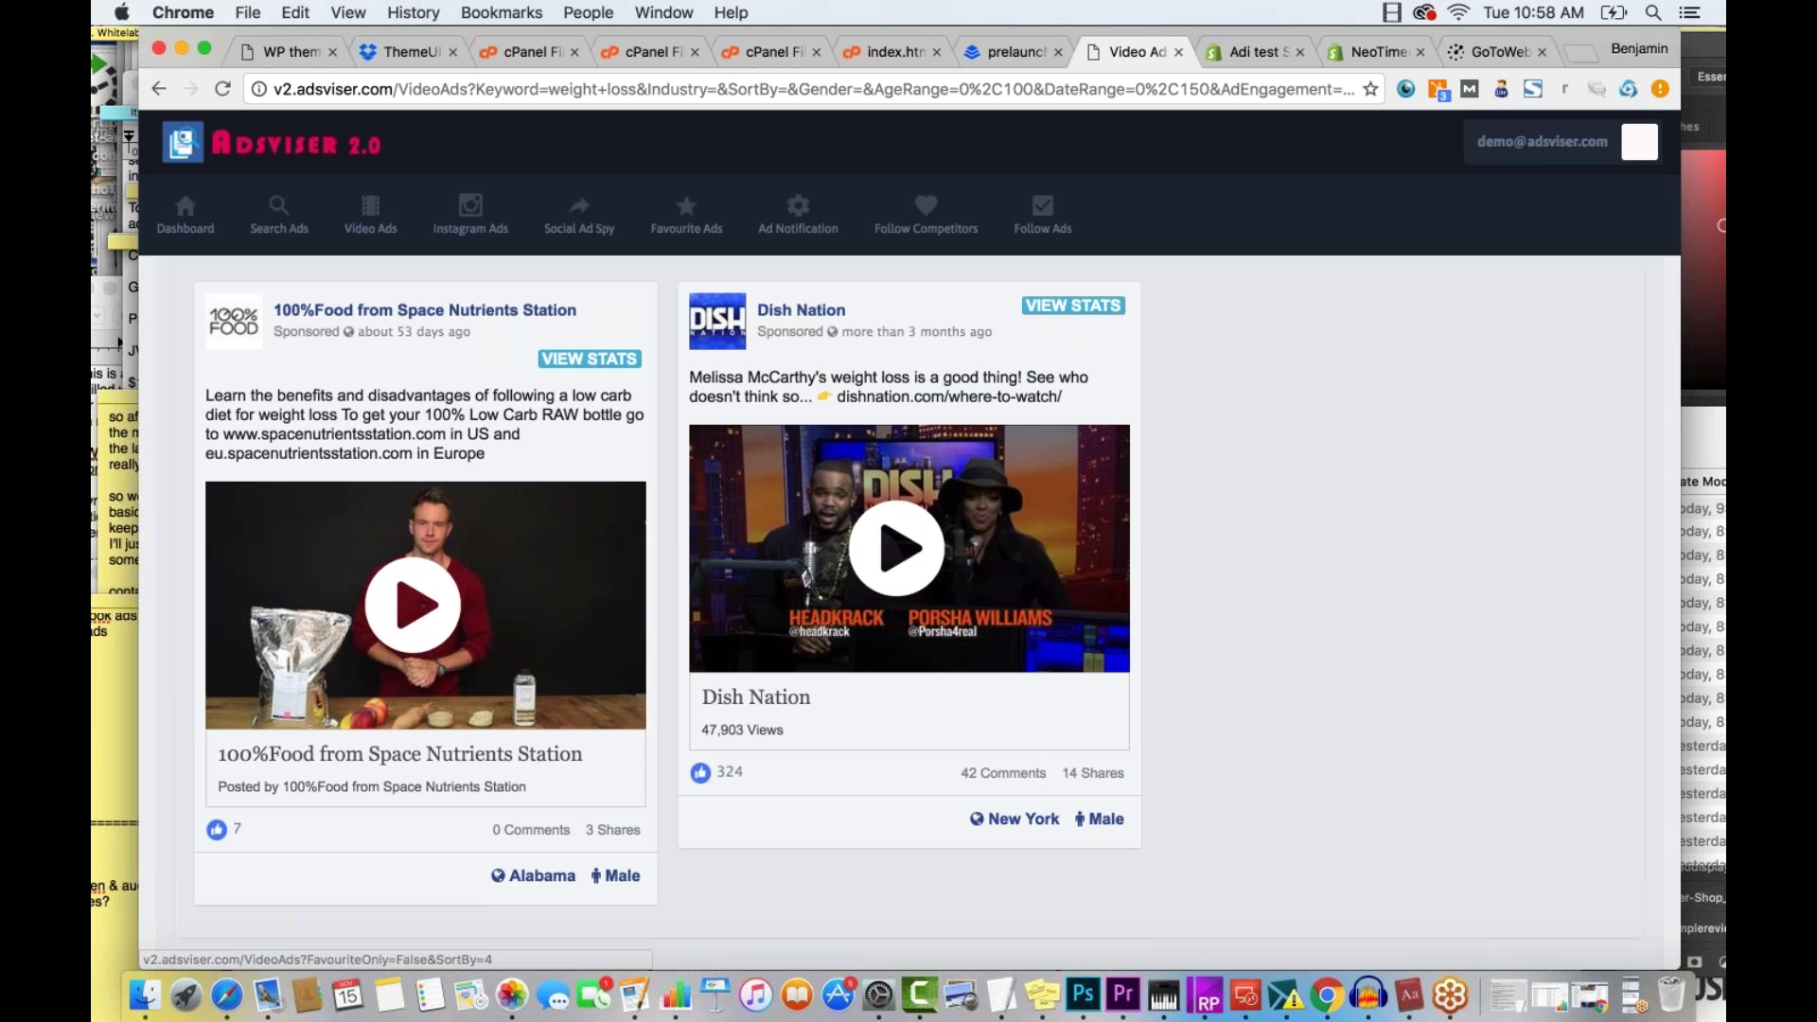
scroll(469, 452, up, 1)
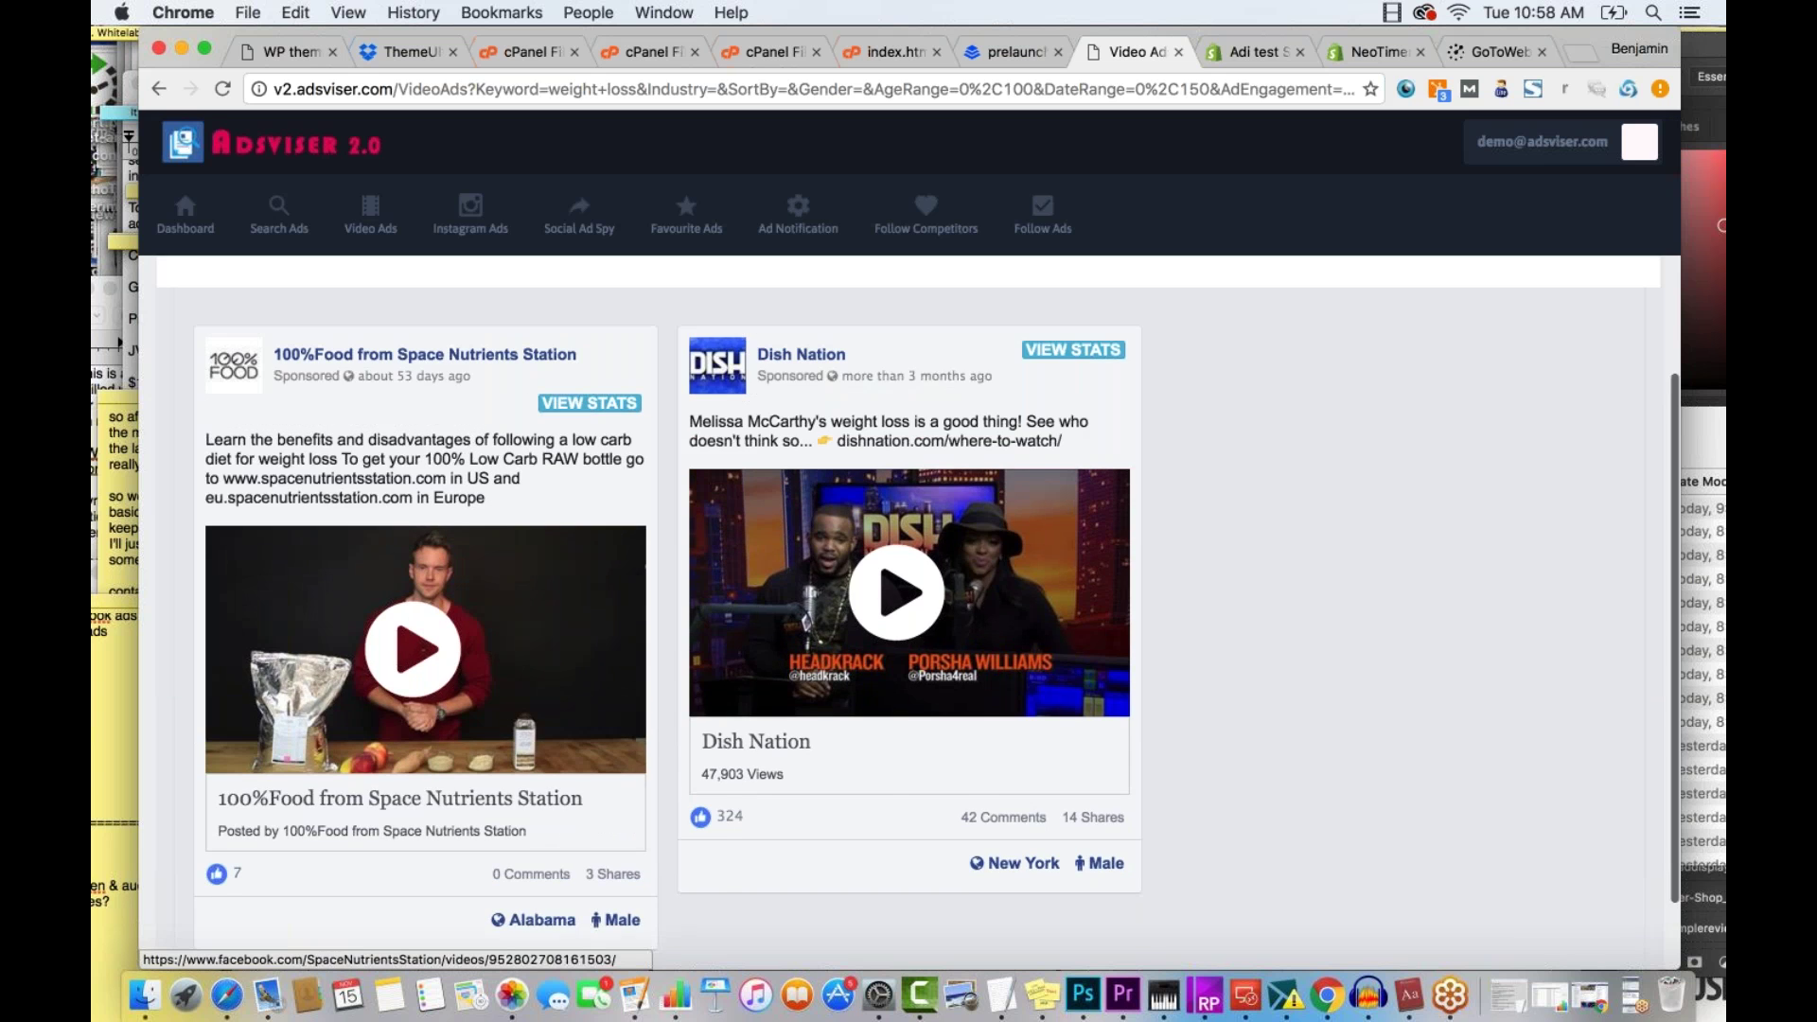
click(958, 622)
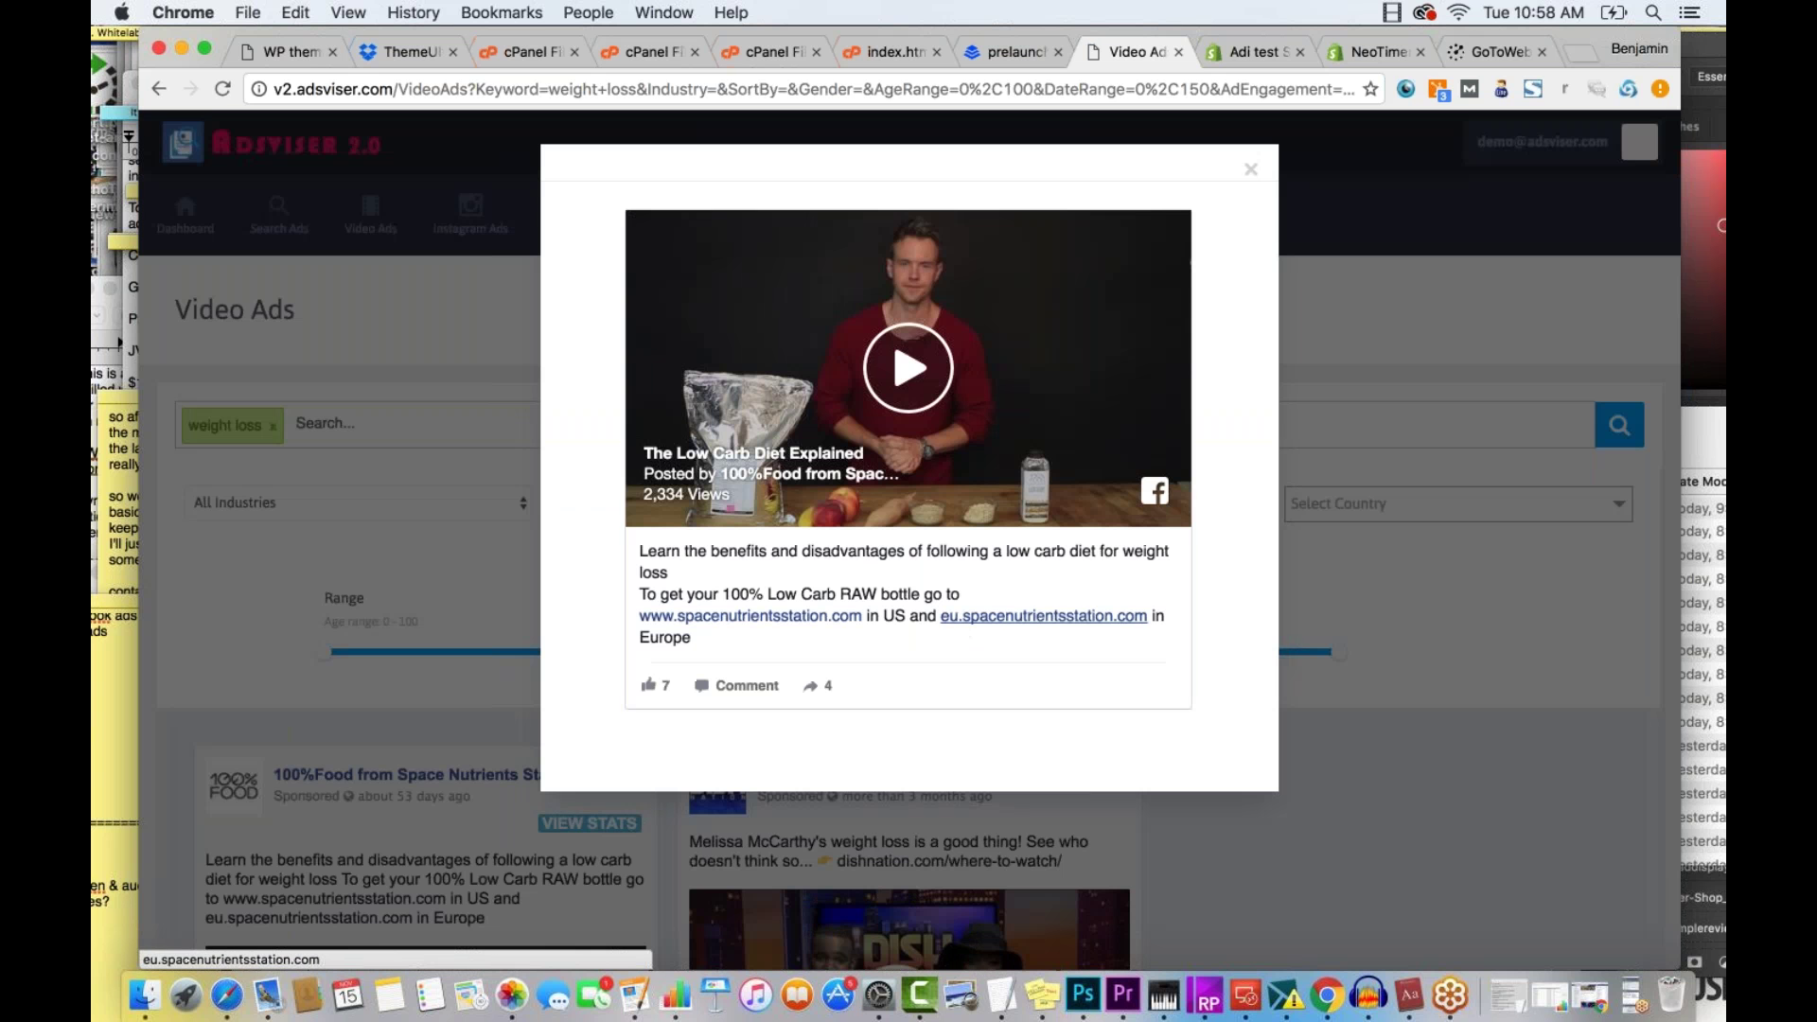
click(911, 369)
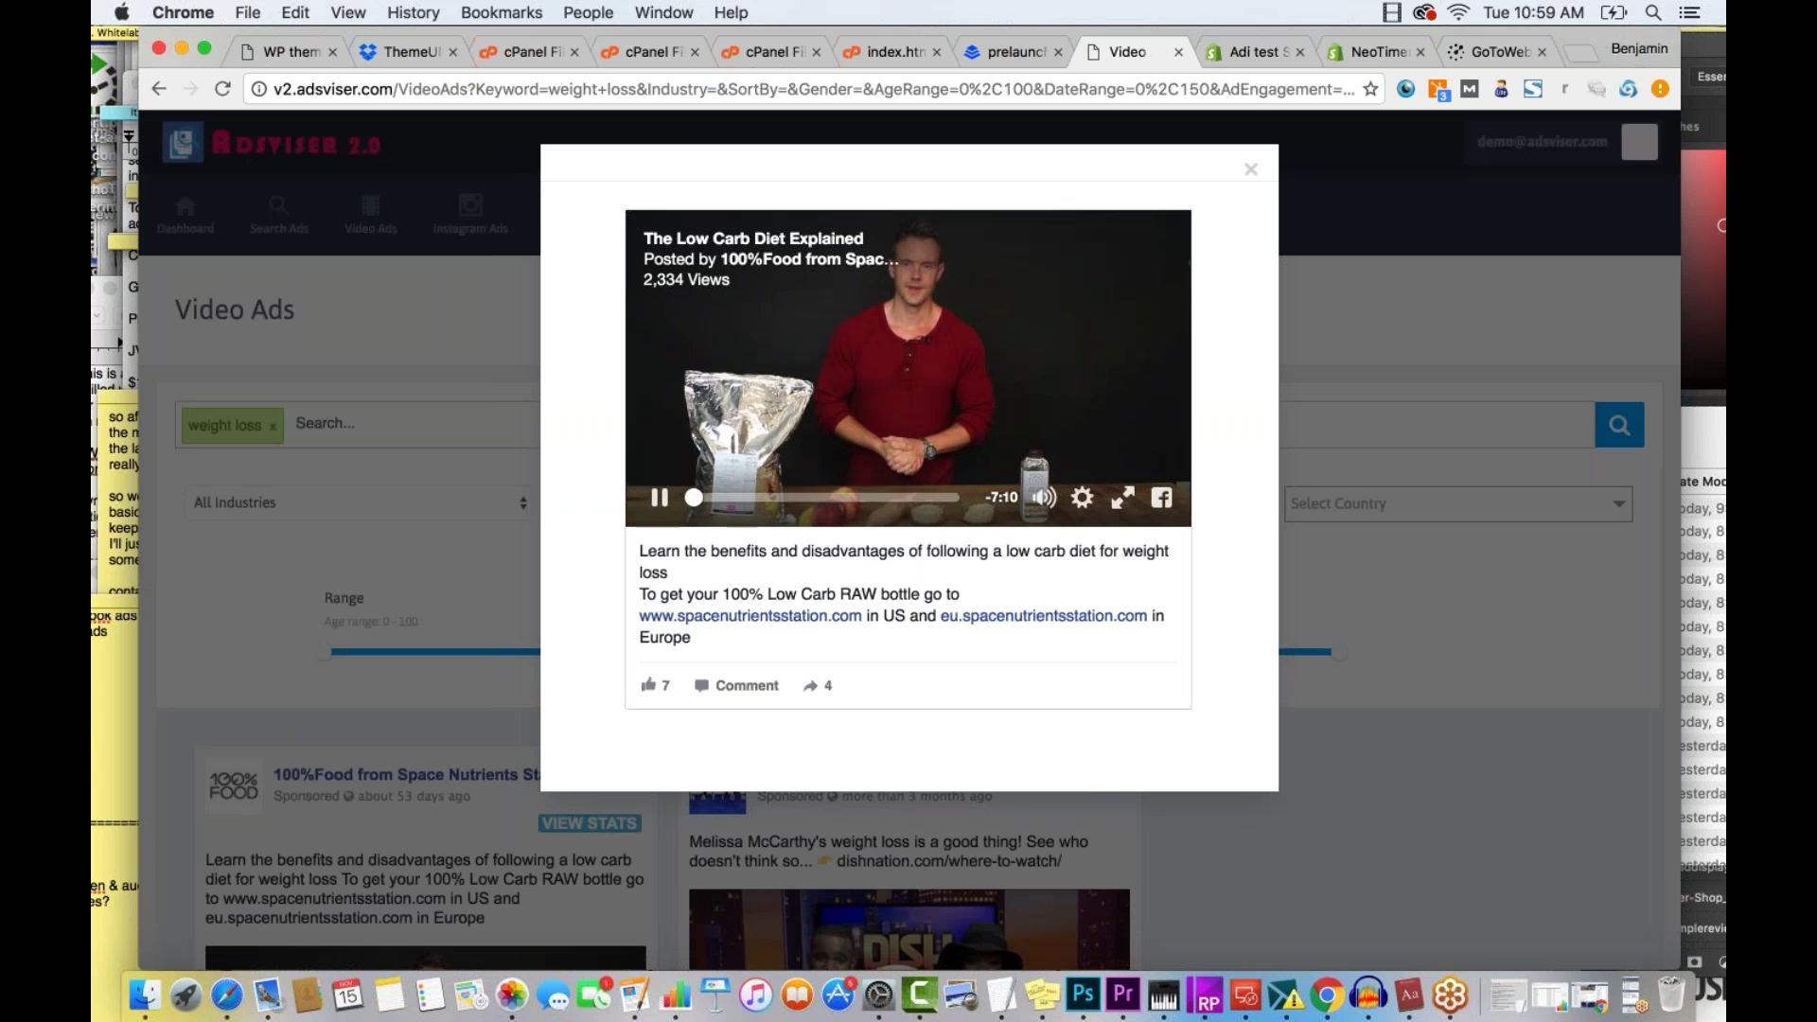
click(660, 502)
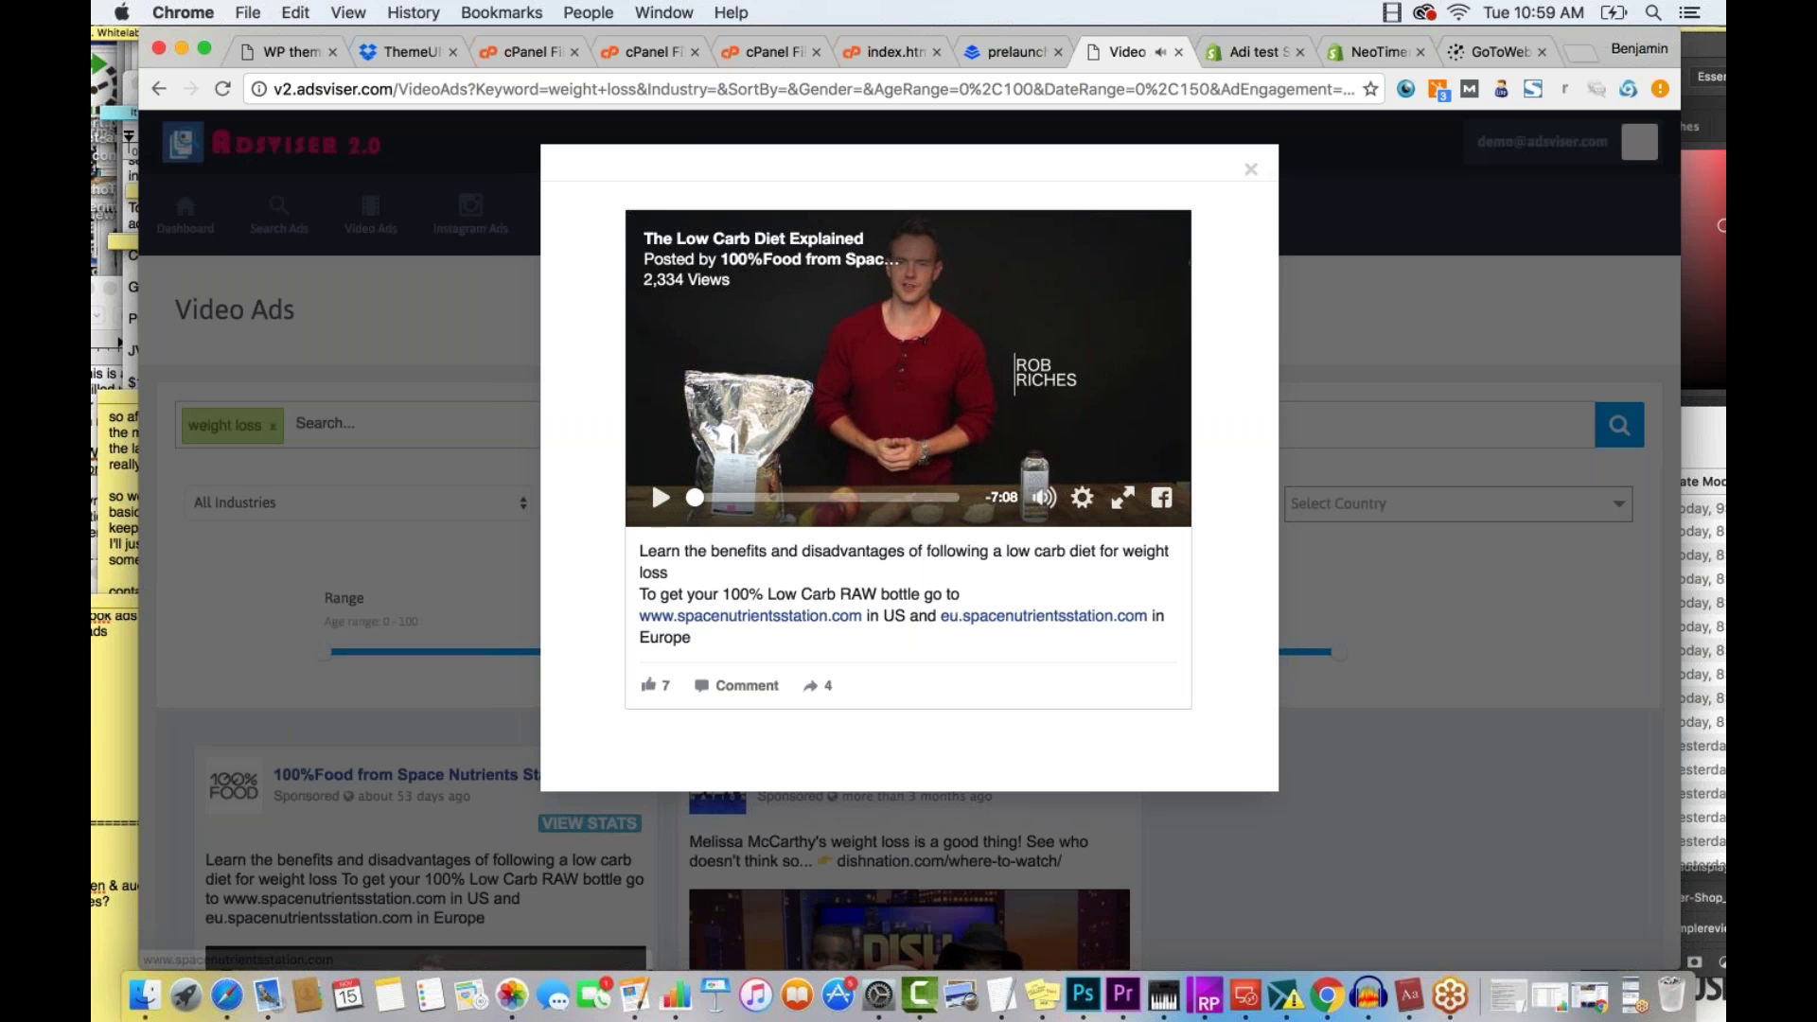
click(1250, 169)
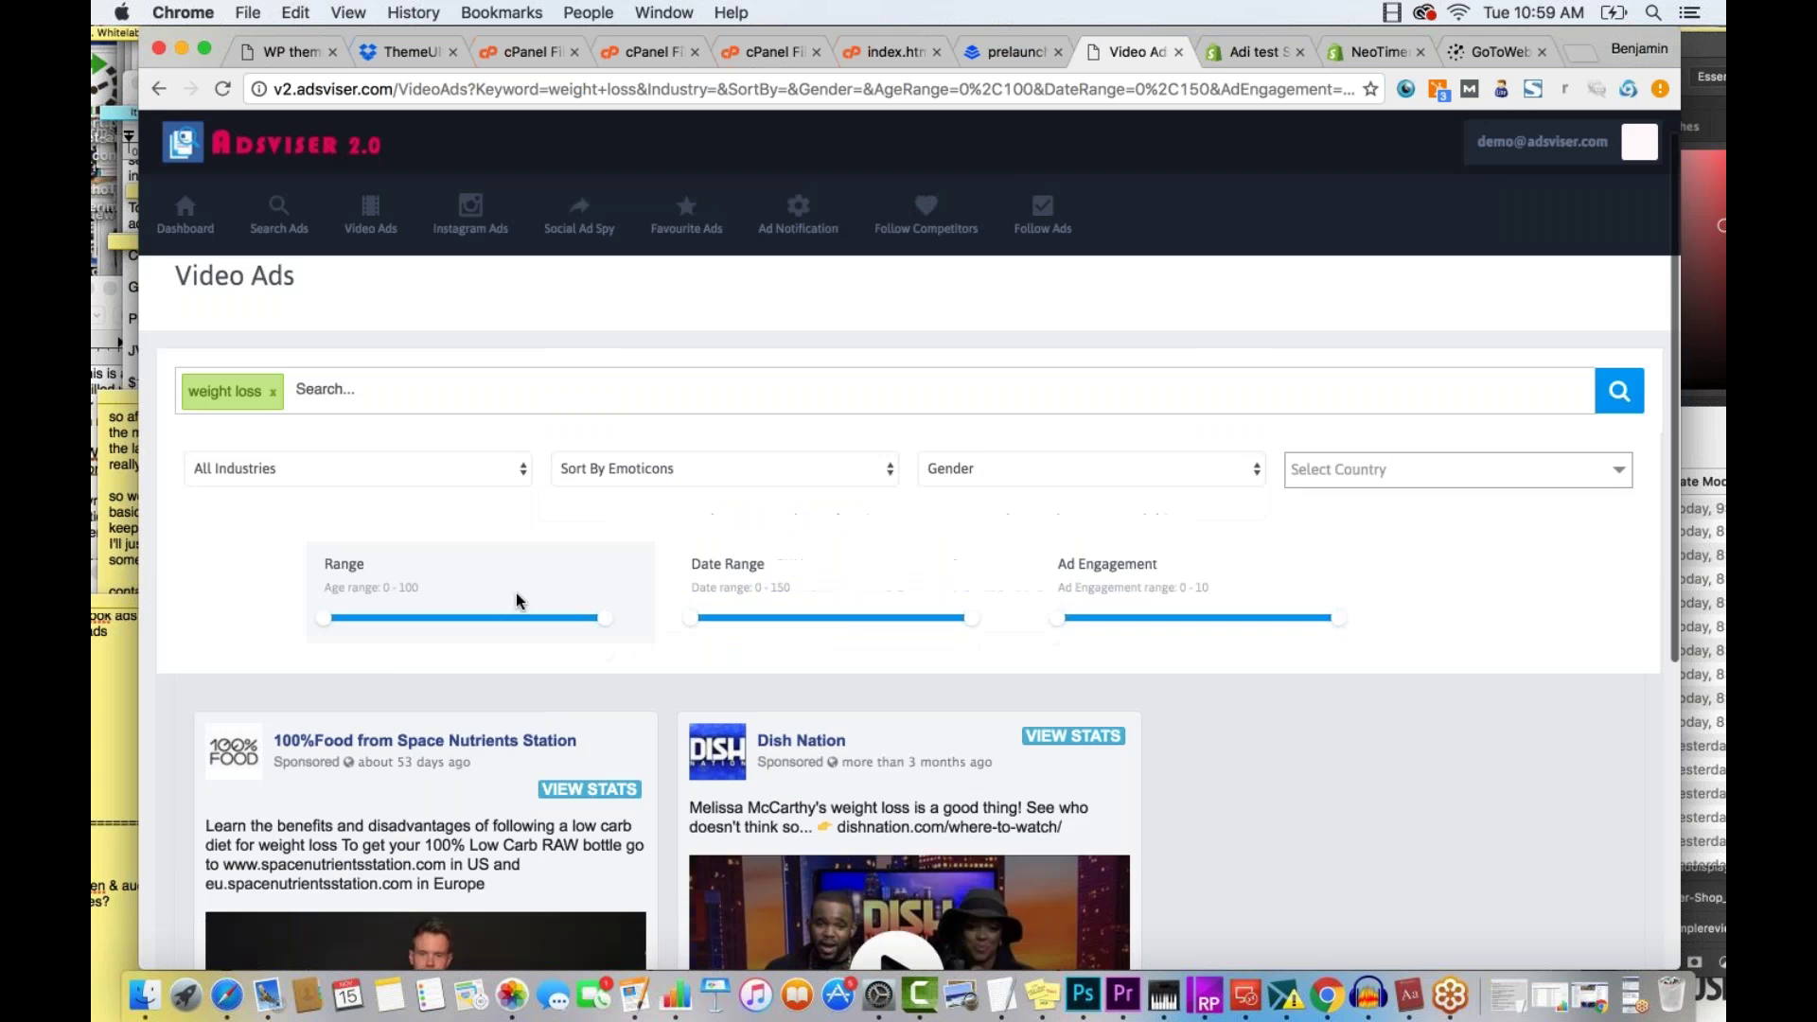
Check the engagement figures, location and gender listed under the 100%Food and Dish Nation video ads
scroll(515, 593, down, 6)
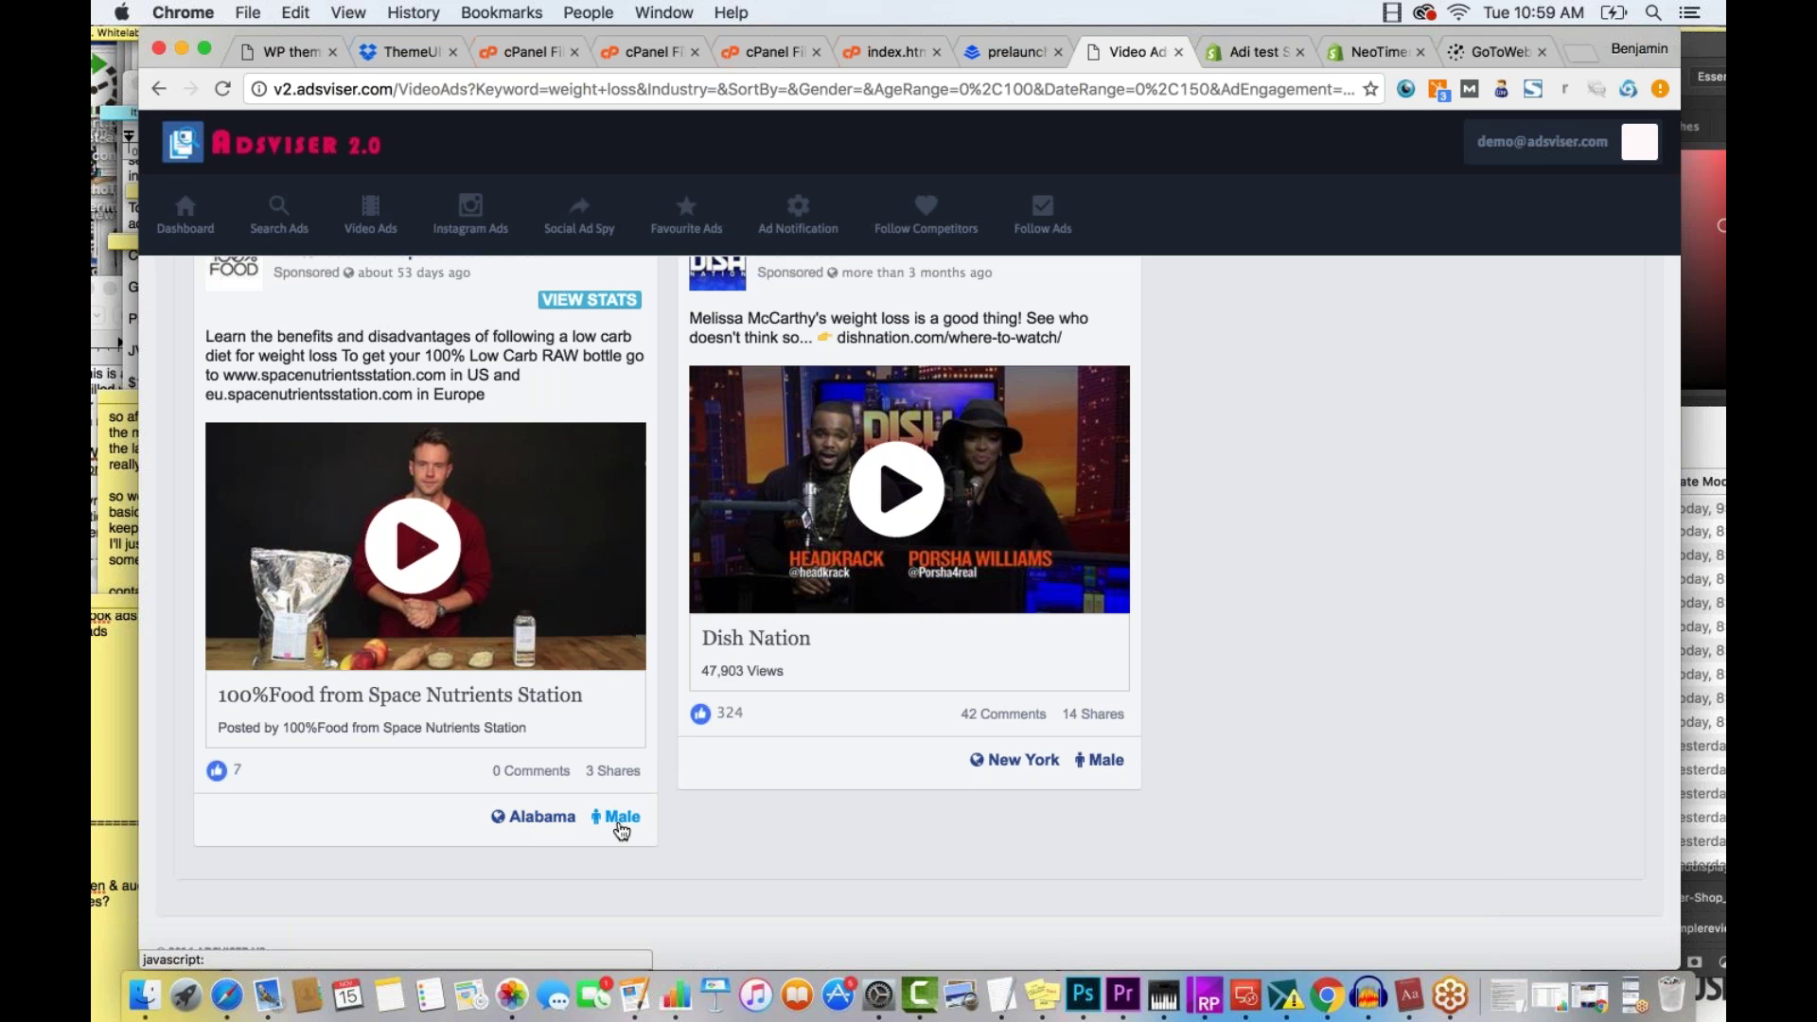
scroll(659, 750, up, 1)
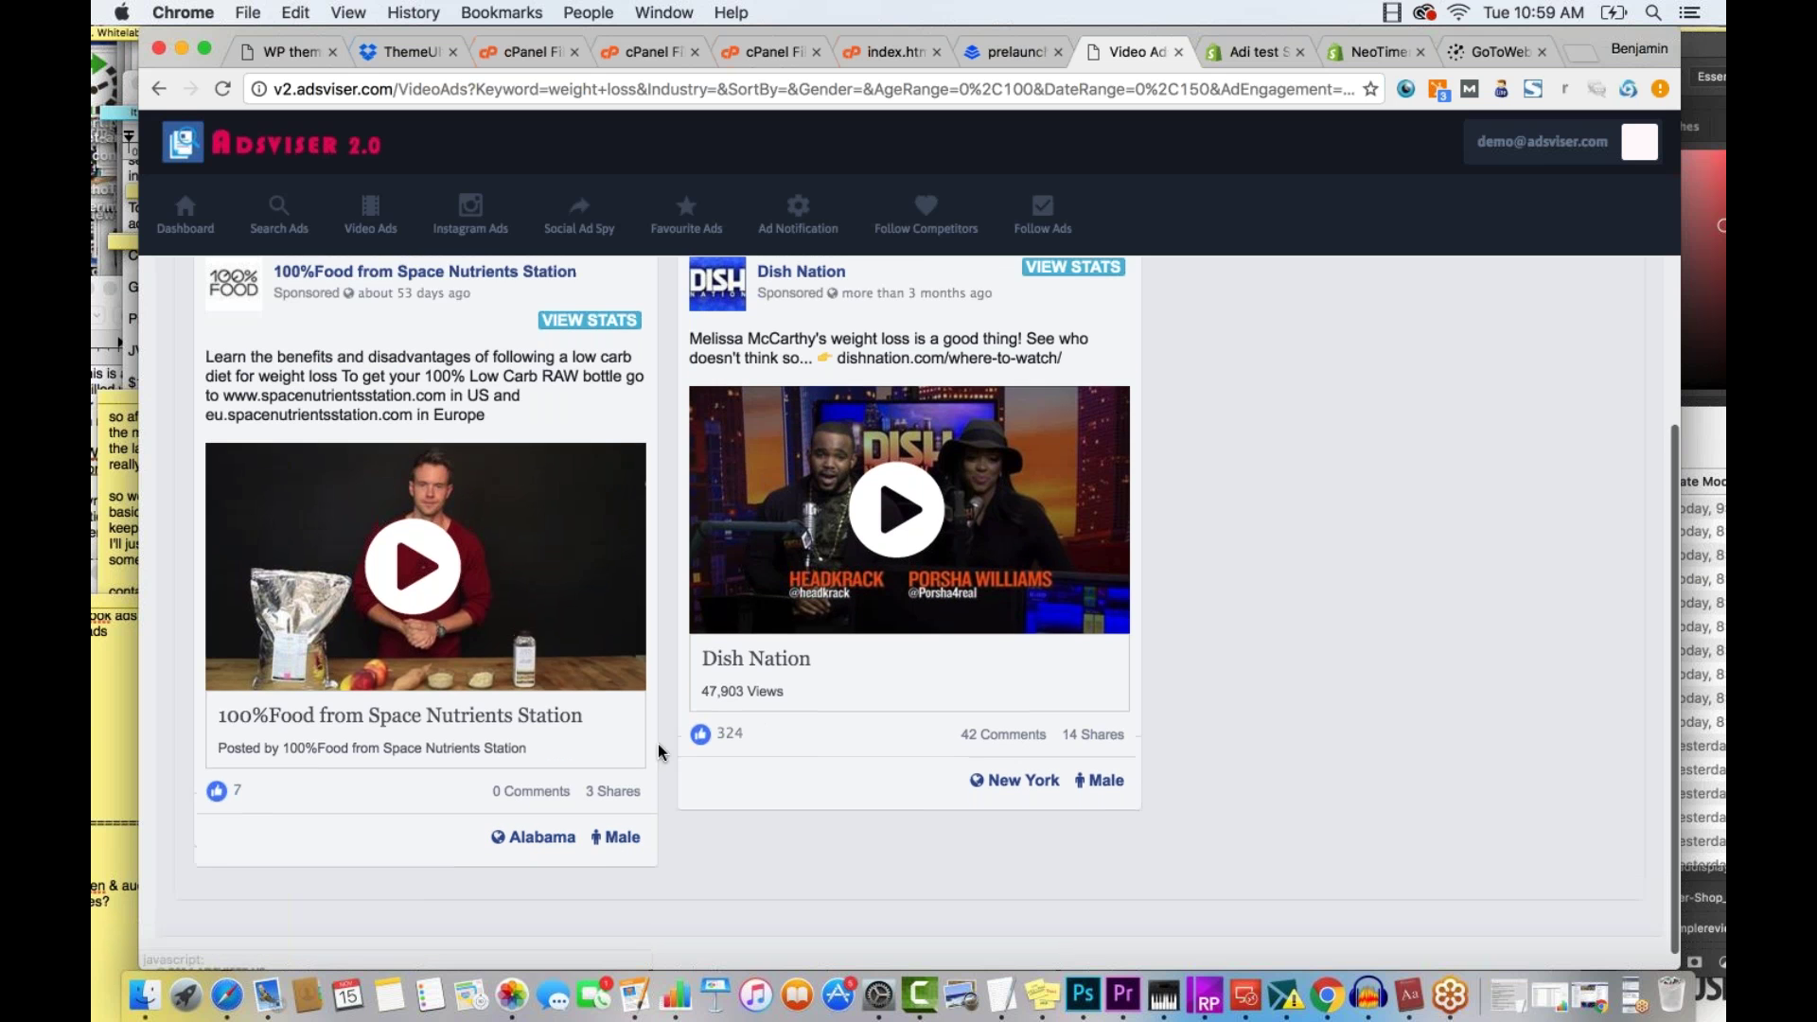
scroll(659, 751, up, 5)
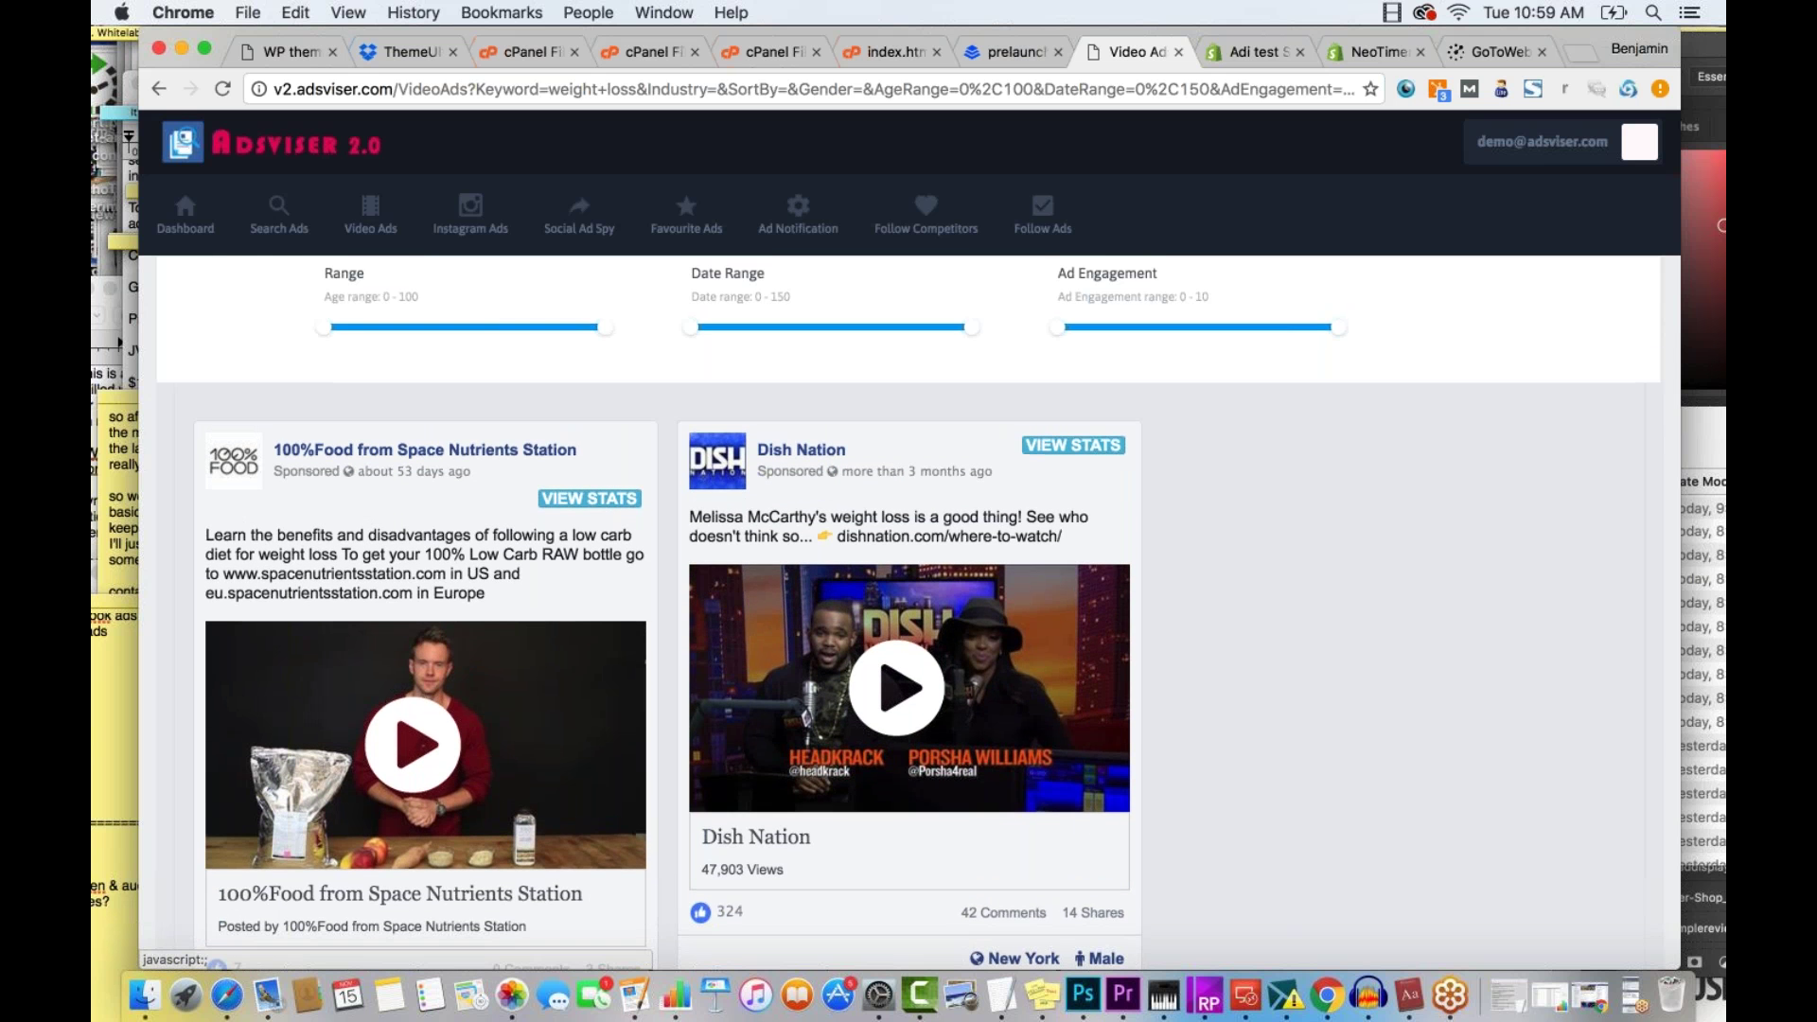
View the industry, emoticon sorting and gender options for filtering the video ads, leaving them at their defaults
scroll(378, 568, up, 9)
click(382, 511)
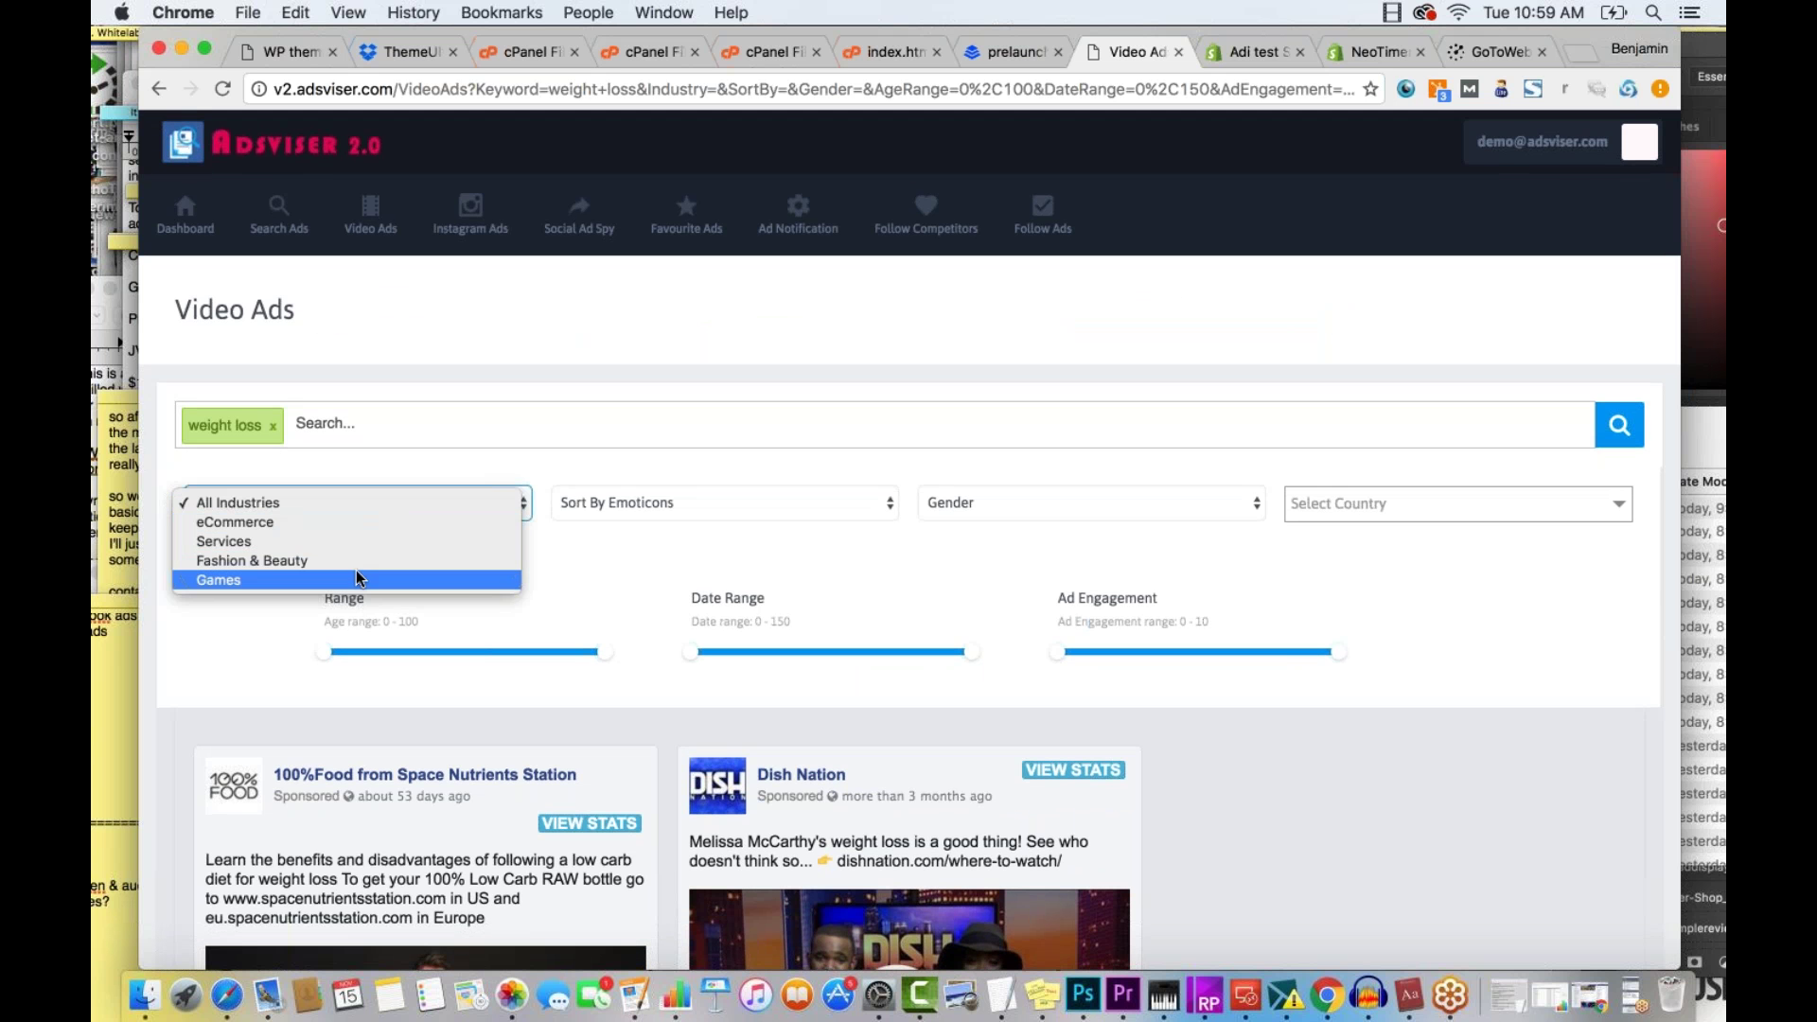
click(634, 520)
click(485, 512)
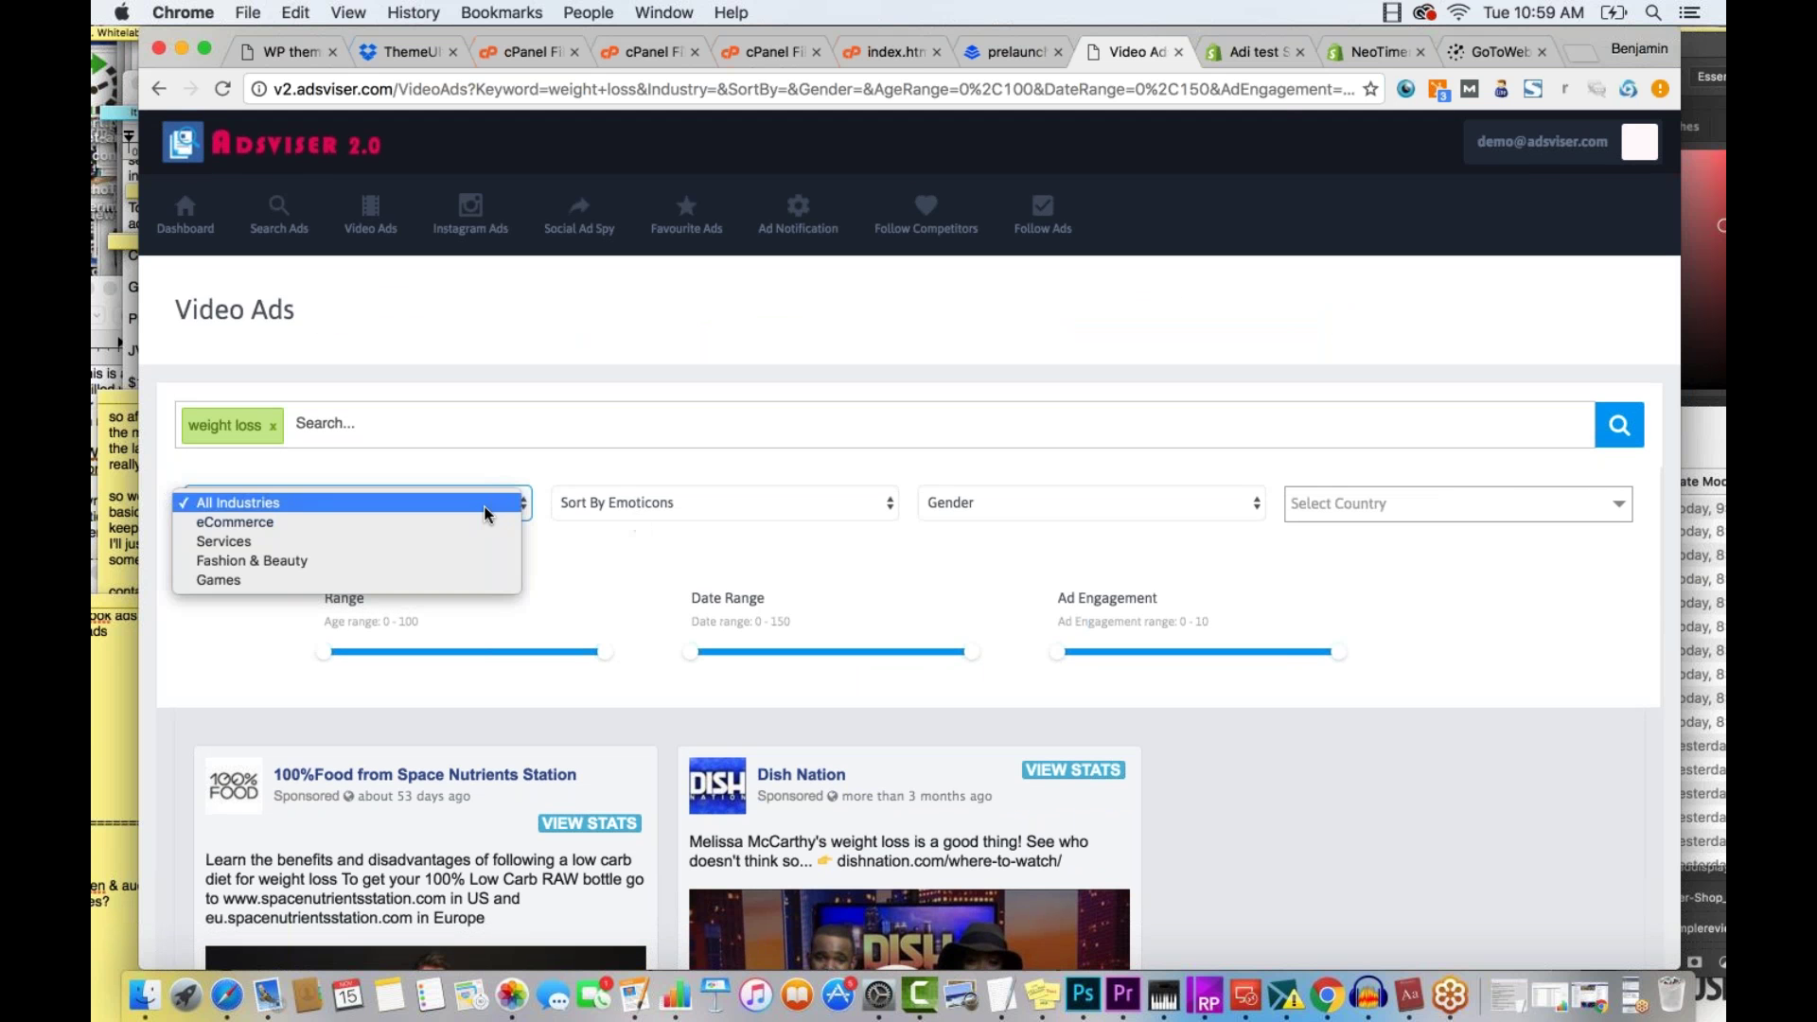
click(484, 512)
click(591, 504)
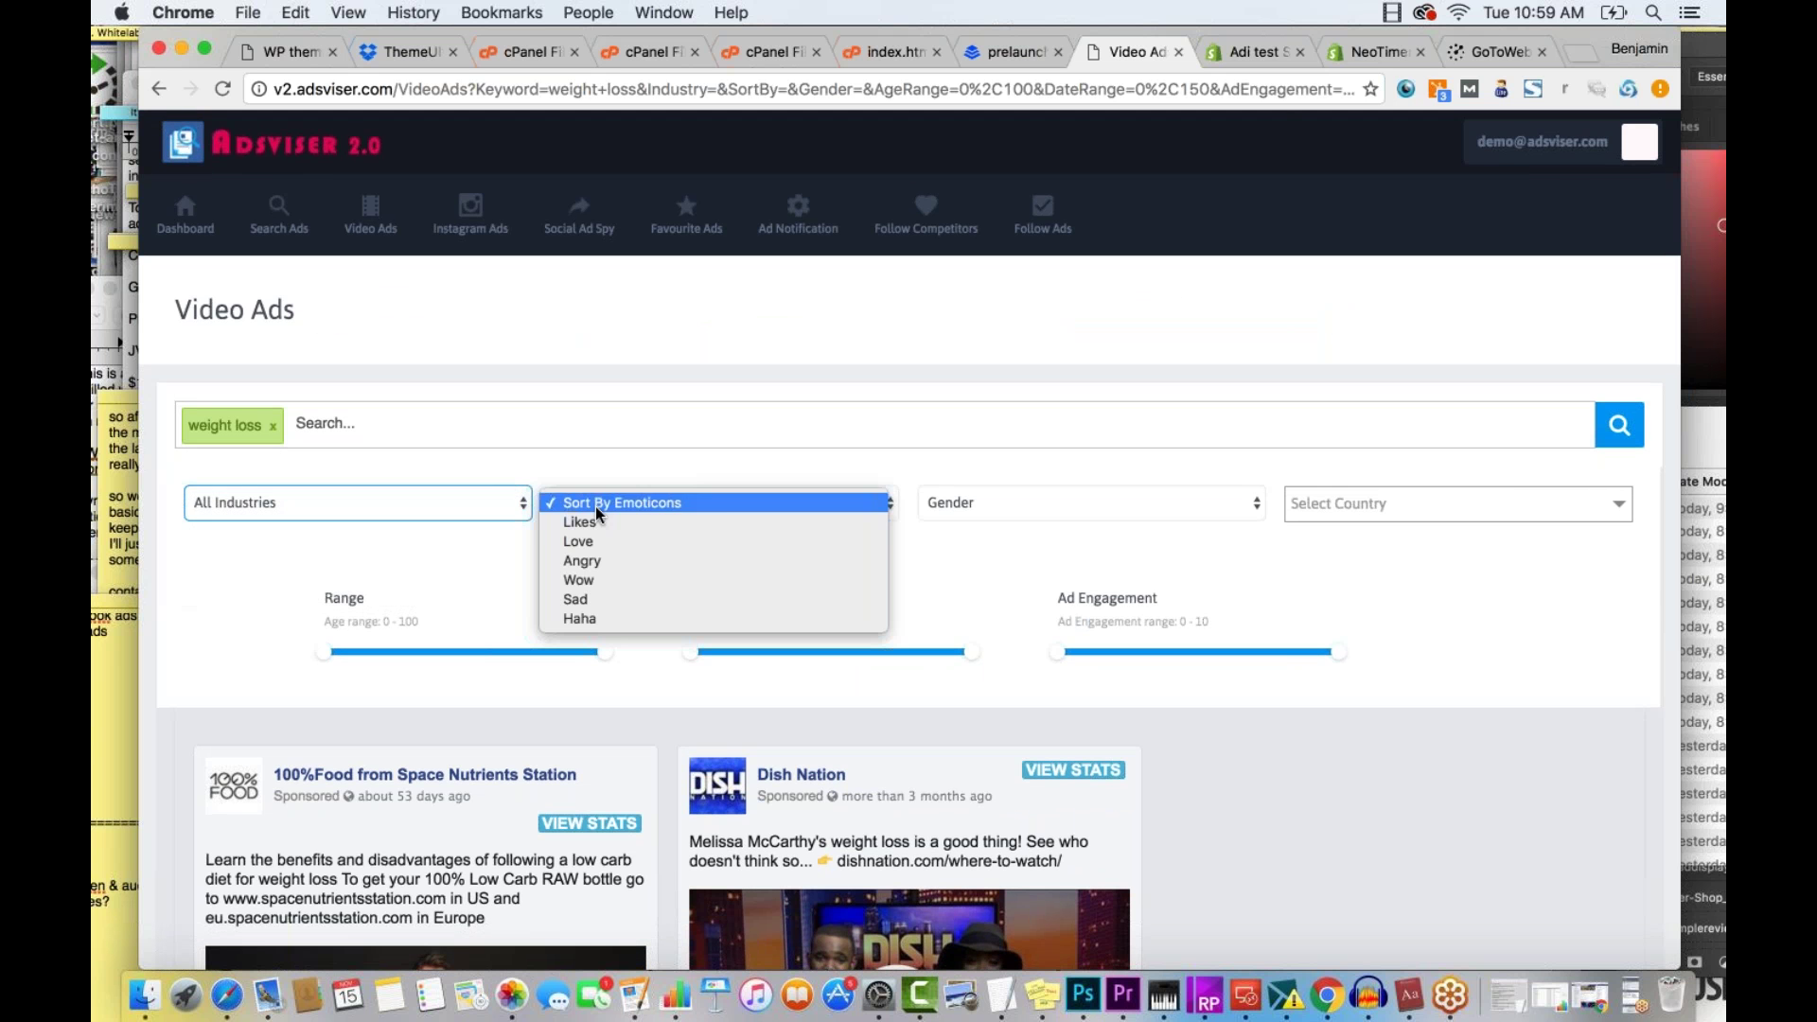
click(956, 502)
click(1157, 464)
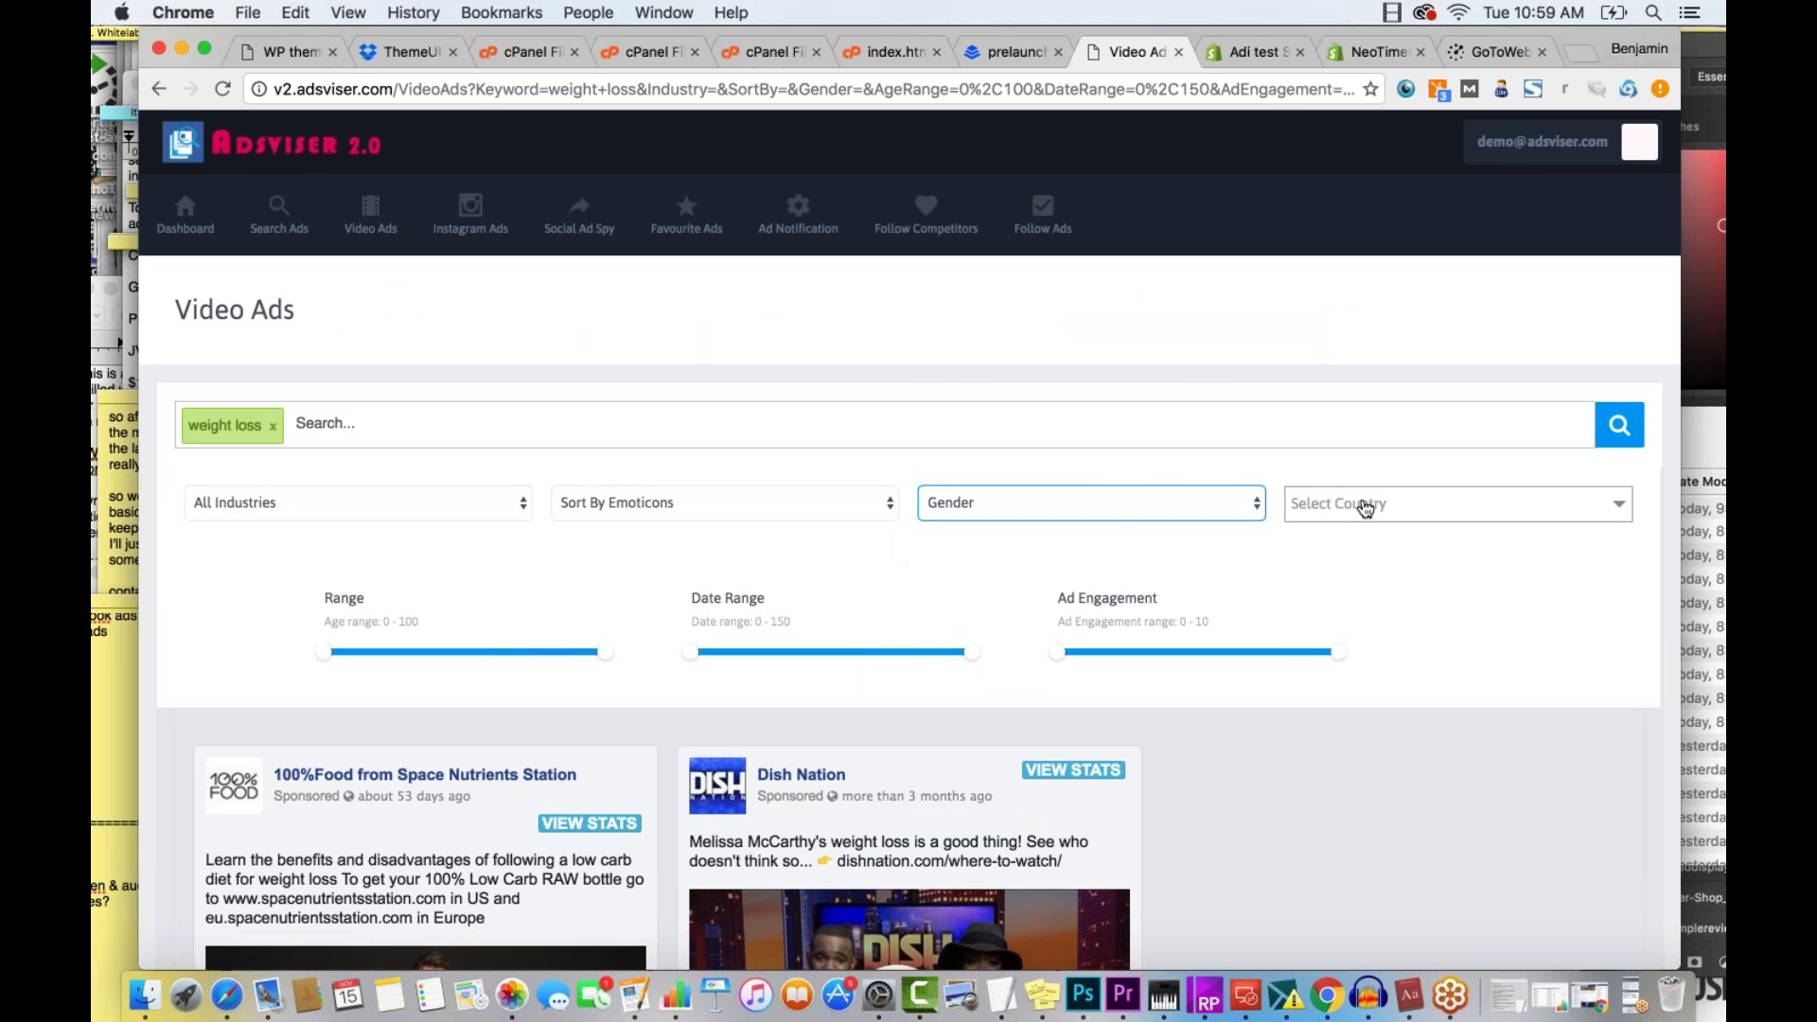
View the country options for filtering the video ads, leaving the country unset
click(1365, 508)
click(1017, 569)
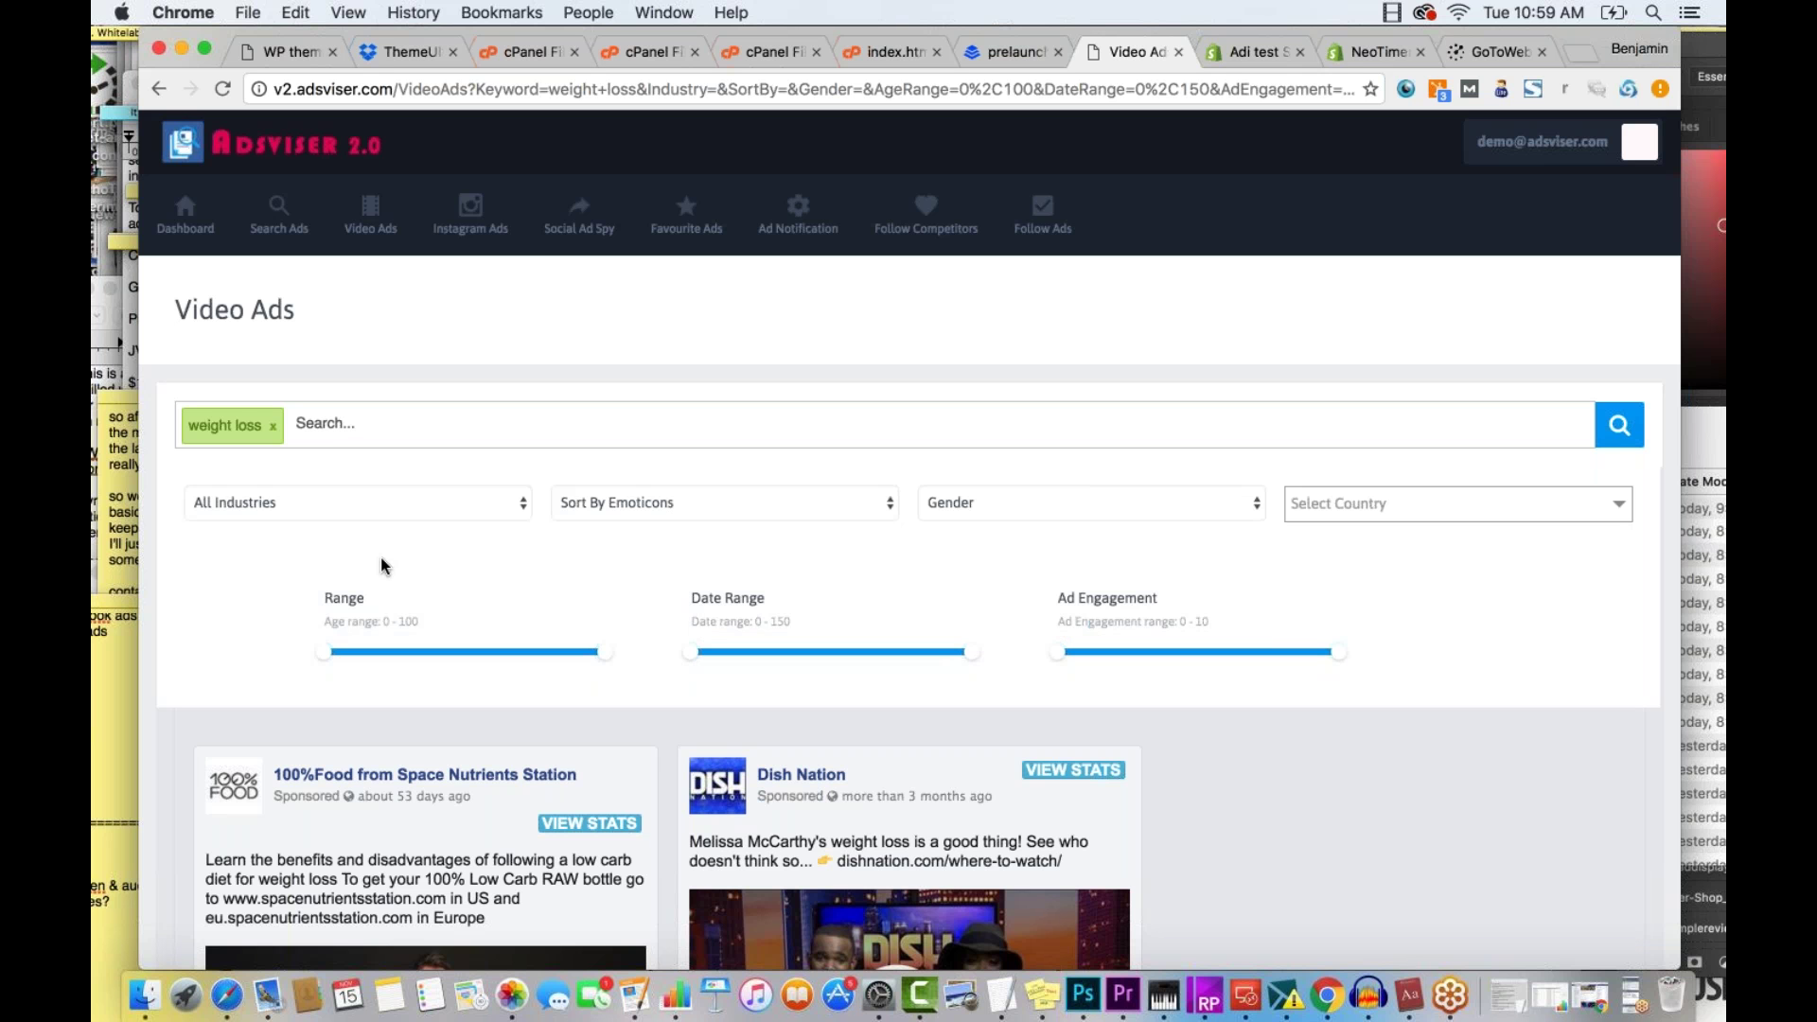
Search the Instagram ads for "shoes"
click(461, 236)
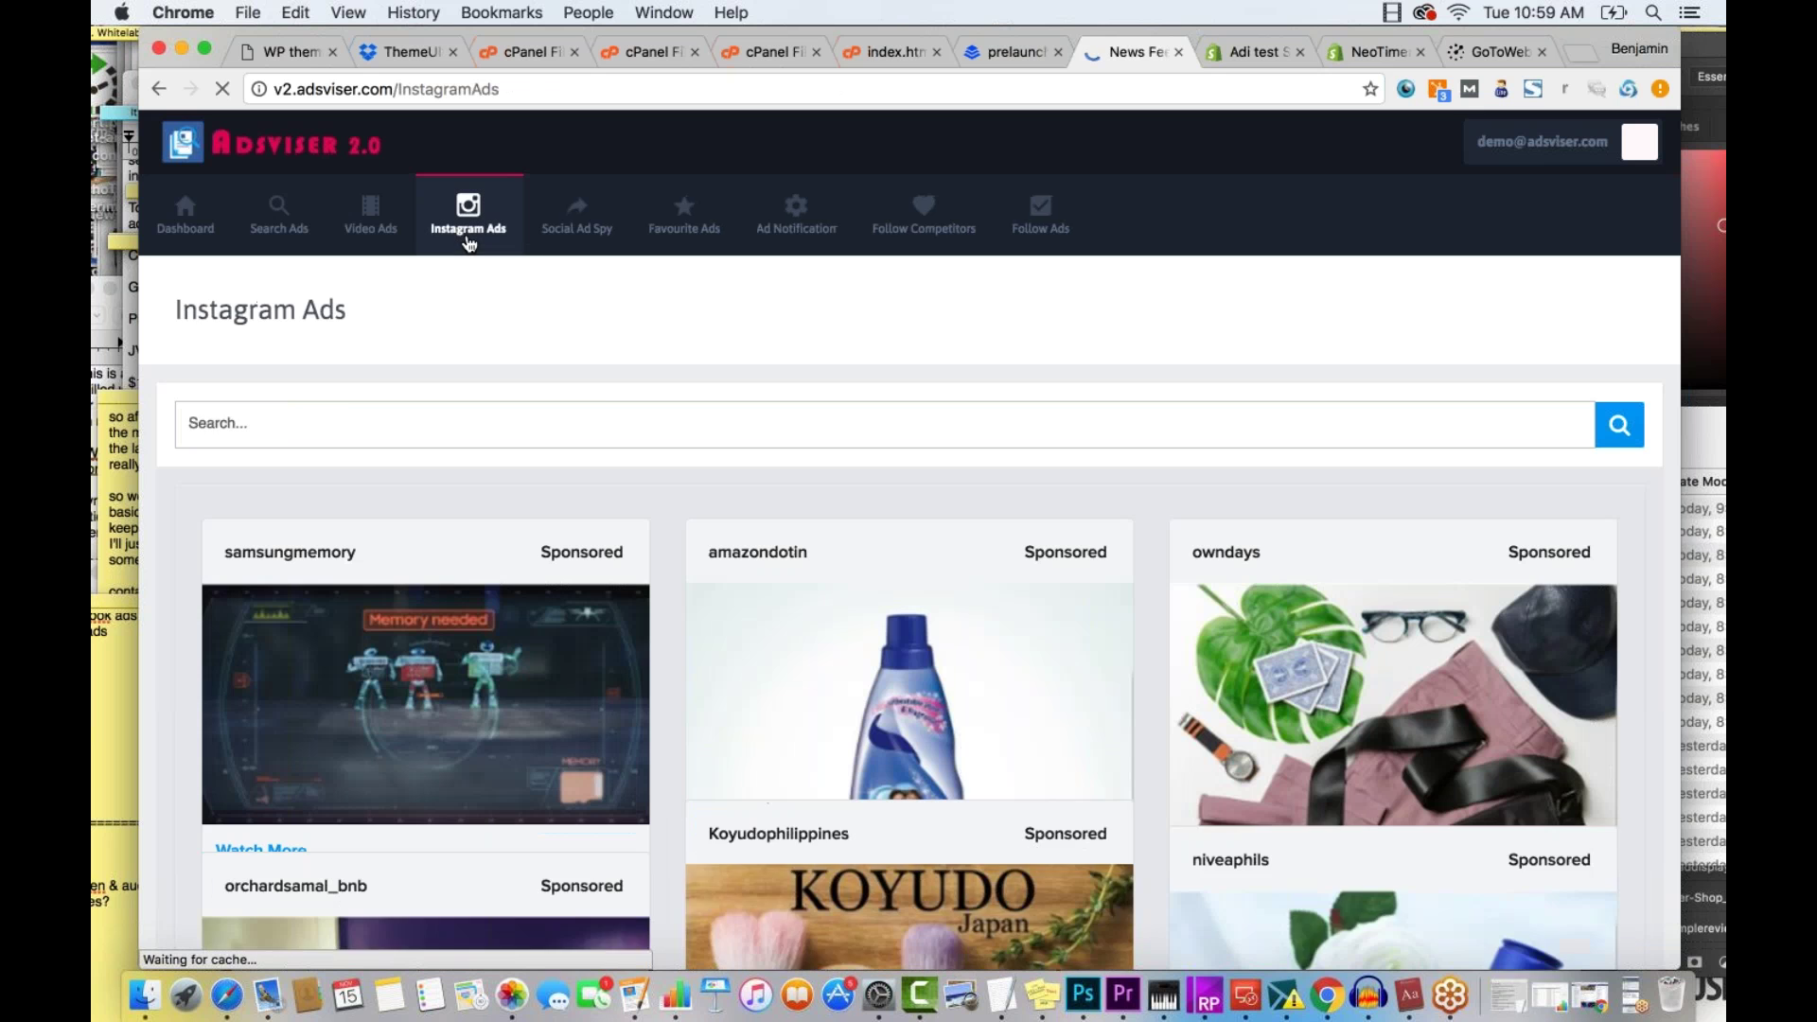
click(499, 430)
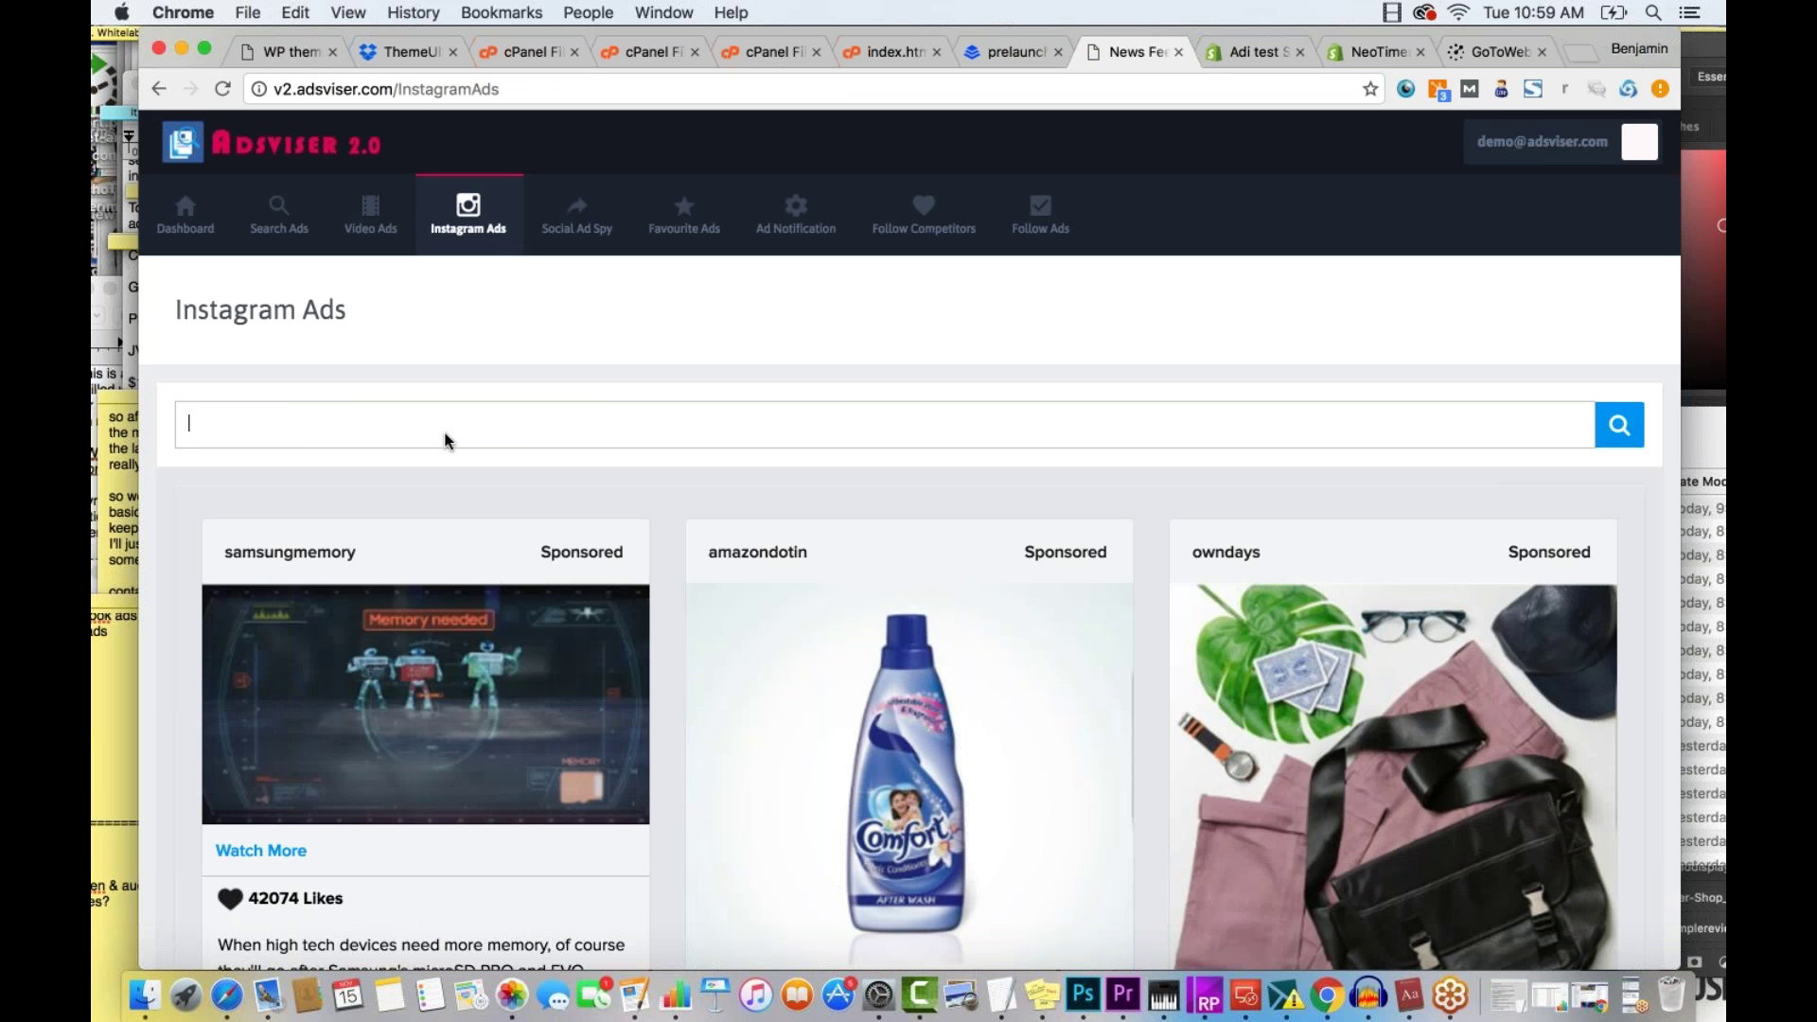
text(shoes)
click(1590, 422)
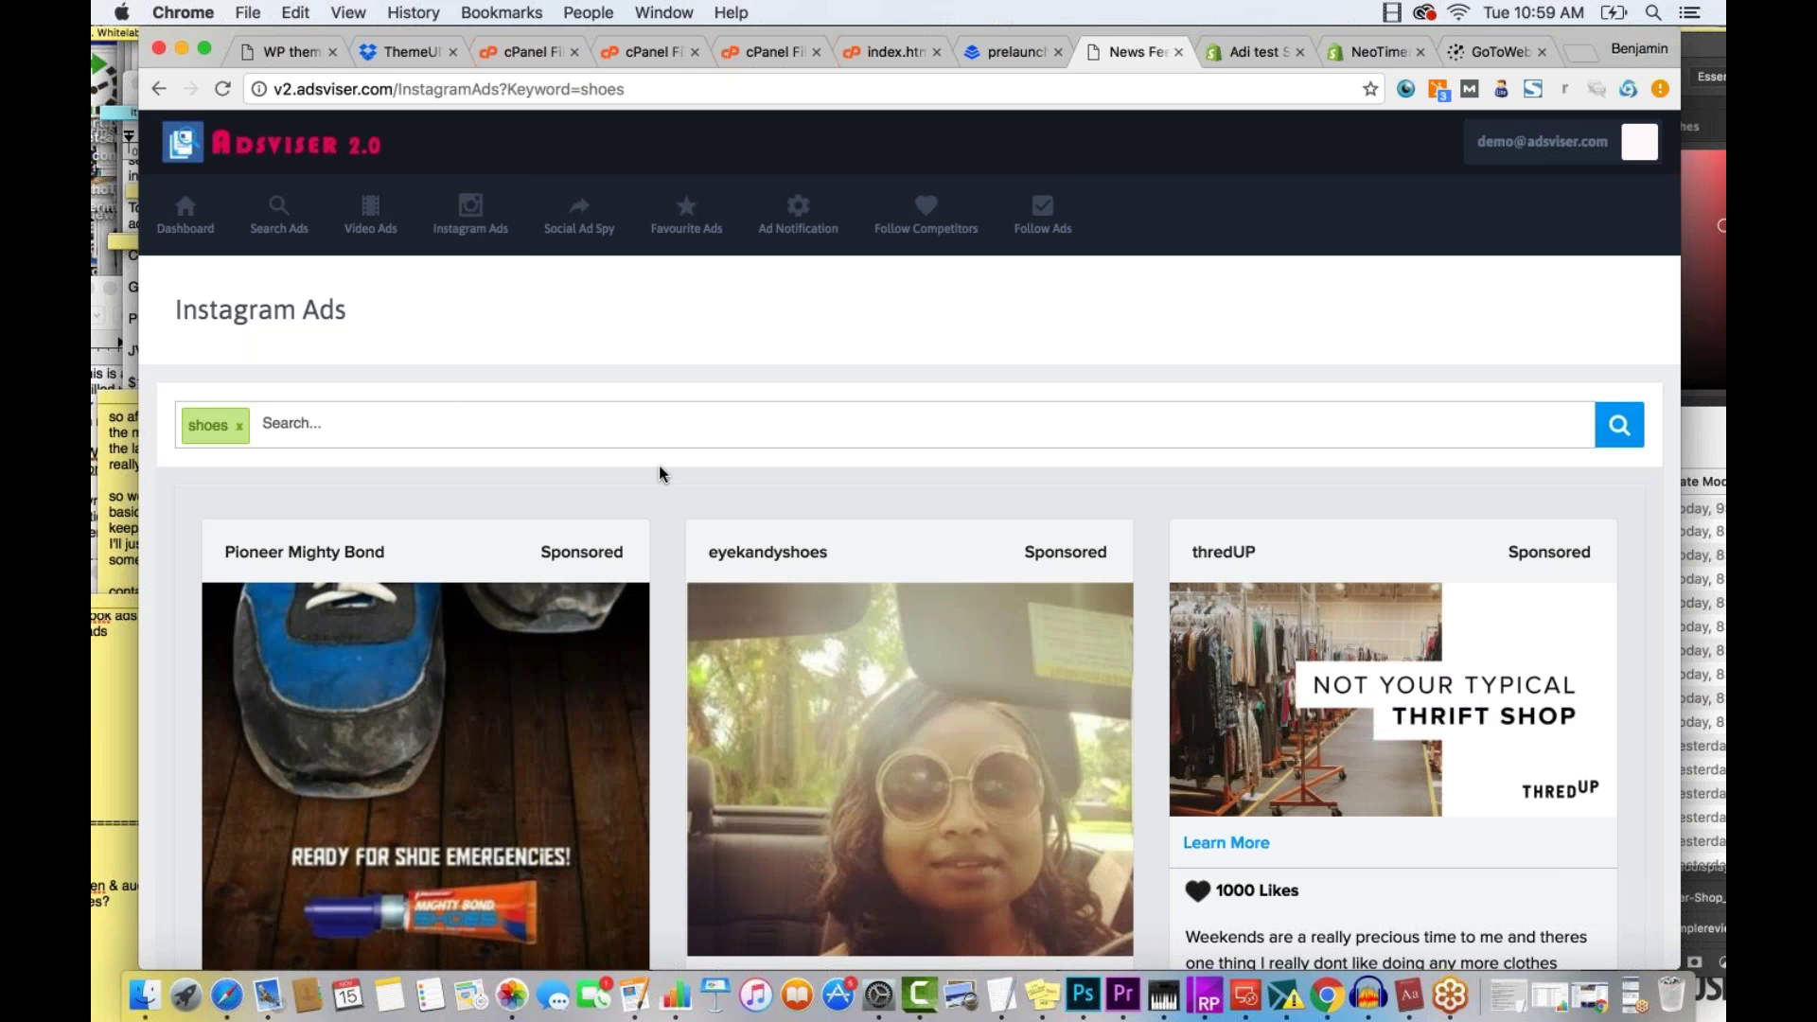
Look over the full list of Instagram ads matching "shoes" and return to its beginning
scroll(672, 521, down, 1)
scroll(674, 527, down, 3)
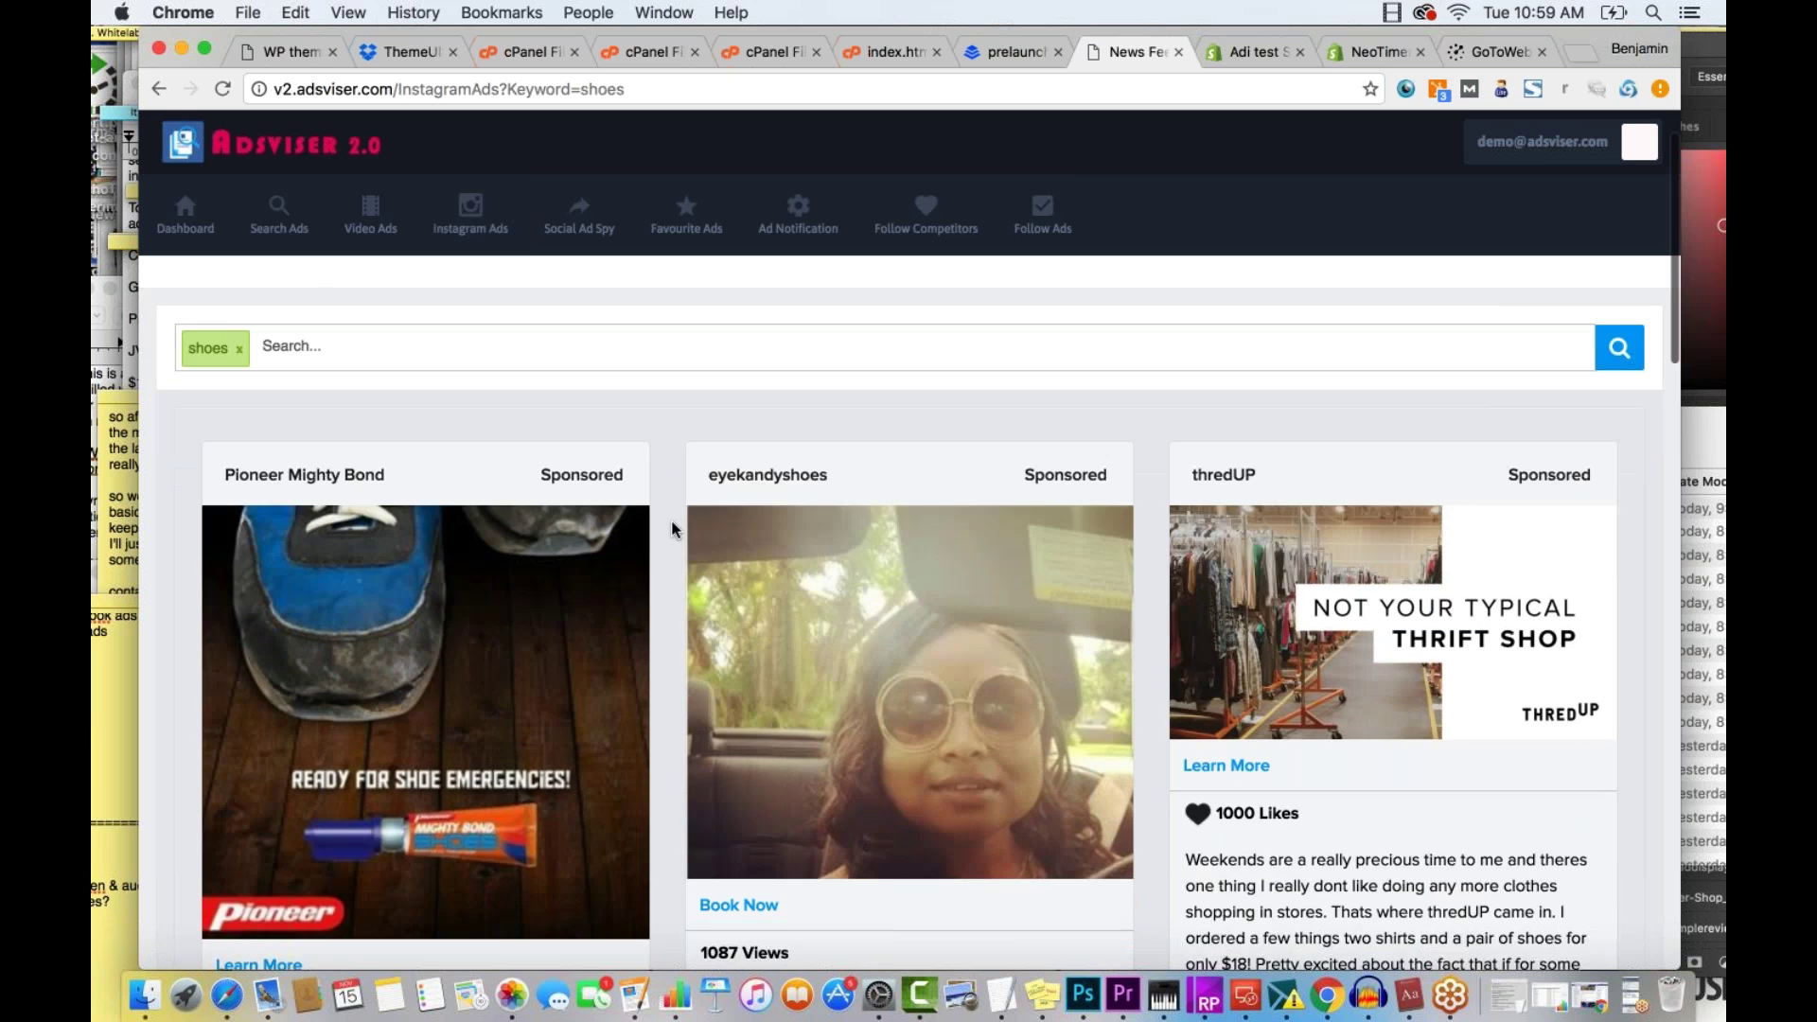
scroll(680, 483, up, 3)
scroll(682, 467, down, 8)
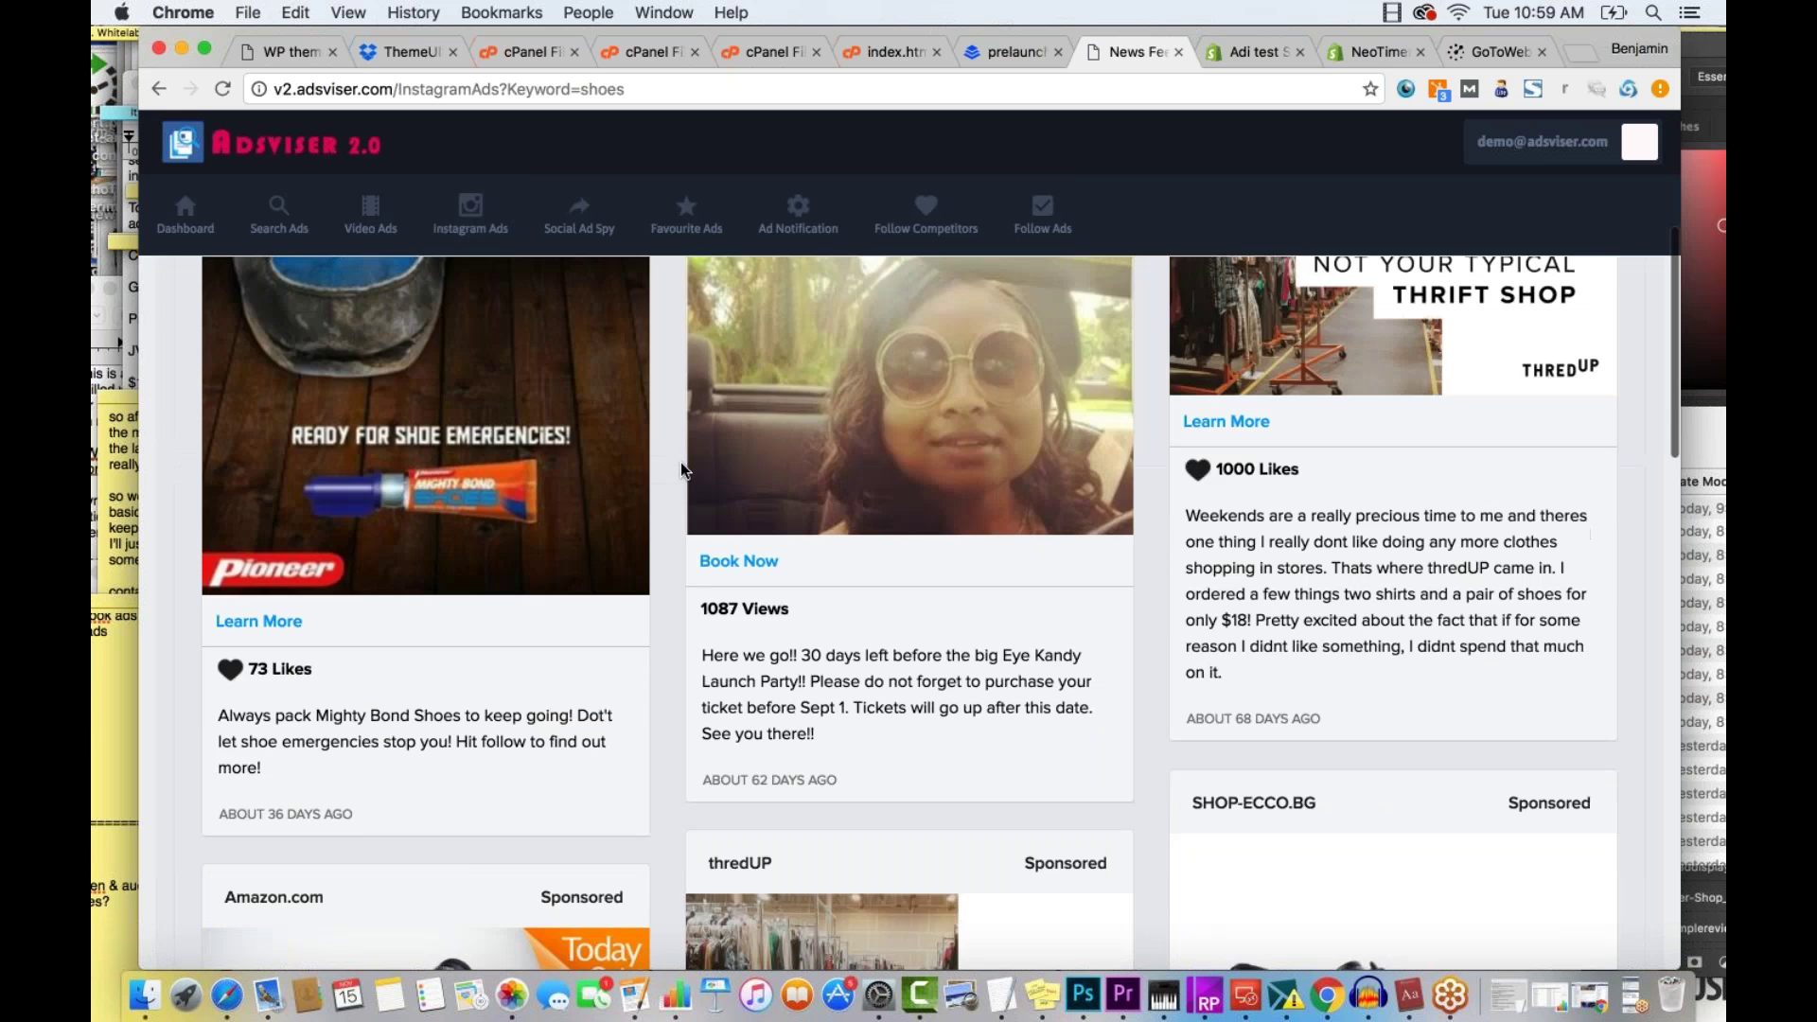
scroll(682, 470, down, 9)
scroll(679, 462, down, 5)
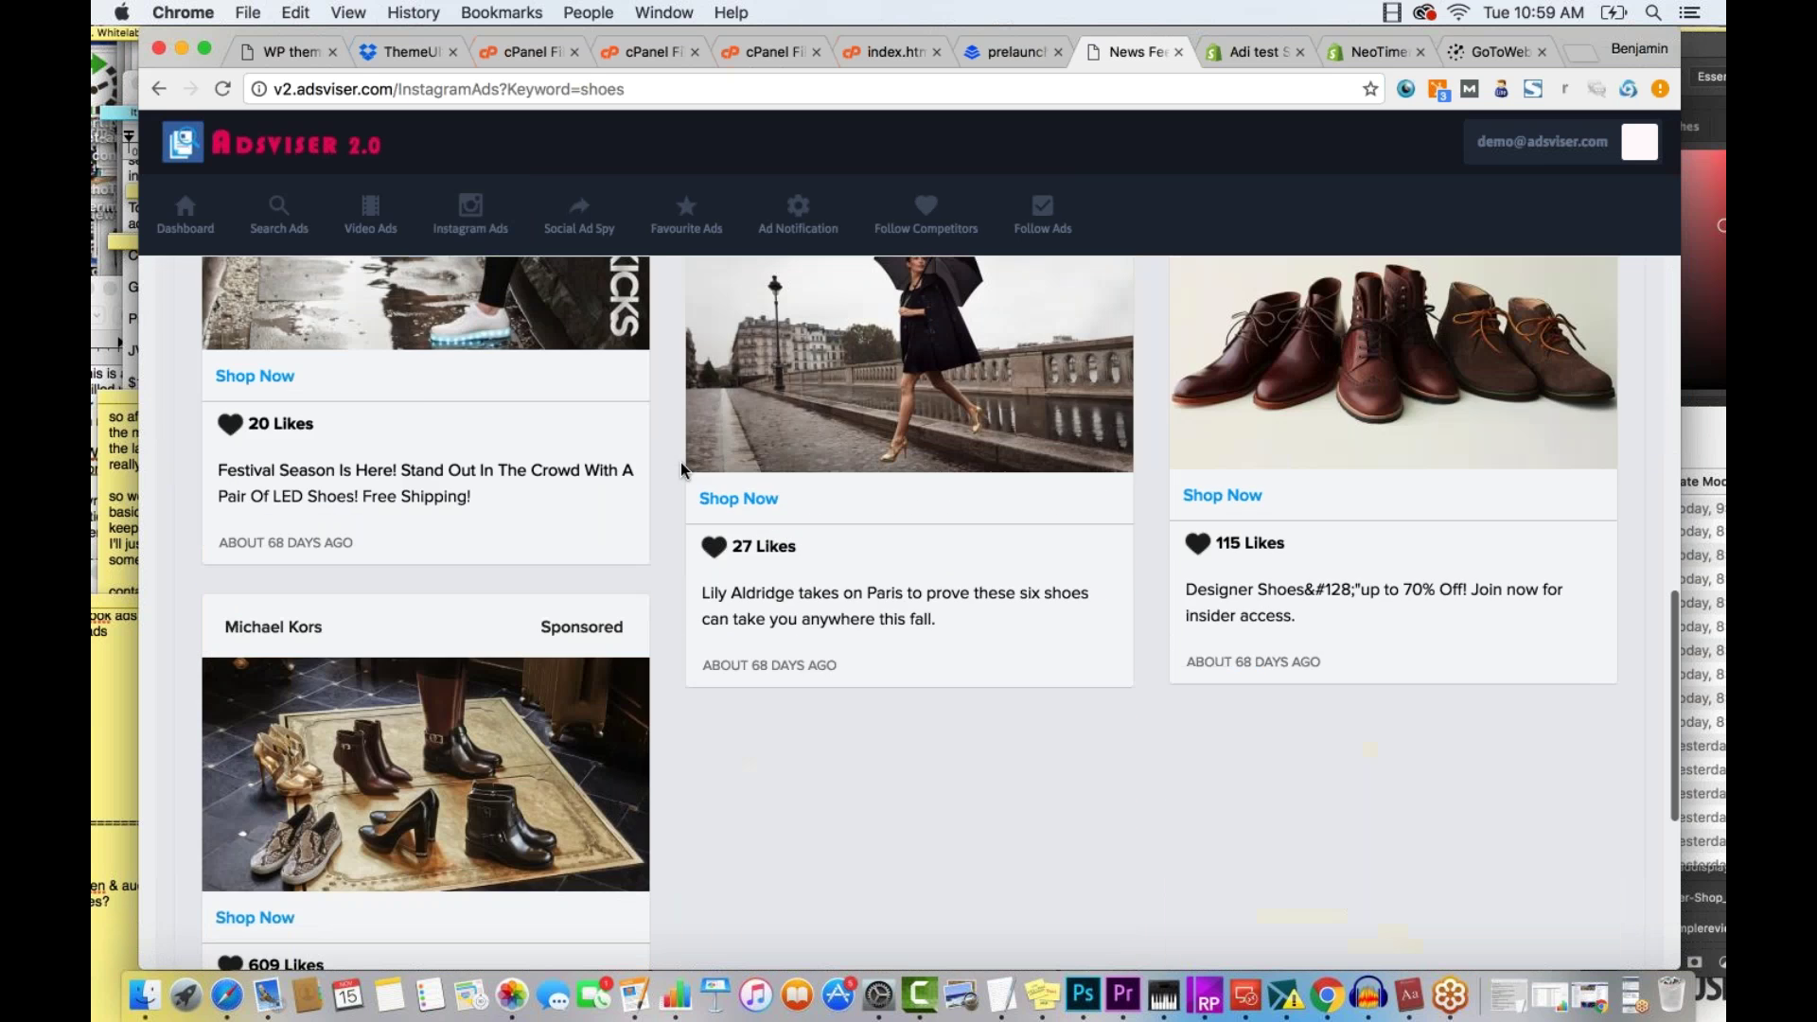
scroll(679, 462, up, 6)
scroll(679, 462, up, 8)
scroll(680, 462, up, 2)
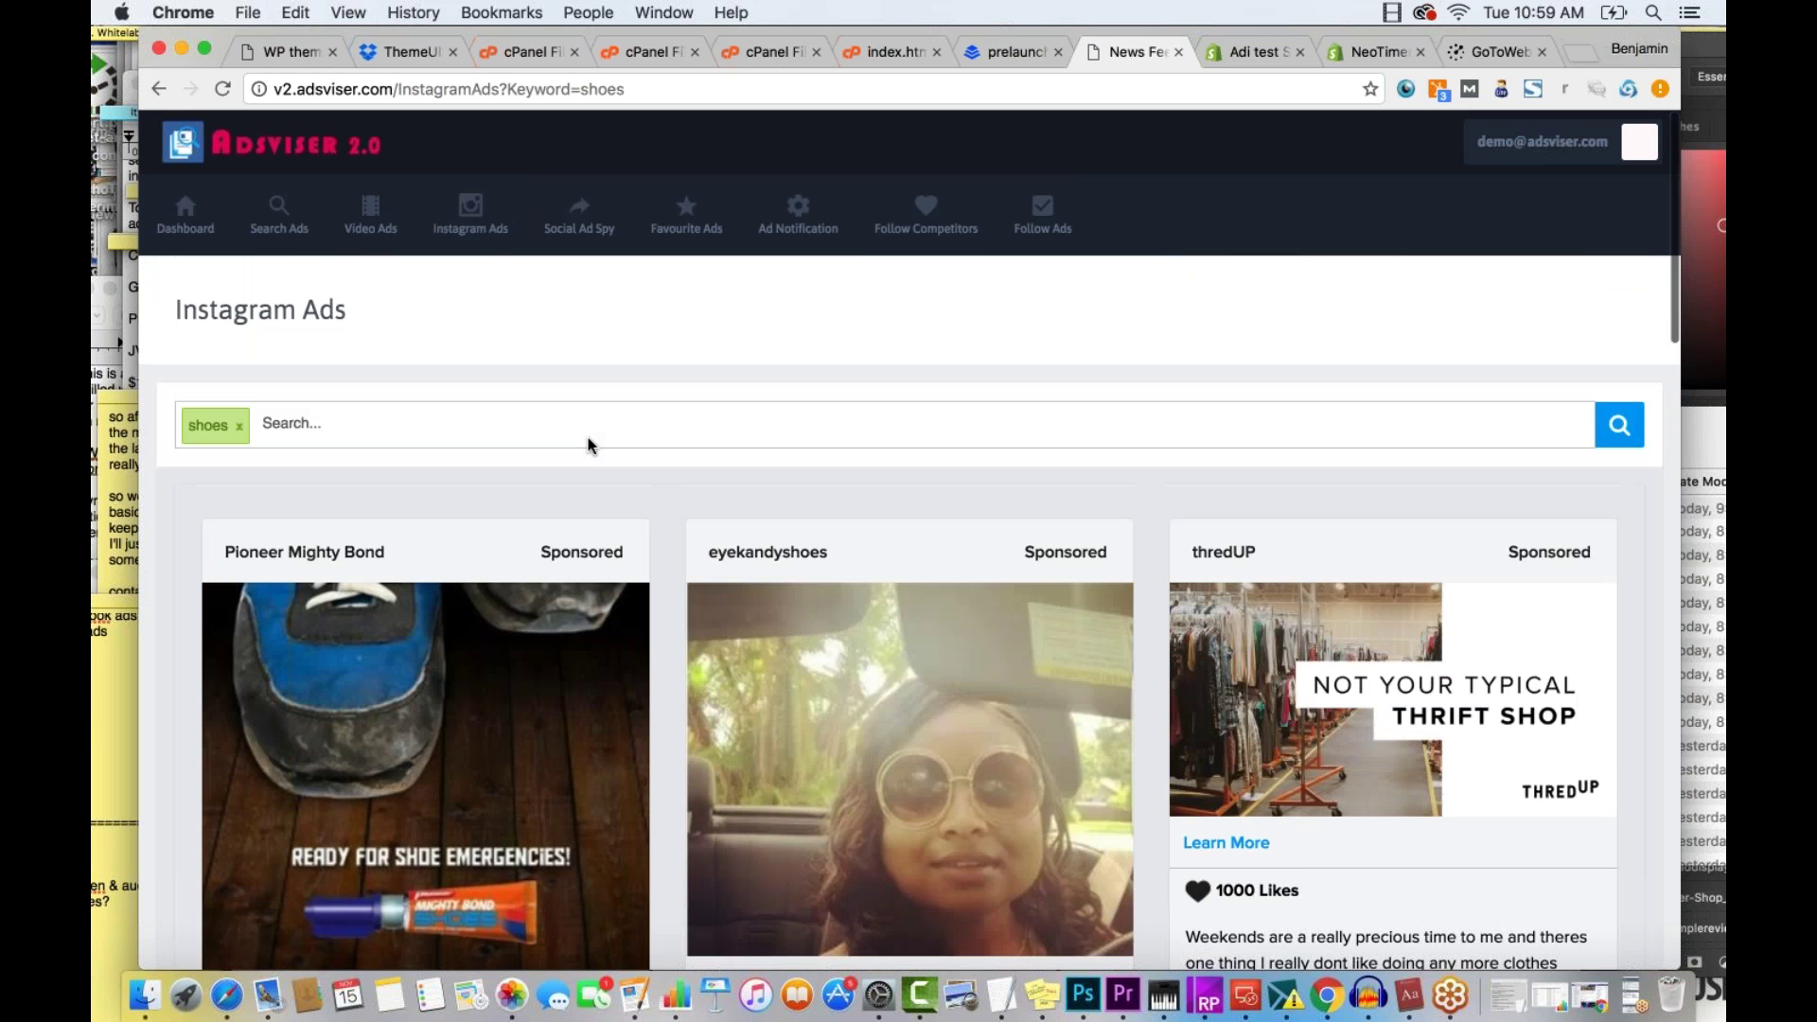
Examine the likes, views, captions and ad ages of the Pioneer Mighty Bond, eyekandyshoes and thredUP ads
scroll(698, 466, down, 1)
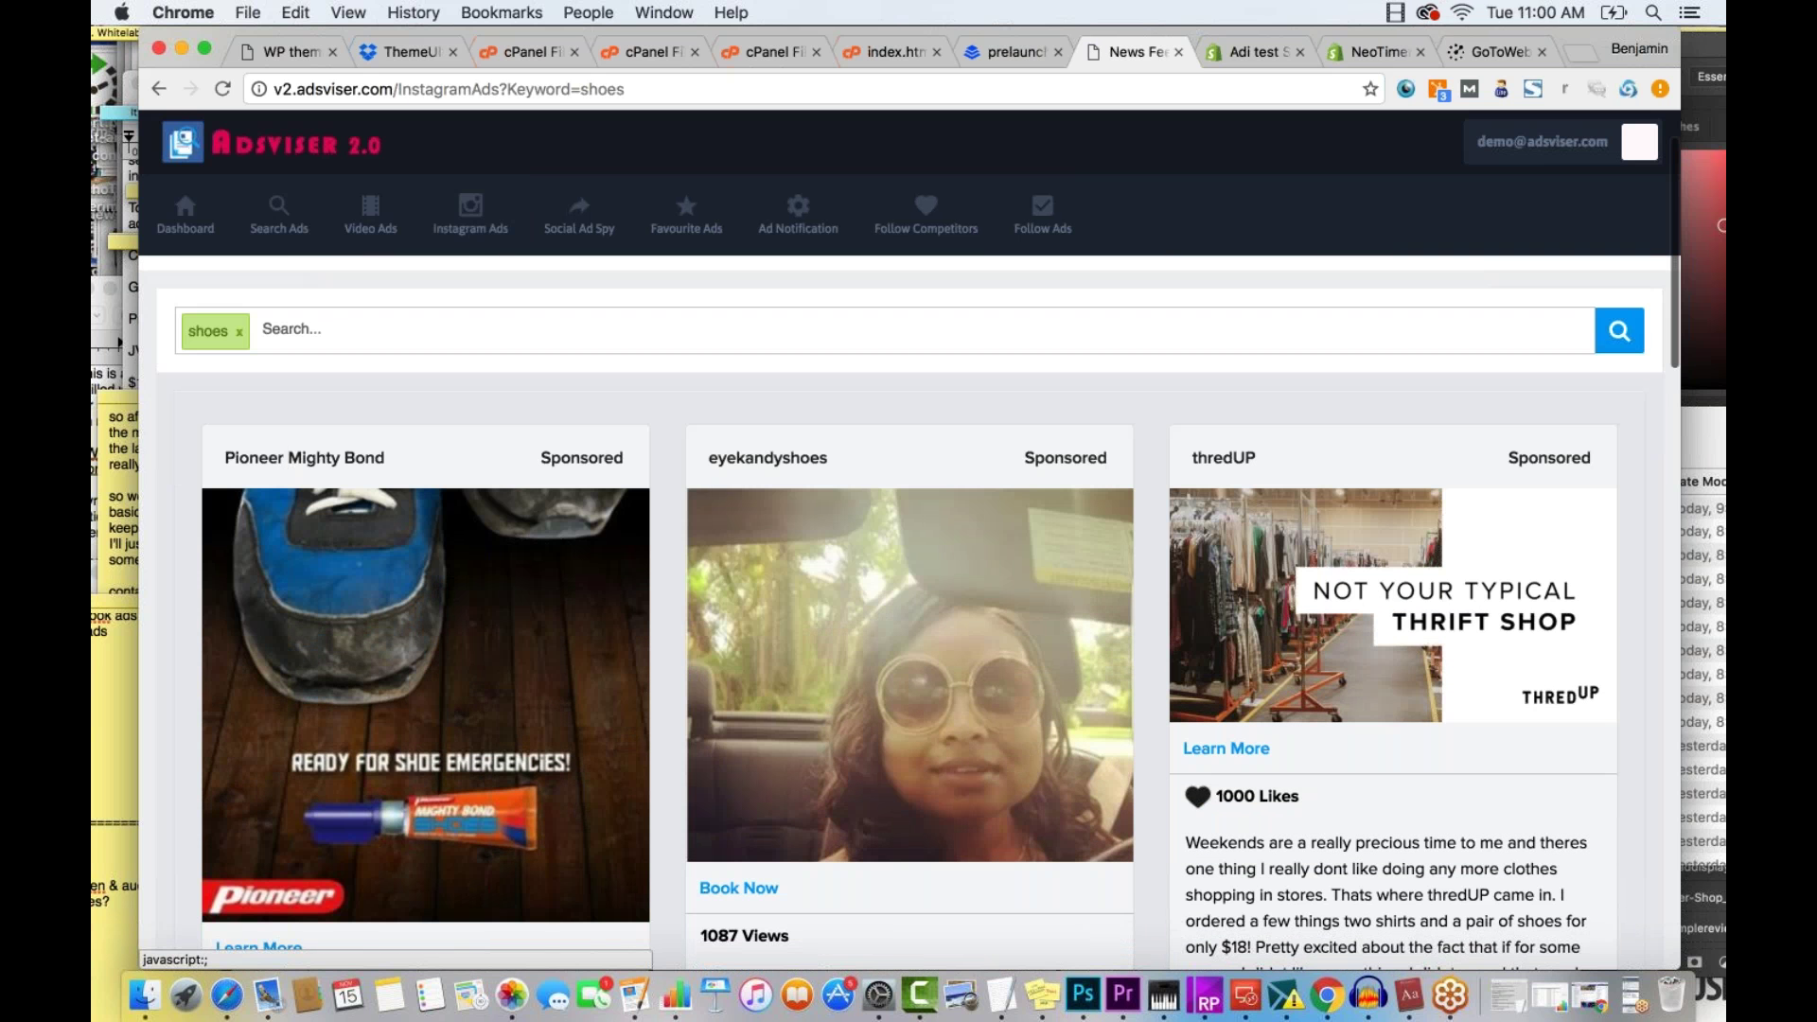
scroll(910, 615, down, 1)
scroll(910, 616, down, 3)
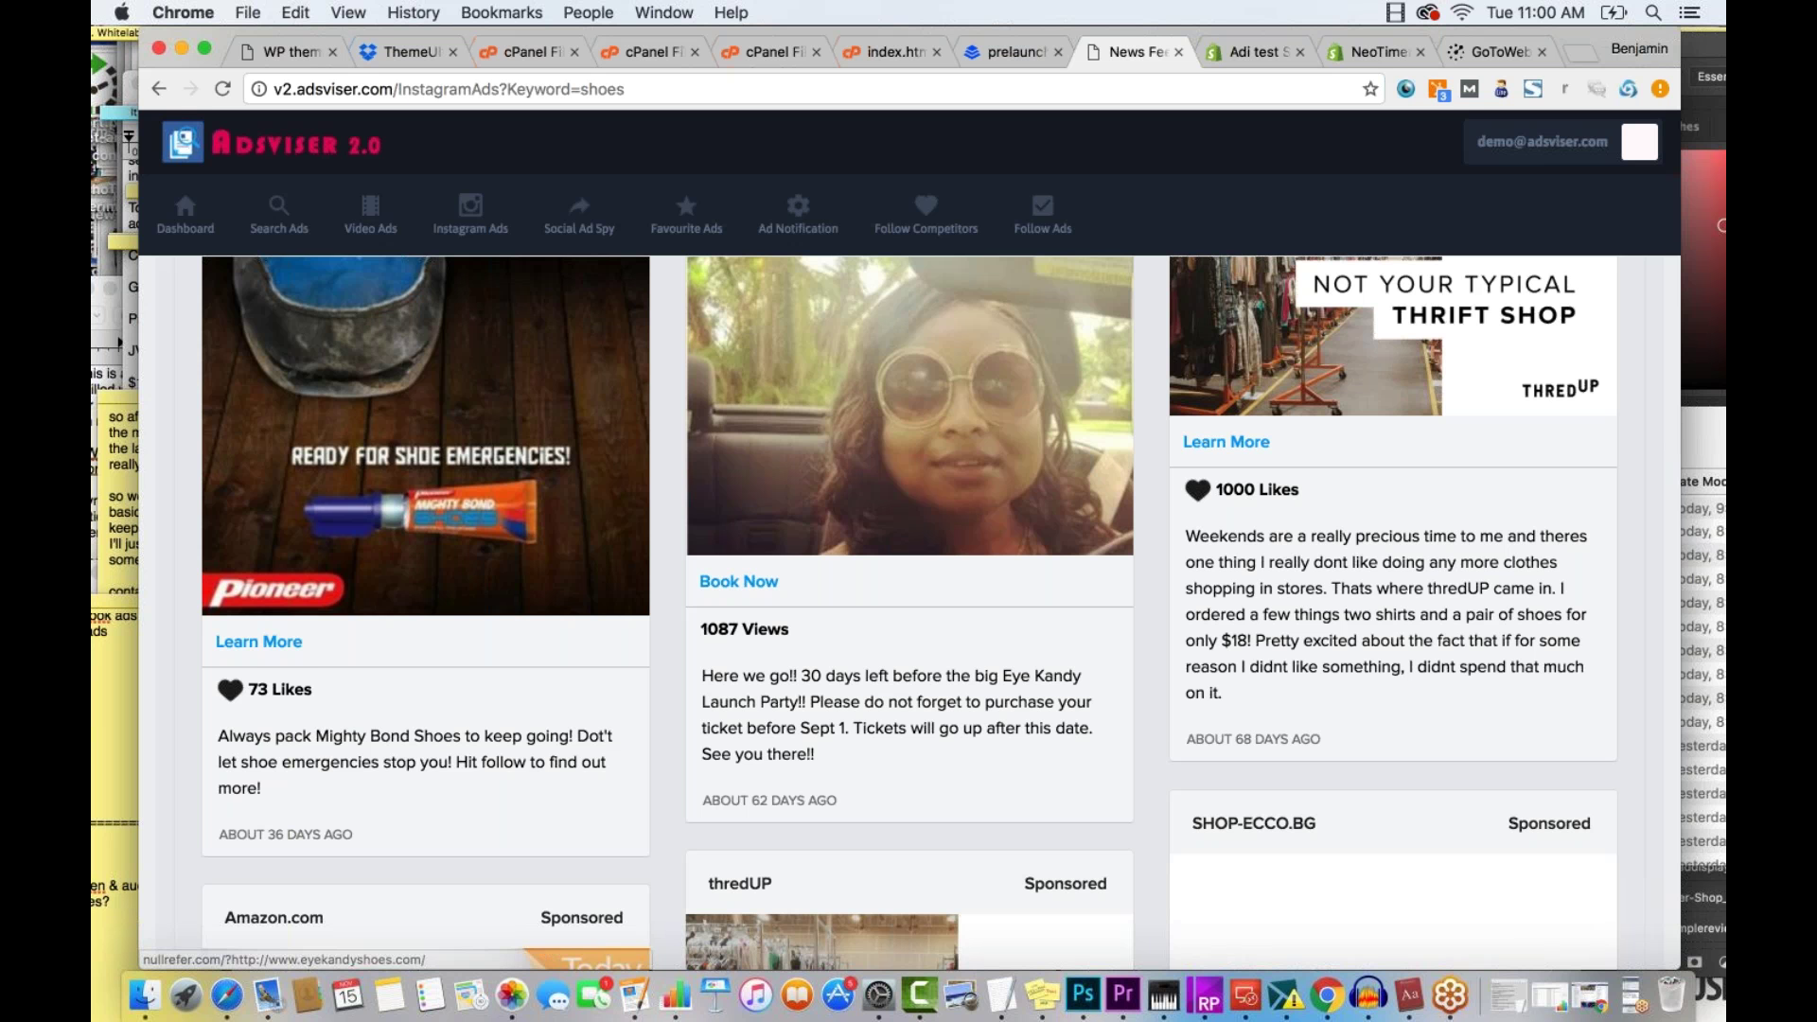
scroll(910, 615, up, 4)
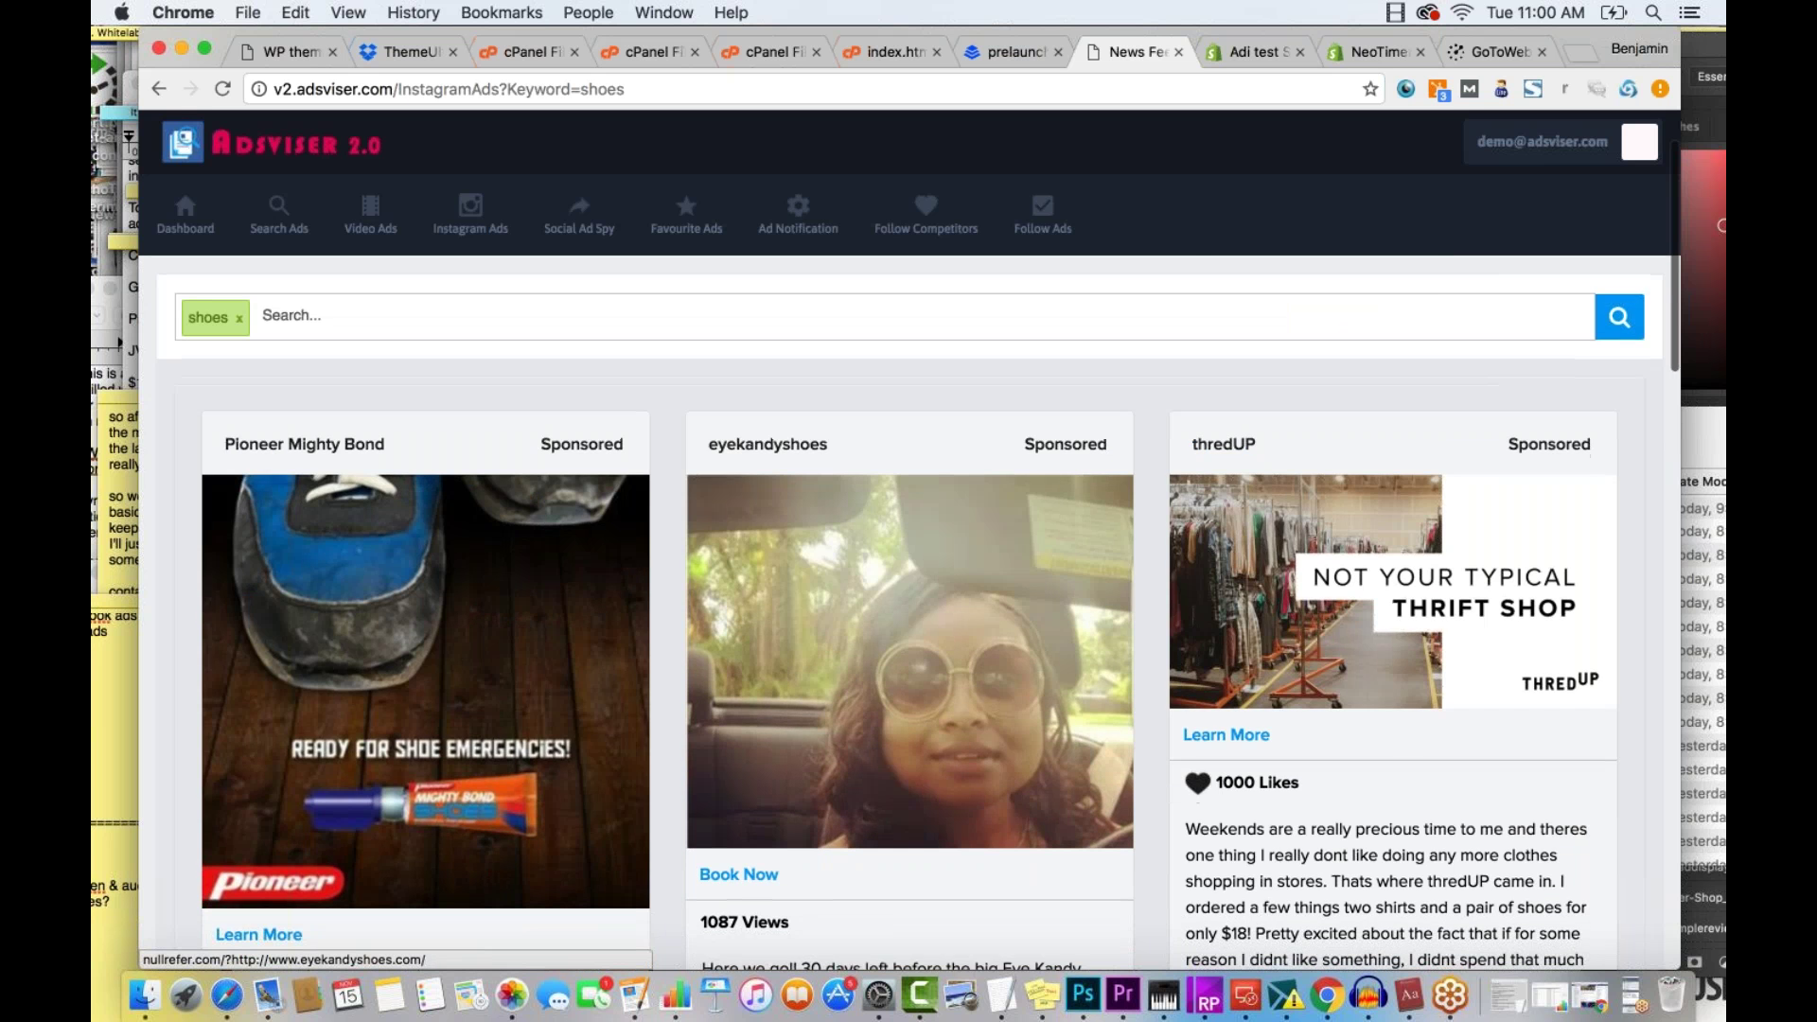
scroll(740, 508, down, 5)
scroll(335, 575, down, 3)
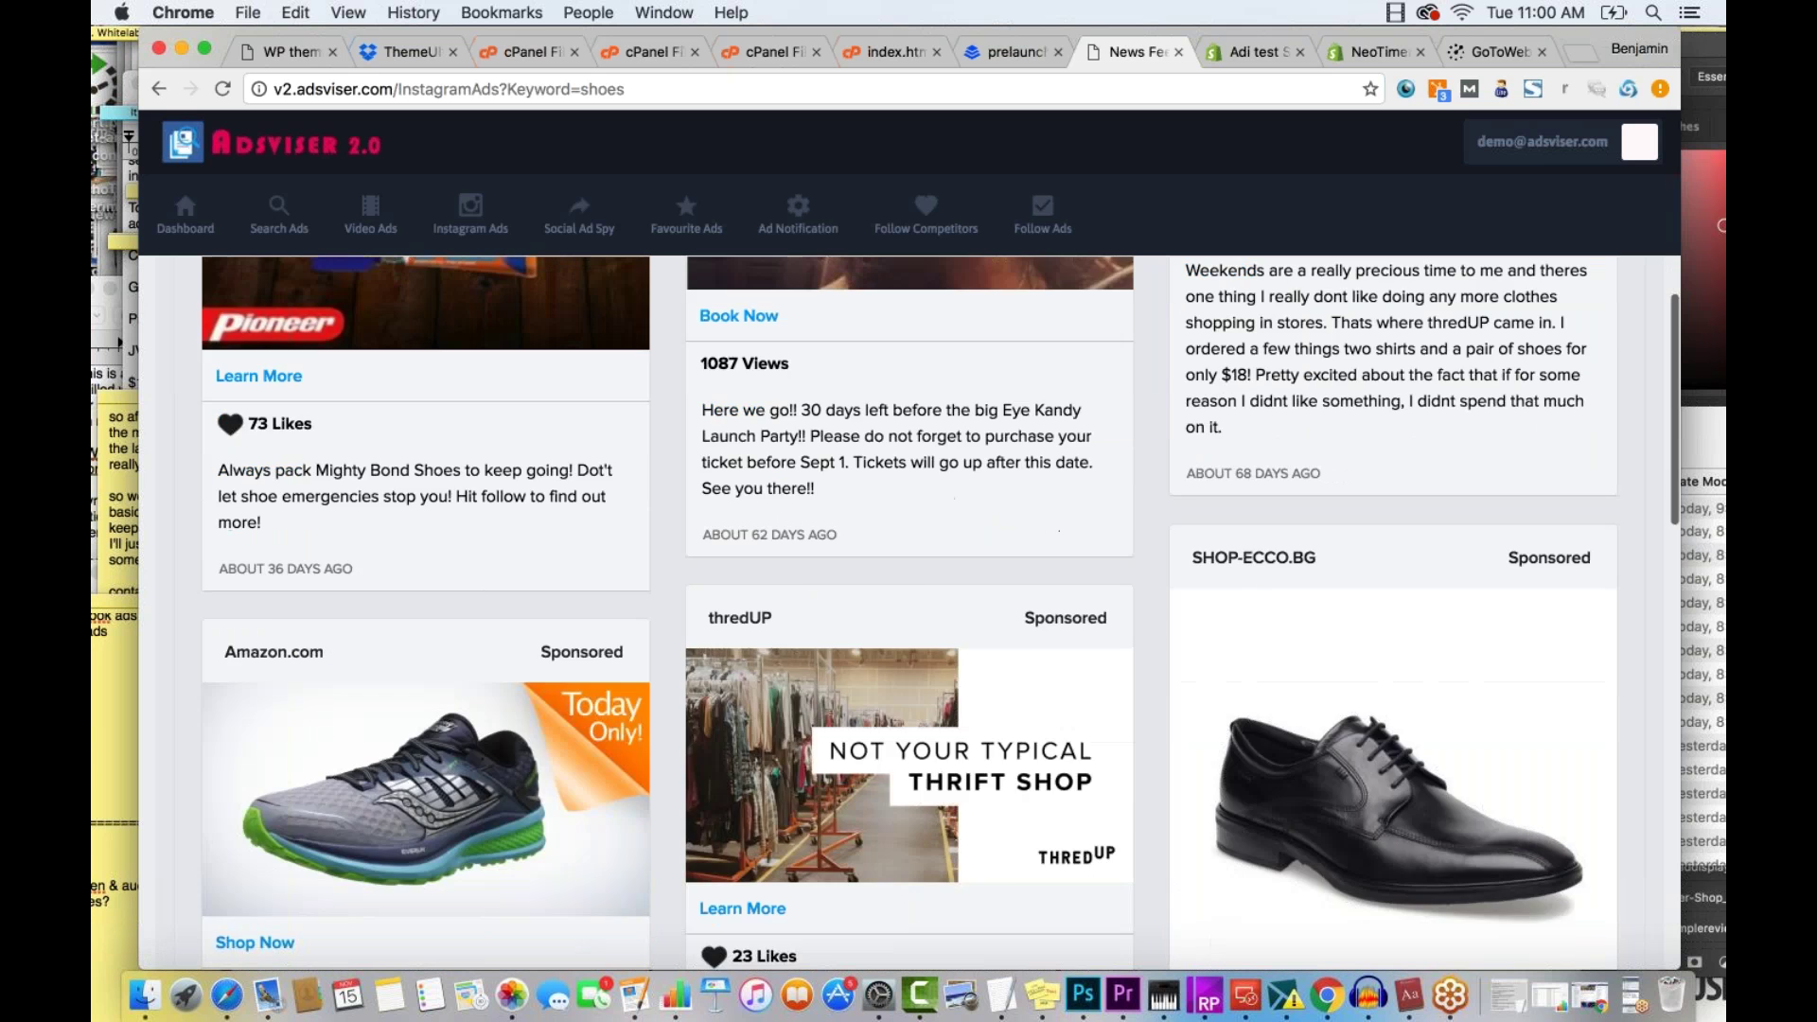
scroll(1095, 520, up, 3)
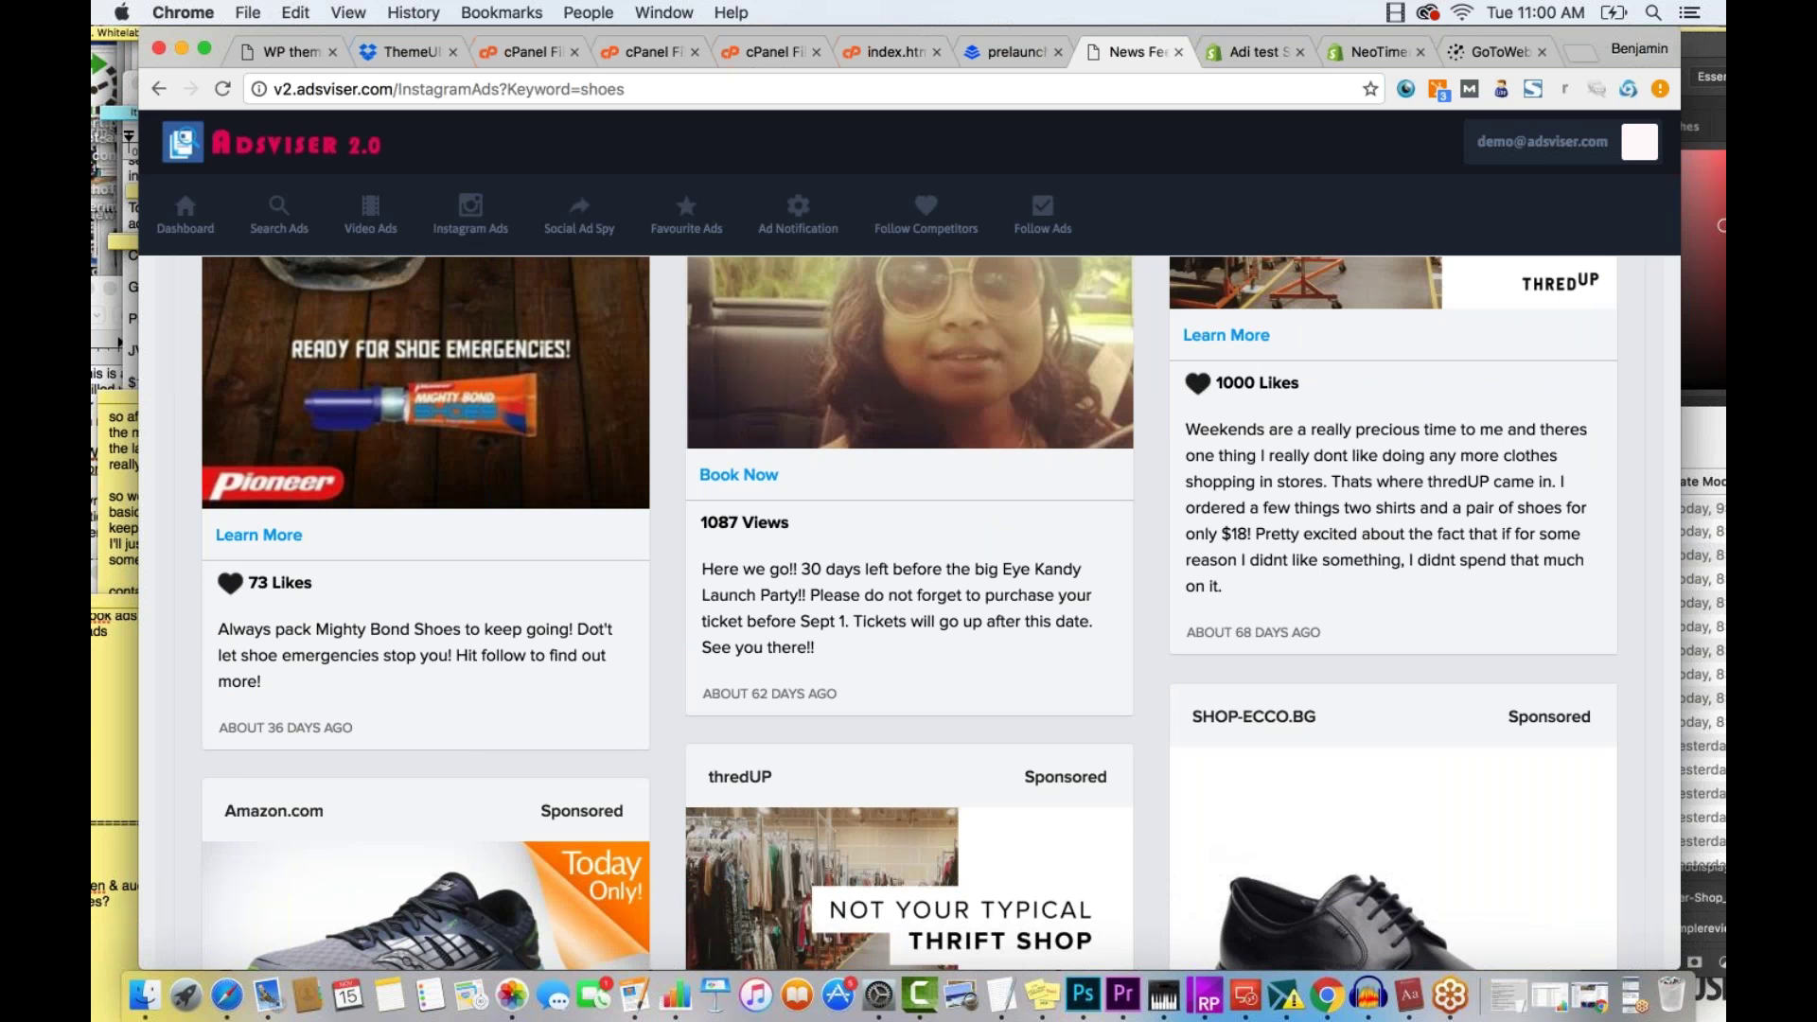
drag(1323, 632, 1185, 632)
scroll(1359, 537, up, 1)
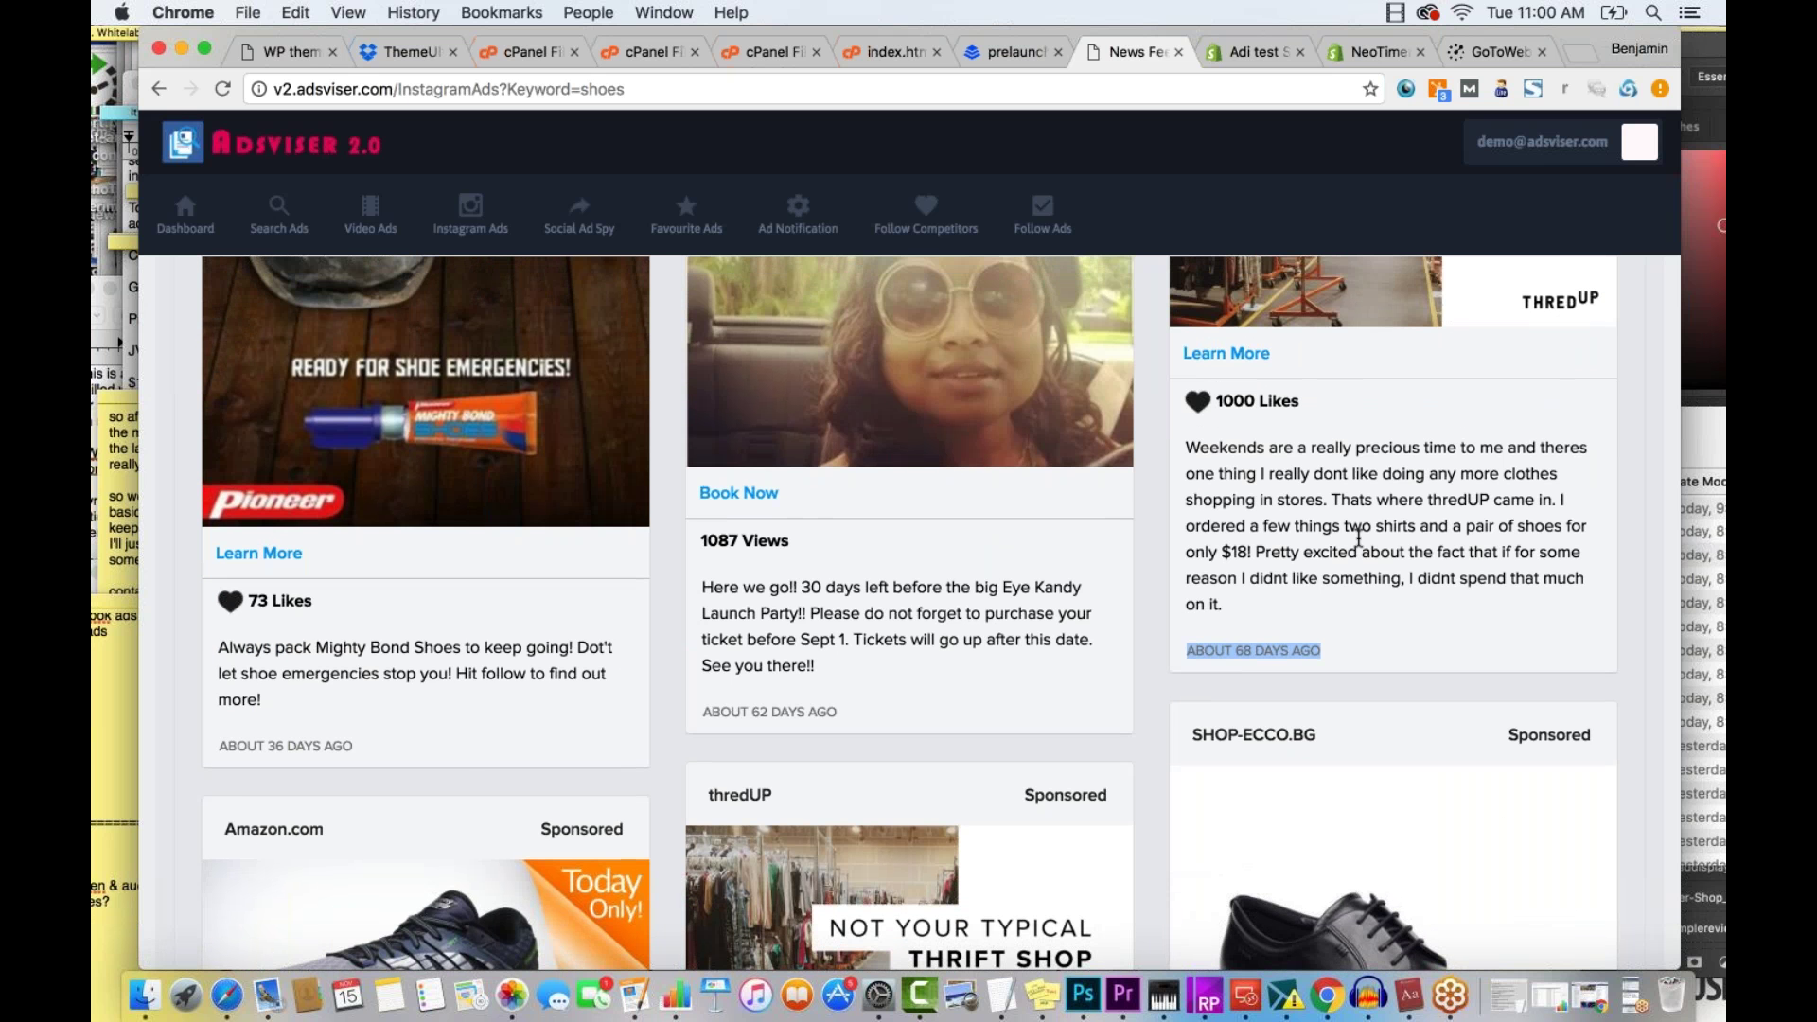
scroll(1359, 538, up, 4)
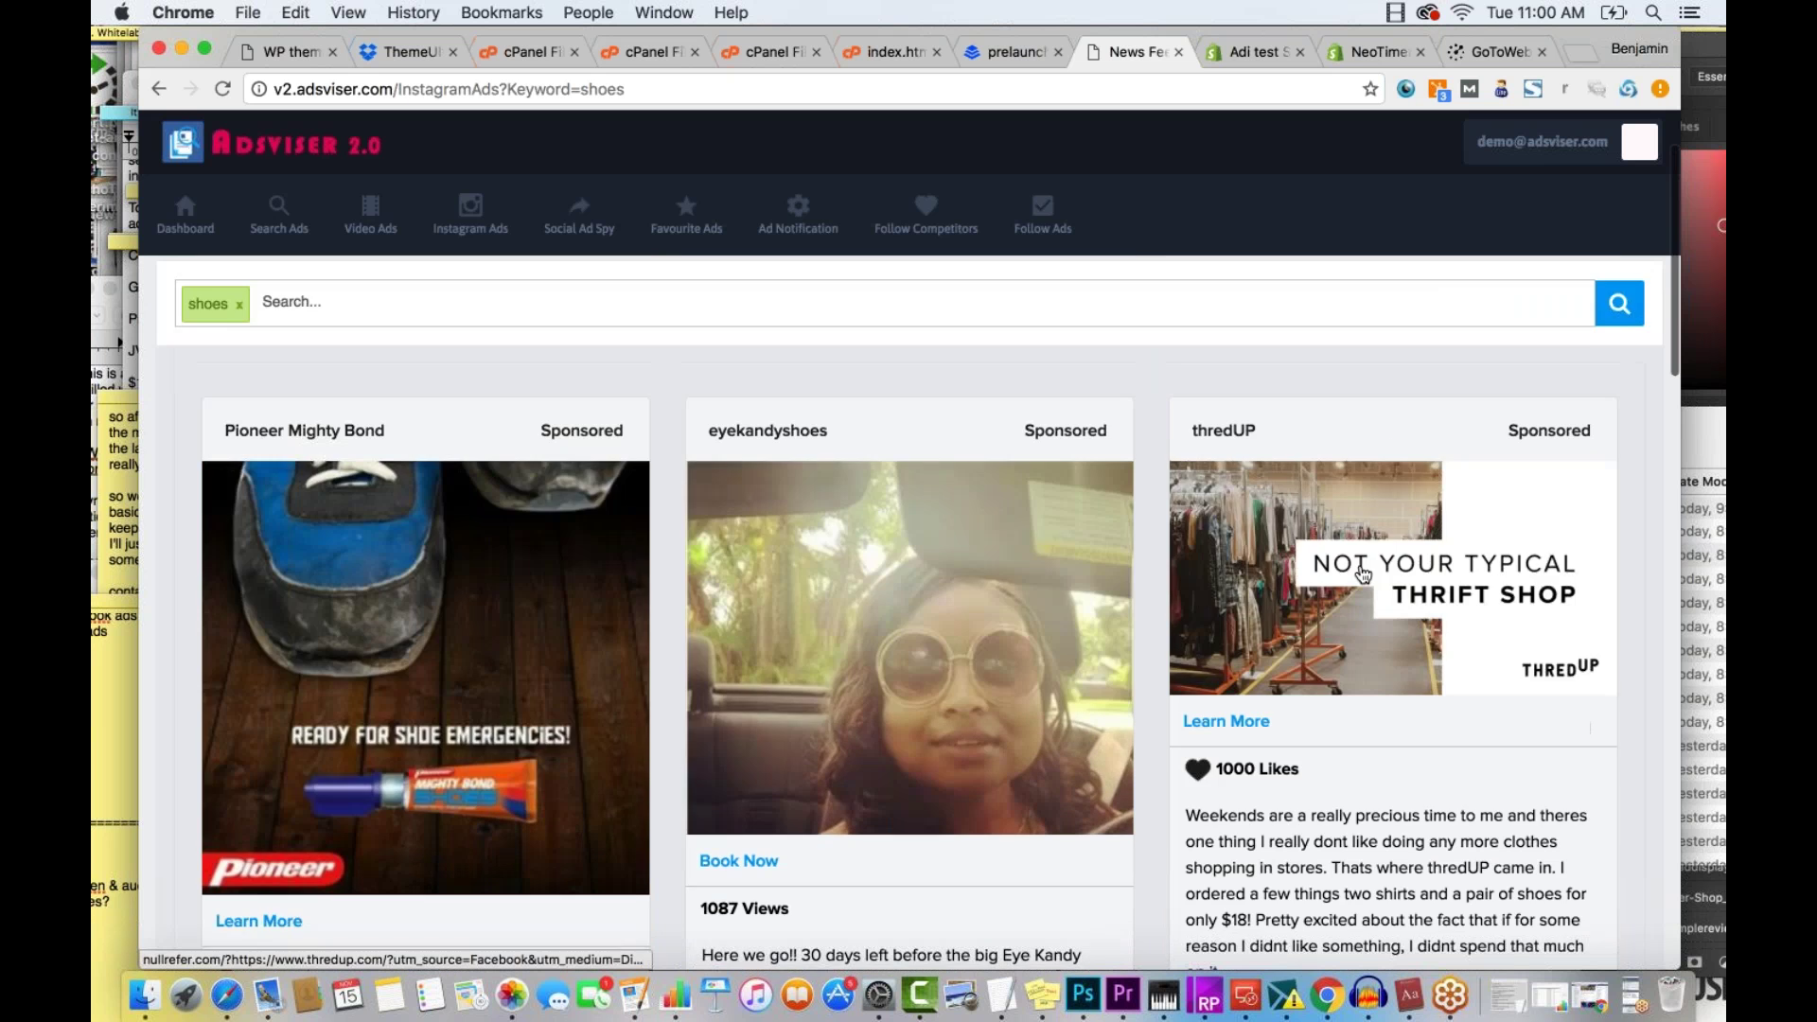
Check the Amazon.com, SHOP-ECCO.BG, HoverKicks, Michael Kors and Gilt Man shoe ads further down the results
scroll(1135, 680, down, 5)
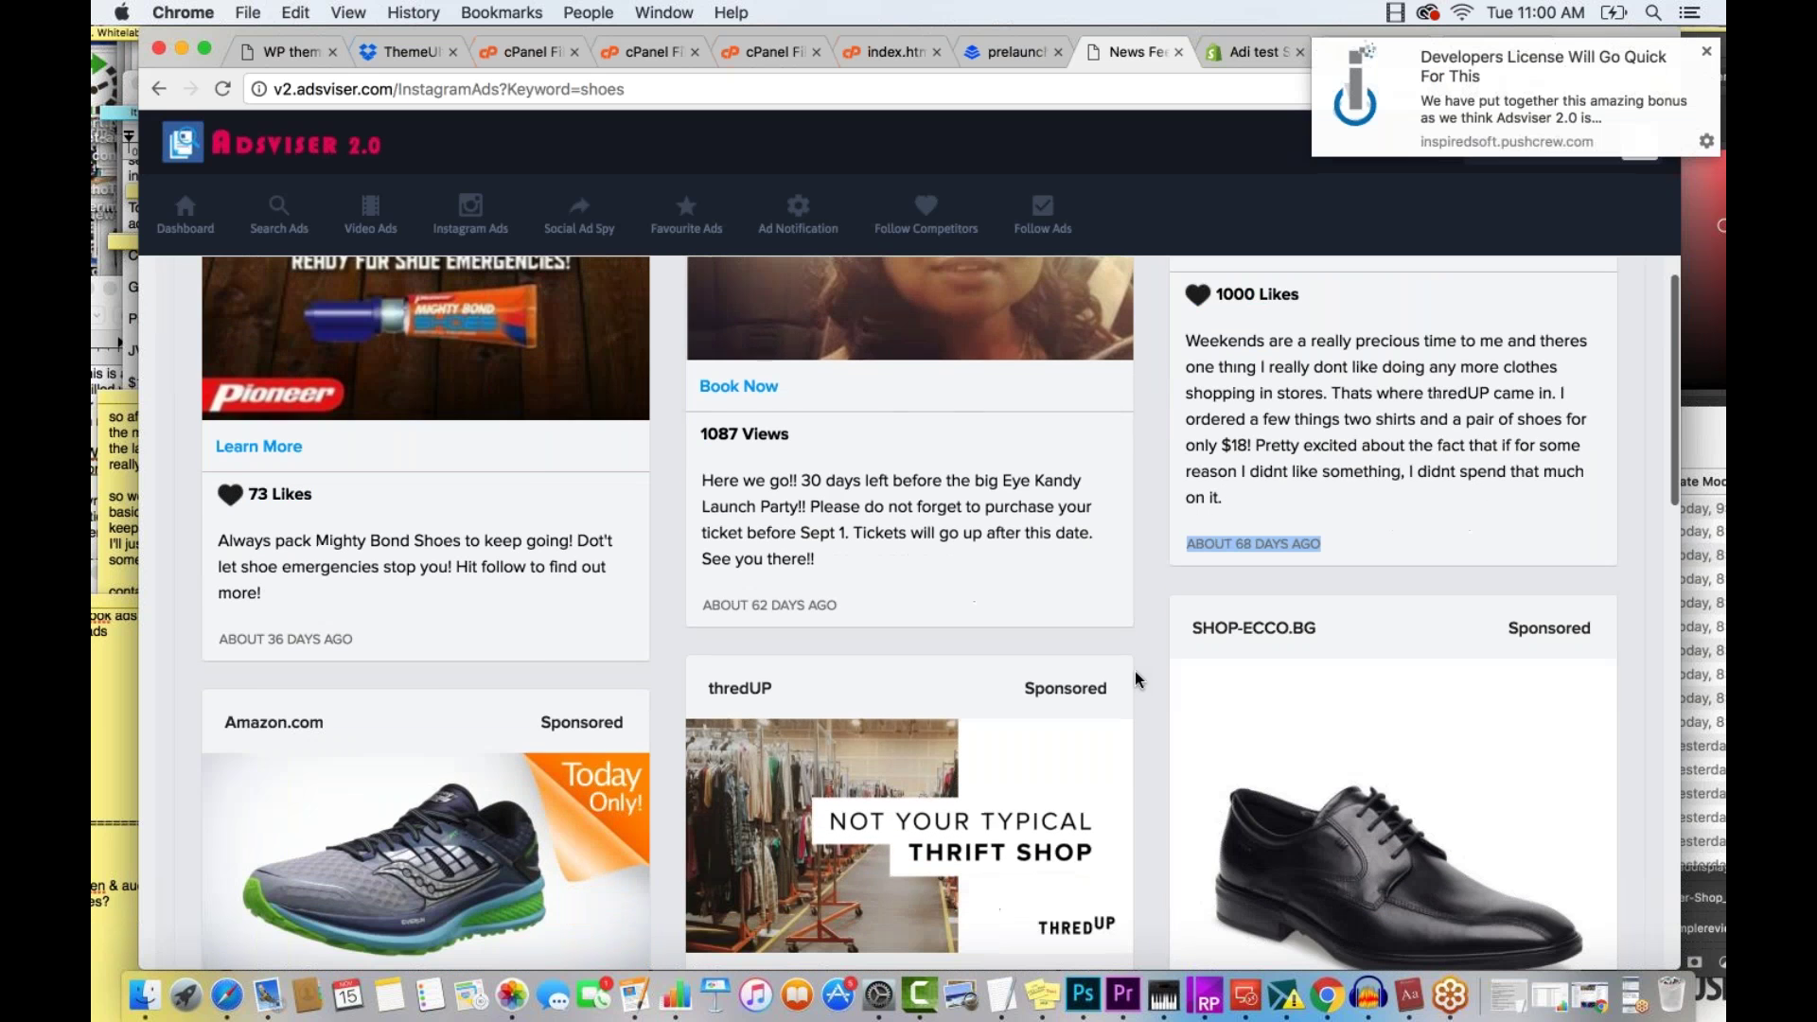
scroll(1134, 680, down, 3)
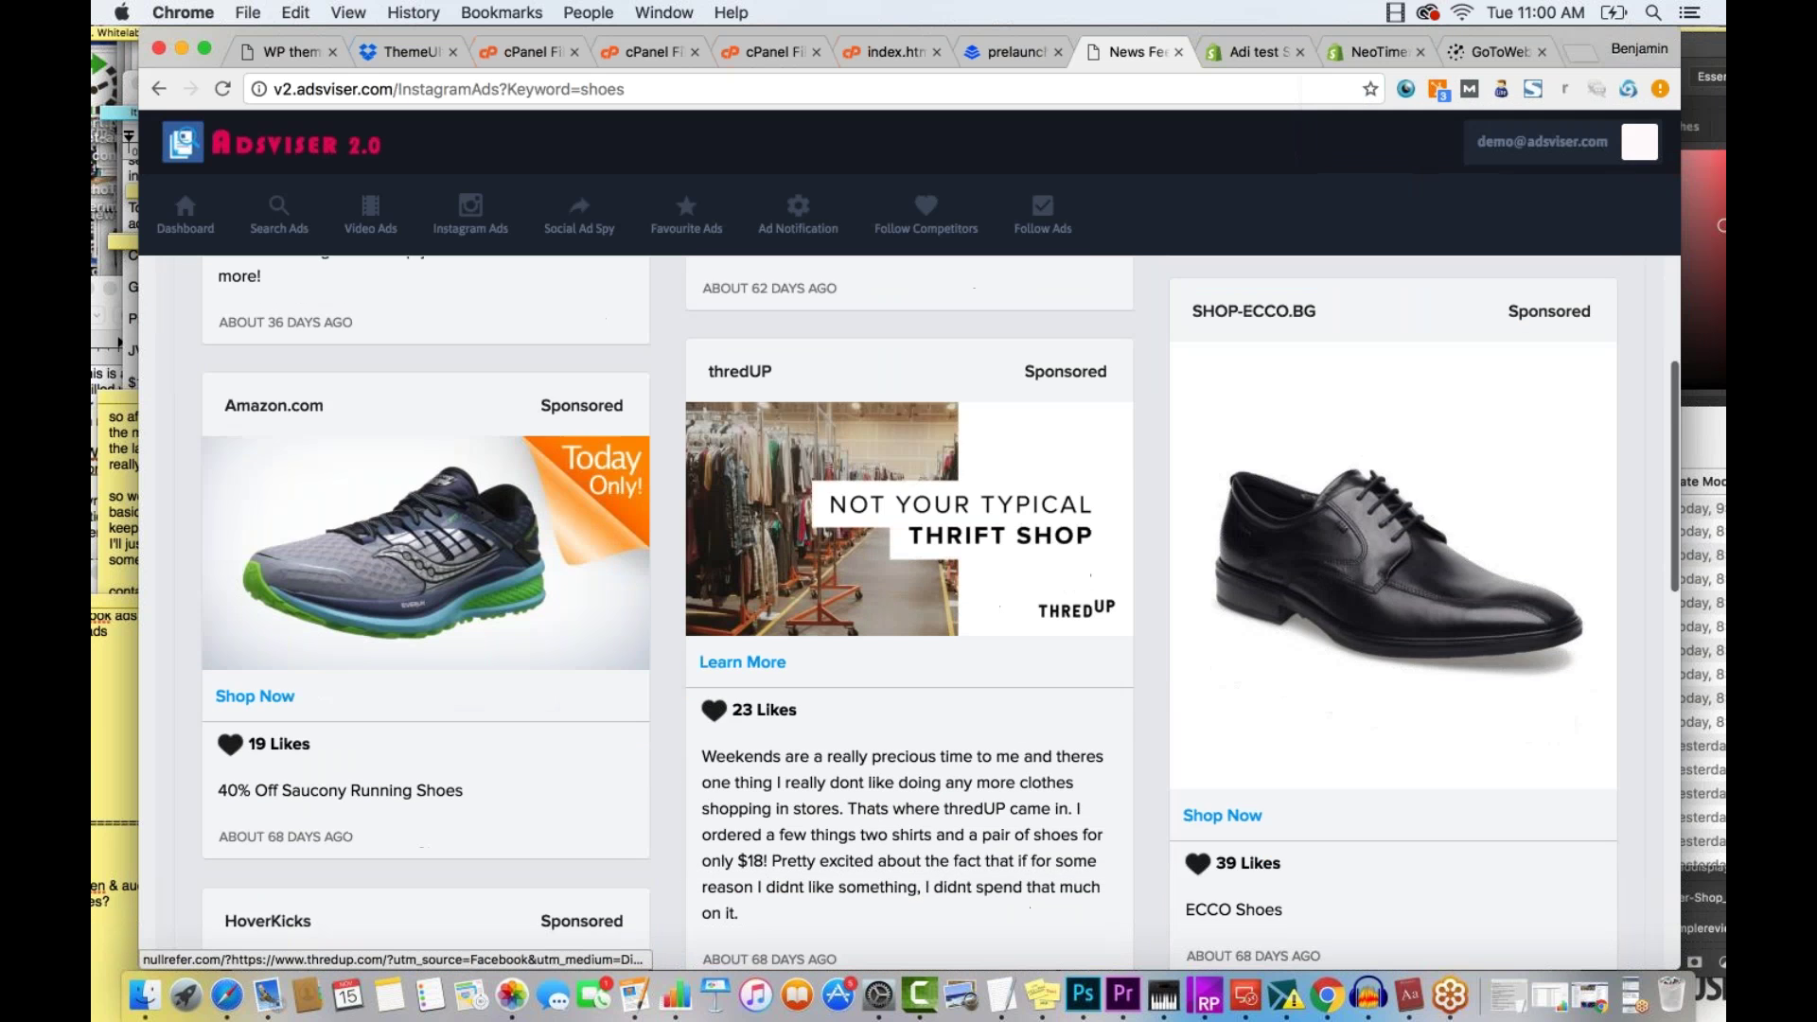
scroll(1233, 542, down, 3)
scroll(1233, 542, down, 5)
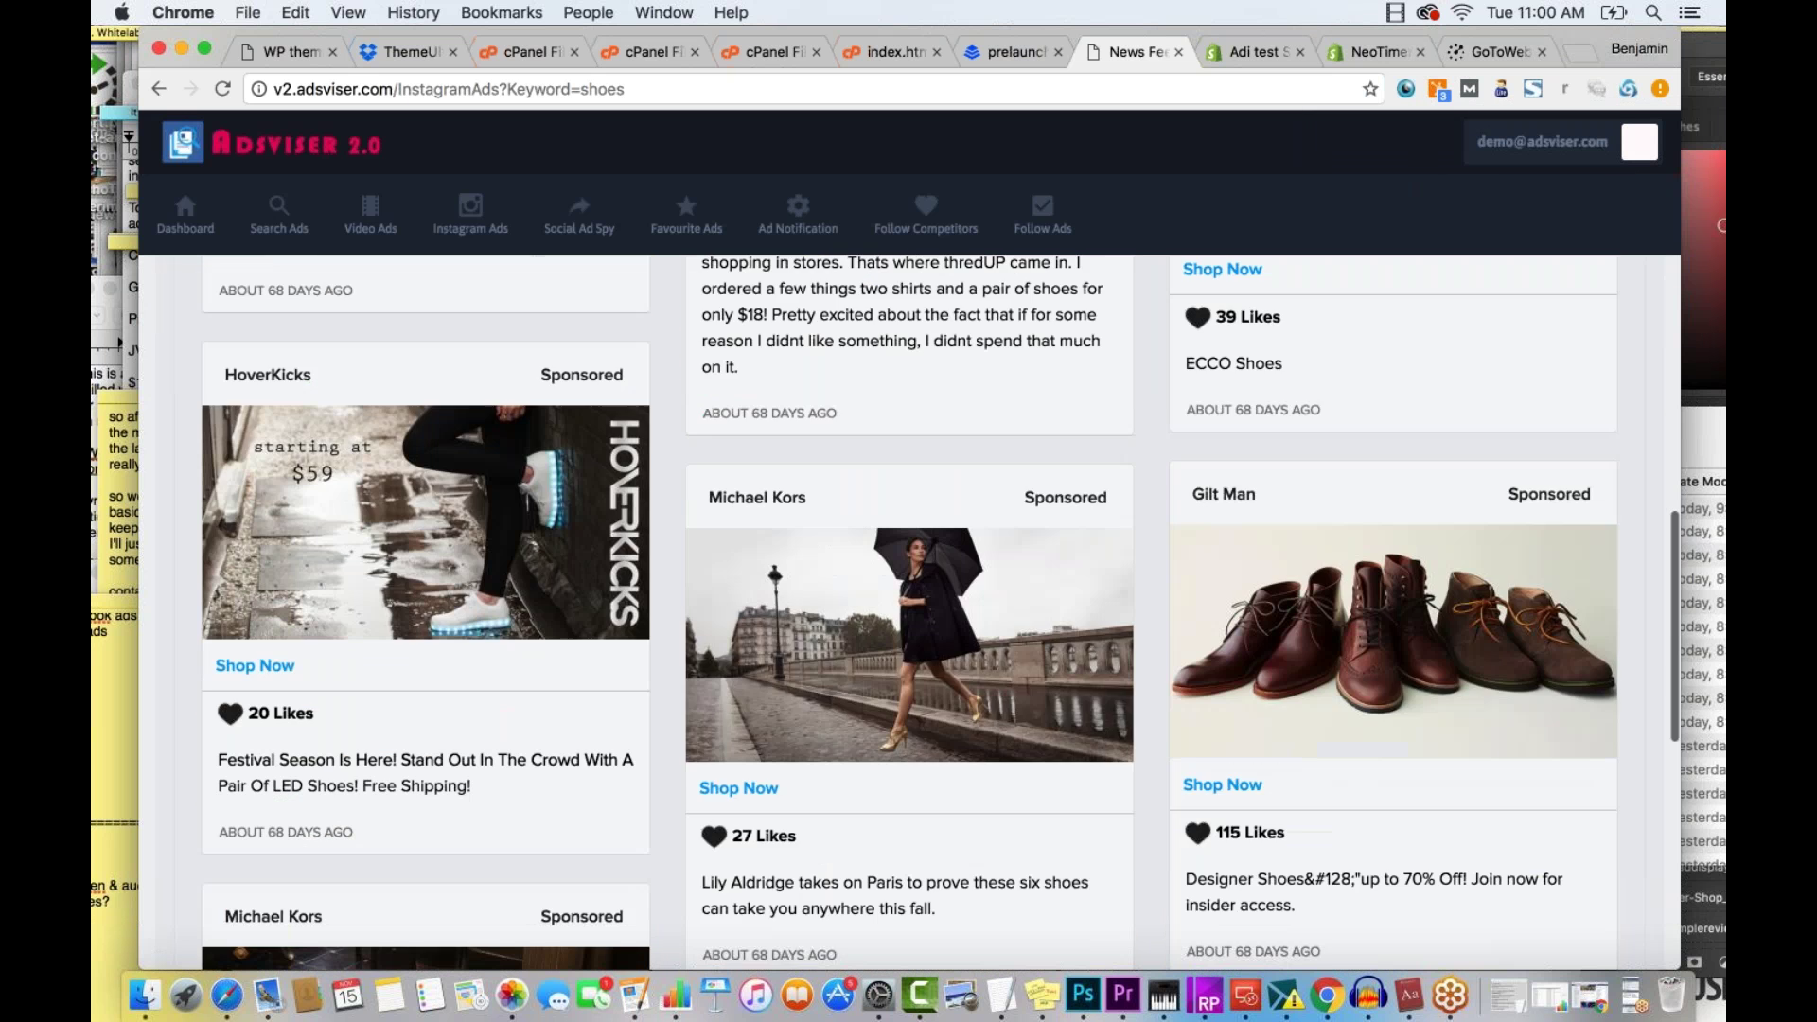
scroll(1233, 542, up, 15)
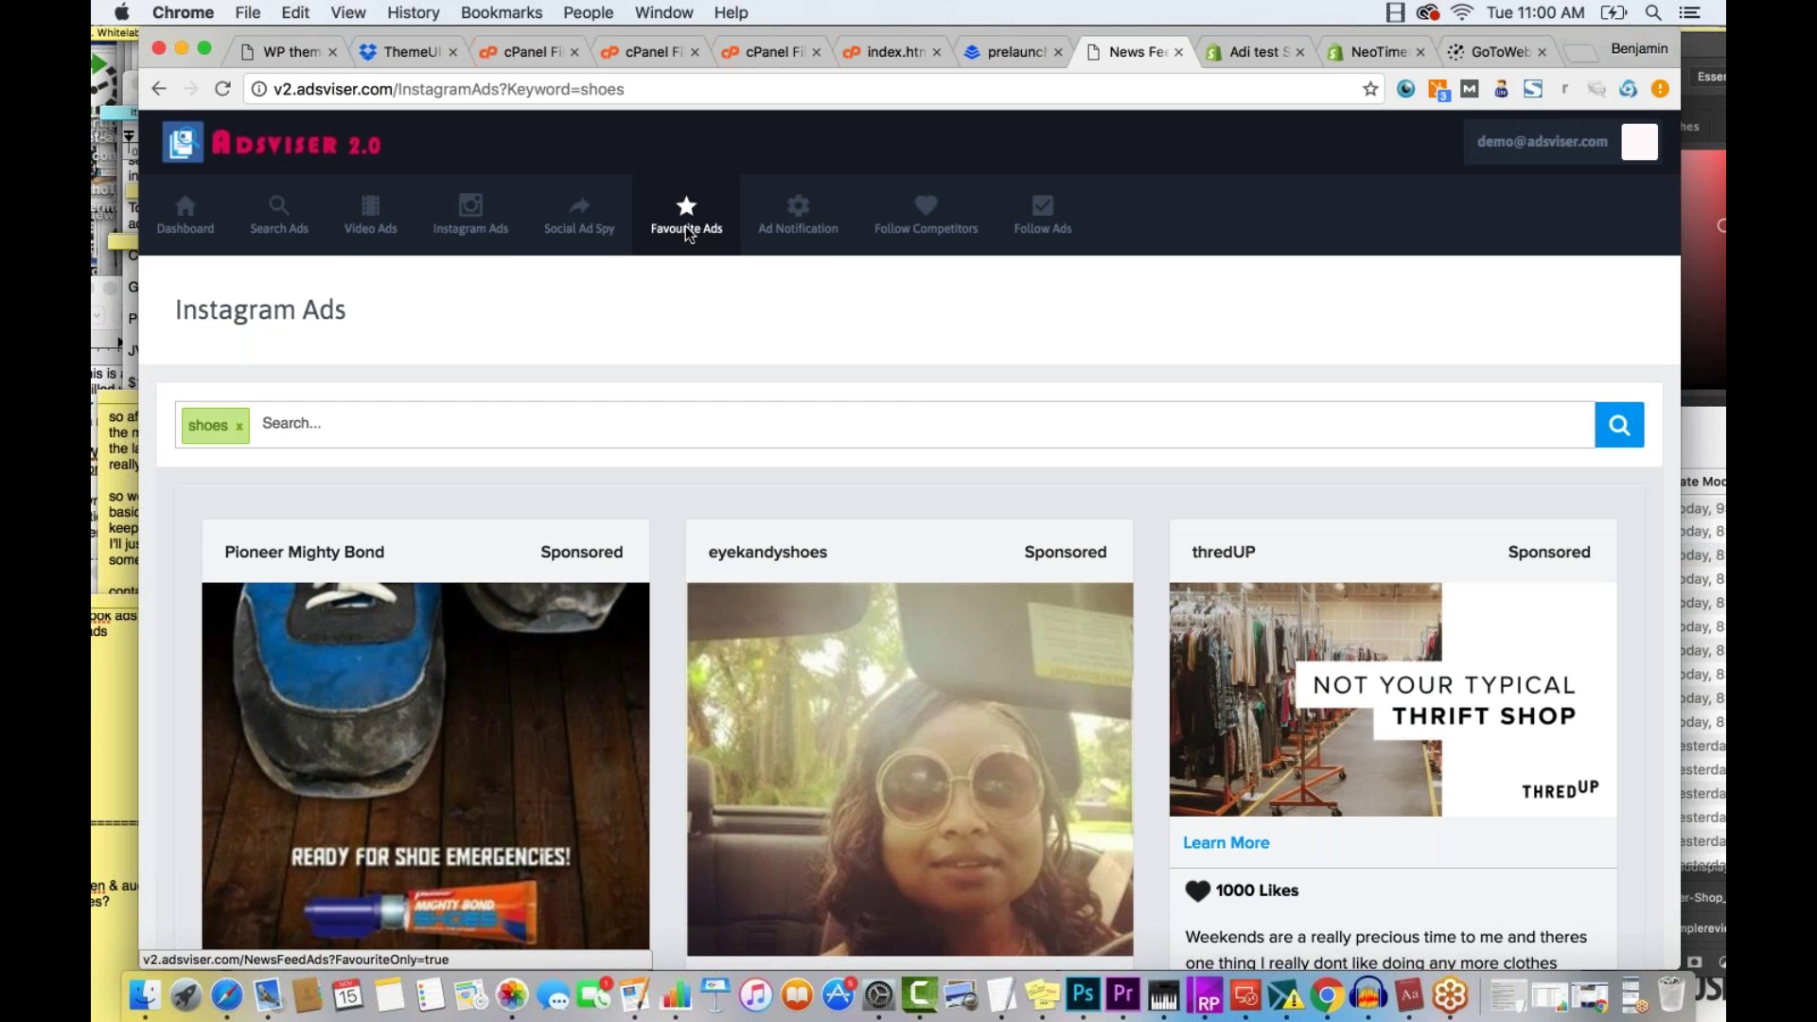
Search for Frank Kern among the competitors to follow and follow that page
click(892, 236)
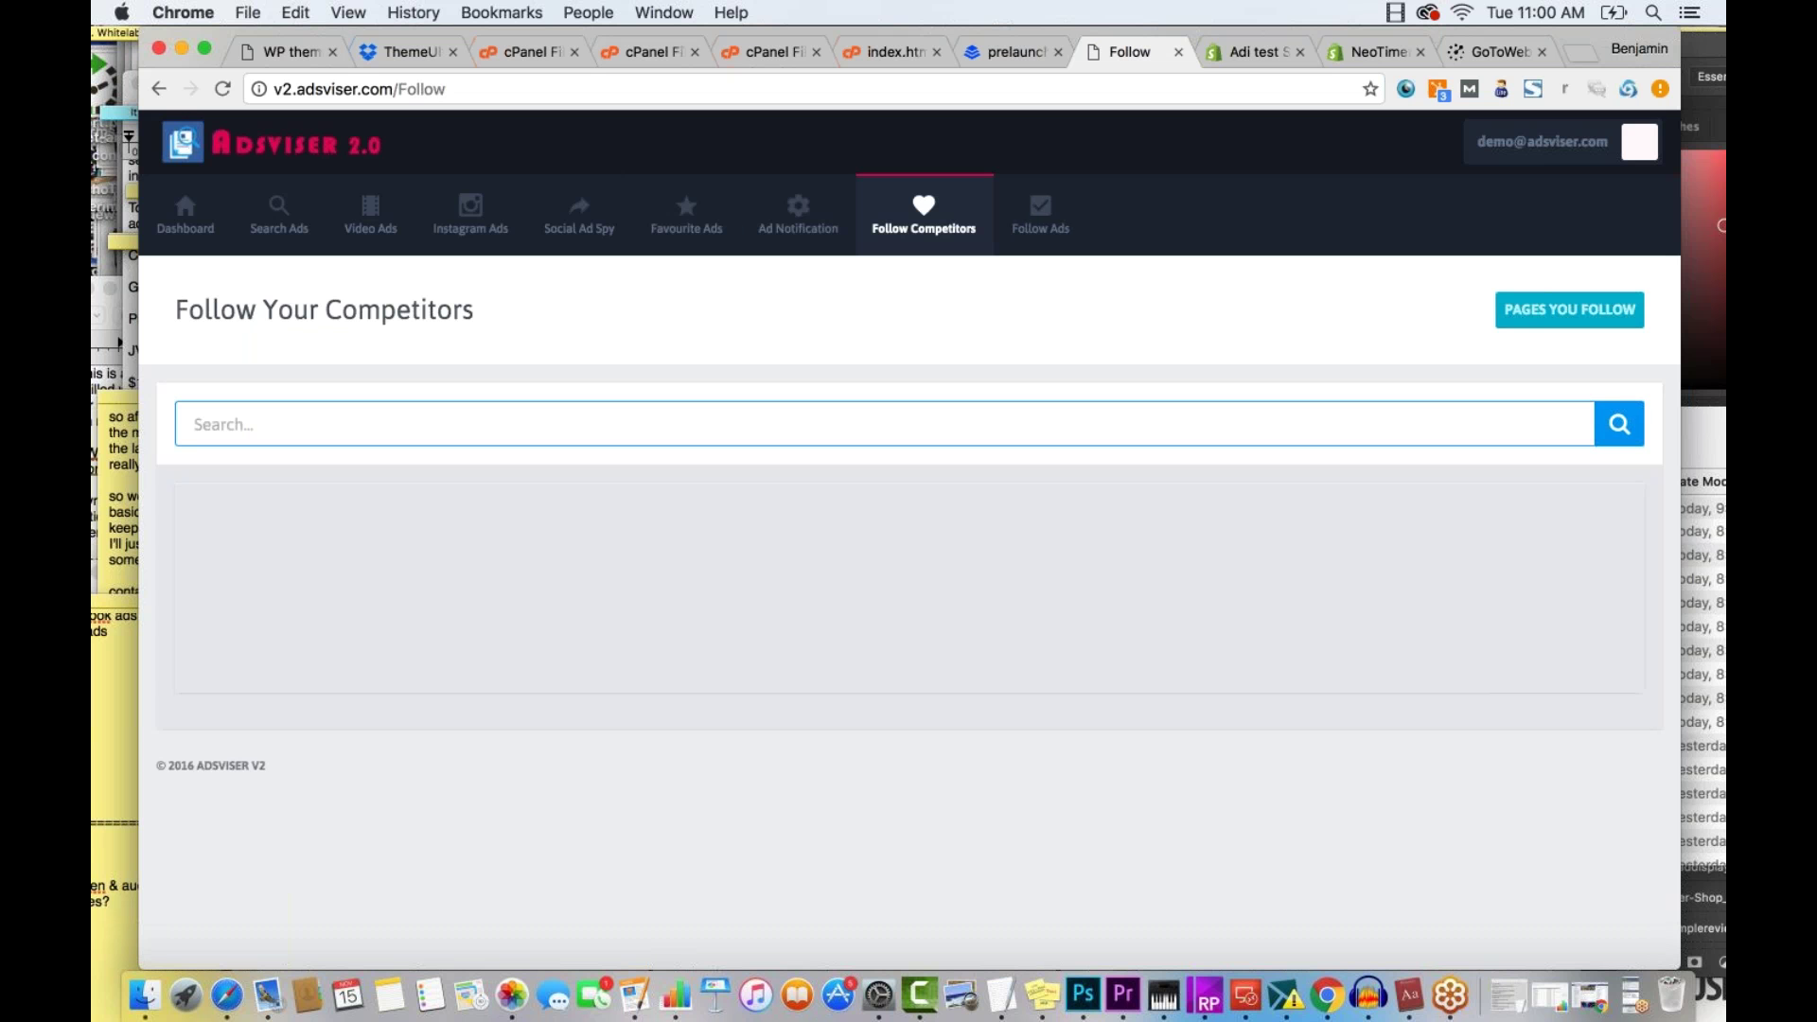
text(Frank Kern)
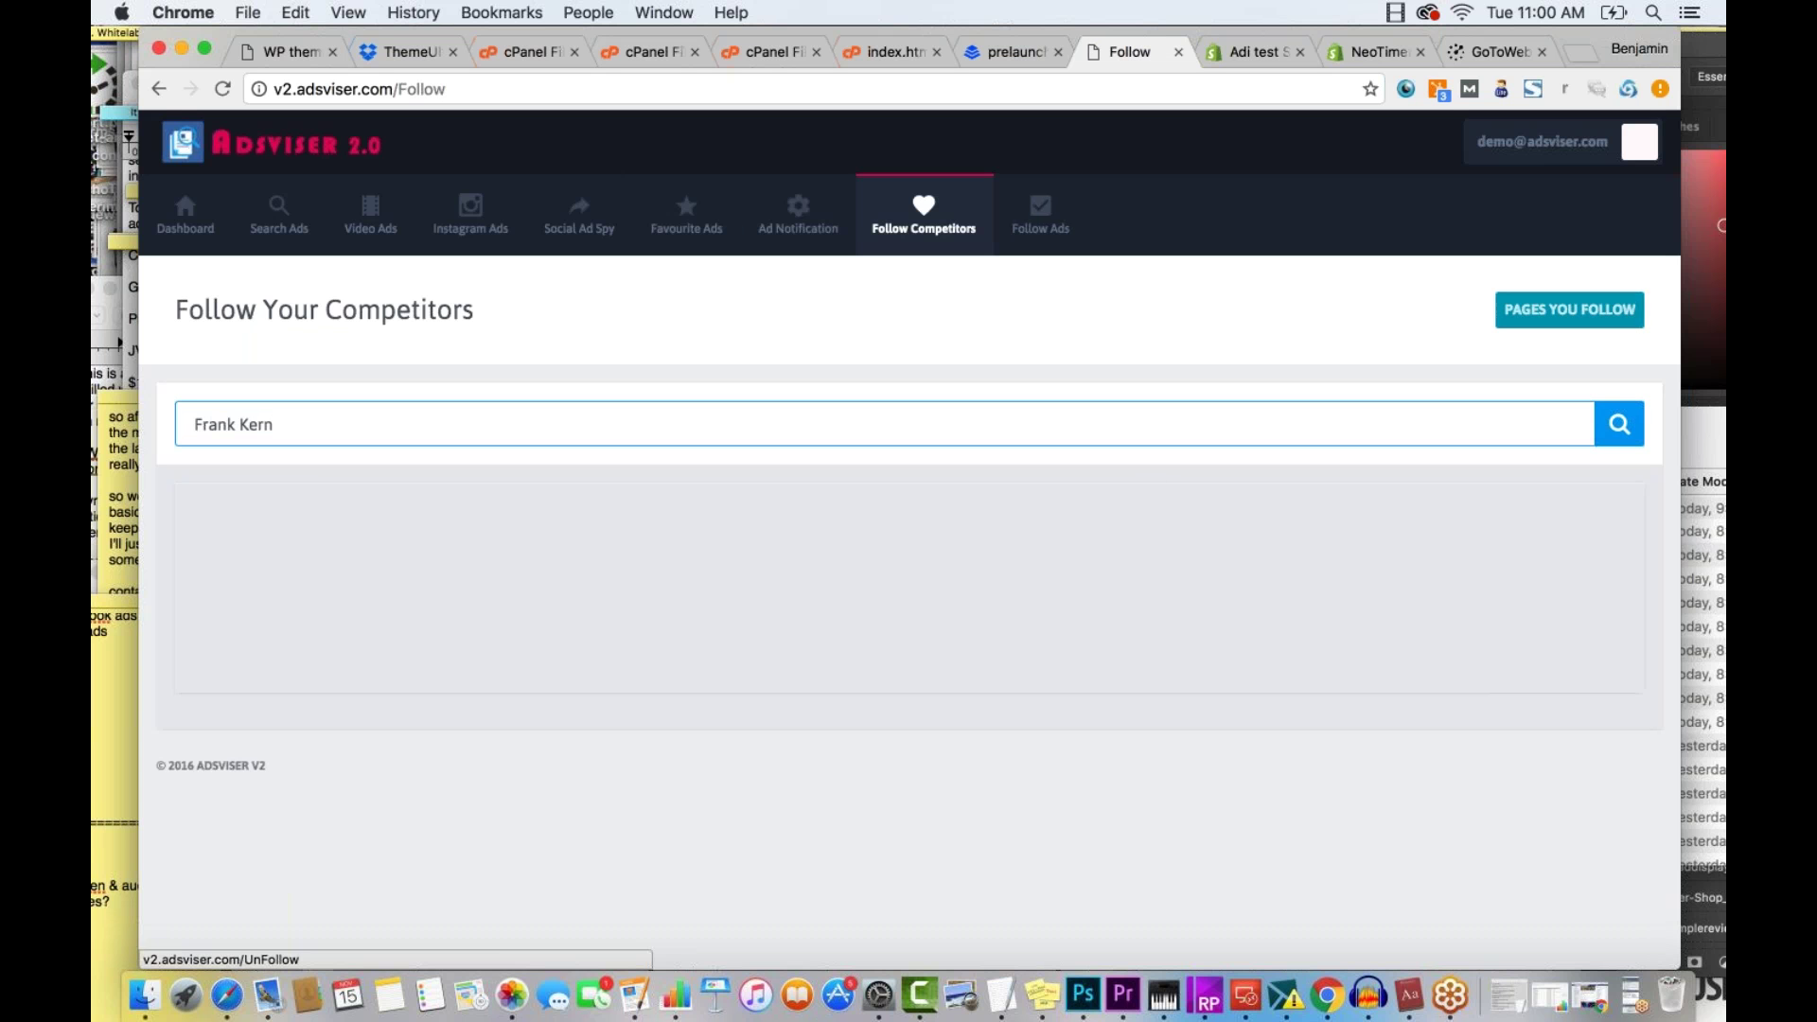
right_click(1613, 422)
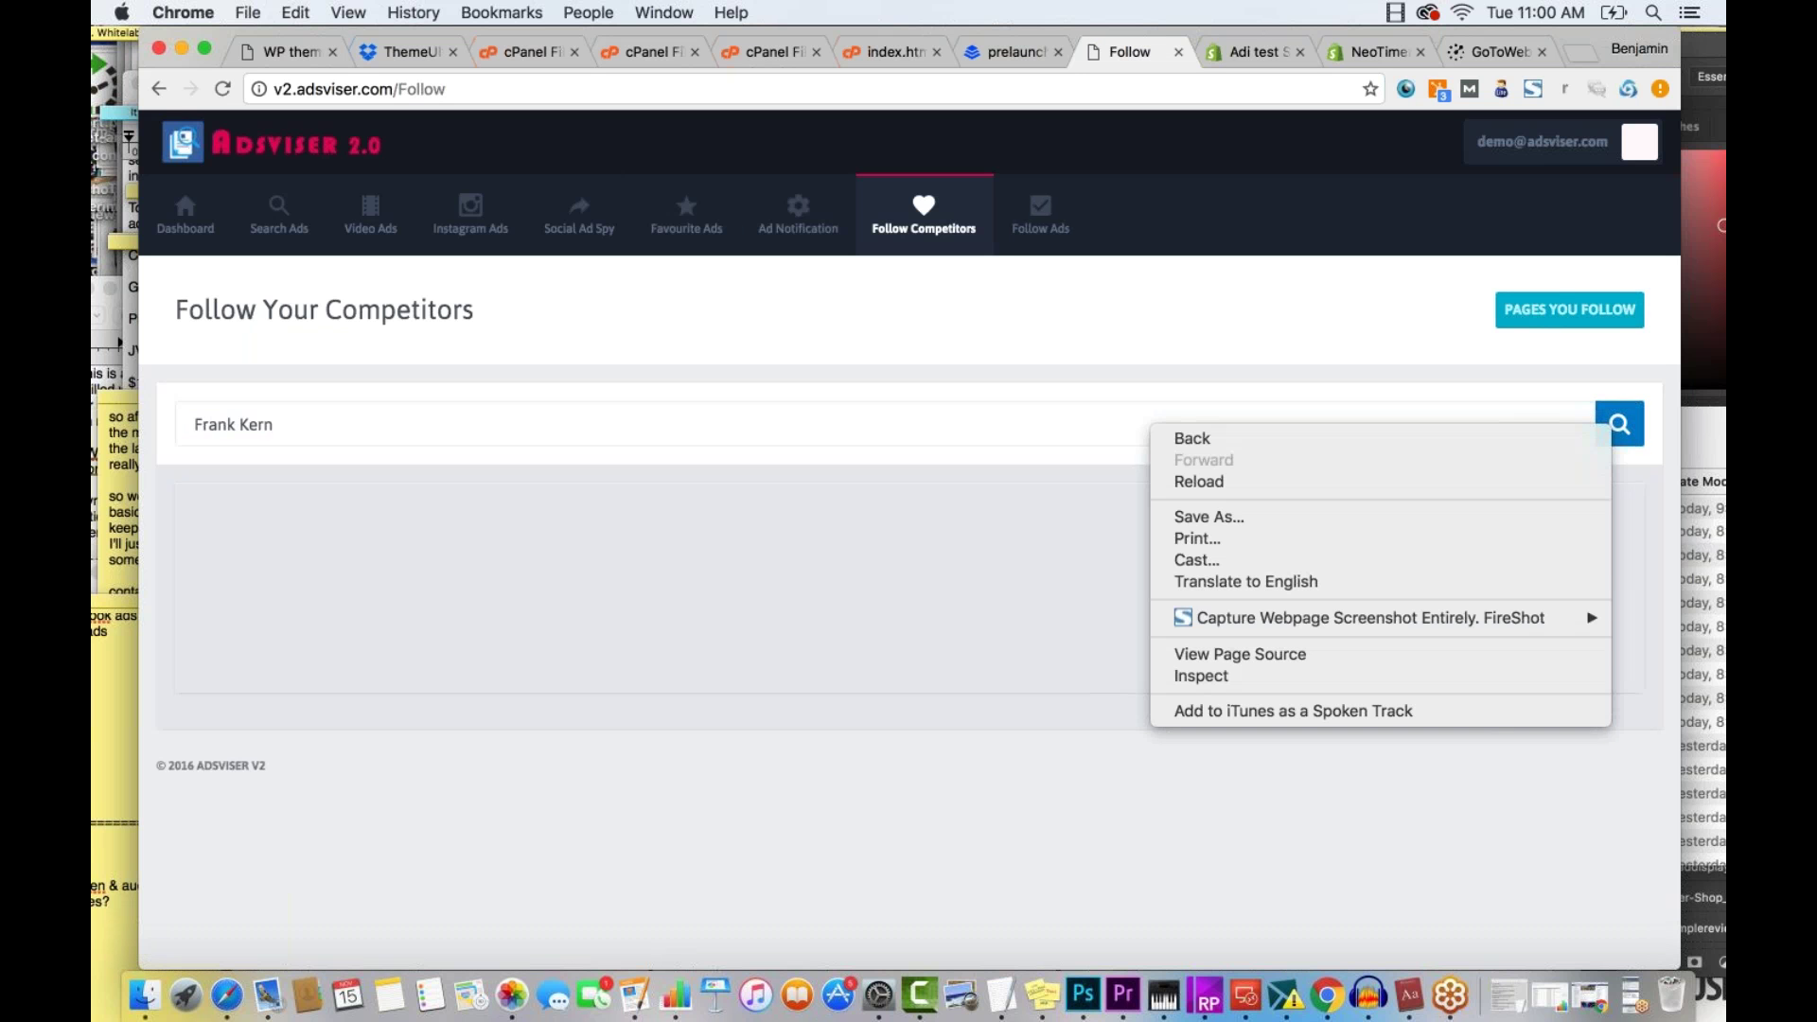
key(Escape)
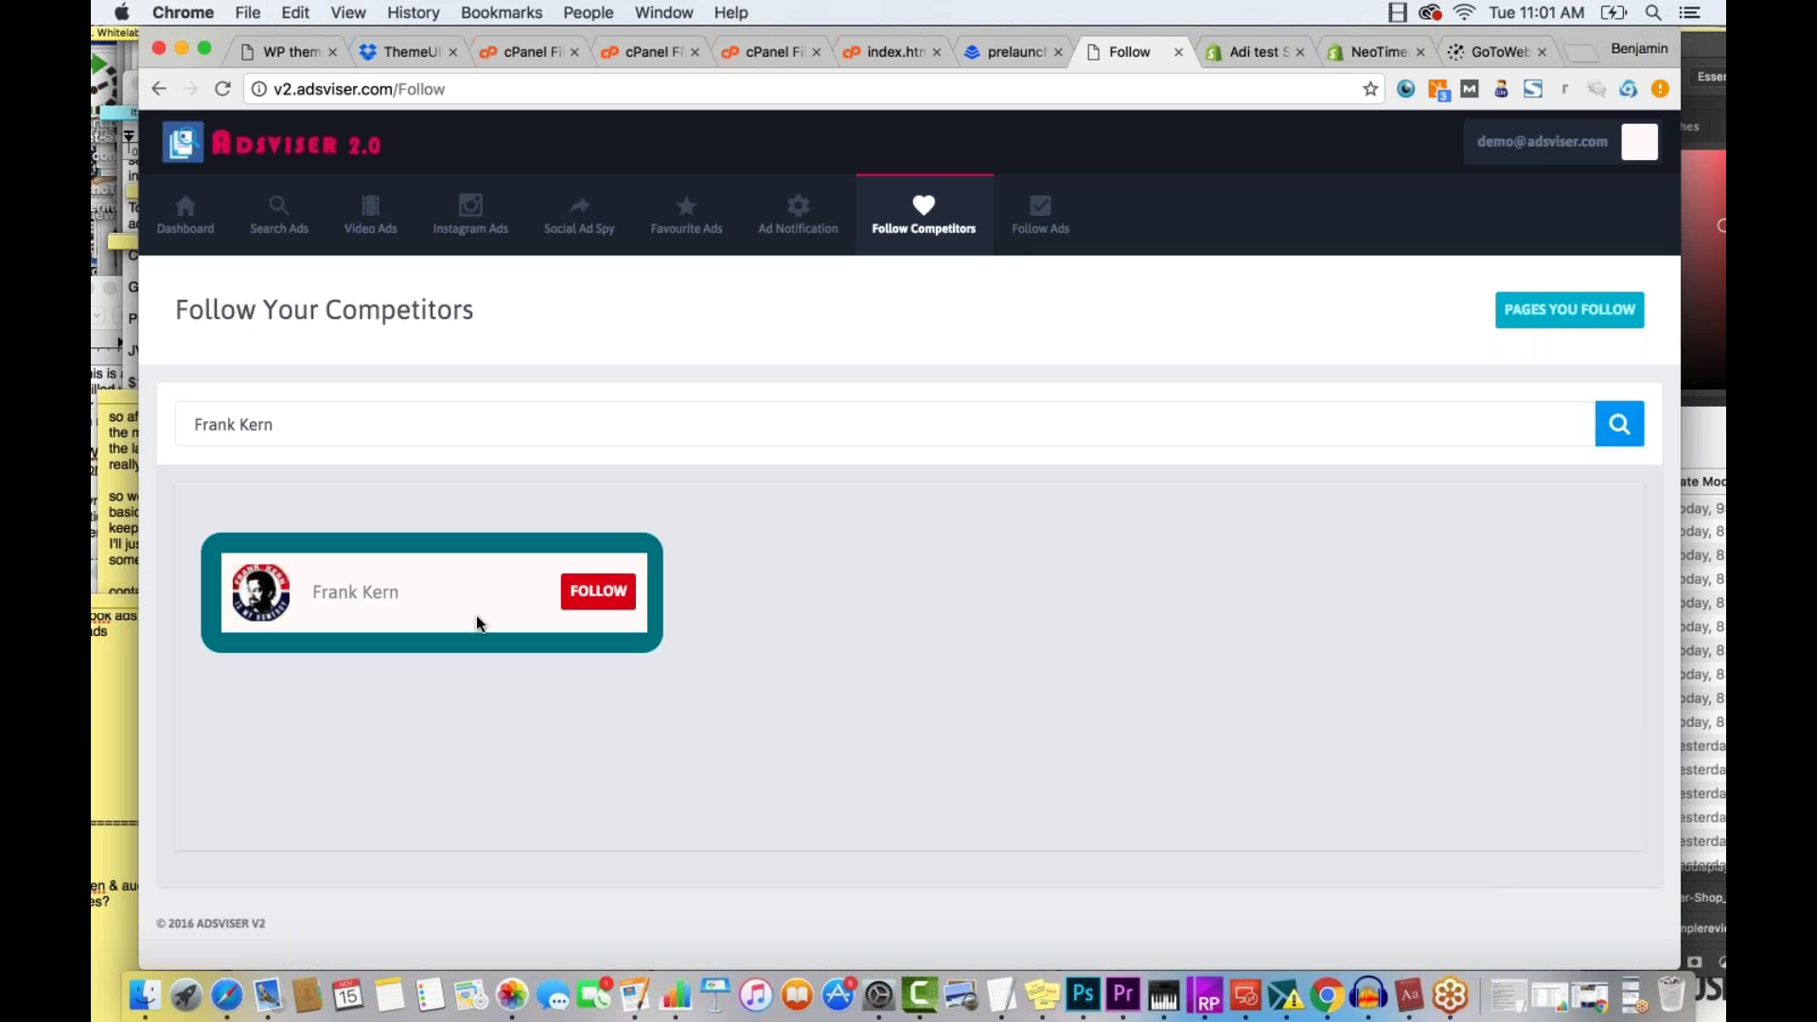
click(598, 590)
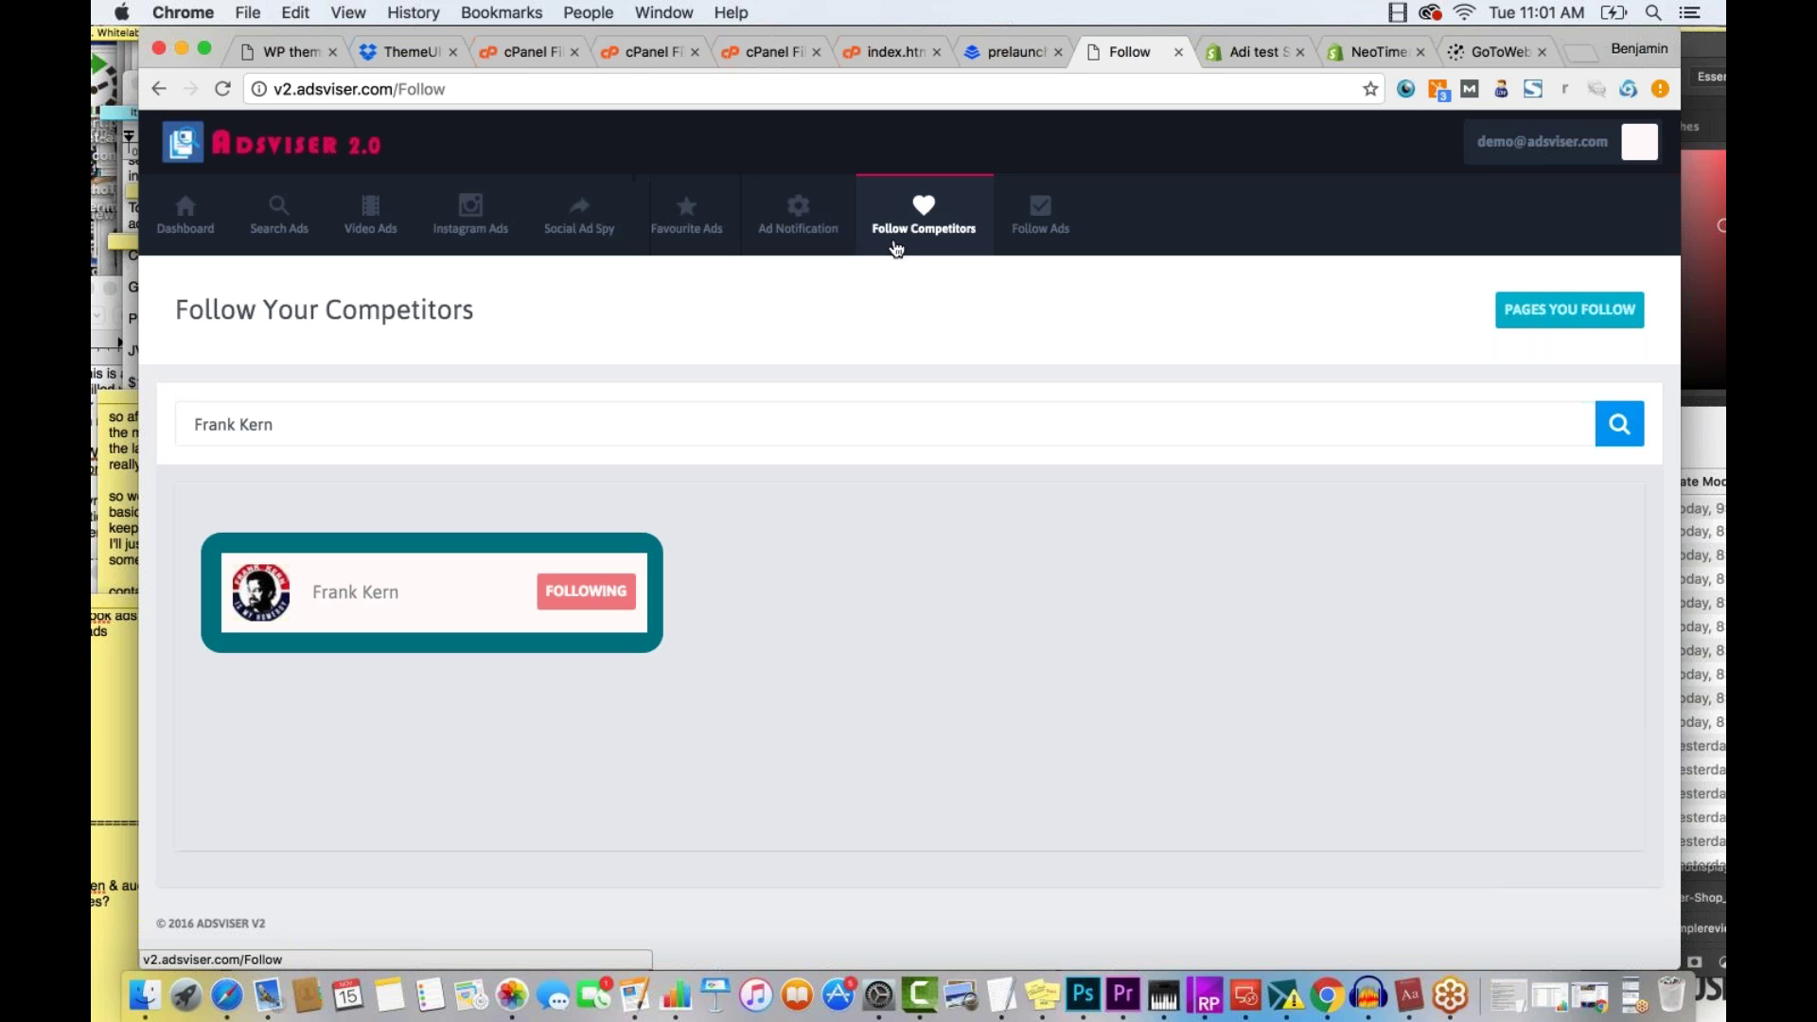
click(924, 216)
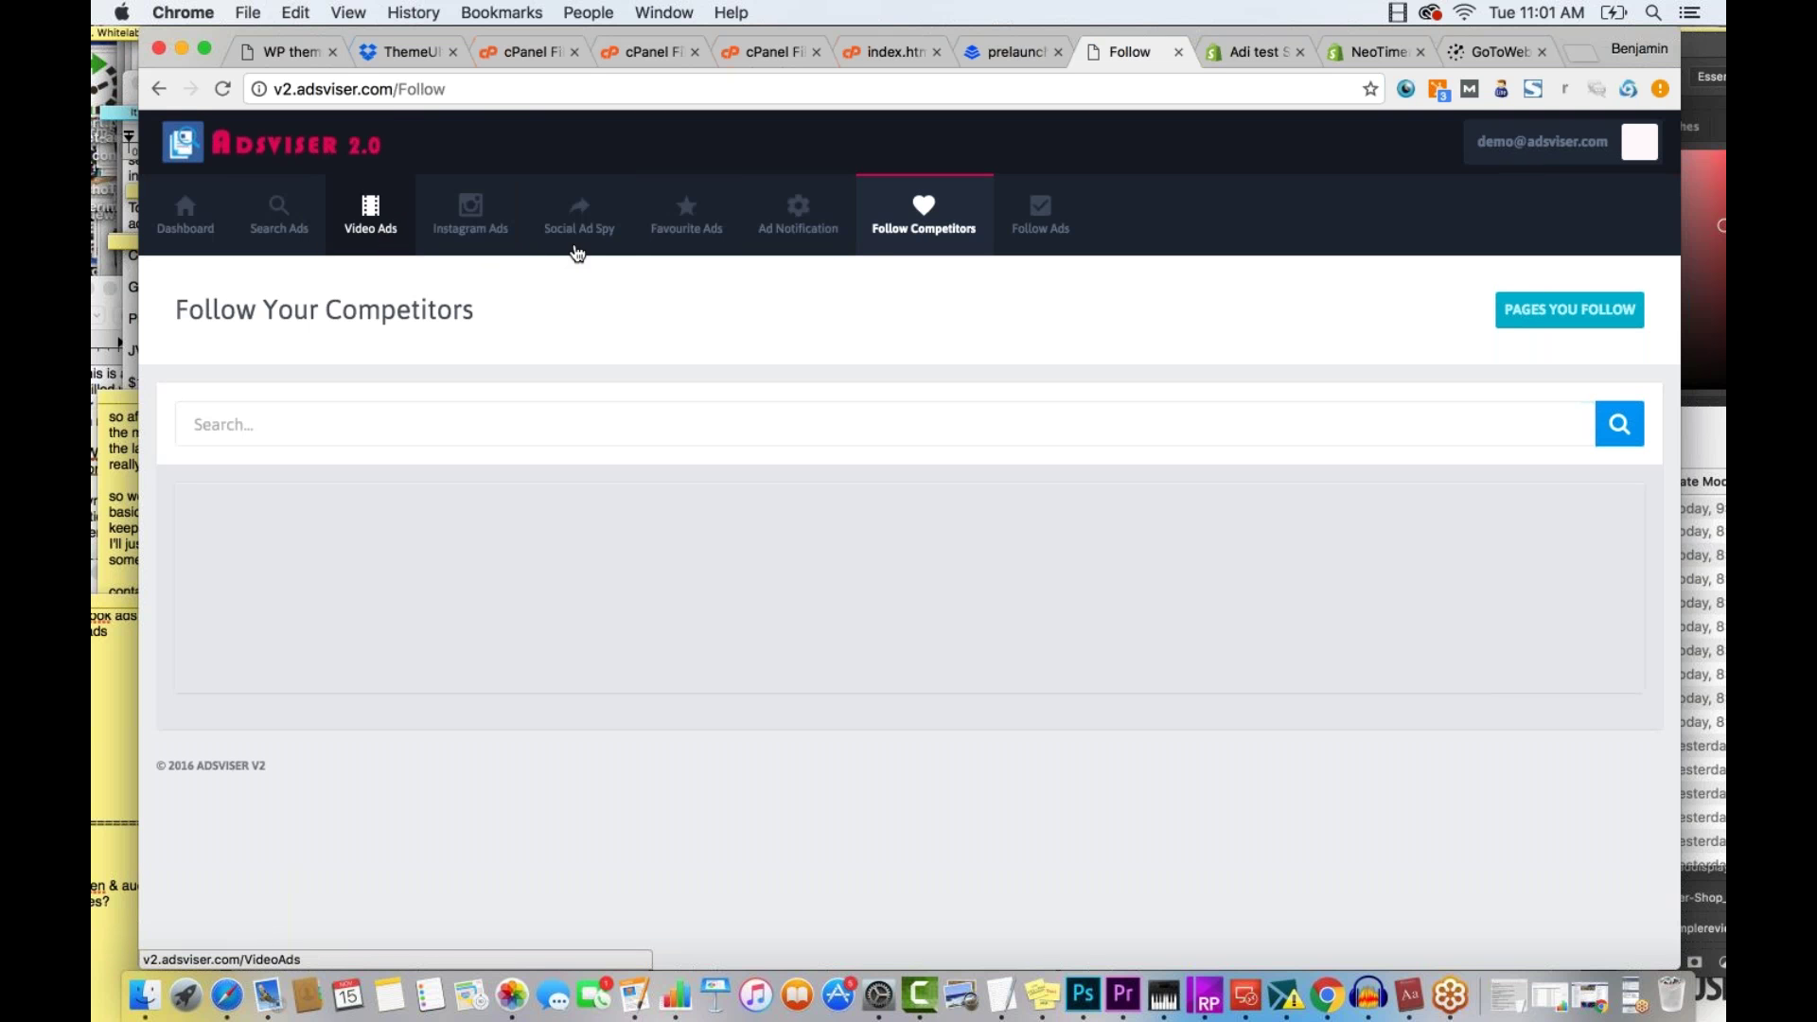
Open the ads from followed pages and look over the Jon Loomer Digital ads with their comments and shares
click(1029, 236)
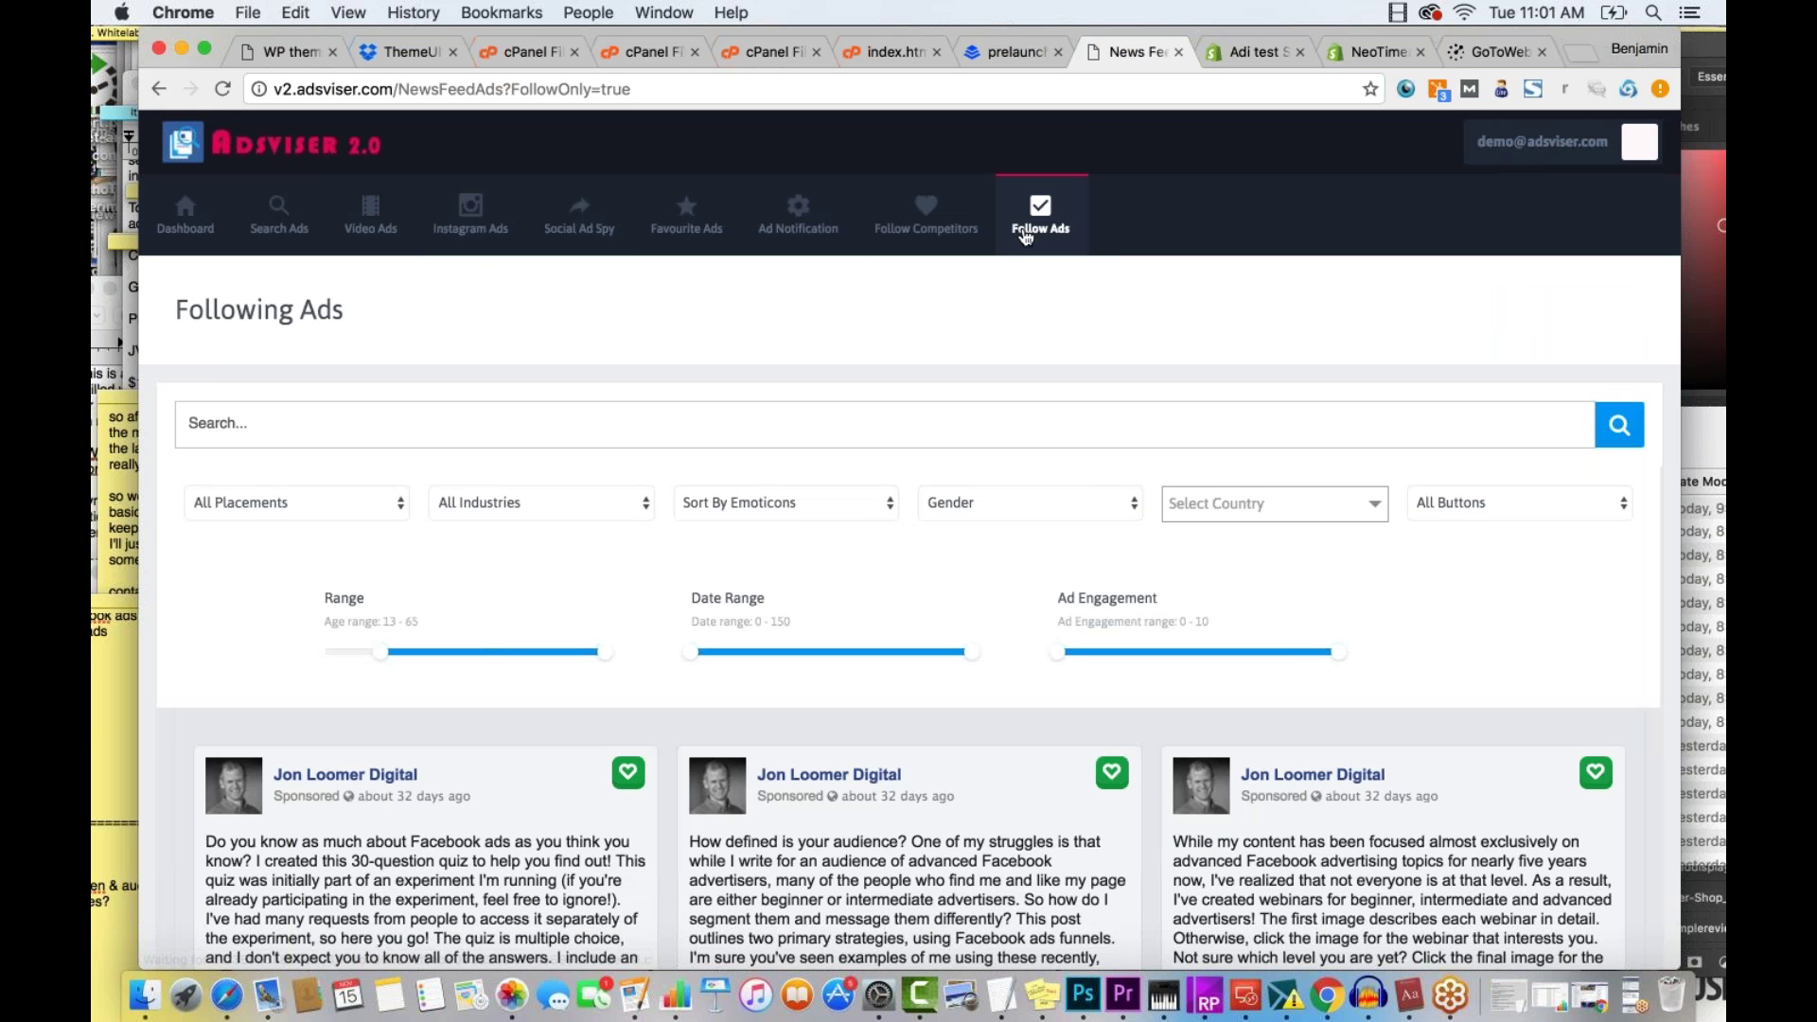
scroll(908, 612, down, 8)
scroll(908, 611, down, 2)
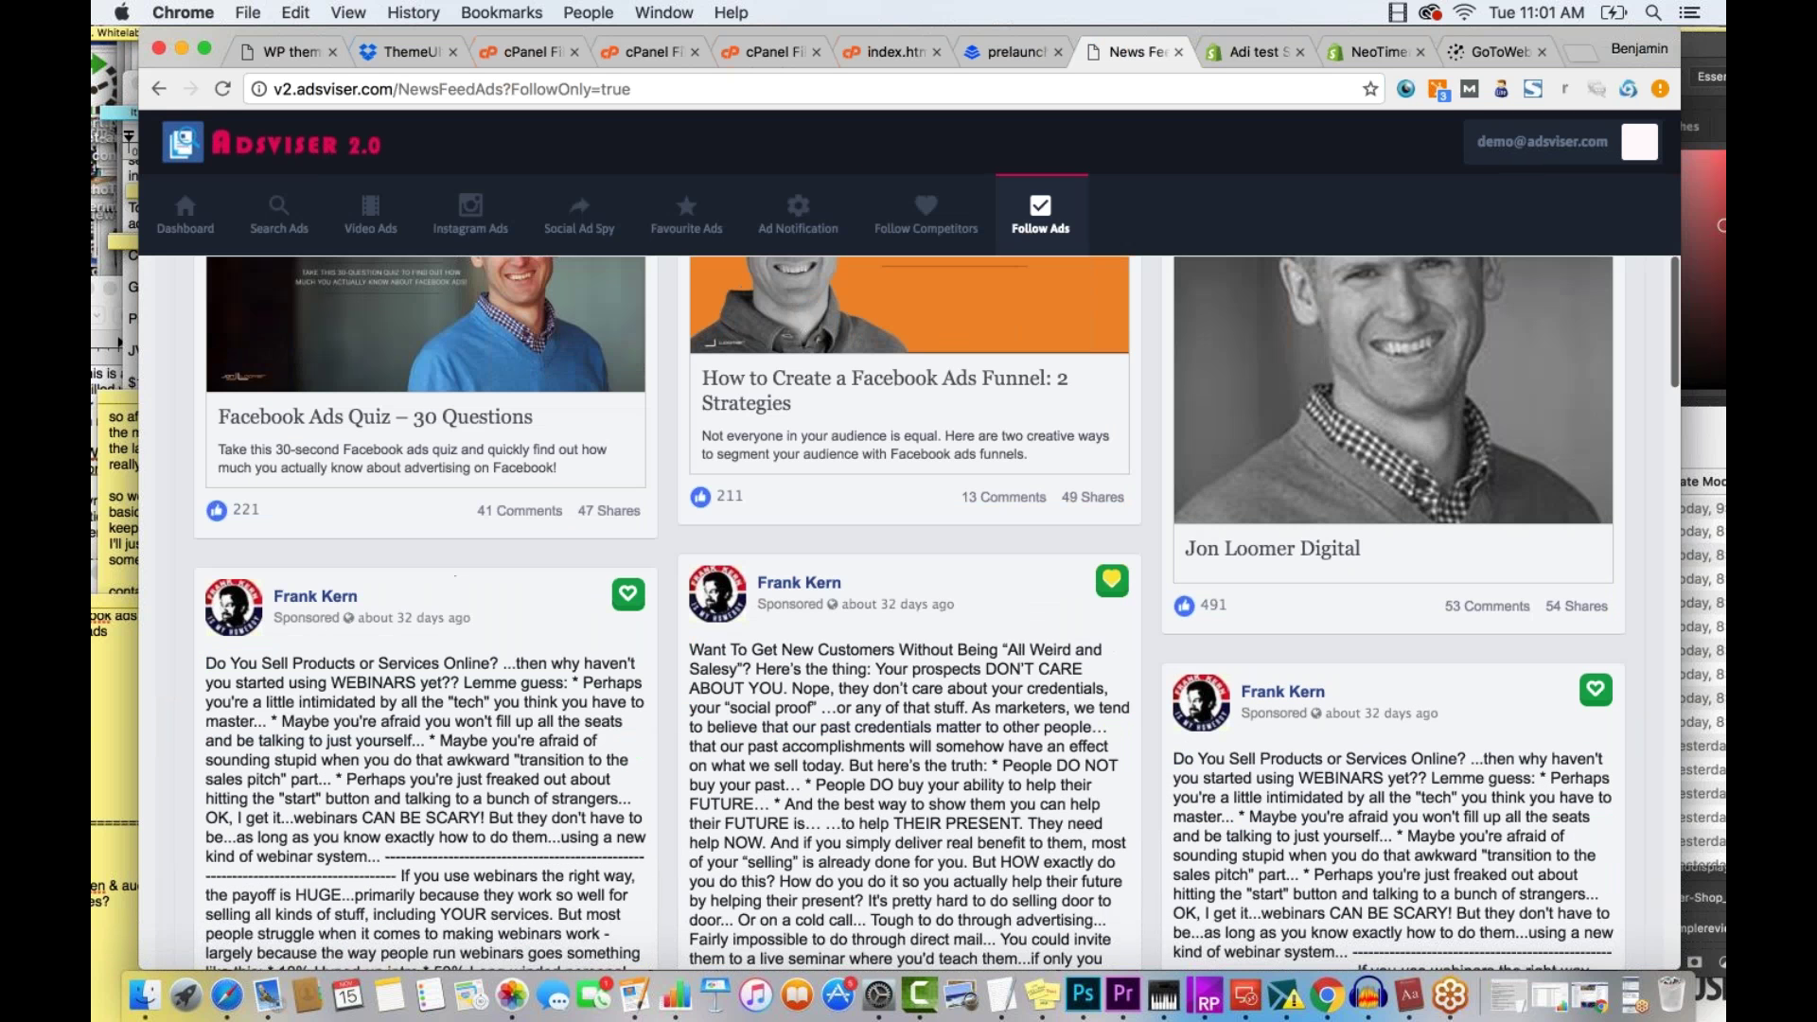
scroll(781, 609, up, 9)
scroll(1155, 677, down, 1)
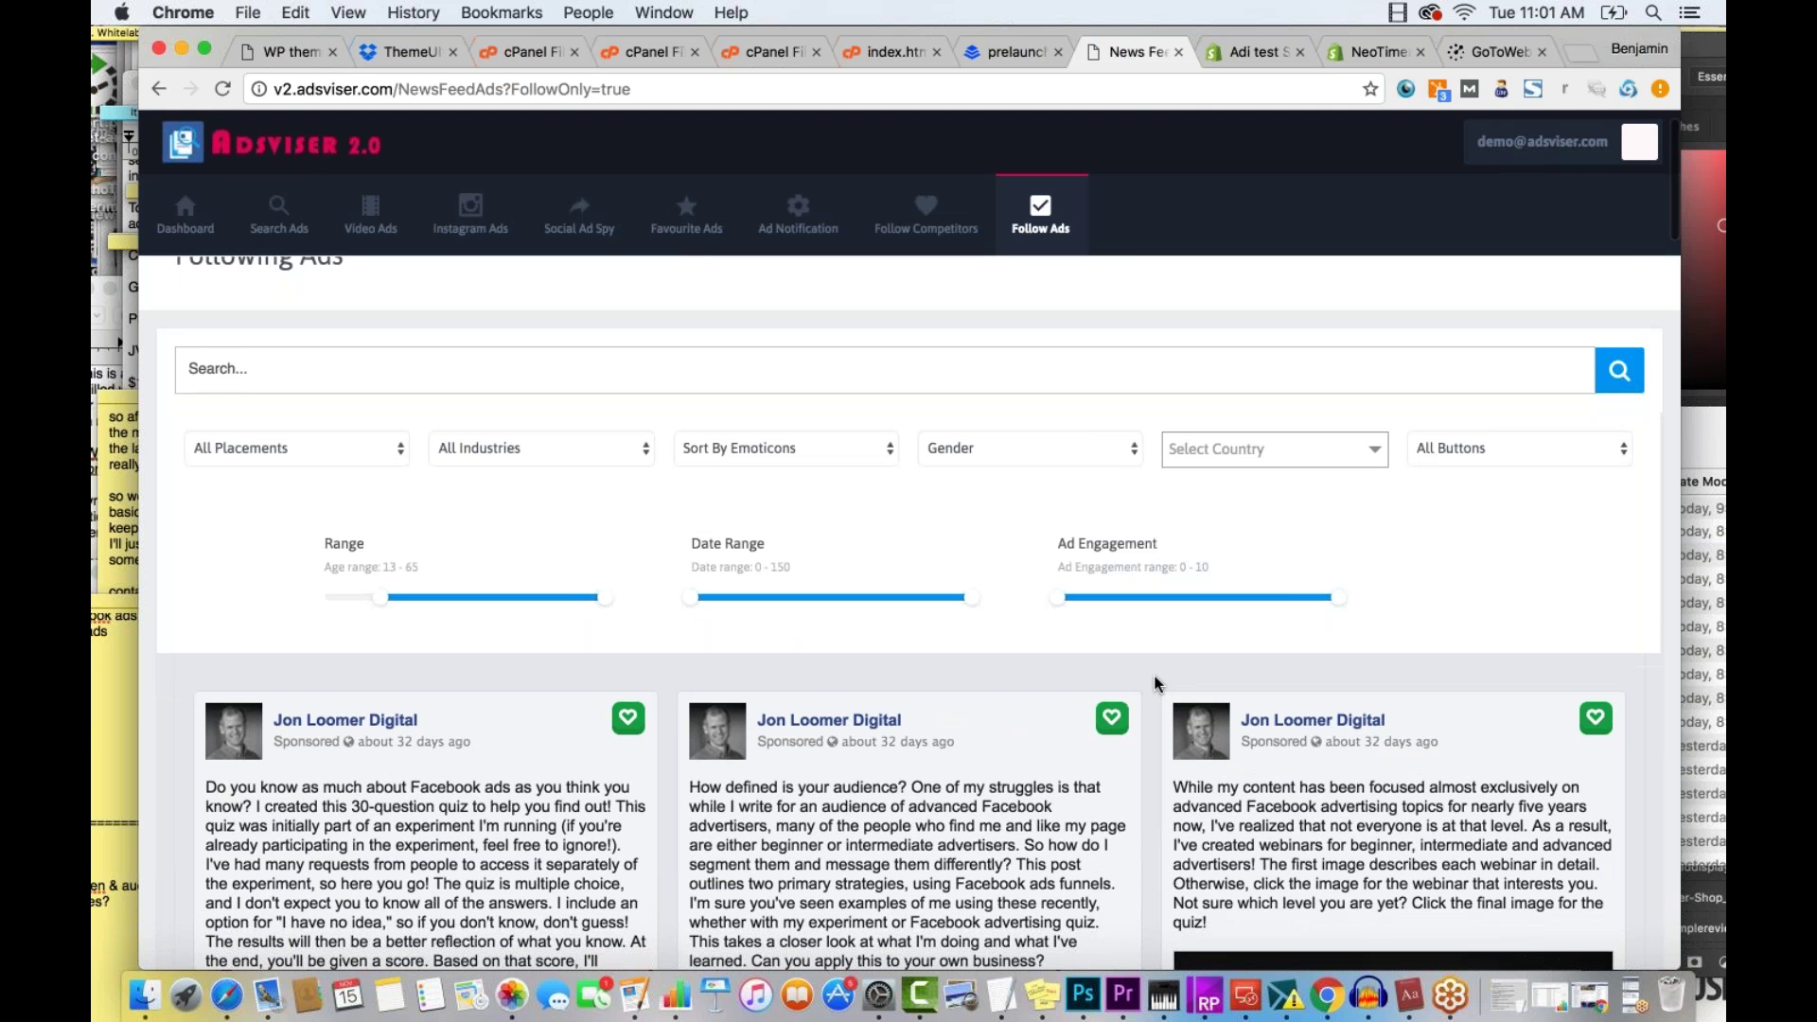
scroll(1155, 683, down, 4)
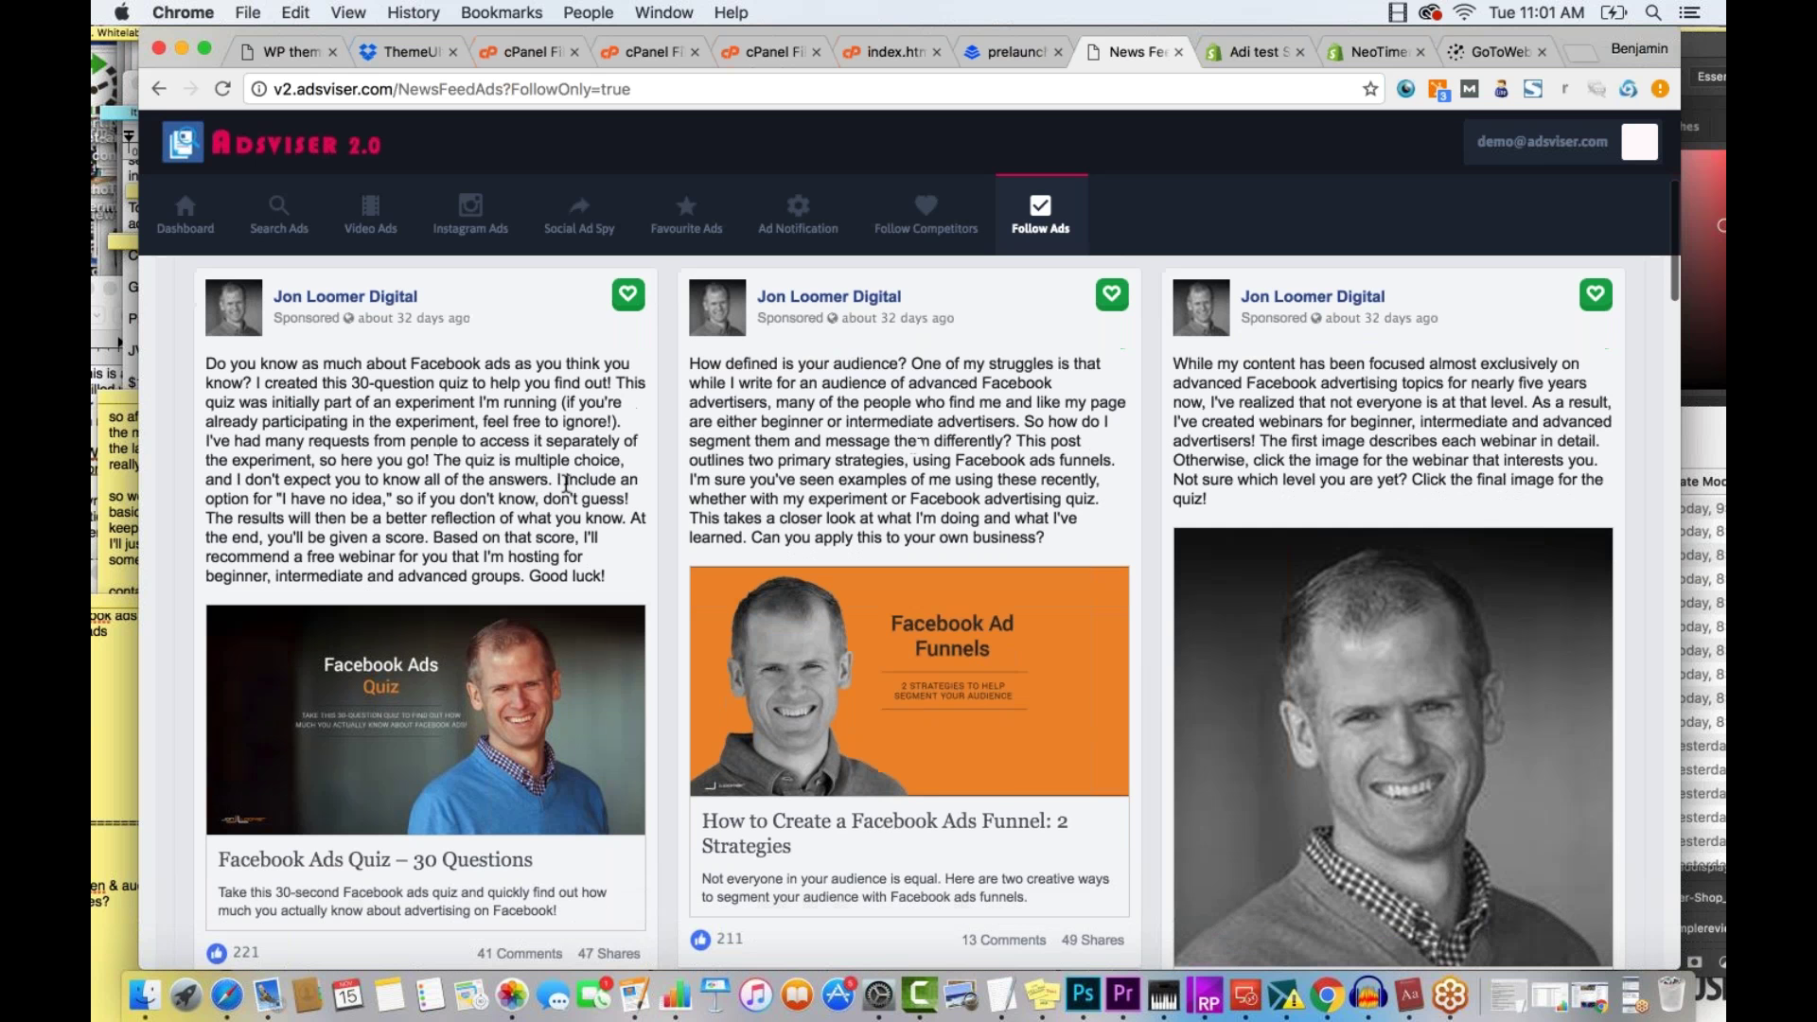
scroll(1154, 683, down, 6)
scroll(909, 612, up, 4)
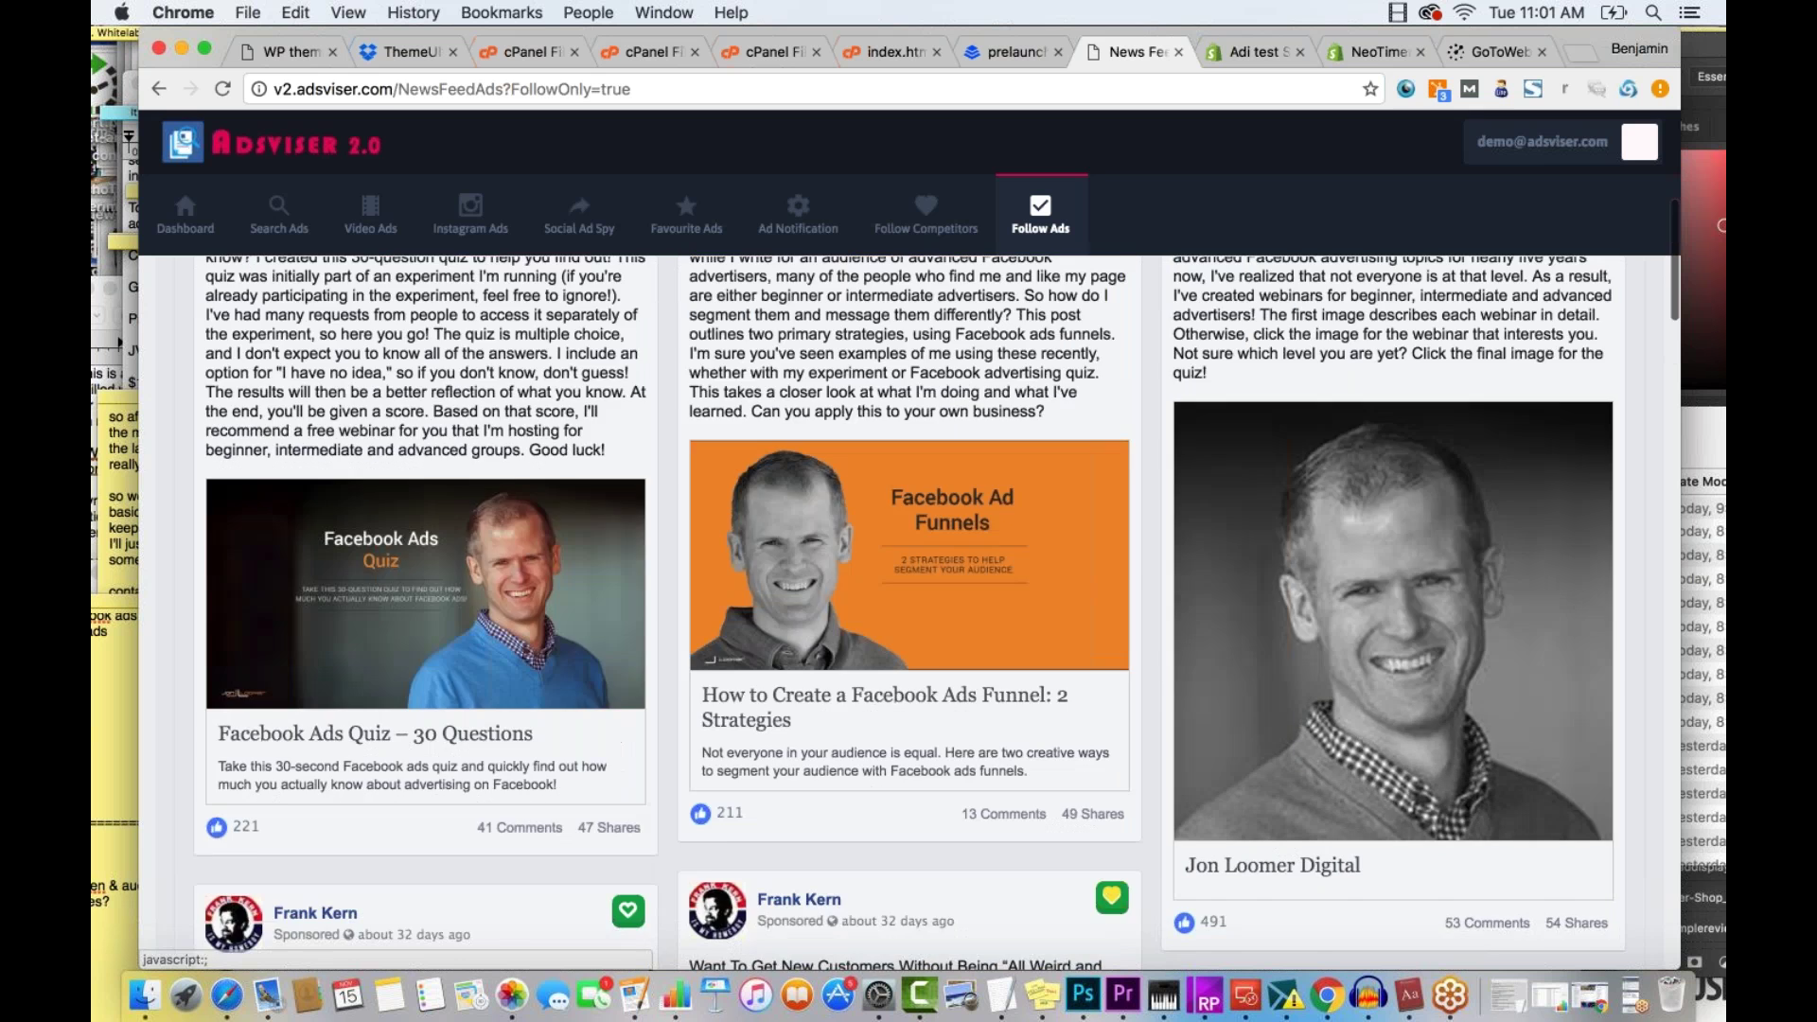
Examine the ad copy, images and engagement of the Frank Kern webinar ads in the followed ads
scroll(909, 612, down, 7)
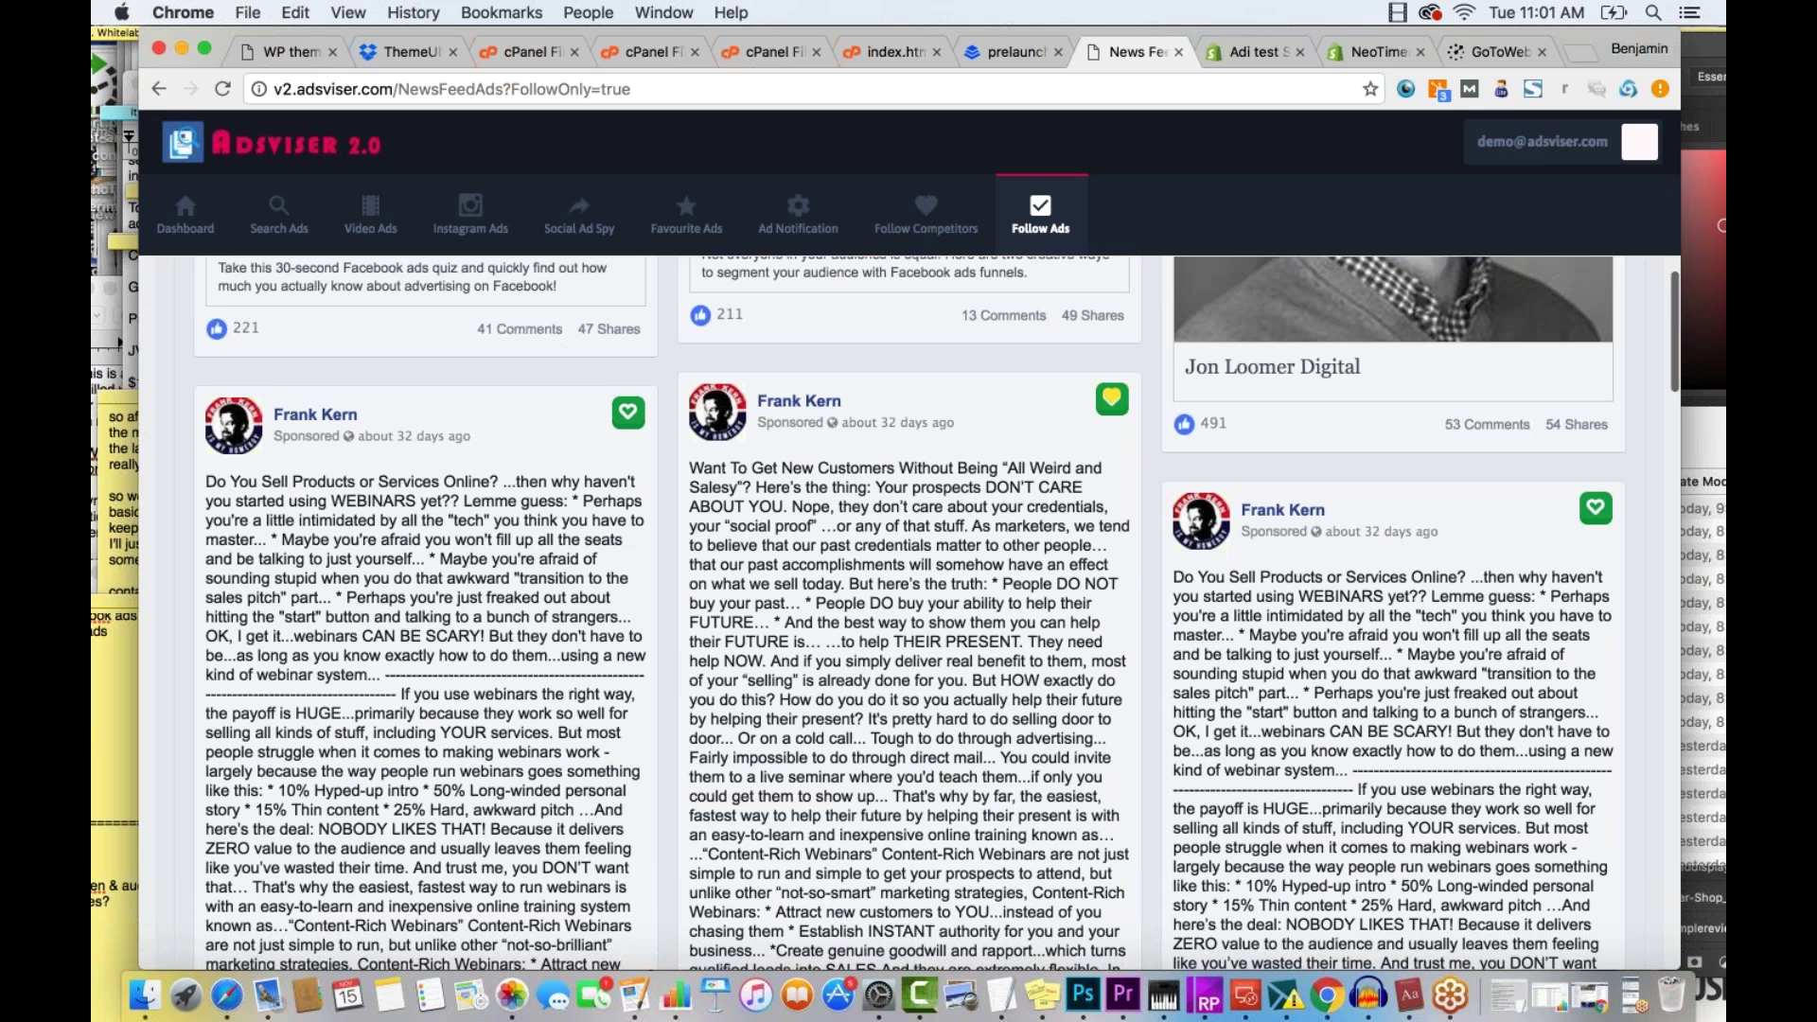
scroll(908, 612, down, 1)
scroll(833, 662, down, 15)
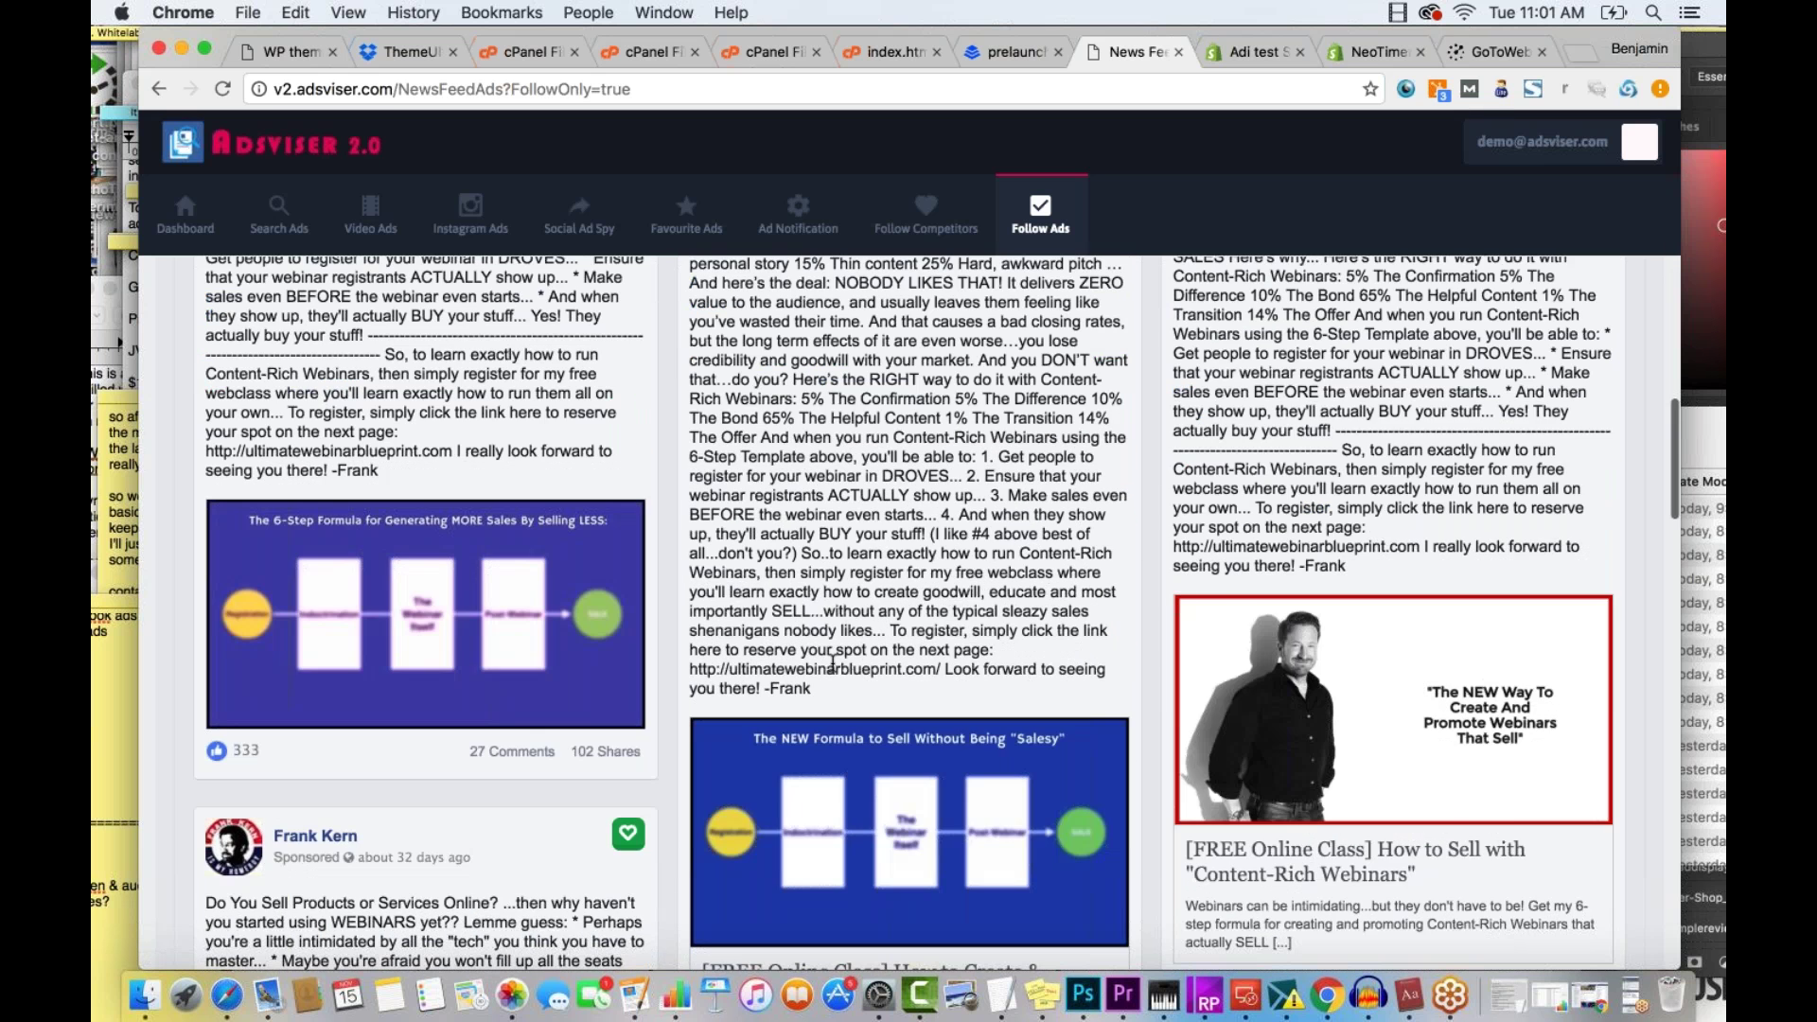
scroll(833, 662, up, 3)
scroll(909, 612, up, 14)
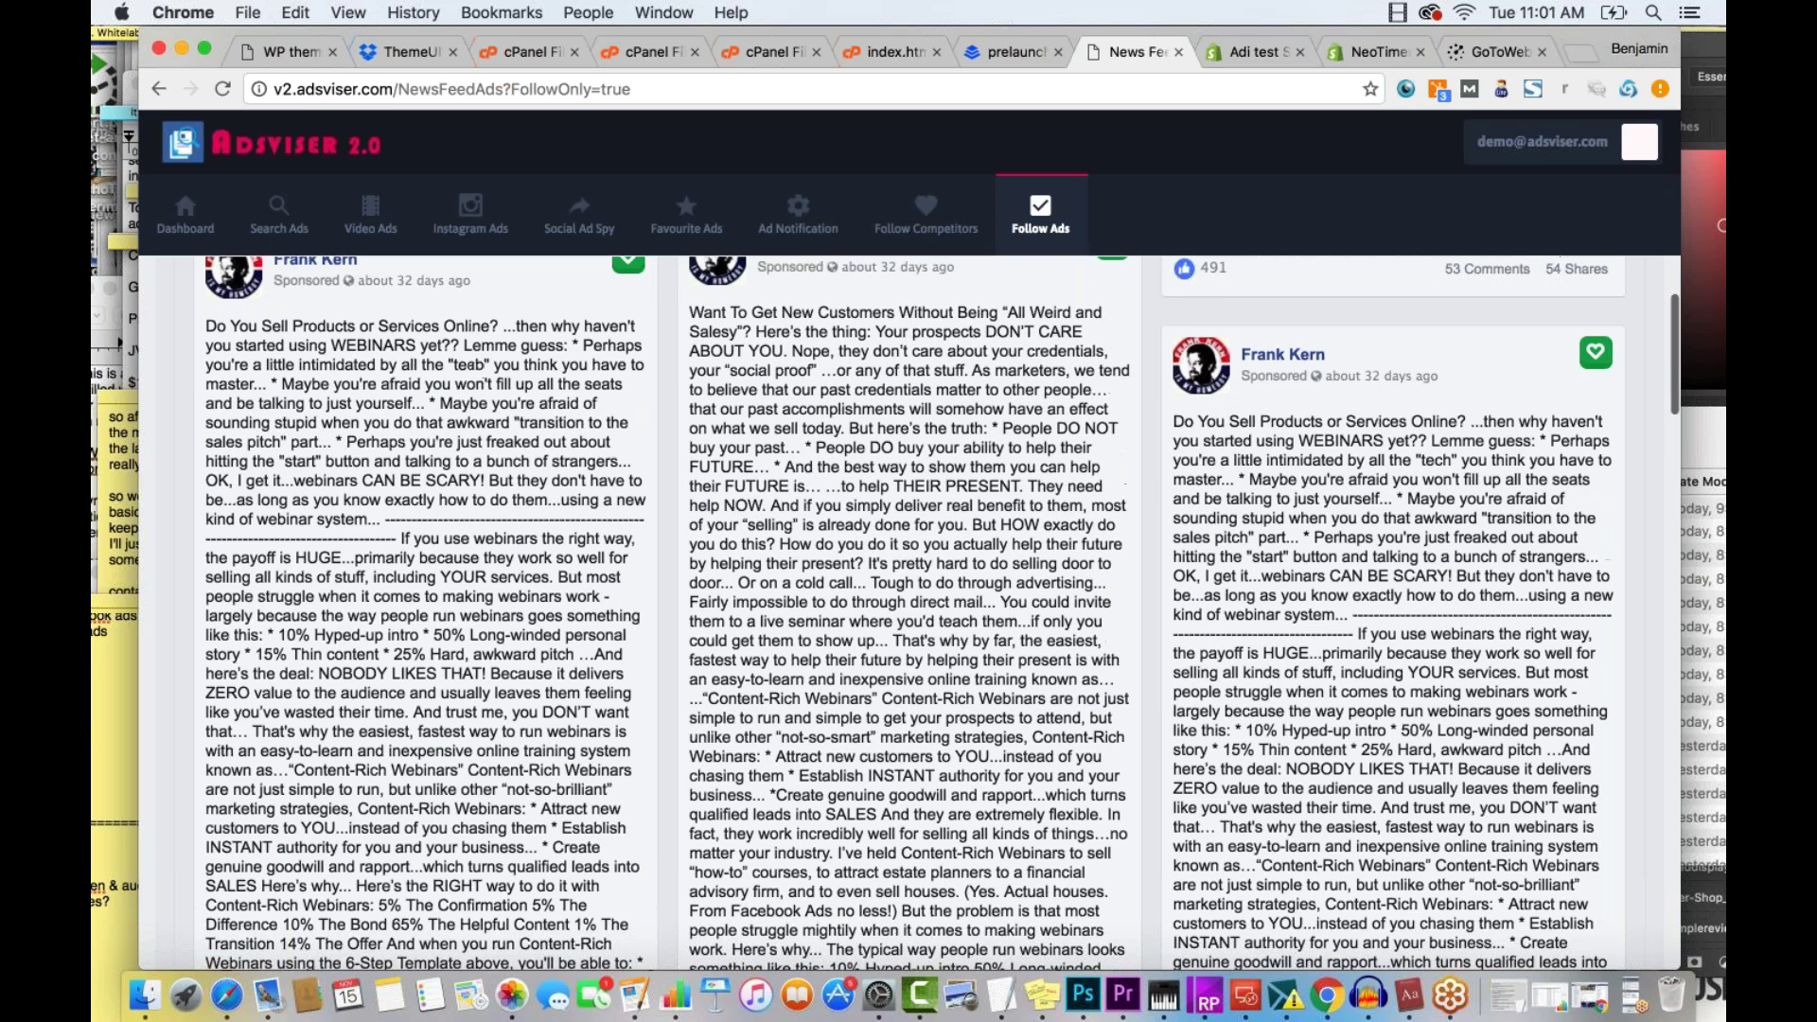
scroll(1082, 691, down, 11)
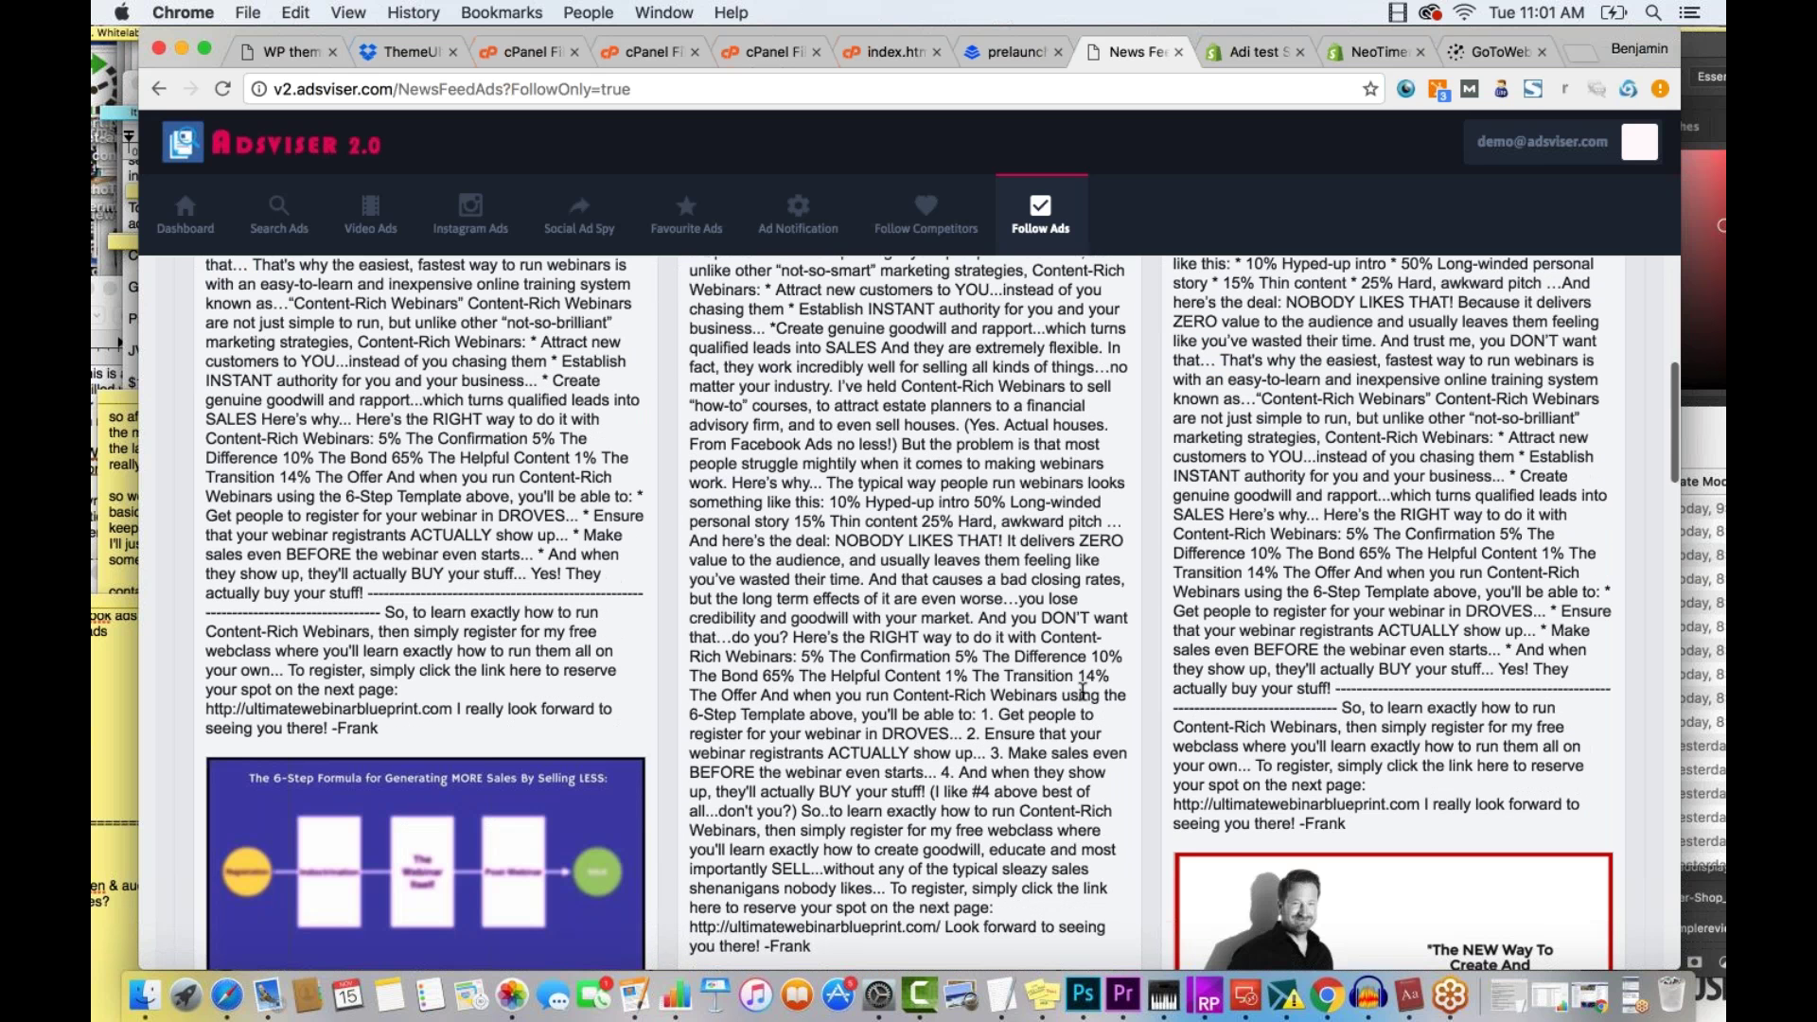
scroll(1082, 691, down, 17)
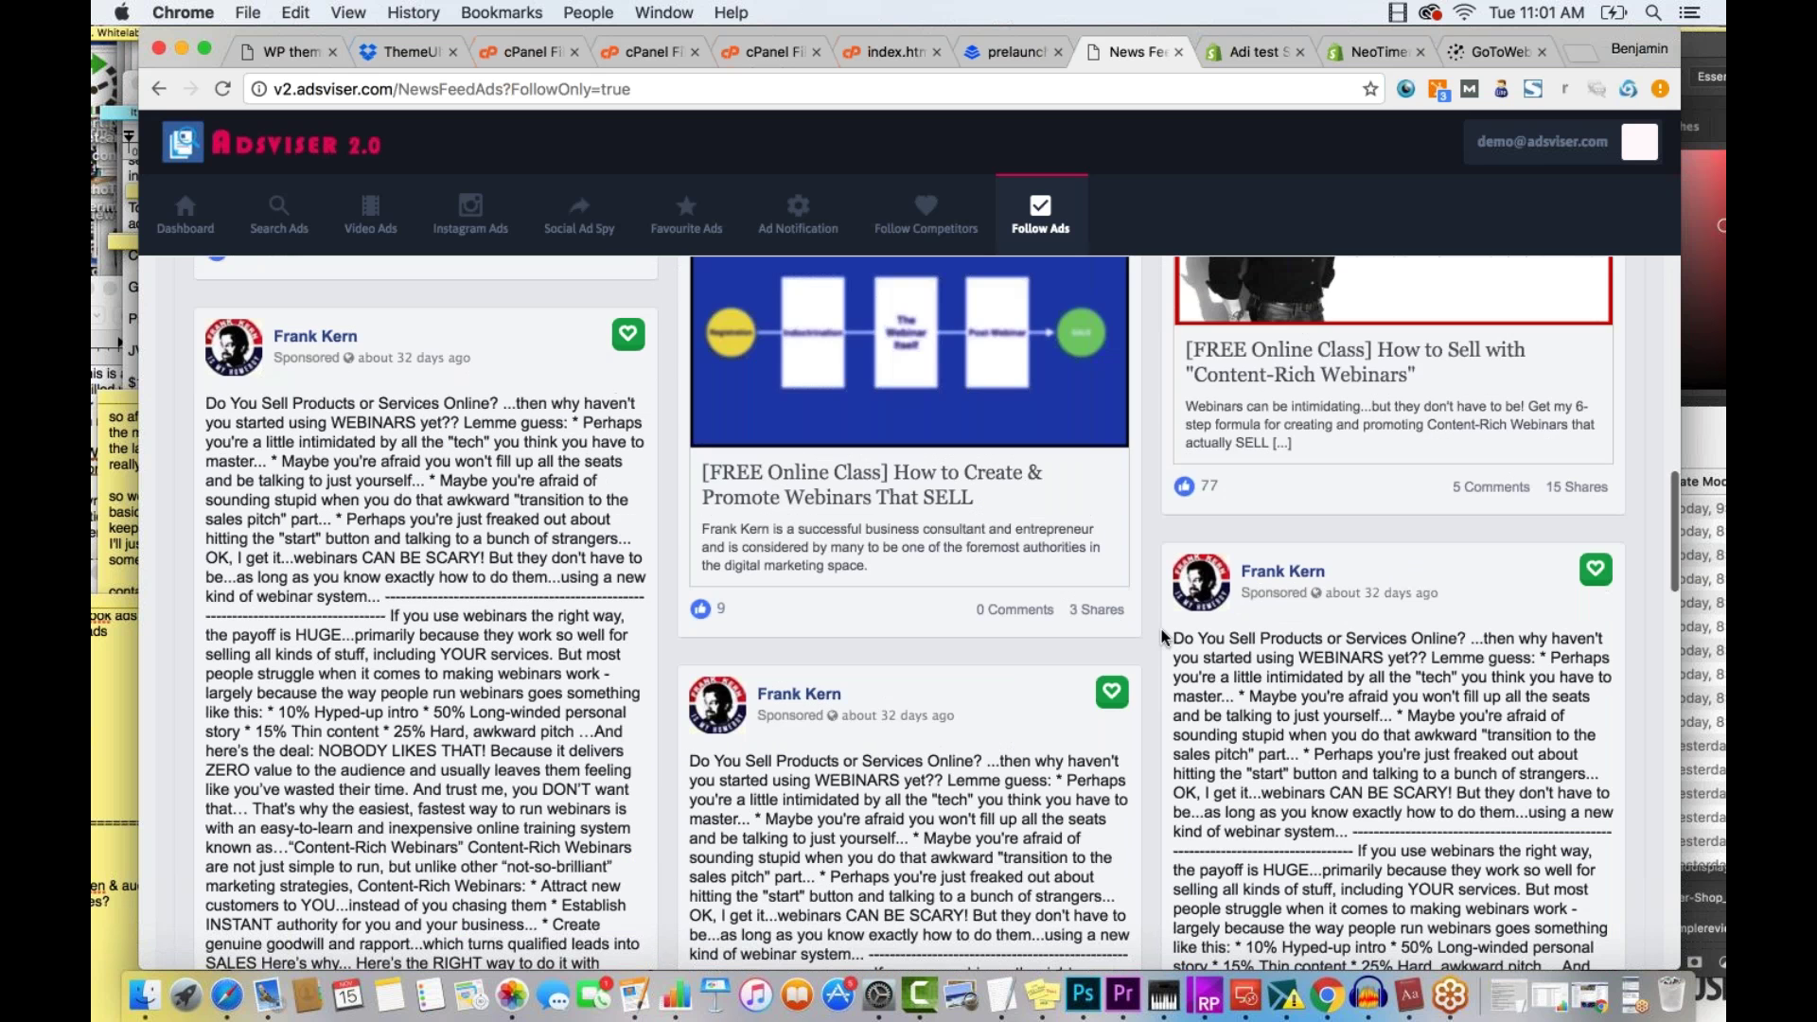
Read through the copy of the favourited Frank Kern ad about getting new customers without being "All Weird and Salesy"
scroll(1162, 635, down, 20)
scroll(1163, 636, up, 7)
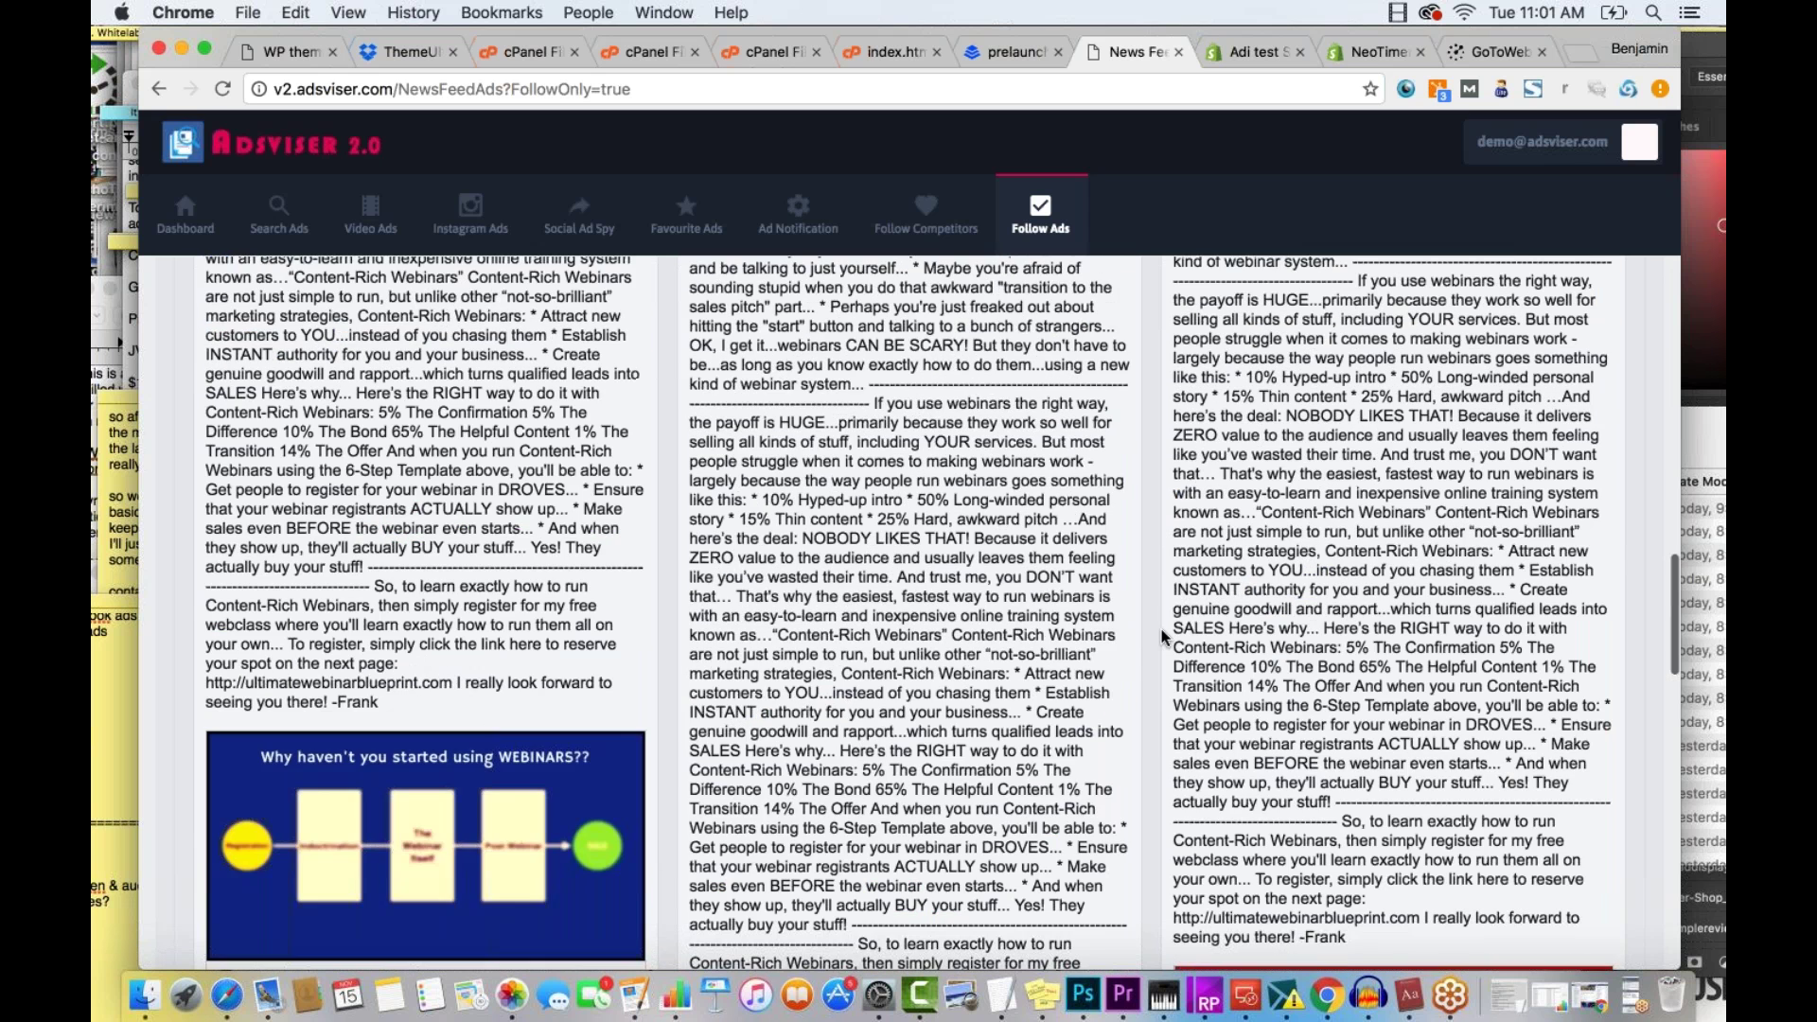
scroll(1162, 635, up, 4)
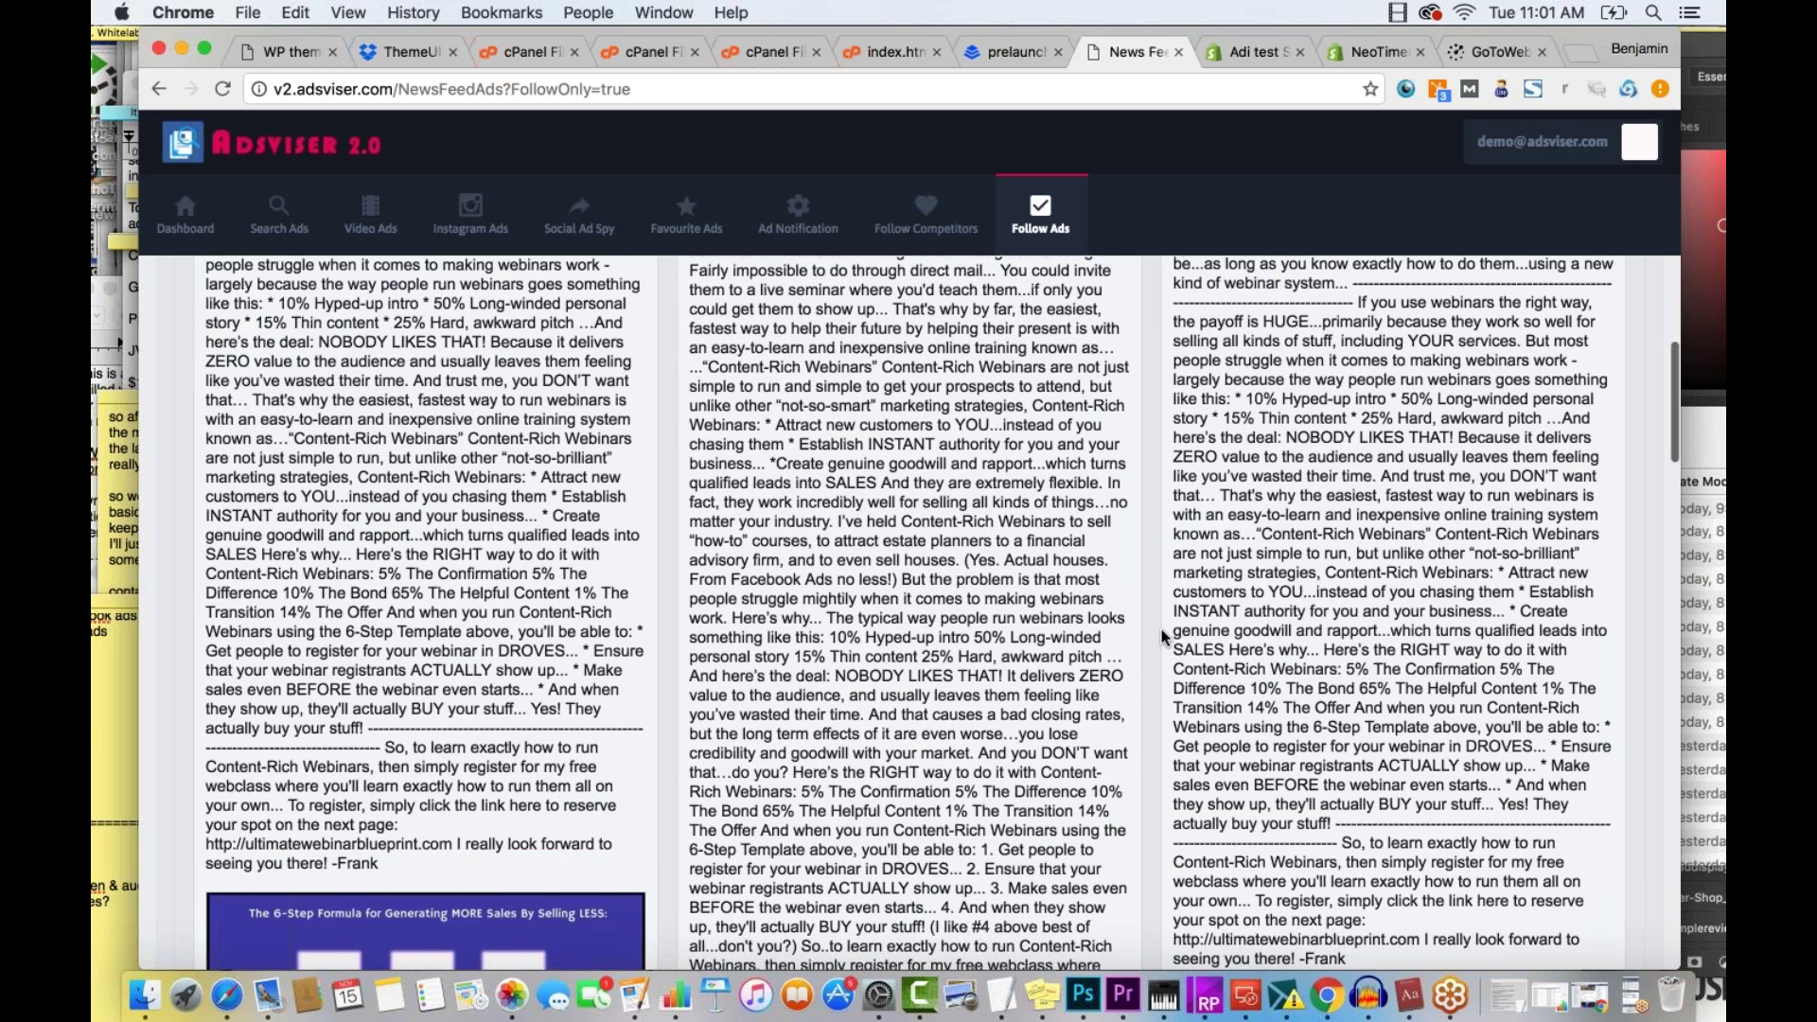
scroll(1163, 635, up, 9)
drag(690, 401, 854, 537)
scroll(901, 602, down, 1)
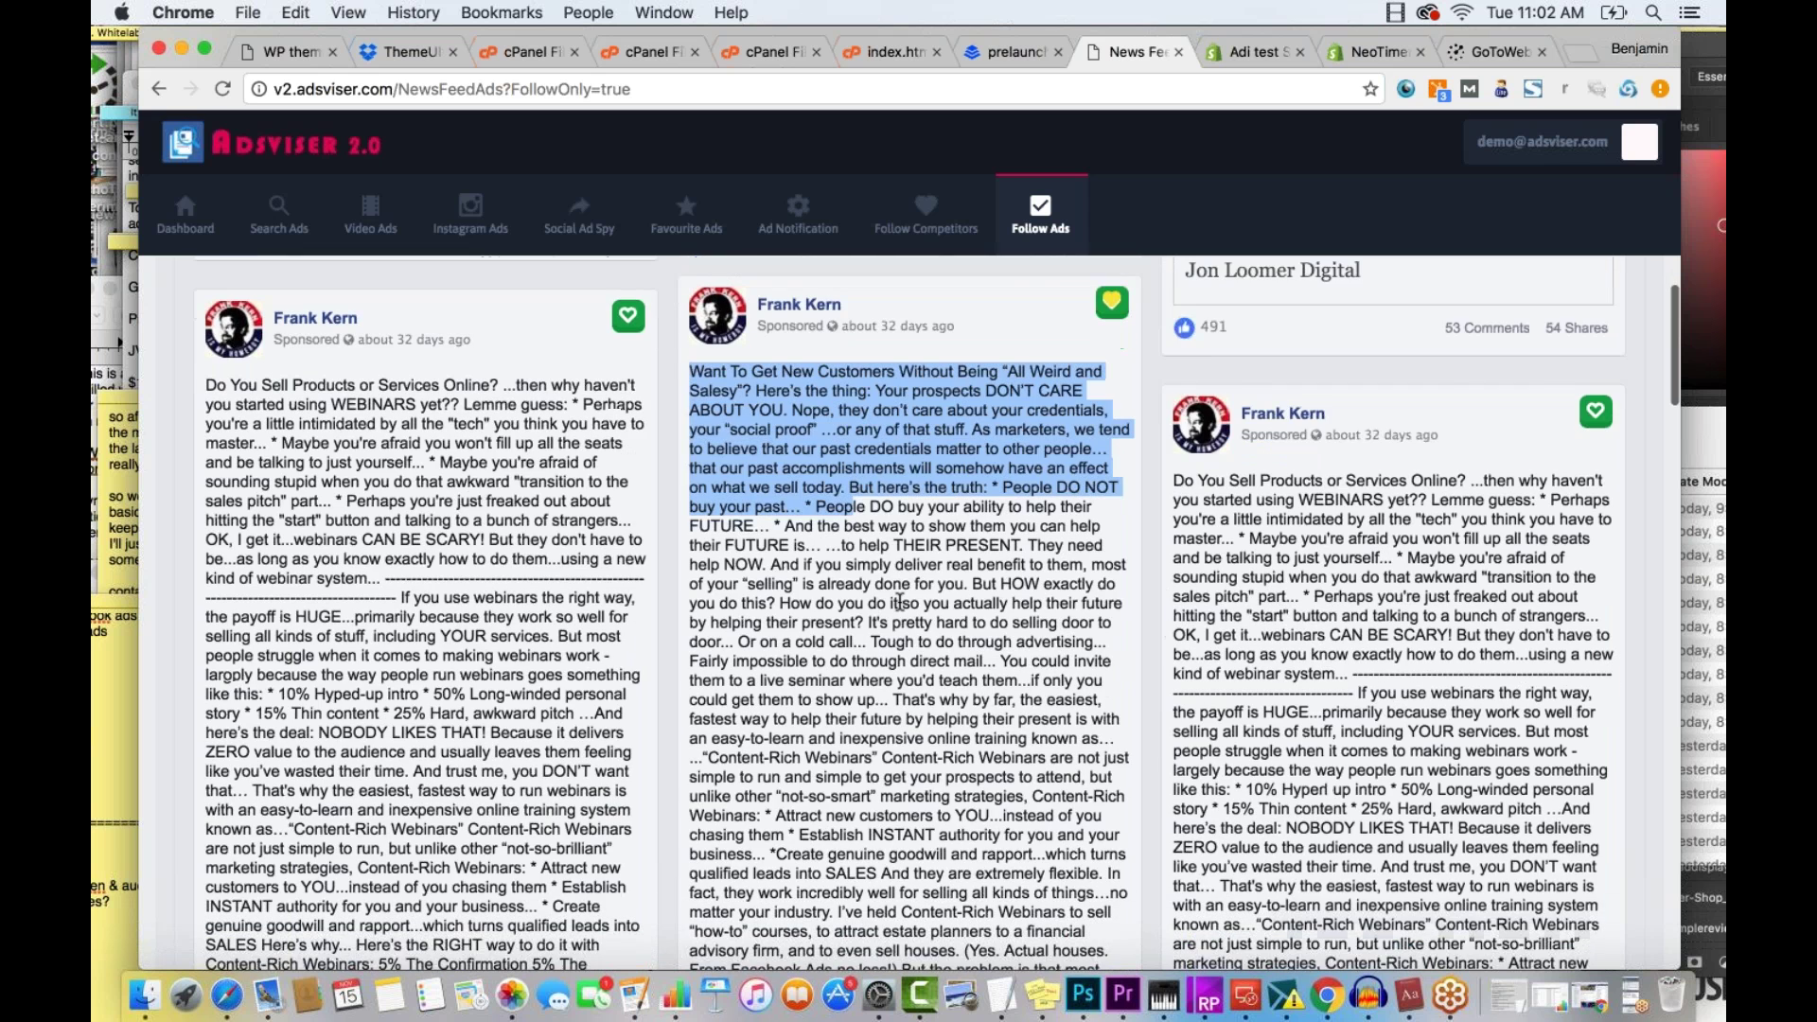
scroll(900, 603, down, 6)
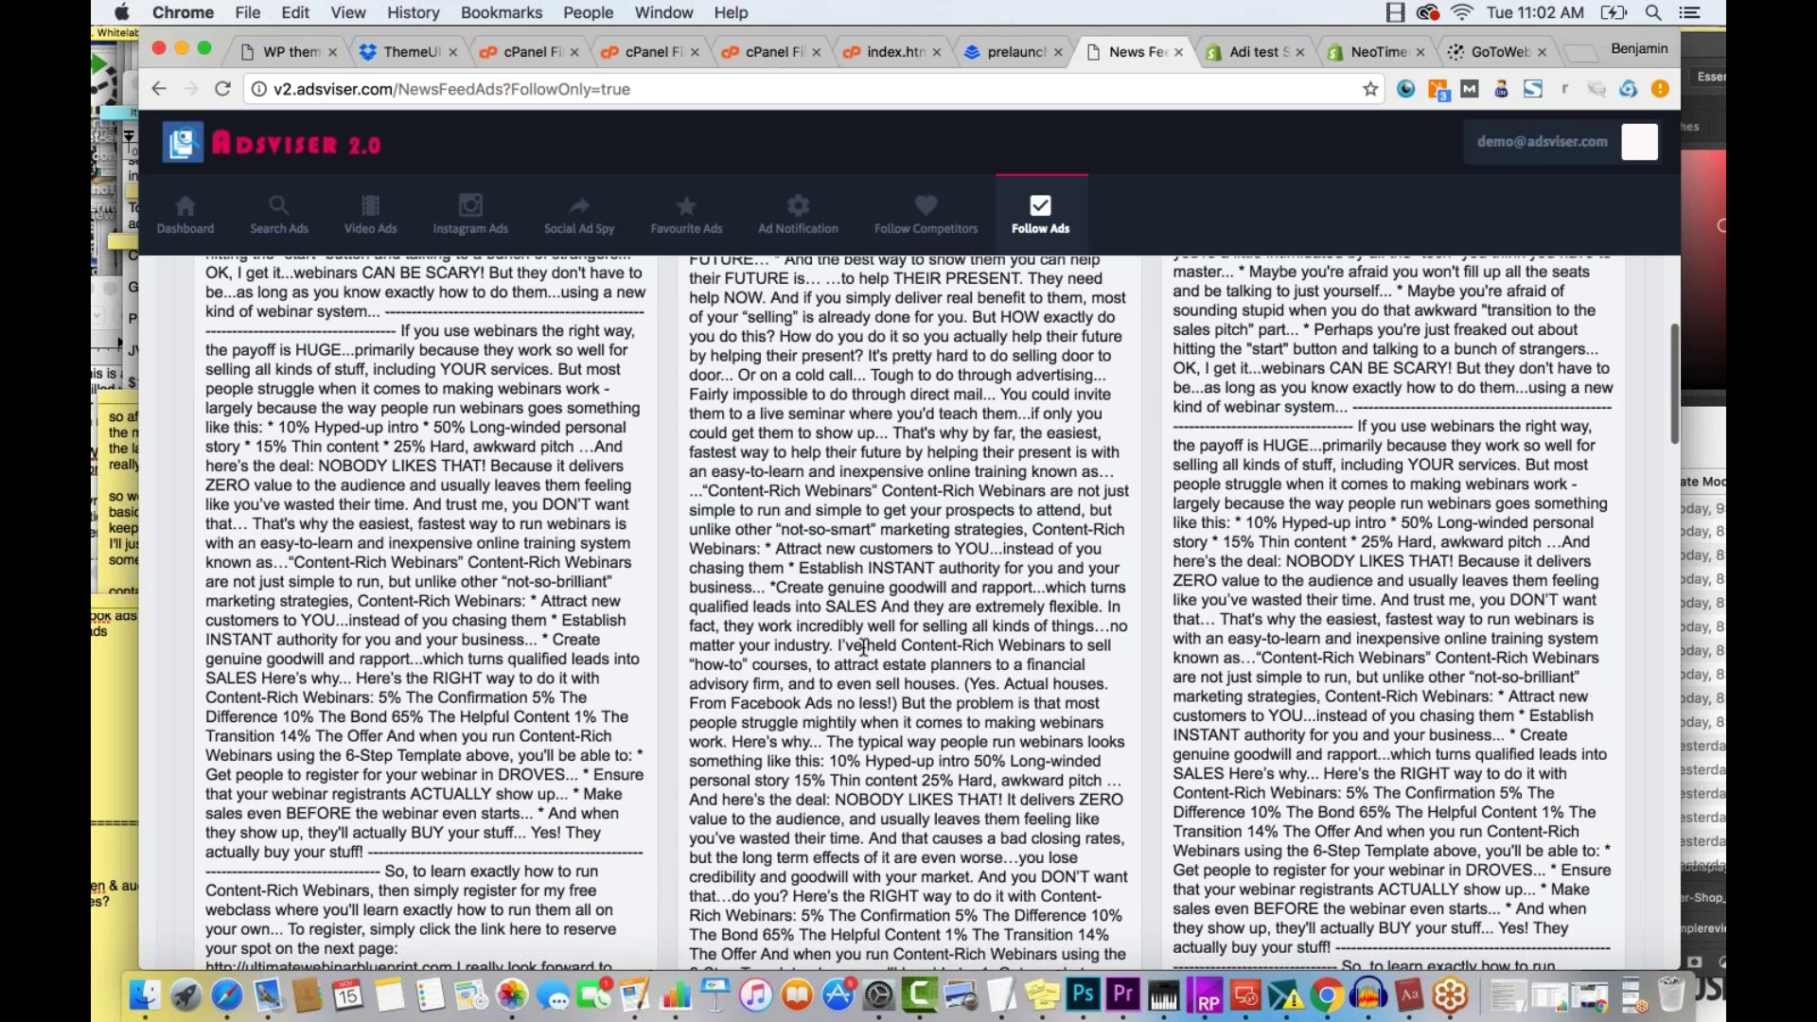
scroll(864, 646, down, 7)
drag(906, 803, 800, 545)
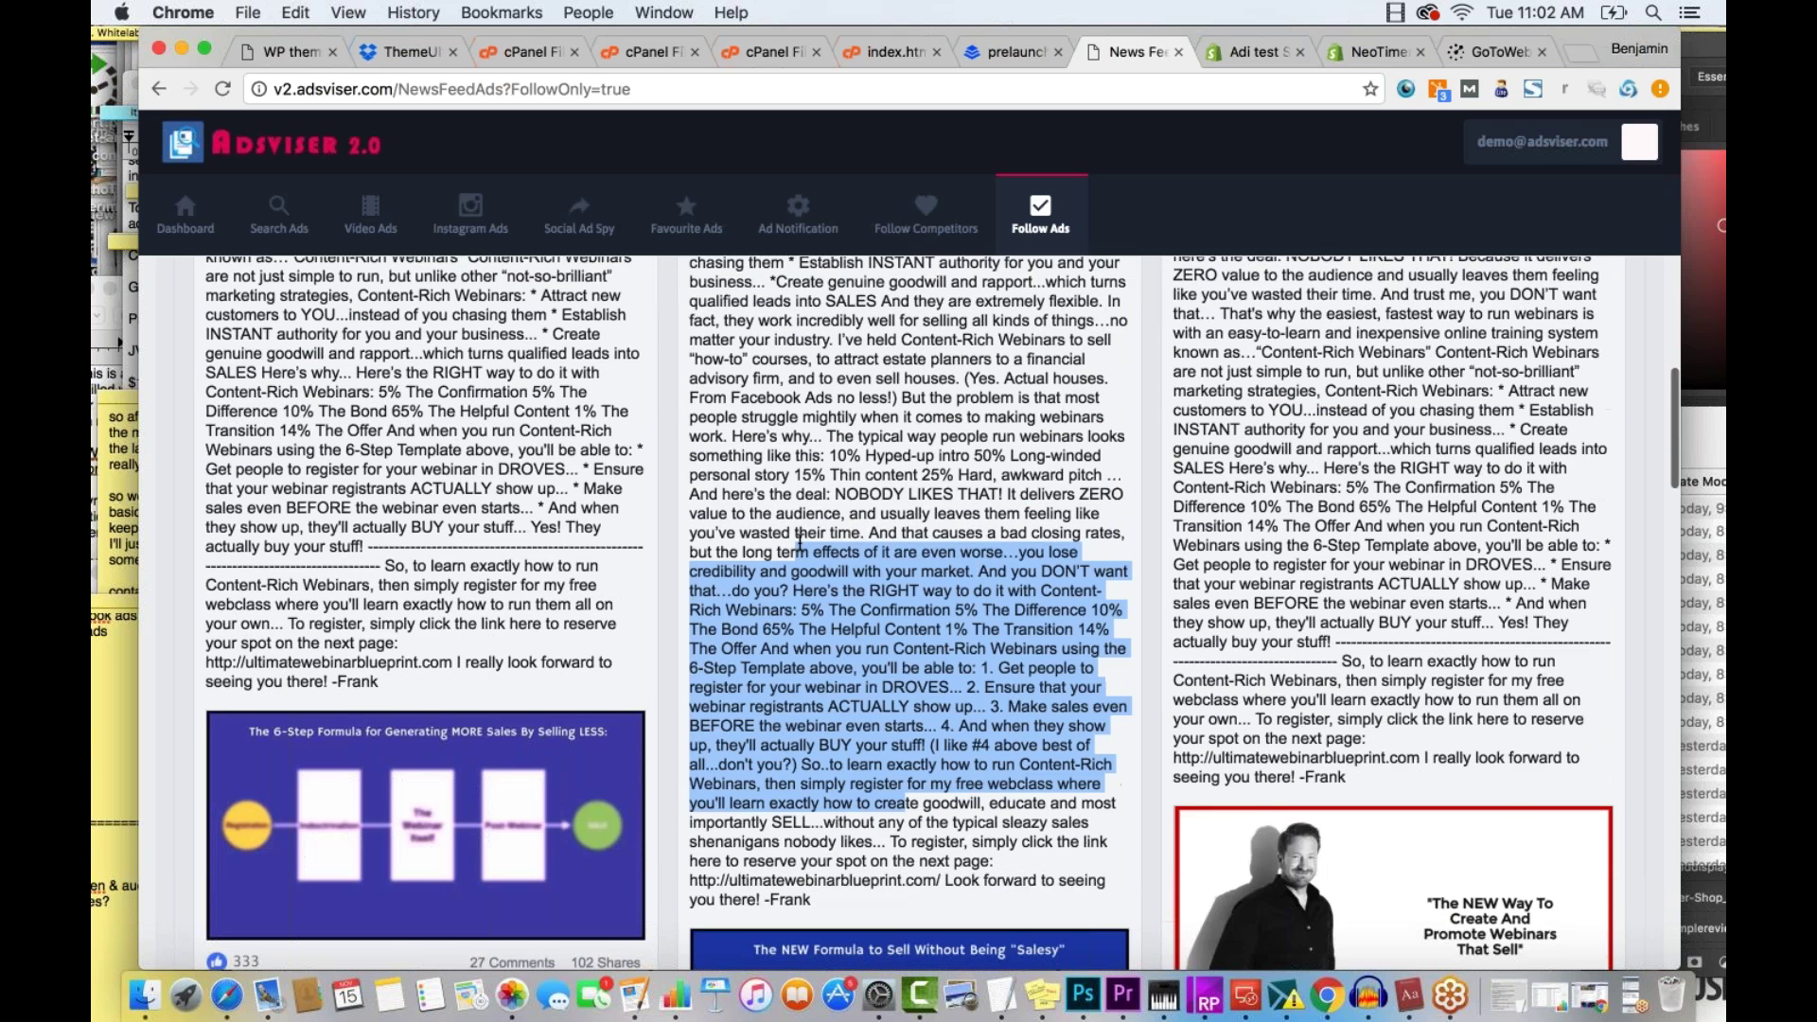
click(800, 546)
scroll(800, 545, down, 4)
scroll(1315, 516, down, 5)
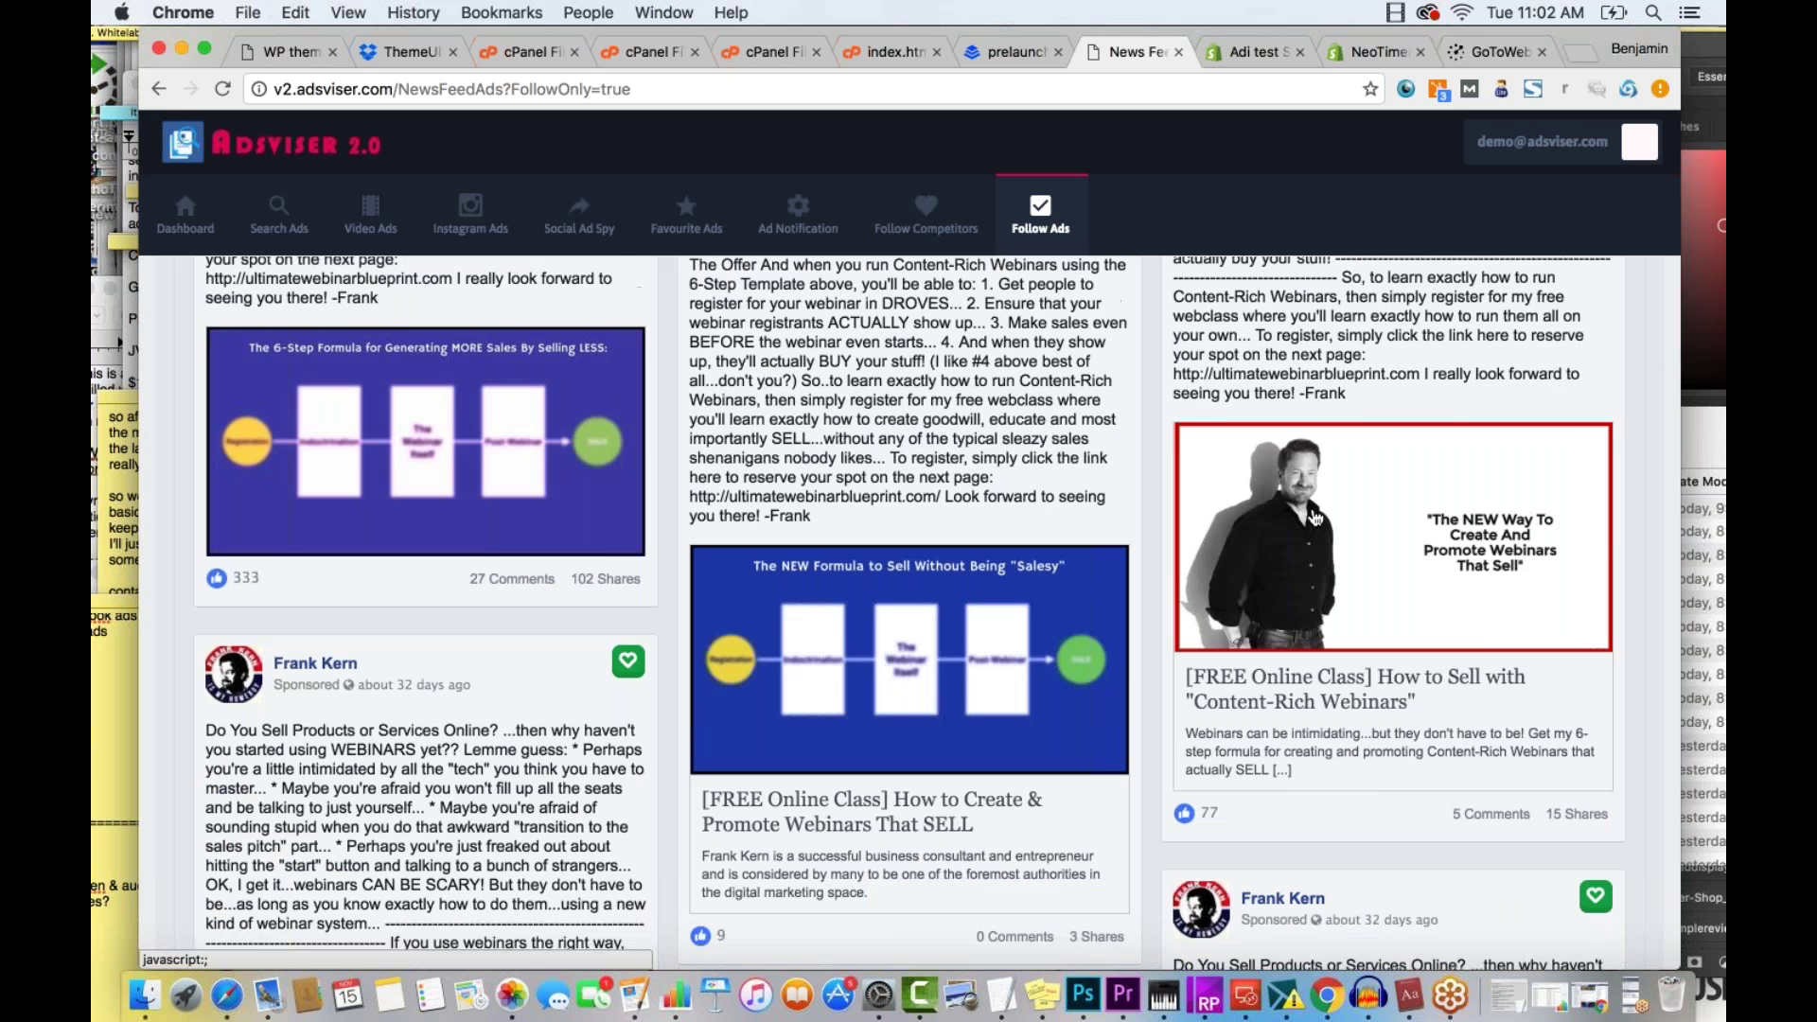
Compare the images, comments and shares of the neighbouring Frank Kern webinar ads
scroll(1315, 516, up, 3)
scroll(1296, 572, down, 4)
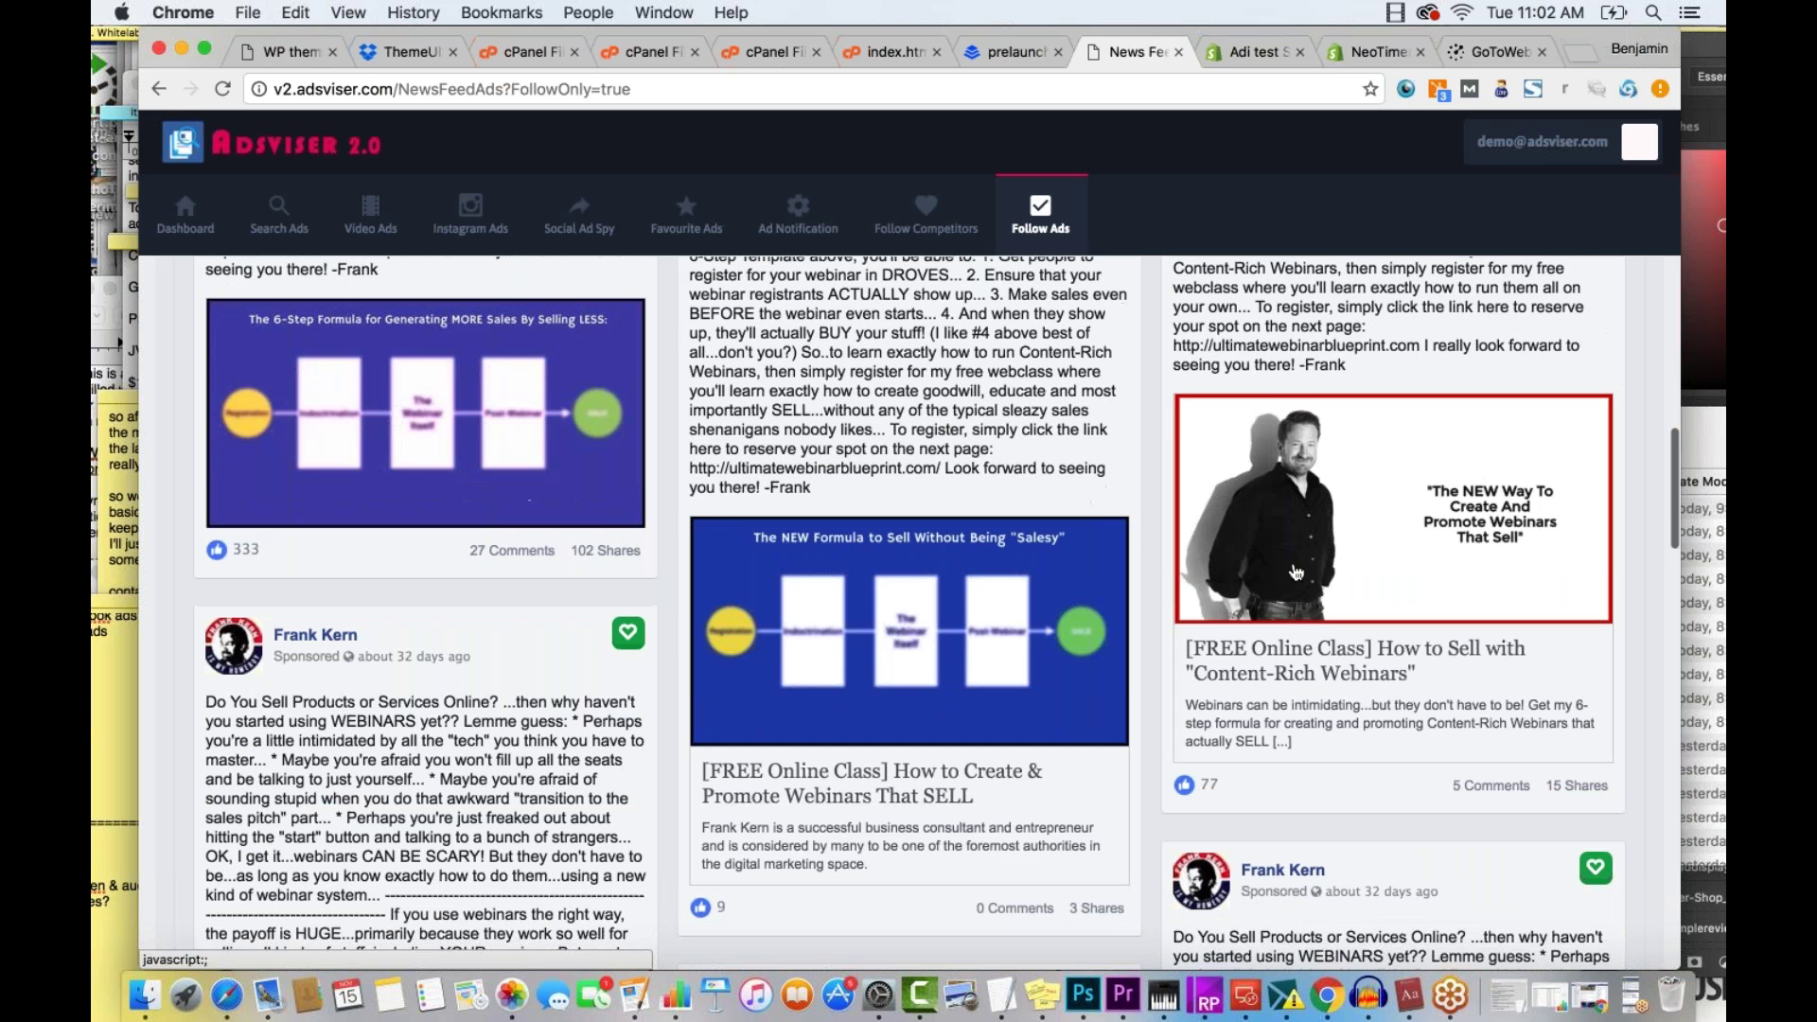
scroll(1296, 572, up, 5)
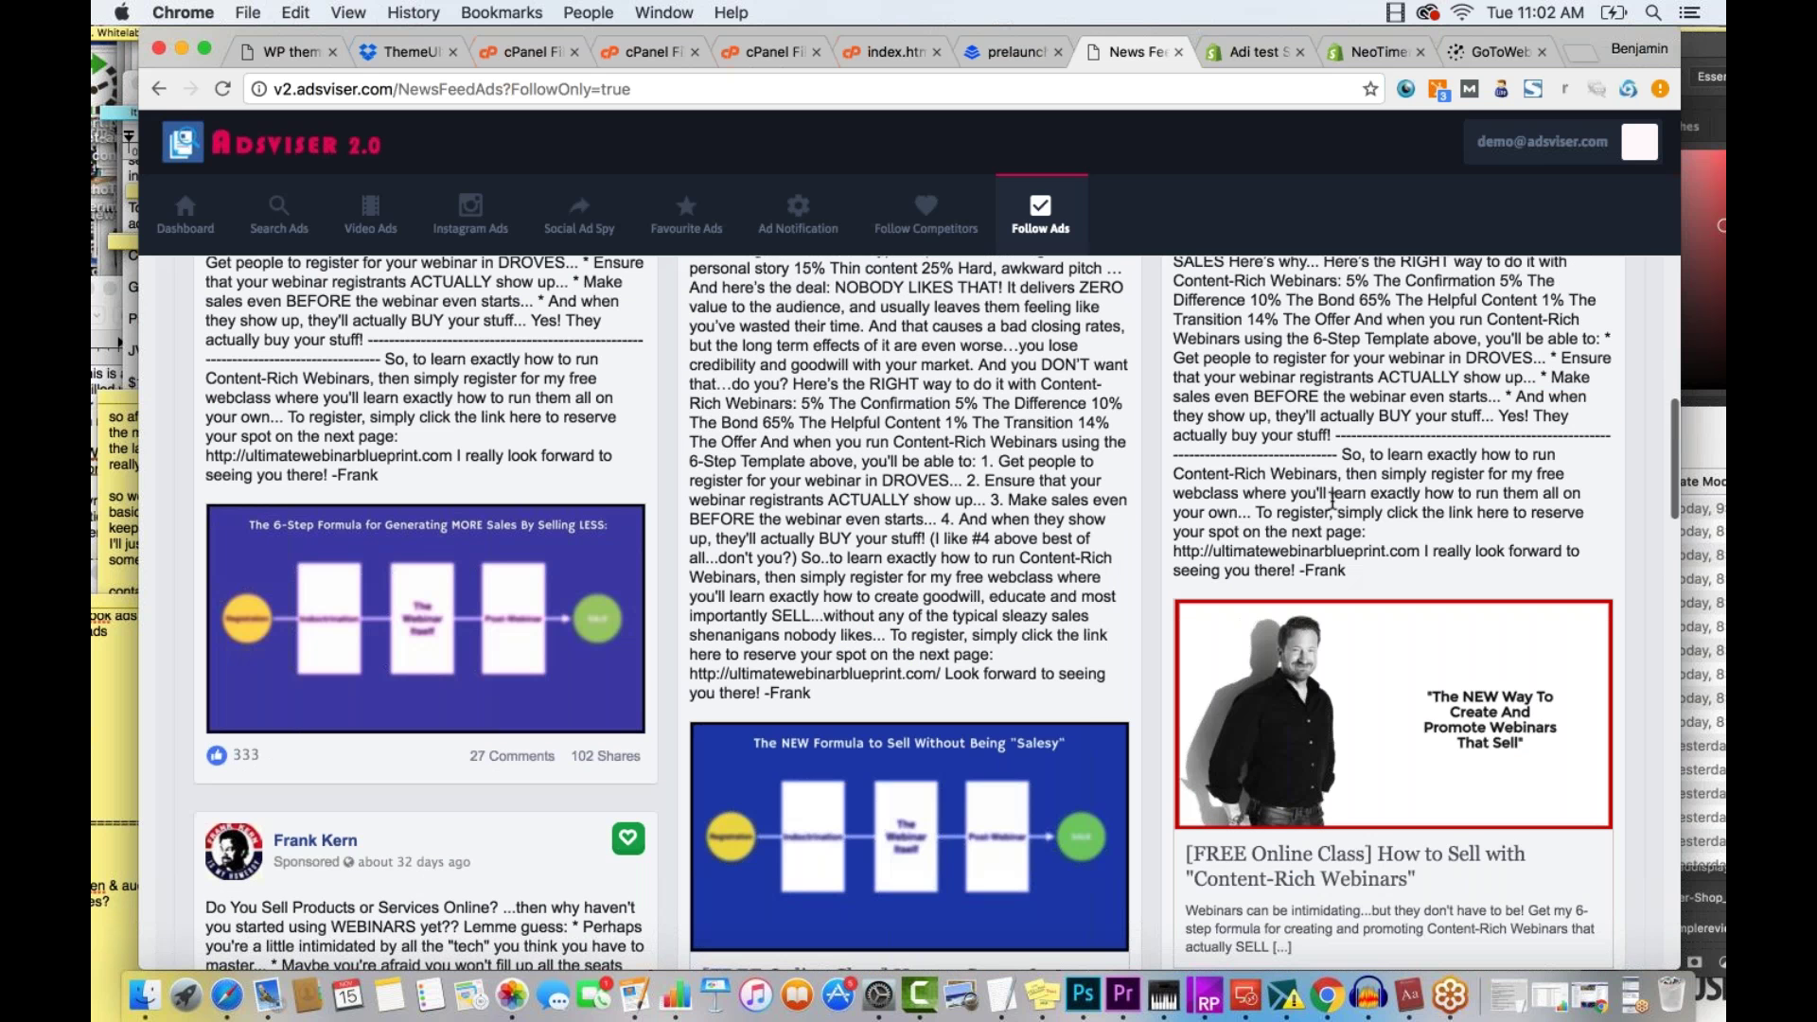
scroll(1323, 569, down, 3)
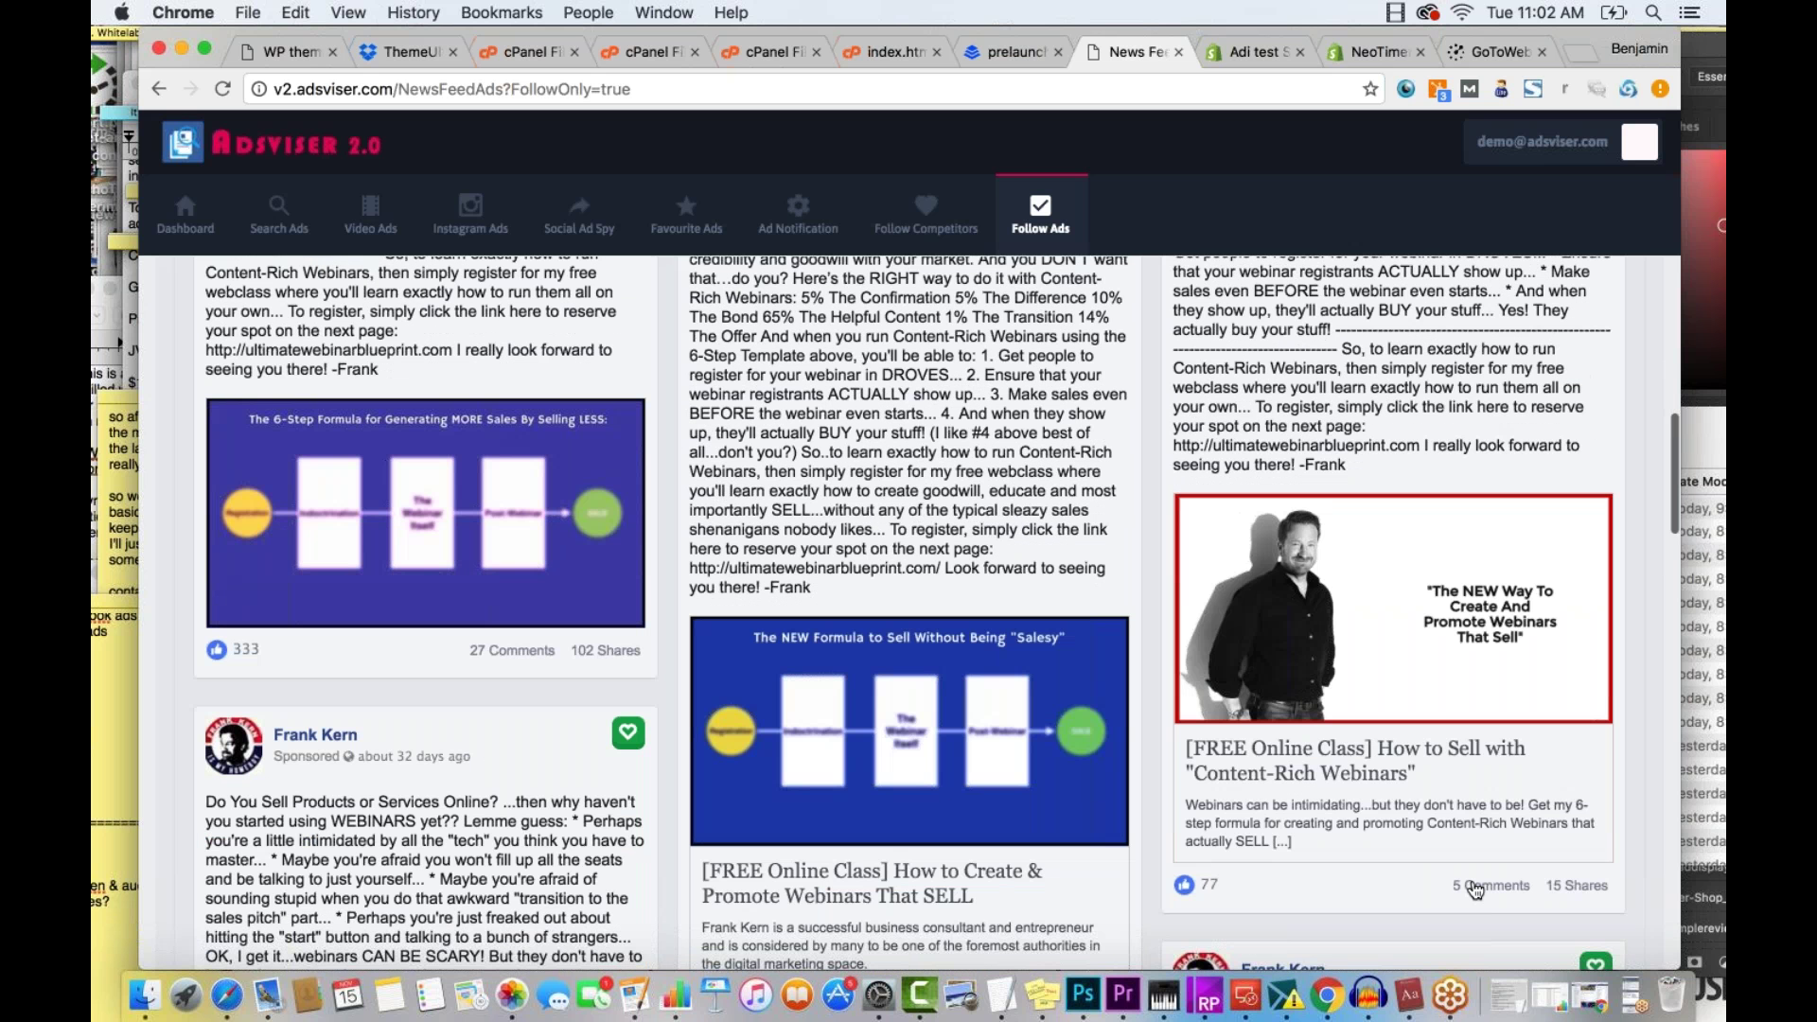
scroll(1183, 632, up, 1)
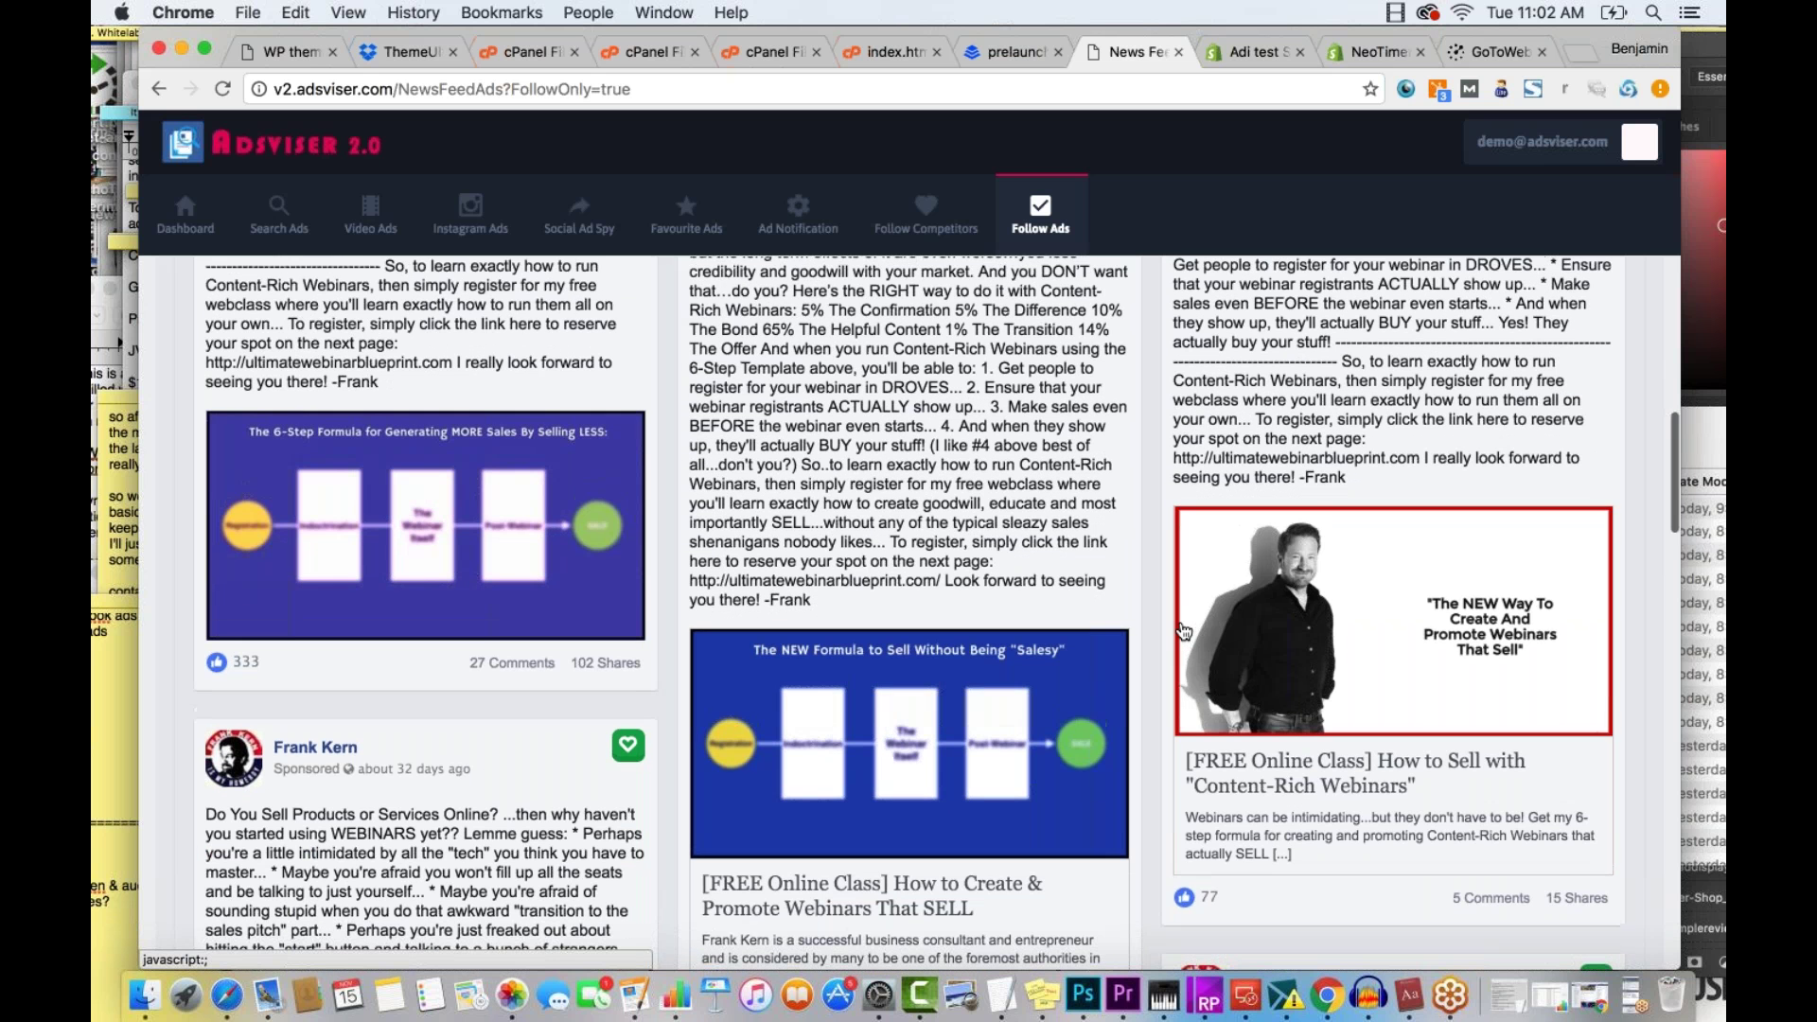
scroll(1184, 633, up, 5)
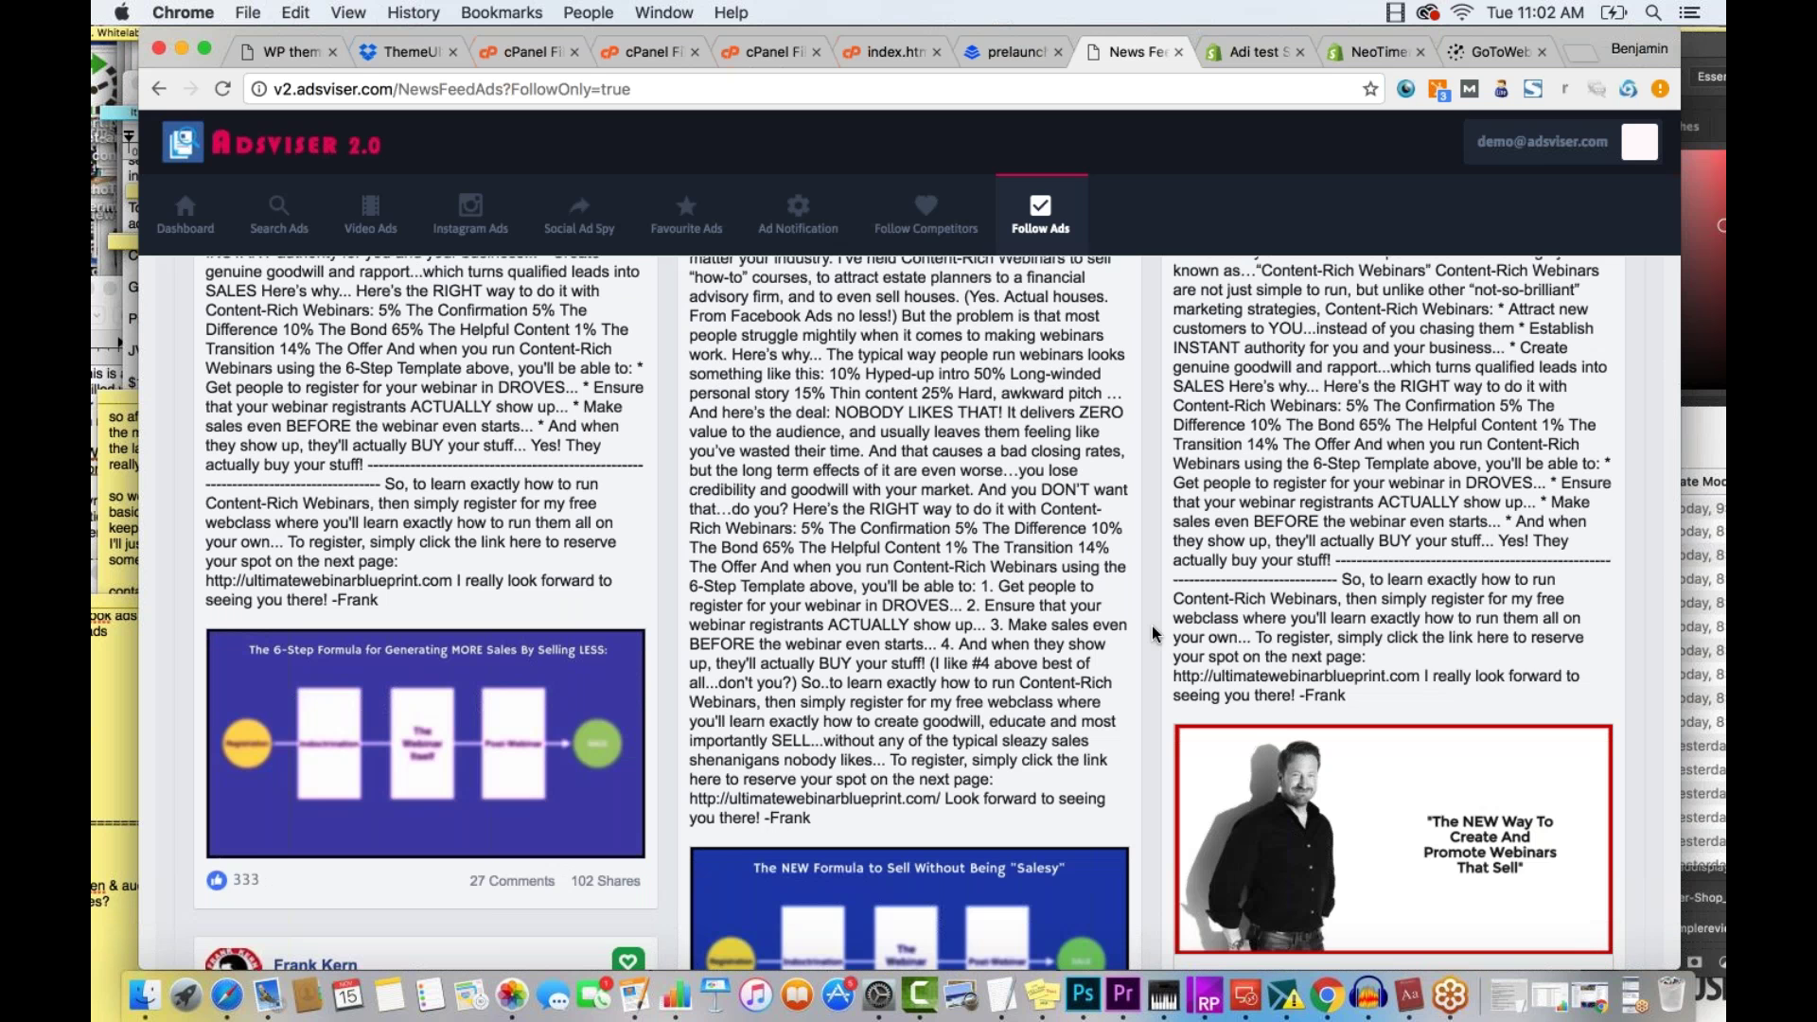
scroll(1151, 632, up, 1)
scroll(1147, 637, up, 12)
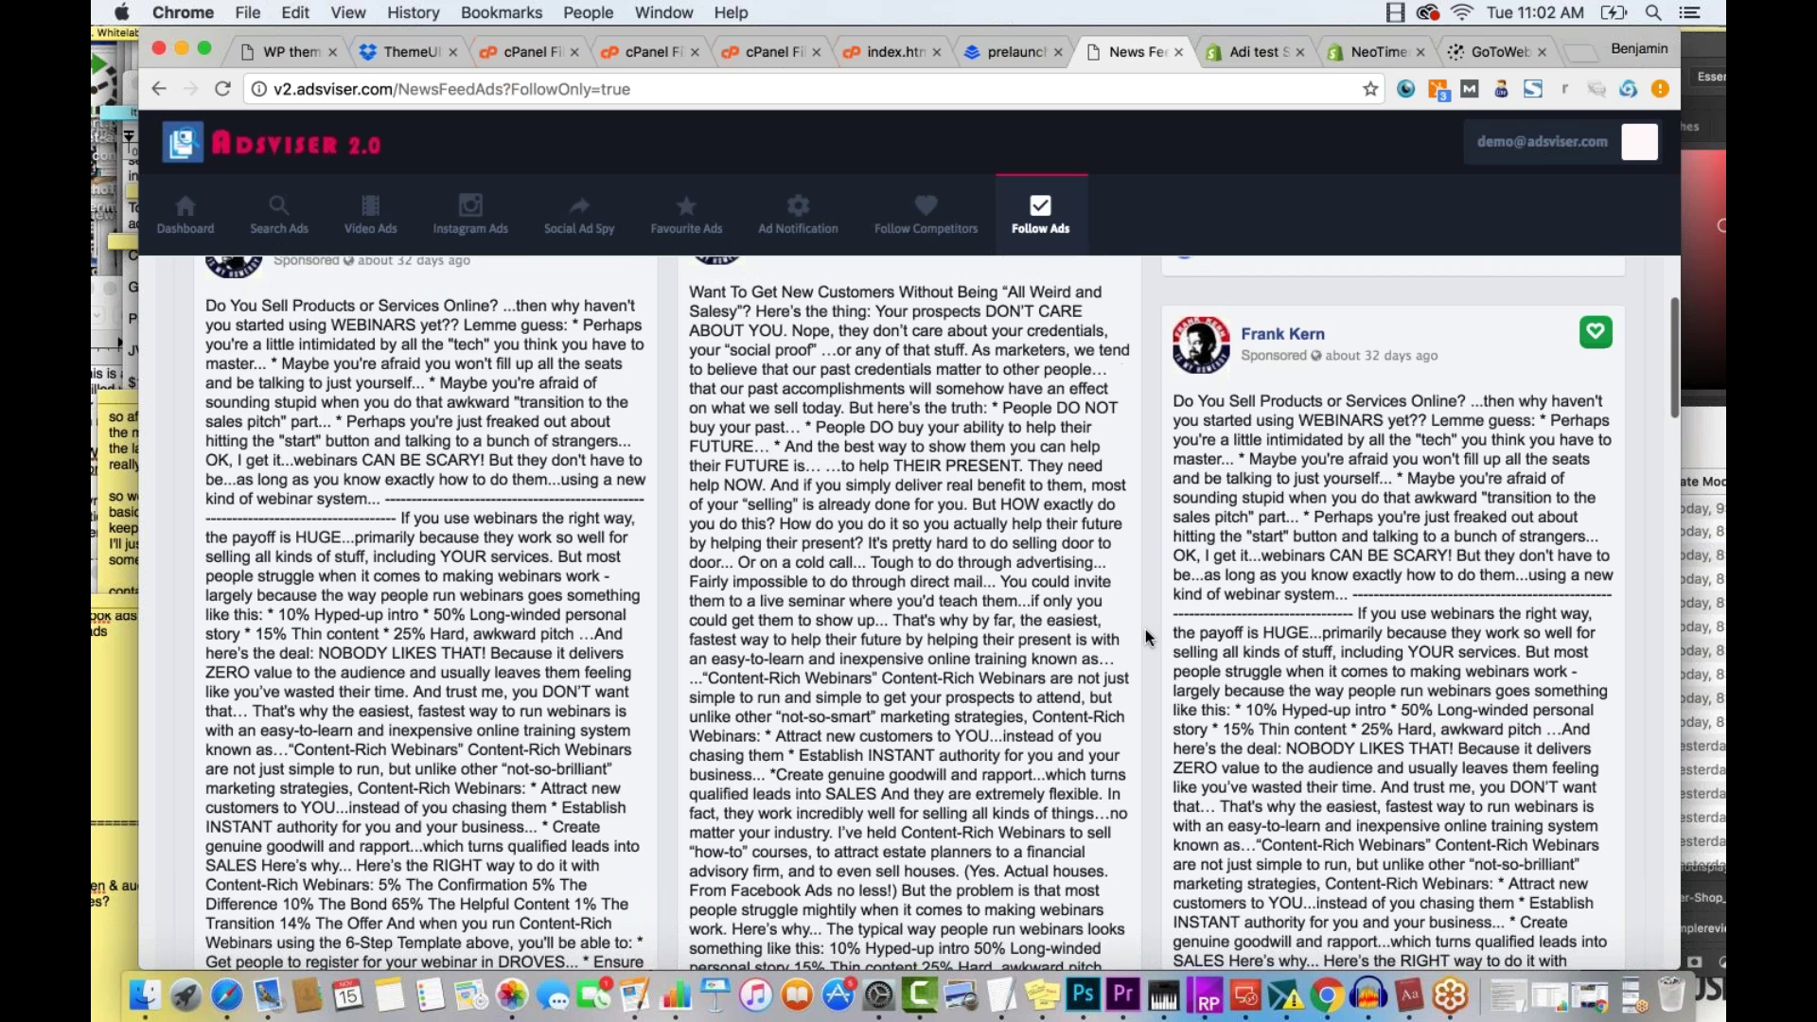
Open the analysis of the Jon Loomer Digital ad on Facebook ads funnels, view its rank and audience data, and close it
scroll(1147, 637, up, 15)
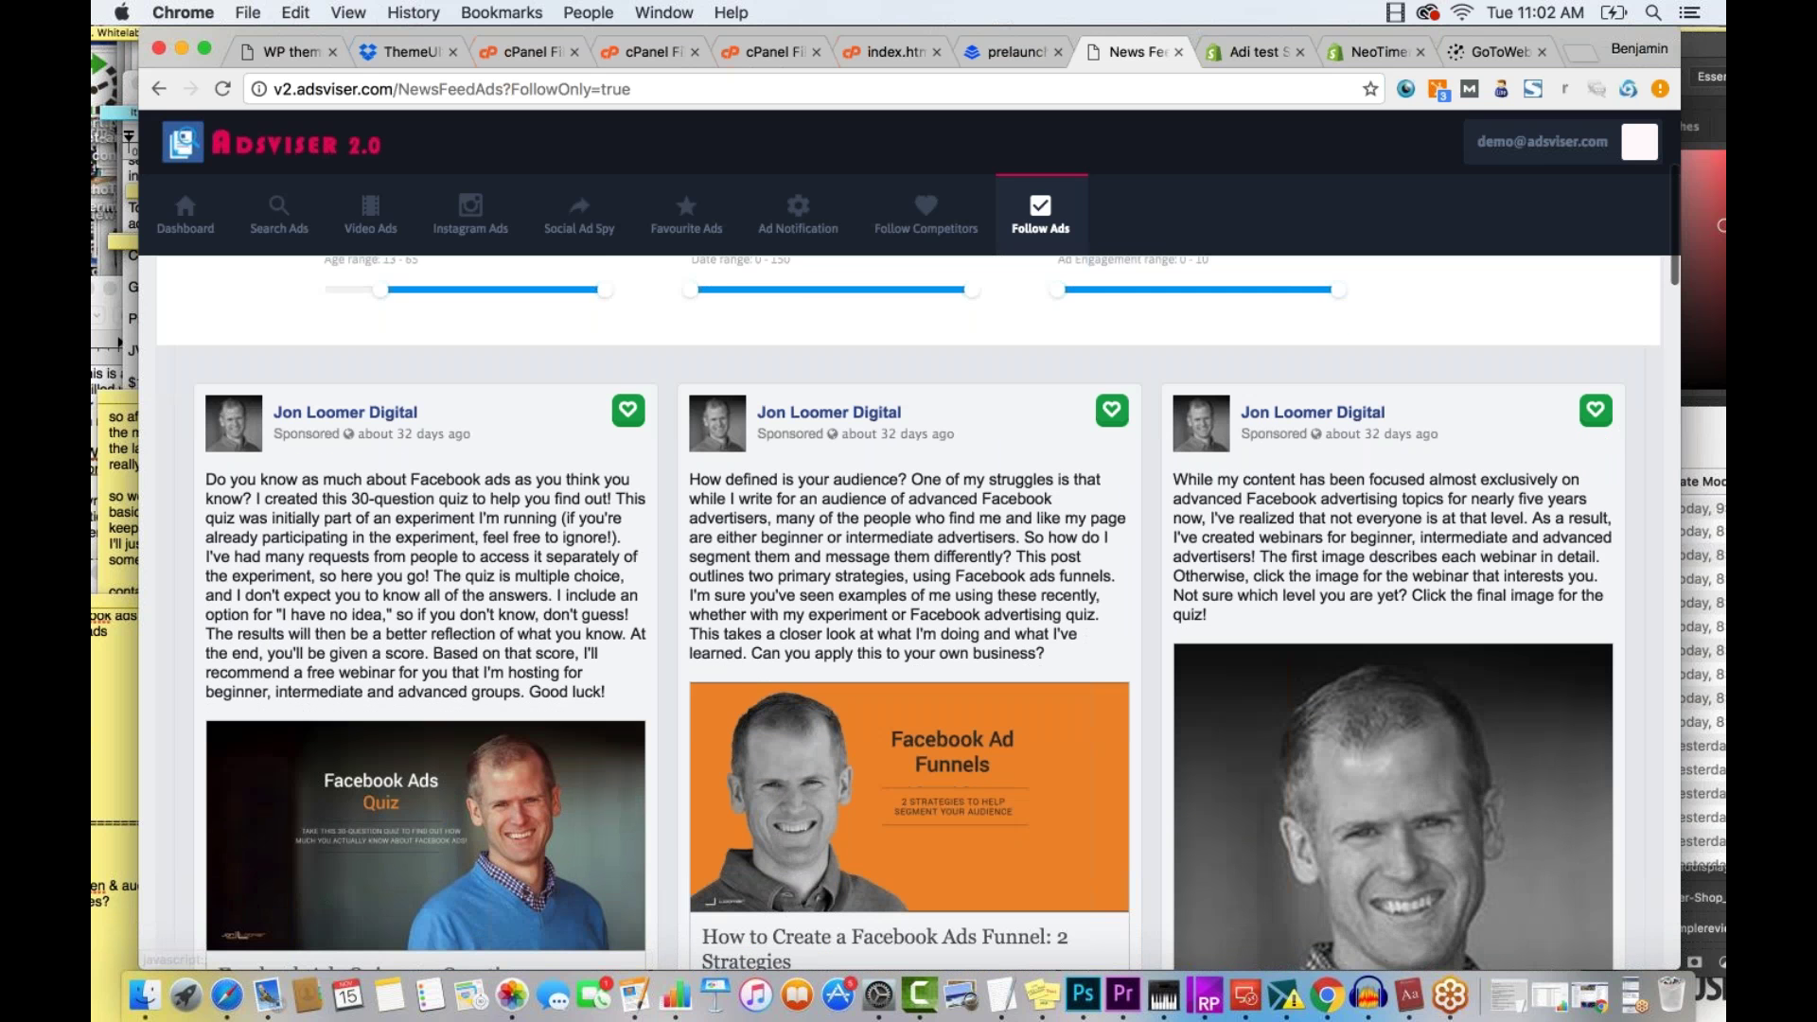
scroll(909, 614, down, 2)
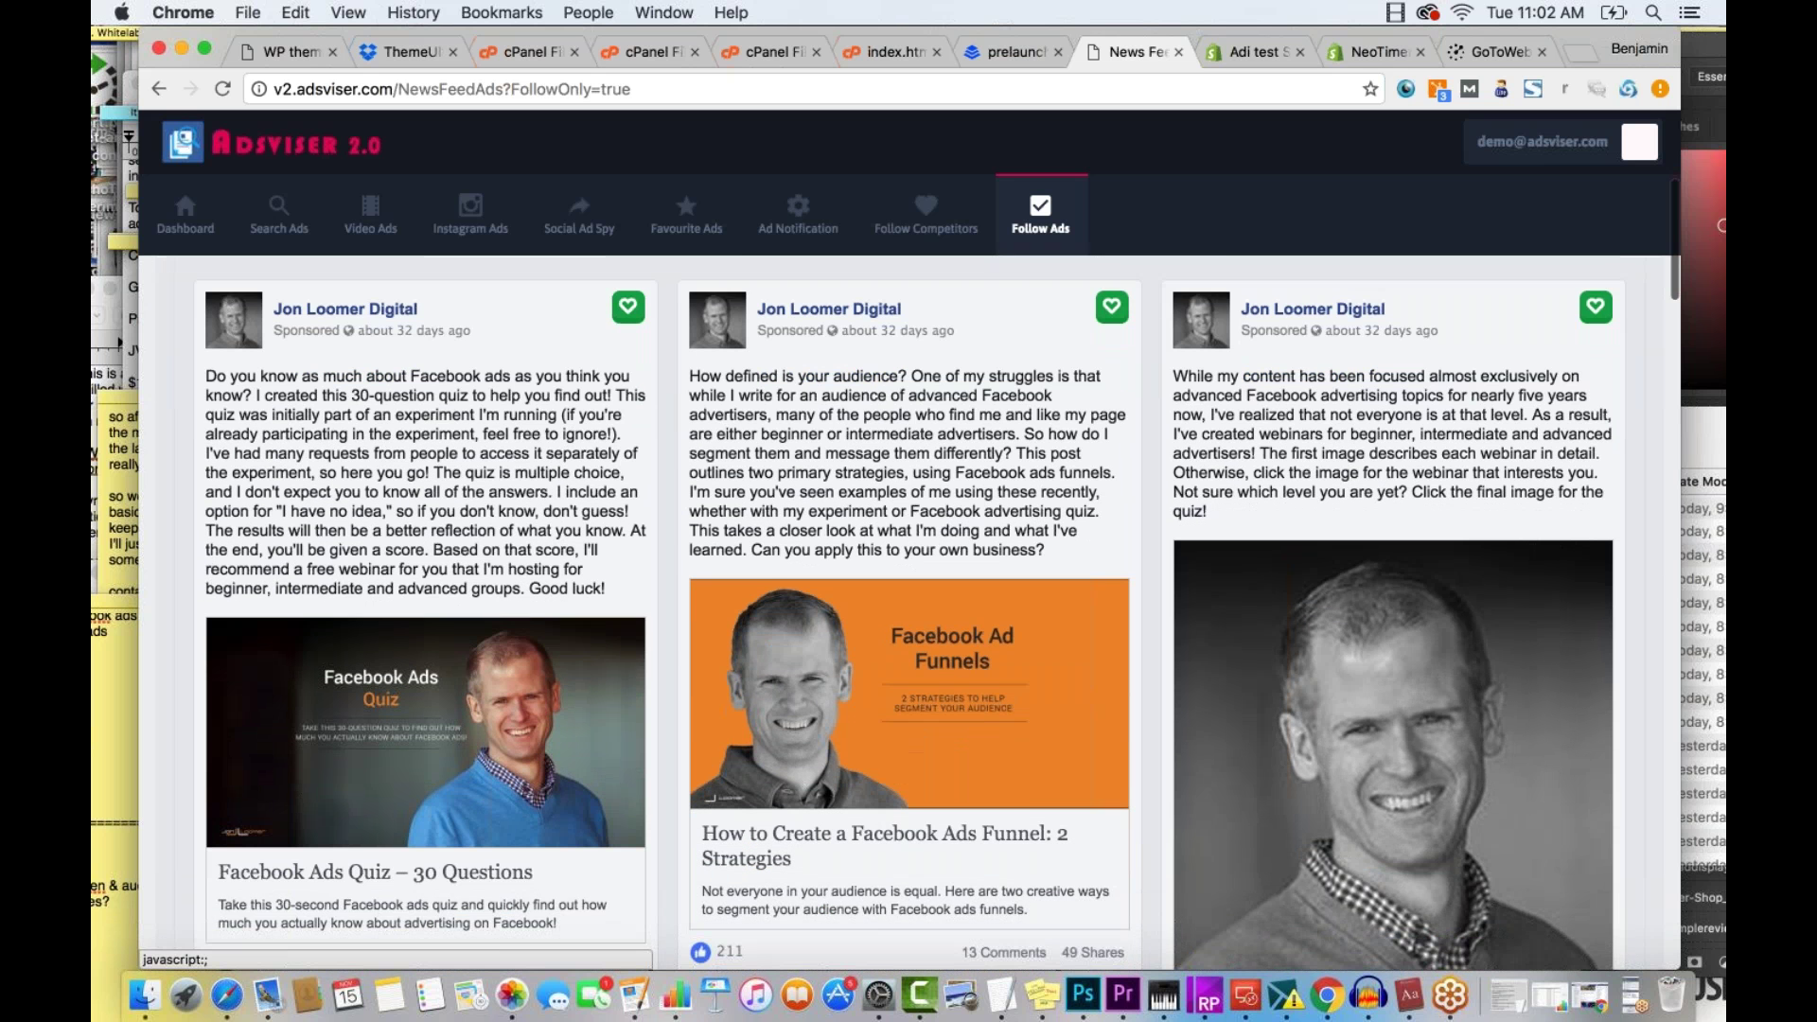
scroll(831, 609, down, 3)
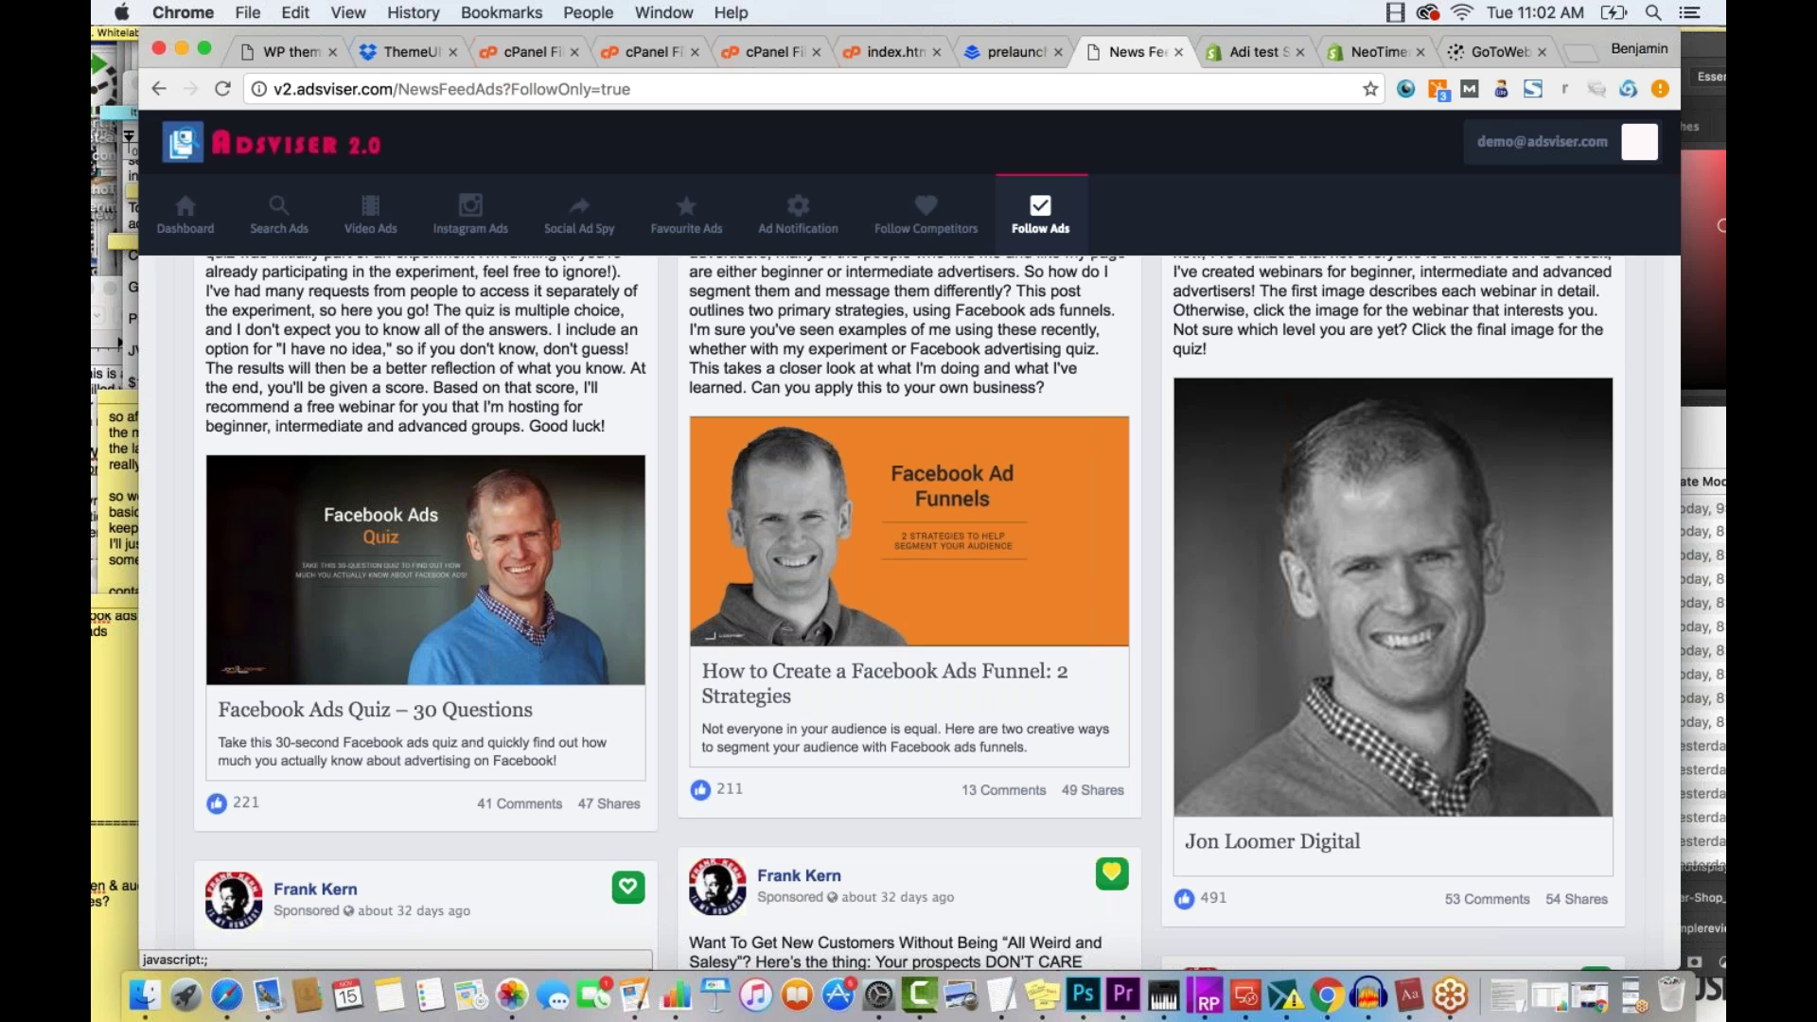
click(778, 605)
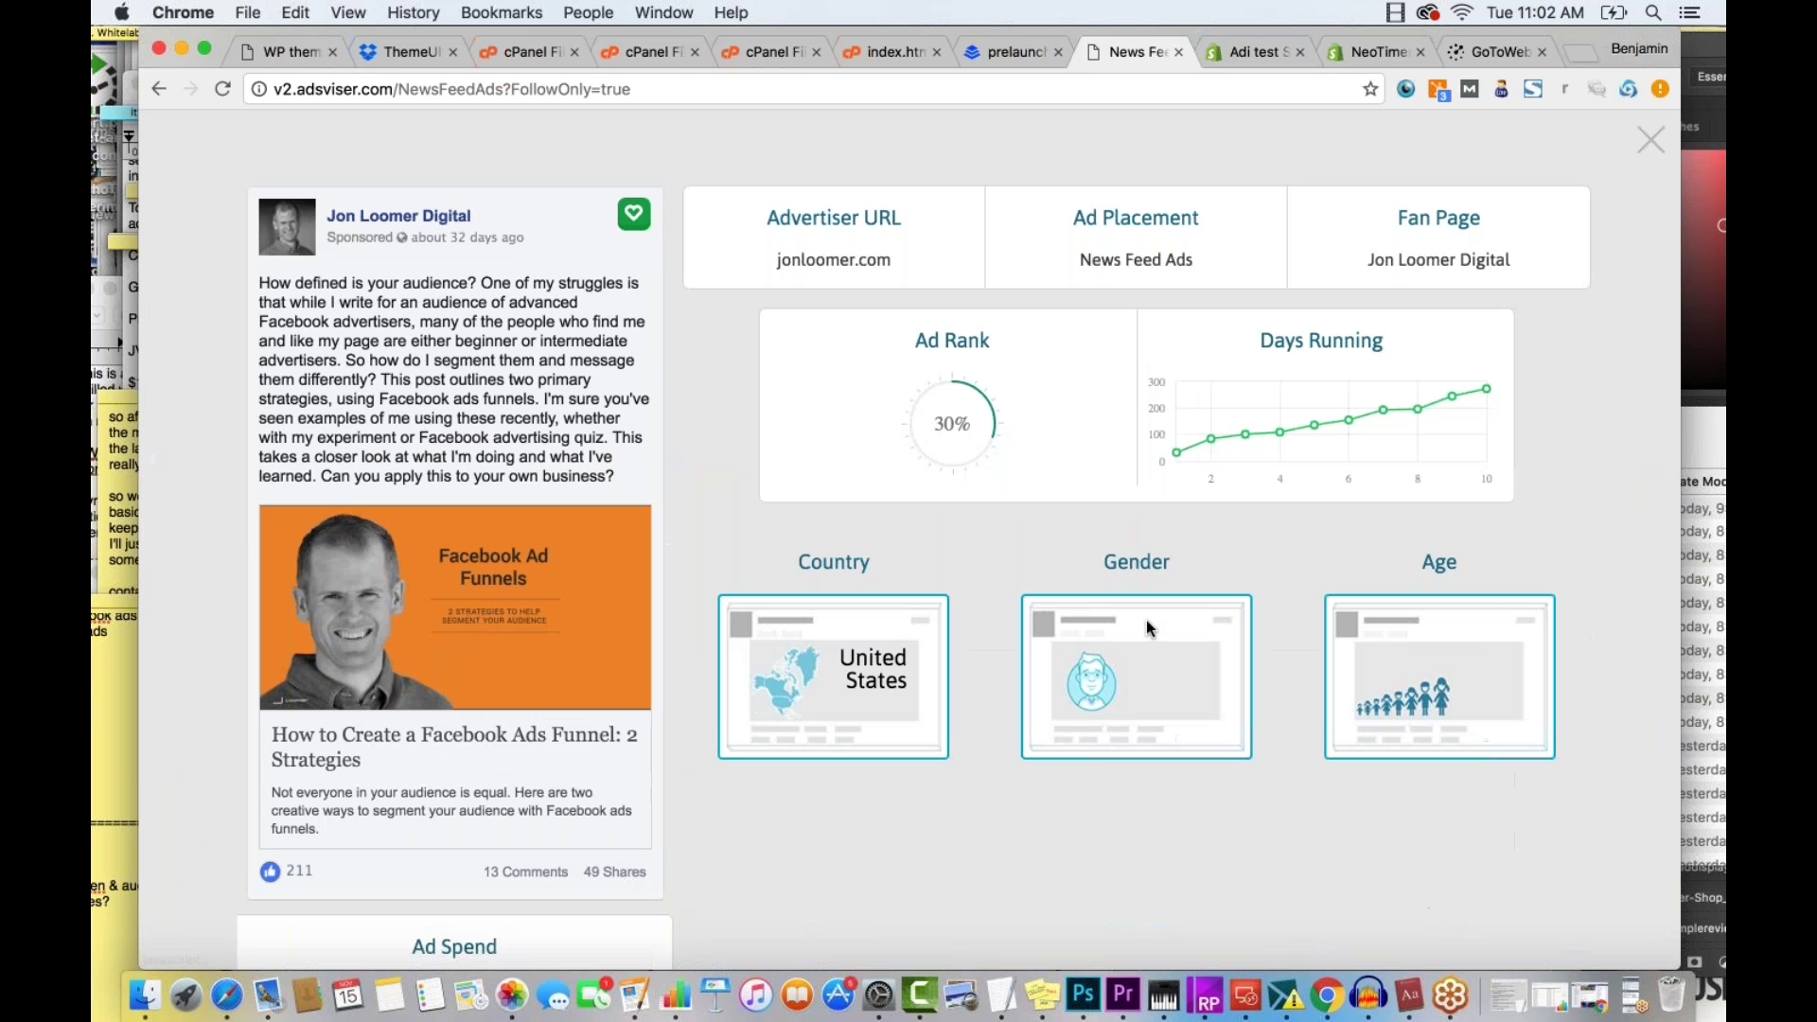
click(1651, 140)
scroll(943, 252, up, 6)
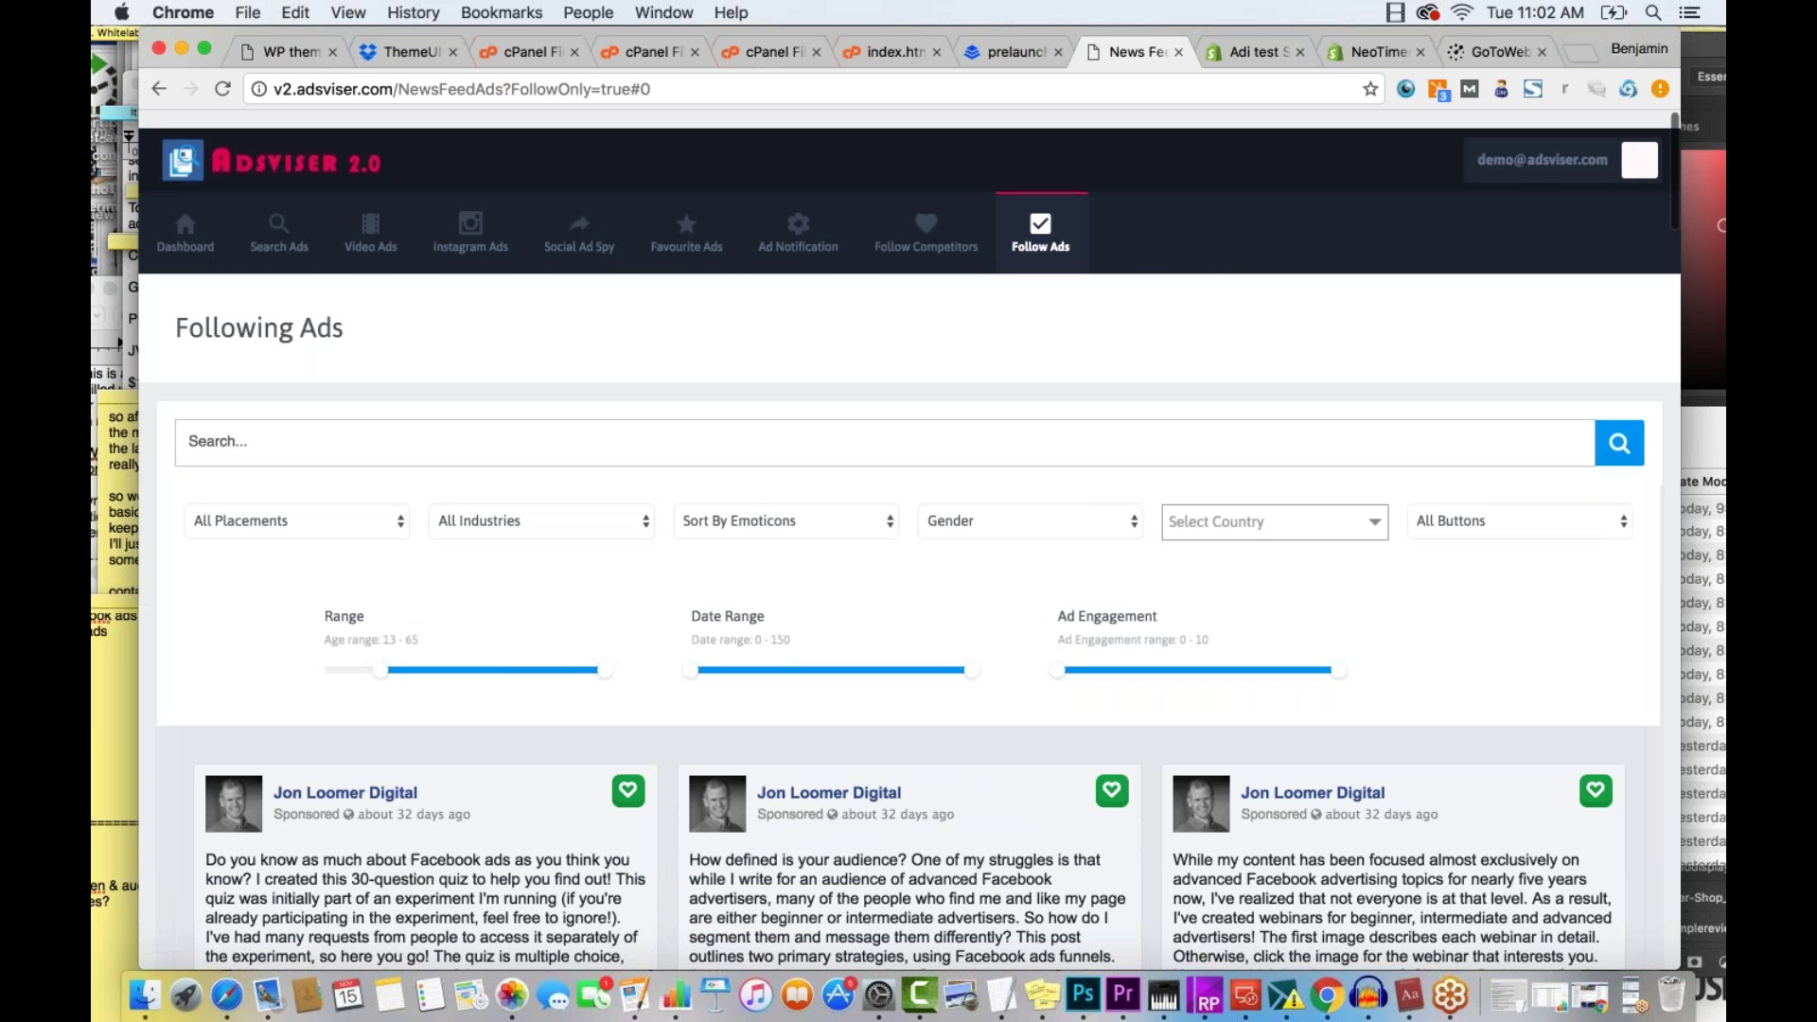
Replace the News Feed Ads notification keyword with "paleo diet" and view the keywords set for Video Ads
click(791, 237)
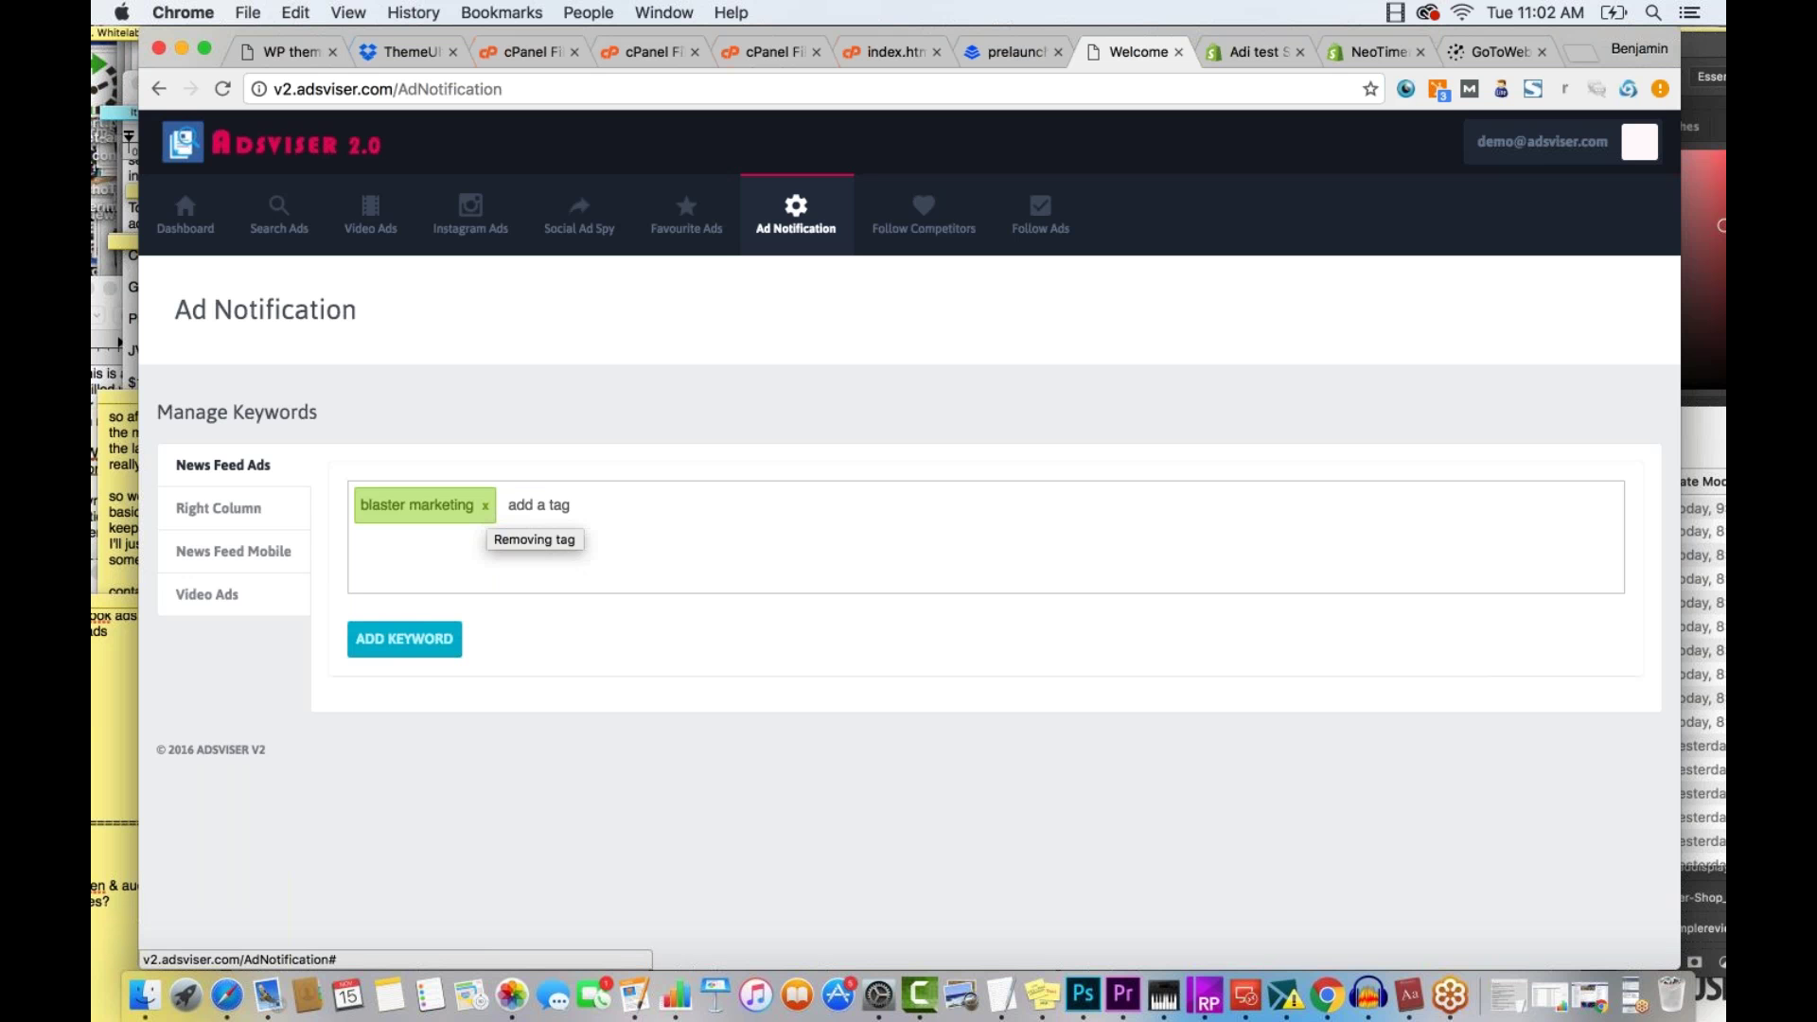
click(485, 506)
click(432, 535)
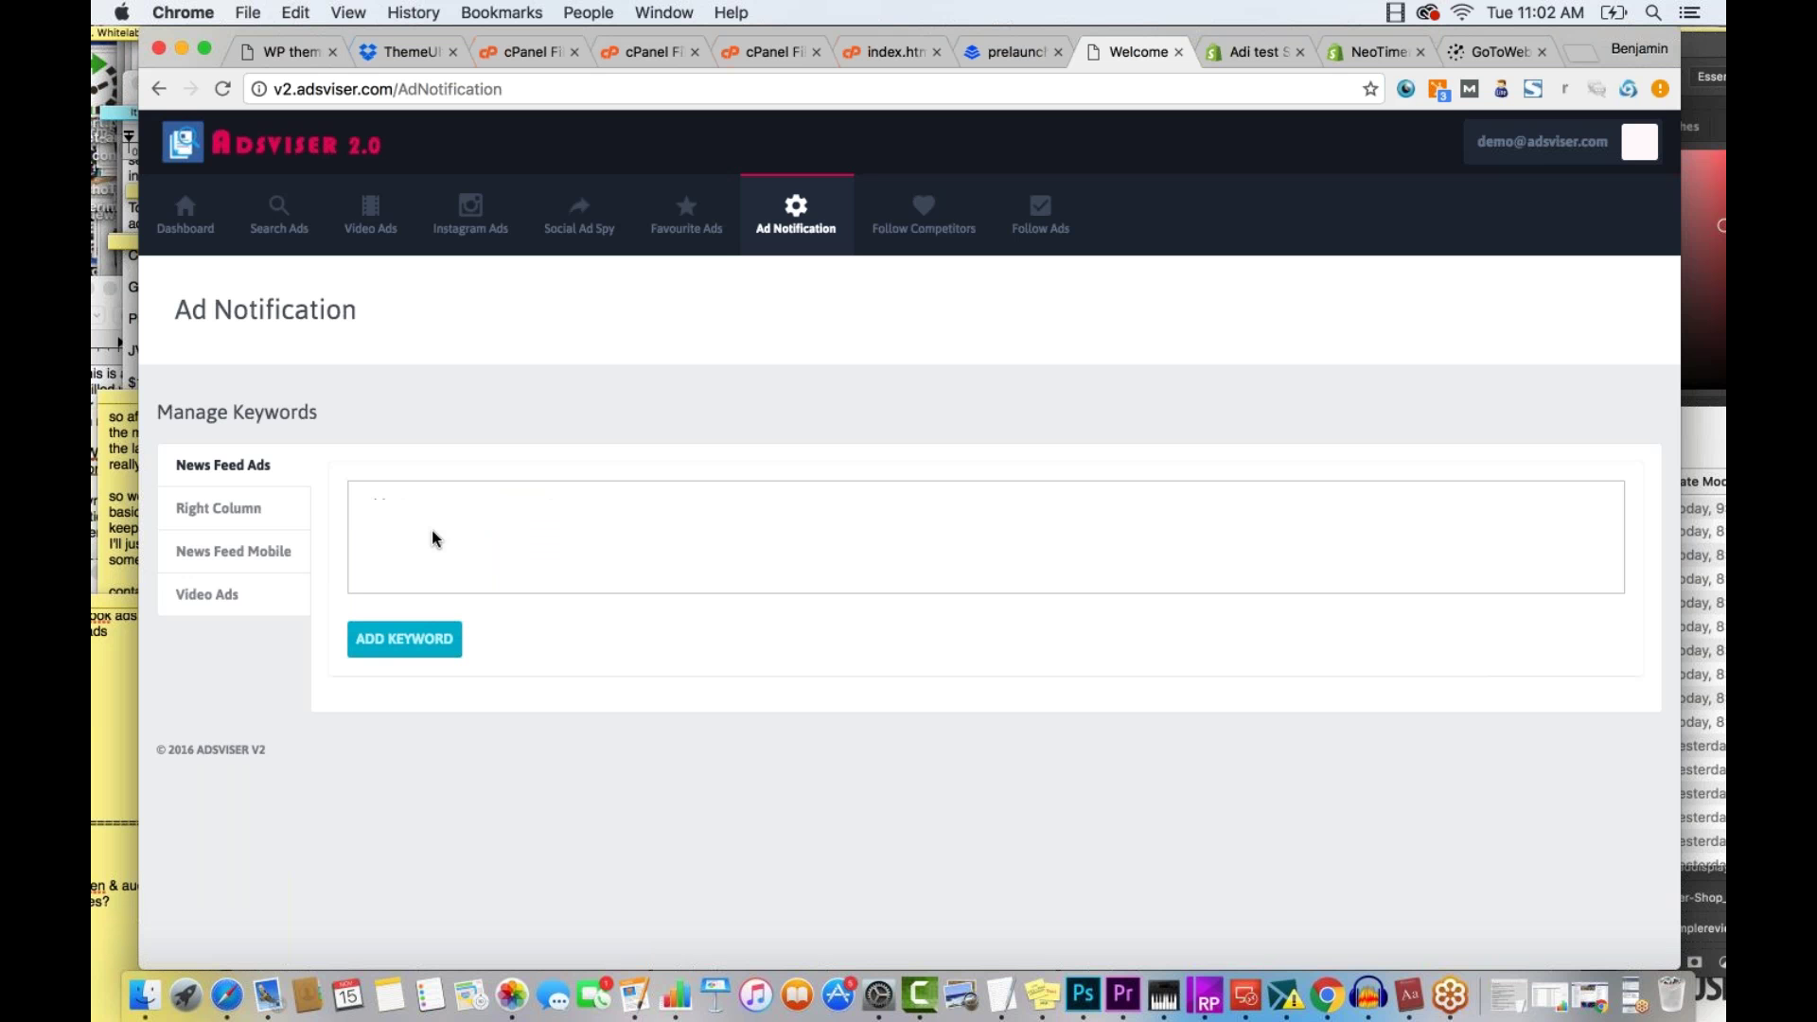
text(paleo diet)
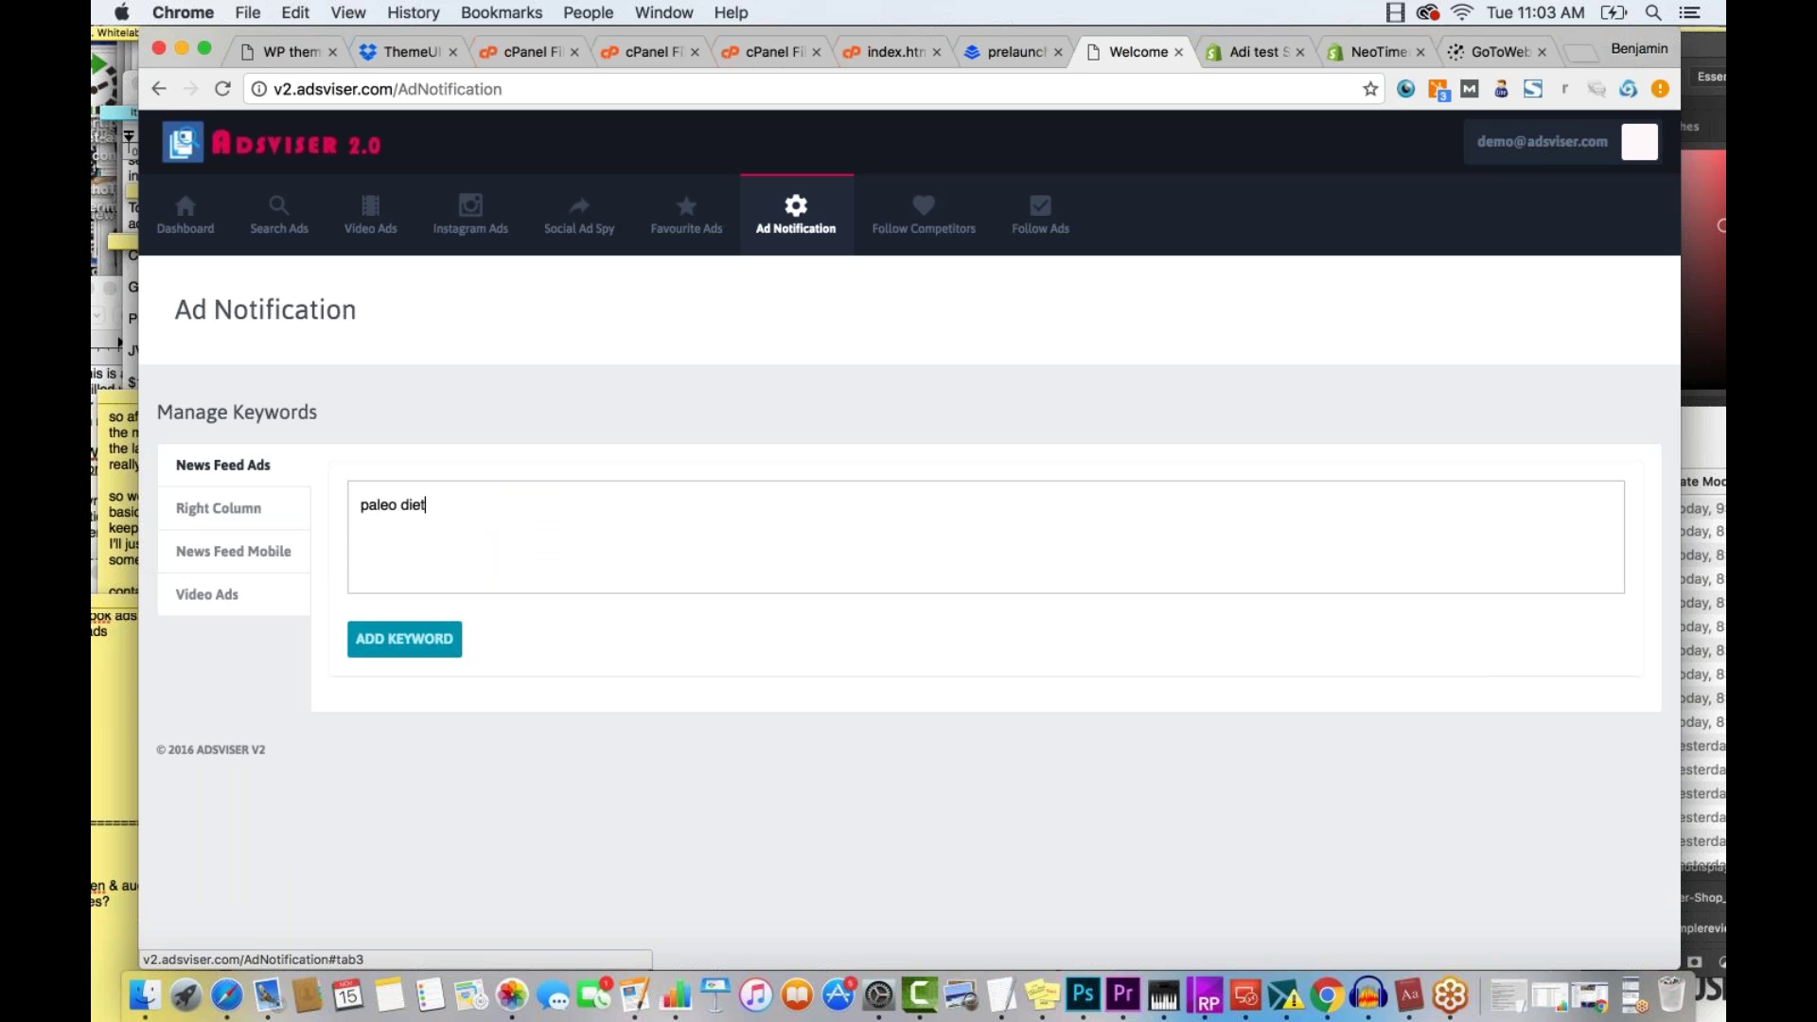
click(407, 647)
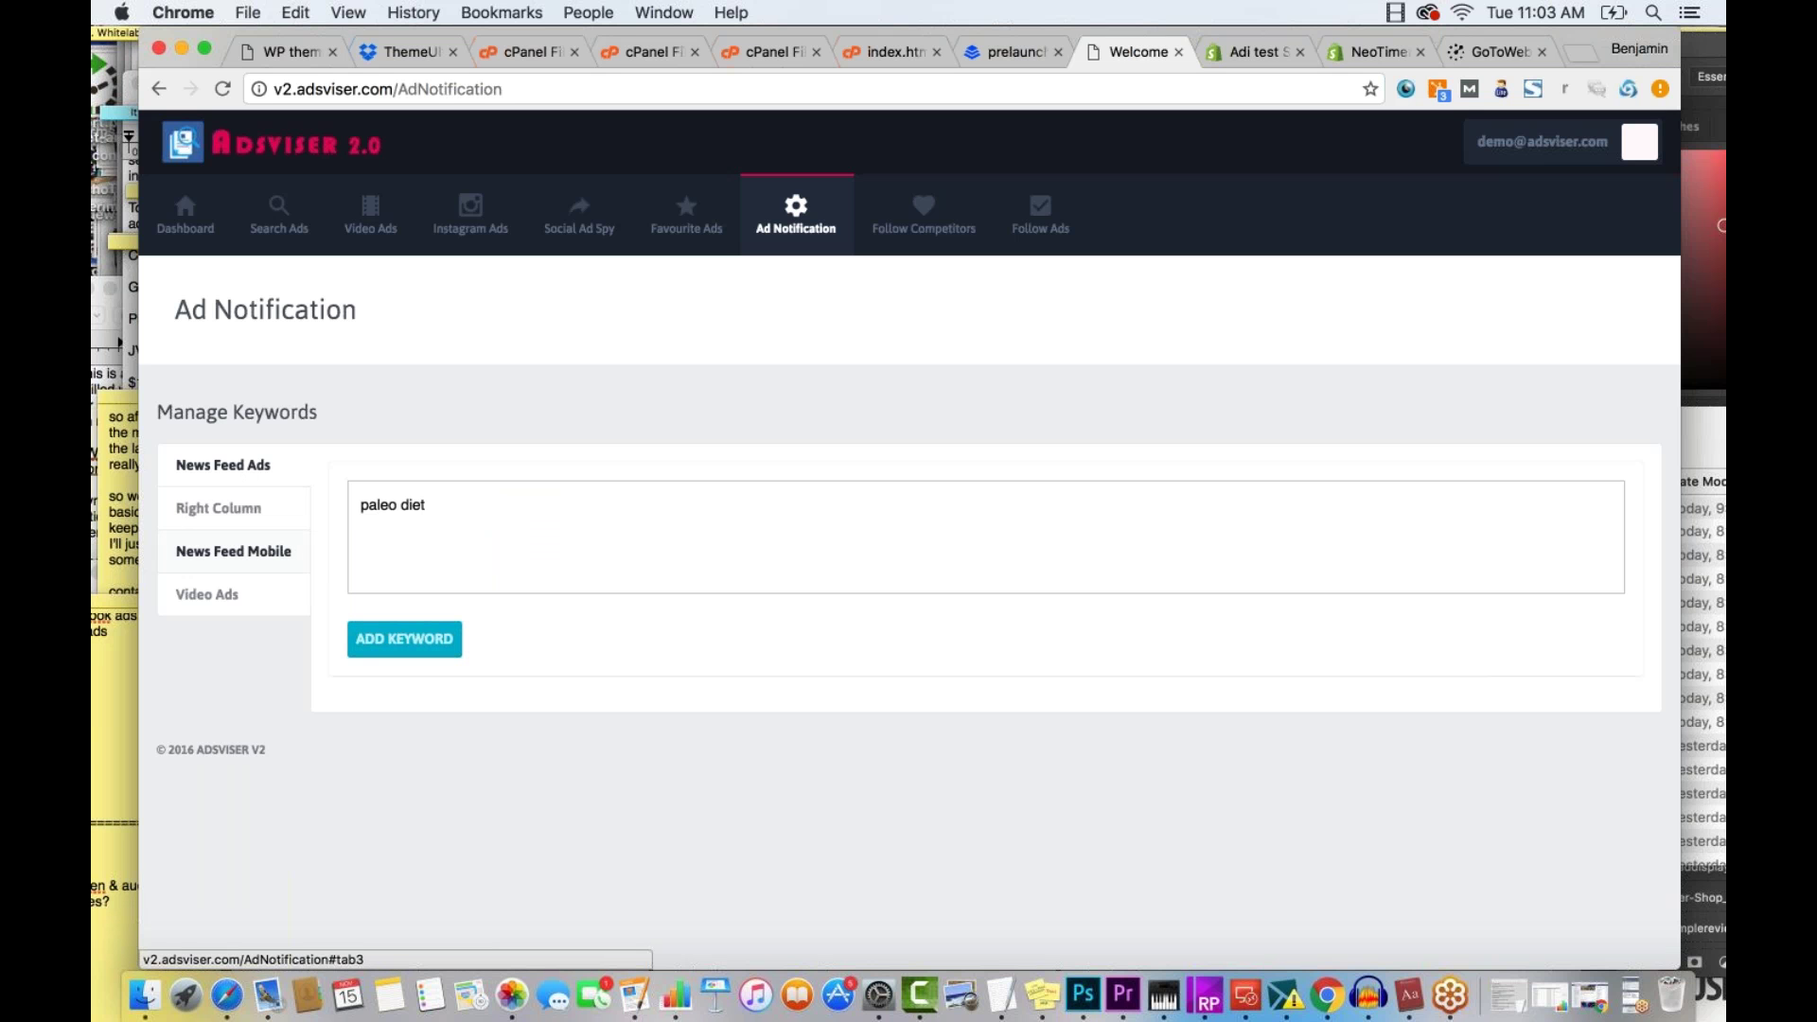
click(409, 641)
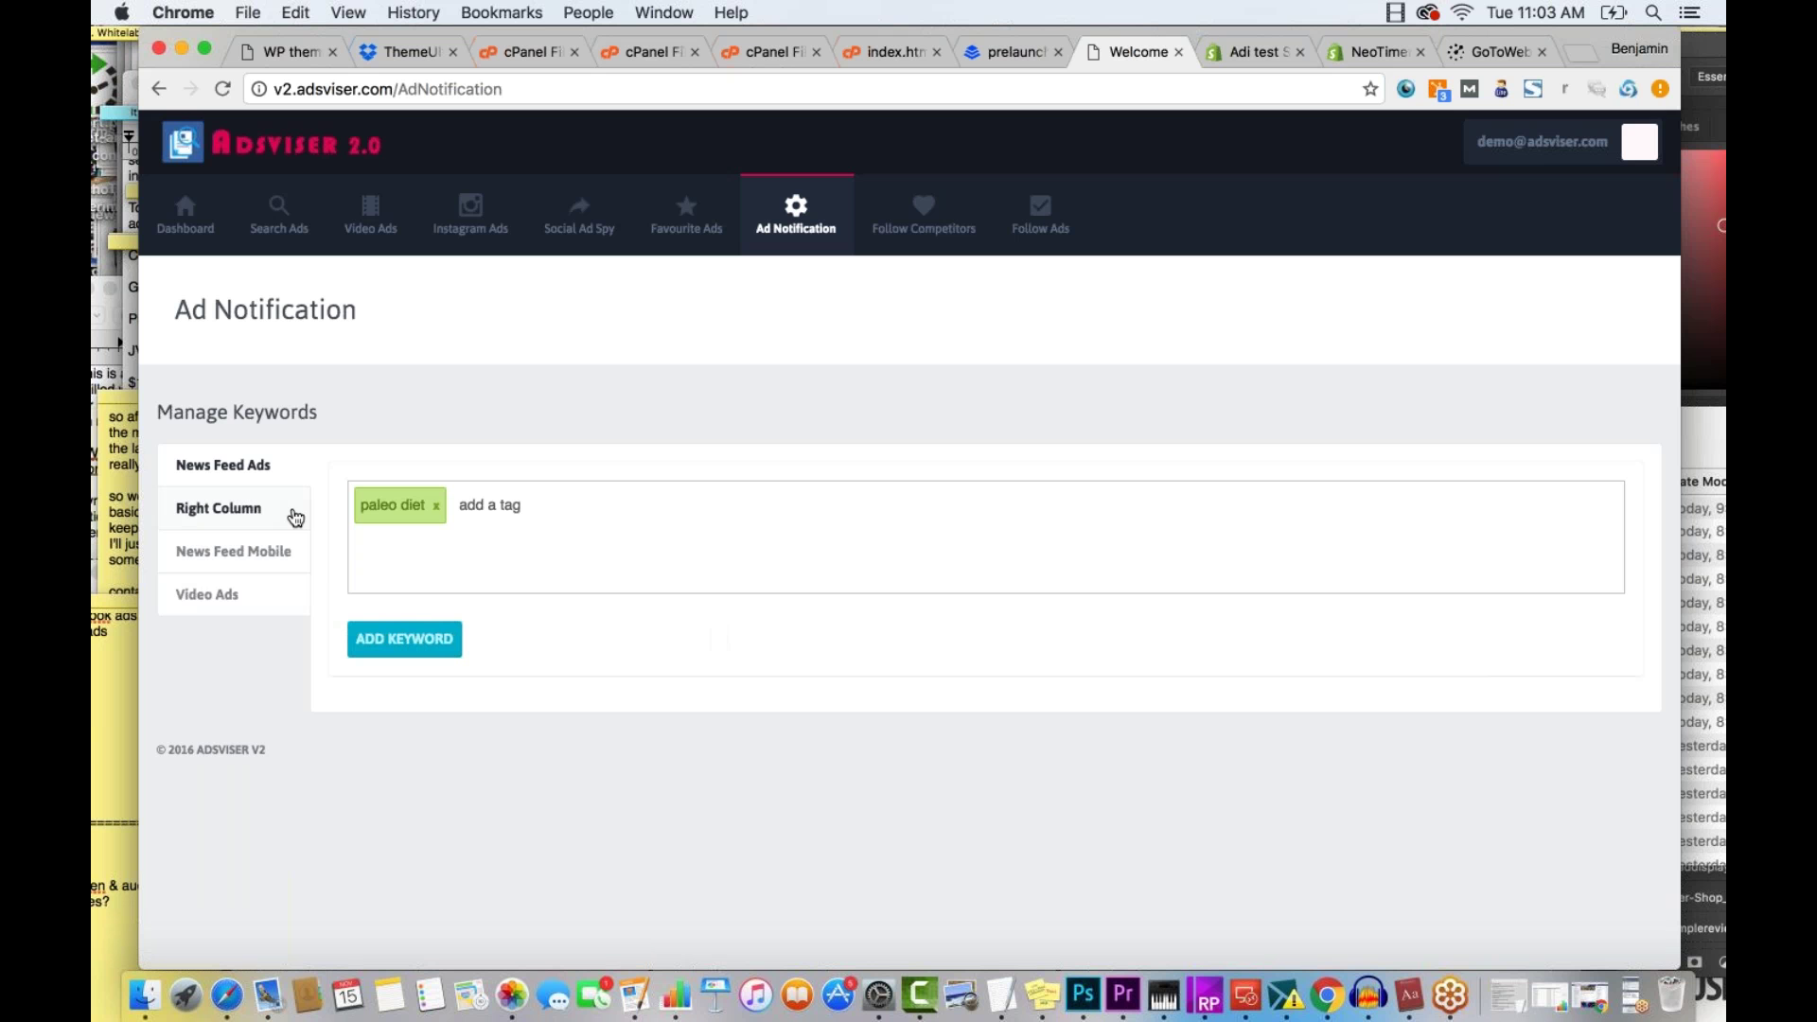
click(213, 596)
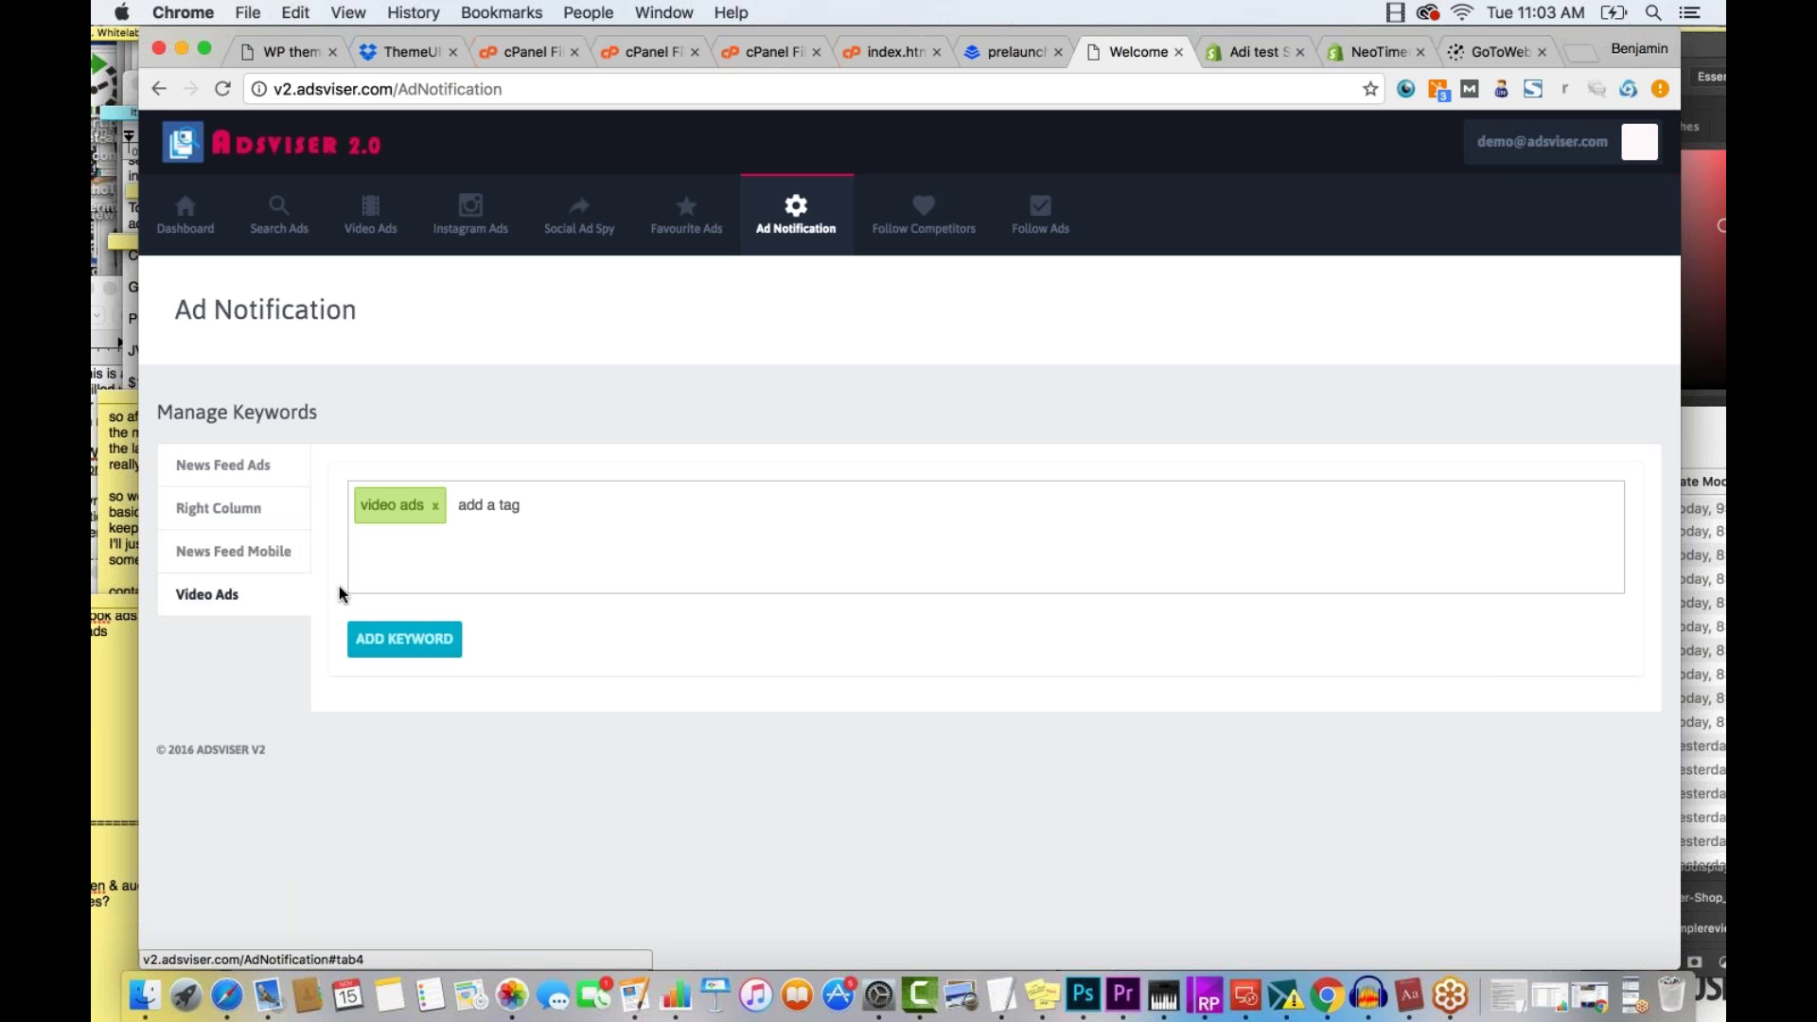
click(441, 511)
Search Social Ad Spy for "election" across all post types and periods, and browse the matching Facebook posts
click(583, 232)
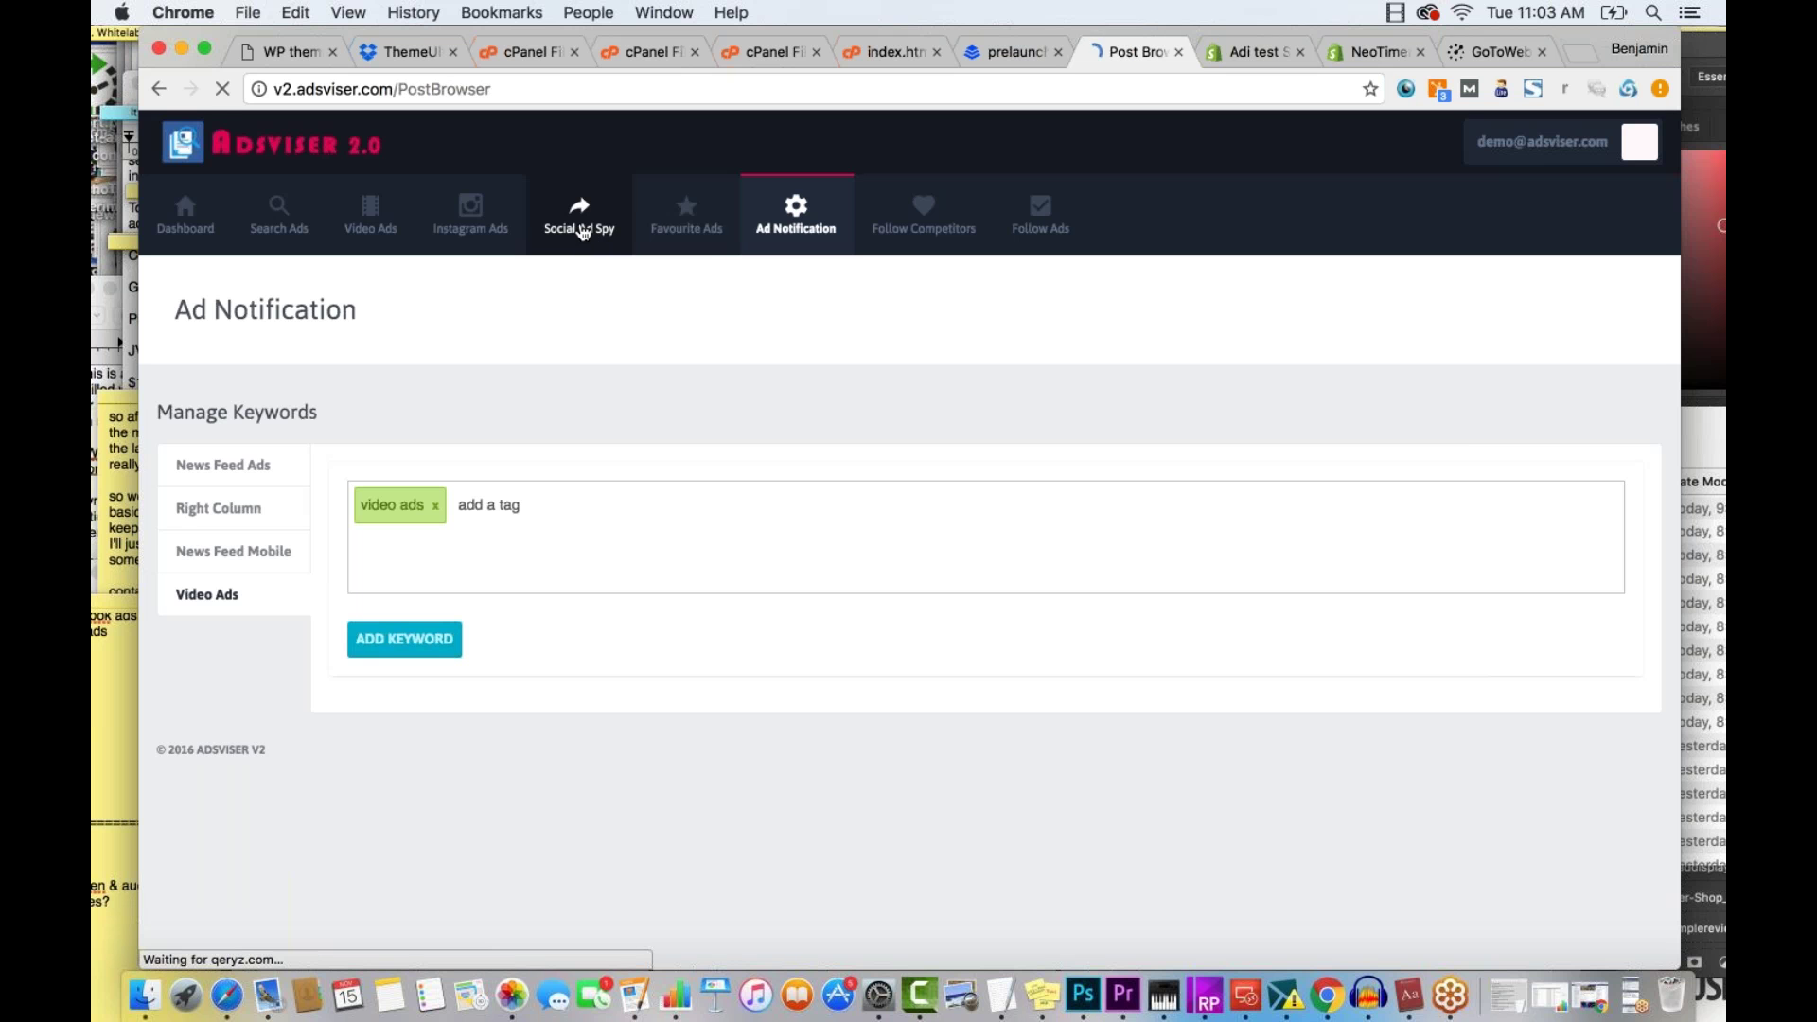
click(586, 420)
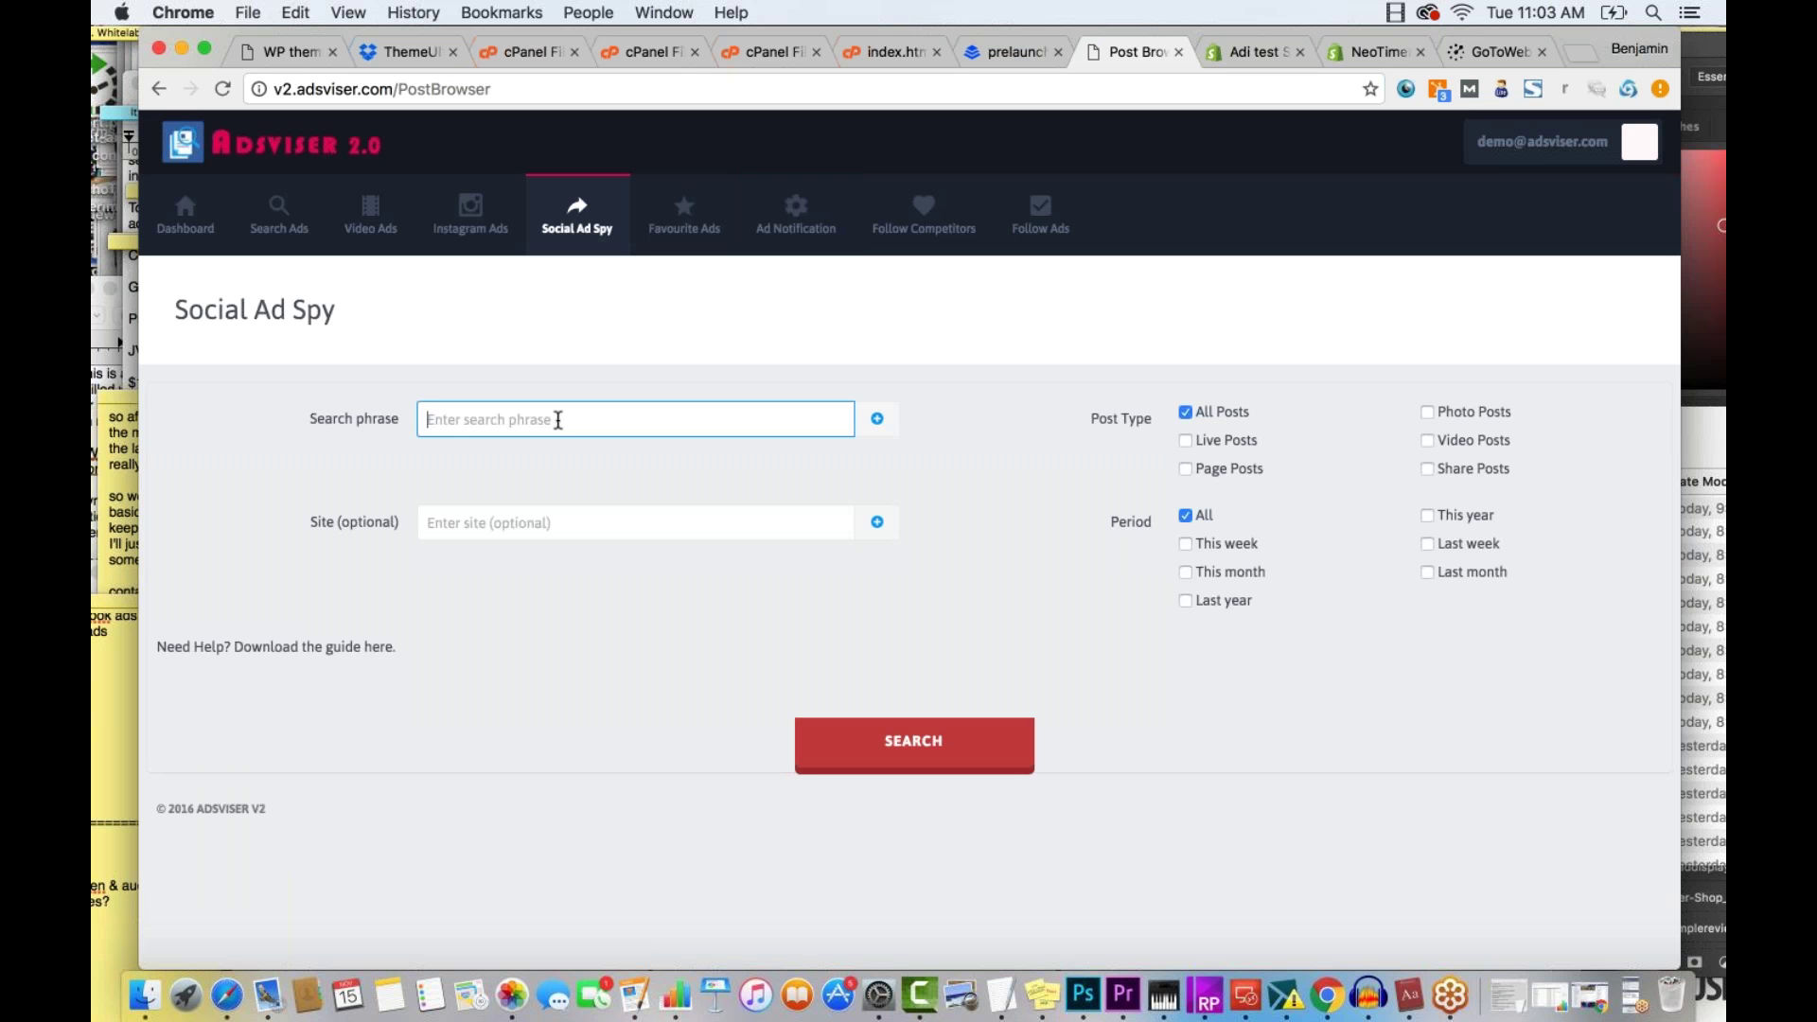
text(election)
click(913, 743)
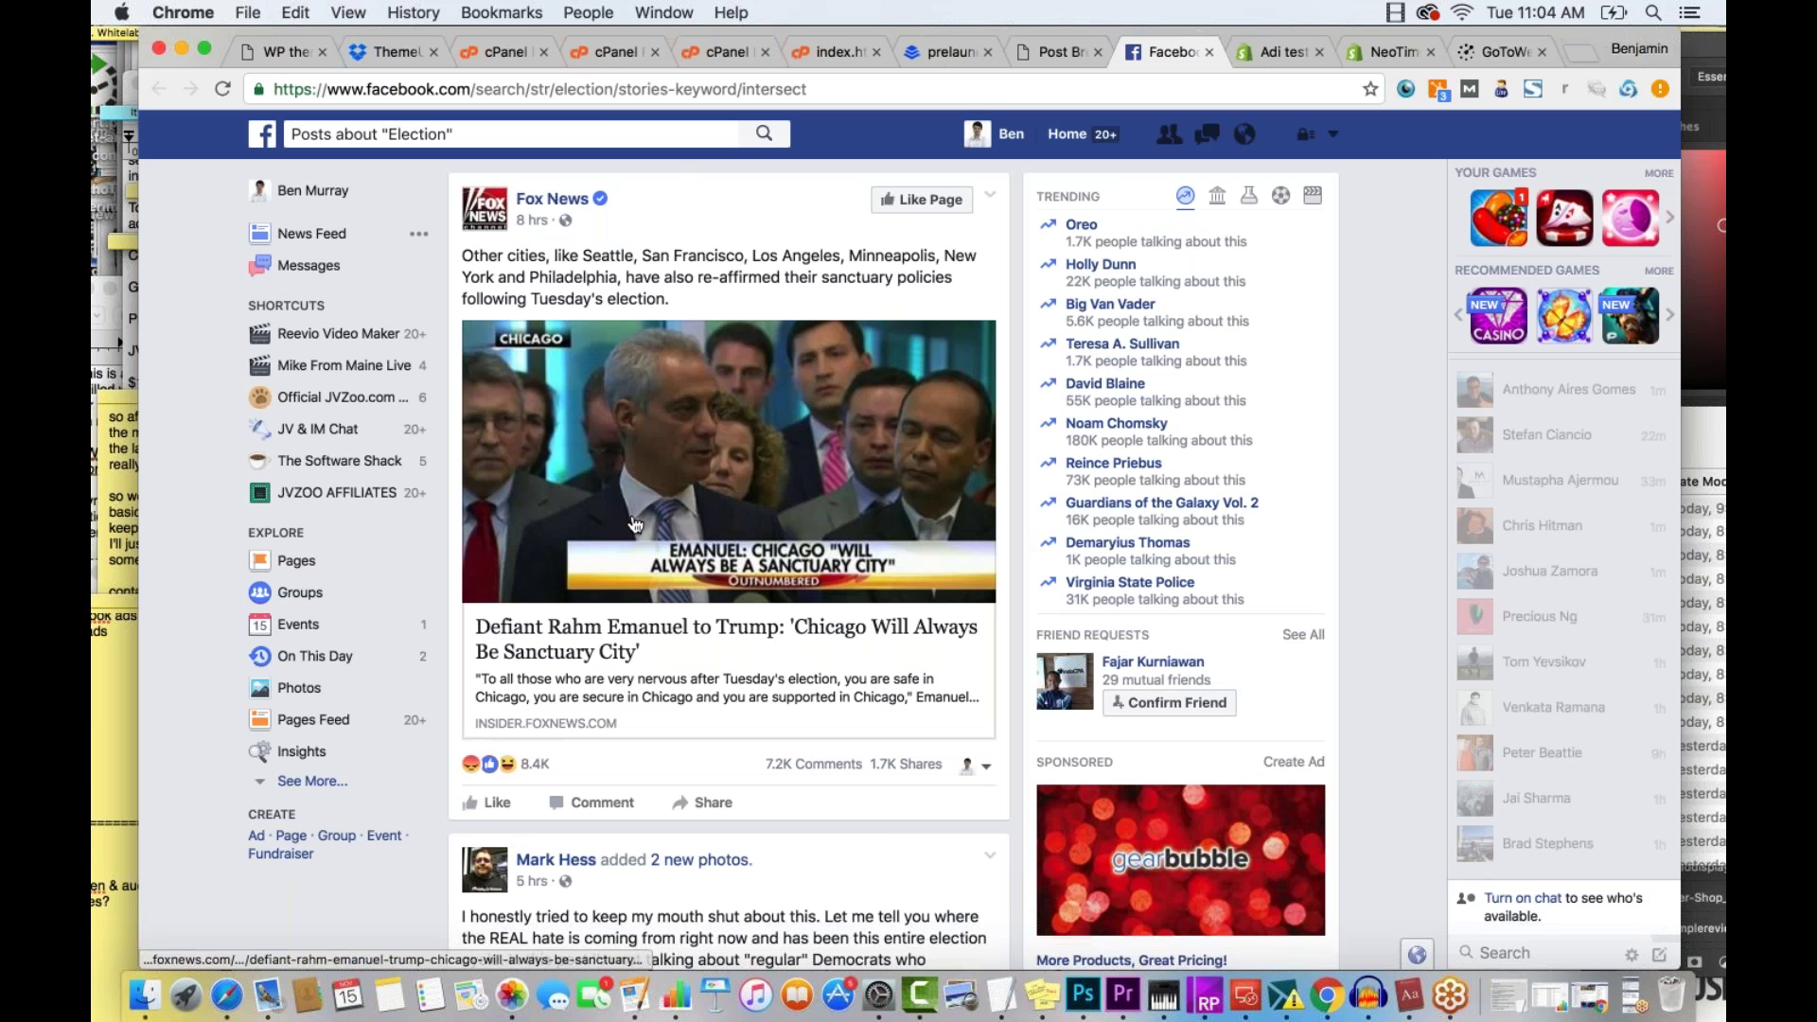
scroll(632, 573, down, 1)
scroll(631, 572, down, 5)
scroll(631, 572, down, 5)
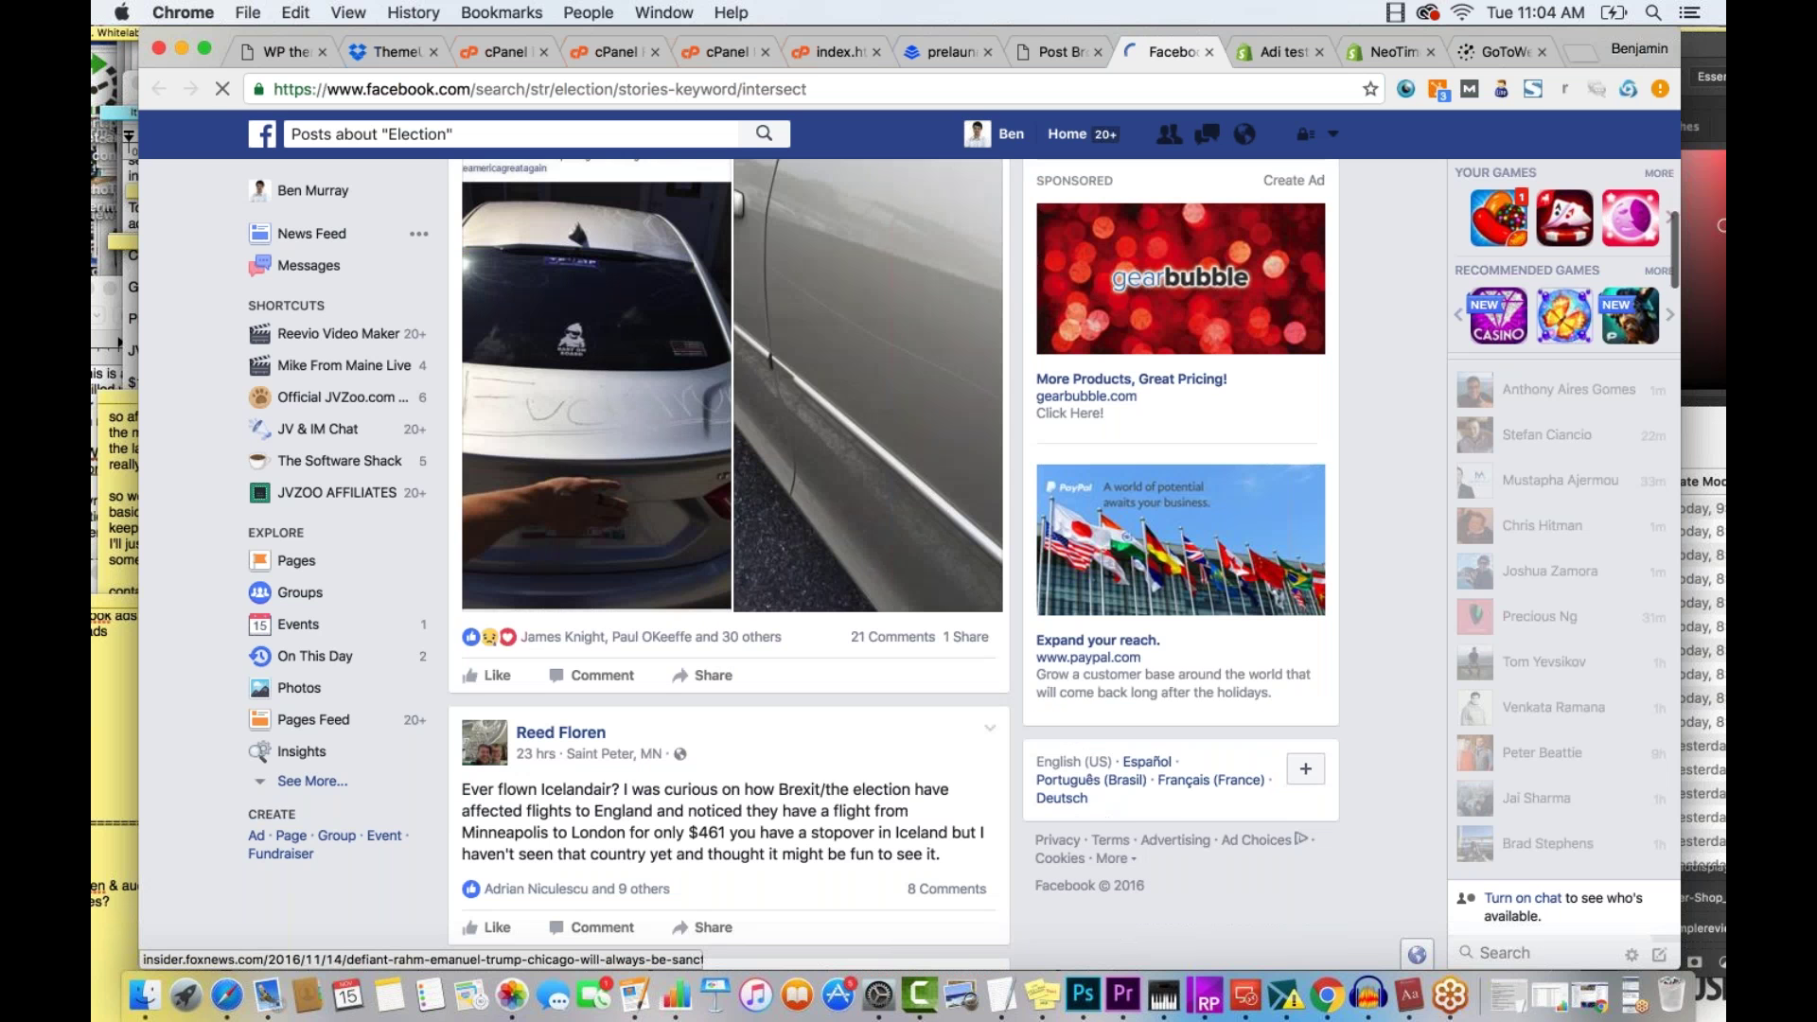
scroll(631, 573, up, 10)
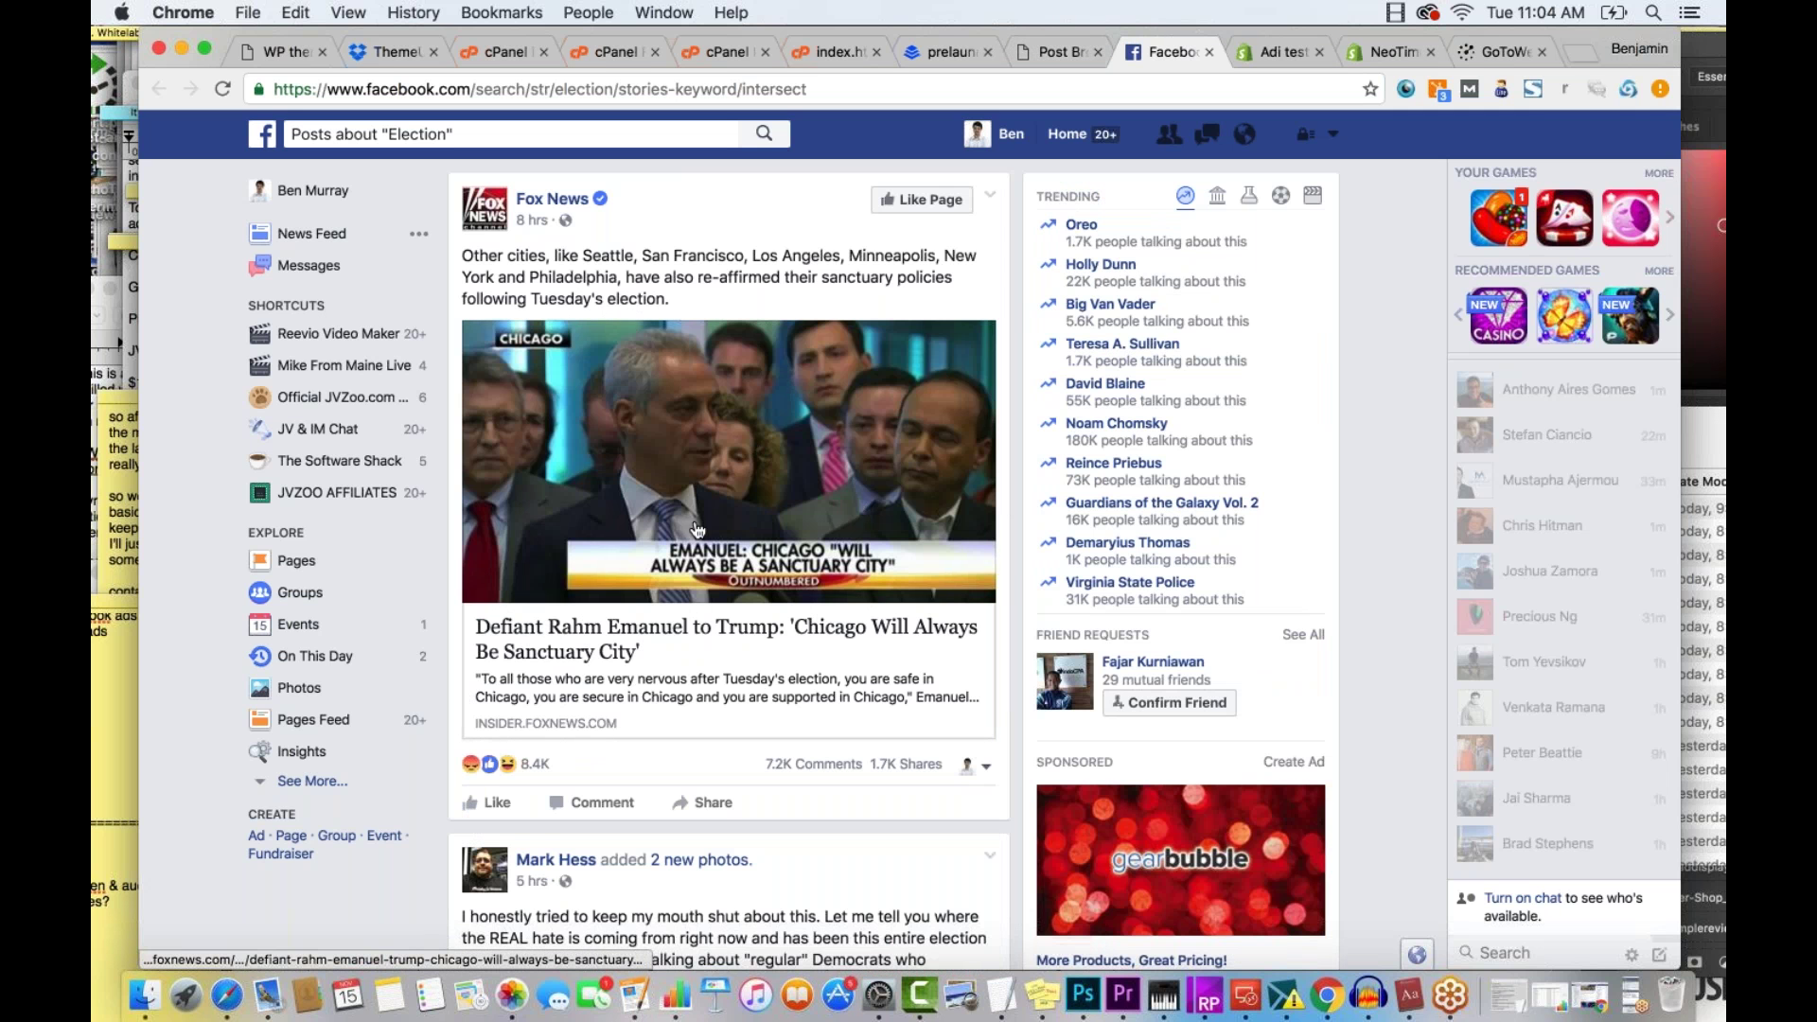
Return to Adsviser, view the Dashboard and open the Search Ads page
click(1050, 52)
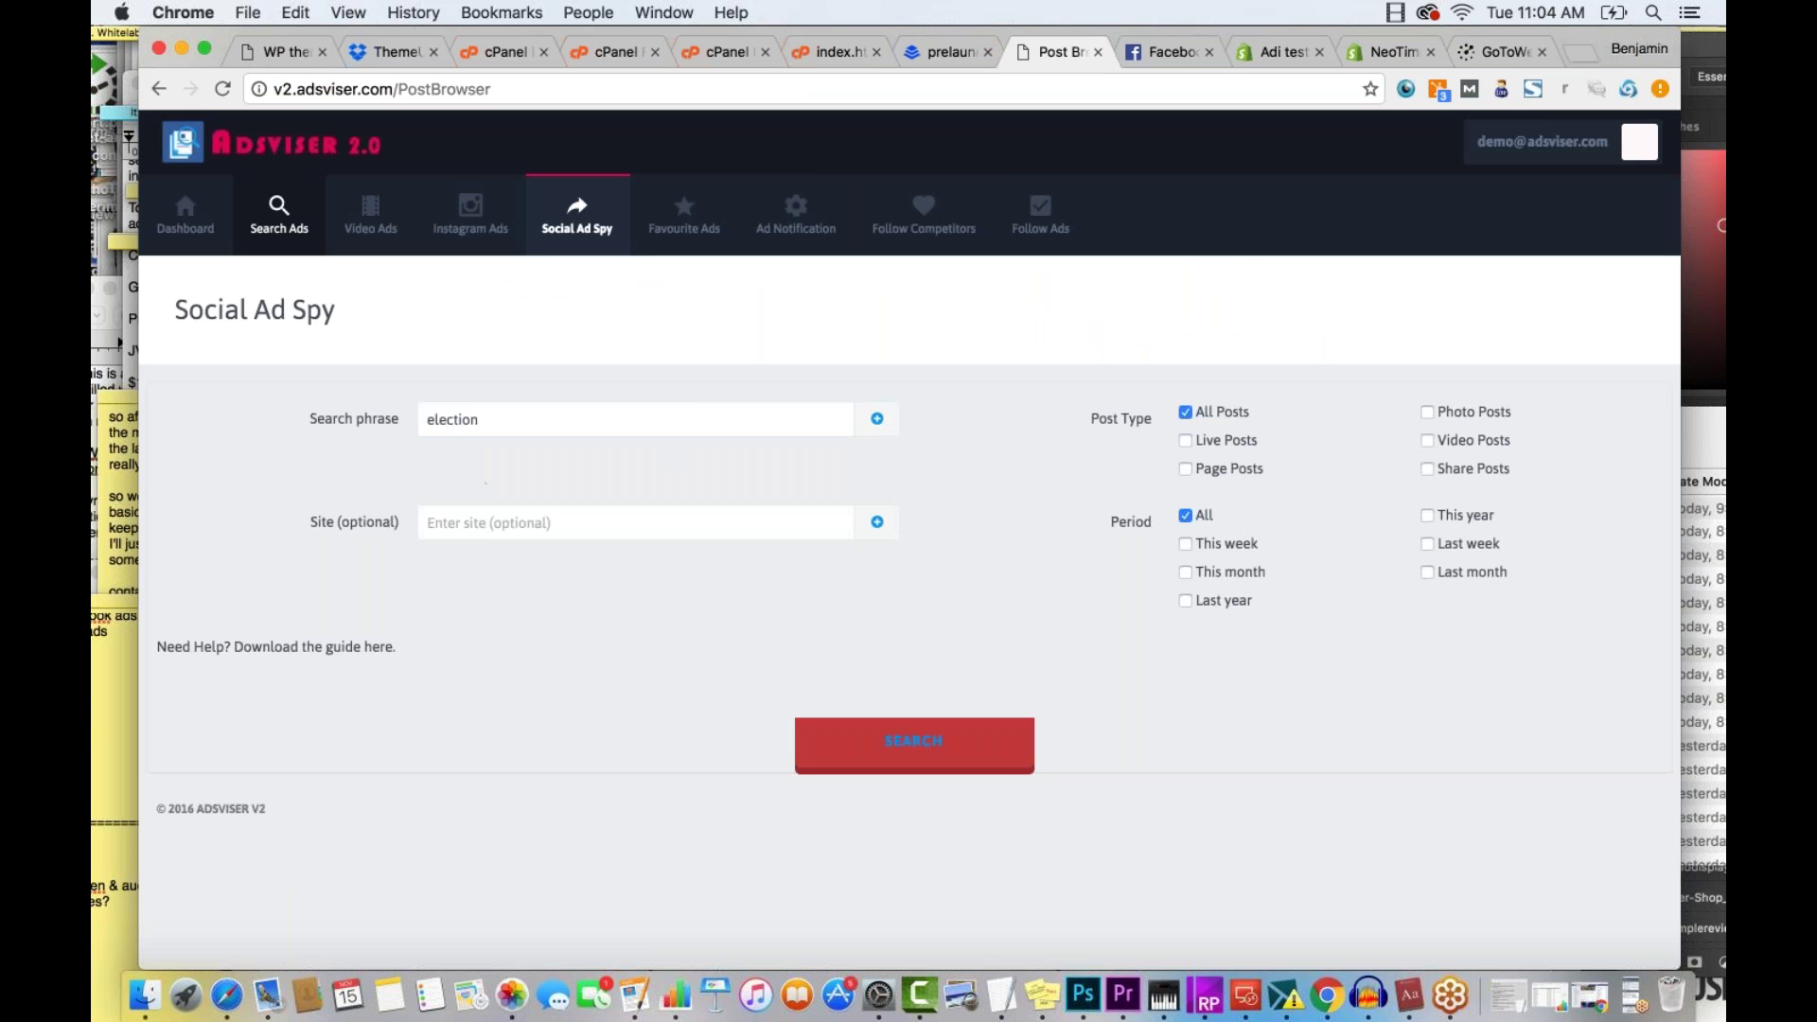
click(212, 229)
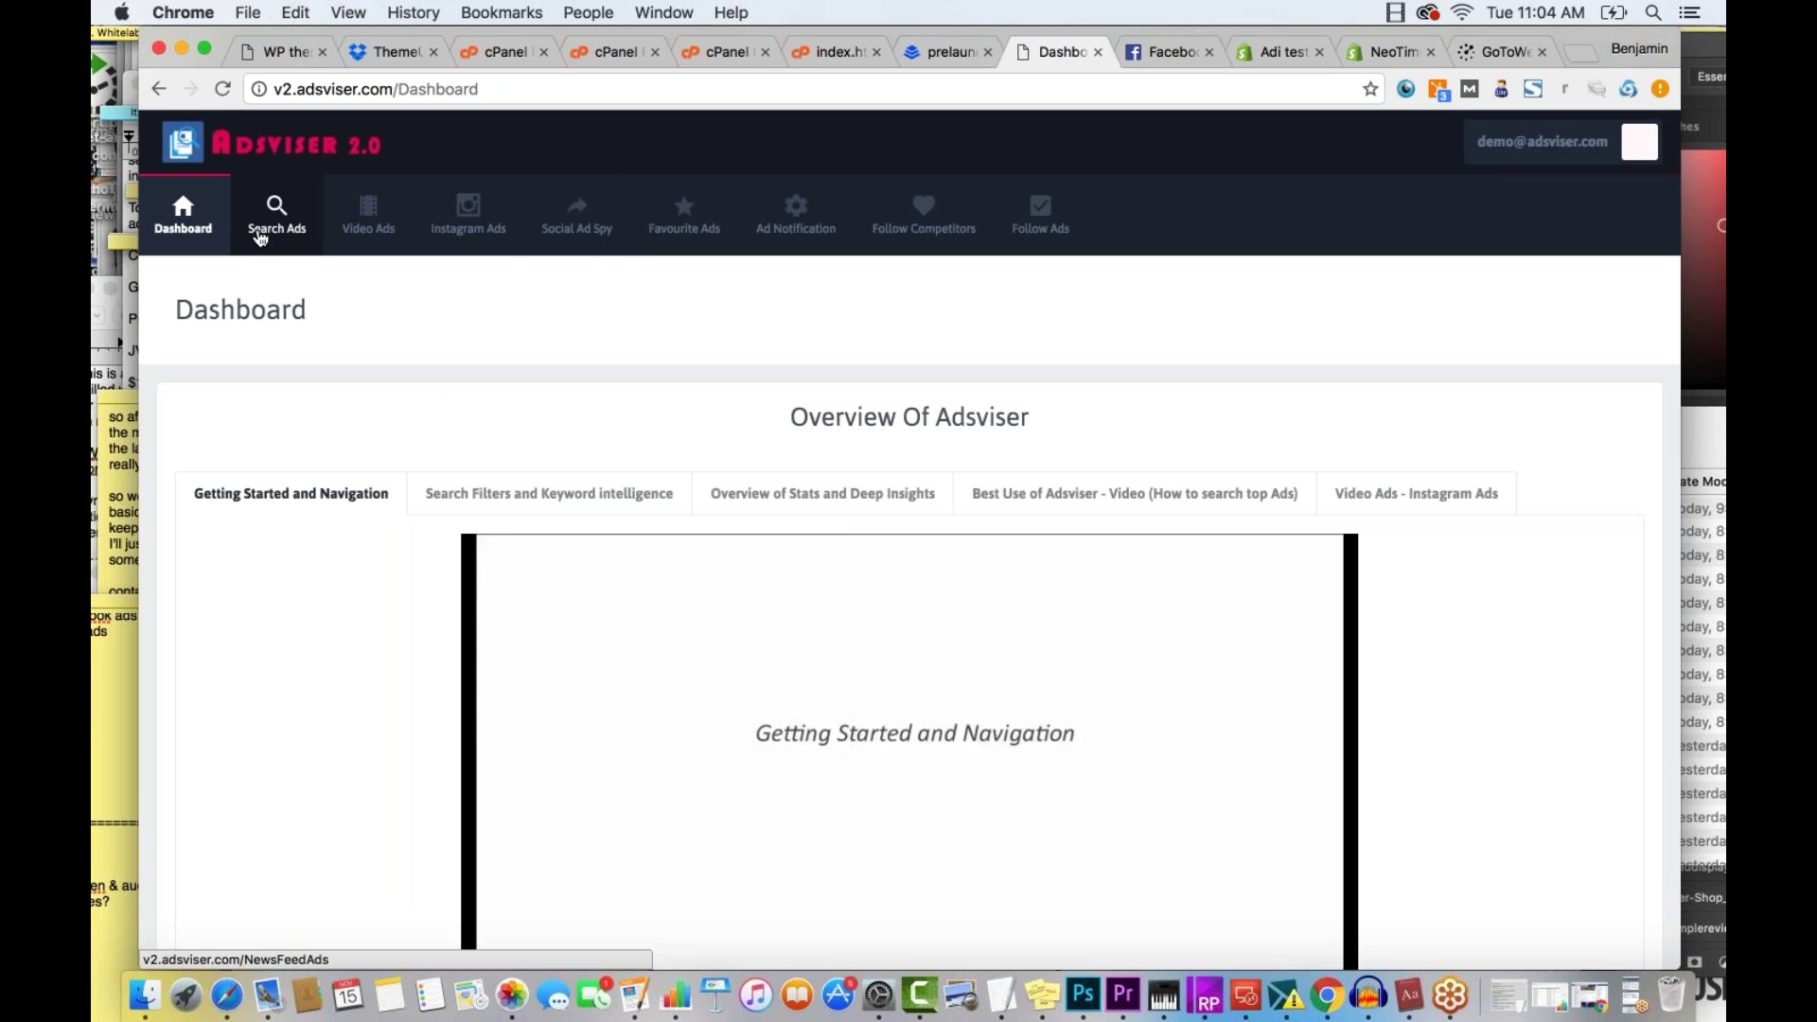
click(261, 236)
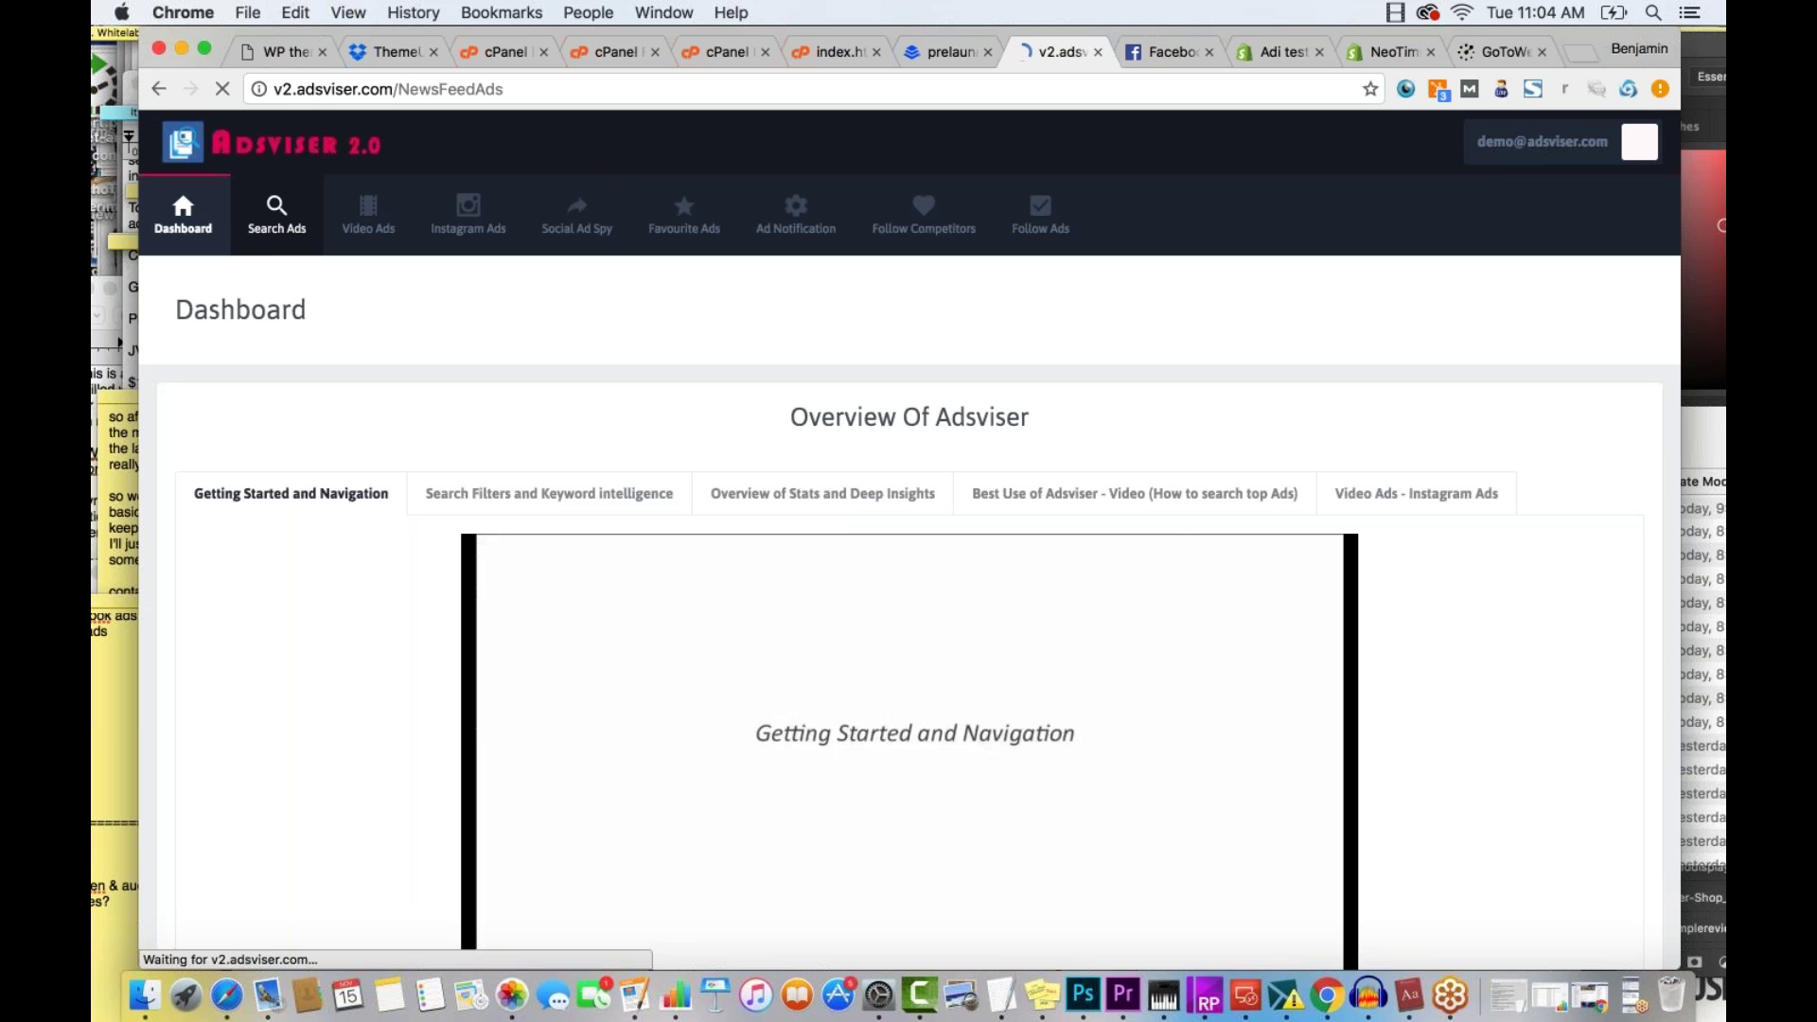
Look over the ad search filters and the listed Pokémon Club, Donations made easy and graphic design blog ads
scroll(636, 489, down, 3)
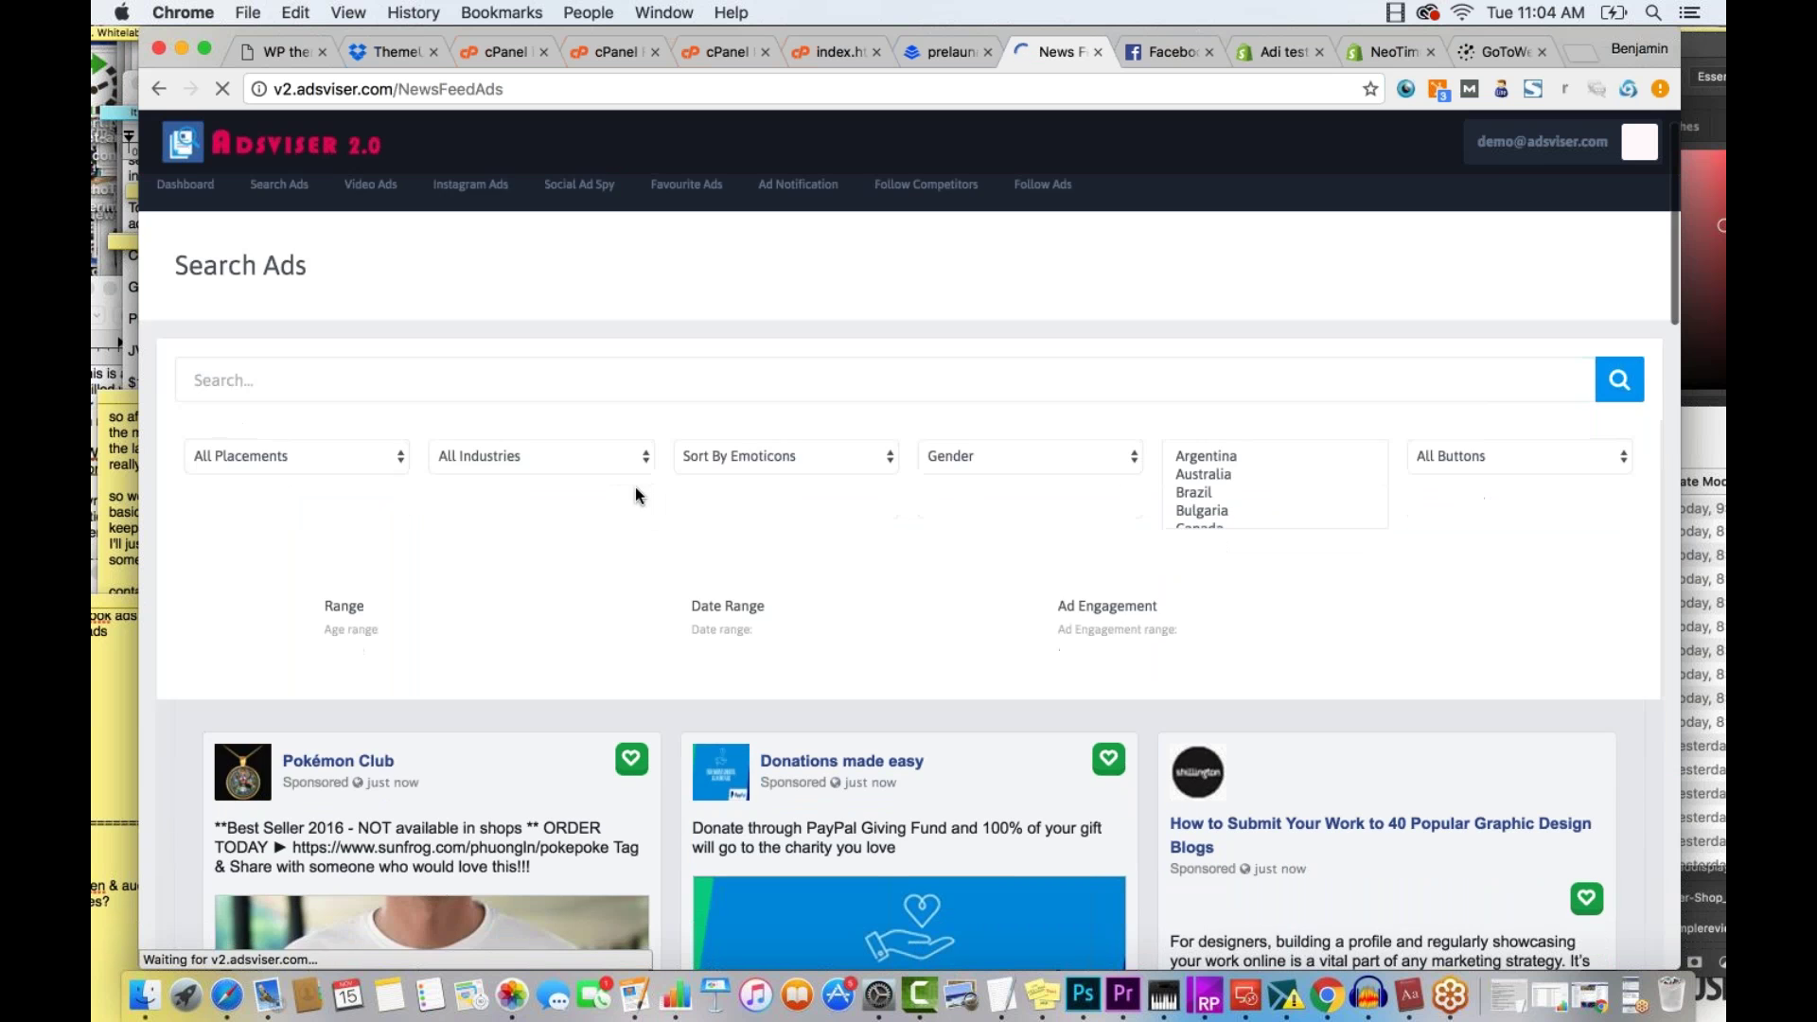
scroll(671, 526, up, 3)
scroll(671, 530, down, 5)
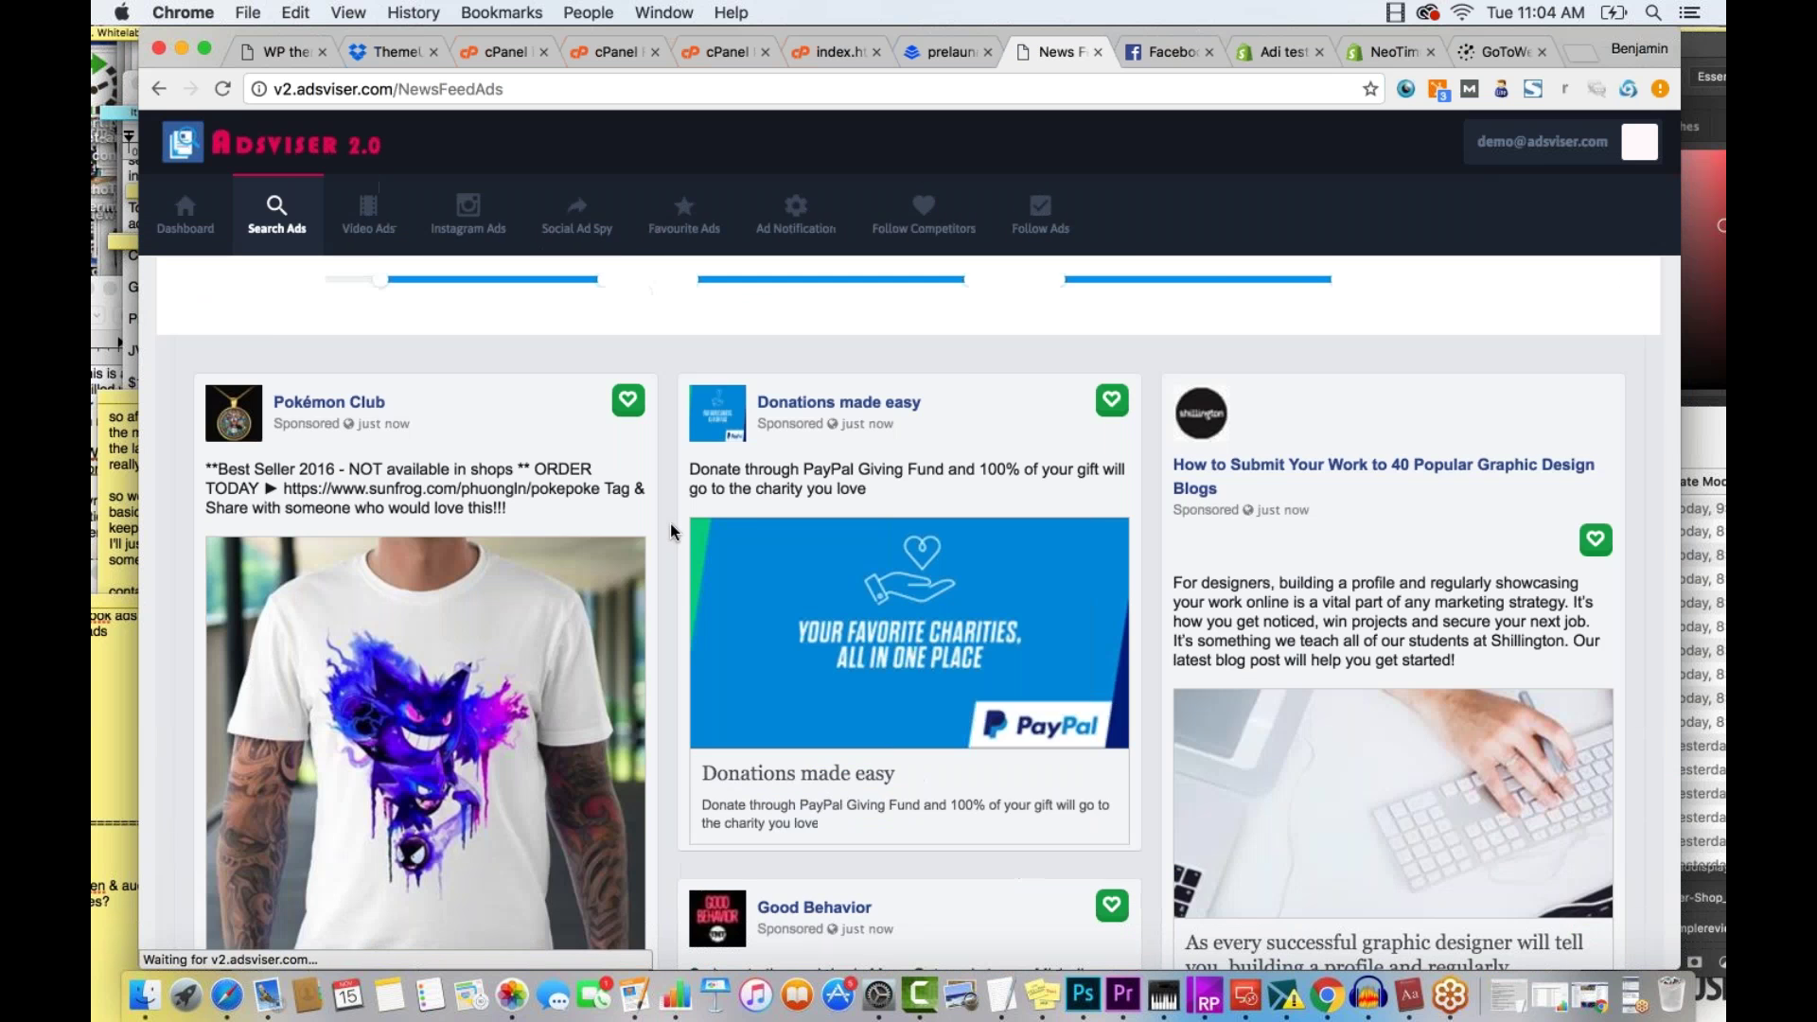
scroll(670, 530, down, 6)
scroll(670, 530, up, 10)
scroll(670, 530, down, 1)
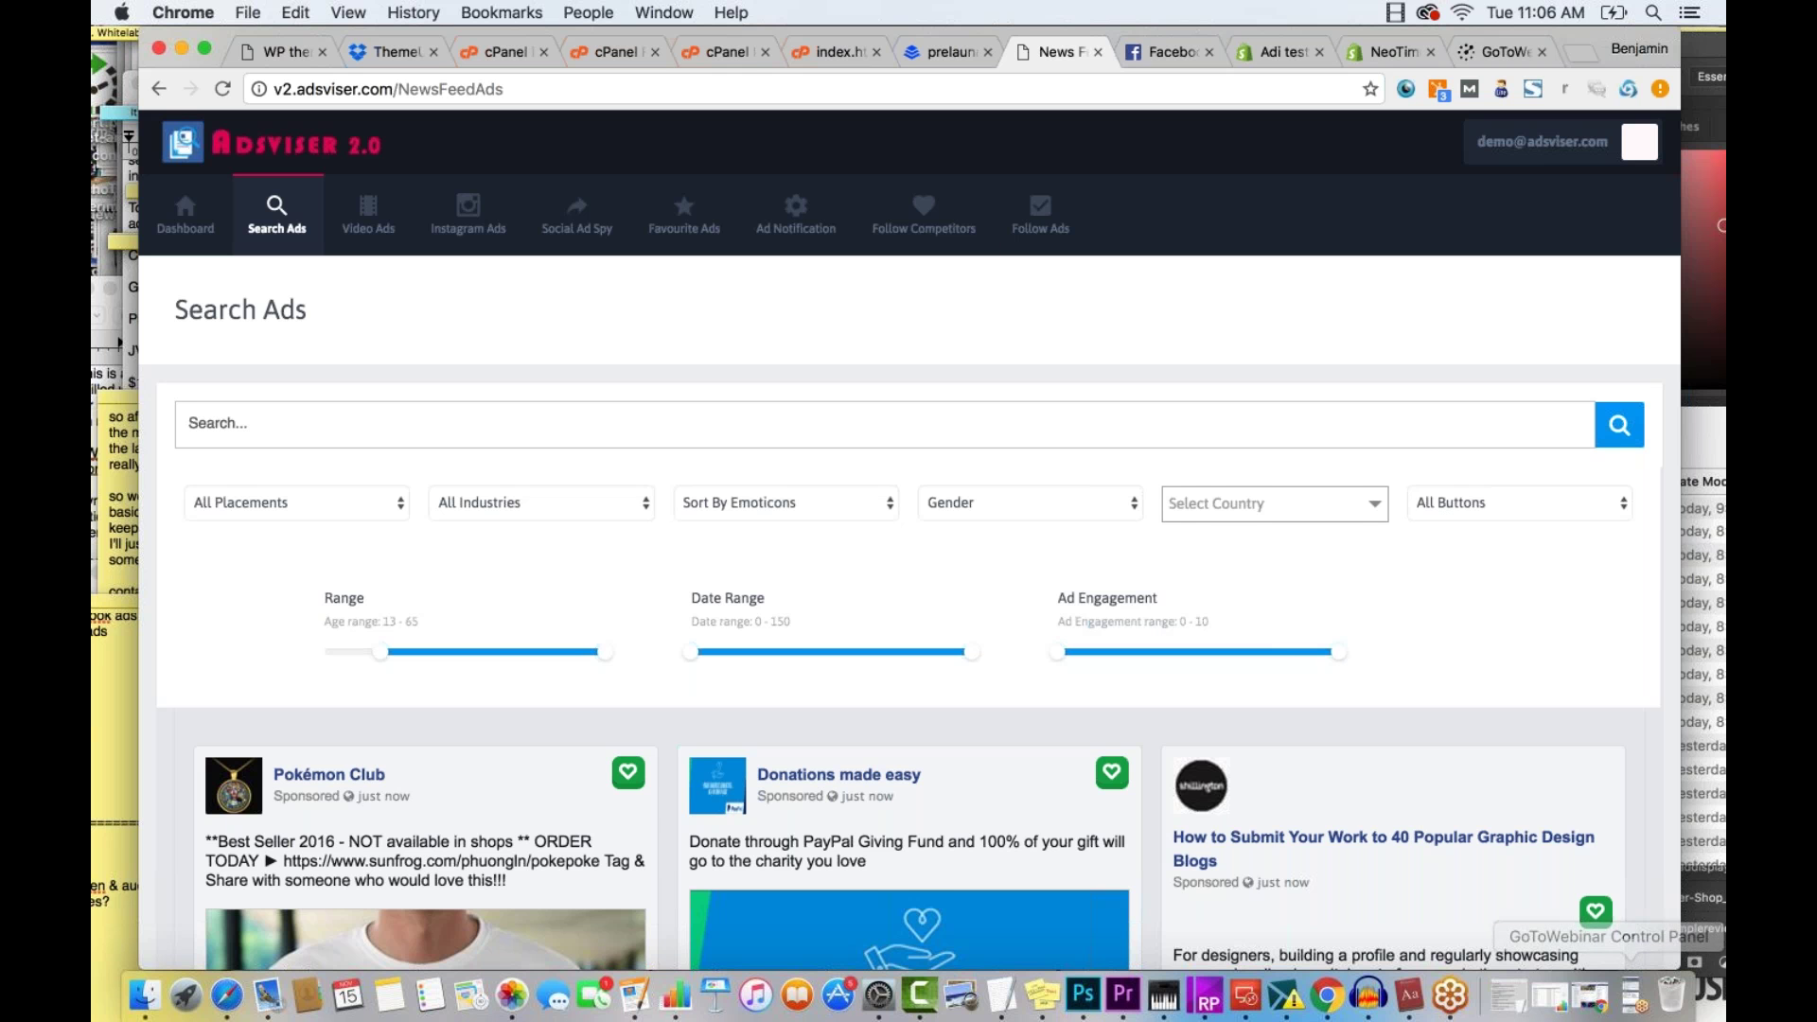
scroll(795, 450, down, 1)
scroll(795, 452, down, 3)
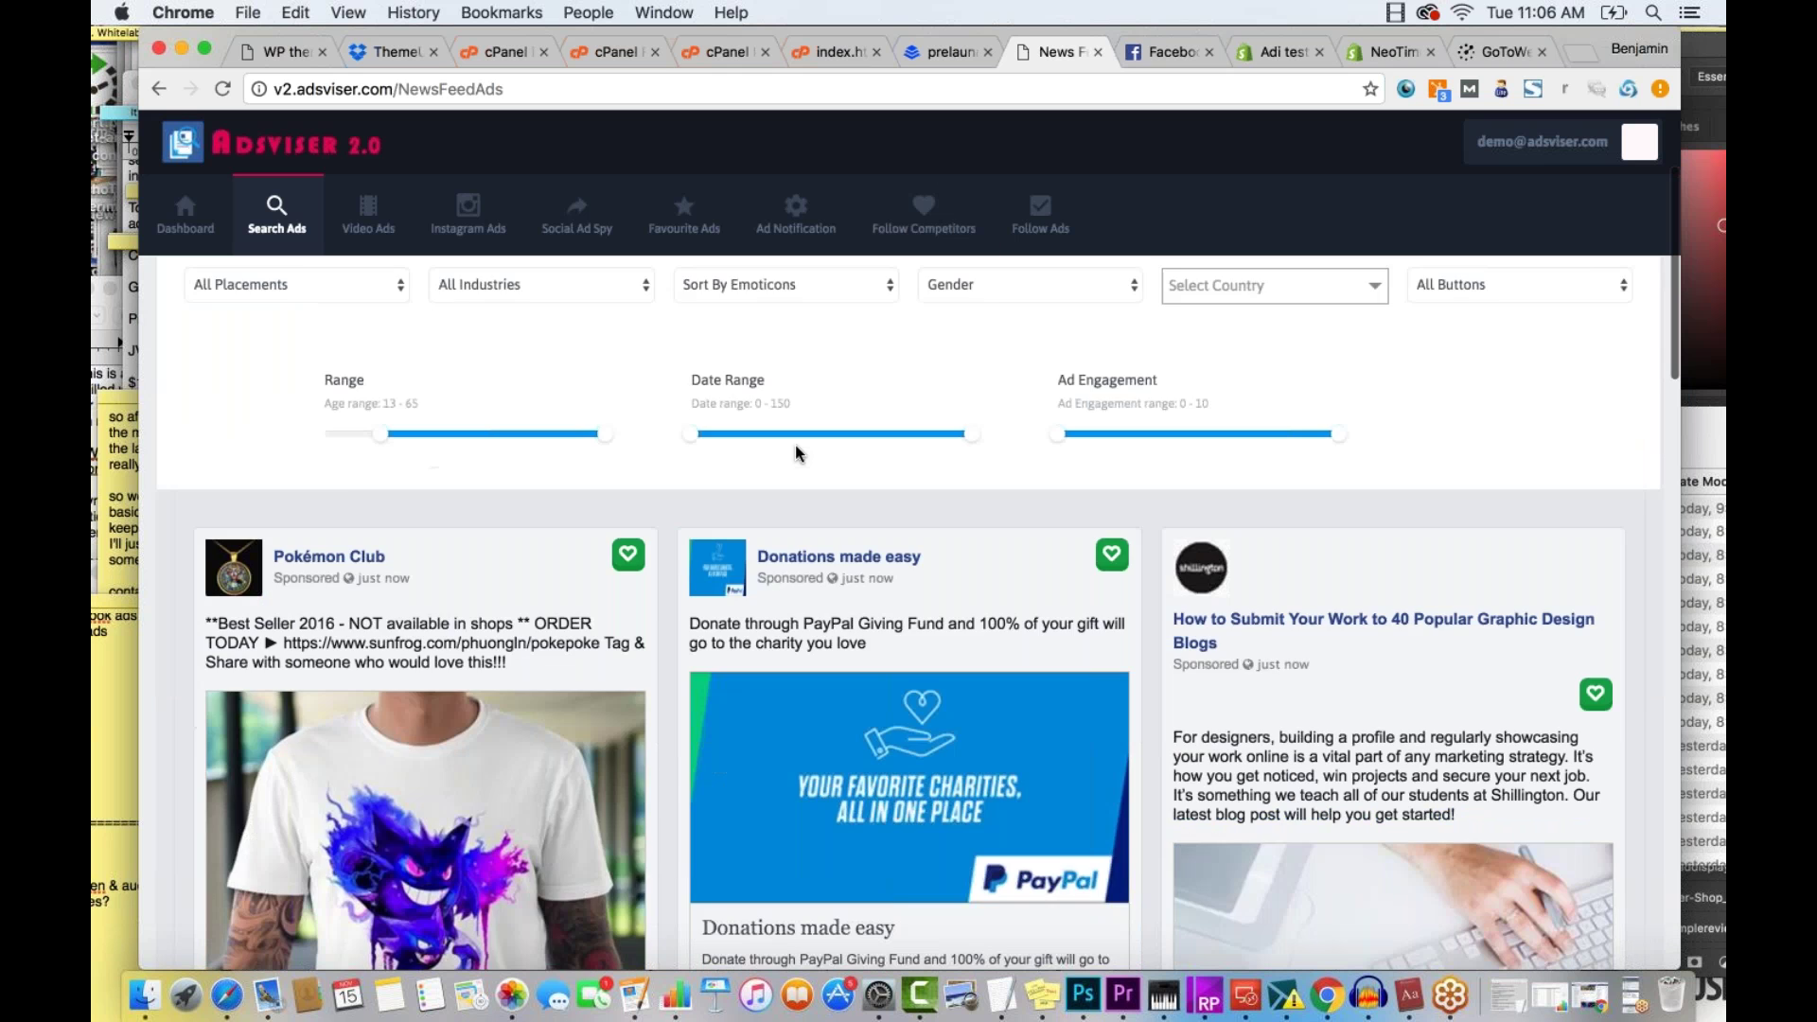
Skim the first rows of sponsored ads on the Search Ads page and go back to the search filters
scroll(795, 453, up, 3)
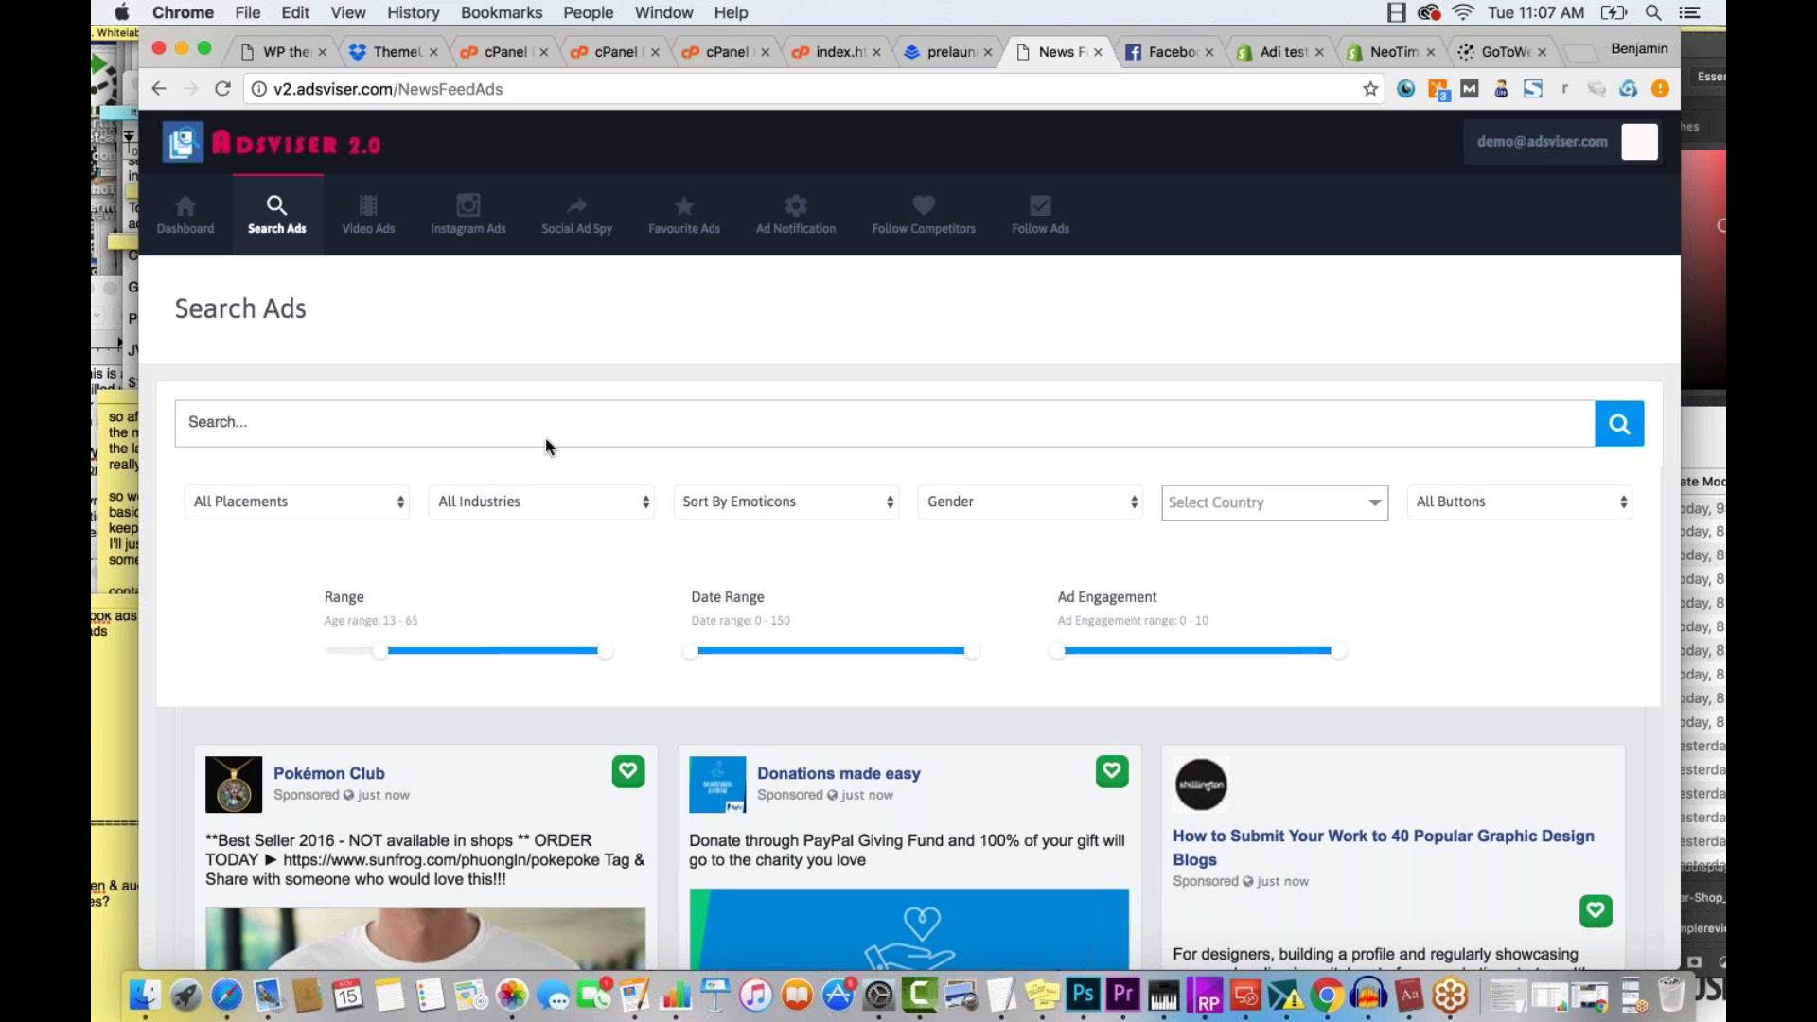
scroll(545, 440, down, 5)
scroll(673, 547, down, 4)
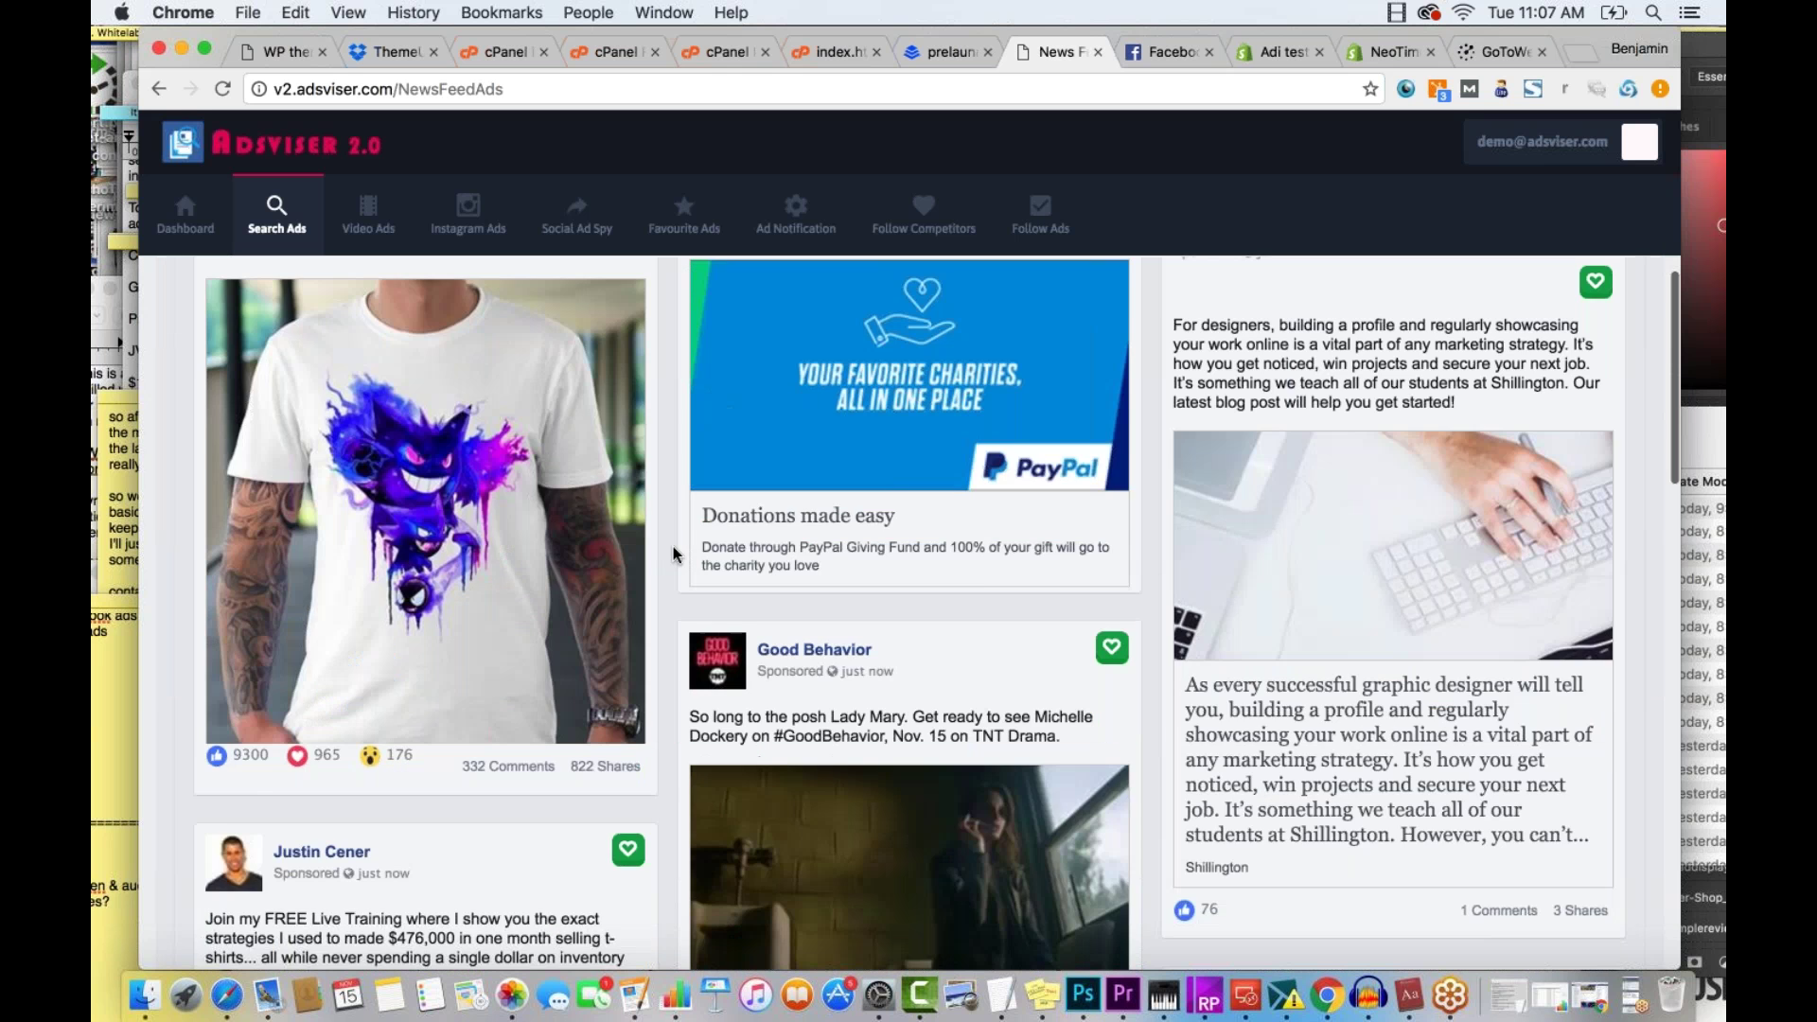
scroll(673, 547, down, 9)
scroll(673, 547, up, 14)
scroll(673, 547, down, 4)
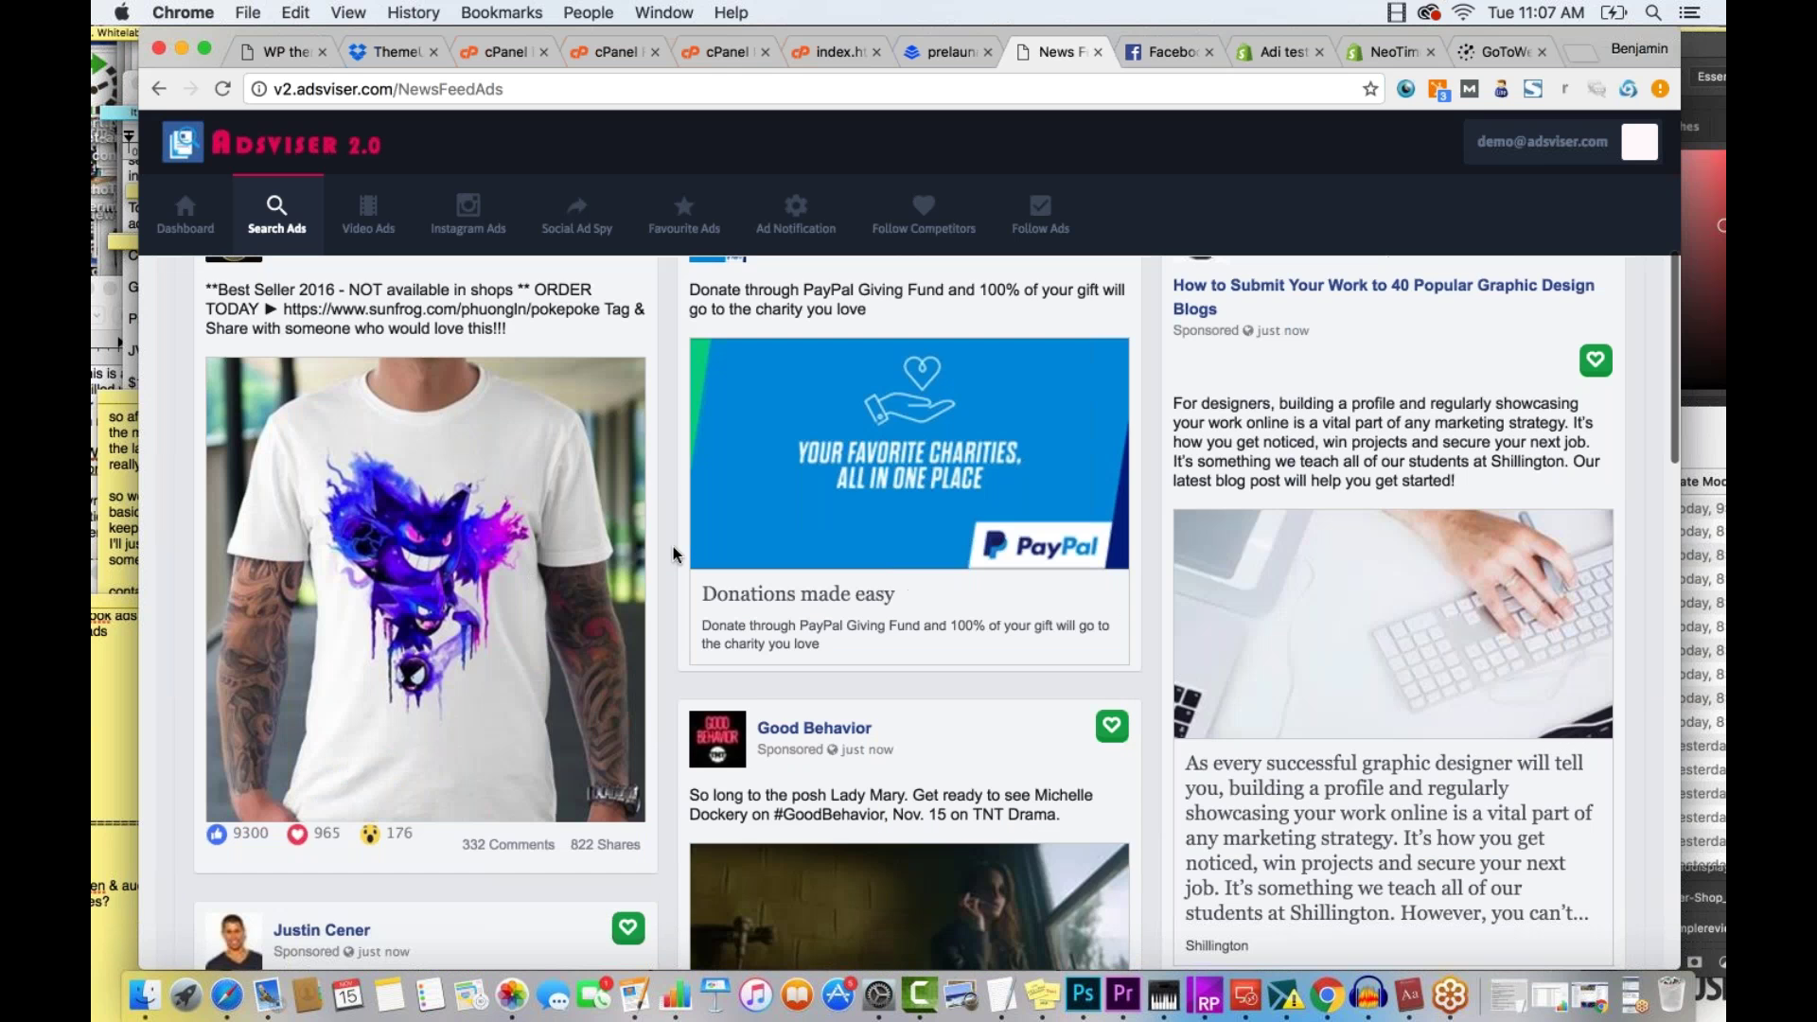
scroll(672, 541, up, 5)
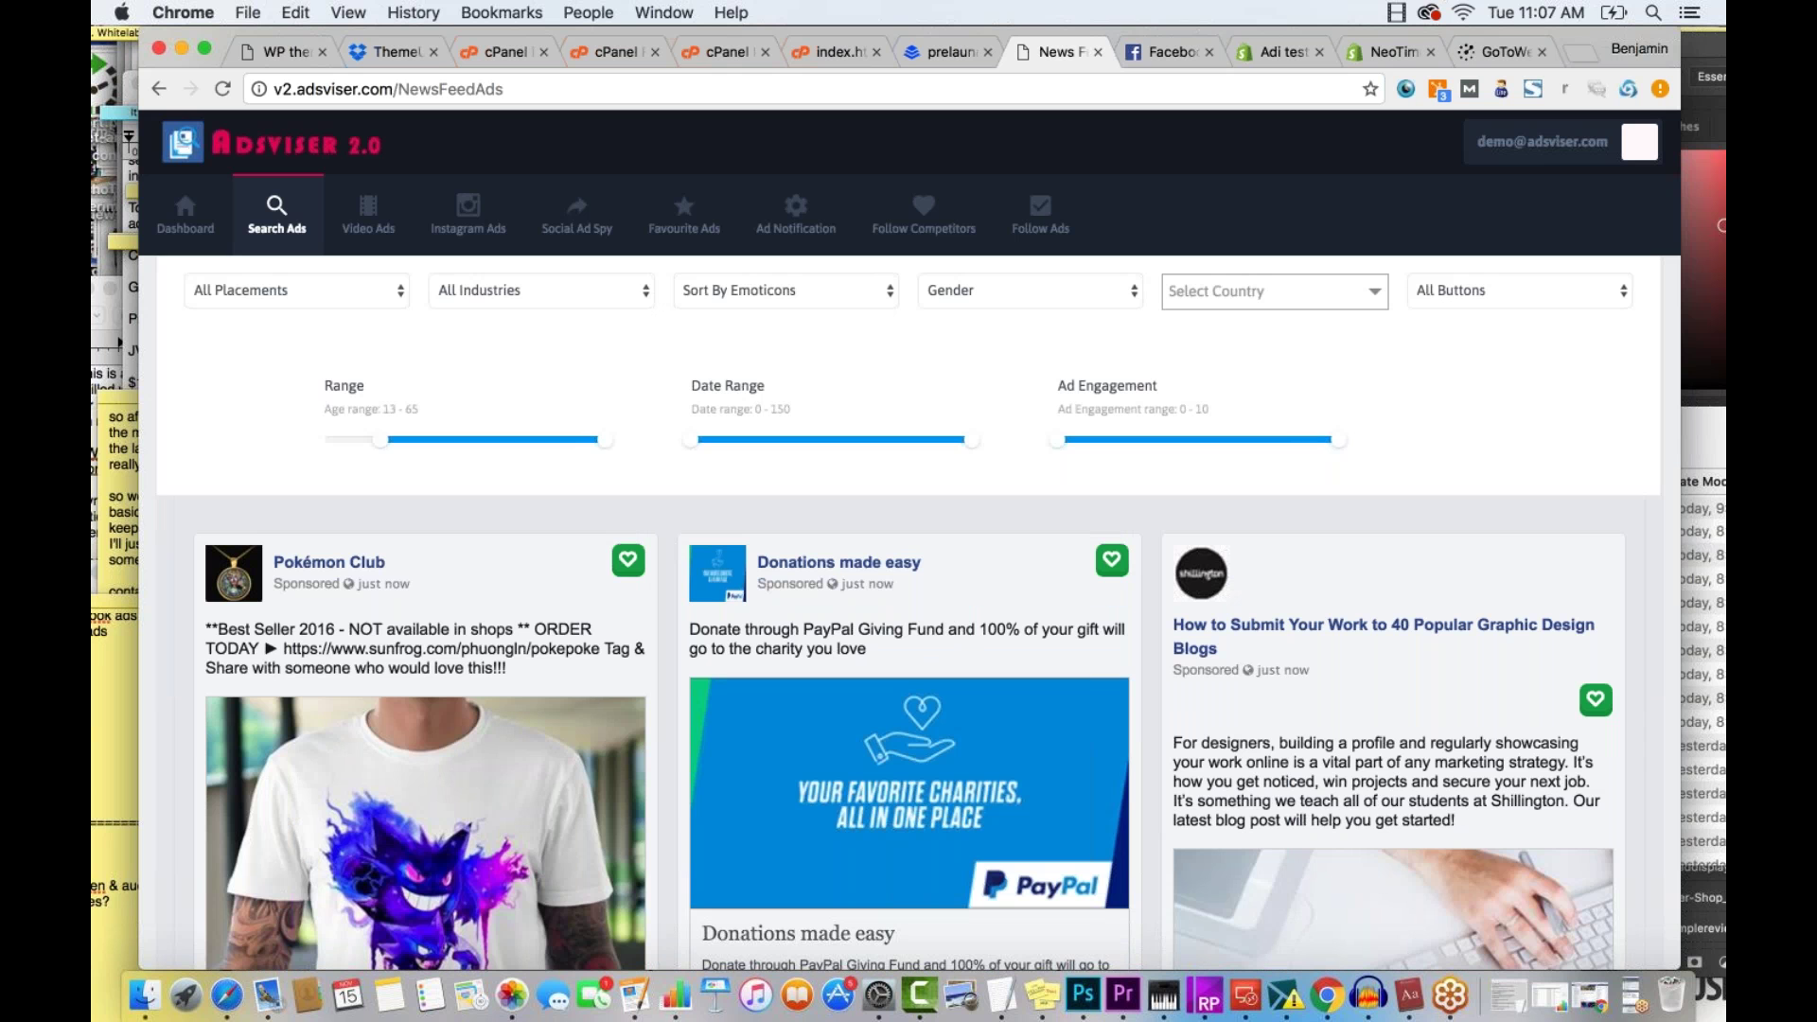
scroll(909, 613, up, 1)
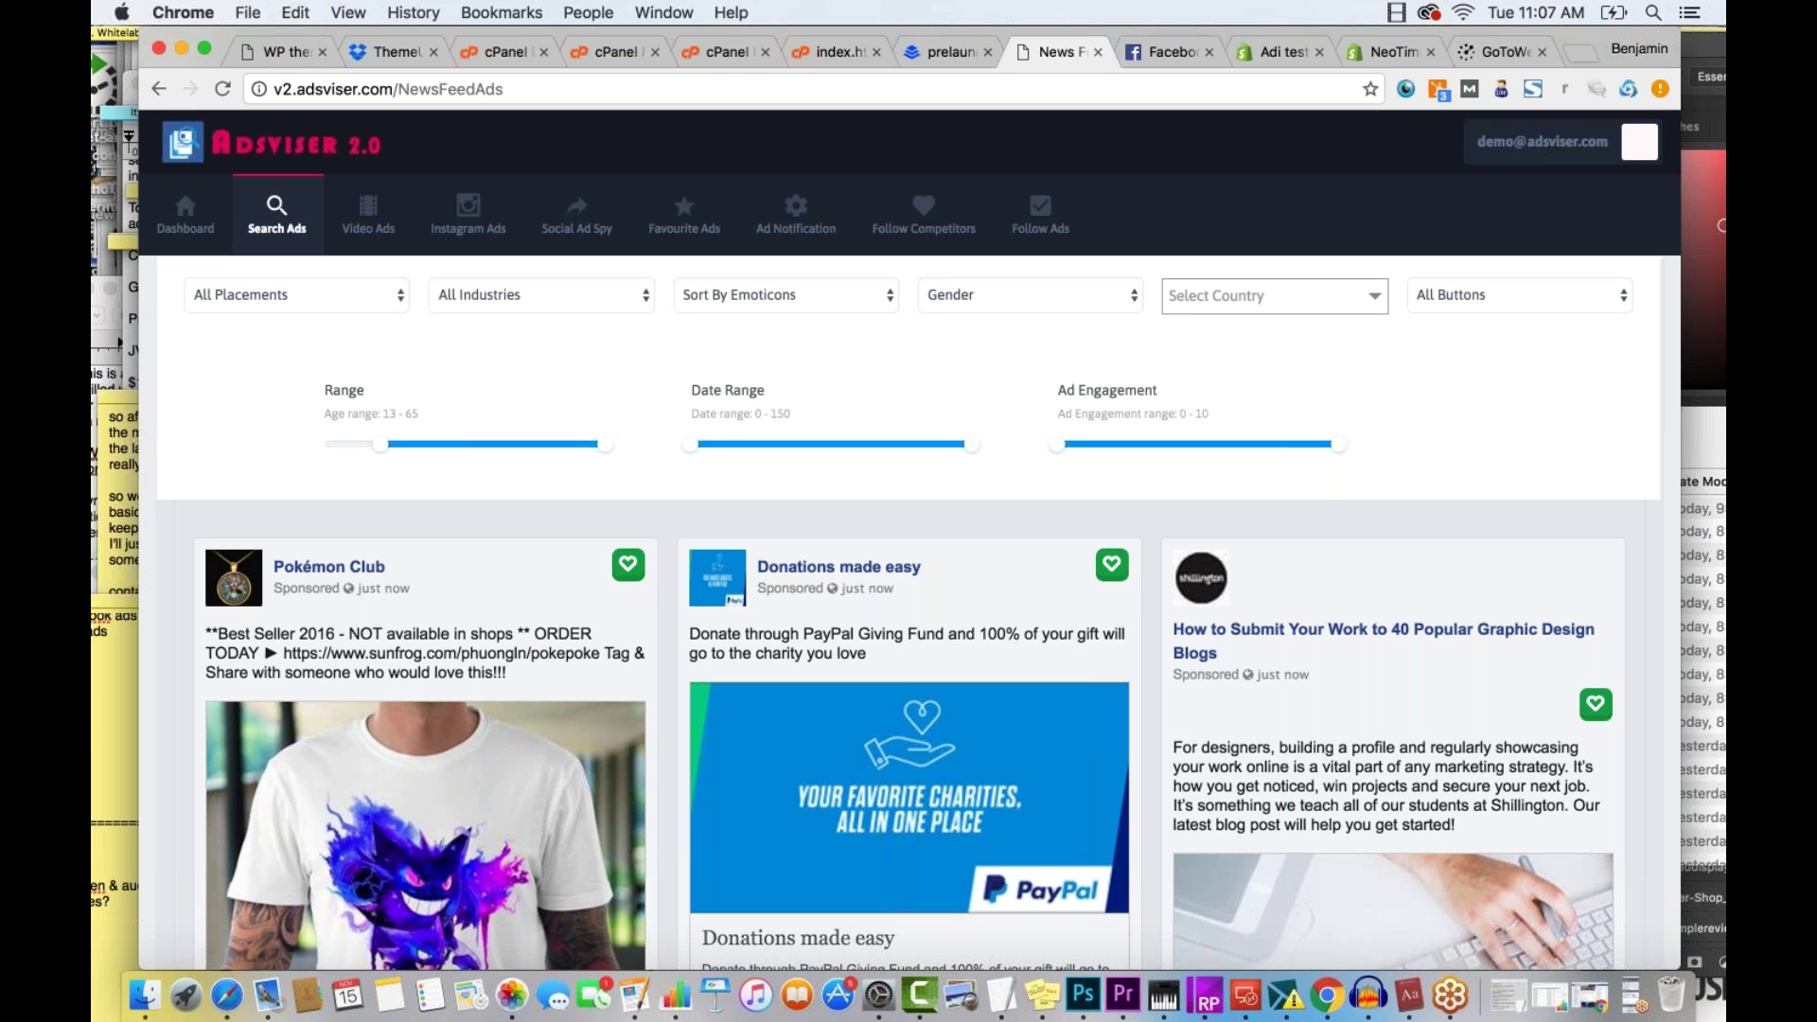
scroll(928, 577, up, 5)
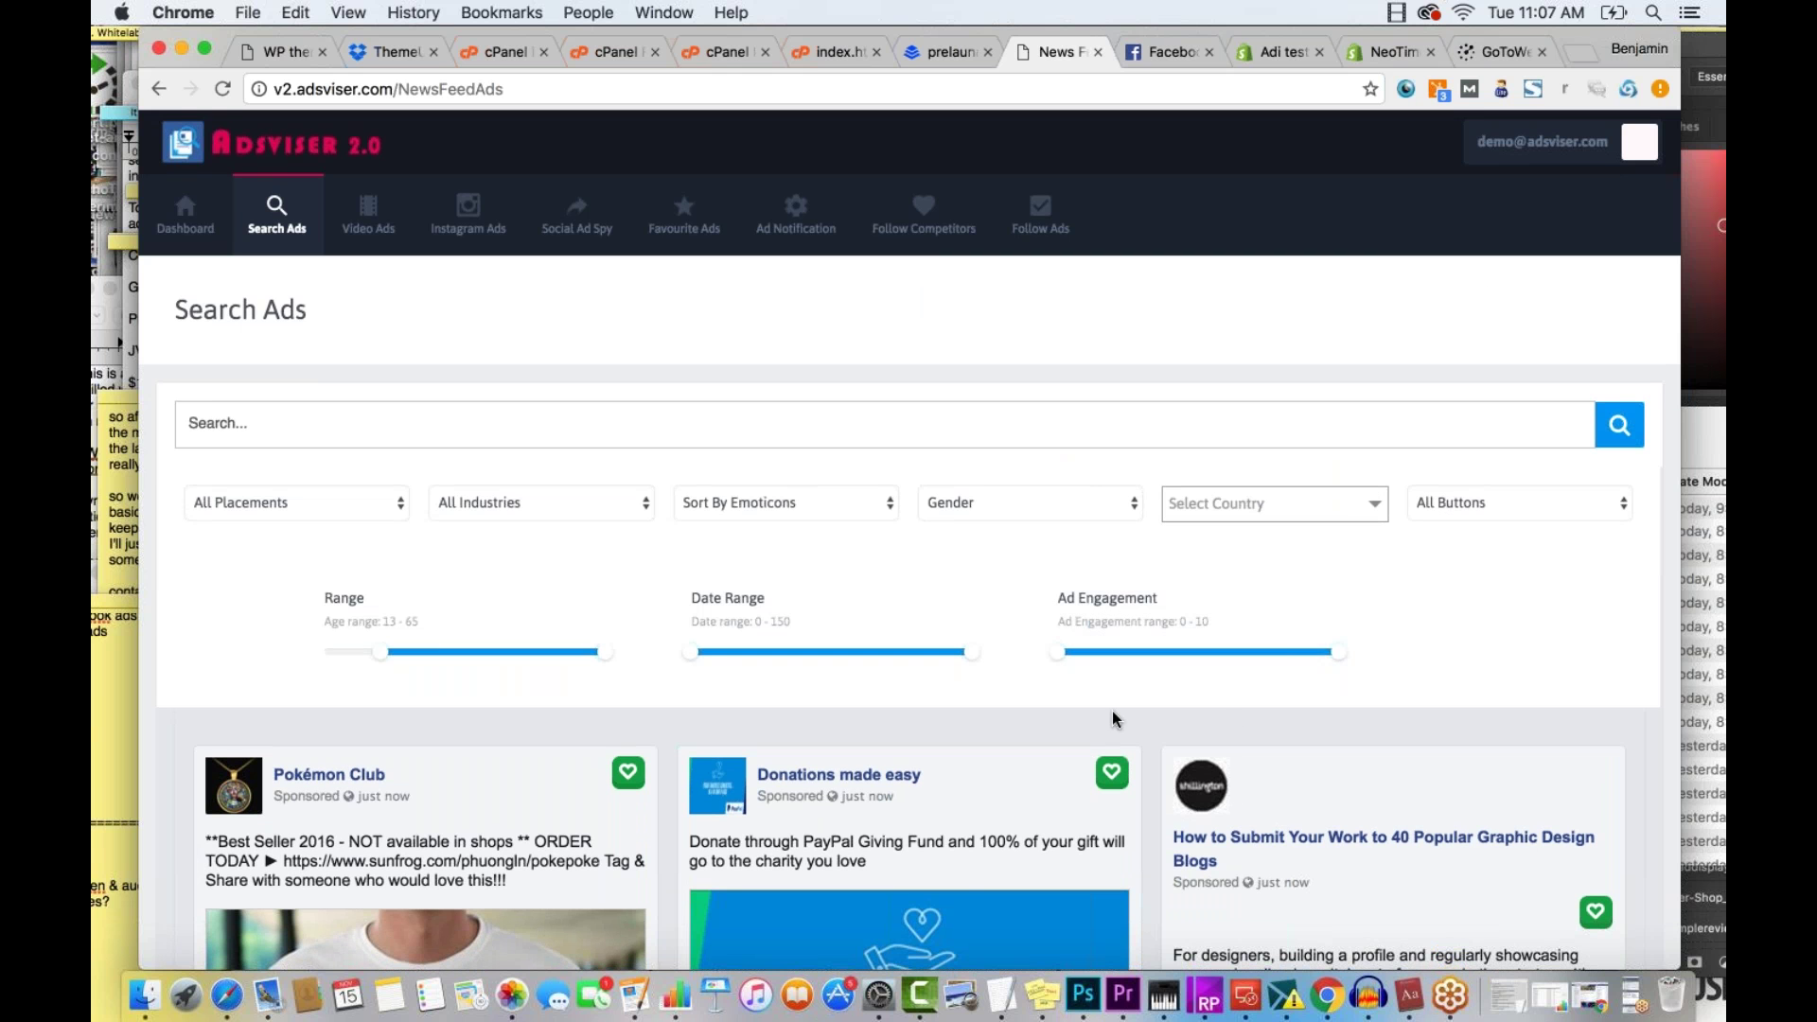
Browse the ad results down to the 2 Towns Ciderhouse and Coal Mountain Band ads, and return to the search filters
scroll(1112, 711, down, 5)
scroll(1143, 741, down, 4)
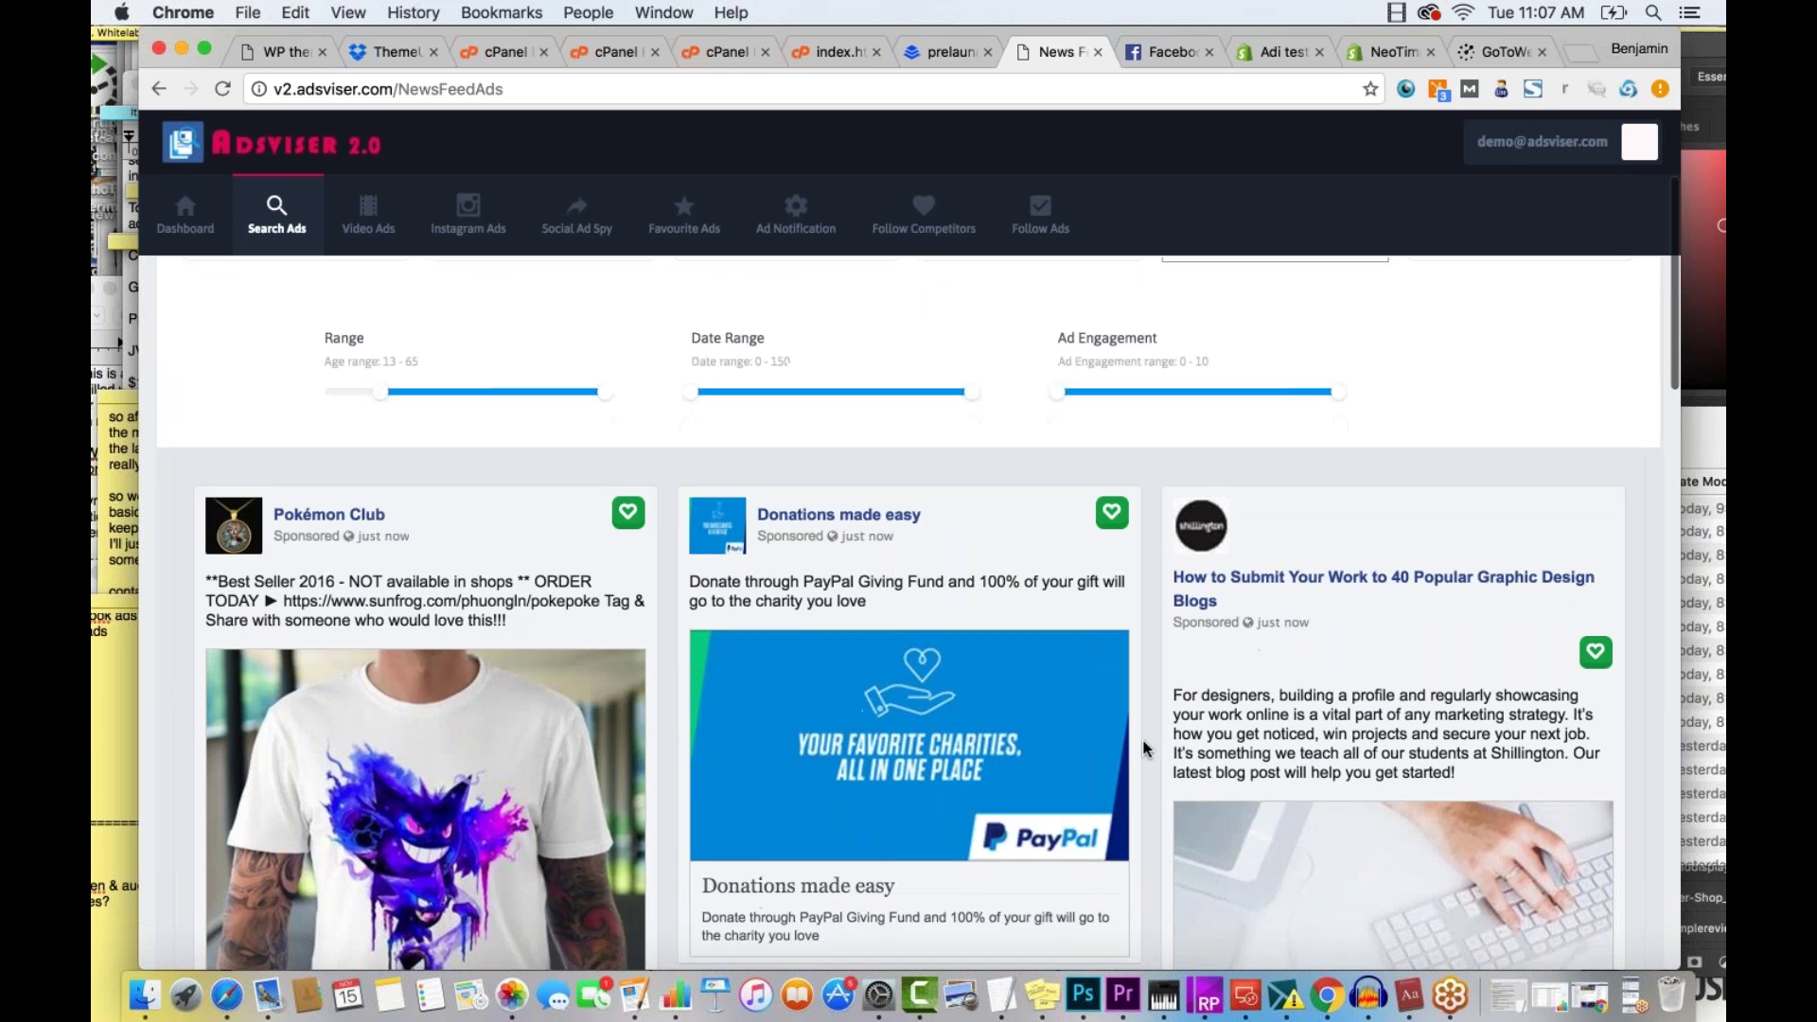
scroll(1144, 740, down, 4)
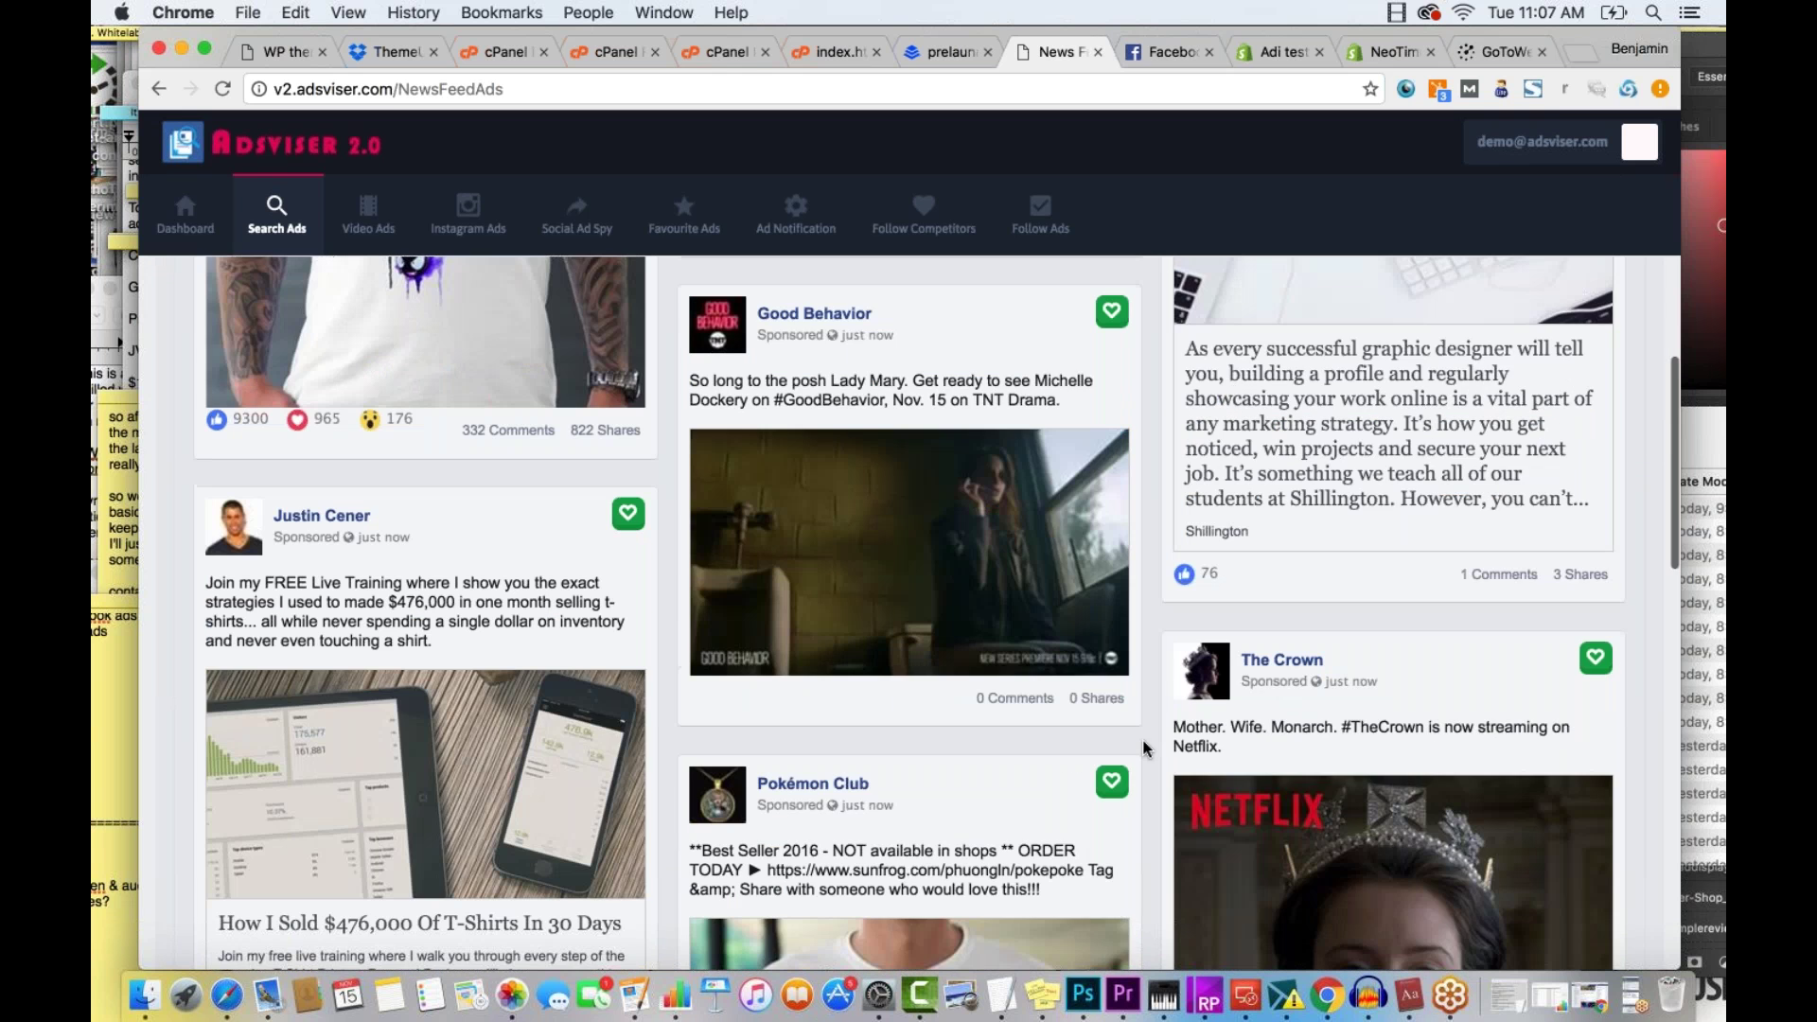
scroll(1145, 748, down, 6)
scroll(1145, 754, down, 5)
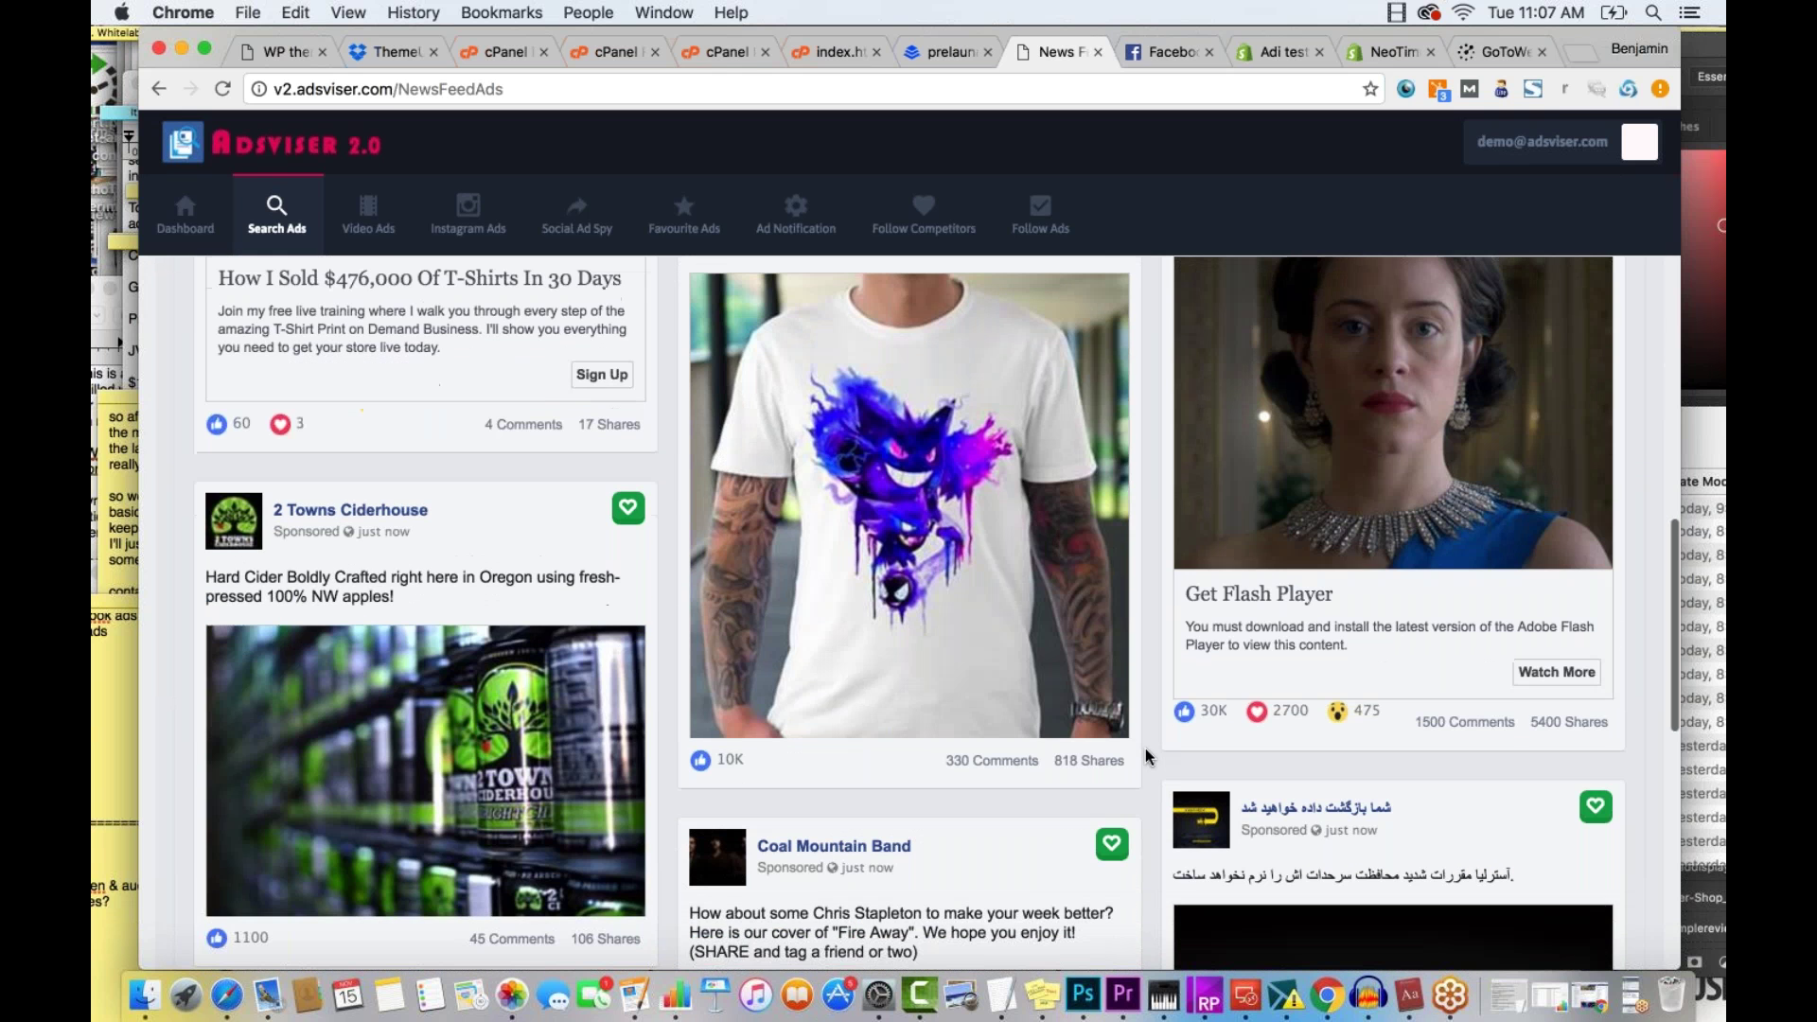
scroll(1146, 756, up, 8)
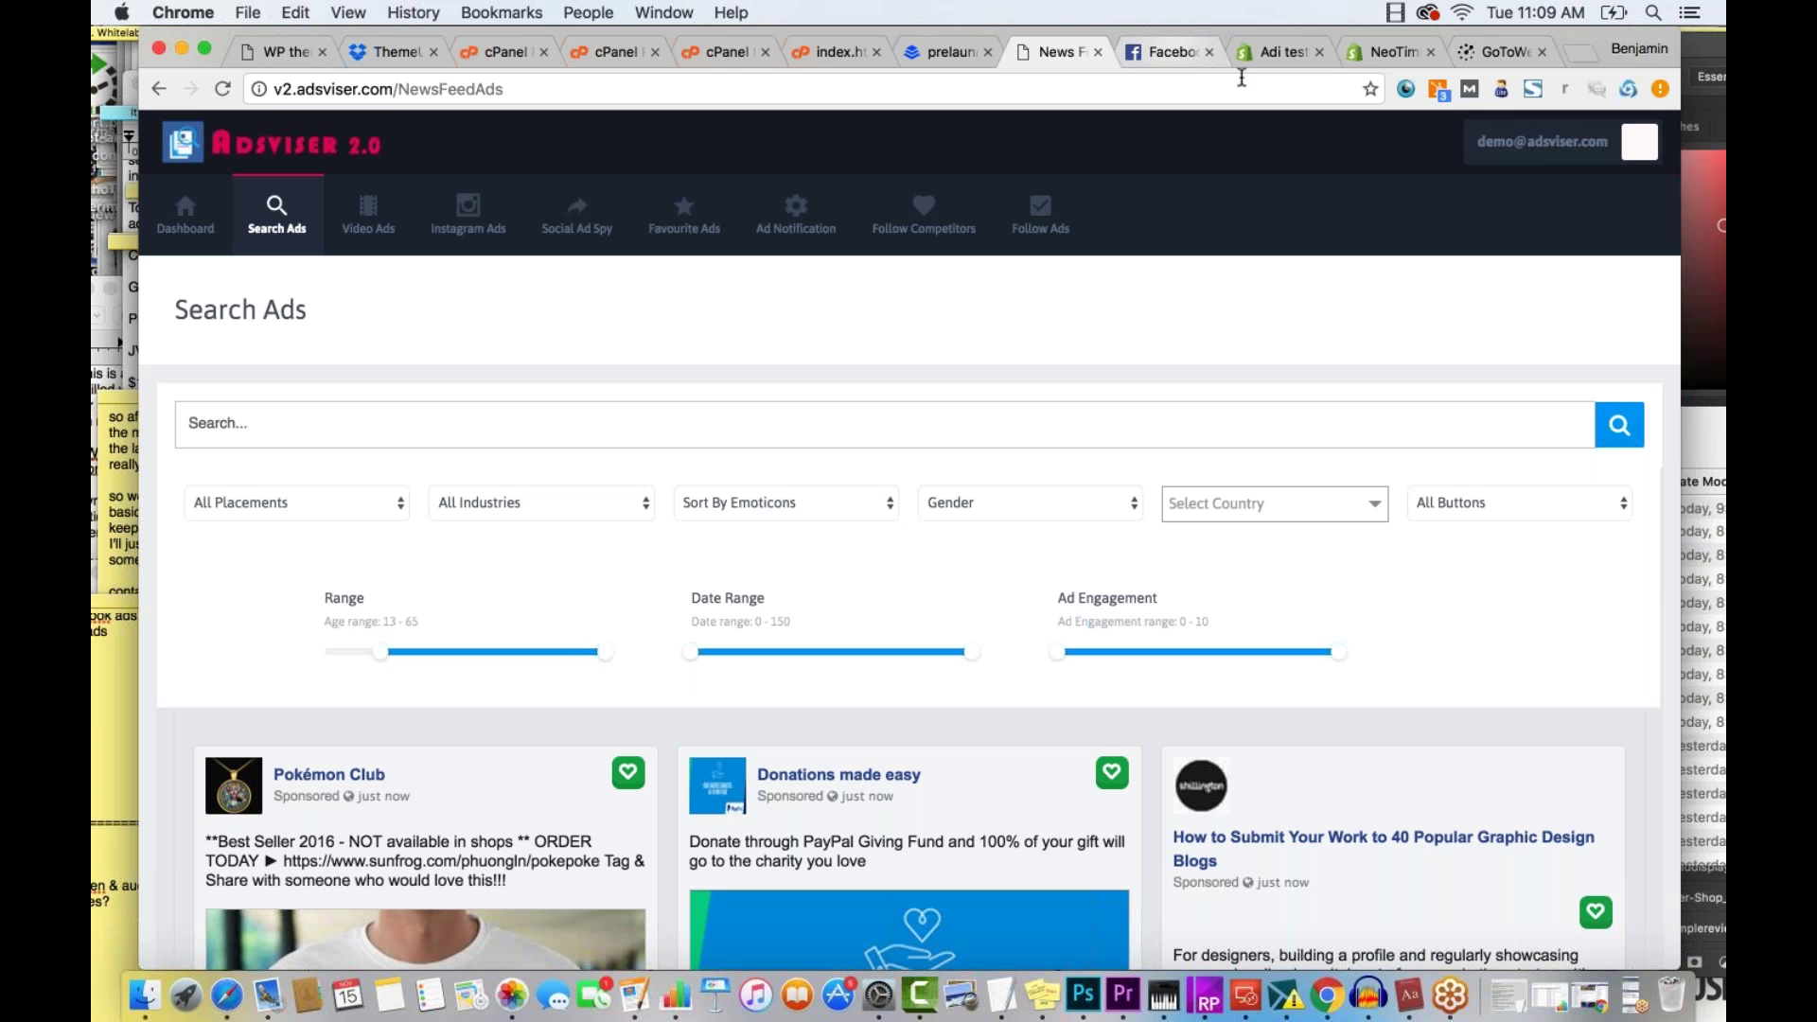
Switch to the NeoTimer app in Shopify and review the dashboard's list of timers and overall statistics
click(1270, 58)
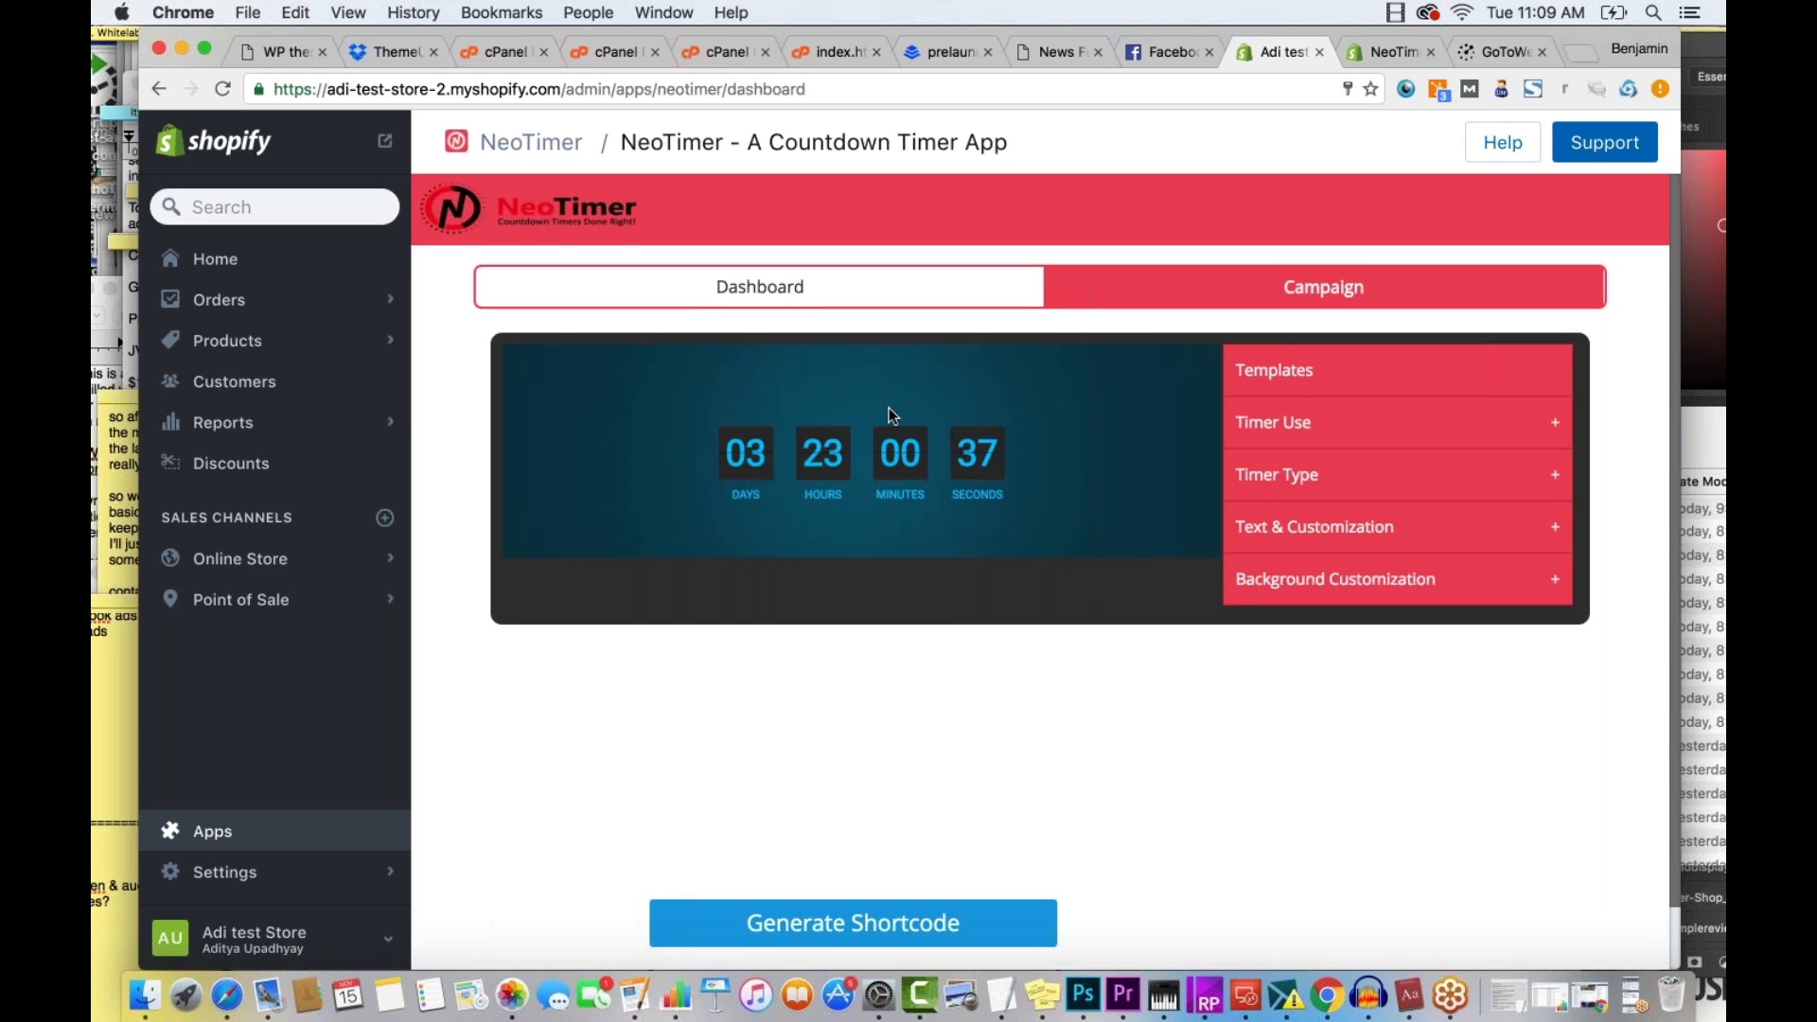
click(1384, 53)
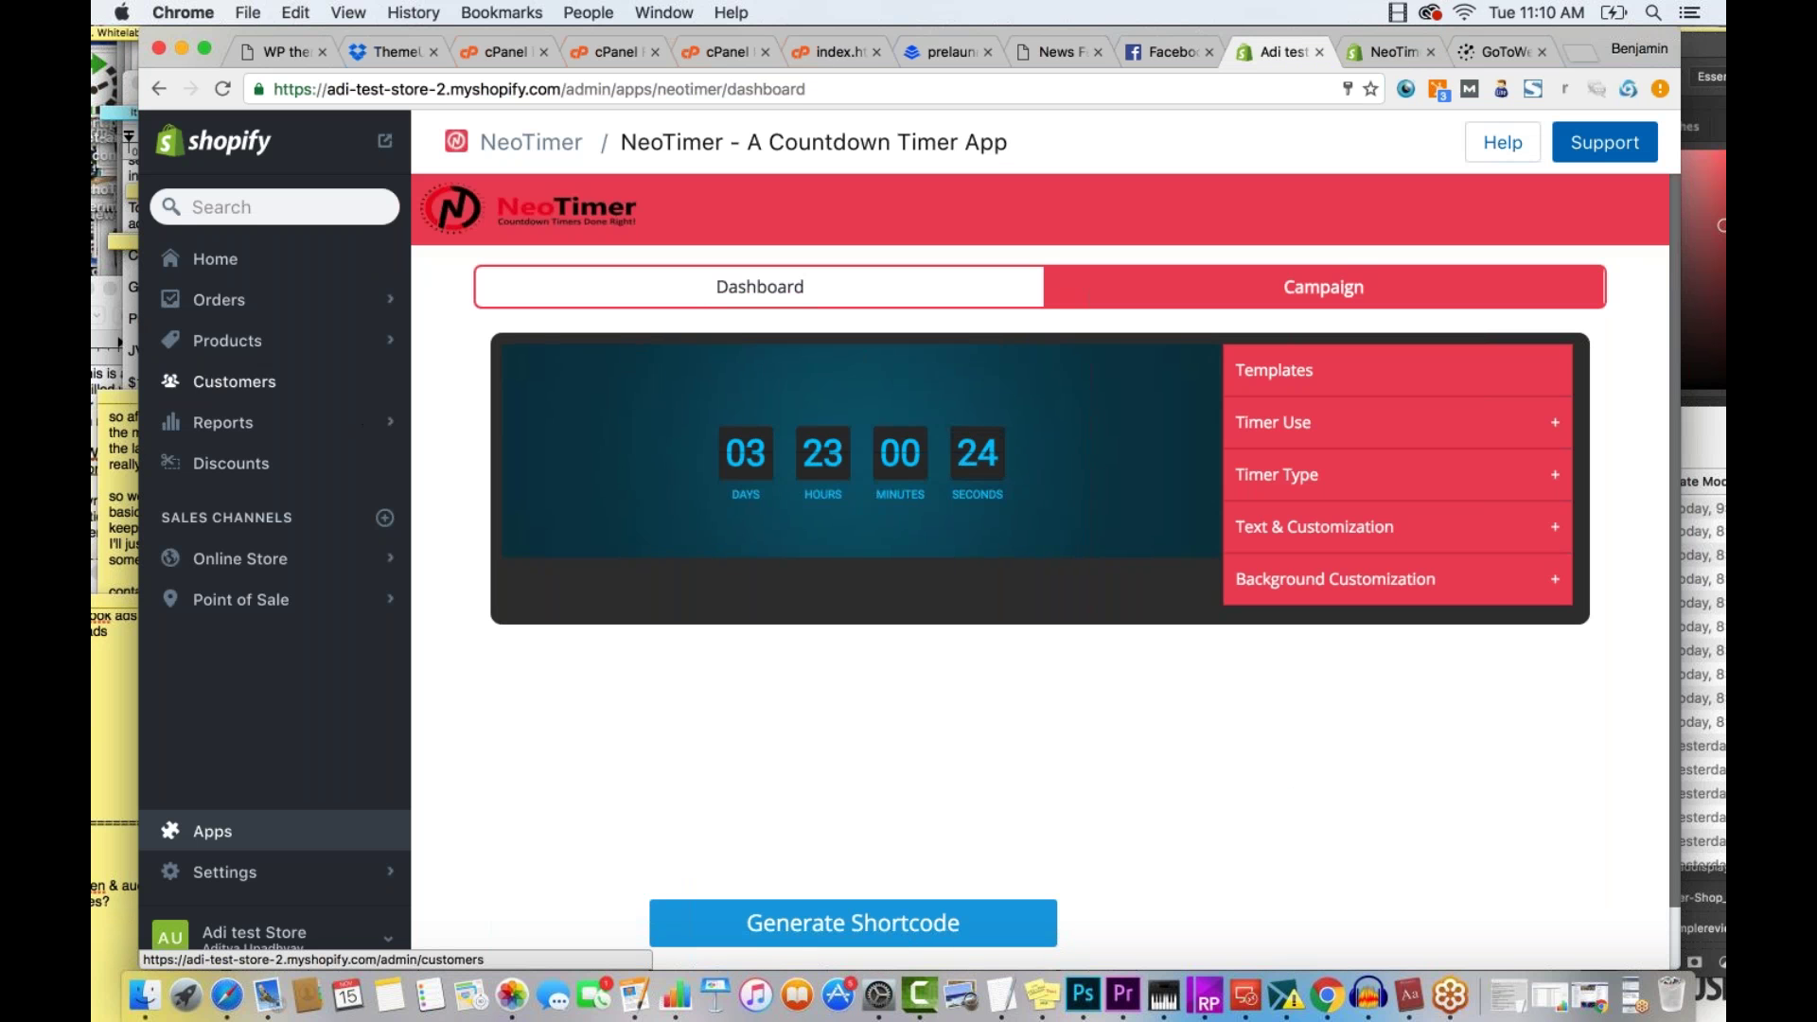
click(760, 287)
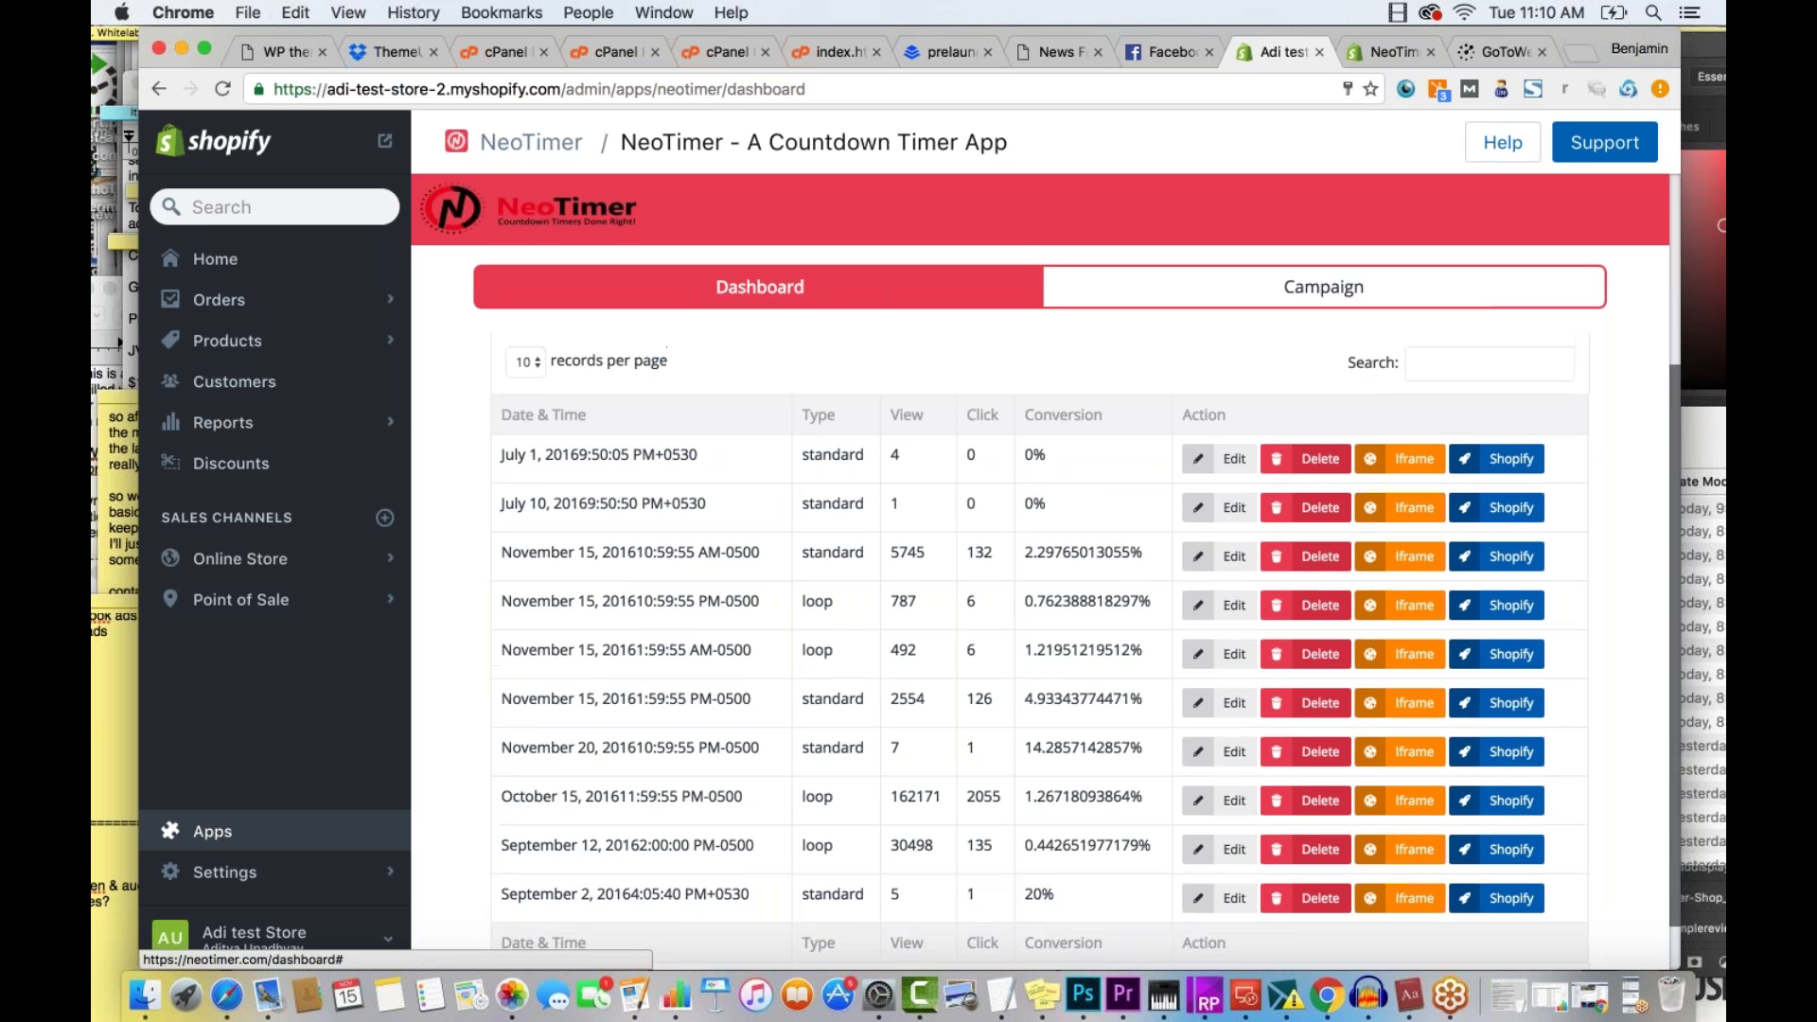
scroll(1144, 552, up, 5)
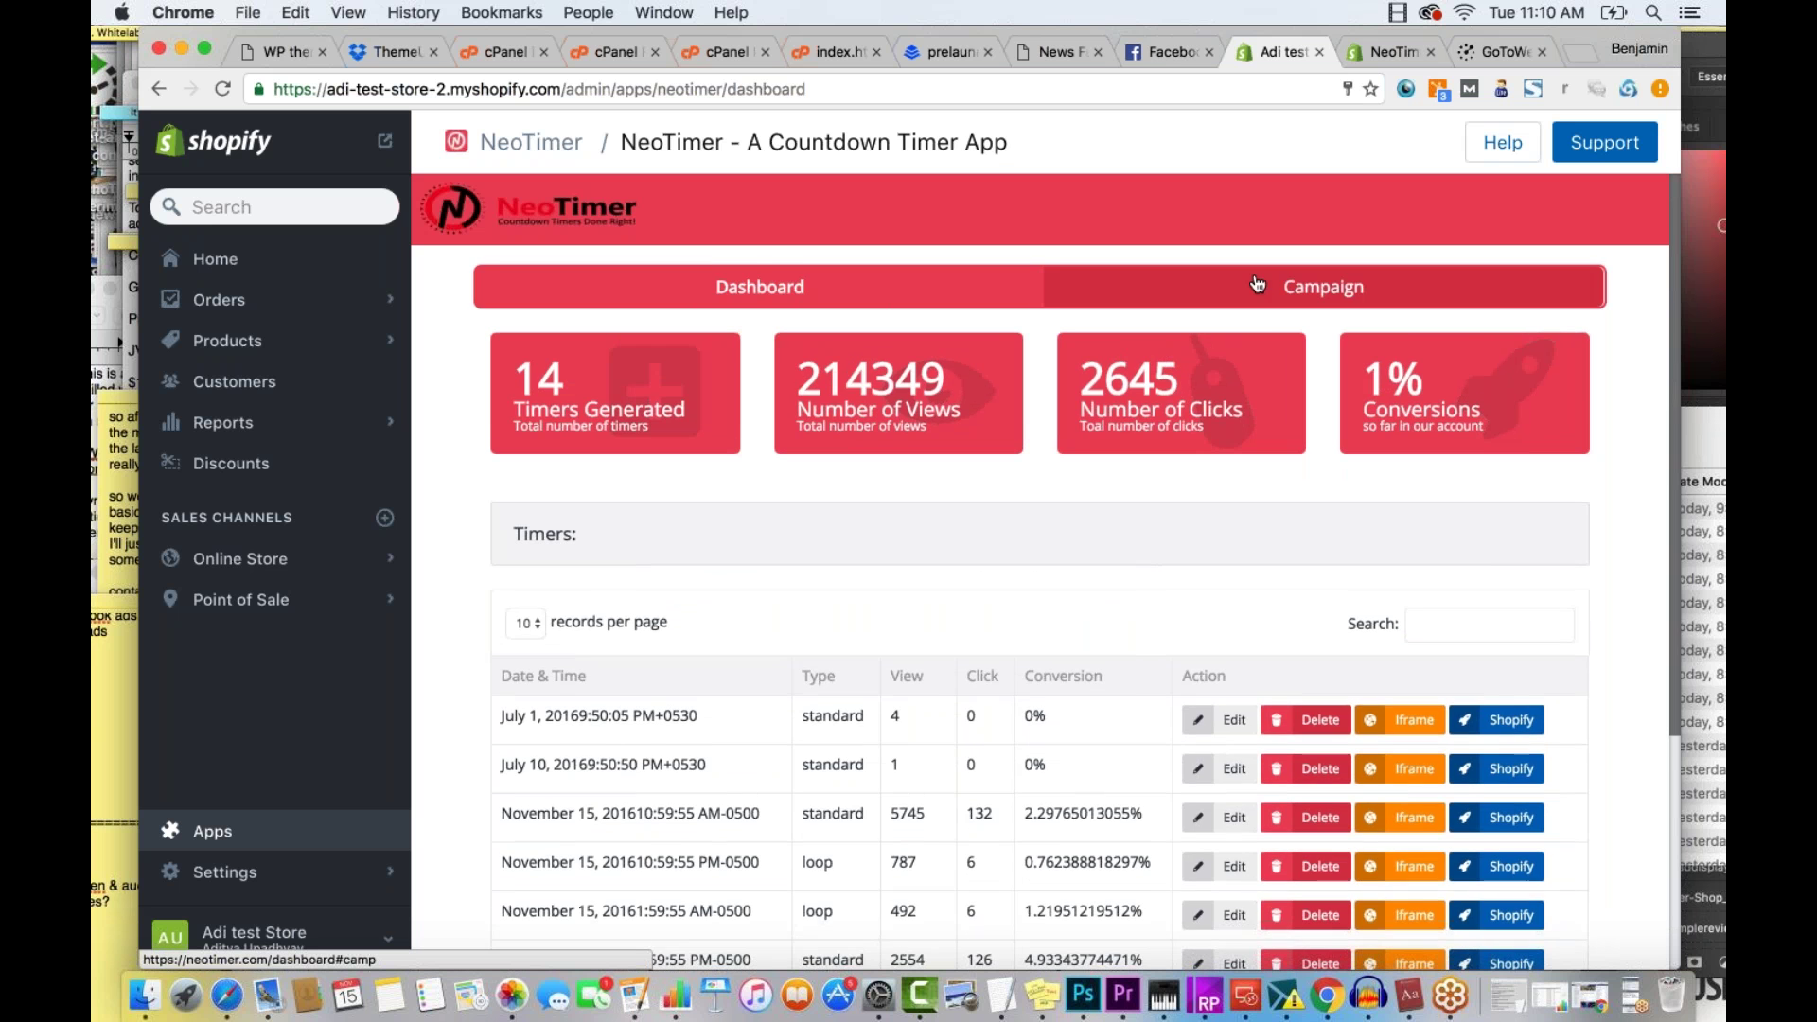
Open the NeoTimer campaign editor, browse the countdown timer templates and close them without choosing one
click(1258, 284)
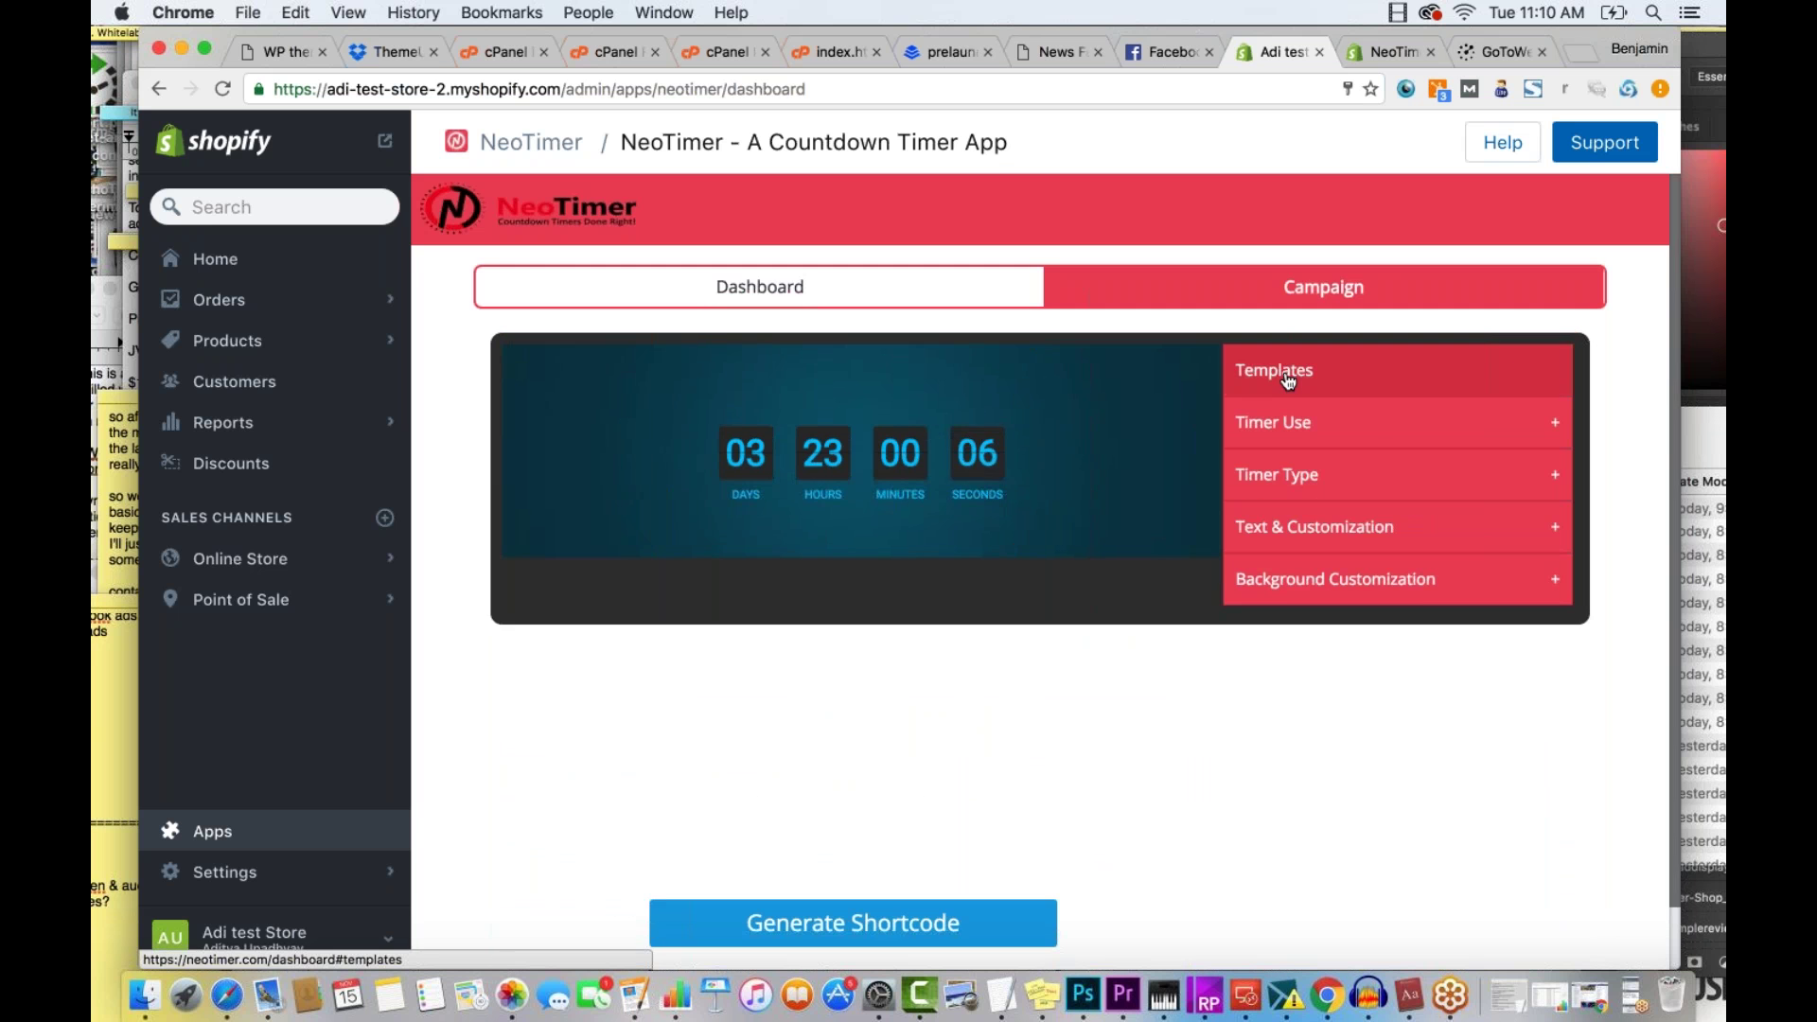
click(1288, 379)
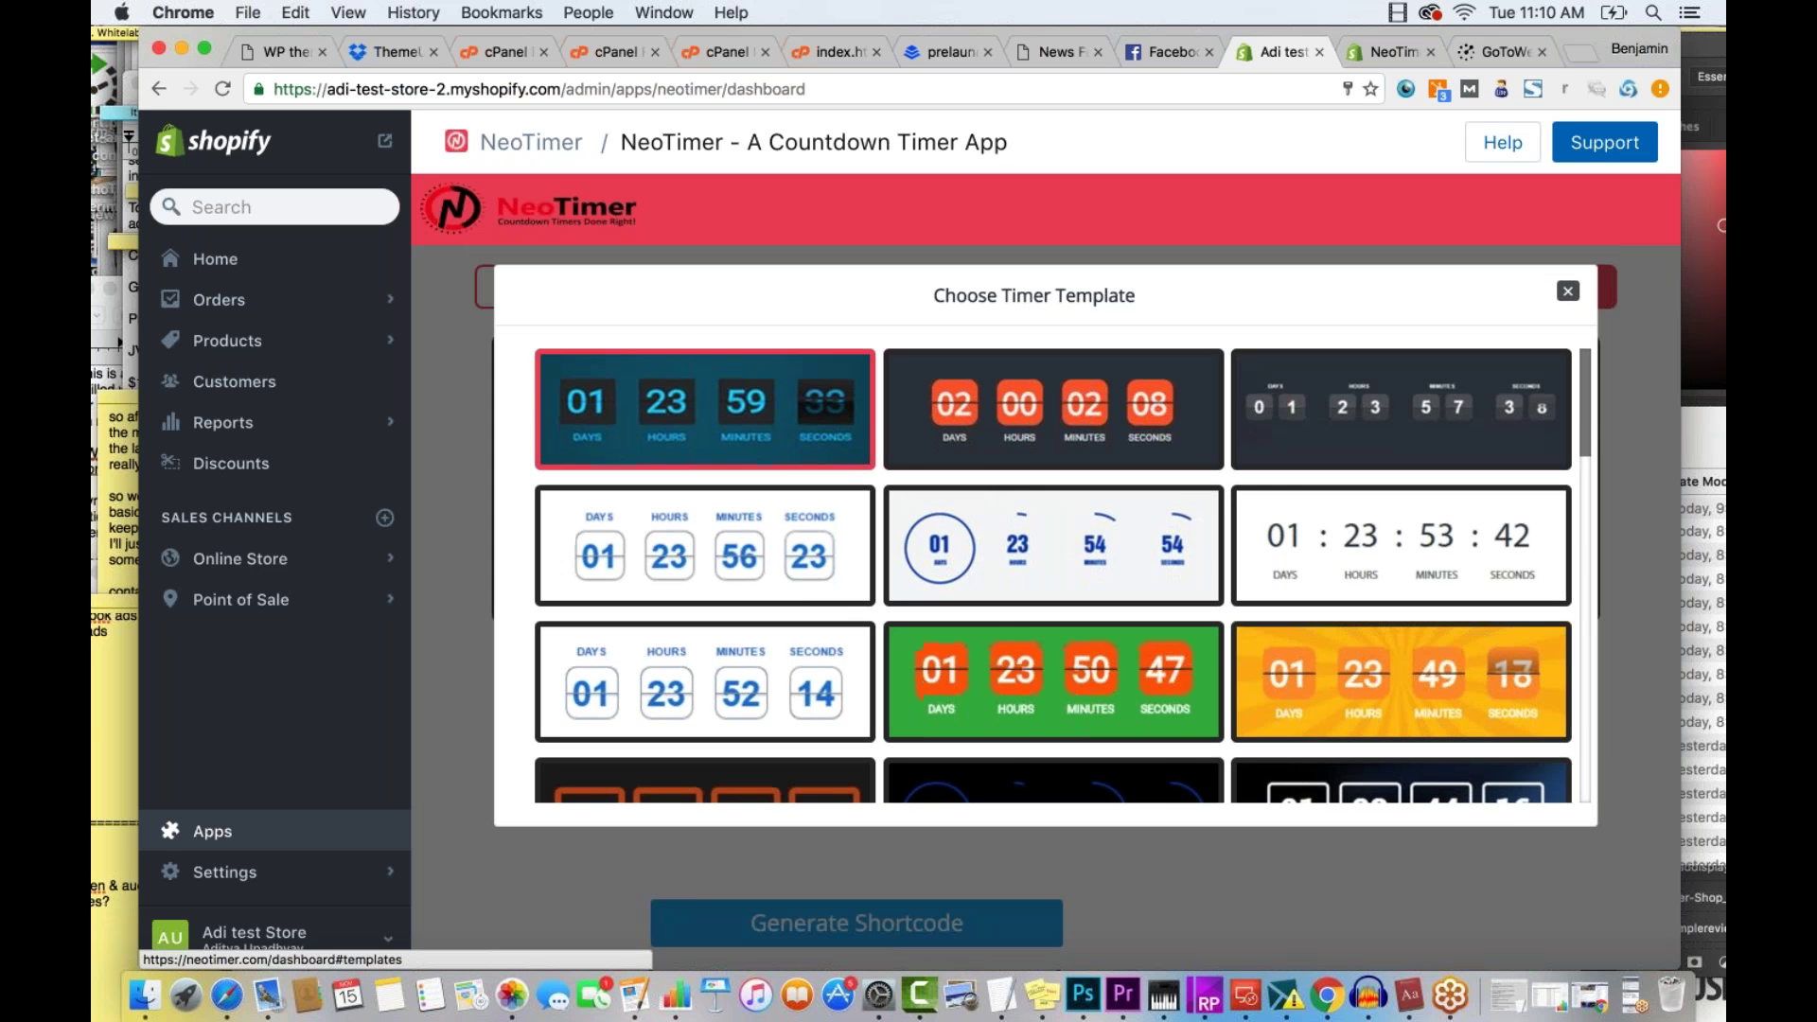
scroll(1054, 574, down, 10)
scroll(1053, 574, up, 3)
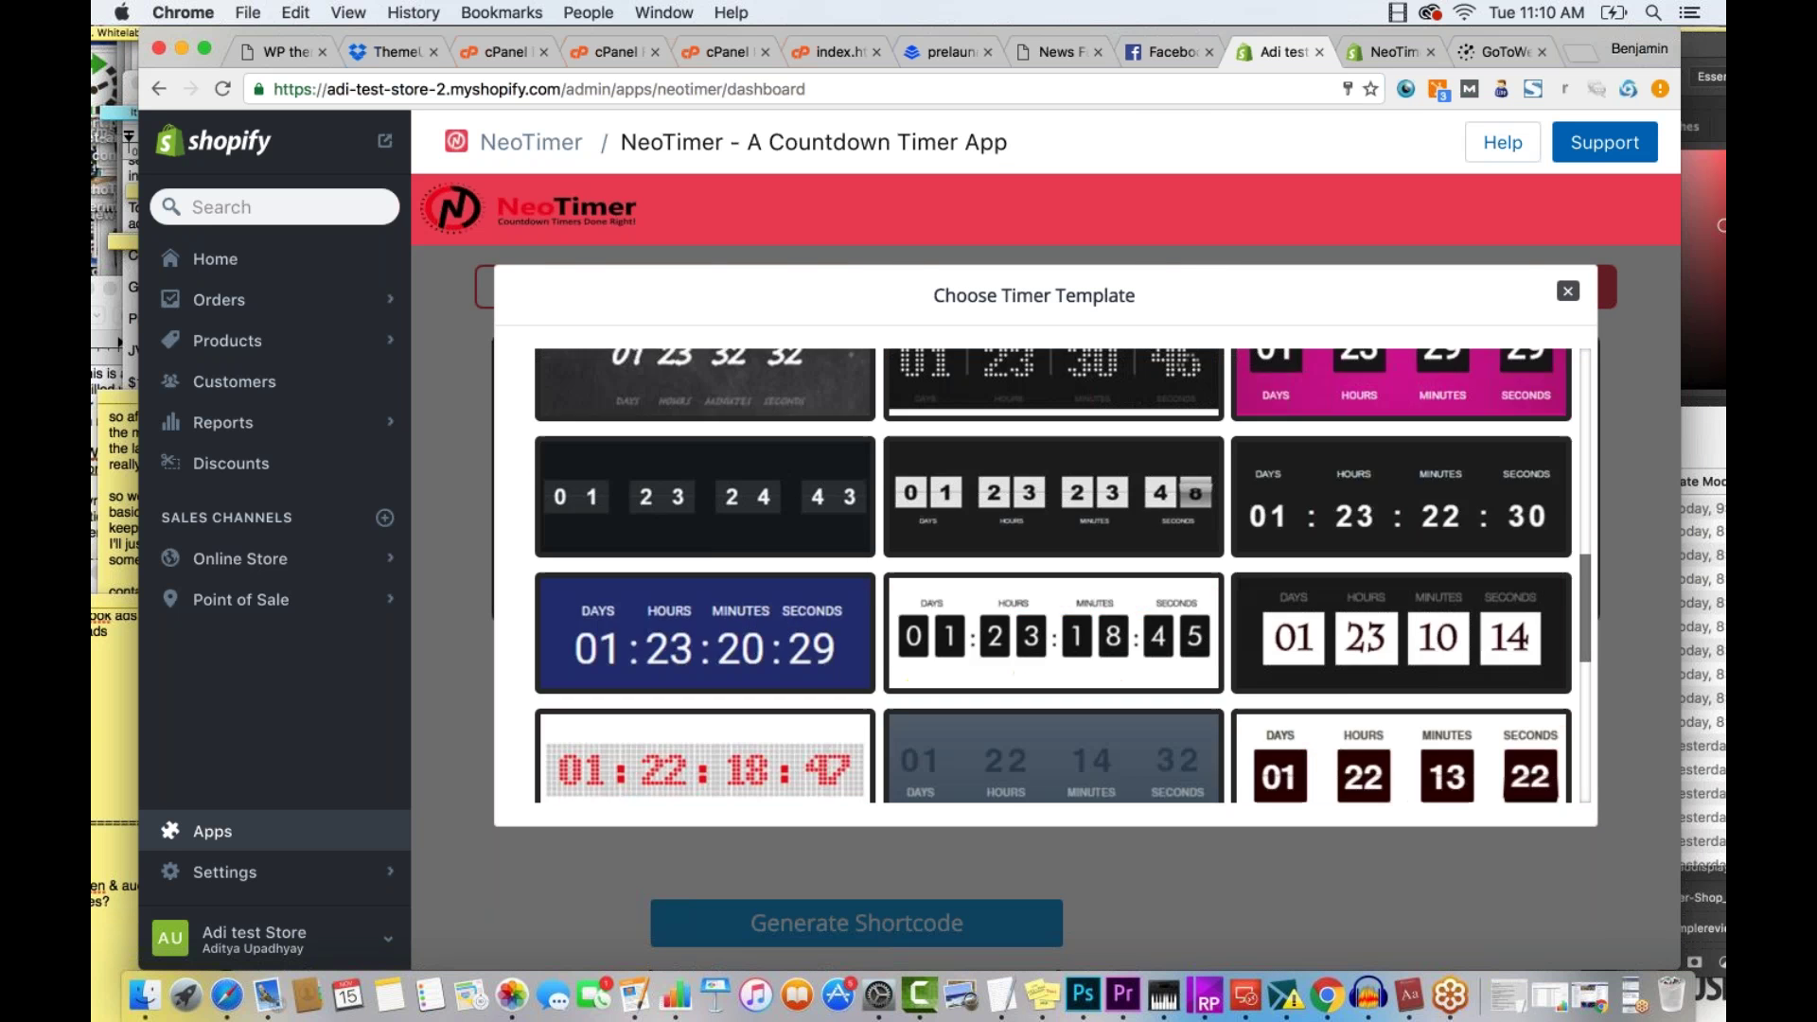
scroll(1054, 575, up, 7)
click(1568, 290)
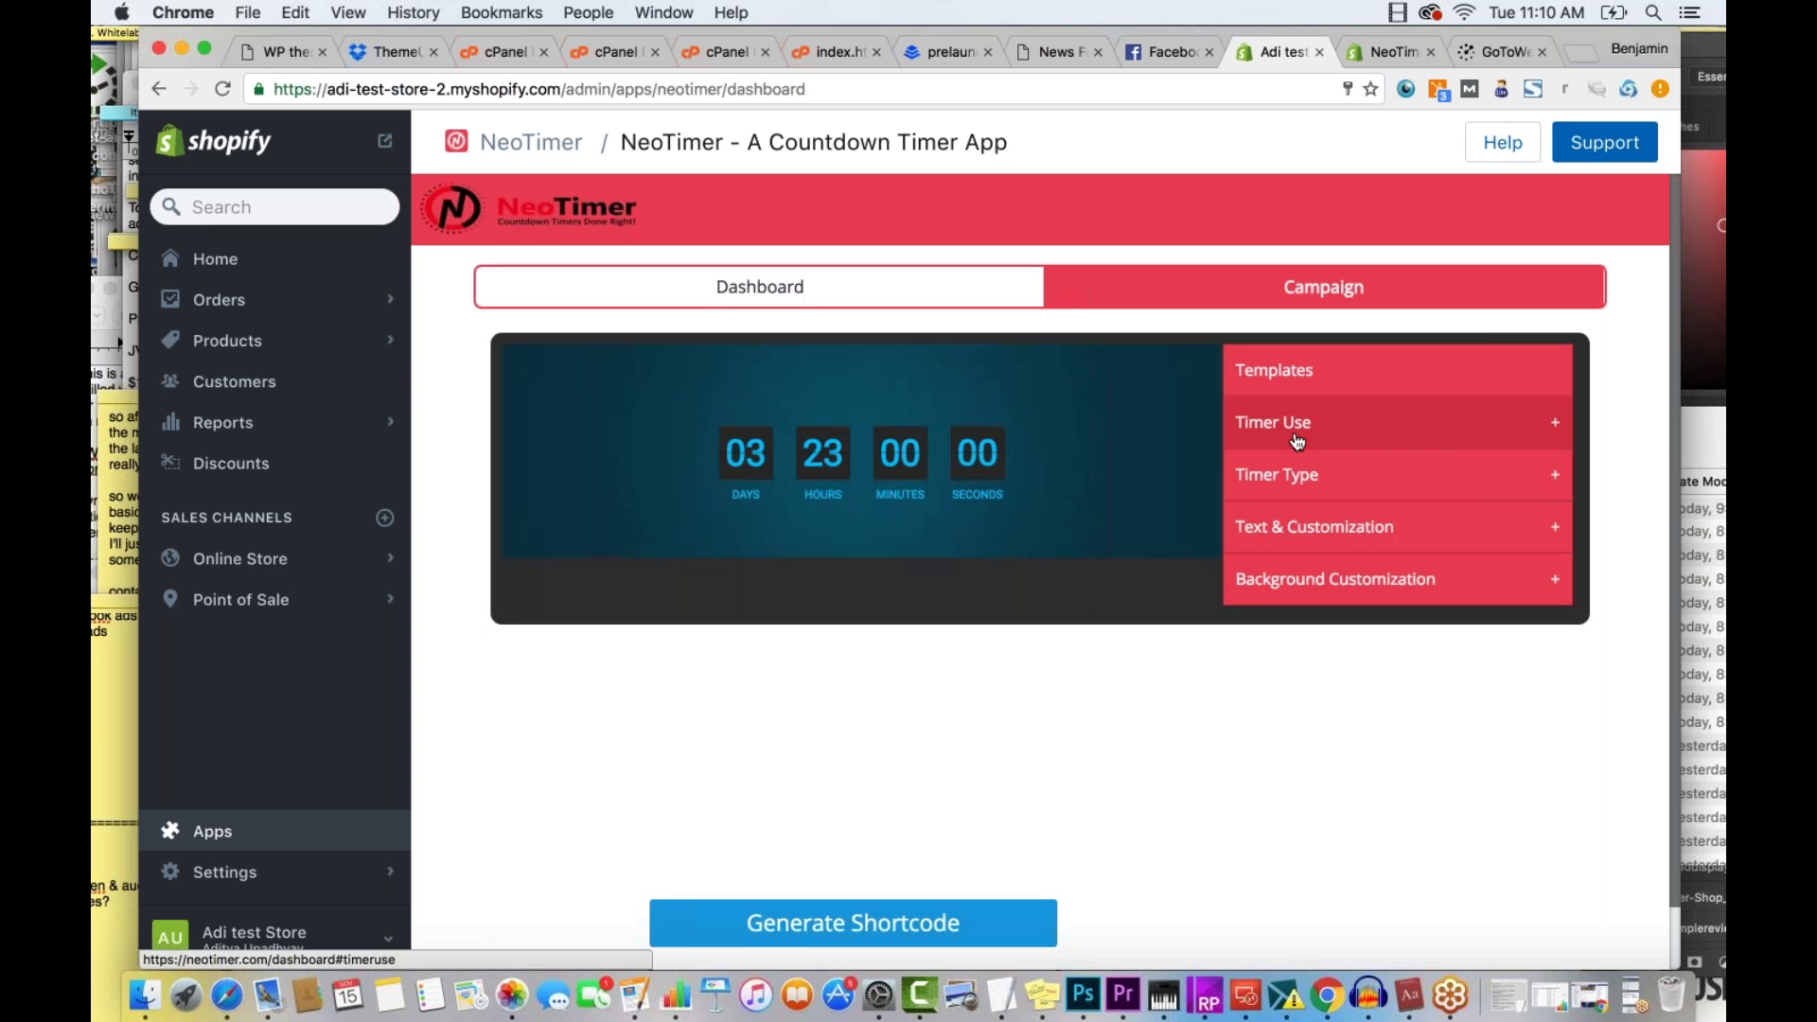
Look over the campaign's Timer Use, Timer Type and Background Customization options
click(1298, 442)
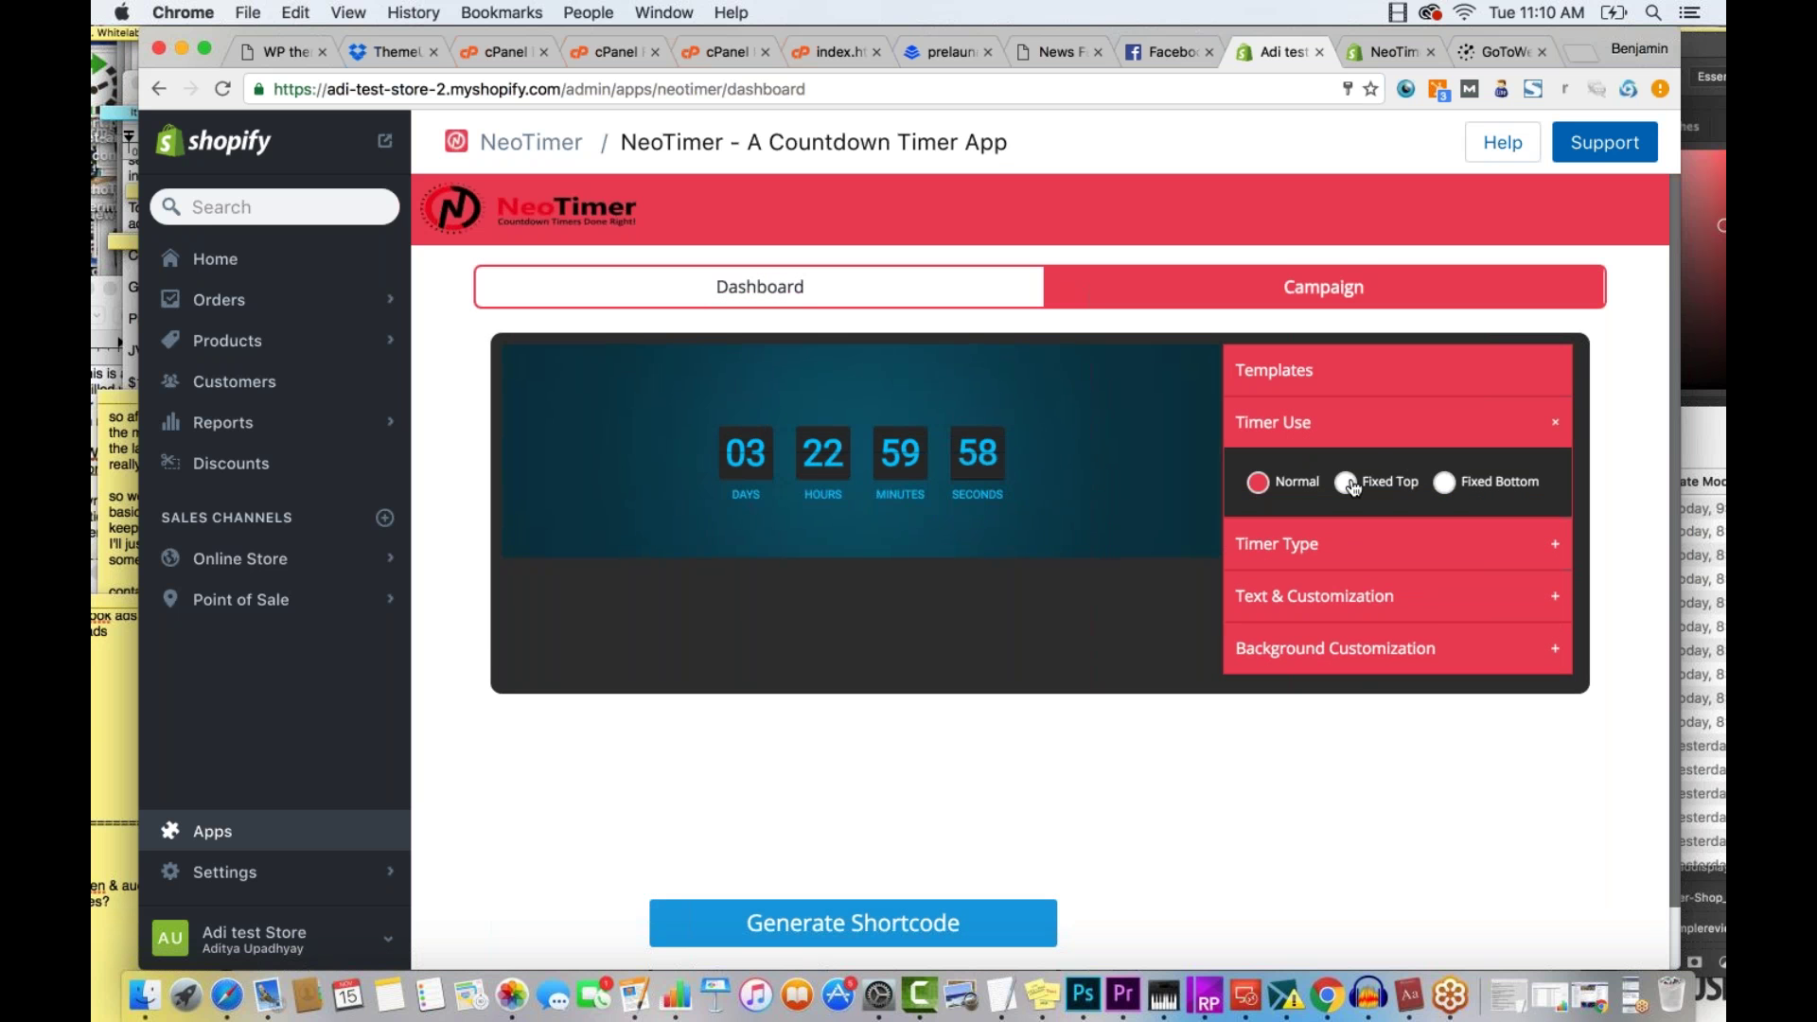
click(1306, 545)
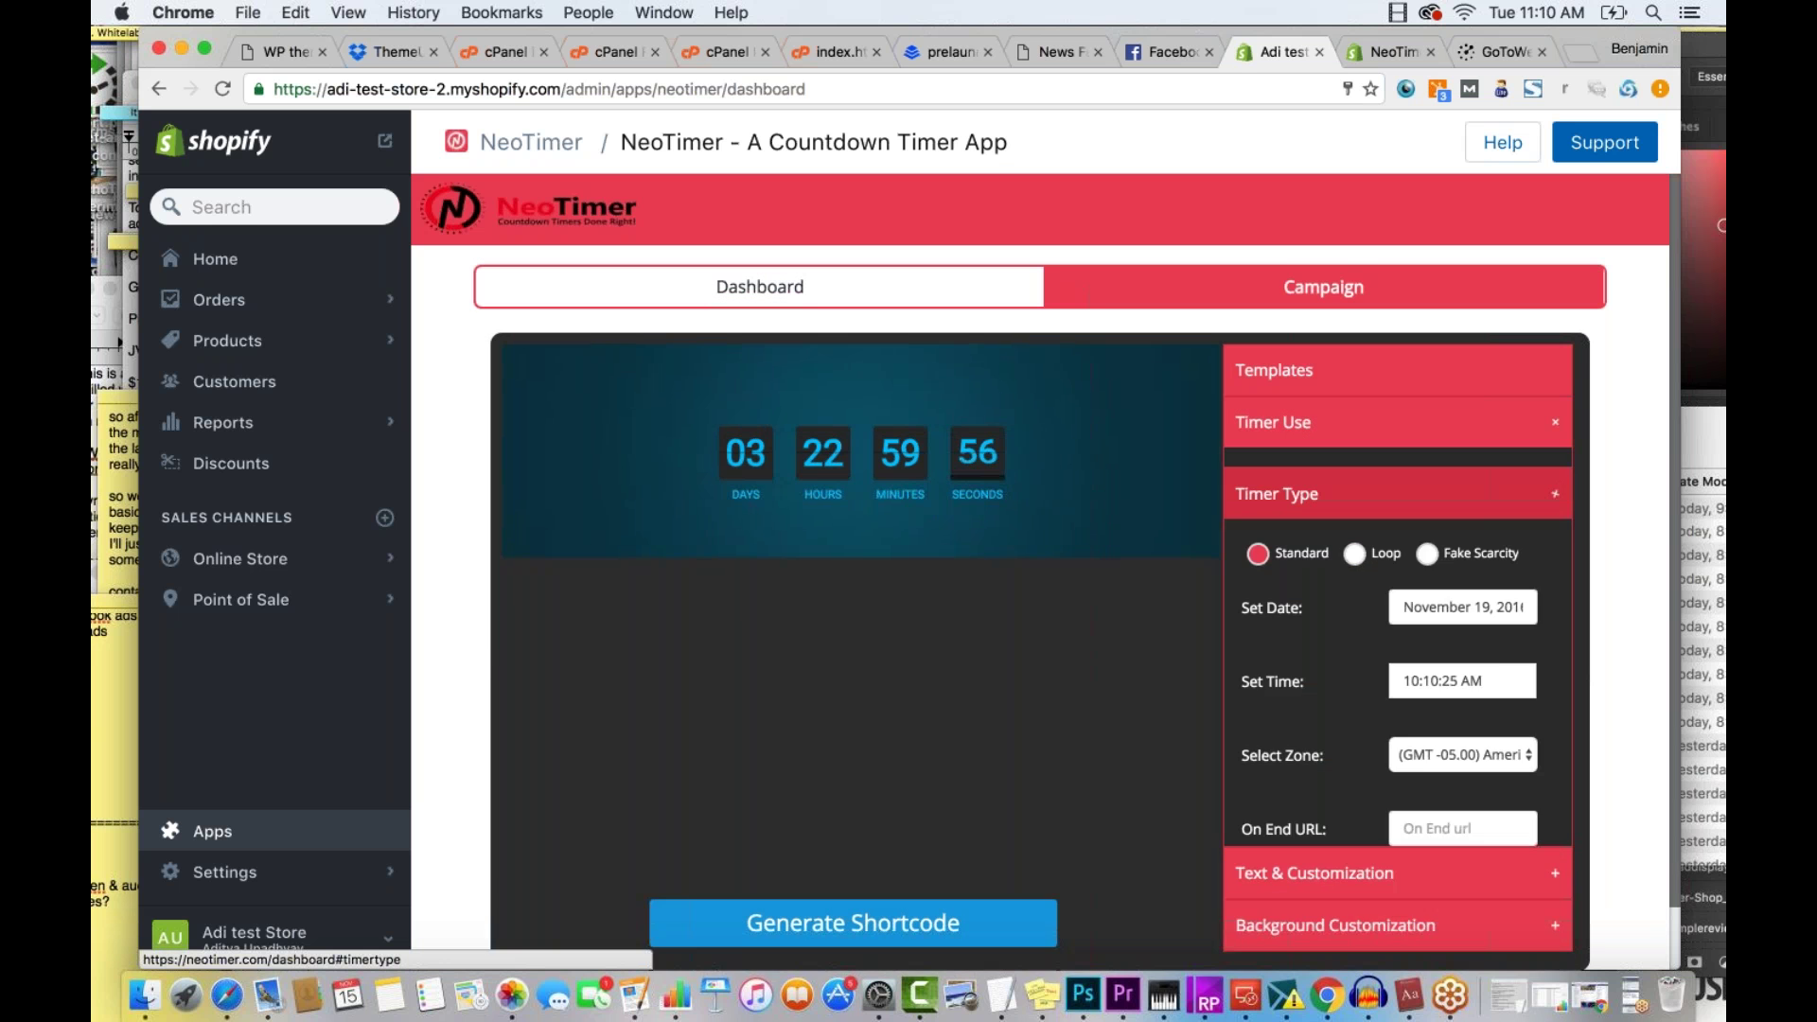
scroll(1328, 573, down, 3)
scroll(1329, 574, up, 2)
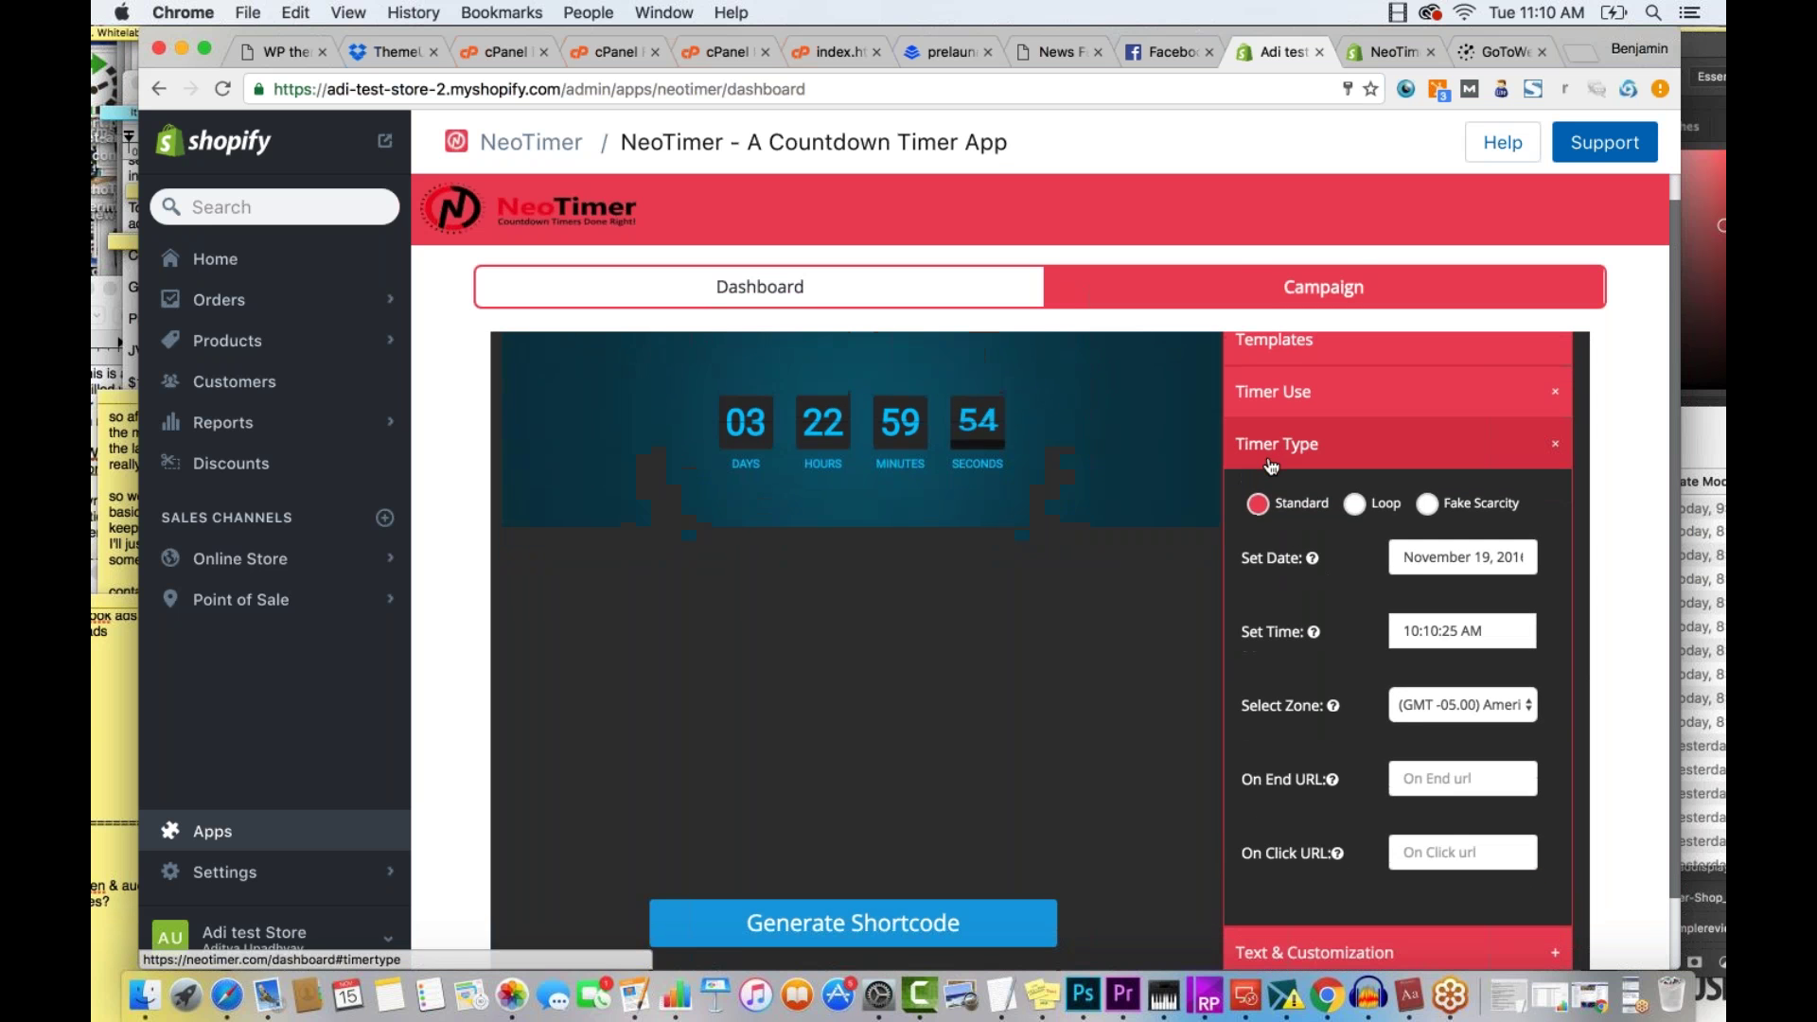
click(1271, 464)
click(1353, 552)
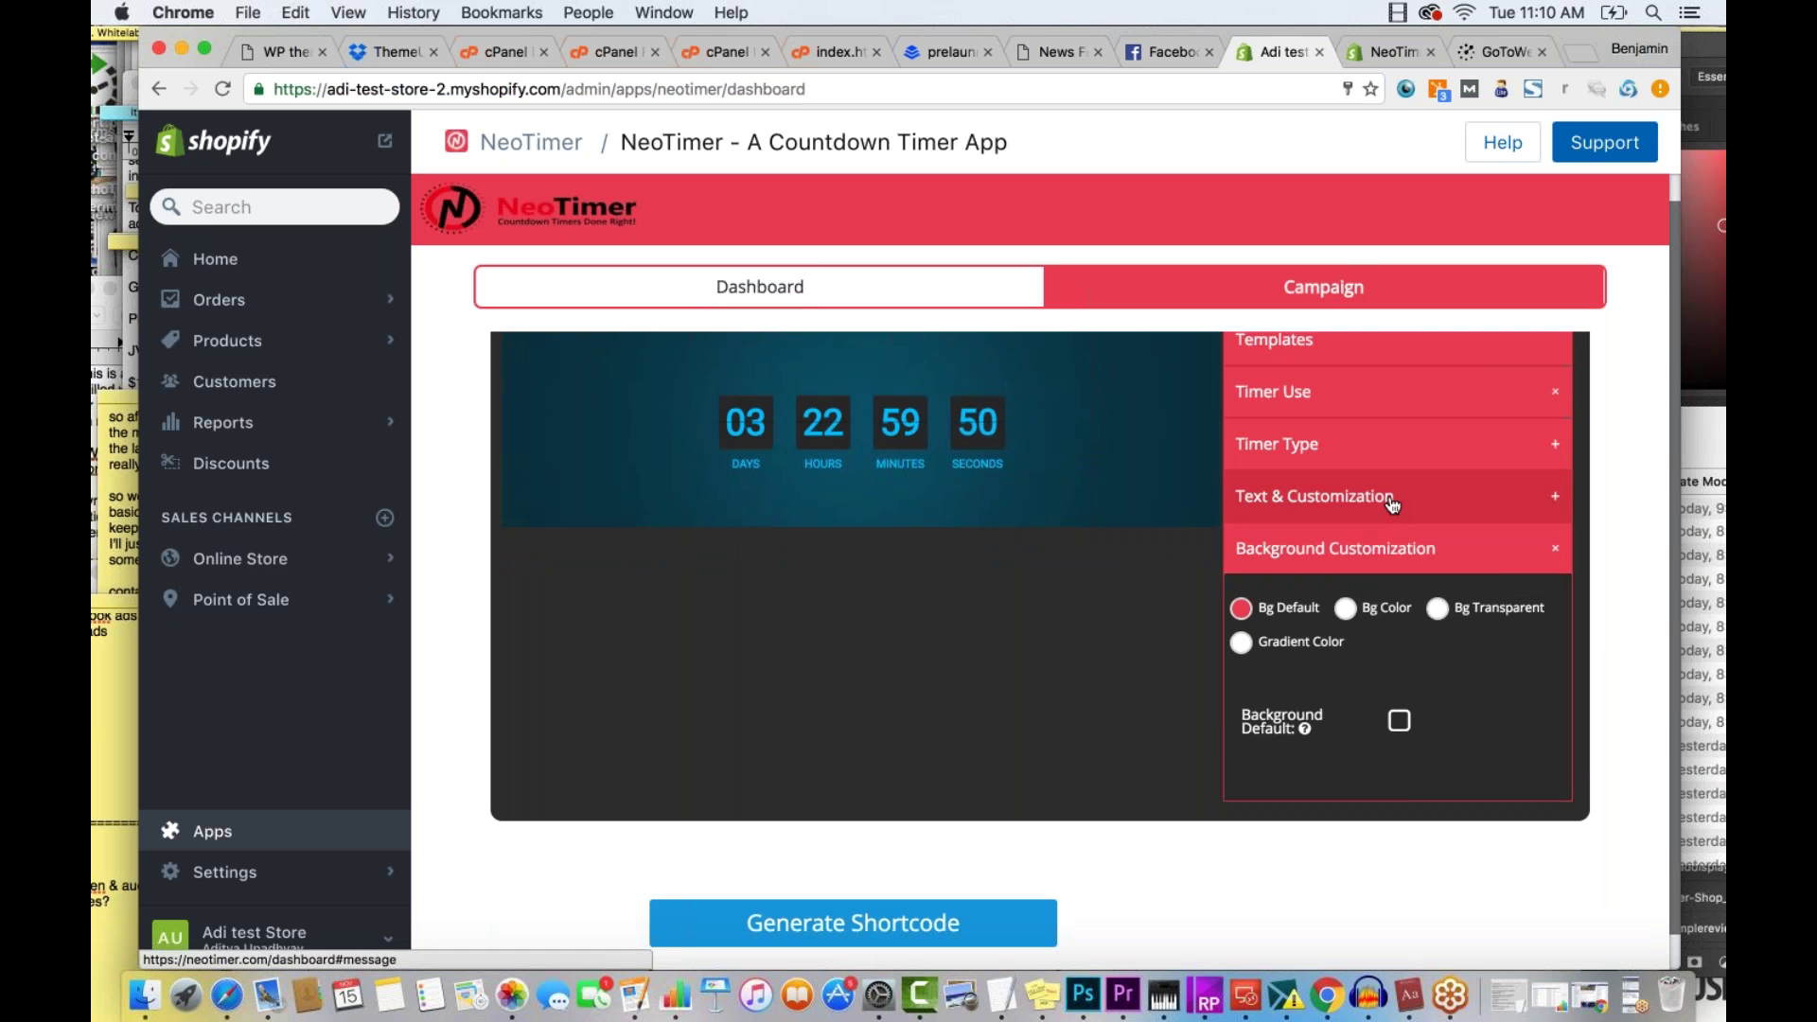
scroll(1392, 492, up, 1)
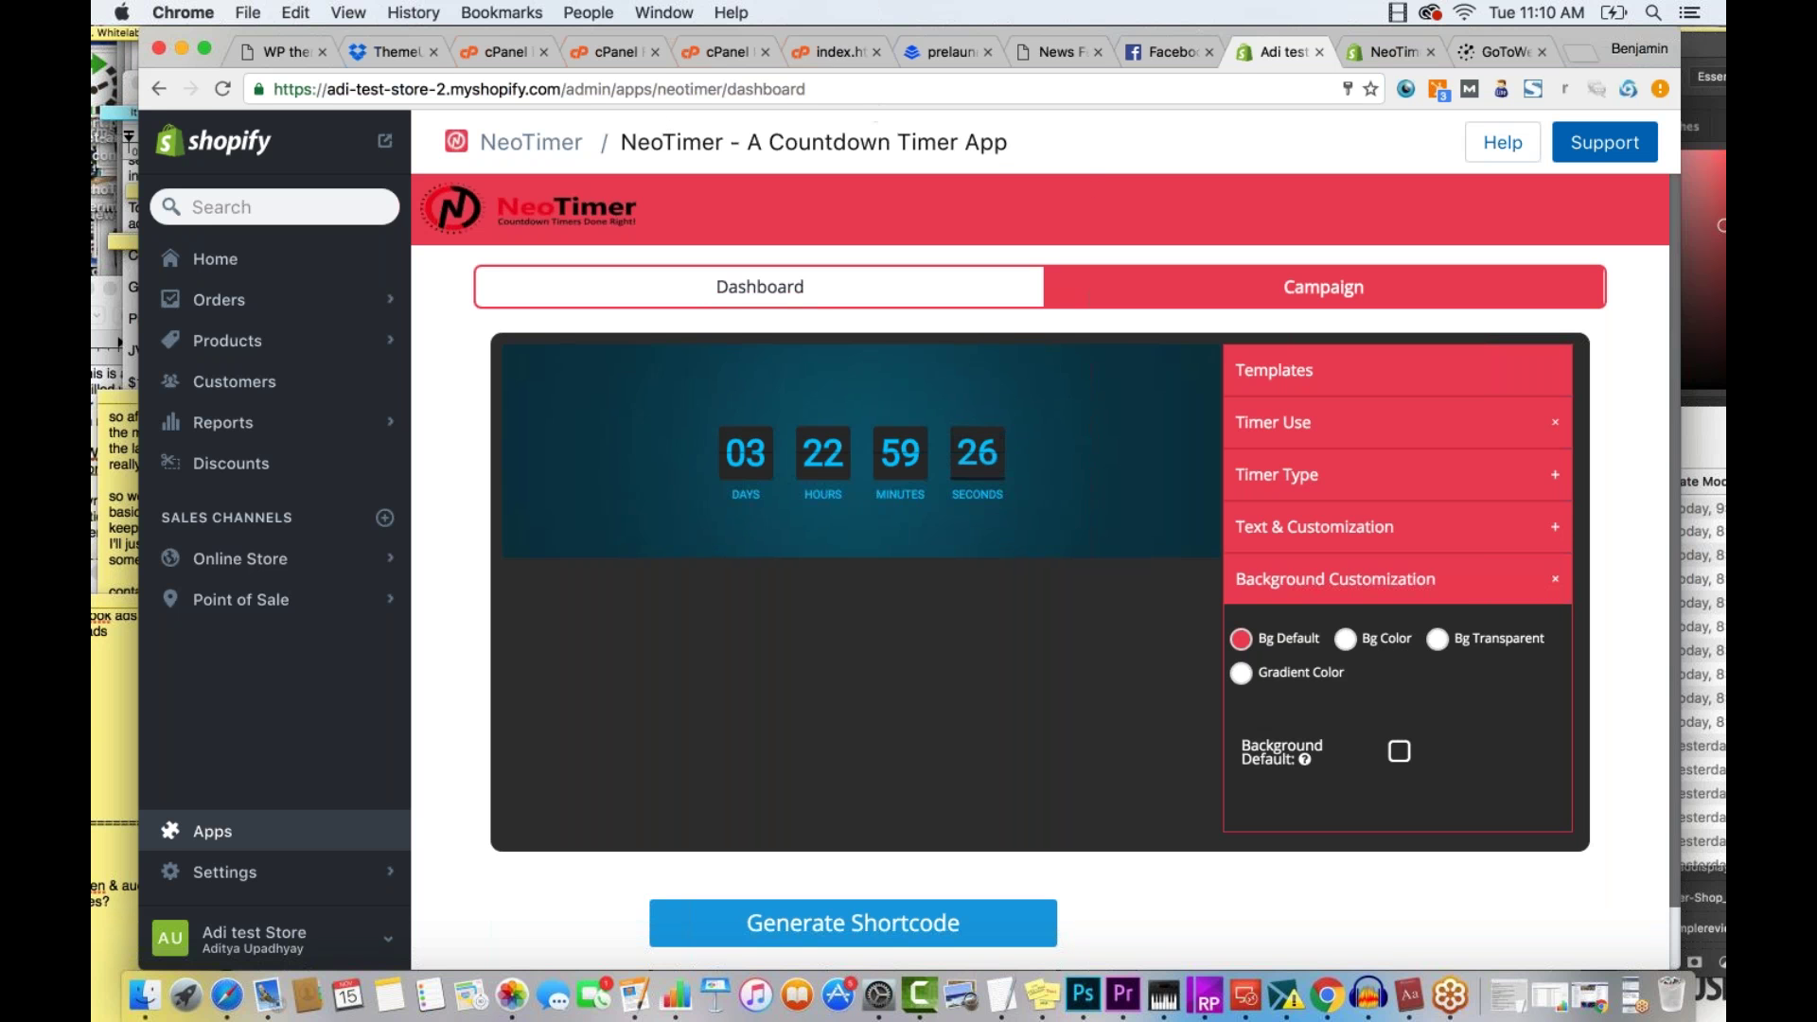
Try to load lead7.com/ads in place of the Dropbox document, and close that page
click(361, 55)
click(445, 89)
text(l)
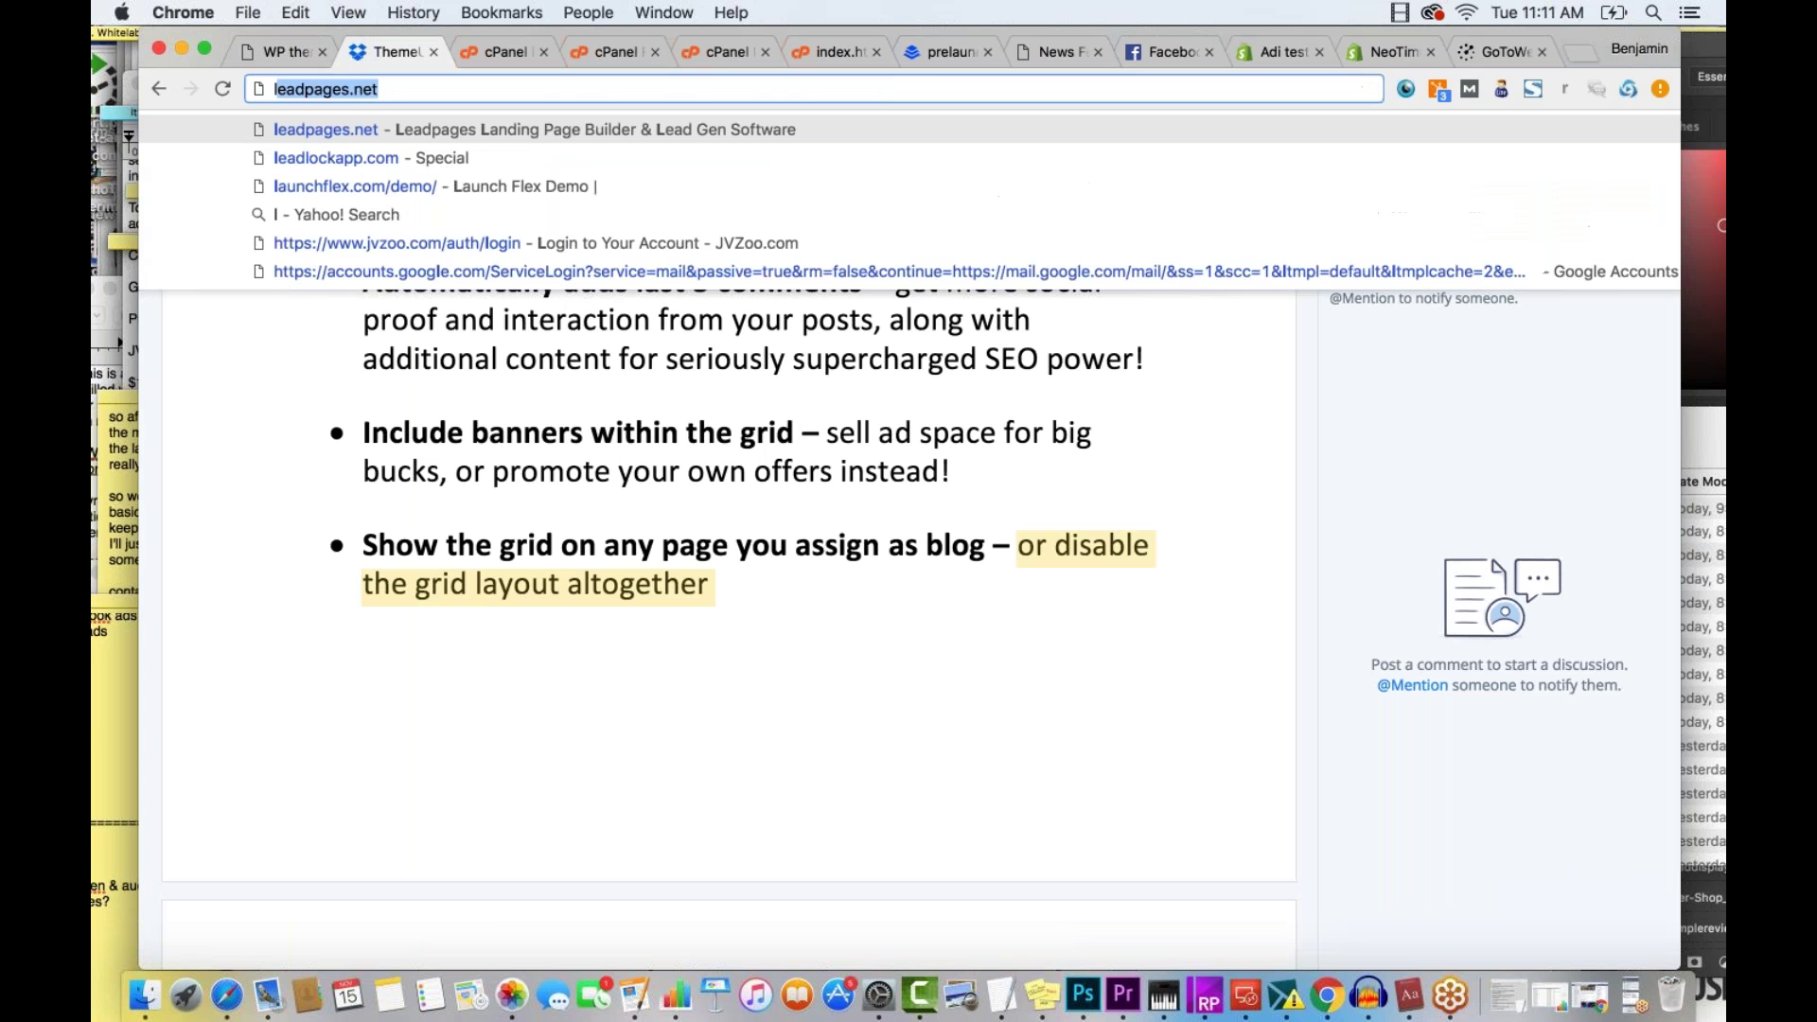
text(ead7.c)
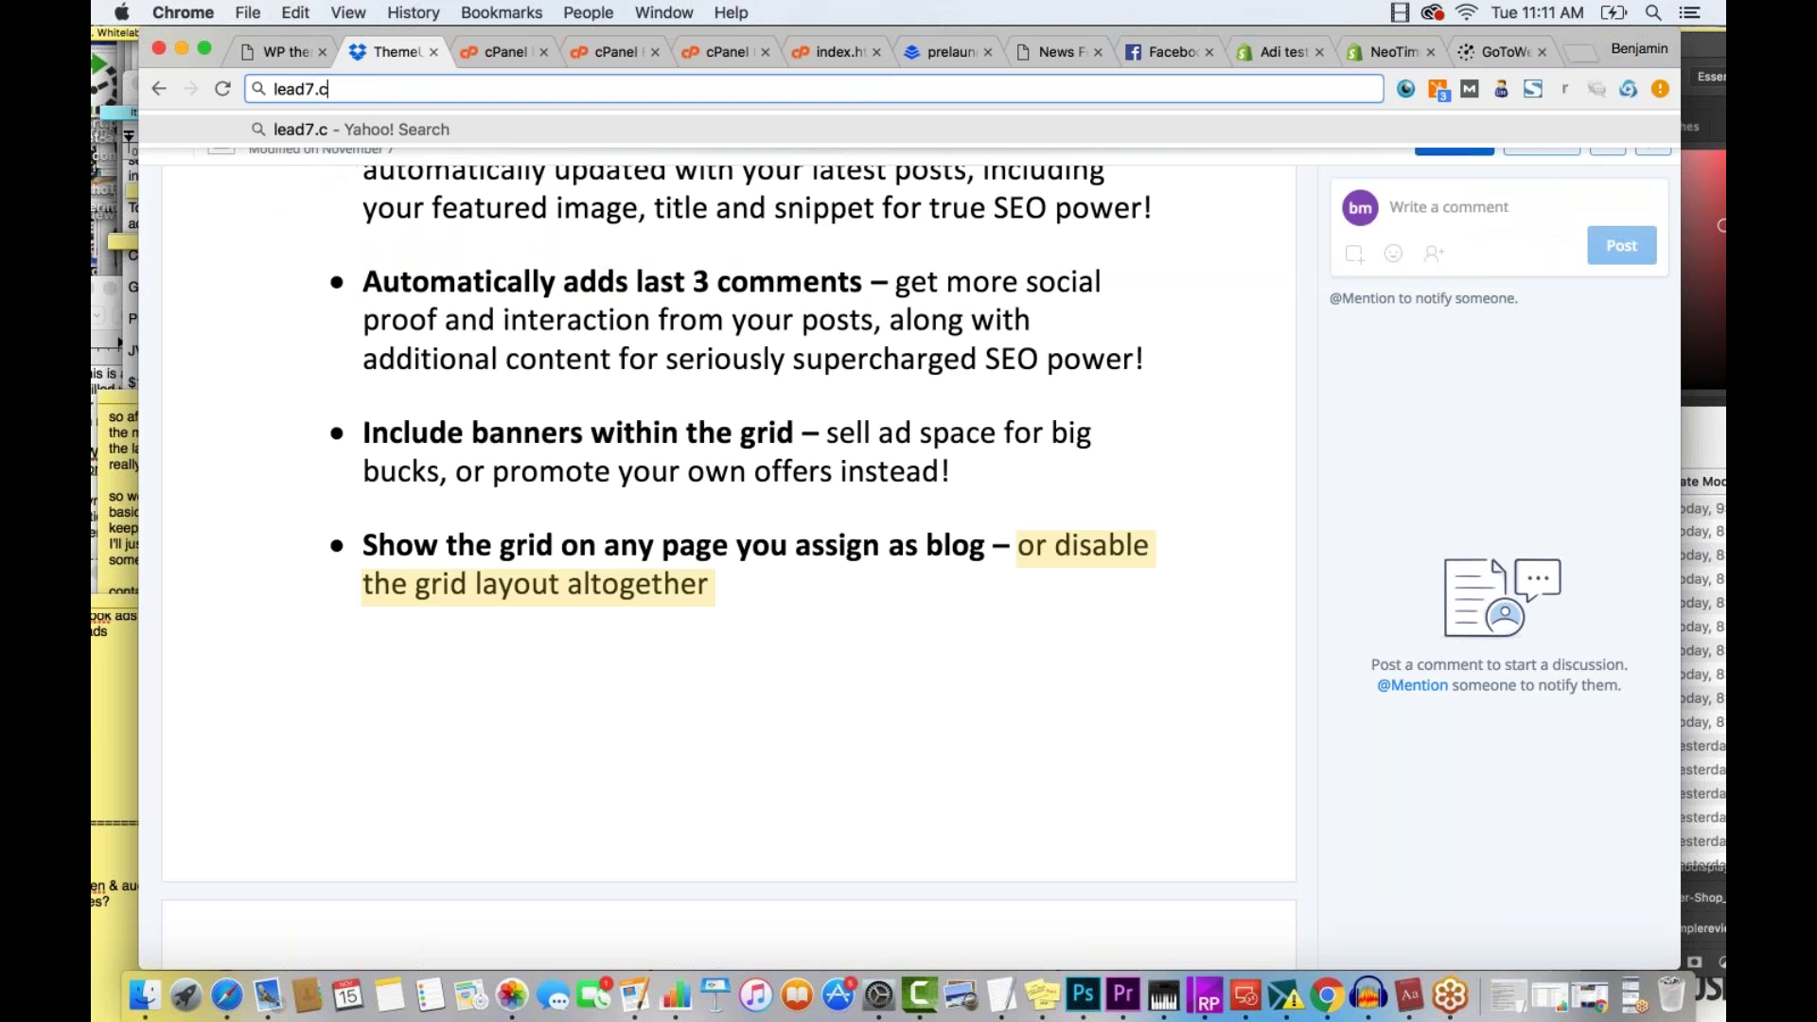
text(om/ads)
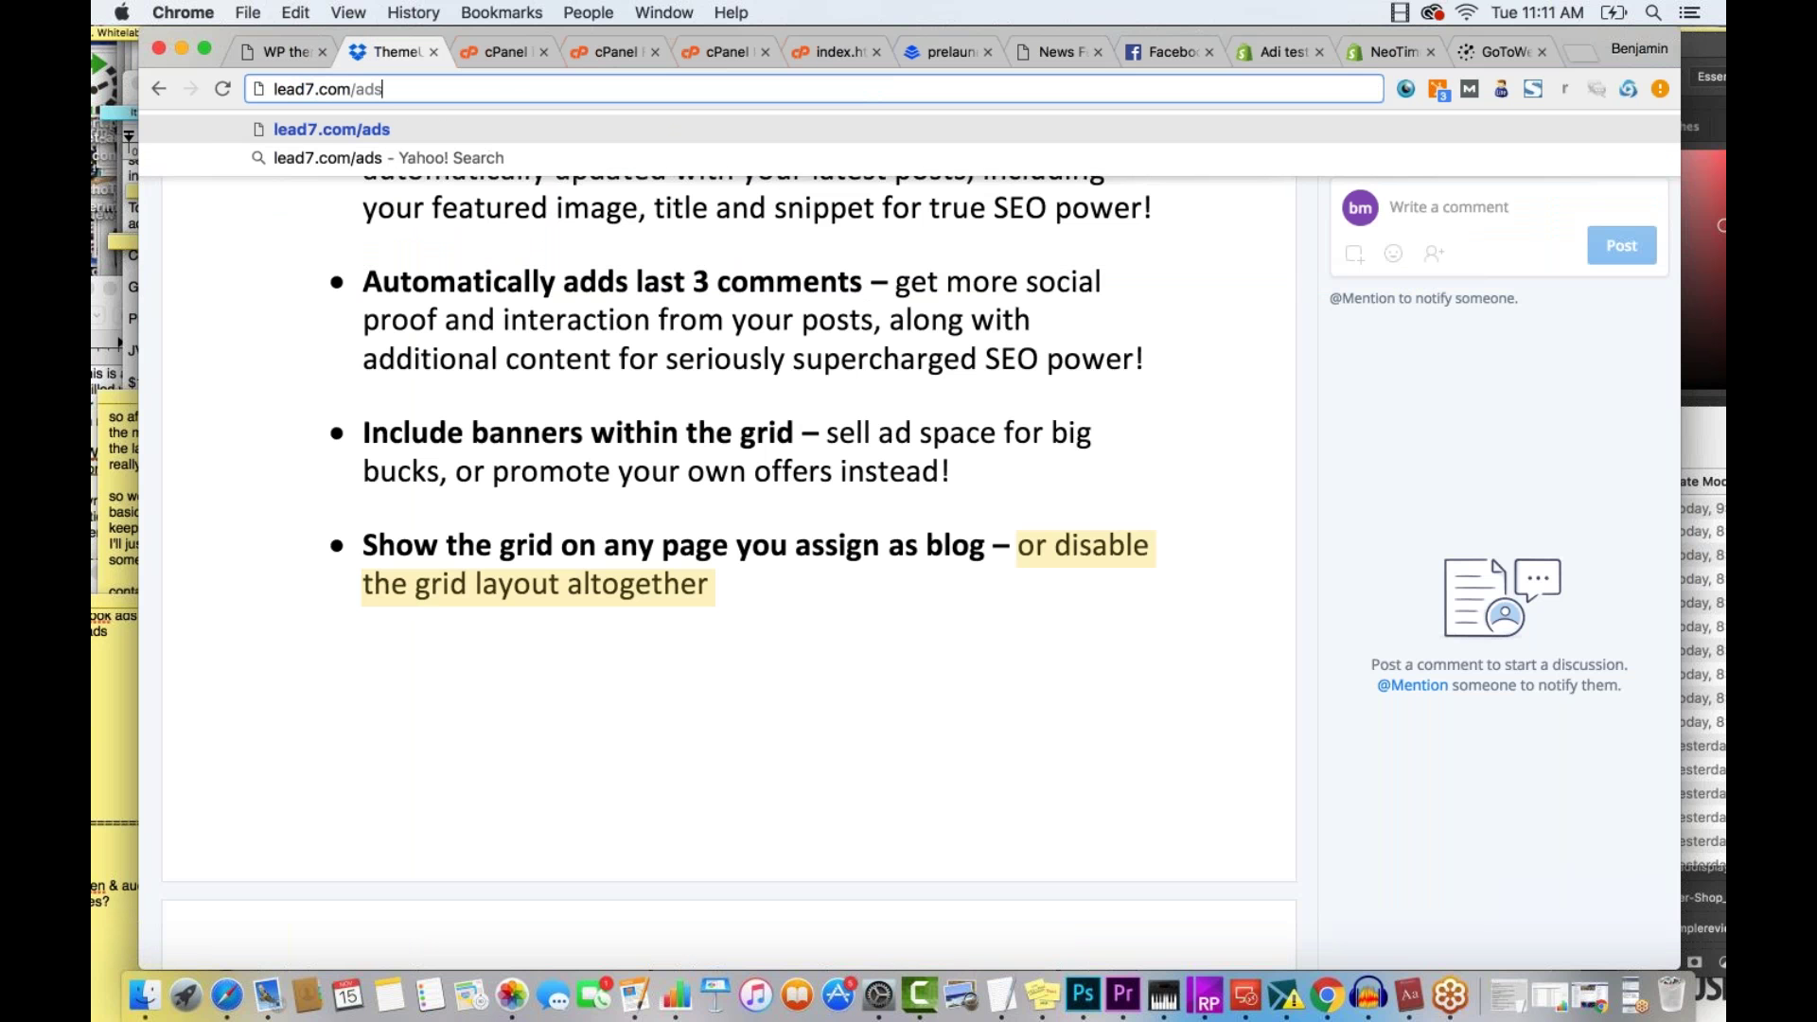
key(Return)
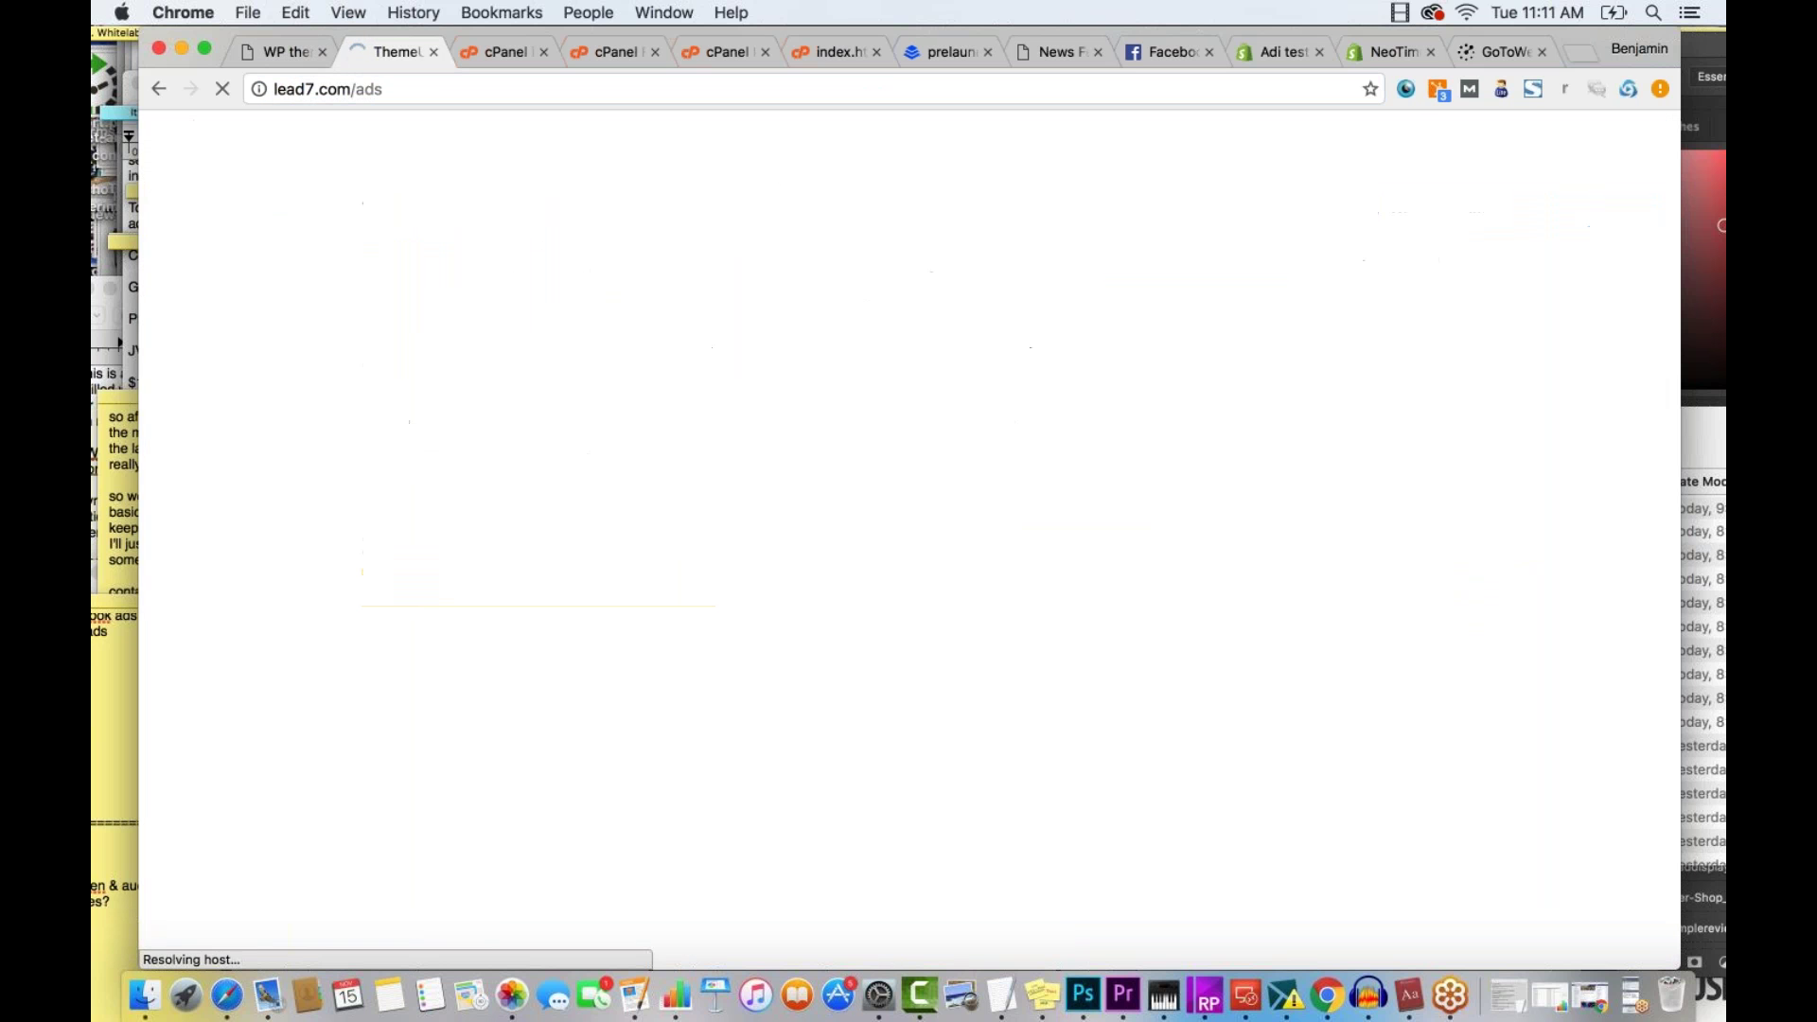
click(433, 51)
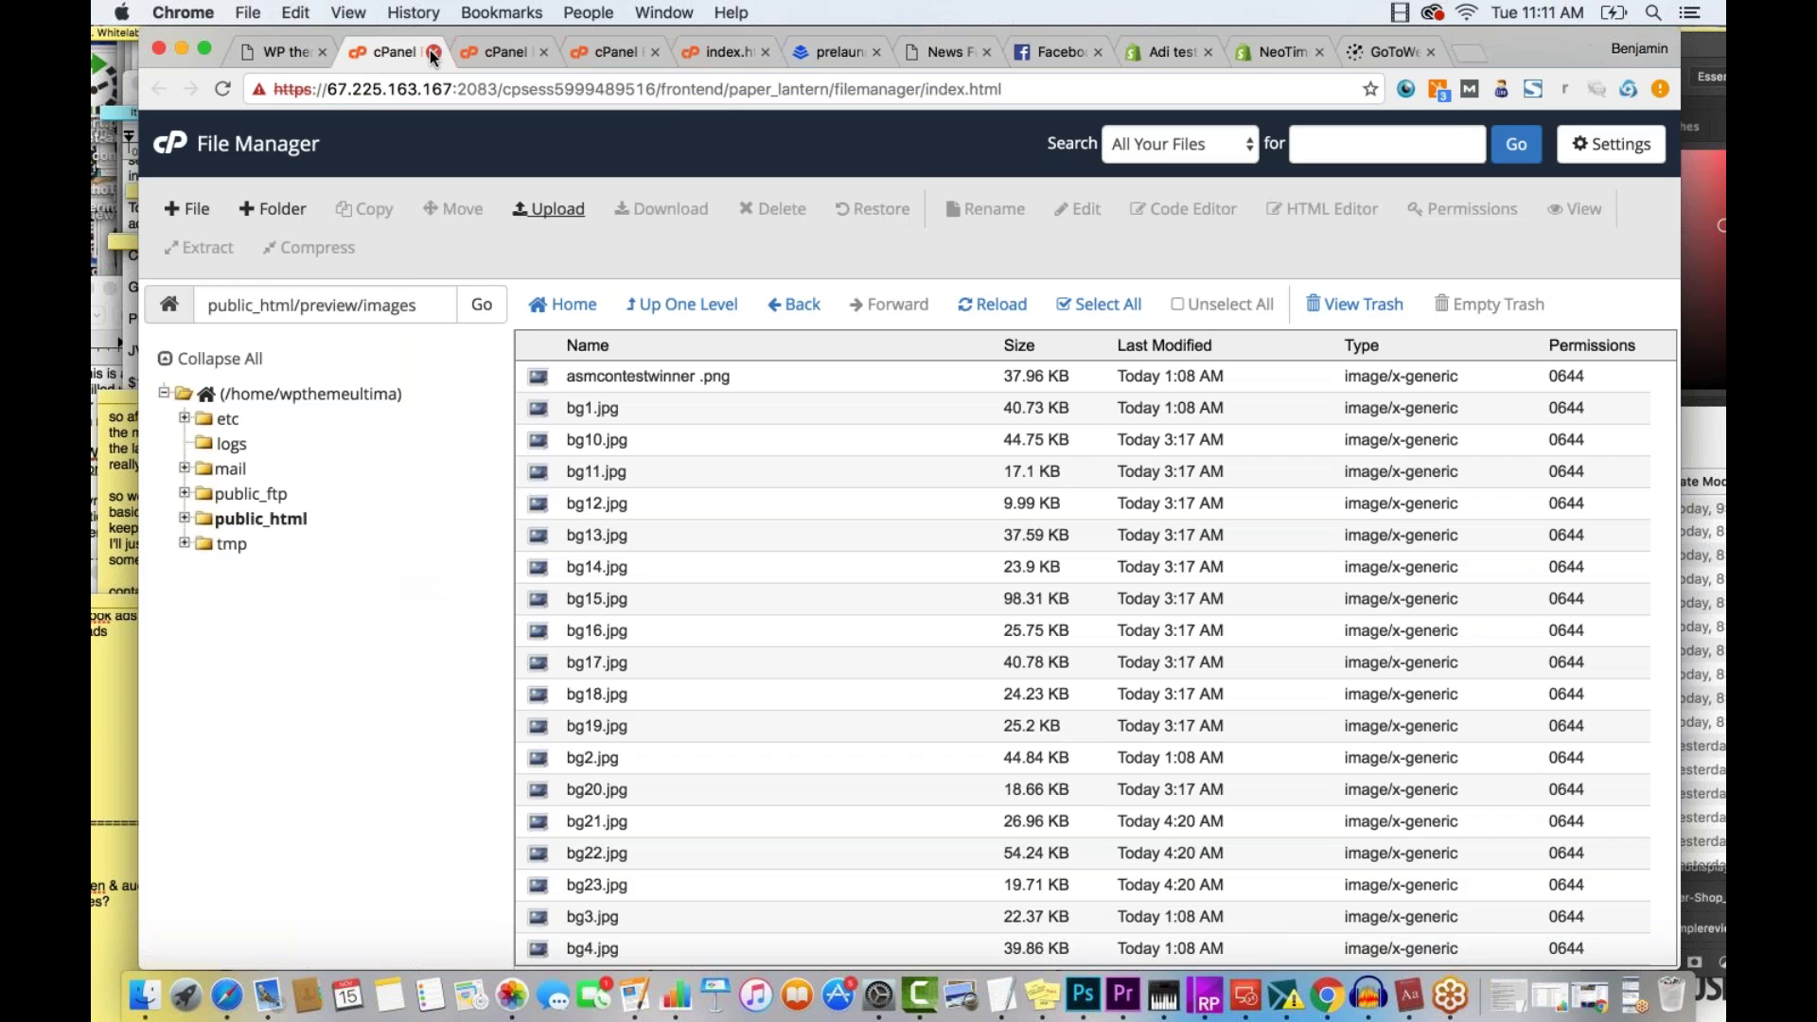
Switch to the LeadSeven Adsviser 2.0 bonus page and review its launch discount, demo video and three-step explanation
click(1255, 52)
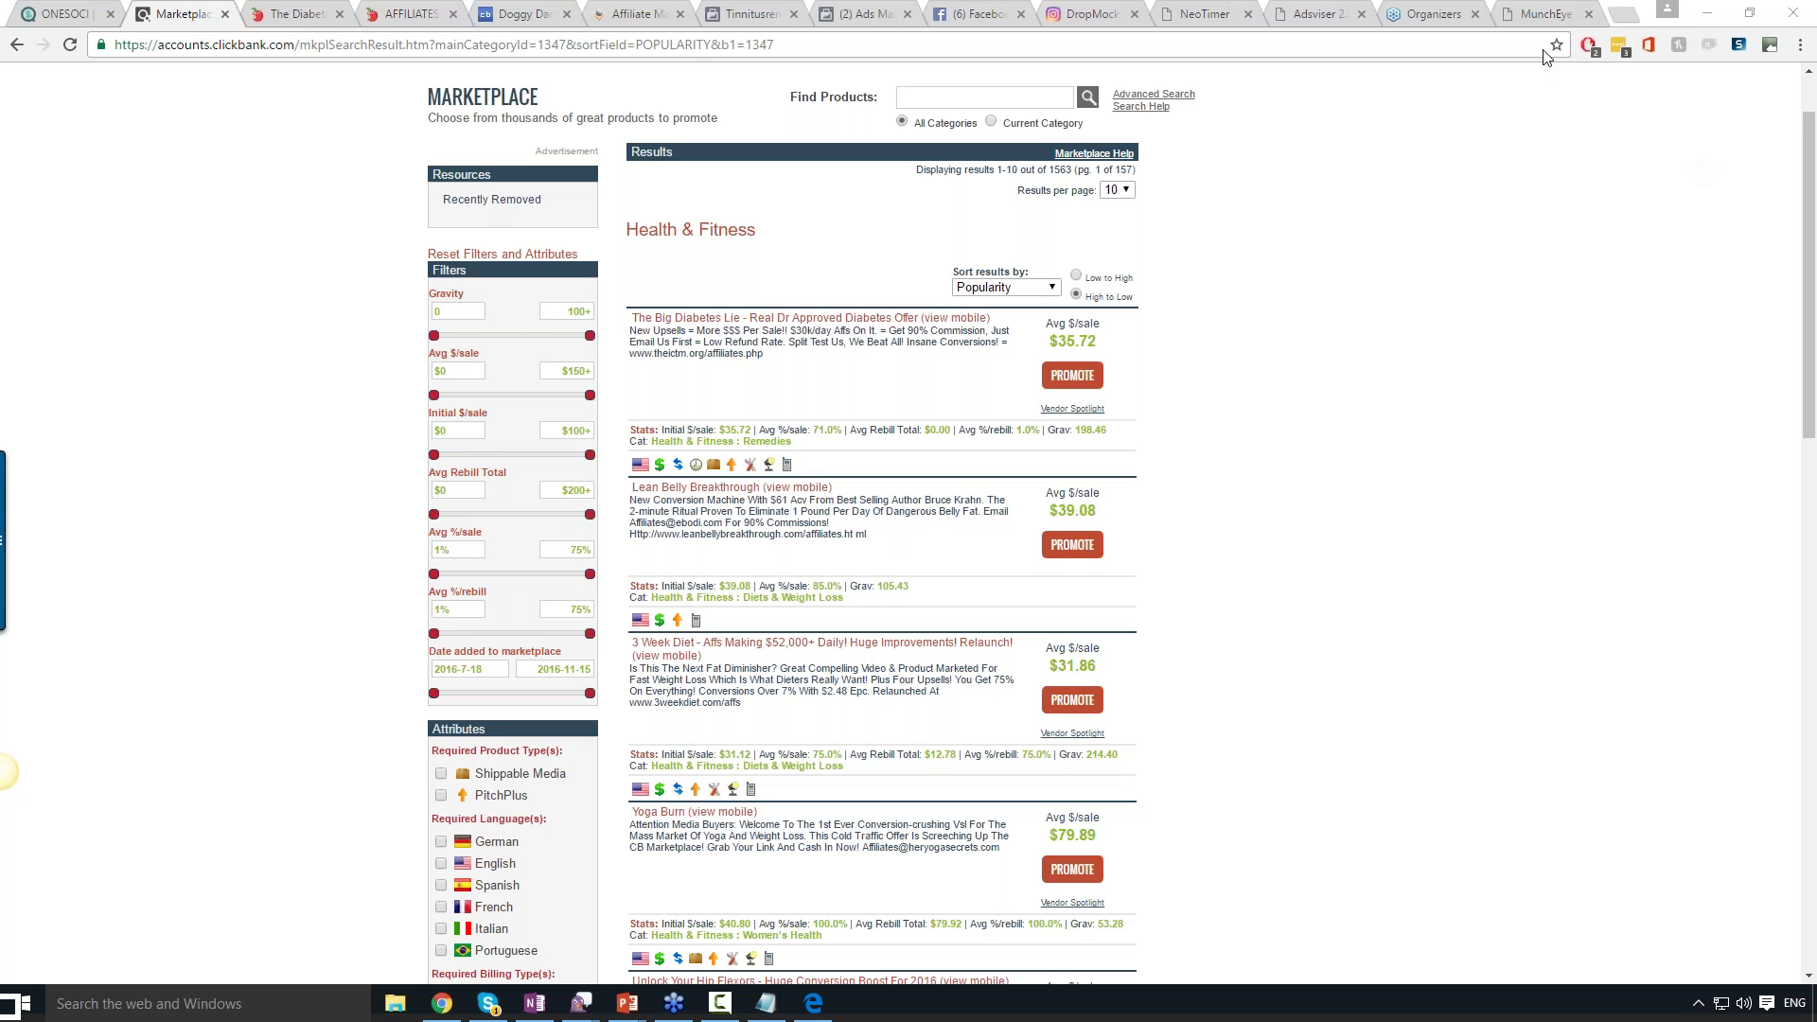
click(1319, 17)
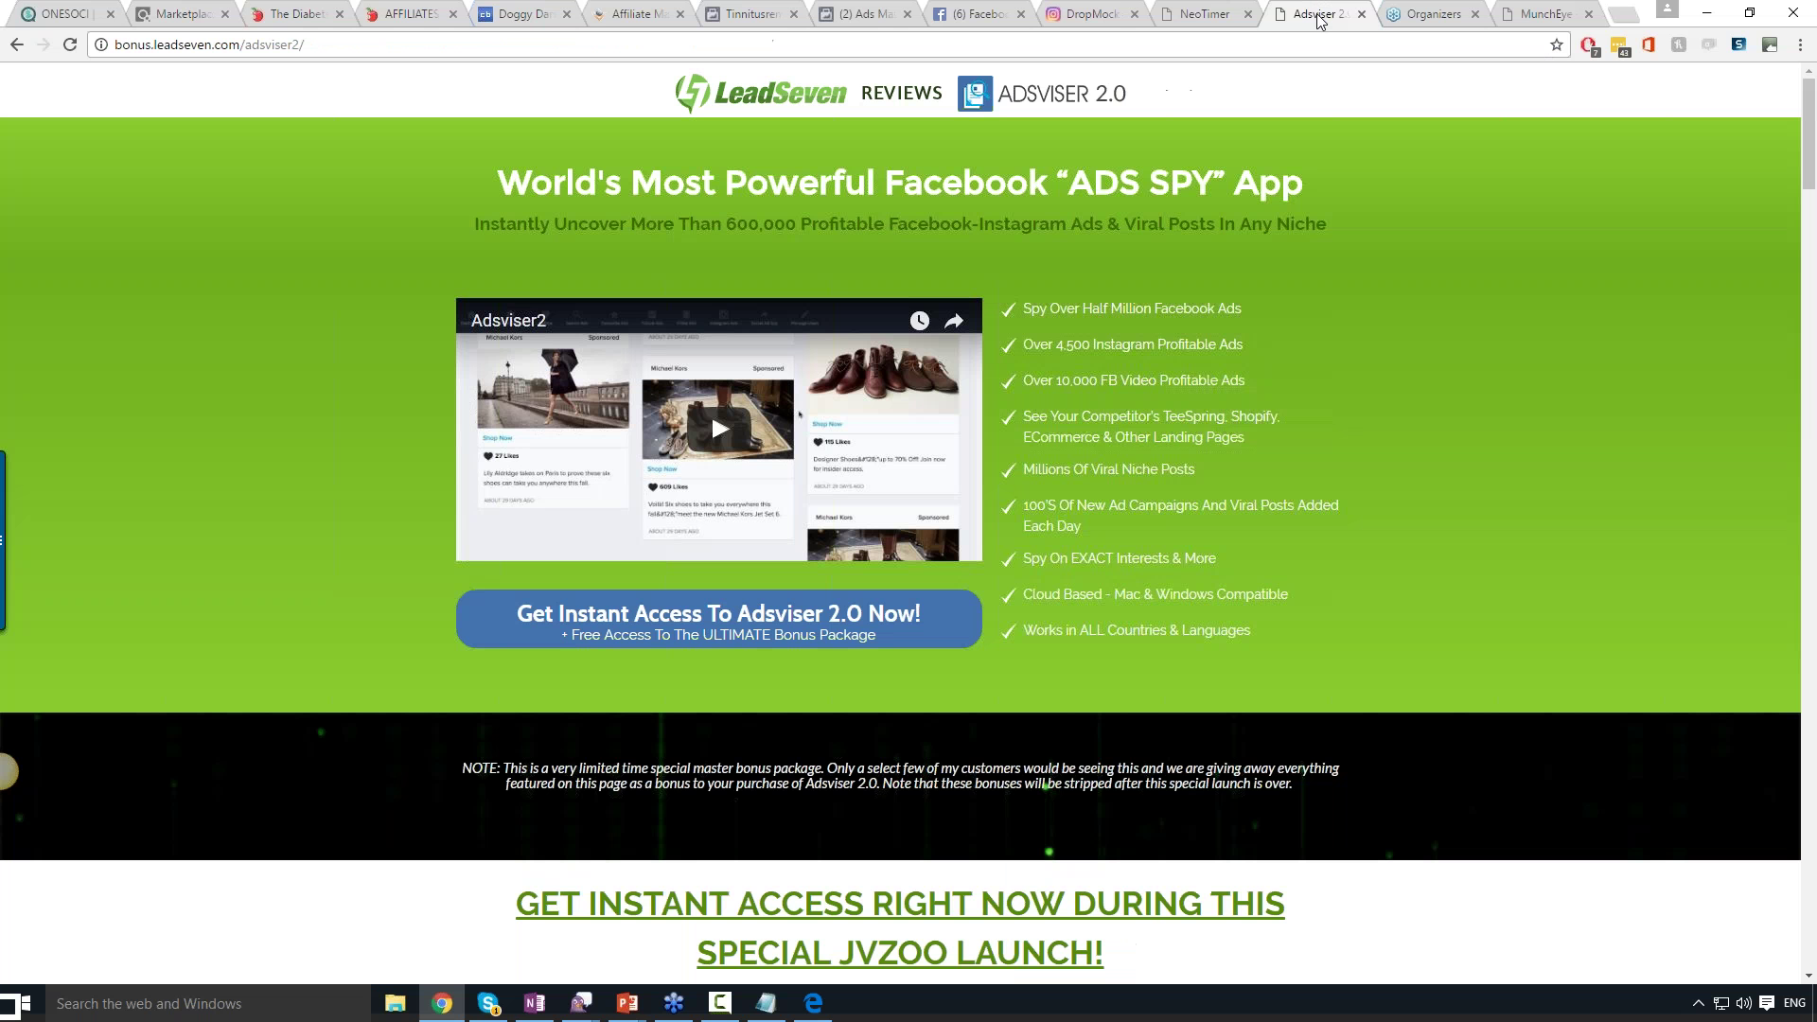
scroll(1215, 394, down, 7)
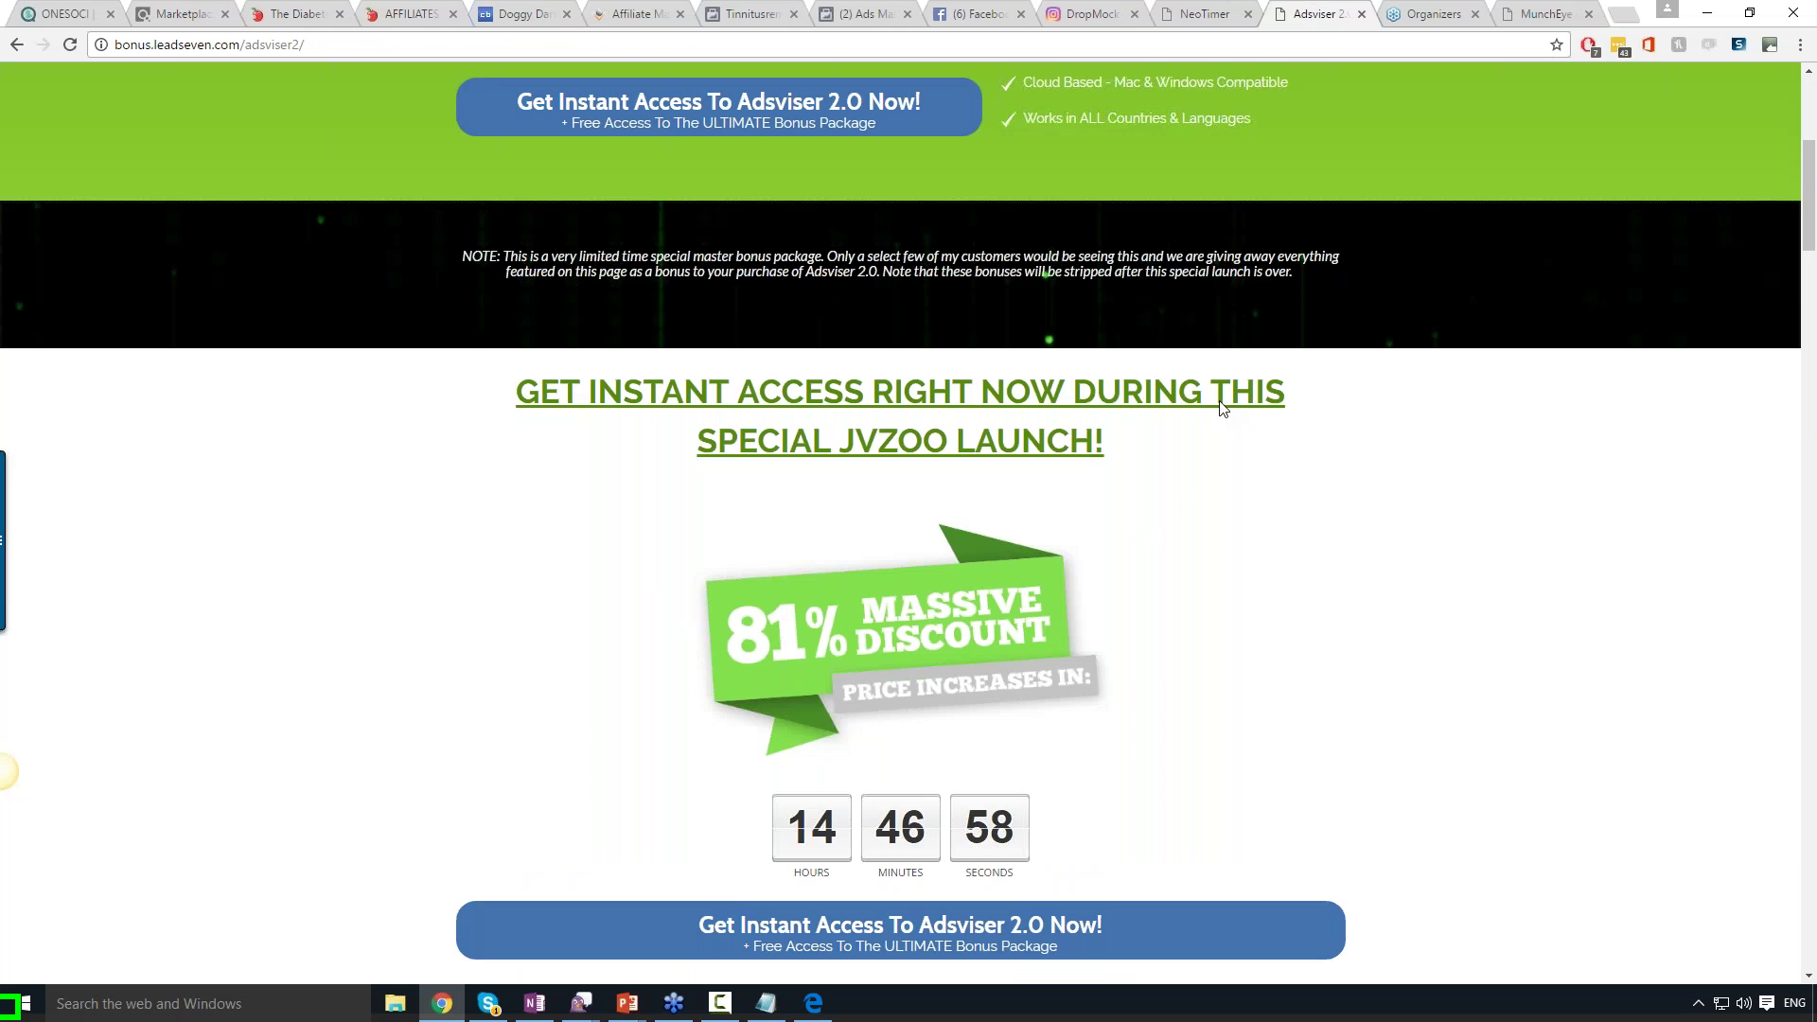
scroll(1216, 394, down, 9)
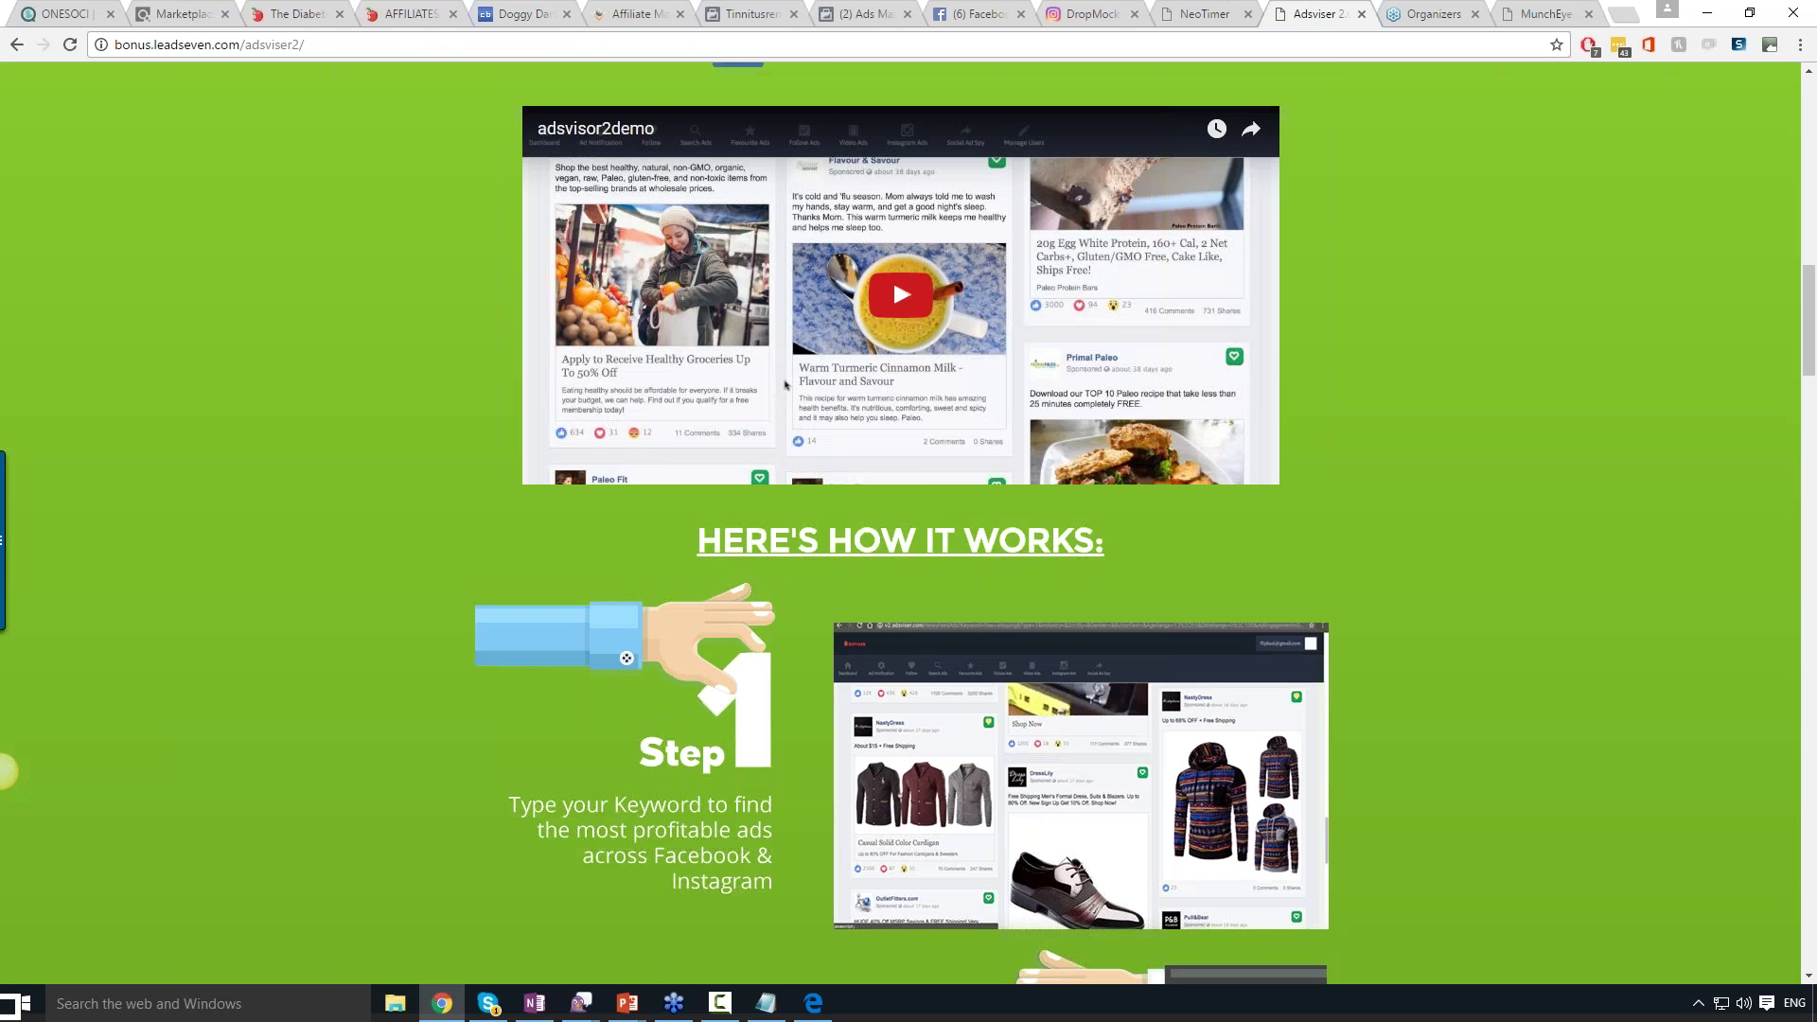
scroll(1212, 407, down, 7)
scroll(1209, 401, down, 4)
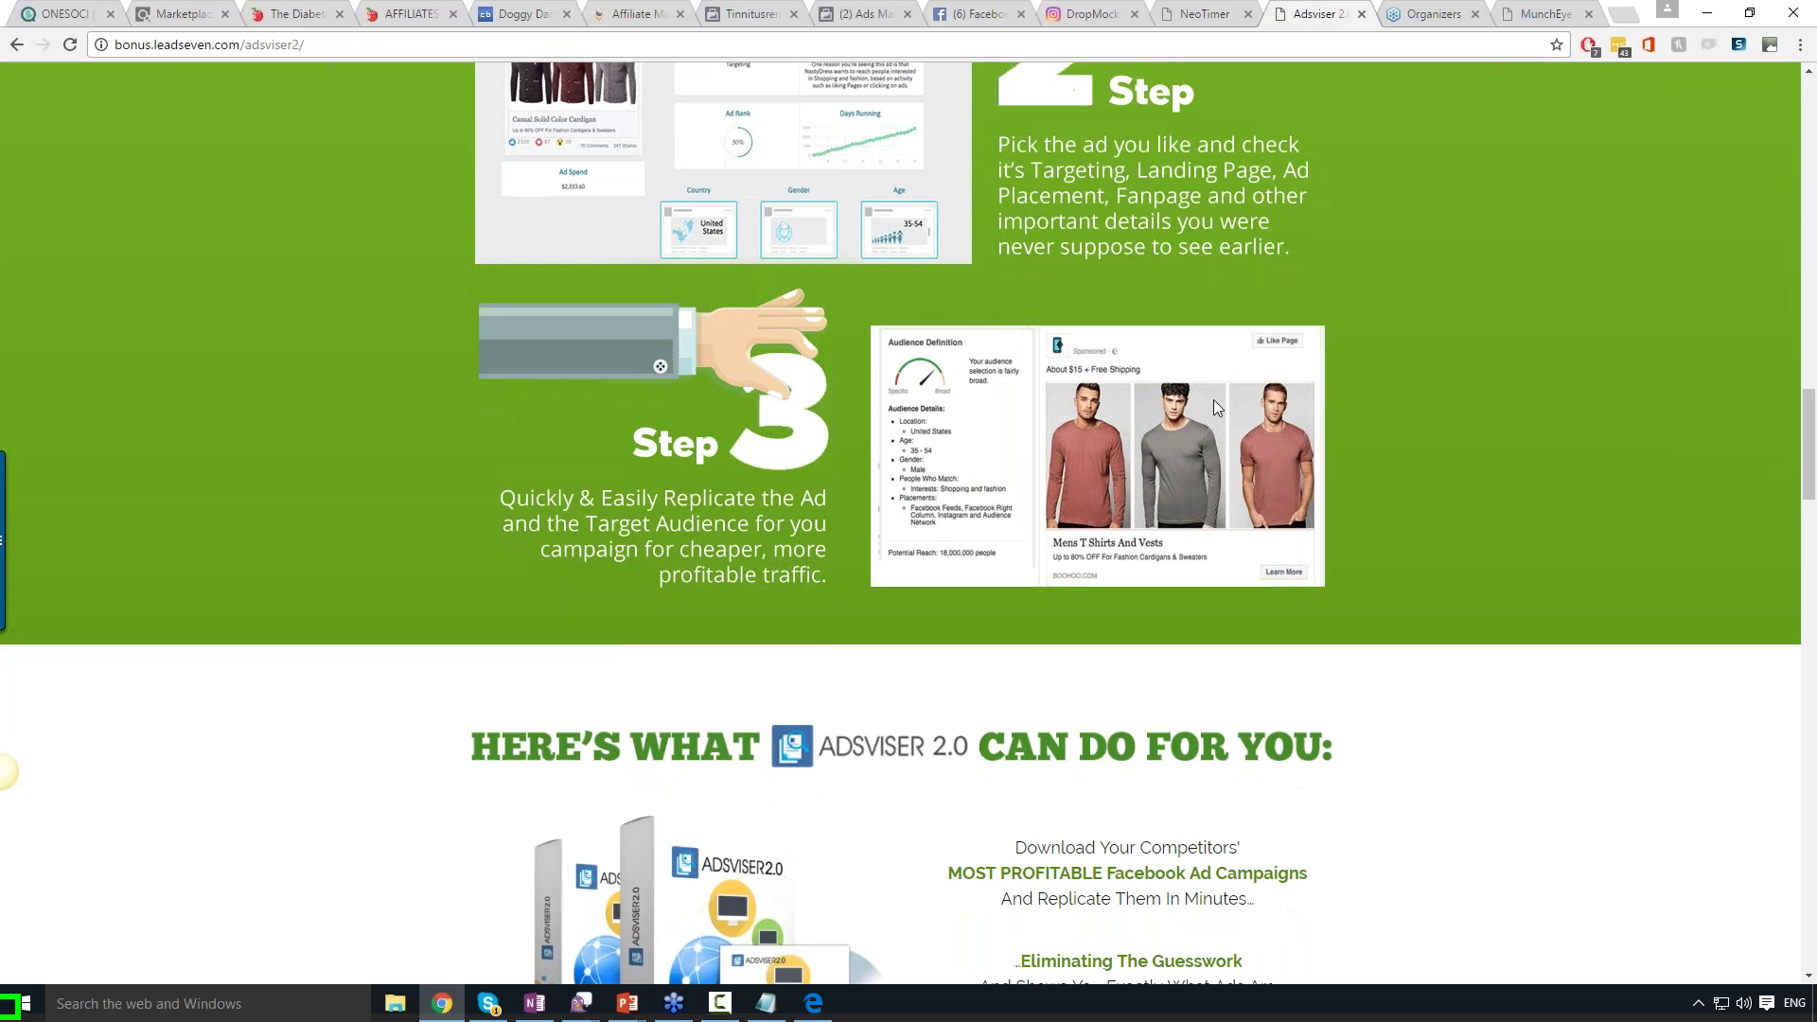
Review the sections on what Adsviser 2.0 can do and what it can be used for
scroll(1214, 399, down, 5)
scroll(1215, 405, down, 3)
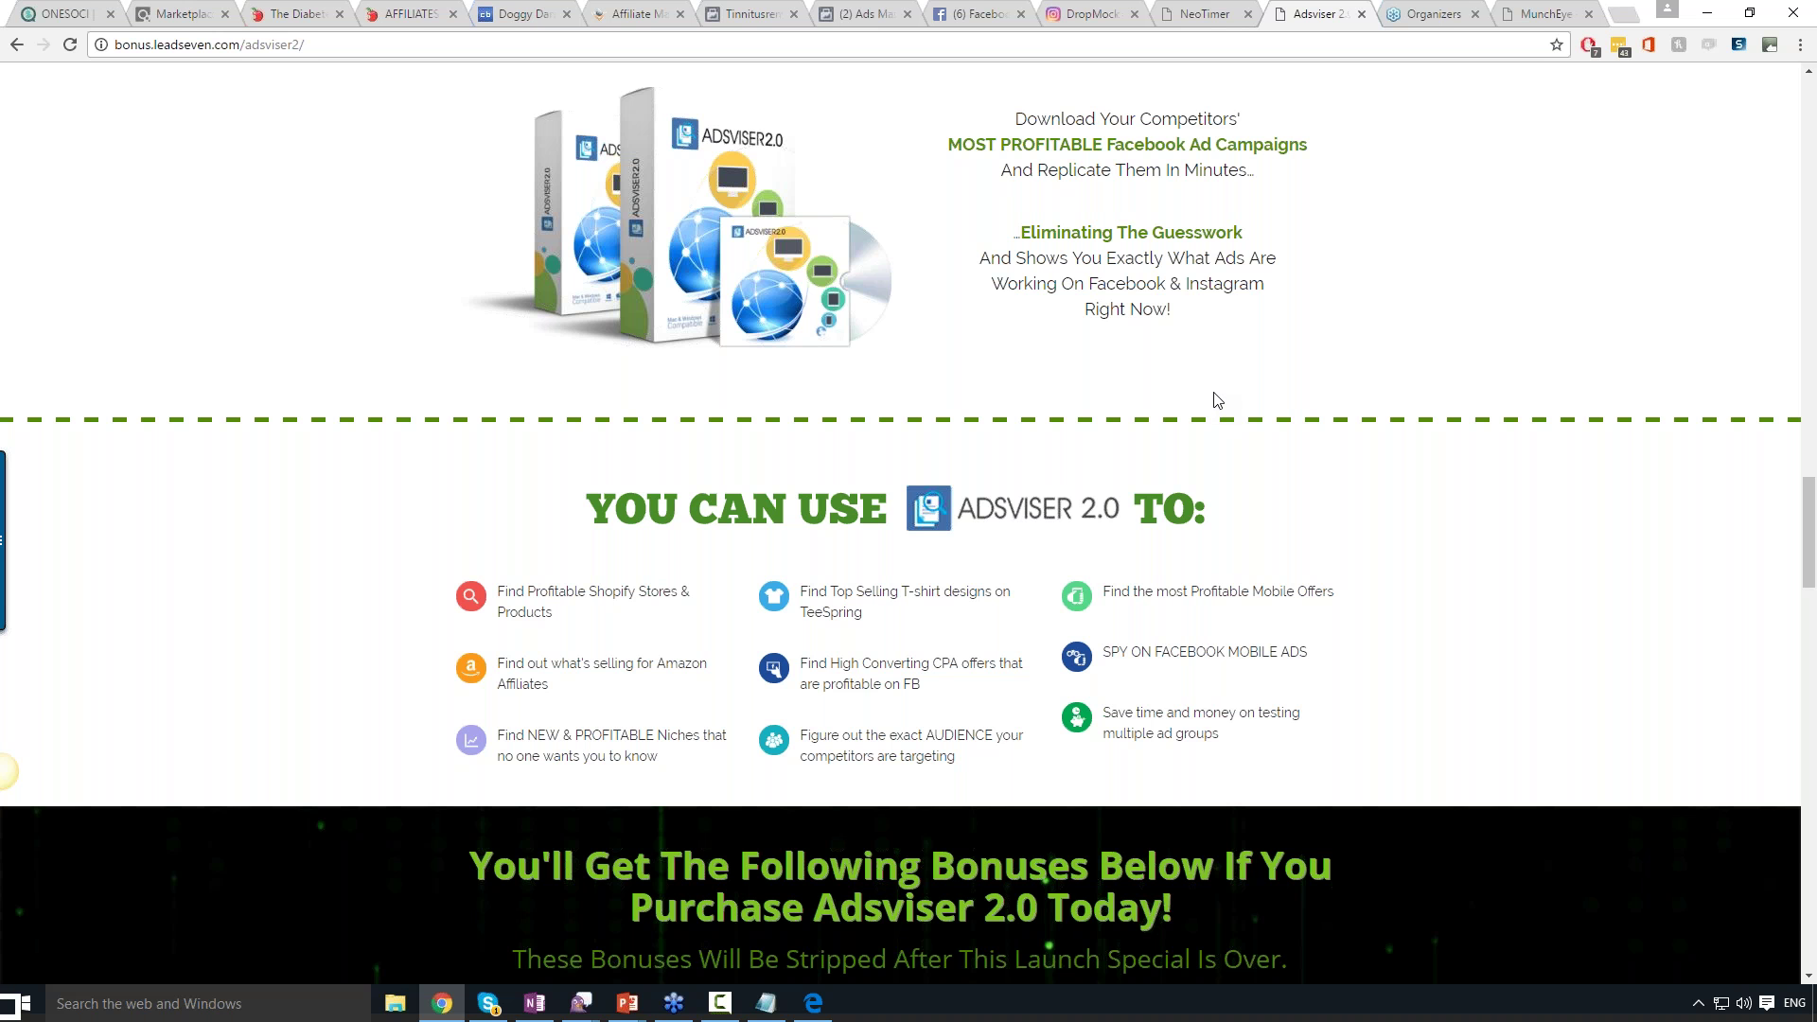
scroll(1218, 402, down, 2)
scroll(1218, 400, down, 5)
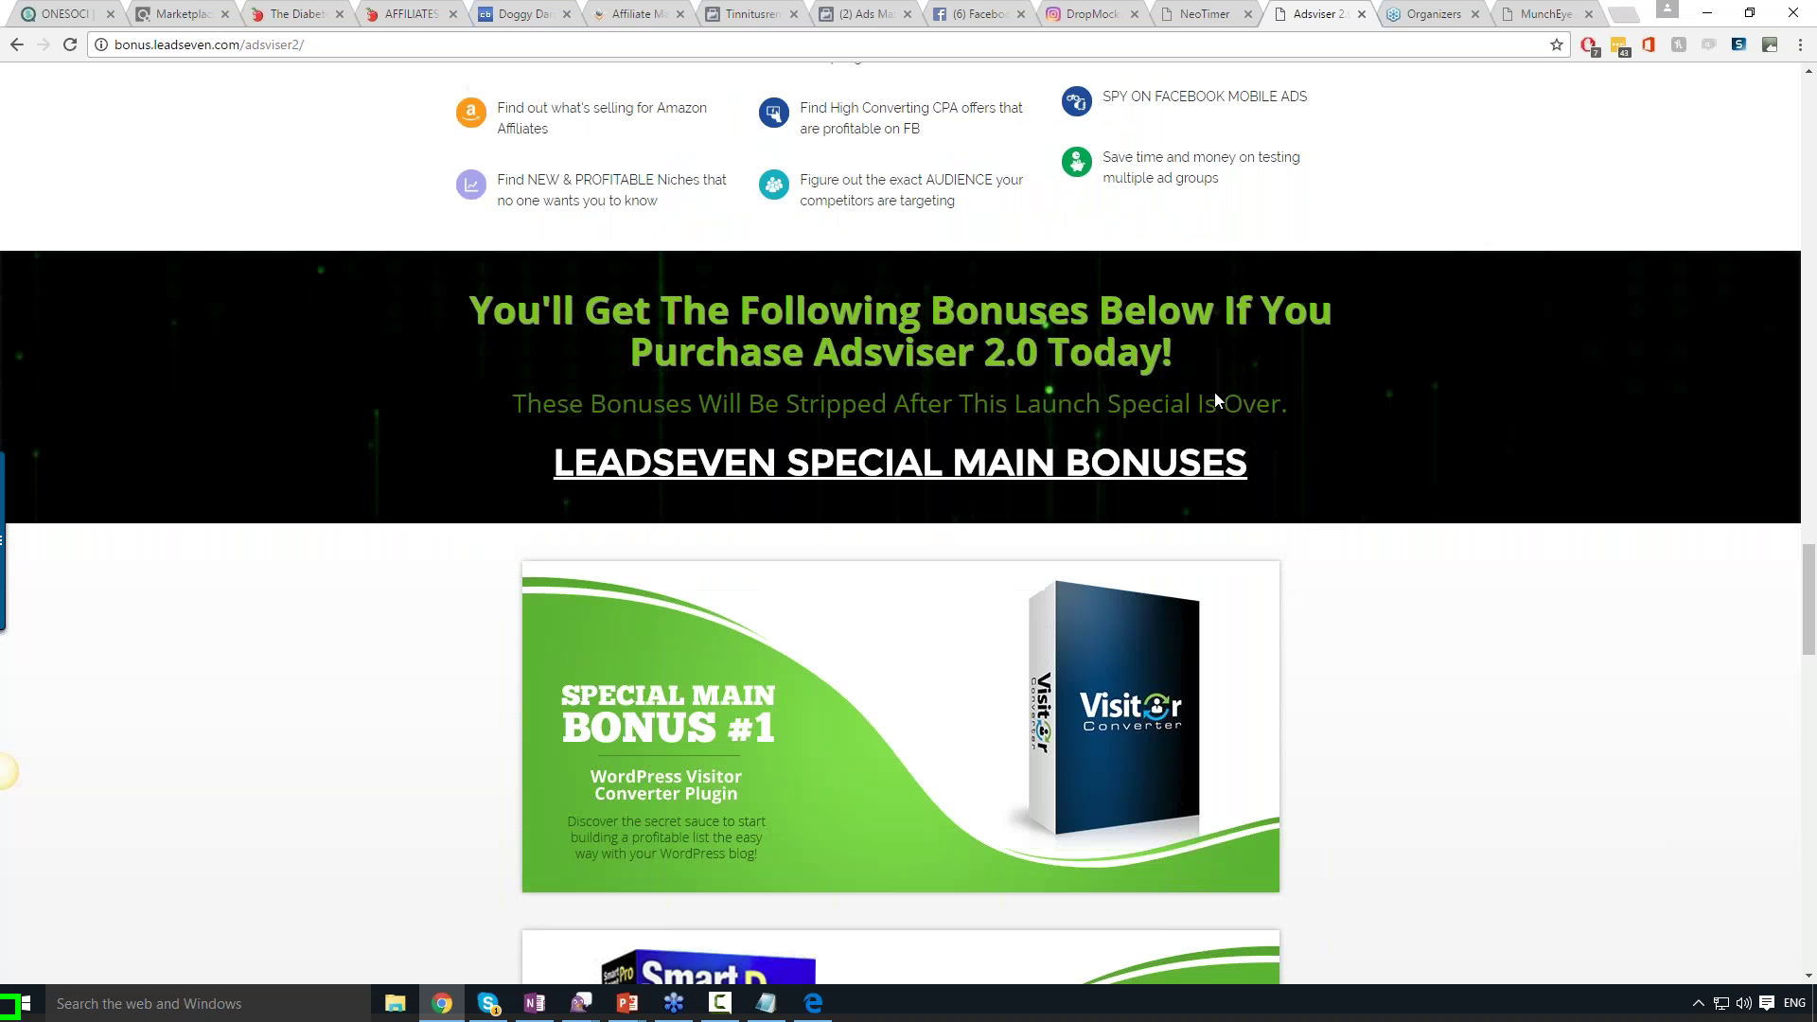
Look through the LeadSeven special main bonuses and the OTO1 bonuses on the offer page
scroll(901, 521, up, 1)
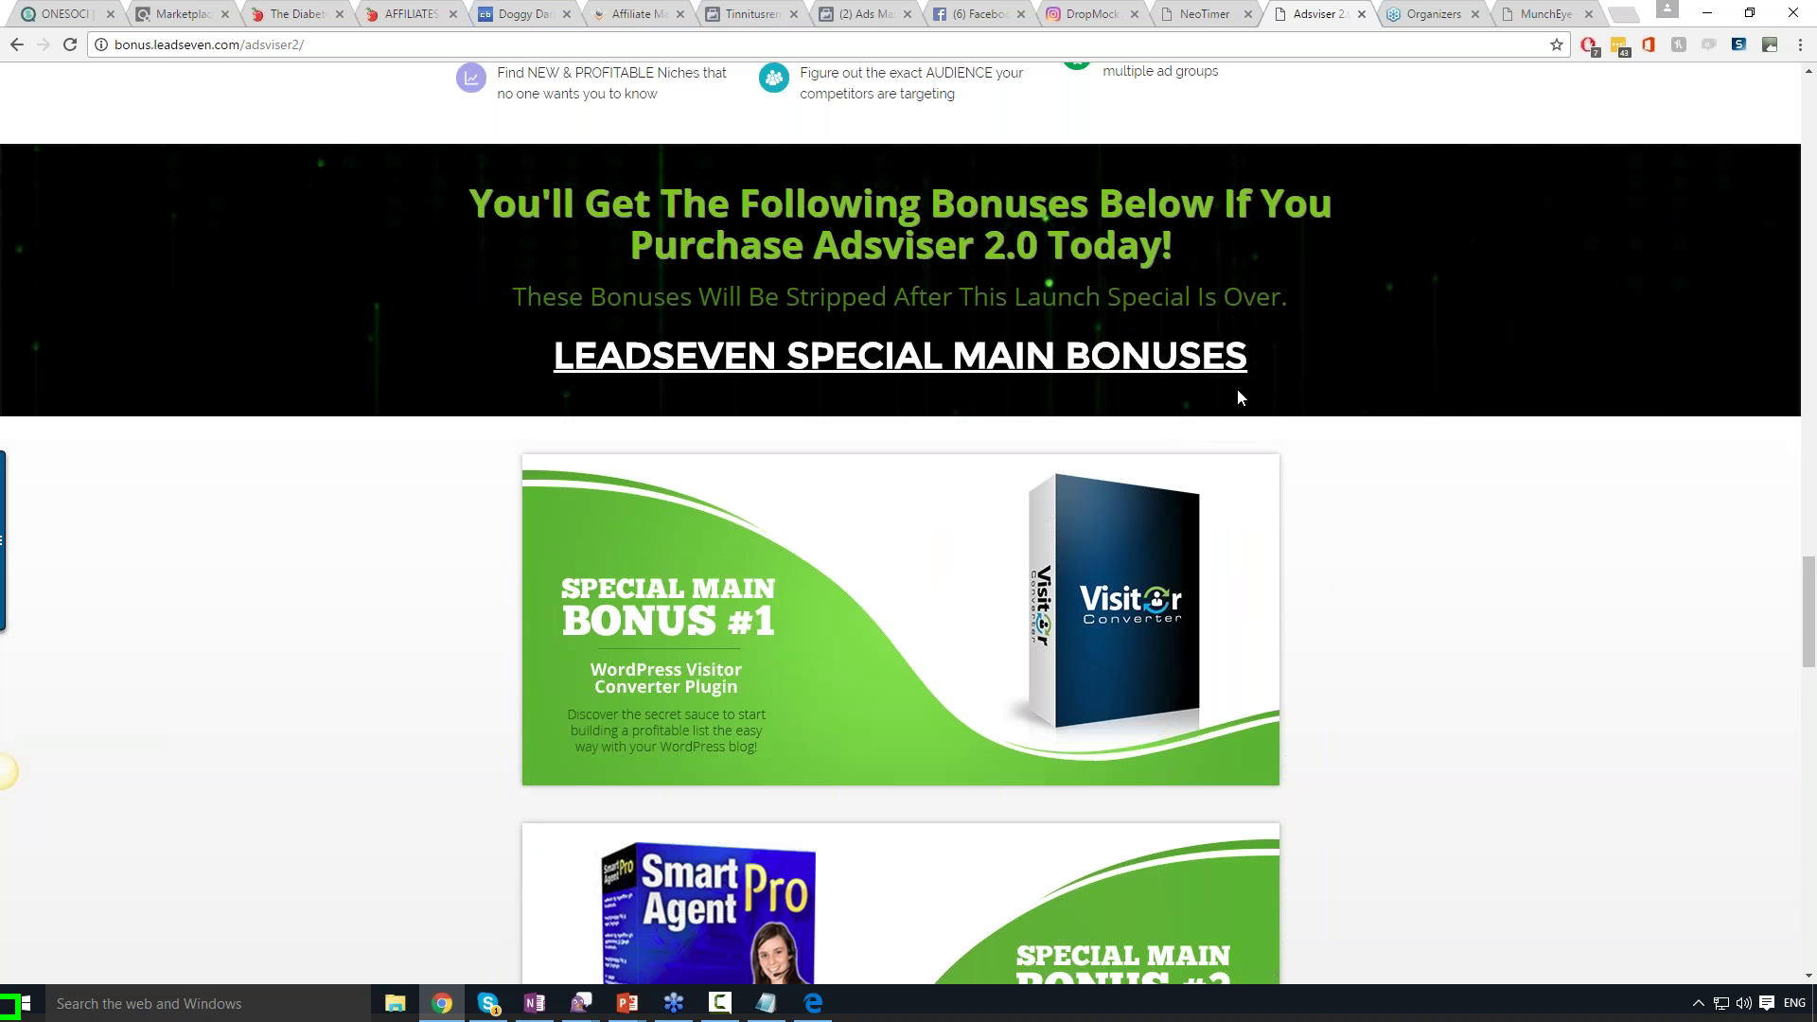
scroll(1242, 398, down, 1)
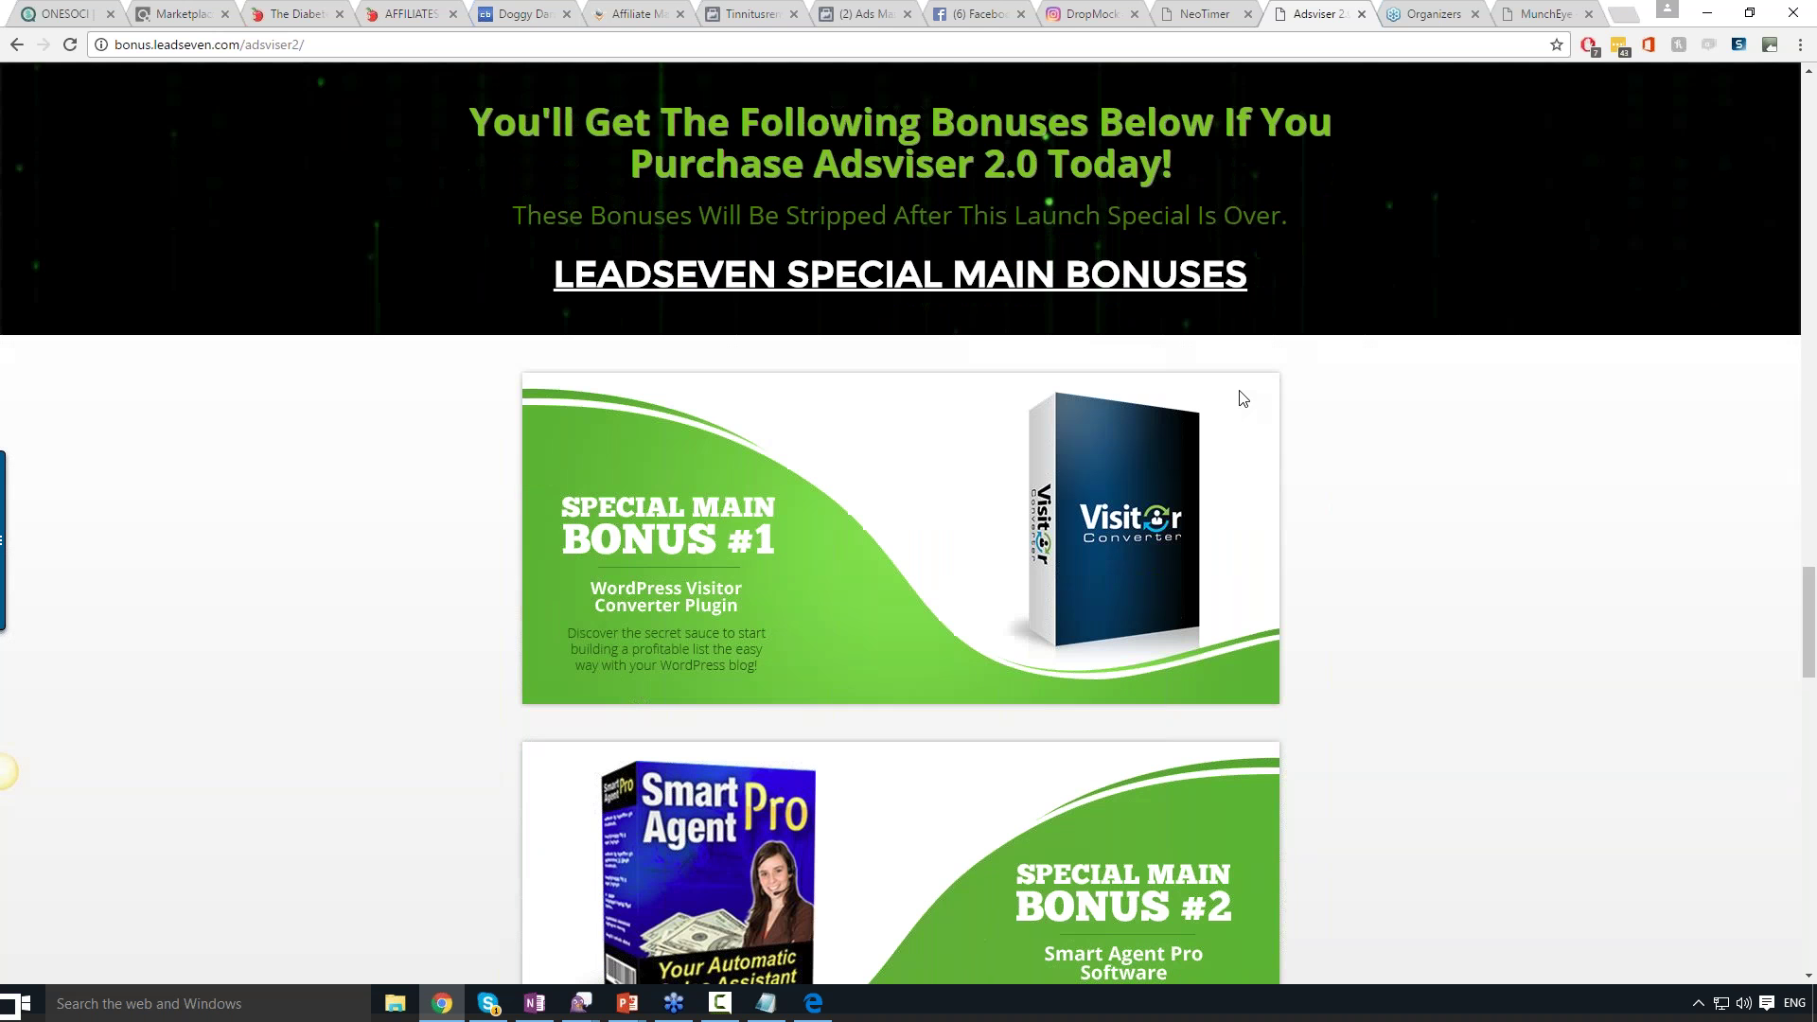
scroll(1241, 398, down, 2)
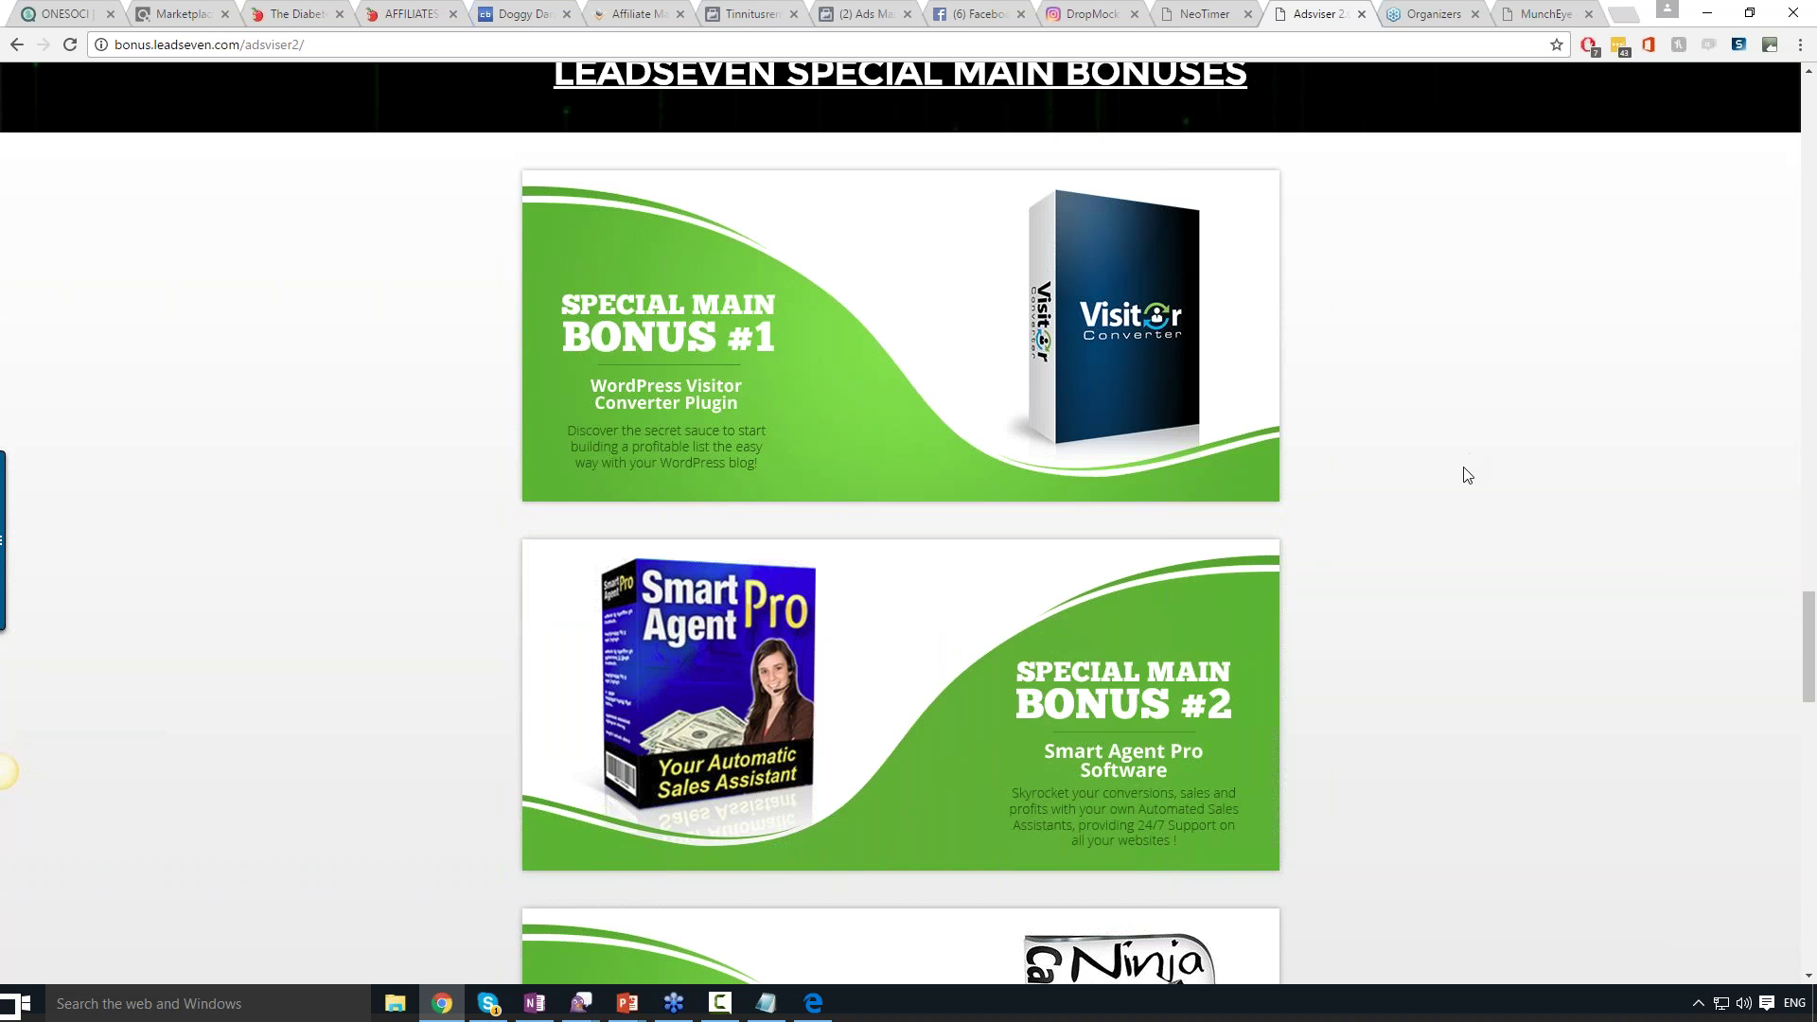
scroll(1467, 473, down, 1)
scroll(1467, 476, down, 2)
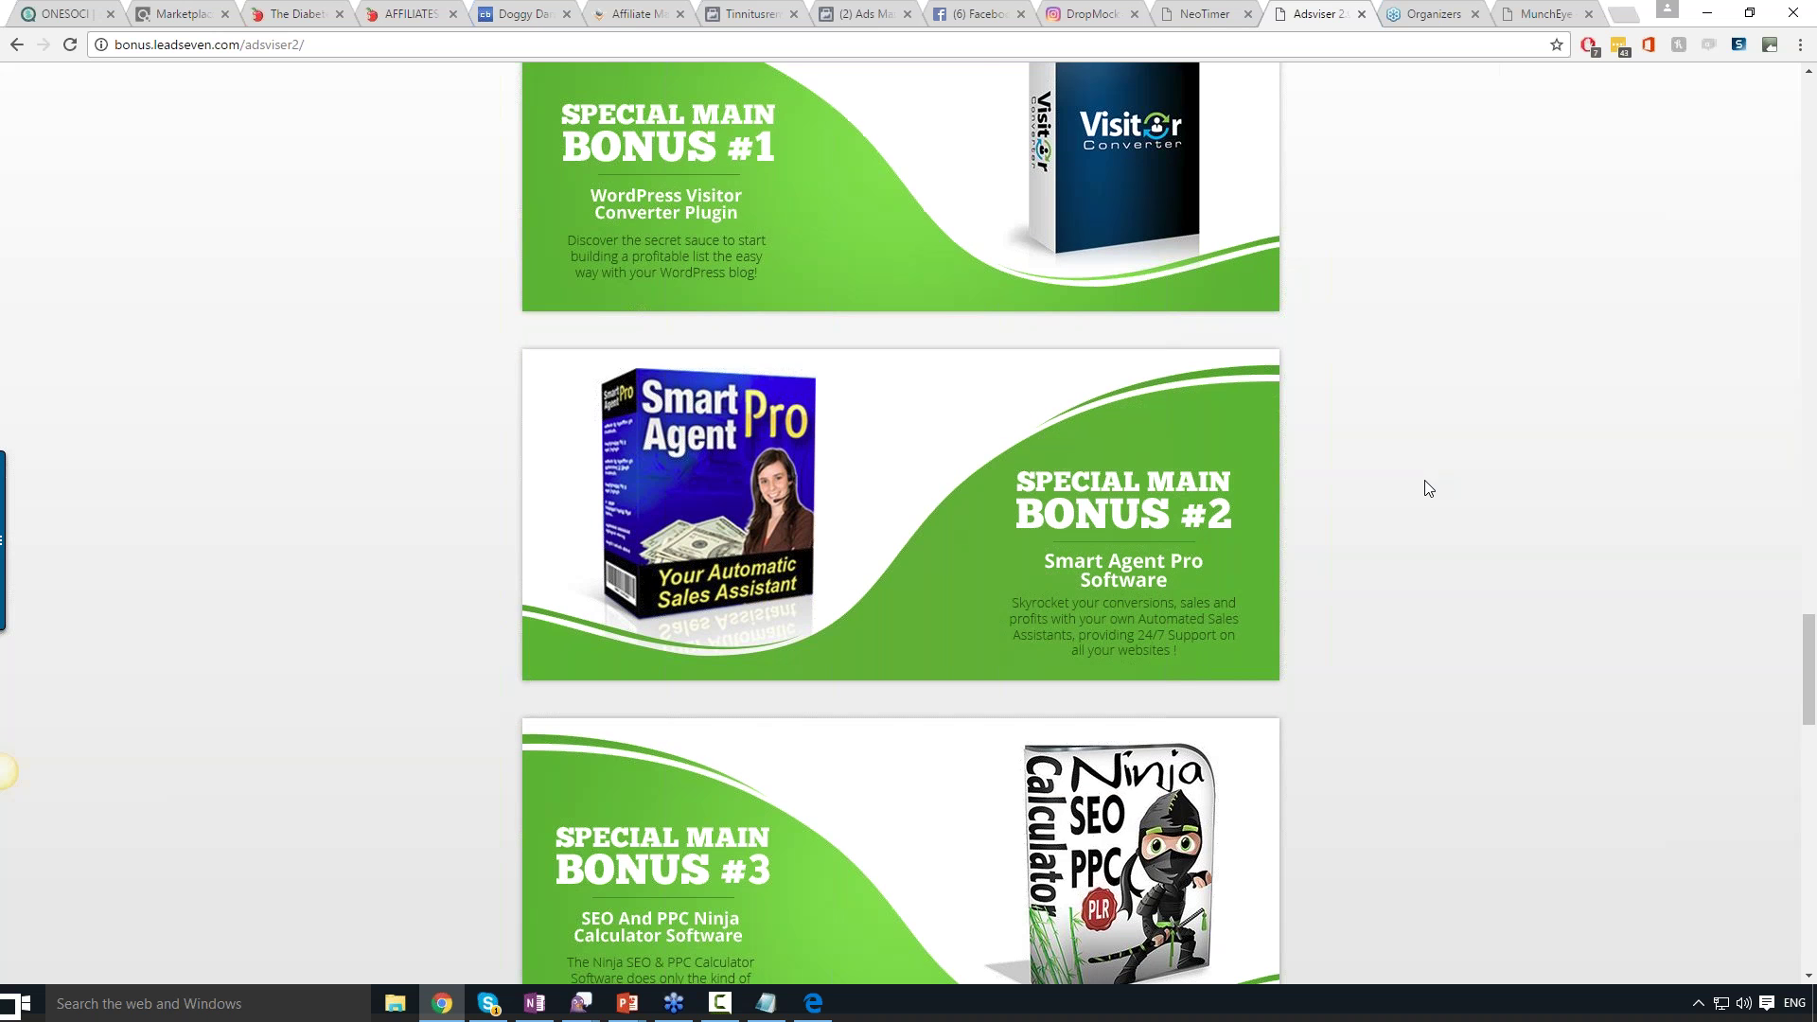
scroll(1427, 486, down, 3)
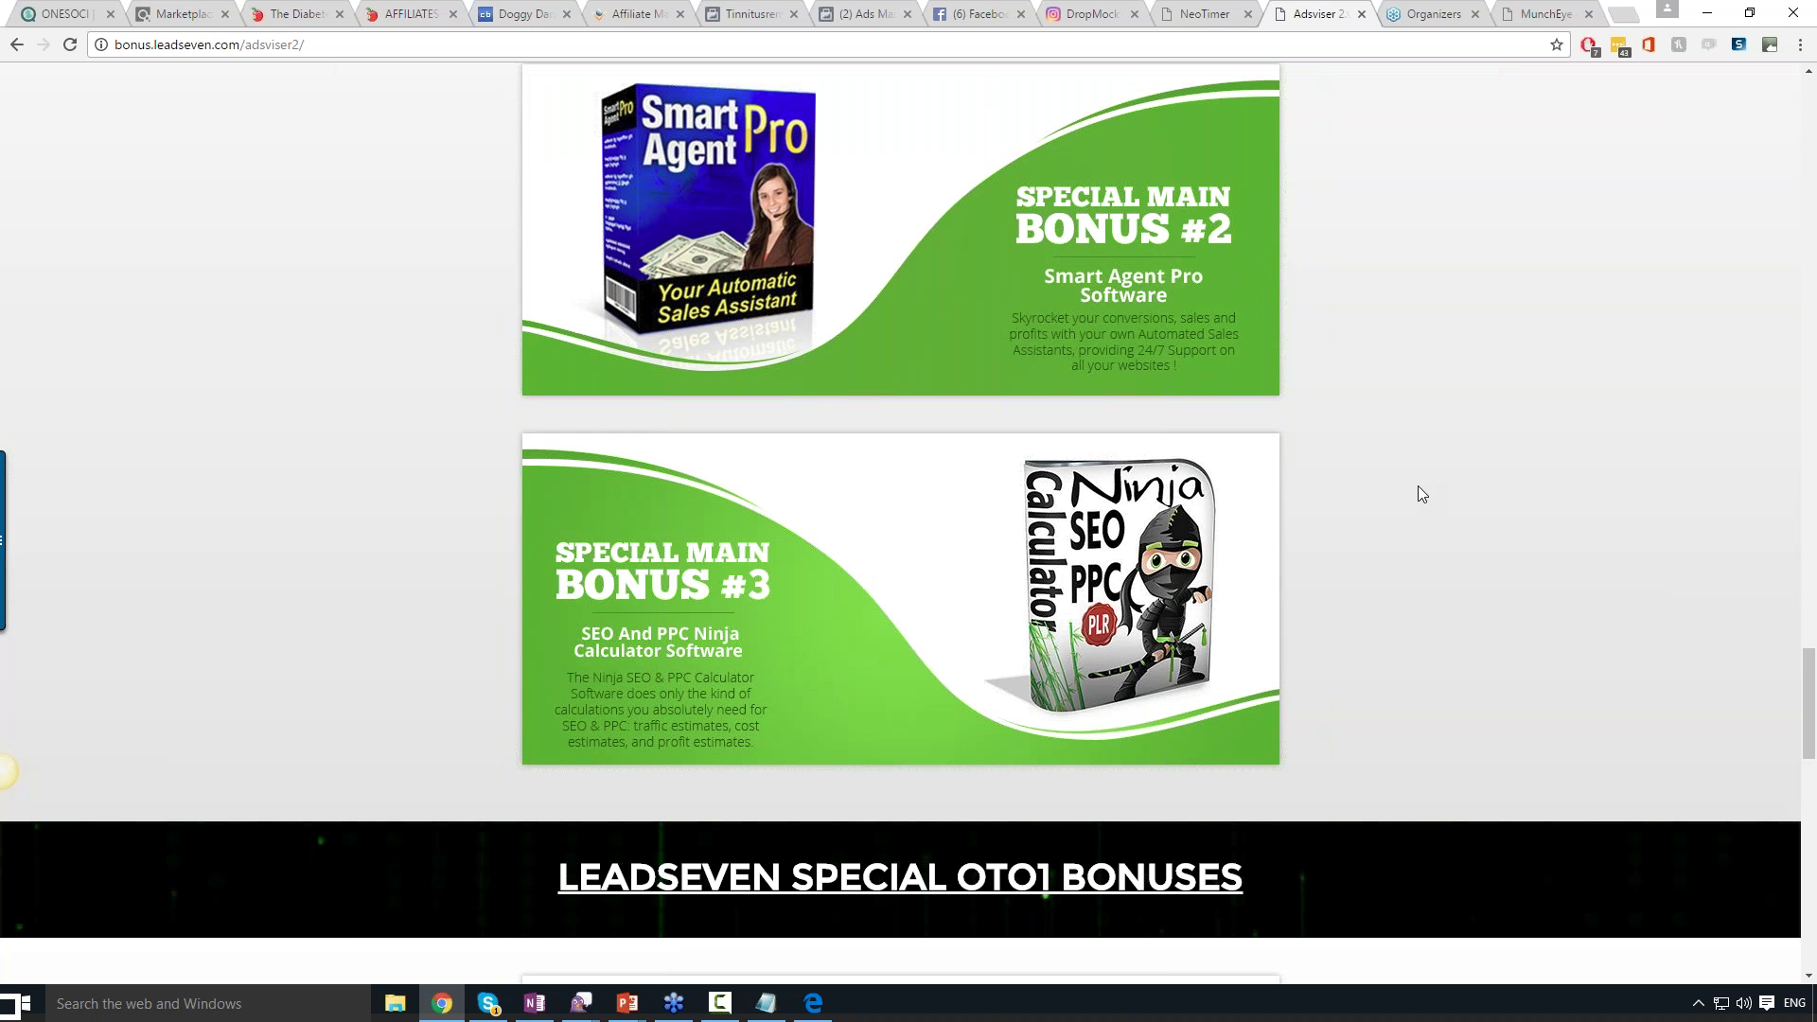
scroll(1417, 487, down, 3)
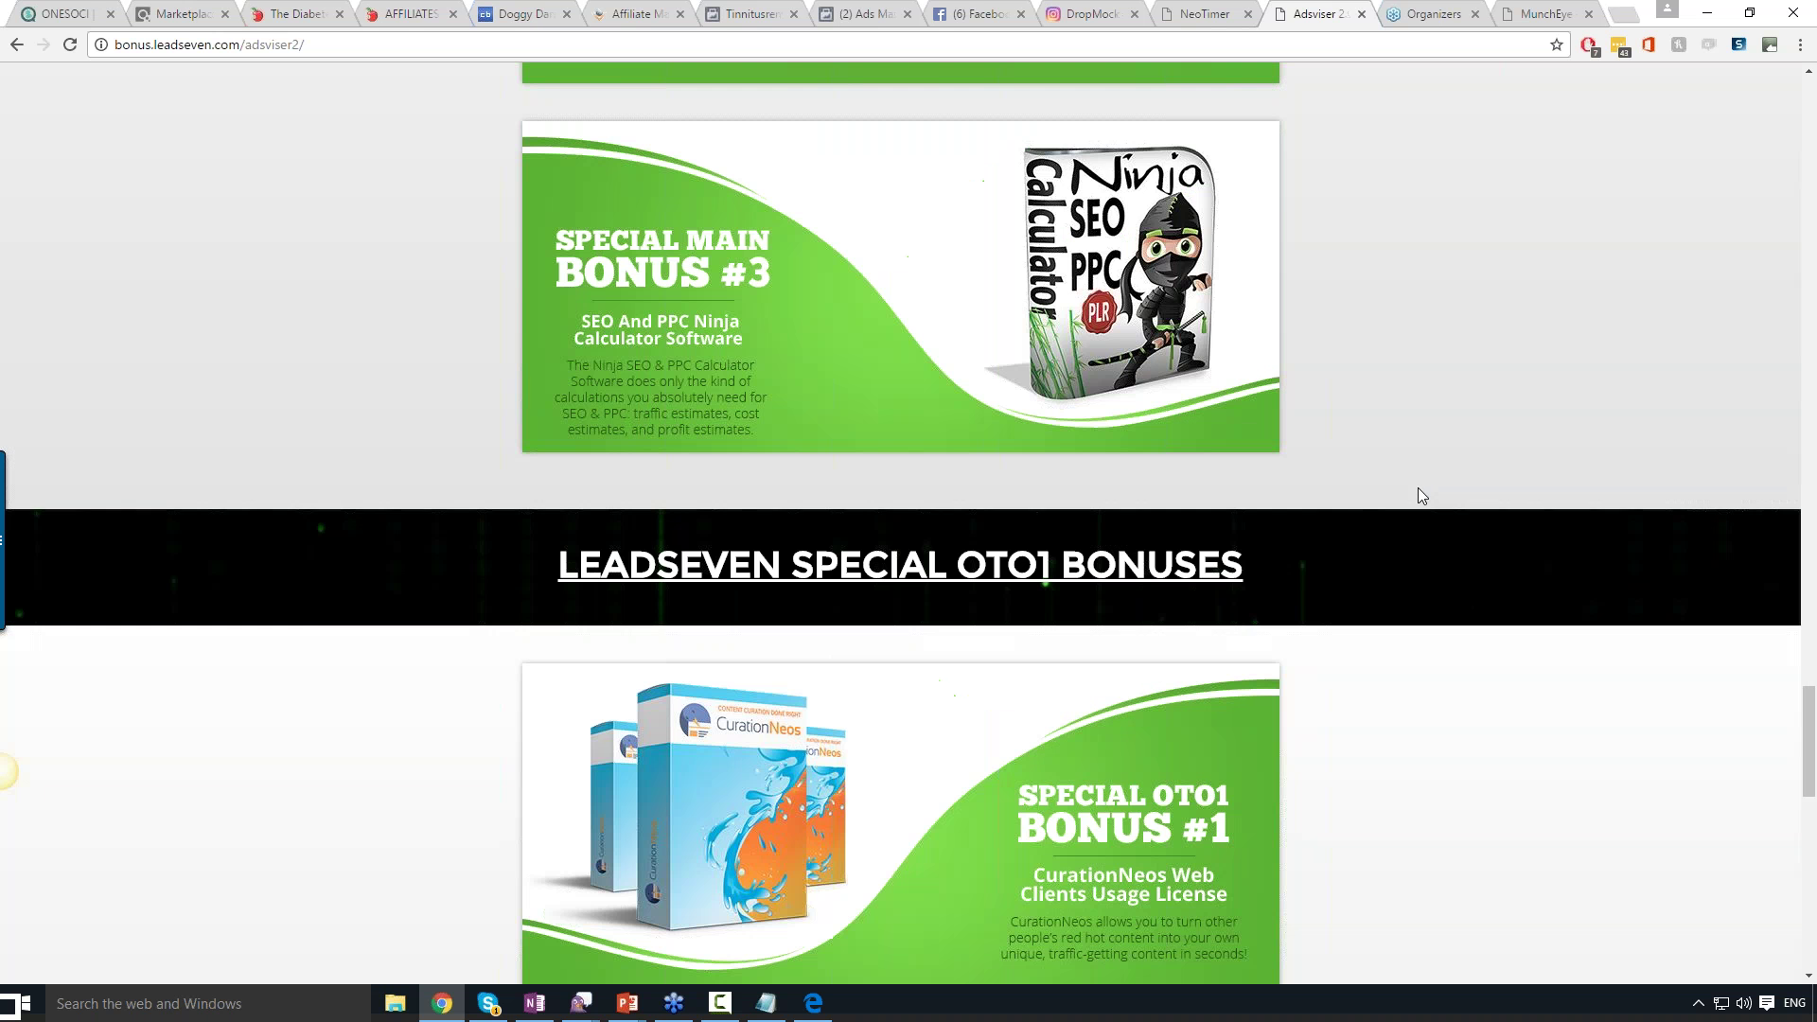
scroll(1418, 488, down, 3)
scroll(1419, 496, down, 1)
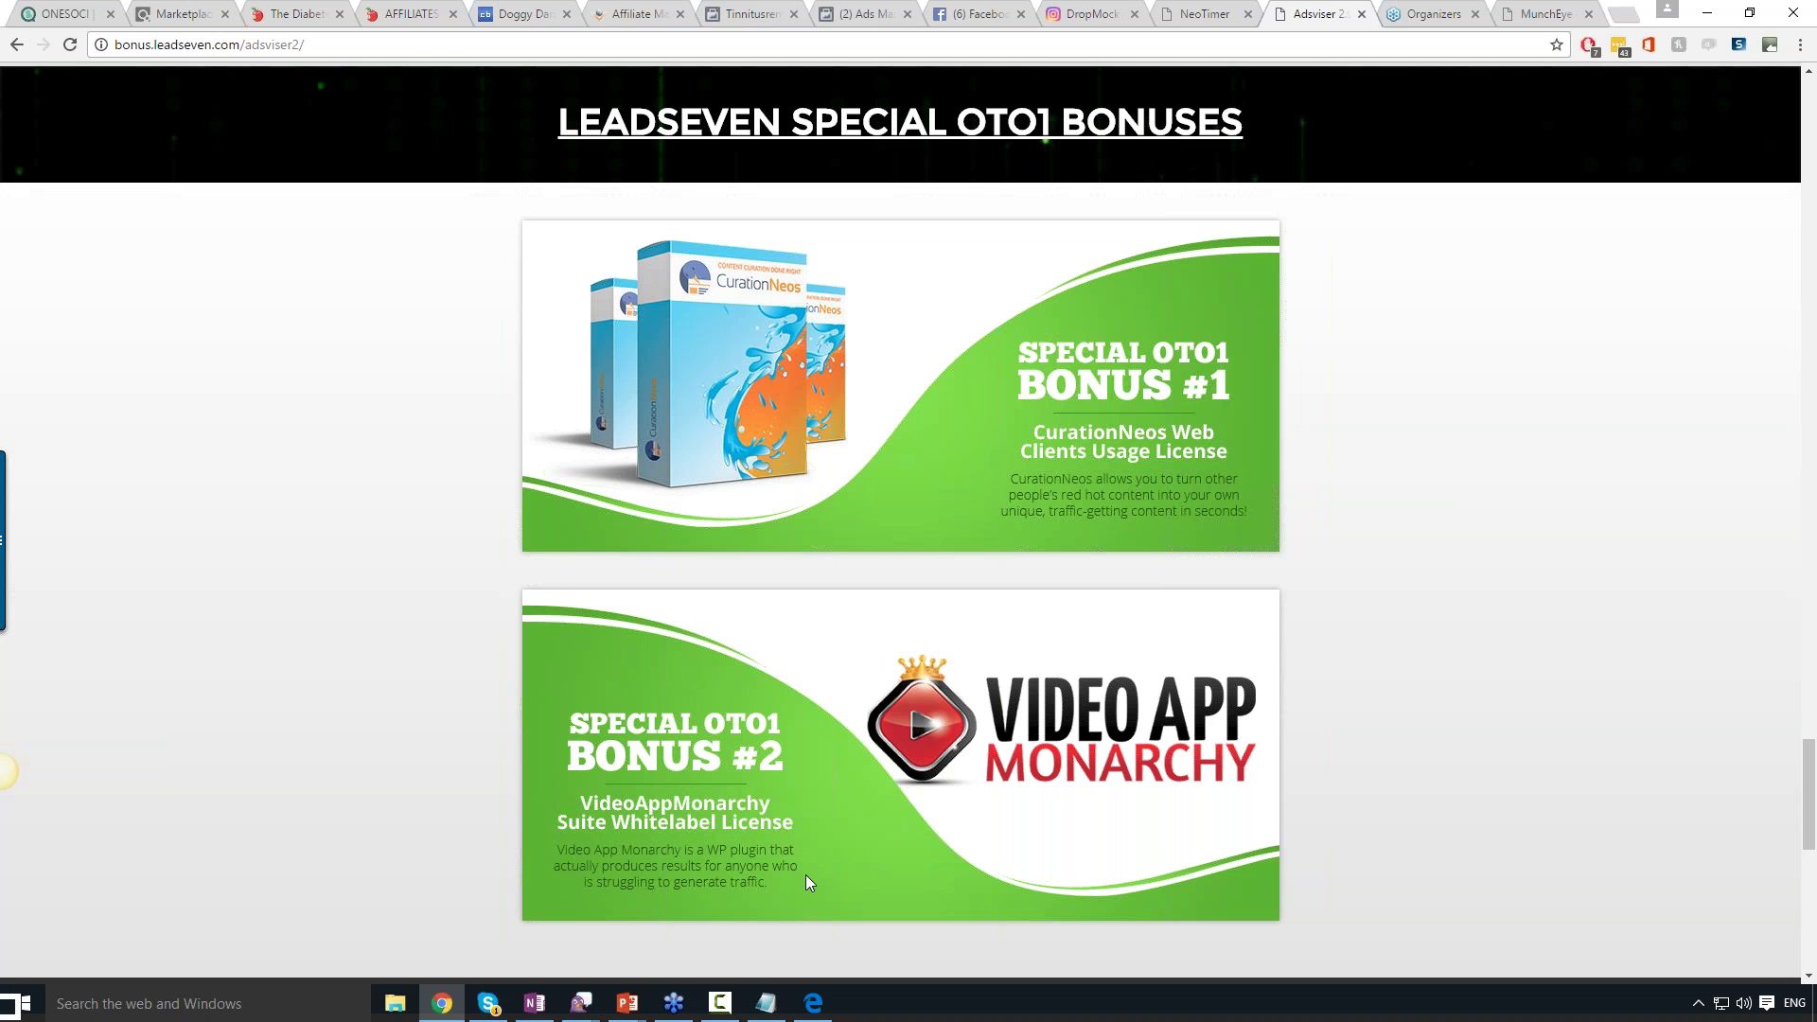
mouse_move(630, 1003)
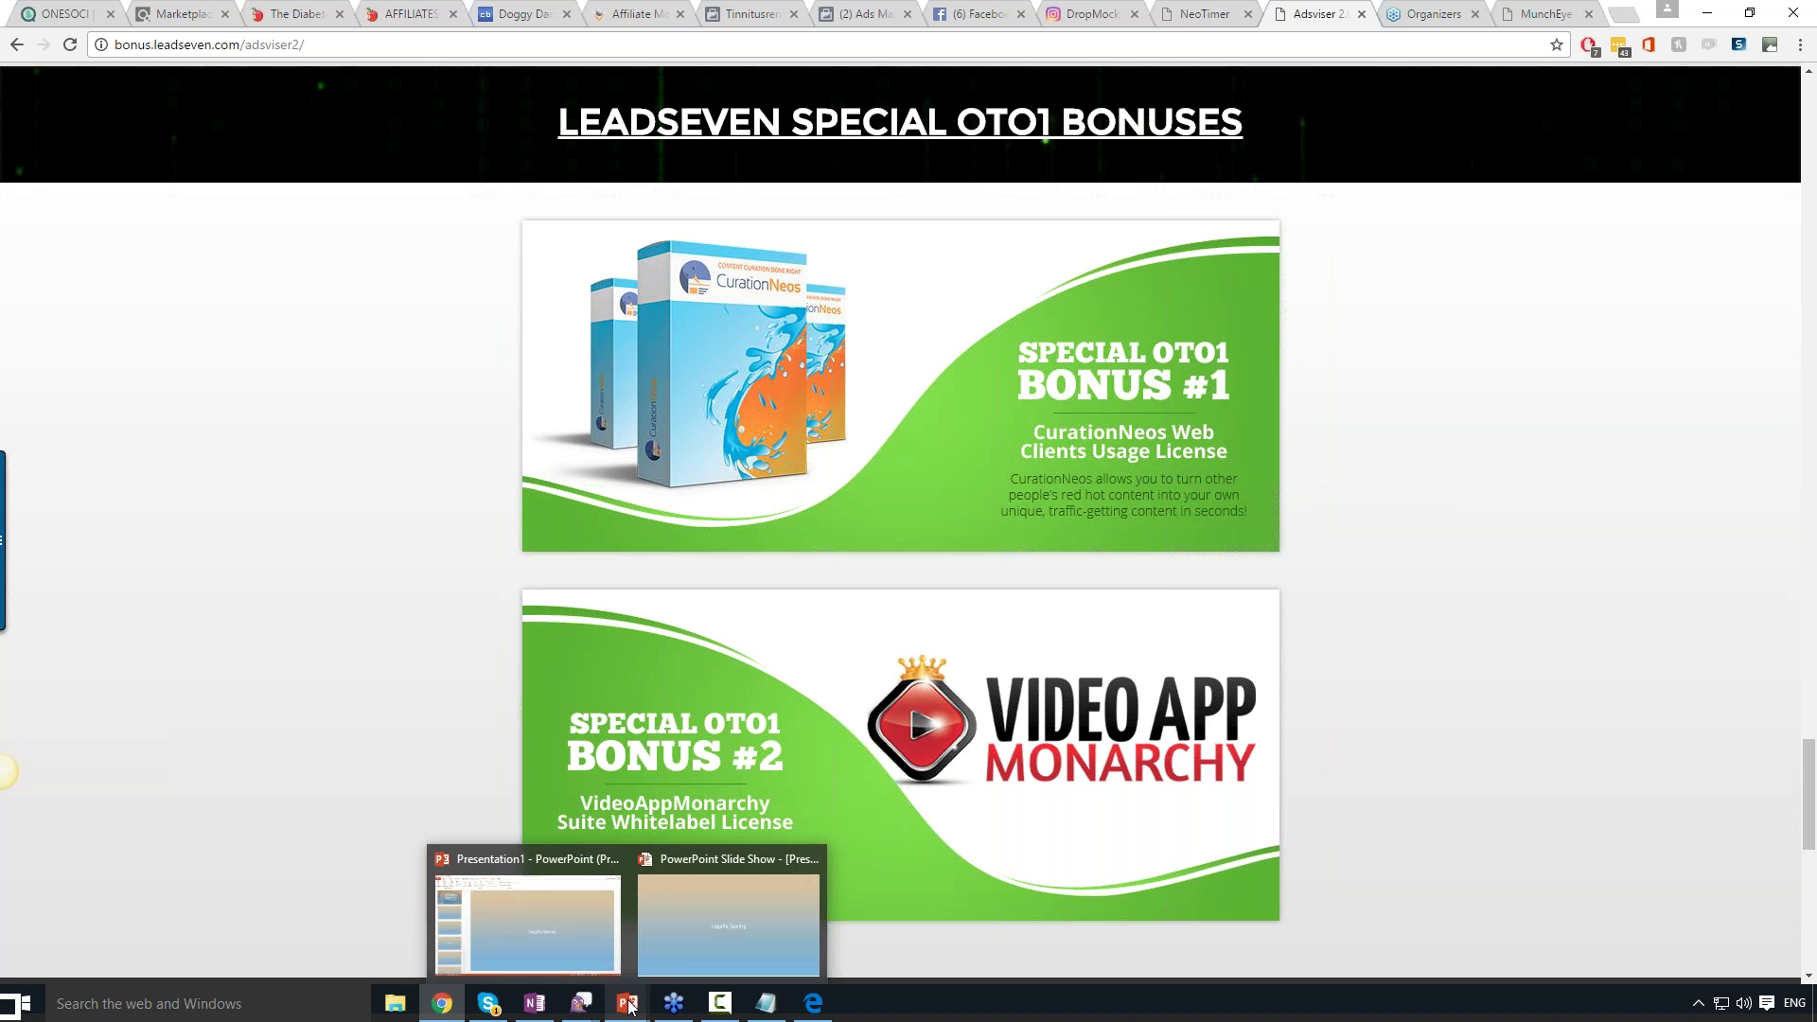
click(688, 944)
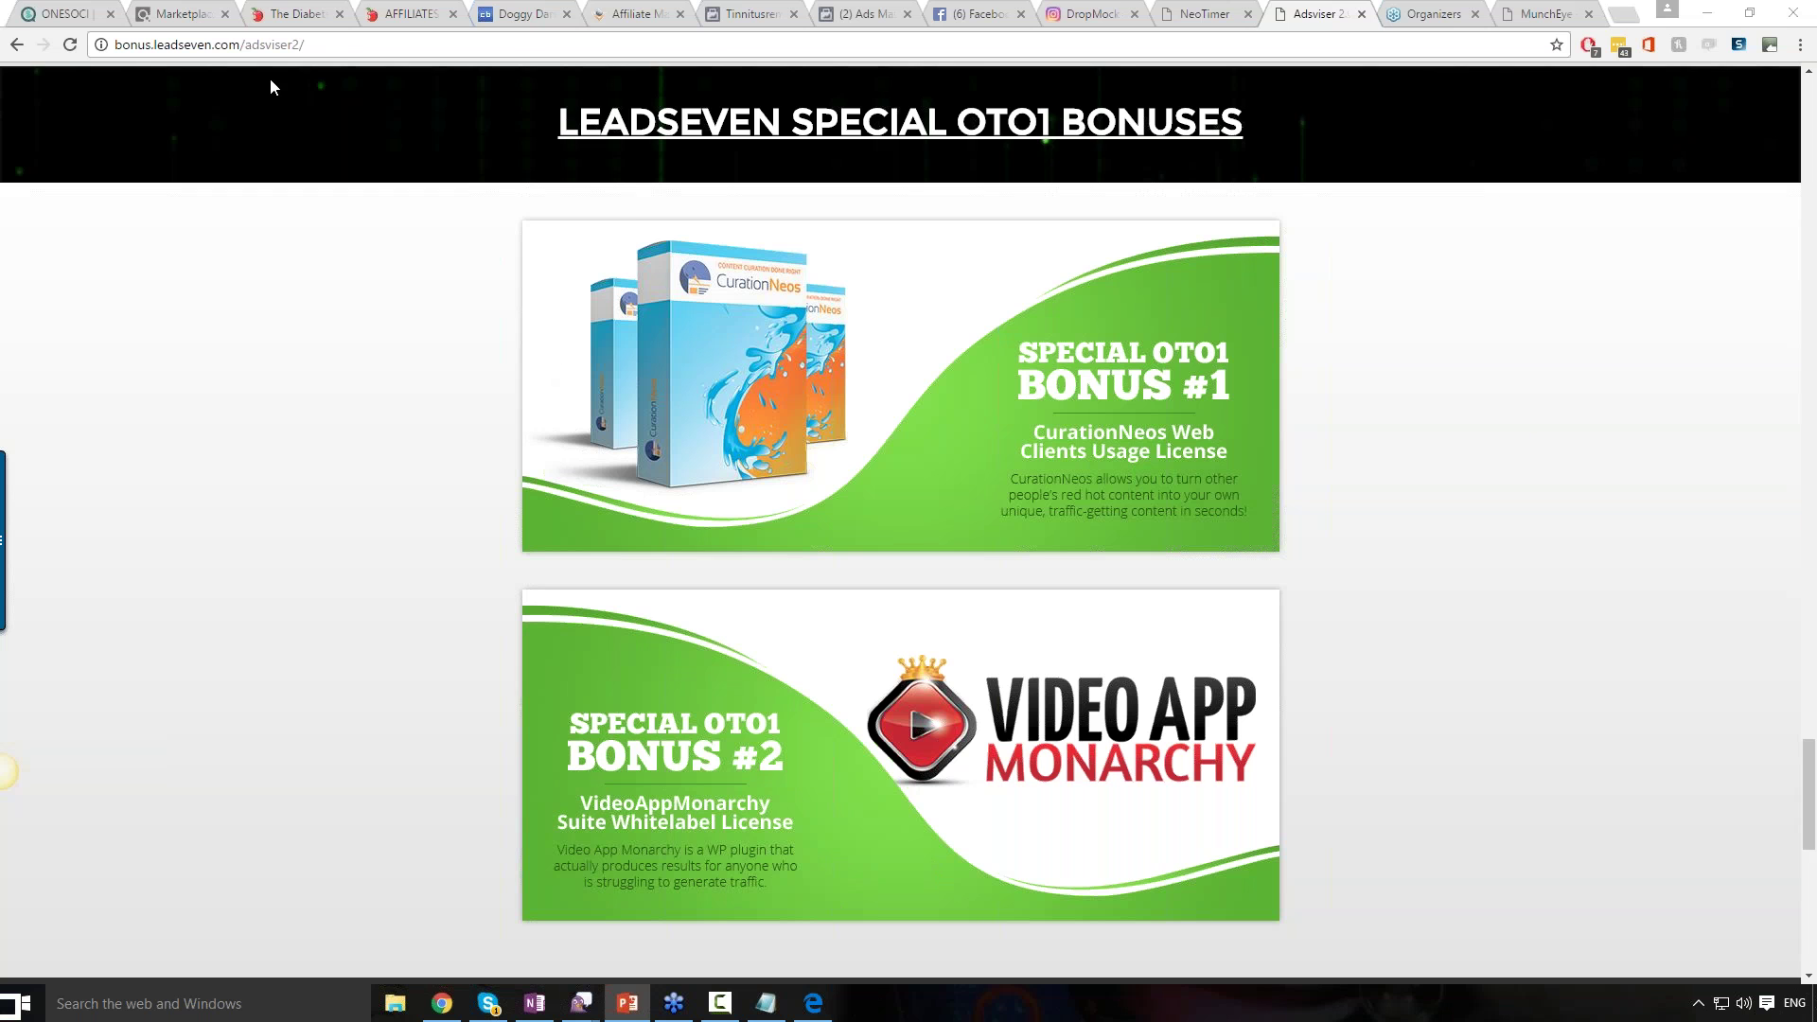
click(180, 13)
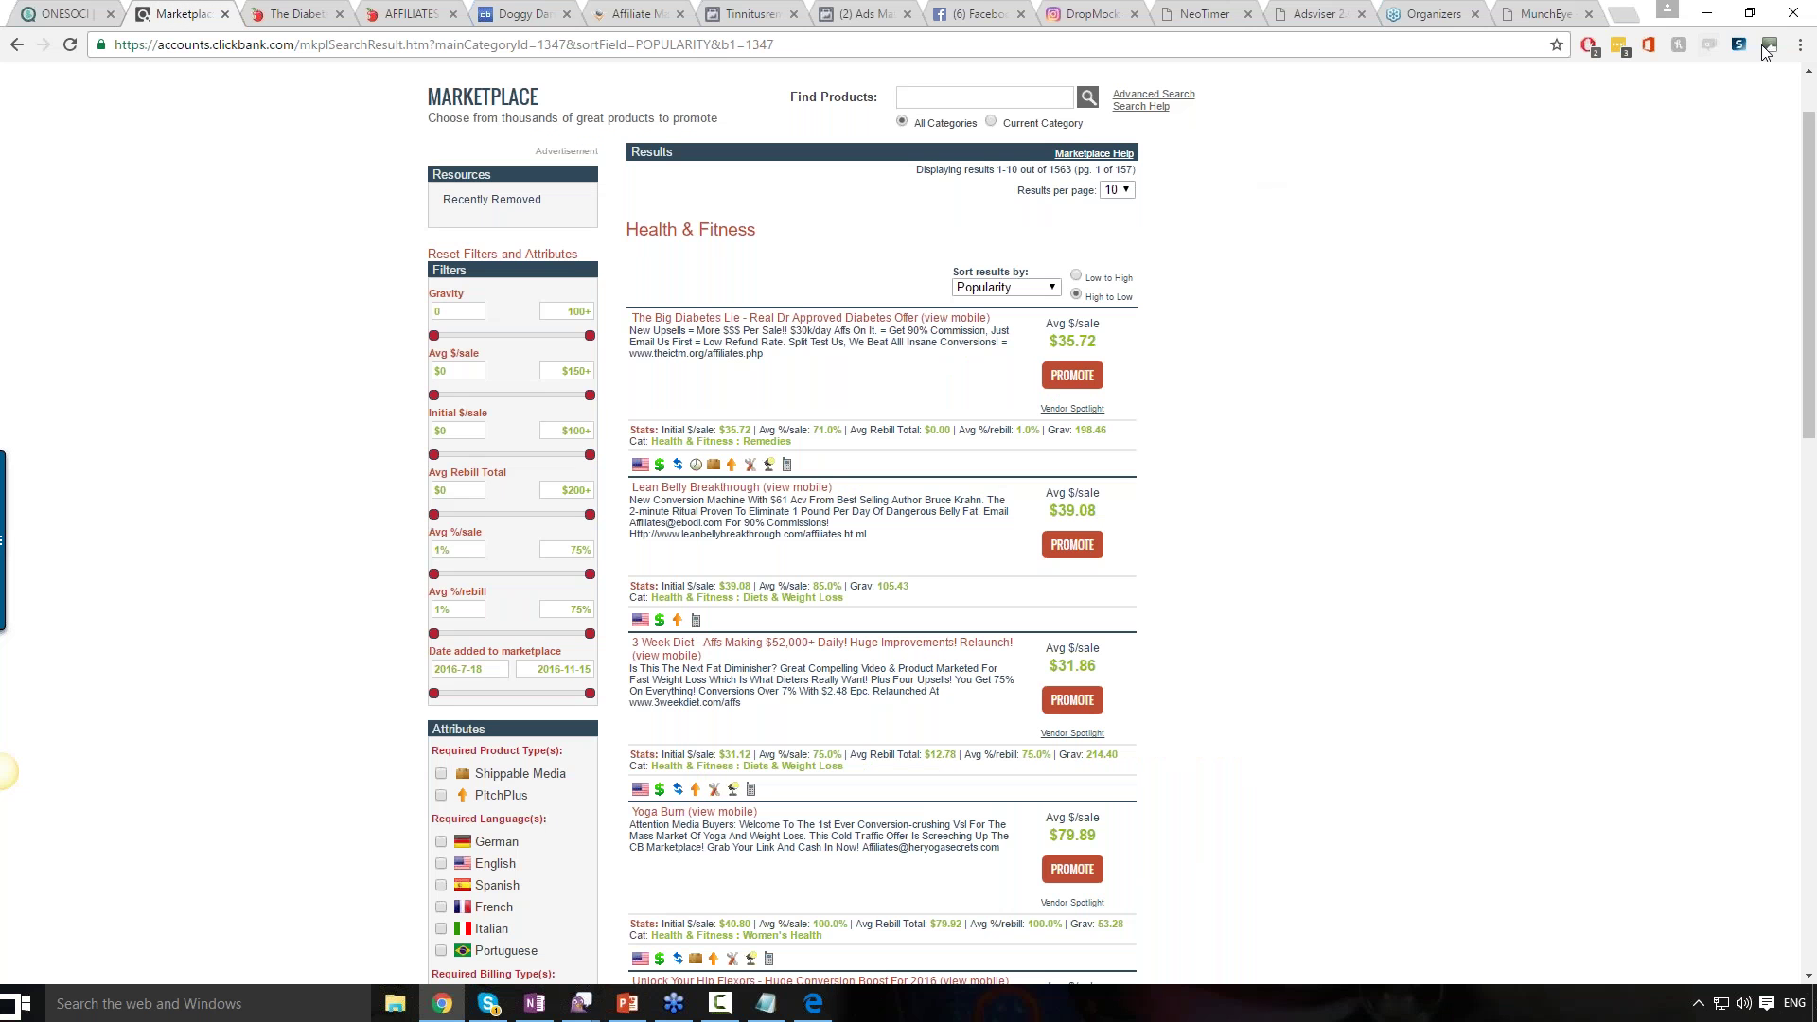
click(628, 1003)
click(746, 729)
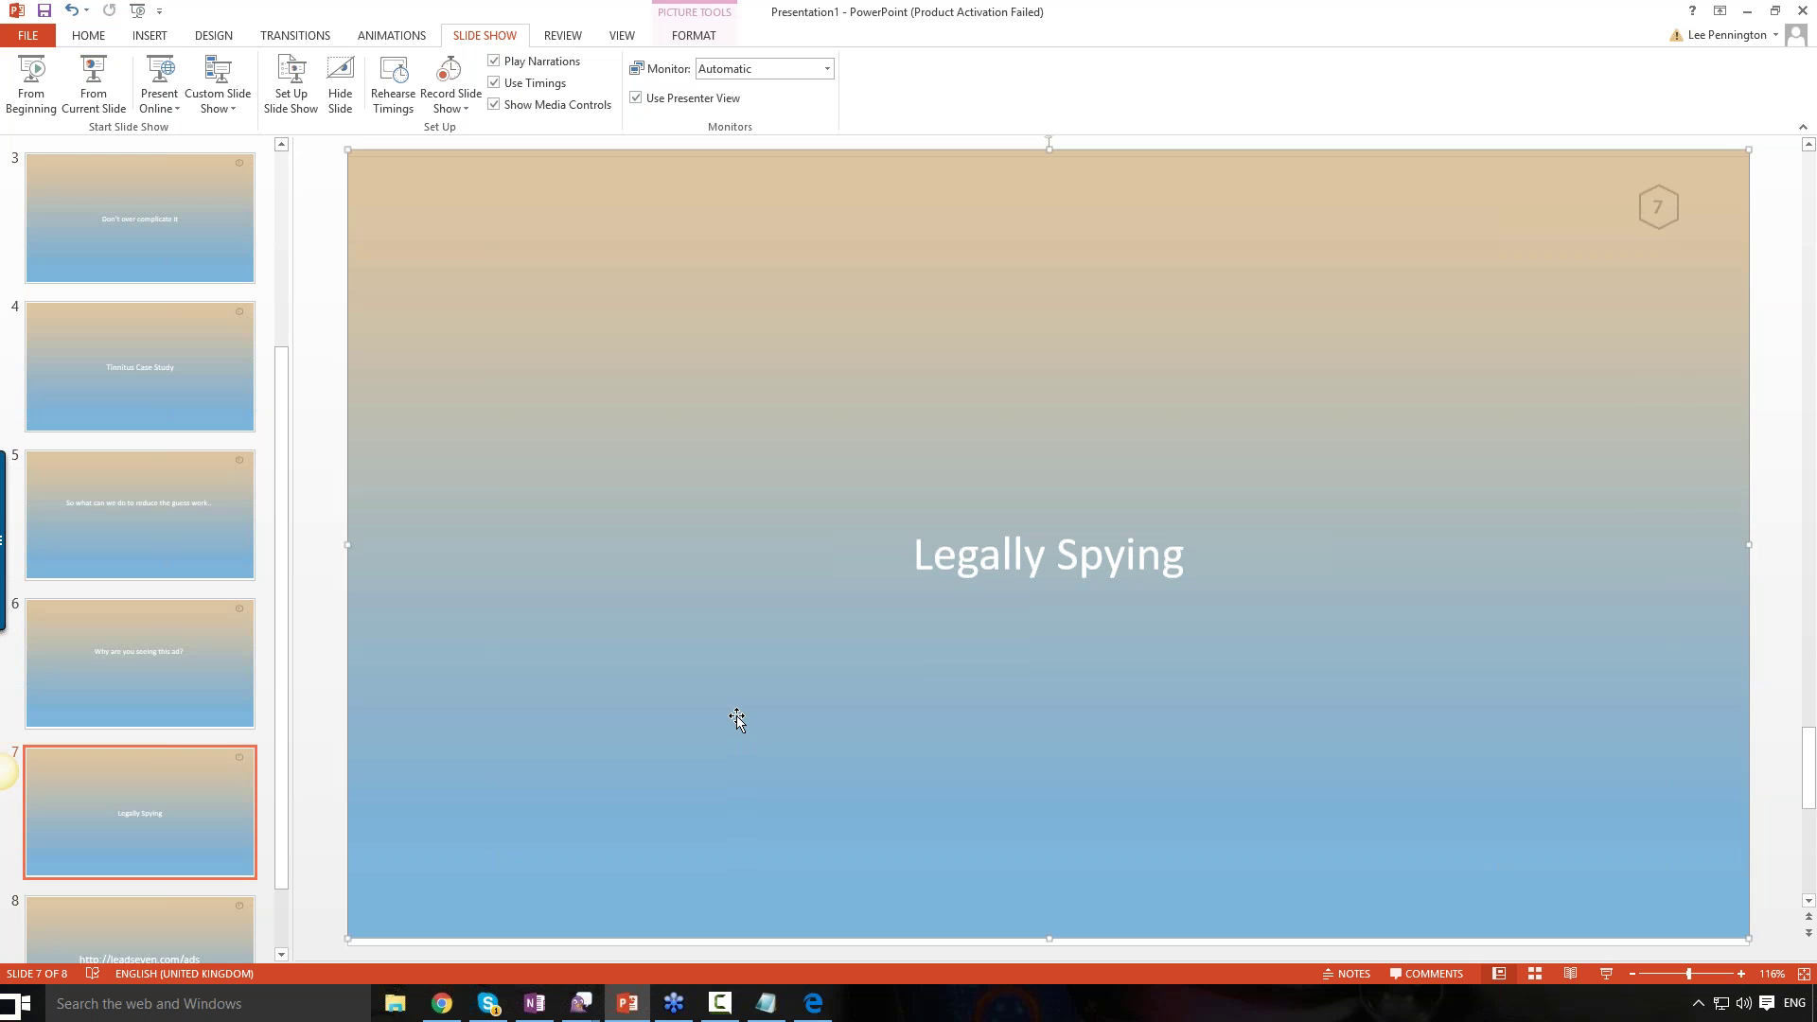
click(159, 918)
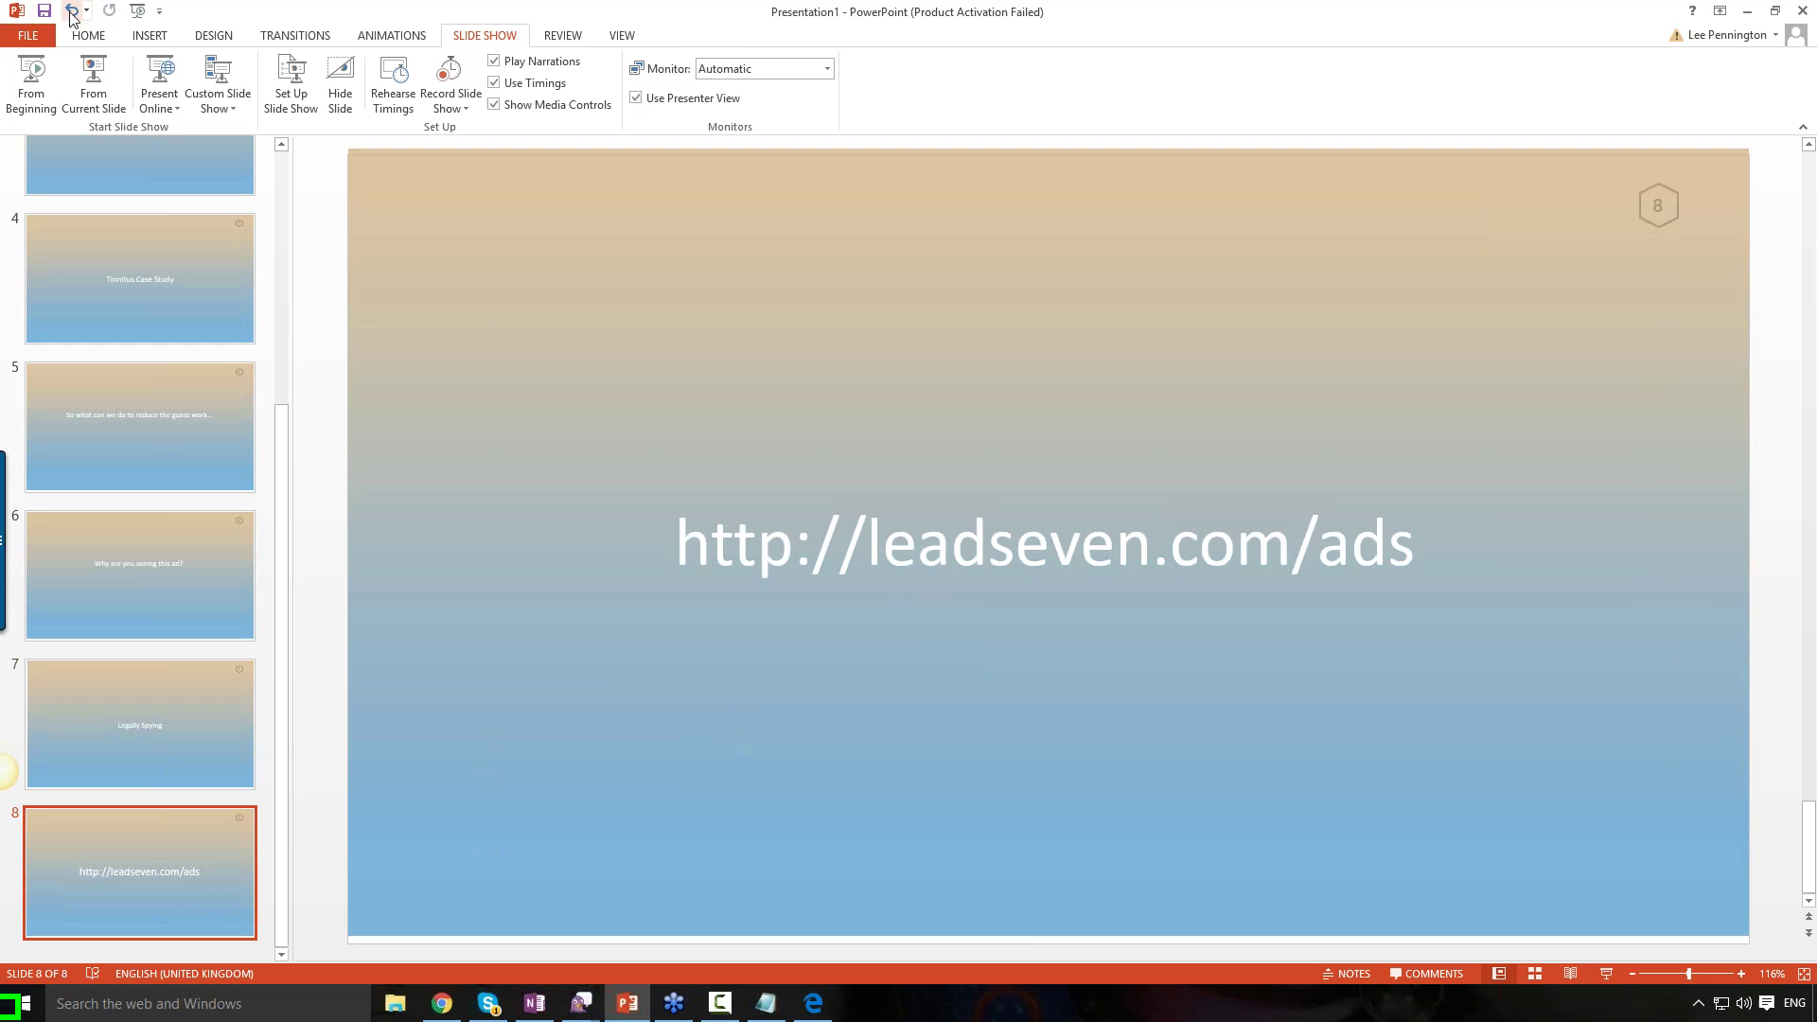
click(93, 83)
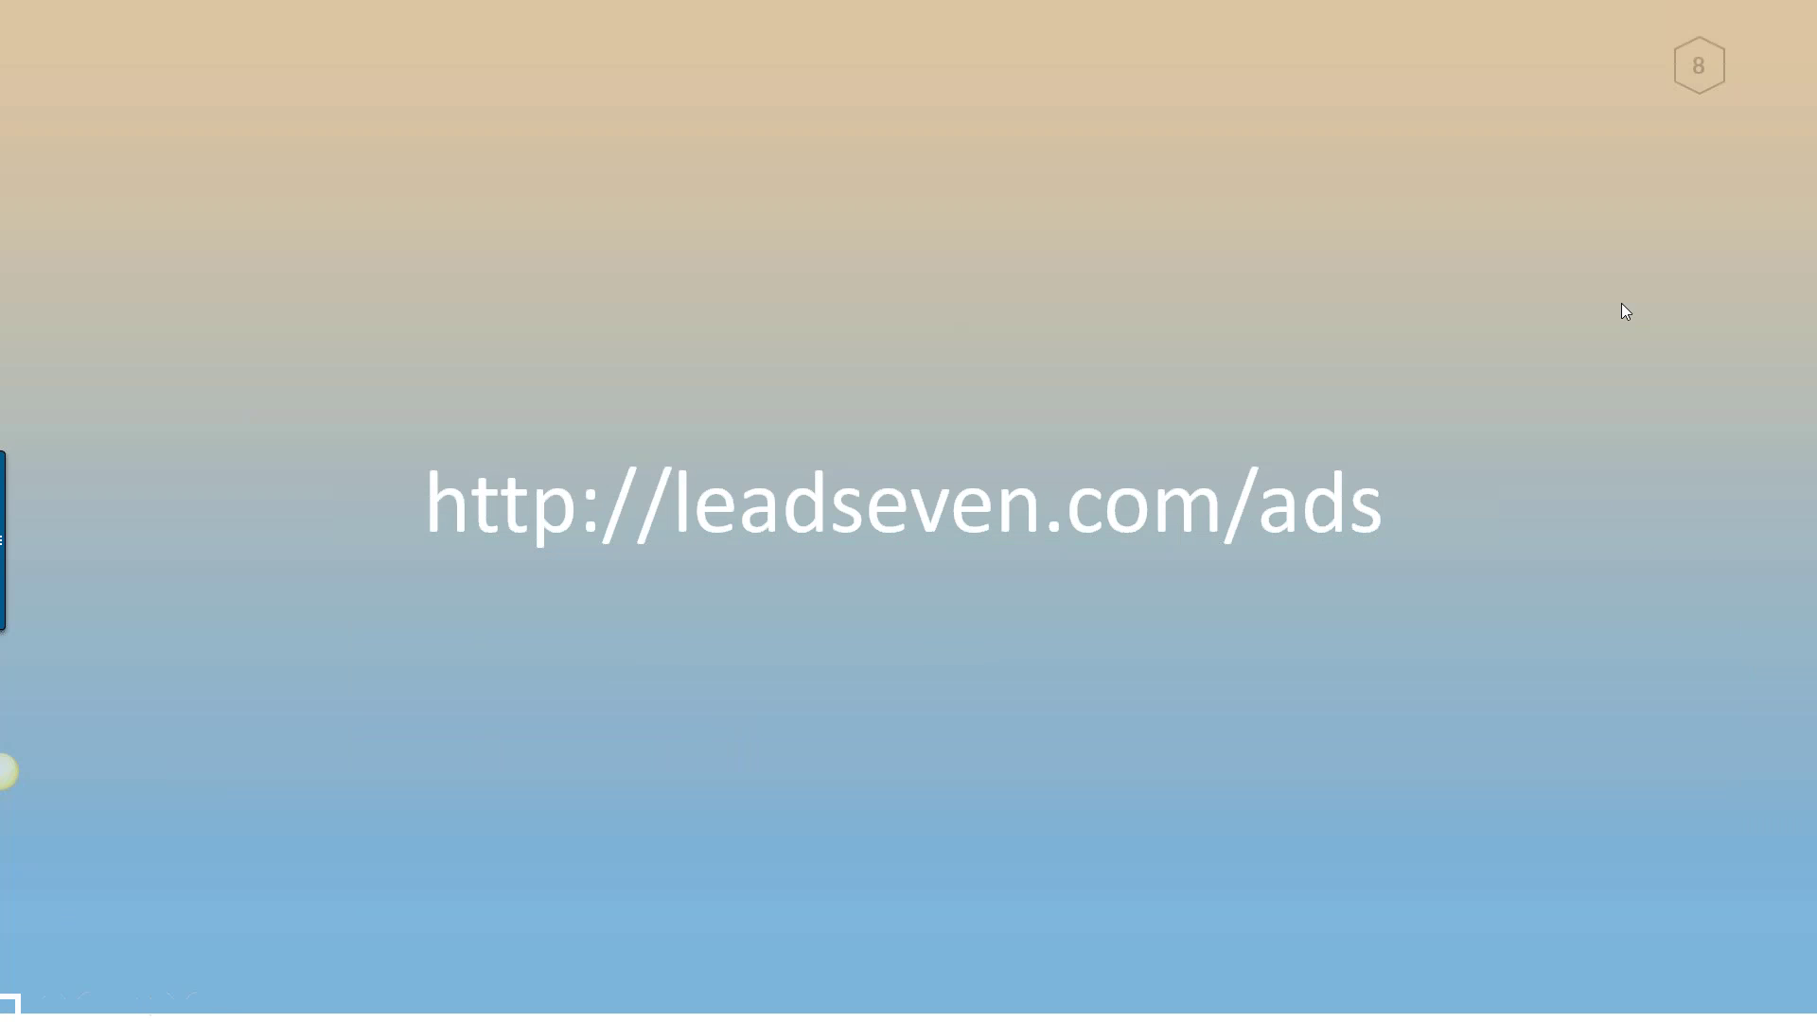